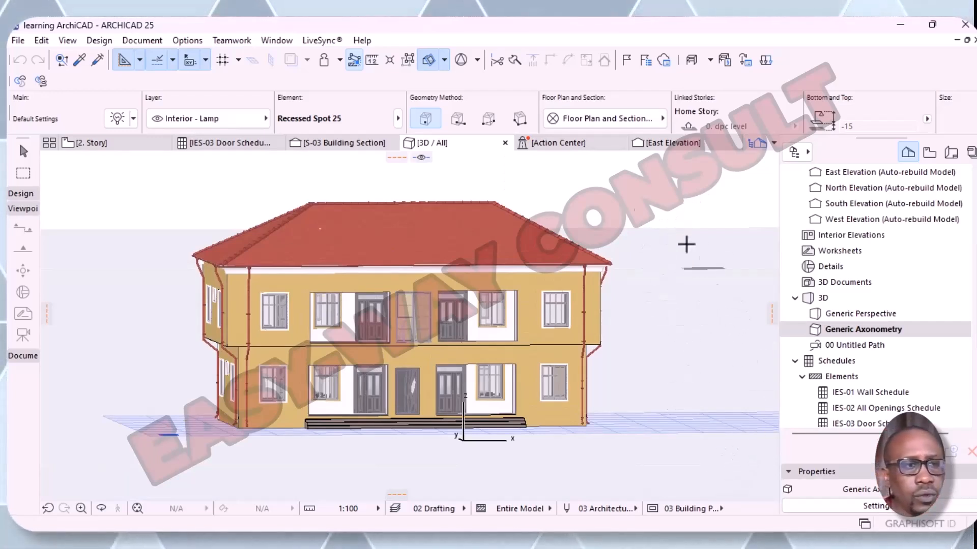
- Activate the Object tool from the Design tools and open its default settings
left_click(17, 194)
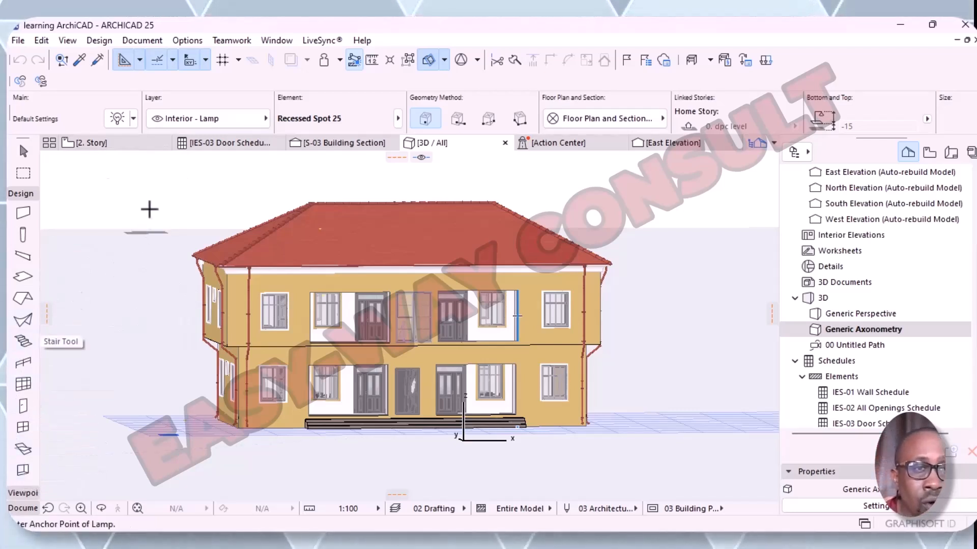
scroll(29, 456, "down", 3)
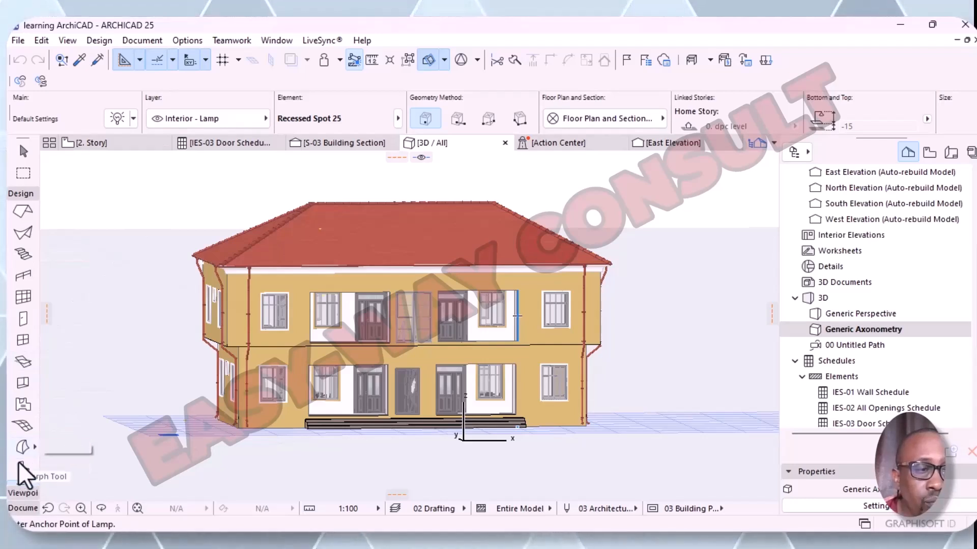
left_click(24, 471)
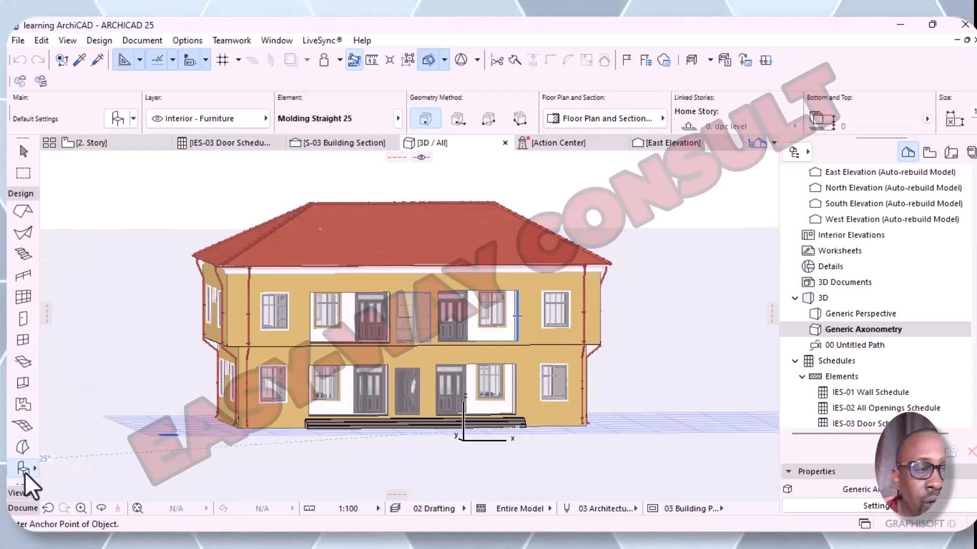
left_click(117, 120)
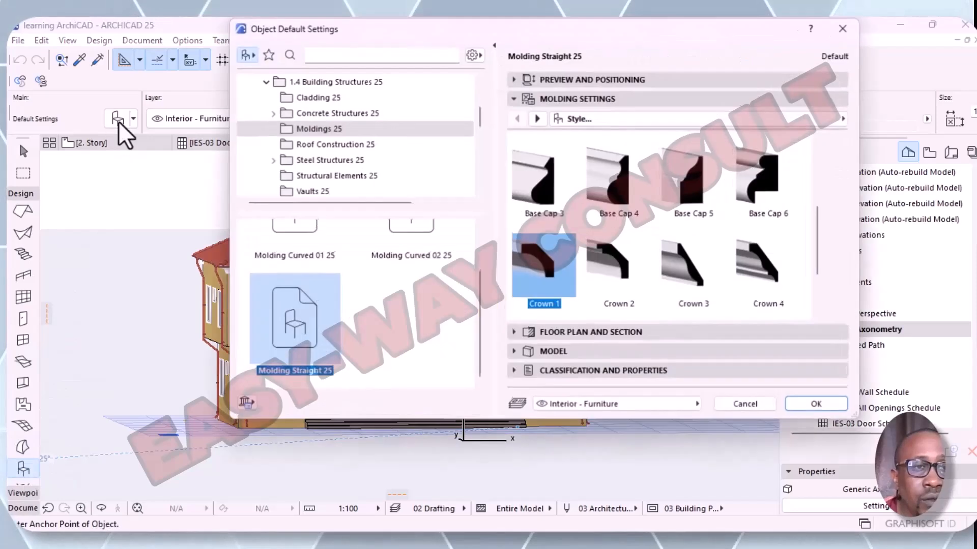
- Look through the linked library folders, including Steel Structures 25, and show the contents of 1. BASIC LIBRARY 25
left_click(348, 159)
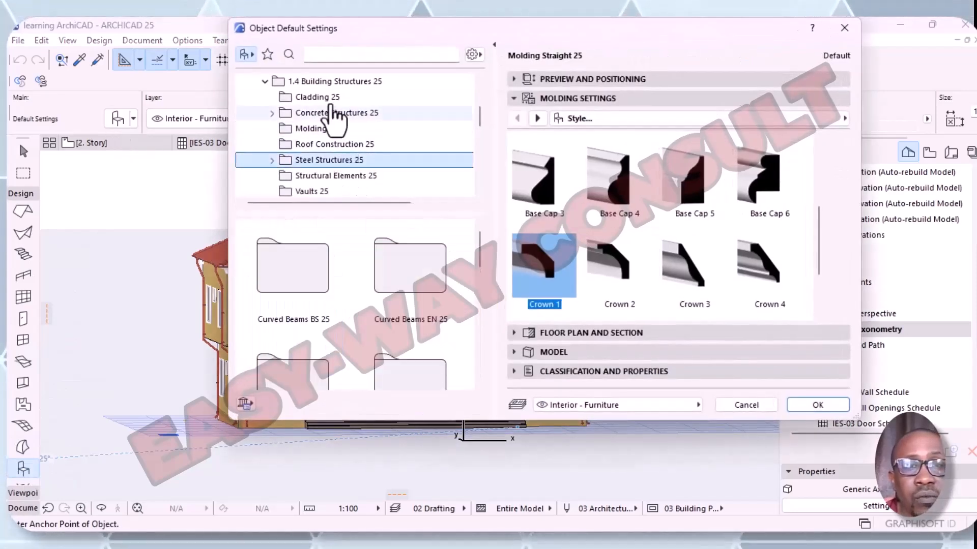
scroll(318, 92, "up", 2)
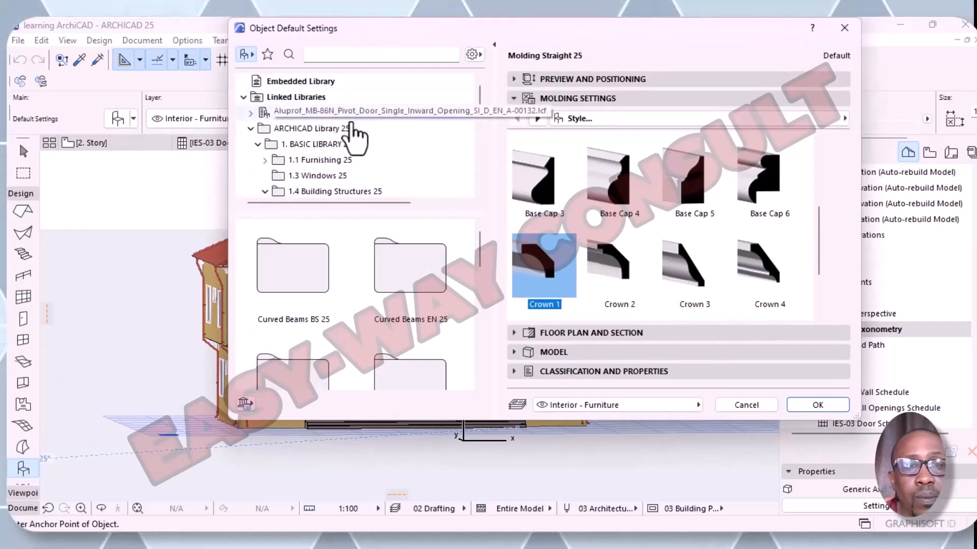
scroll(348, 134, "down", 5)
scroll(348, 145, "up", 3)
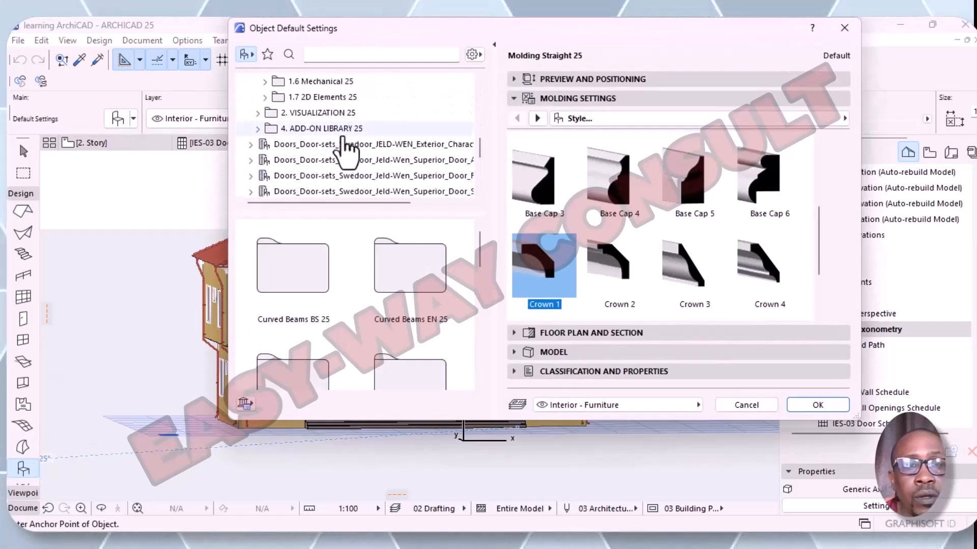
scroll(332, 105, "down", 3)
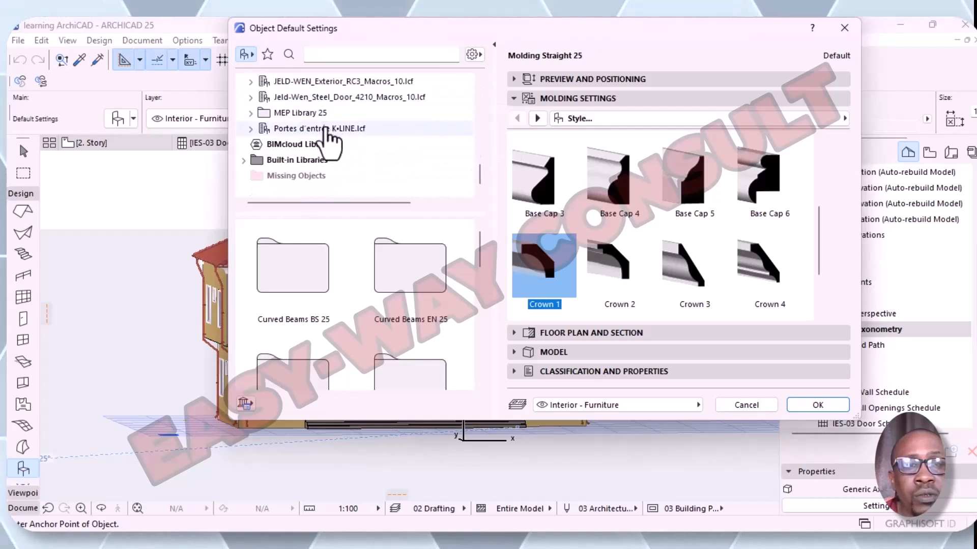
scroll(322, 138, "up", 3)
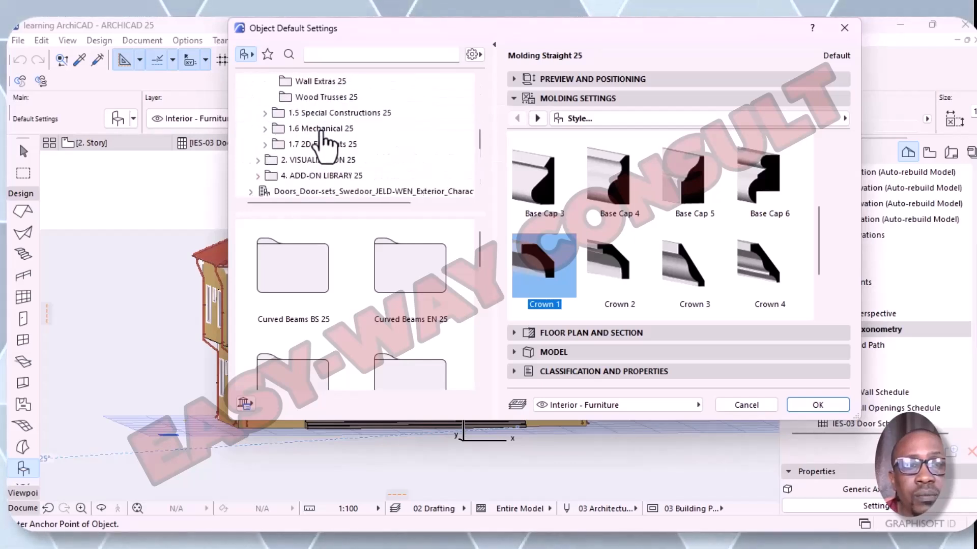
scroll(322, 137, "down", 3)
scroll(330, 140, "up", 5)
scroll(331, 139, "down", 5)
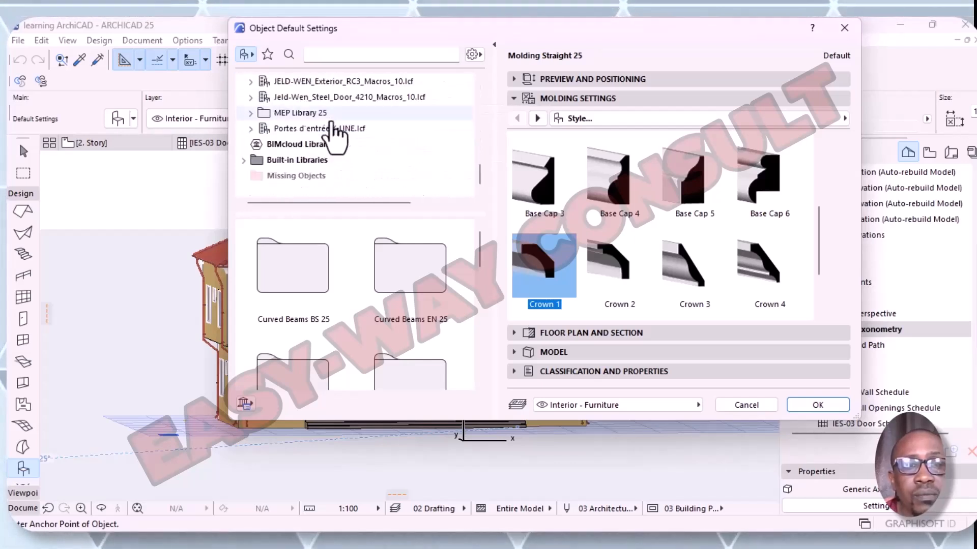
scroll(330, 139, "up", 5)
left_click(316, 146)
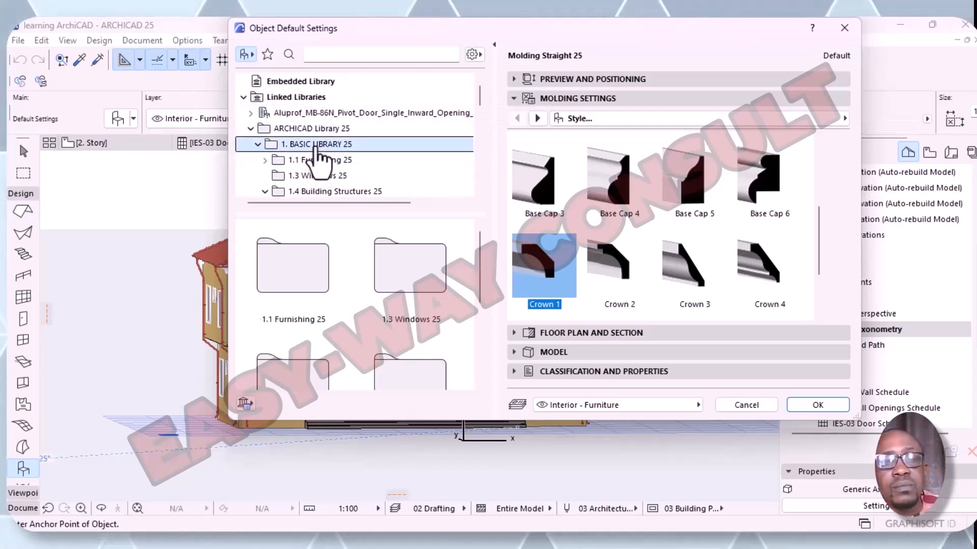
- Browse the Appliances 25, Bathroom Accessories 25 and Beds 25 objects within 1.1 Furnishing 25
left_click(265, 161)
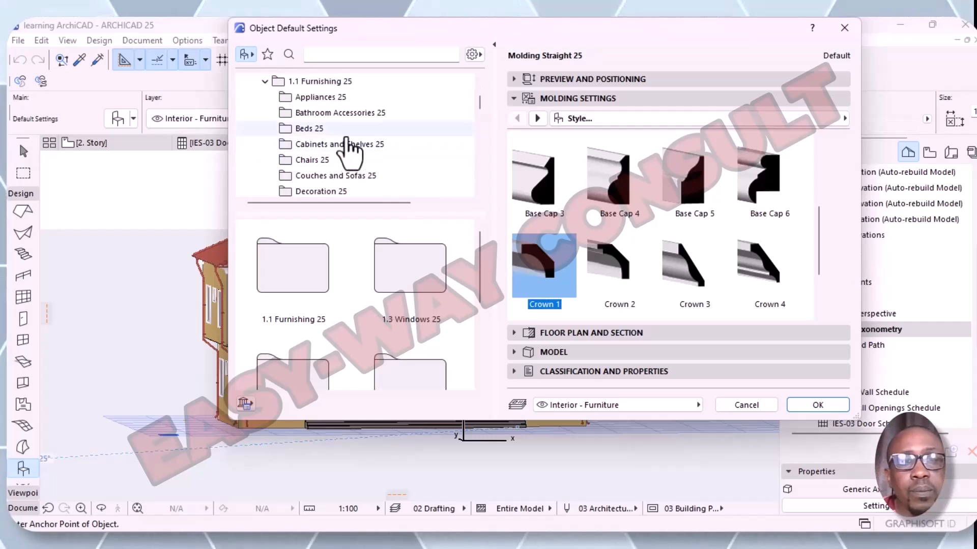
left_click(321, 98)
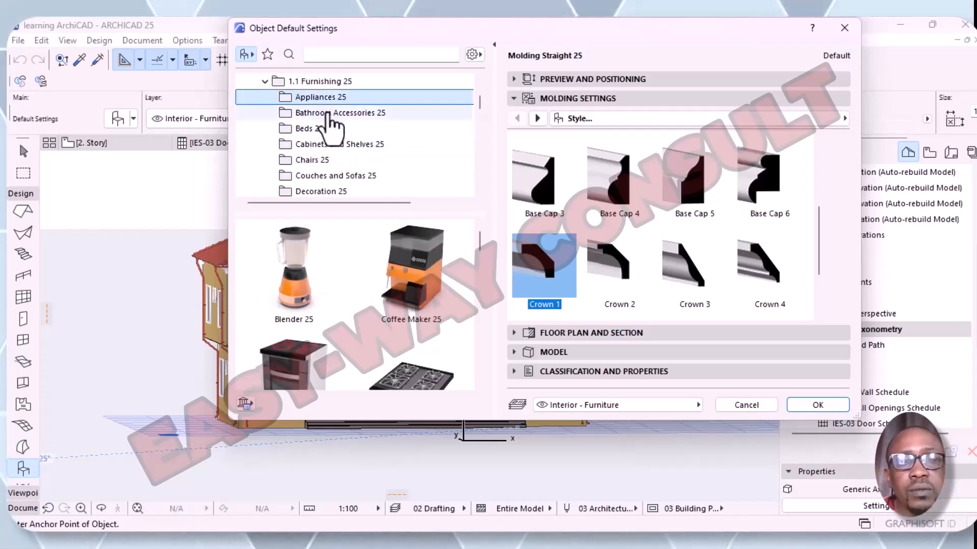
left_click_drag(481, 248, 481, 380)
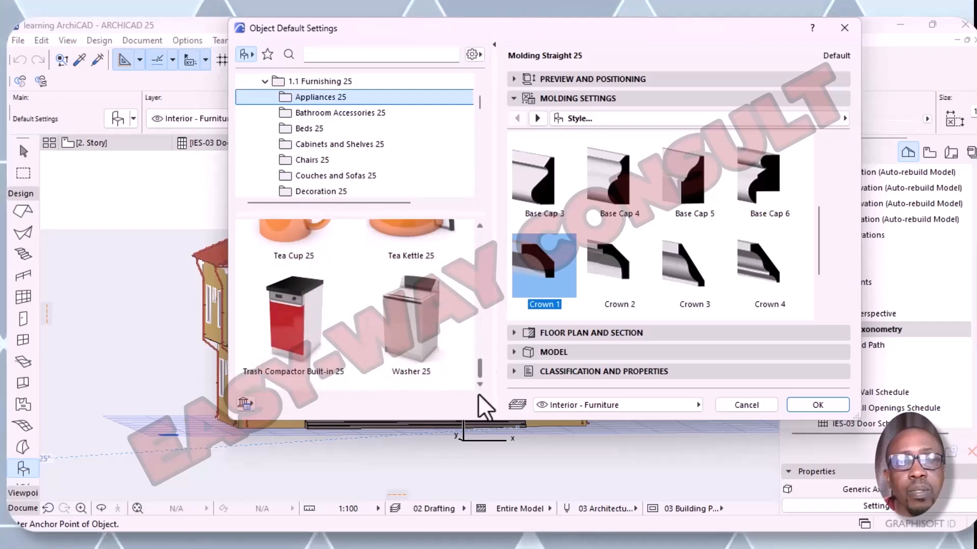
left_click(316, 114)
left_click_drag(479, 244, 484, 347)
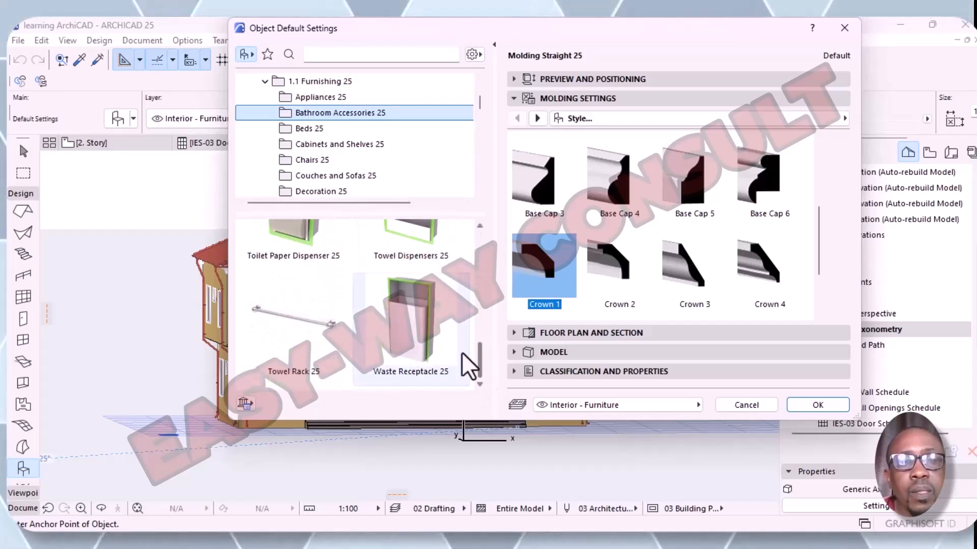
left_click(304, 129)
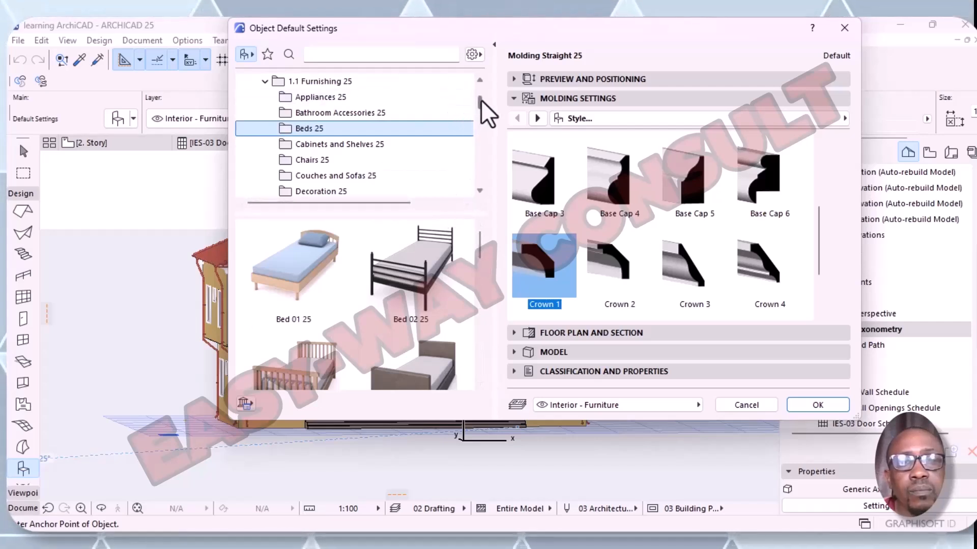
- Find the 1.7 2D Elements 25 folder and view its Vehicle Symbols 25 objects
left_click_drag(478, 99, 486, 121)
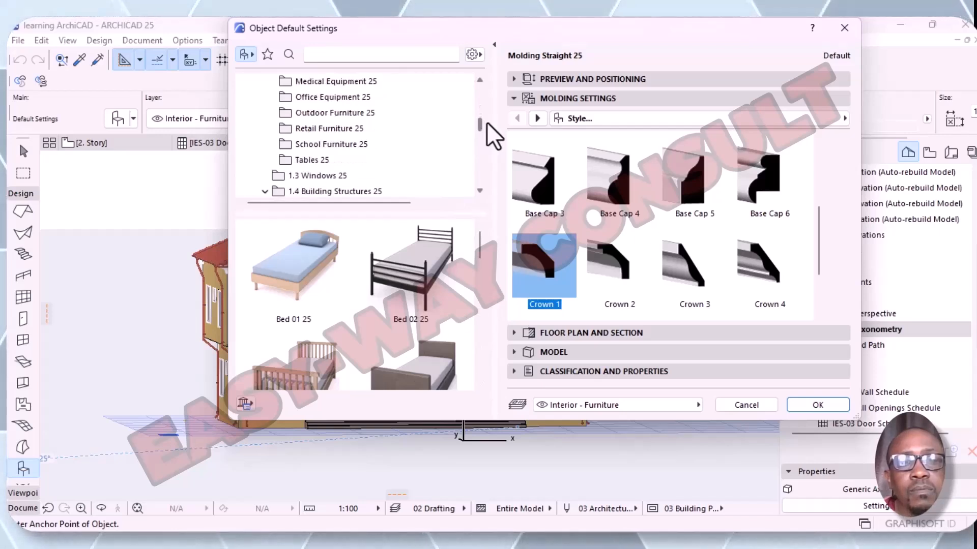
mouse_move(486, 121)
left_mouse_down()
mouse_move(475, 108)
mouse_move(475, 131)
left_mouse_up()
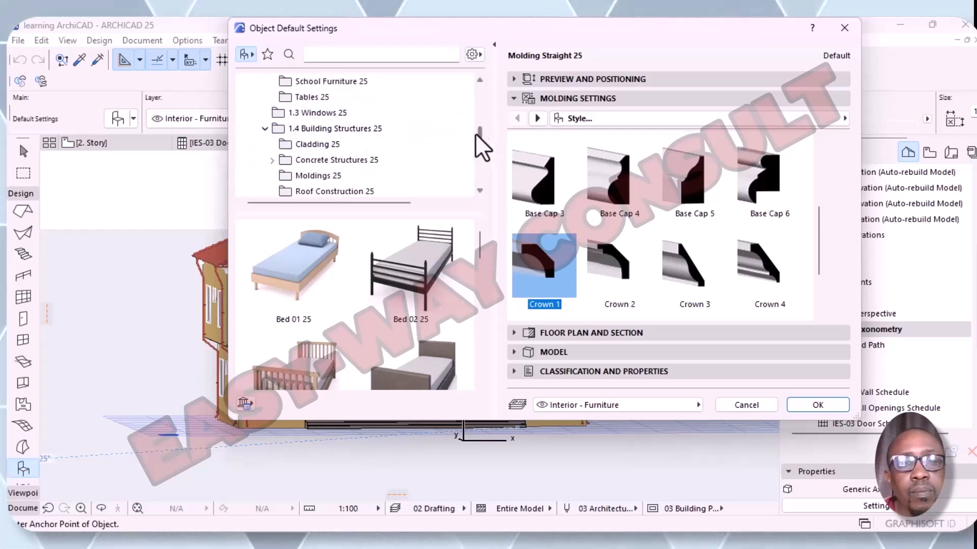
left_click_drag(475, 133, 477, 157)
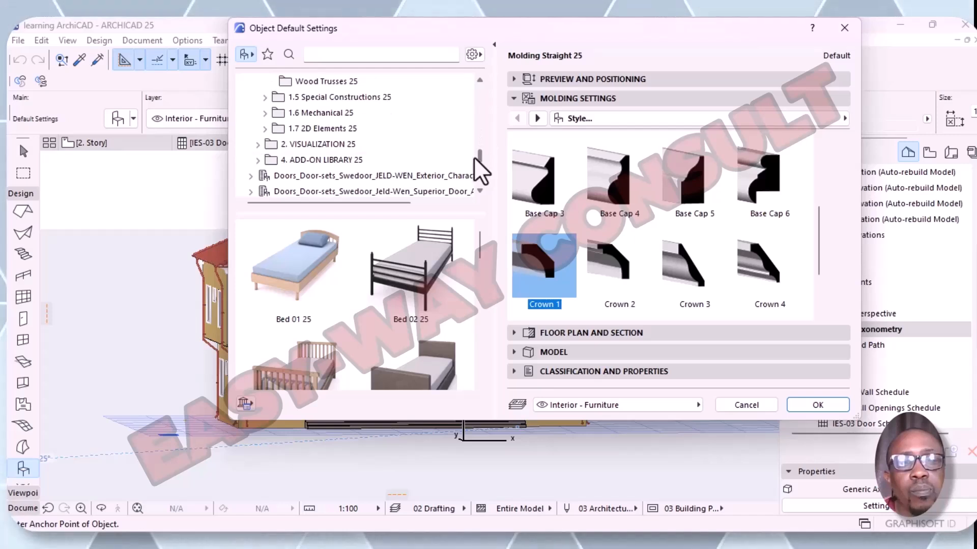
left_click(275, 133)
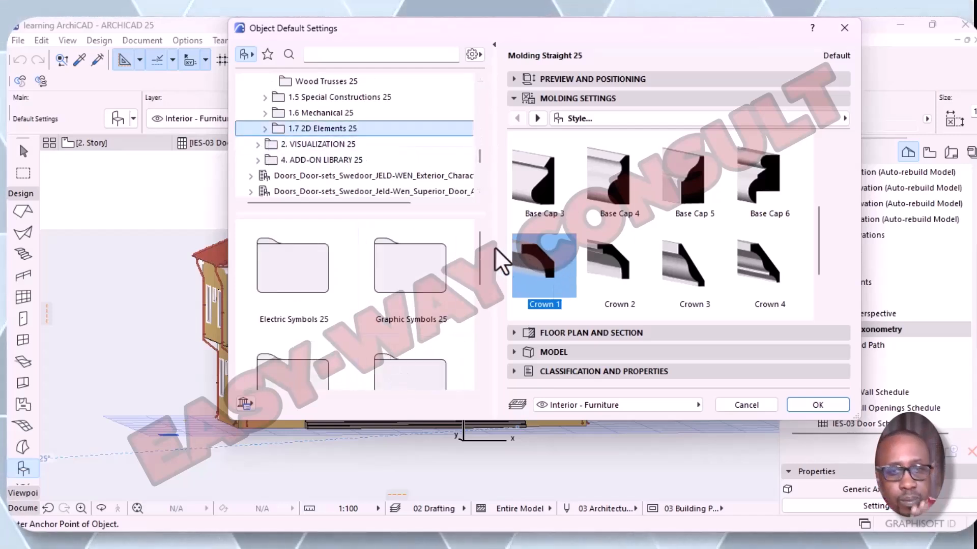
left_click_drag(480, 236, 484, 333)
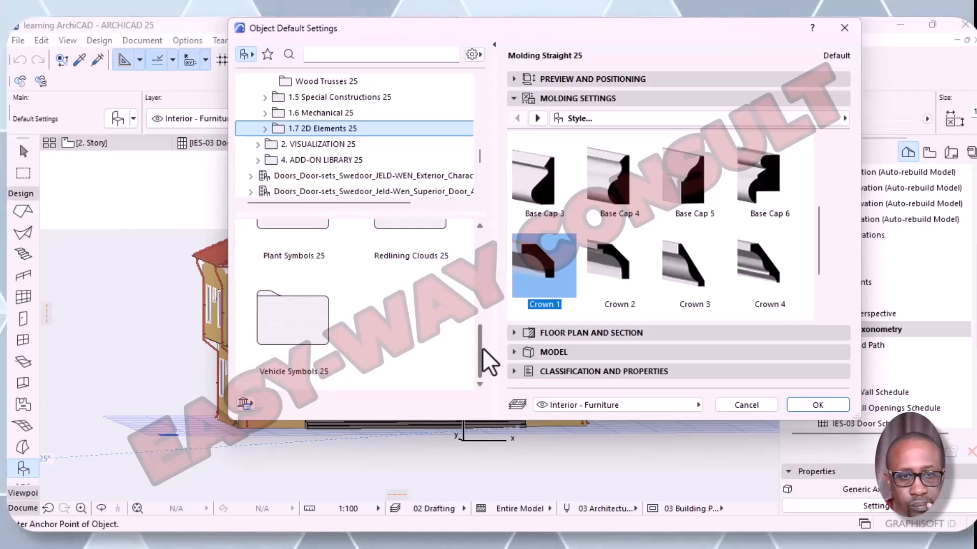
double_click(305, 349)
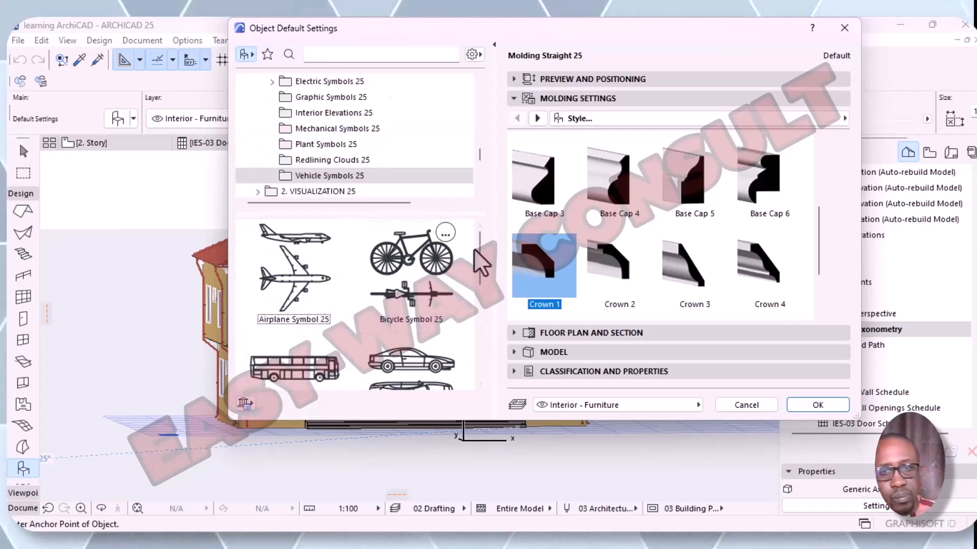
left_click_drag(475, 245, 489, 208)
- Browse the 2D symbol folders for redlining clouds, plants, mechanical symbols, interior elevations and graphic symbols
left_click(318, 160)
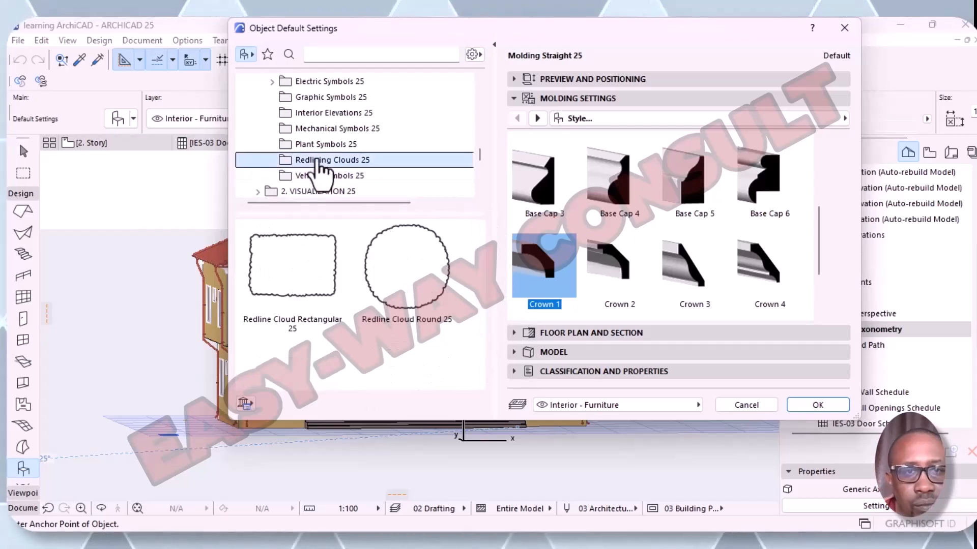
left_click(320, 145)
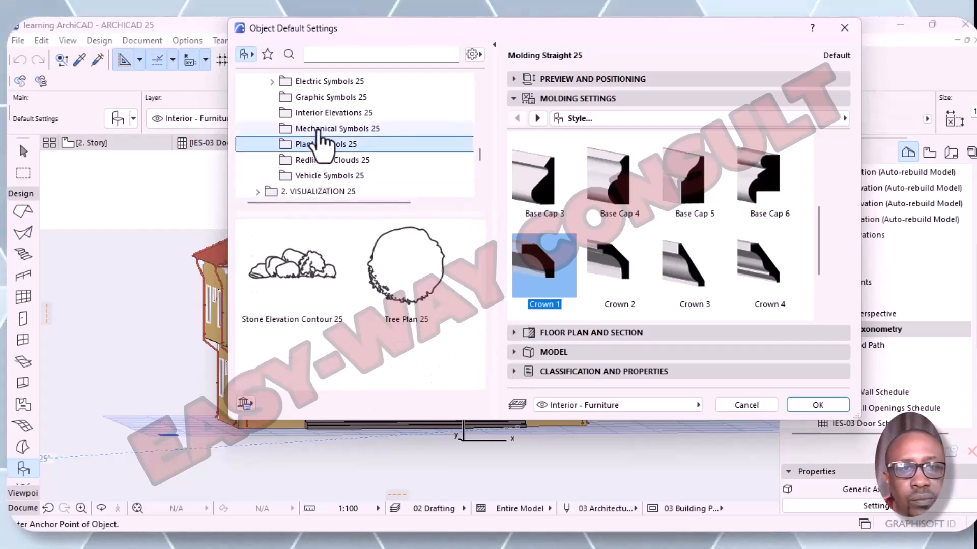
left_click(318, 130)
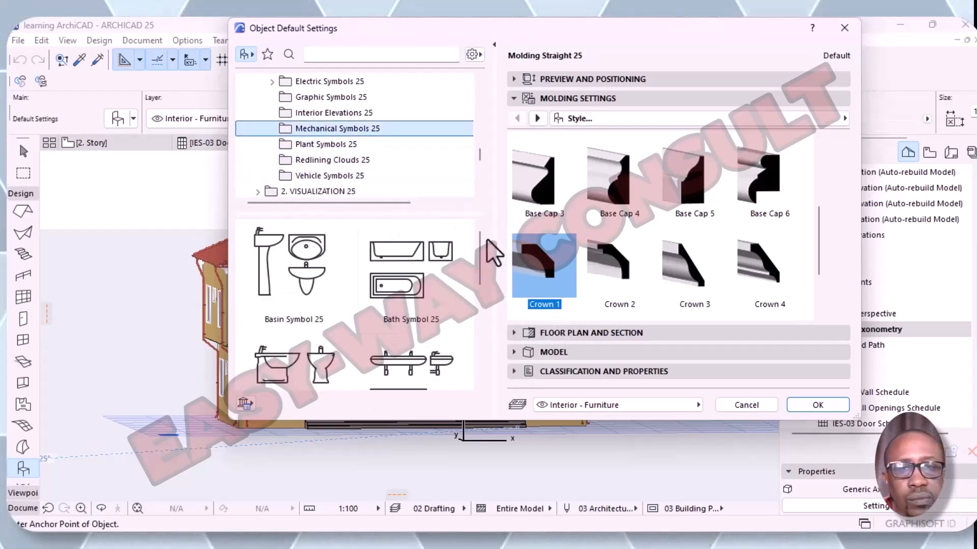
left_click(343, 115)
left_click(338, 99)
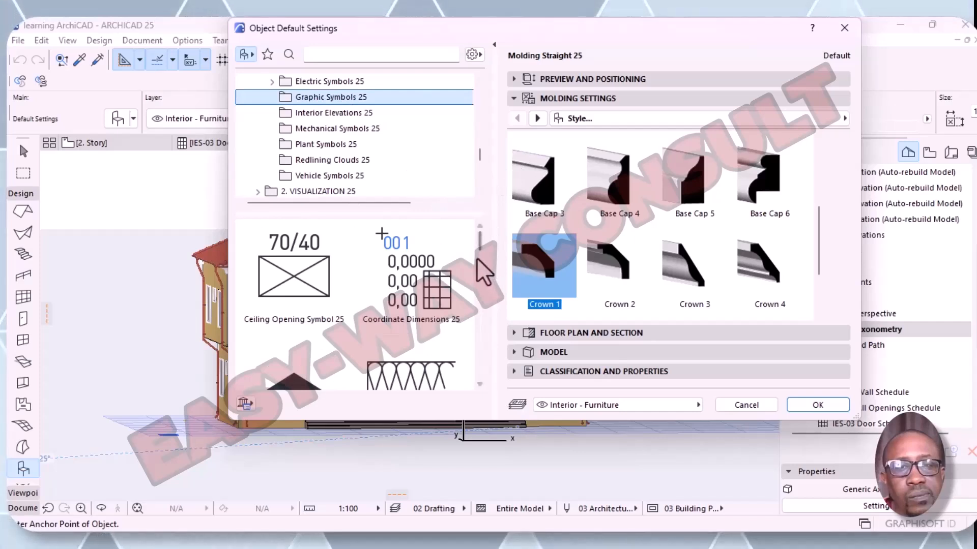
scroll(483, 237, "down", 2)
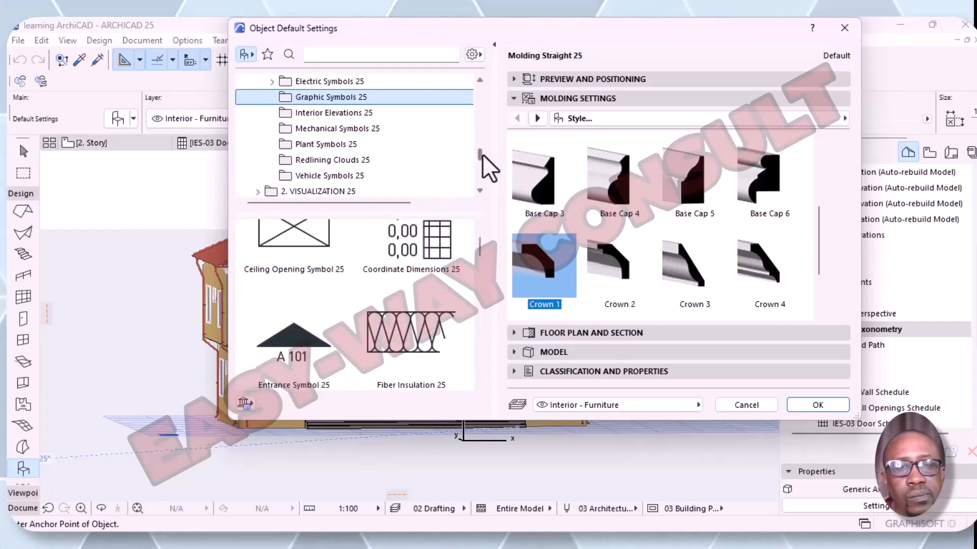
mouse_move(479, 148)
left_mouse_down()
mouse_move(477, 139)
mouse_move(480, 151)
left_mouse_up()
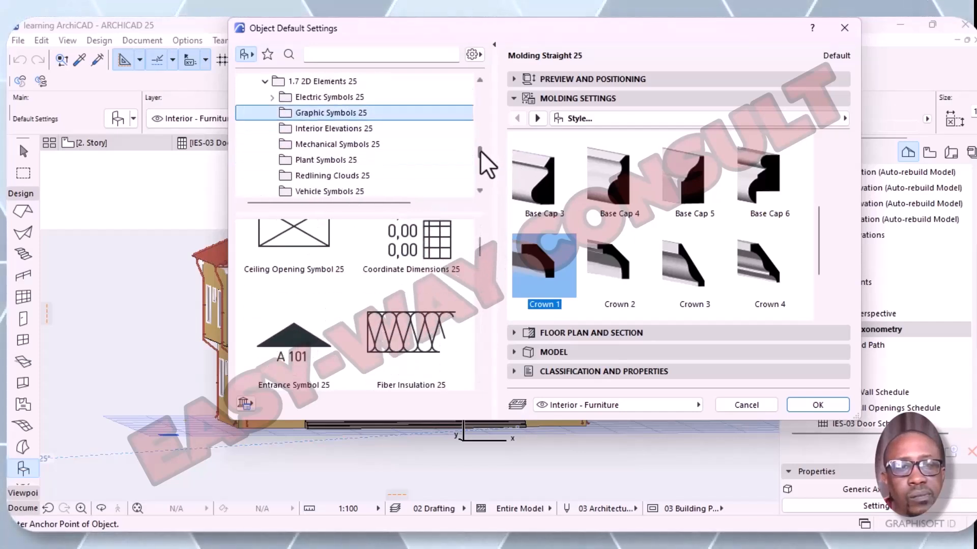
- Browse the Electric Symbols 25 subfolders for luminaires, power outlets, supply and distribution, controls and switches
left_click(336, 97)
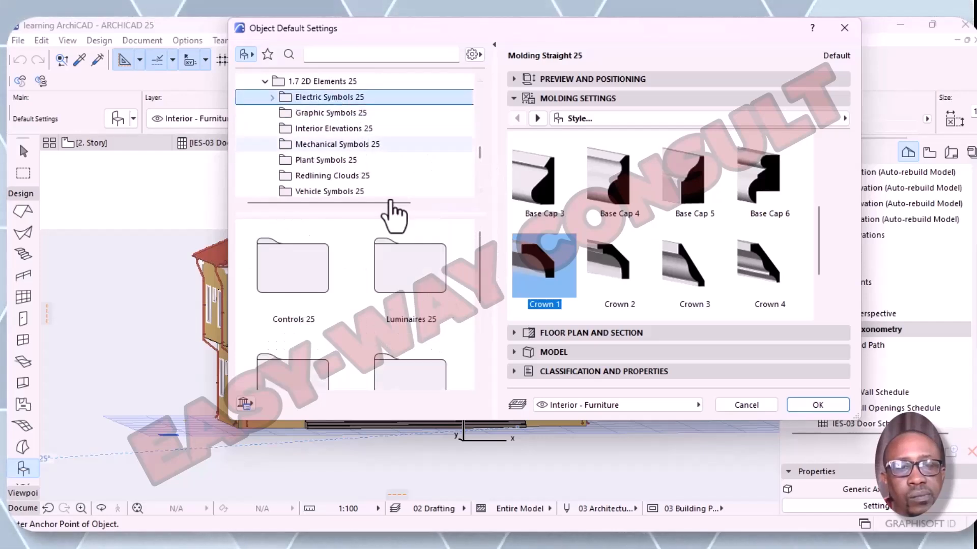
left_click_drag(475, 250, 474, 274)
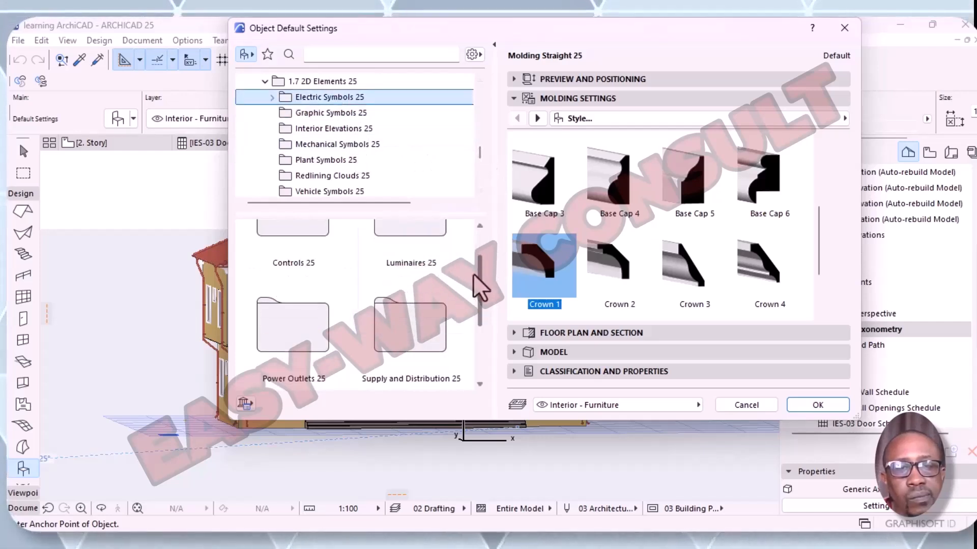
double_click(422, 242)
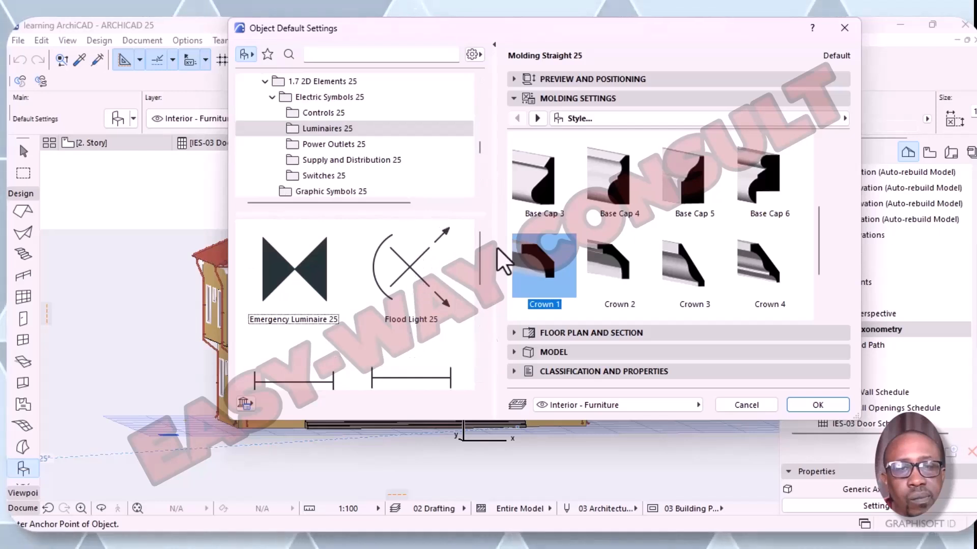
left_click_drag(479, 253, 474, 201)
left_click(326, 144)
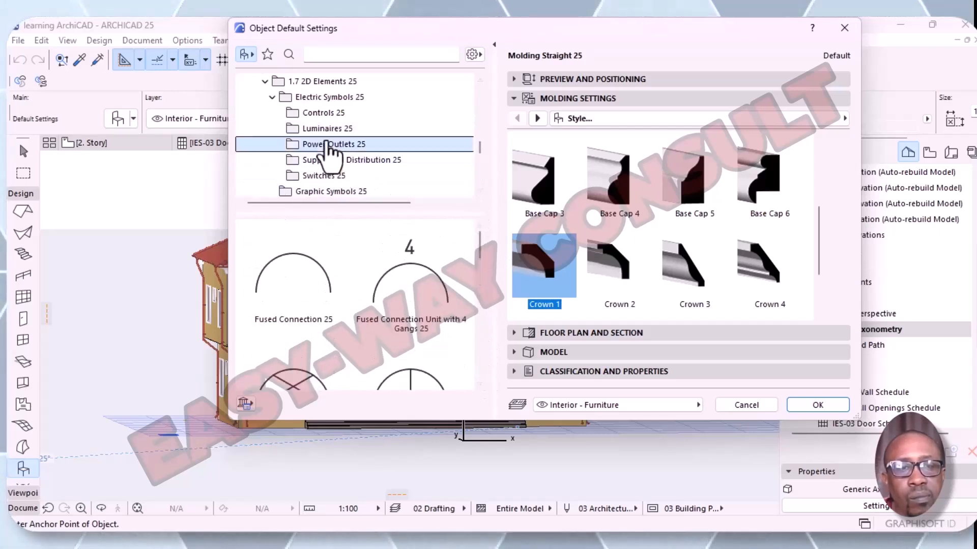
left_click(326, 161)
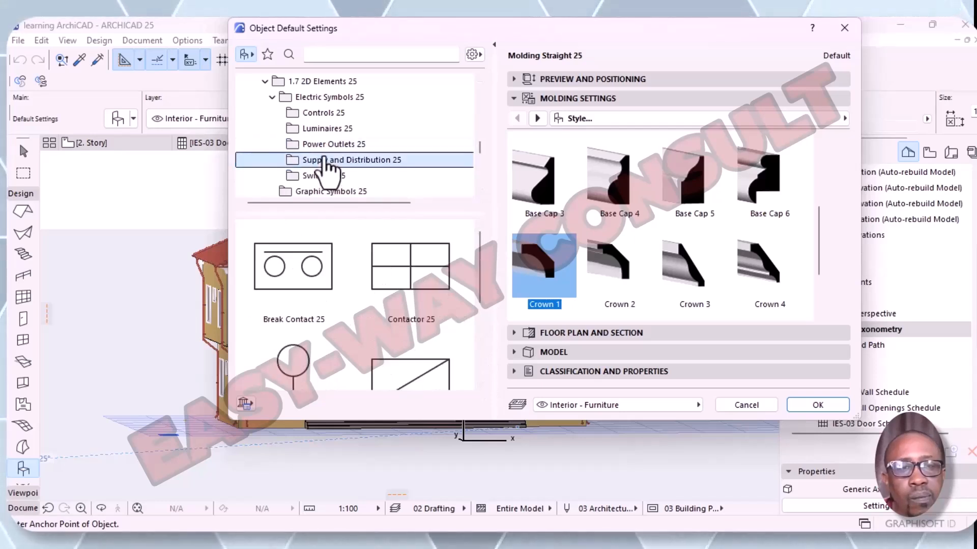
left_click(324, 117)
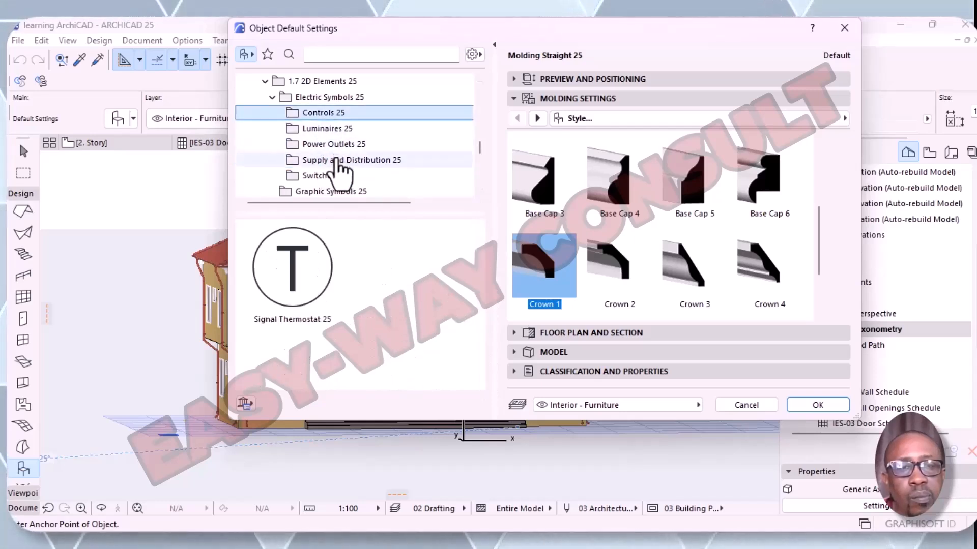
left_click(325, 178)
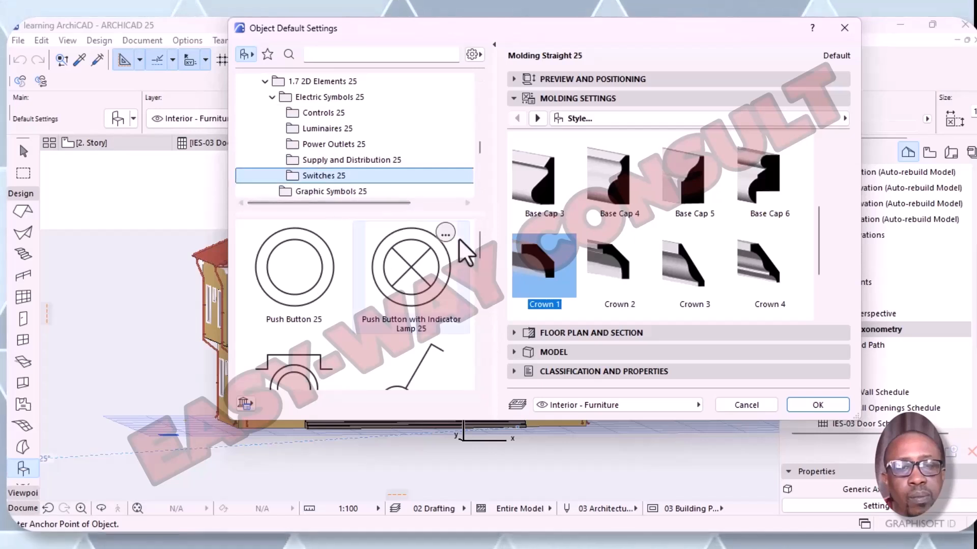
- Look through the remaining 1.7 2D Elements 25 folders and close the Object Default Settings
left_click_drag(474, 245, 472, 185)
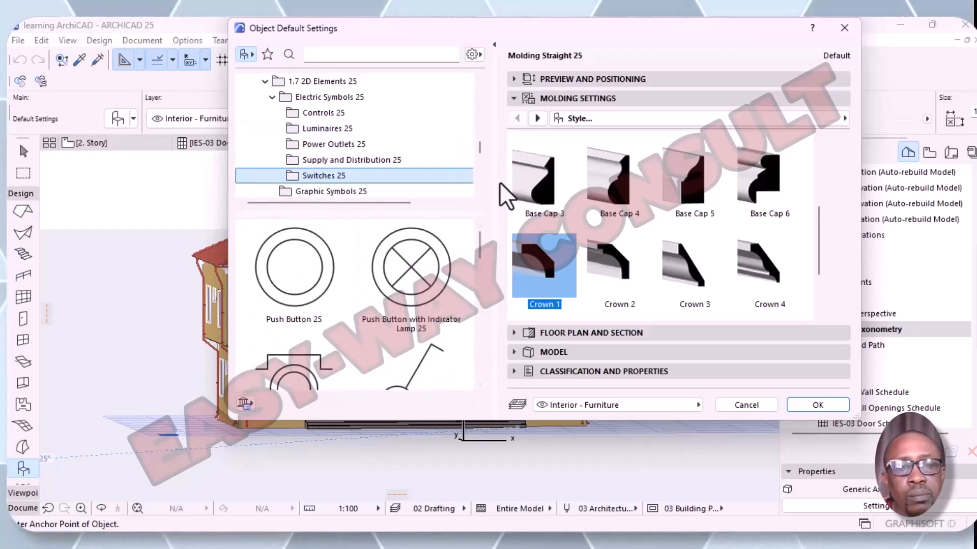
left_click_drag(477, 150, 479, 159)
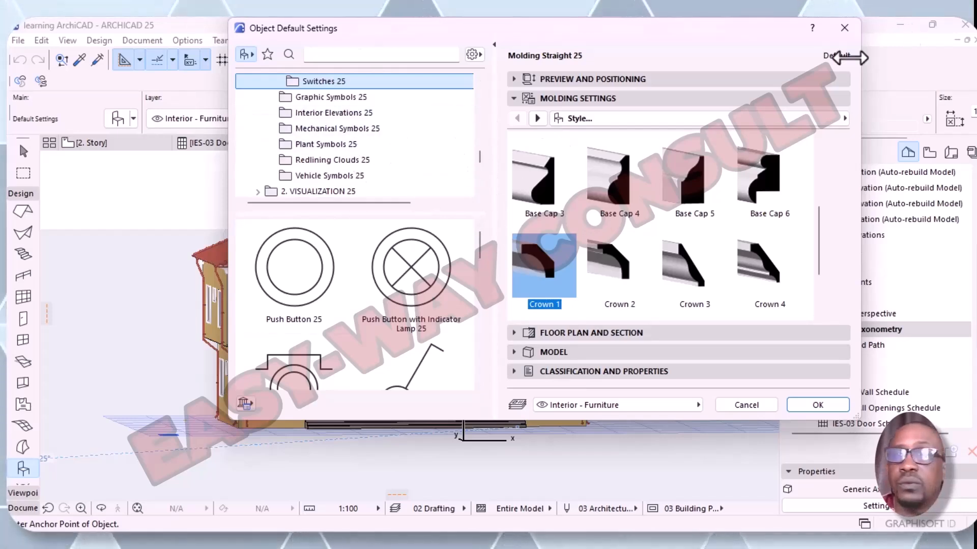
left_click(845, 28)
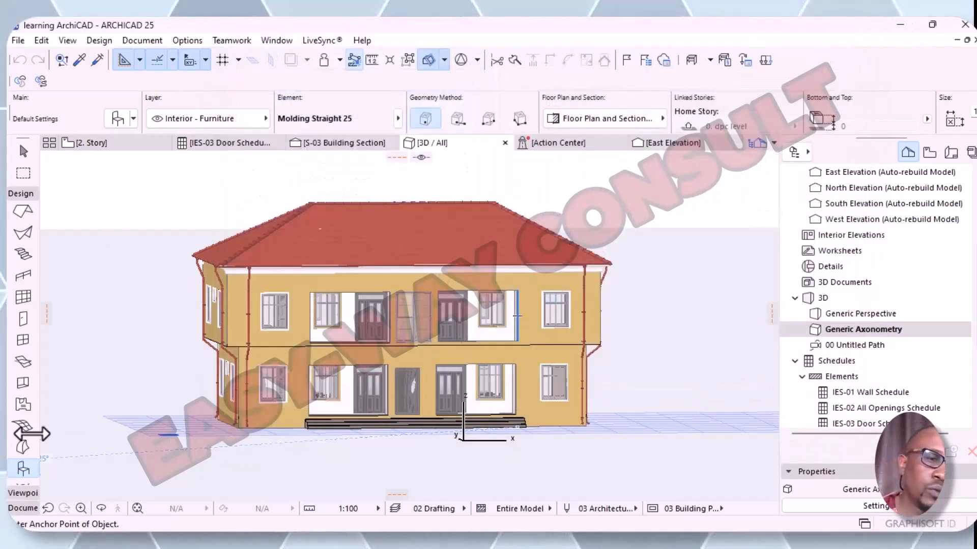
- Activate the Lamp tool and look over its saved favorites
scroll(28, 384, "up", 4)
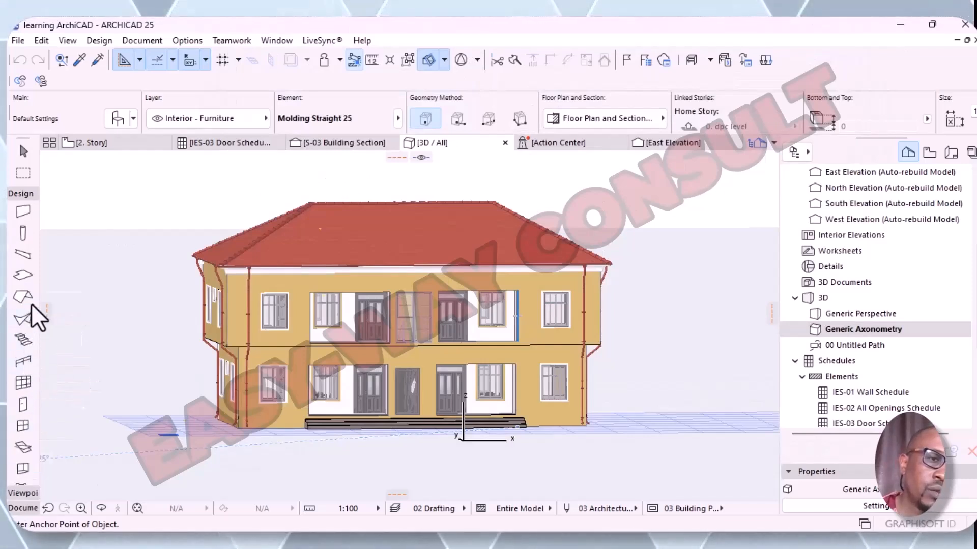
scroll(26, 326, "down", 6)
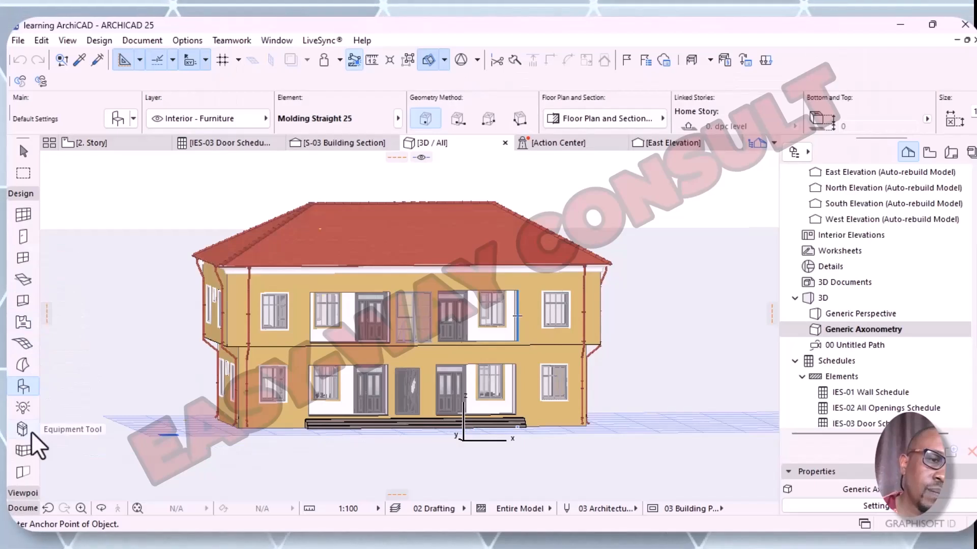
left_click(21, 409)
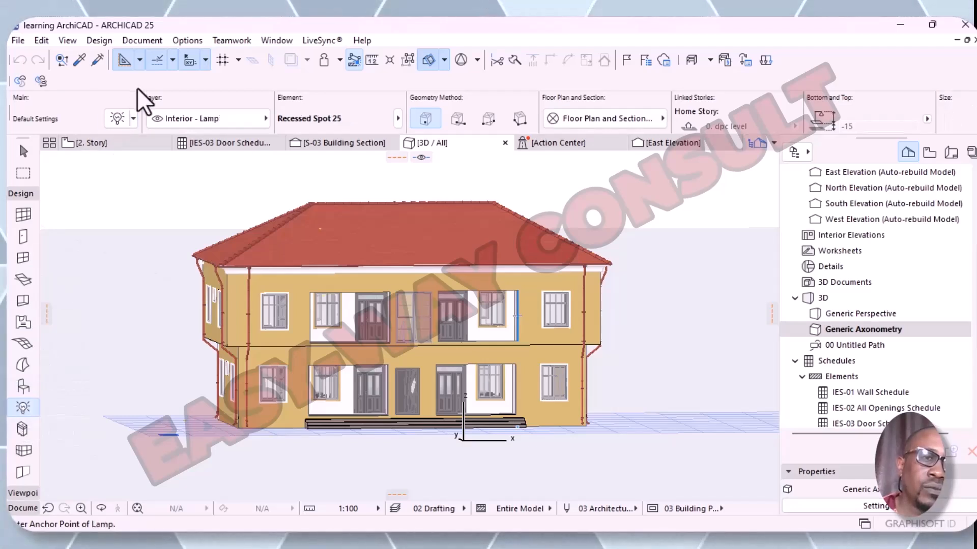
left_click(134, 118)
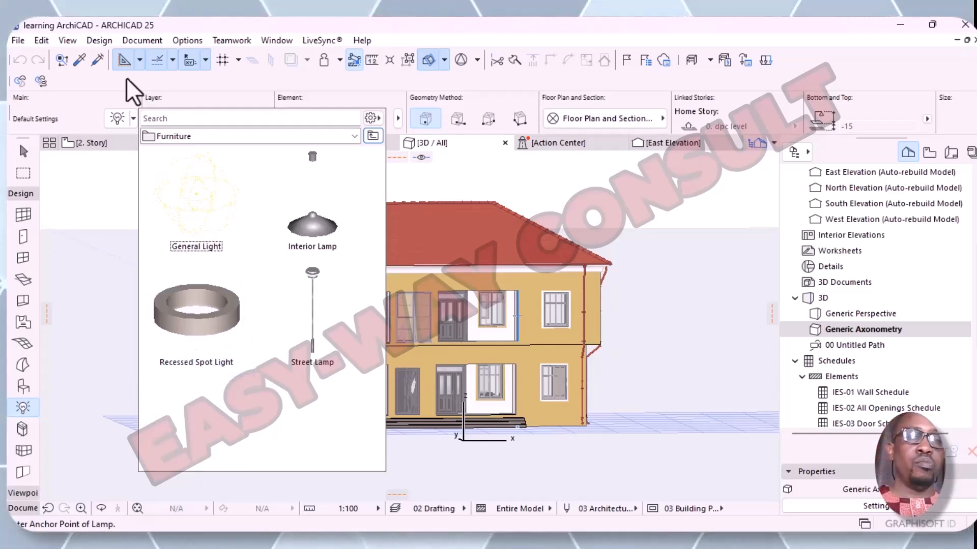
left_click(103, 180)
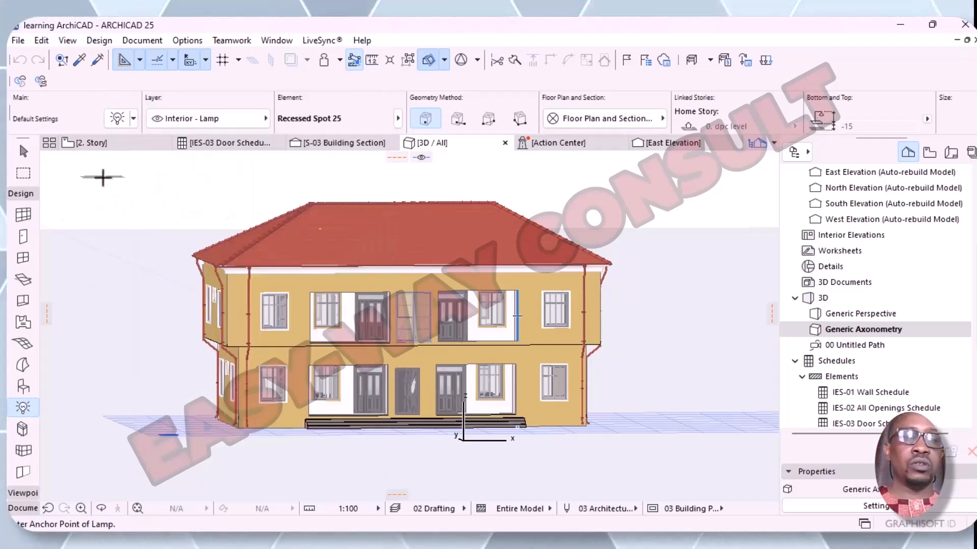
- Open the Lamp Default Settings and browse the General Light Sources 25 objects
left_click(117, 119)
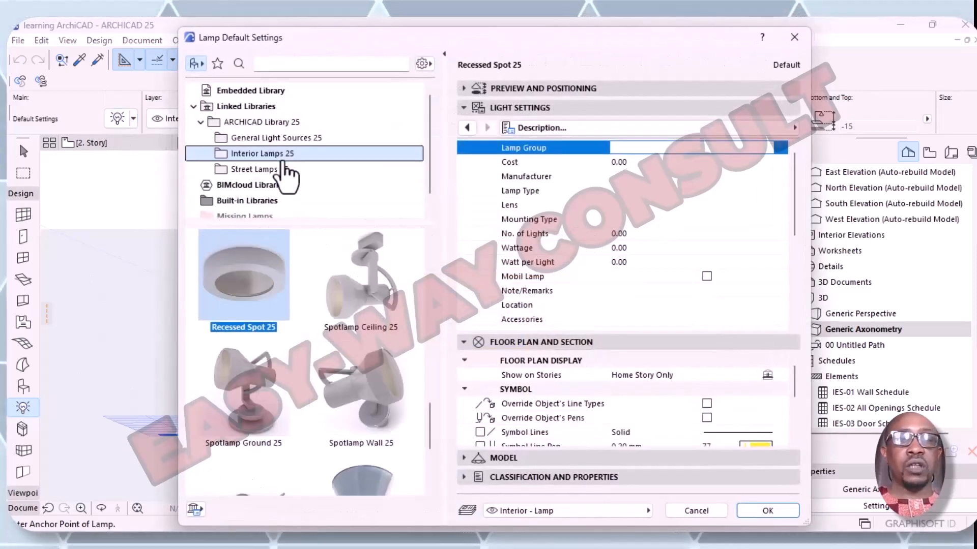
left_click(261, 138)
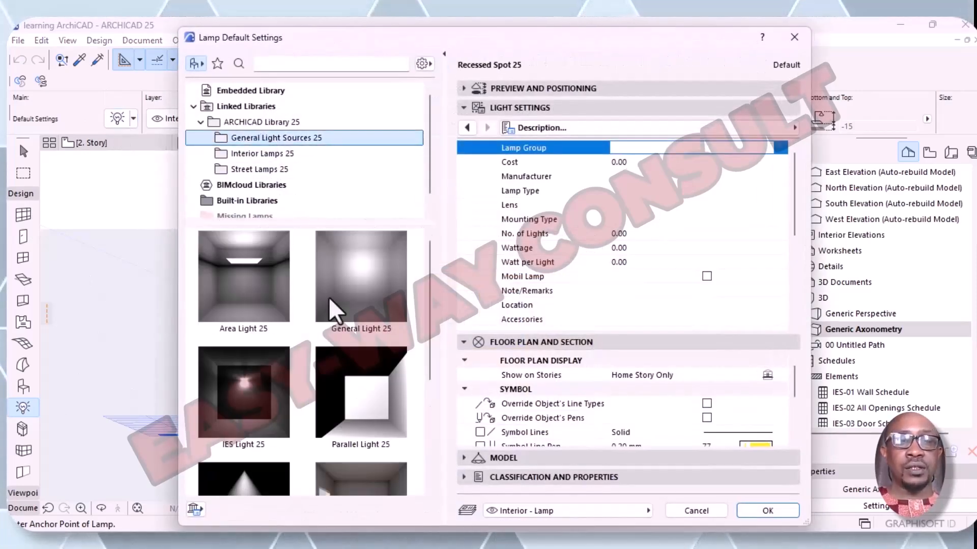
scroll(320, 366, "down", 2)
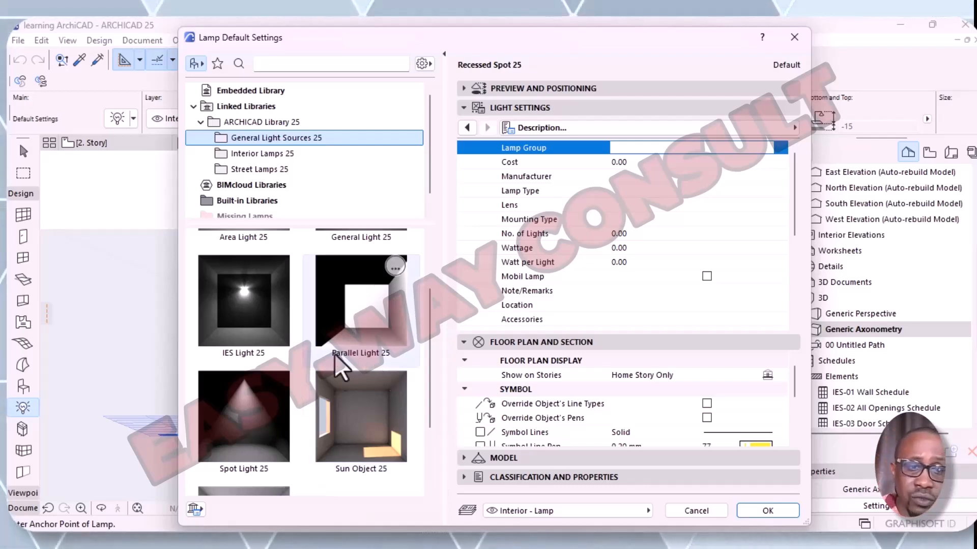
scroll(338, 374, "down", 1)
scroll(347, 384, "down", 1)
scroll(347, 371, "up", 3)
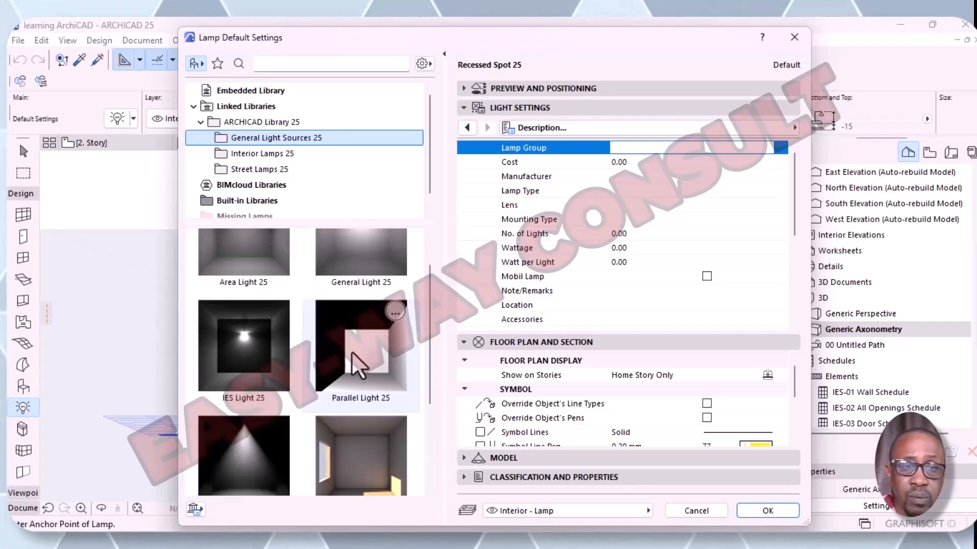
scroll(343, 381, "down", 2)
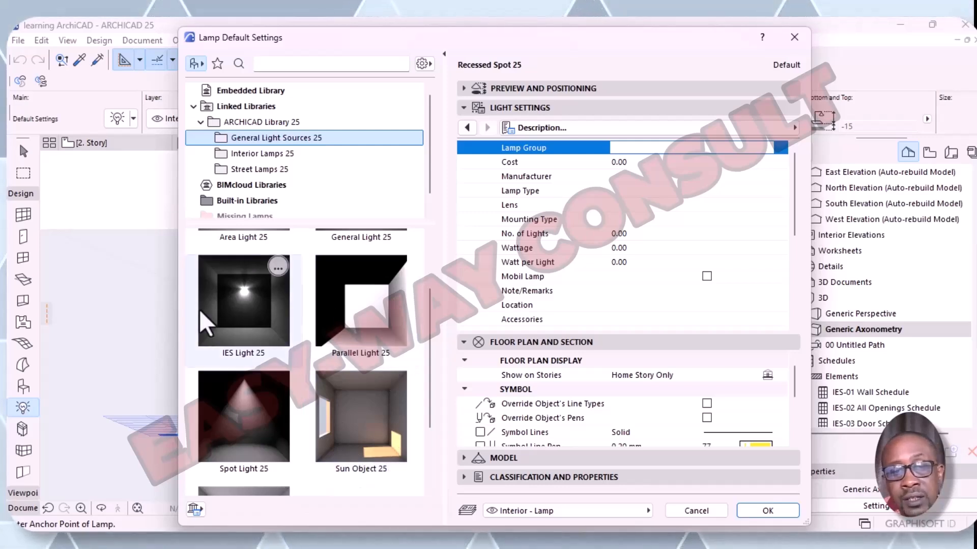
scroll(249, 355, "down", 2)
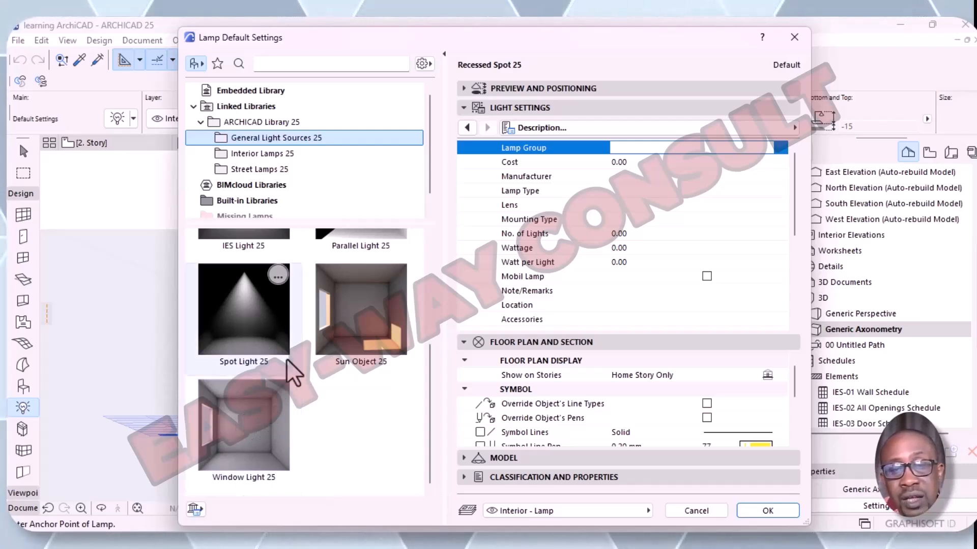
scroll(288, 252, "up", 3)
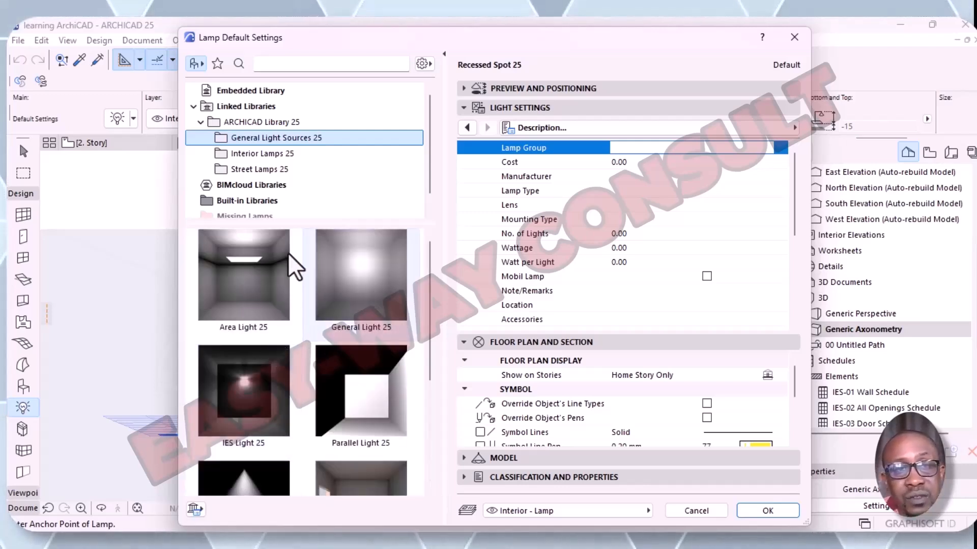
- View the Street Lamps 25 objects and display the Interior Lamps 25 folder from its first object
left_click(248, 170)
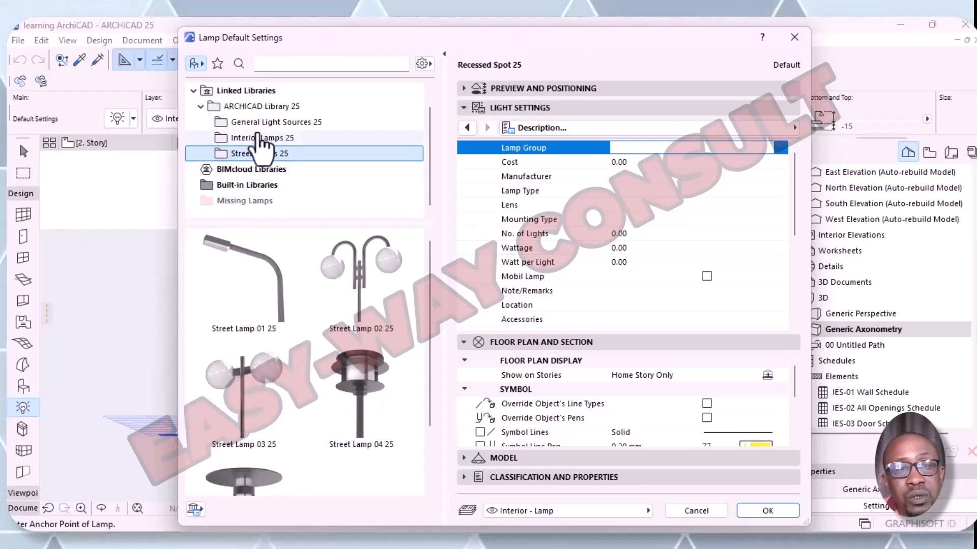
left_click(259, 137)
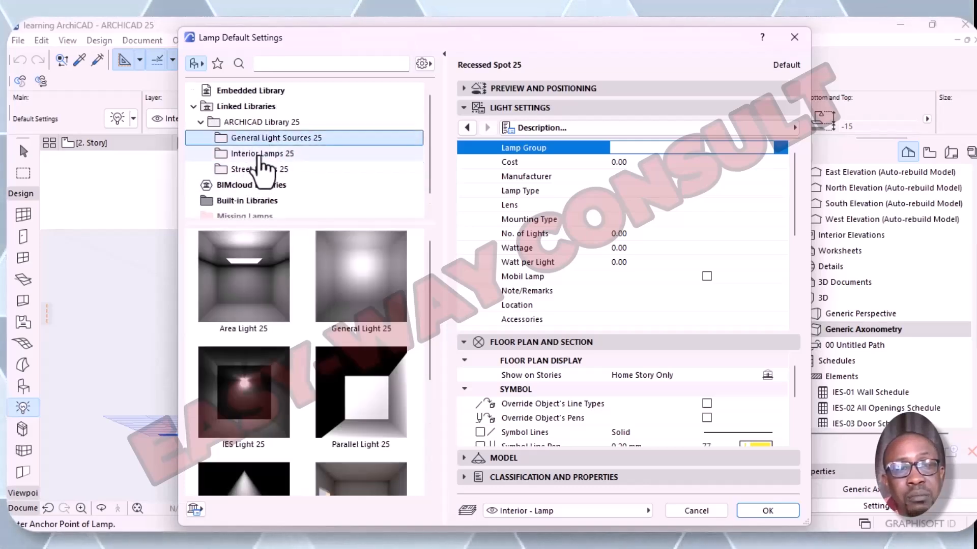
left_click(261, 155)
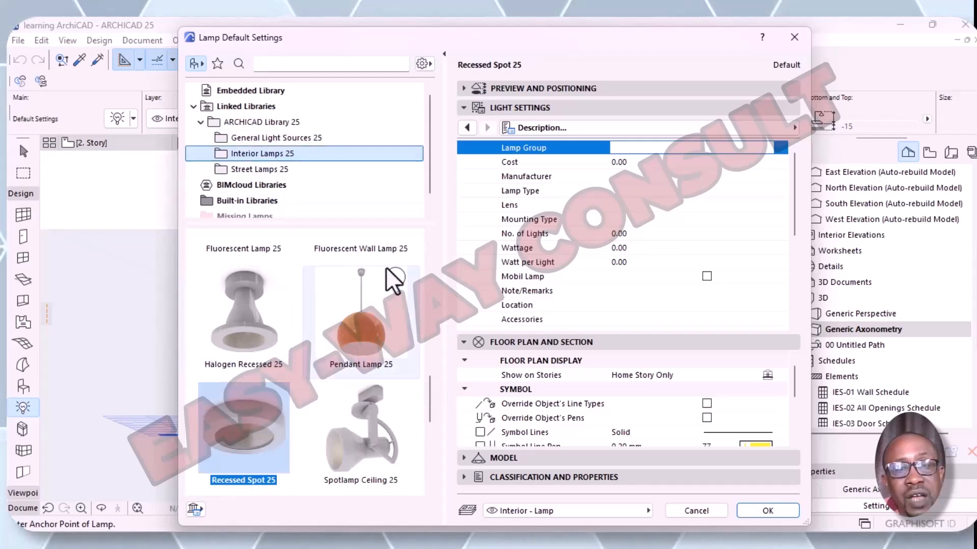
left_click_drag(429, 402, 431, 251)
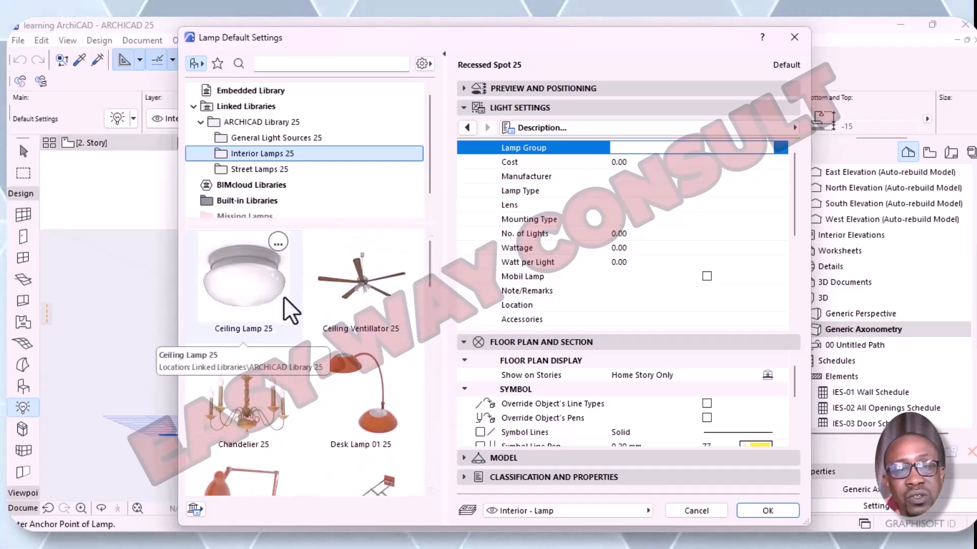
- Examine the Ceiling Lamp 25 styles and the Ceiling Ventillator 25 light parameters, lamp geometry and model representation
left_click(264, 277)
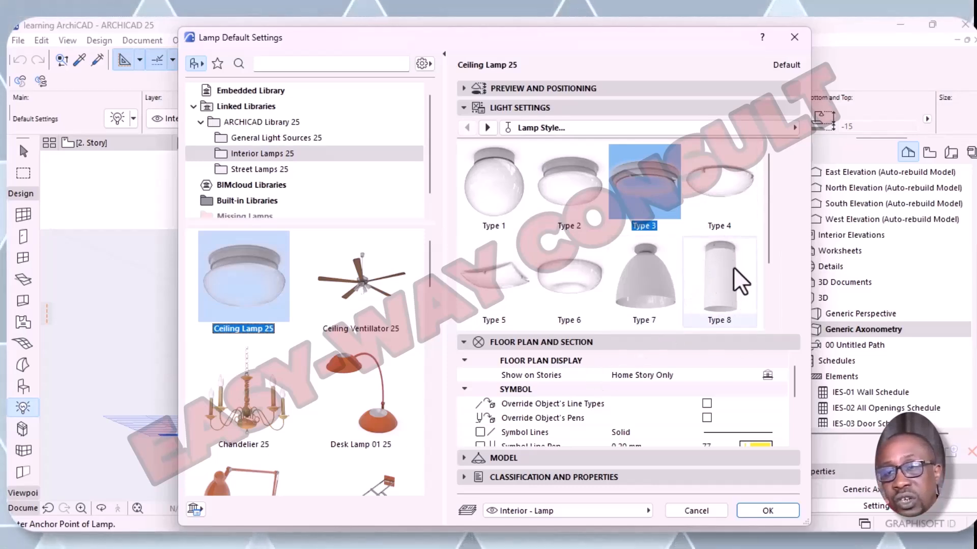
left_click_drag(767, 199, 777, 298)
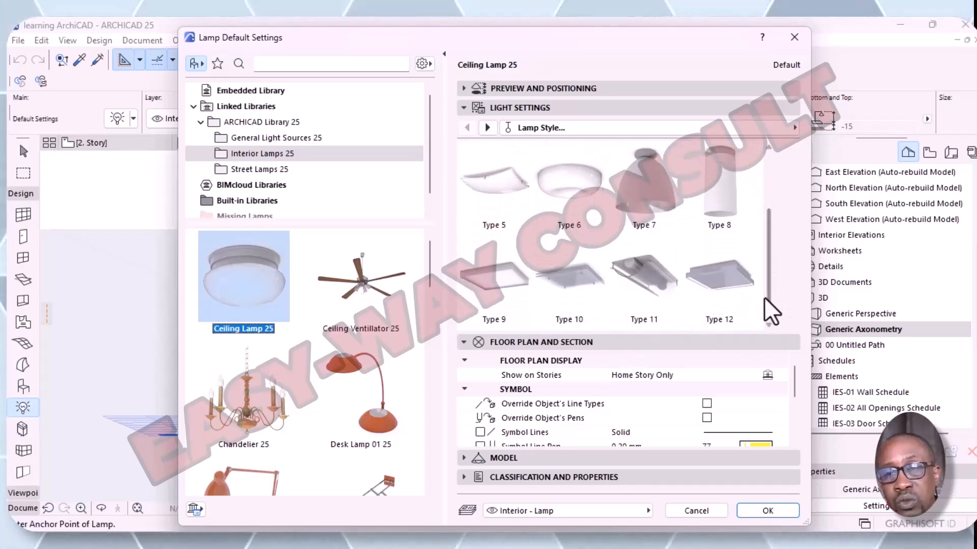
left_click(395, 279)
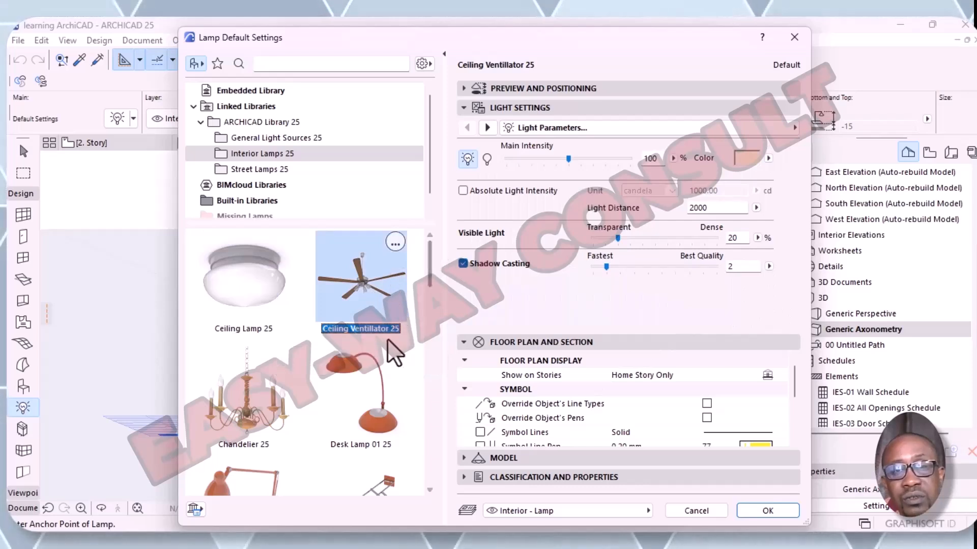
left_click(487, 127)
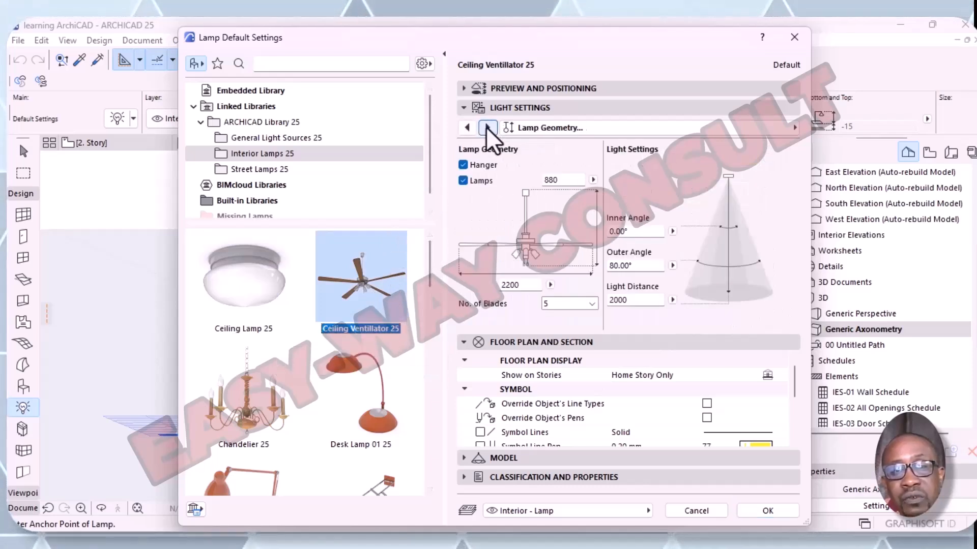
left_click(490, 126)
left_click(490, 126)
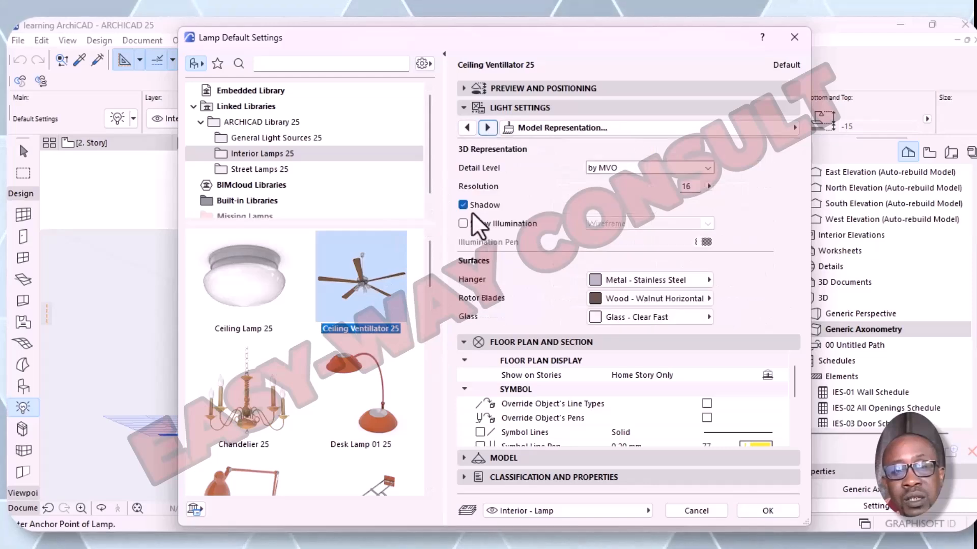
left_click_drag(432, 280, 443, 252)
left_click(264, 288)
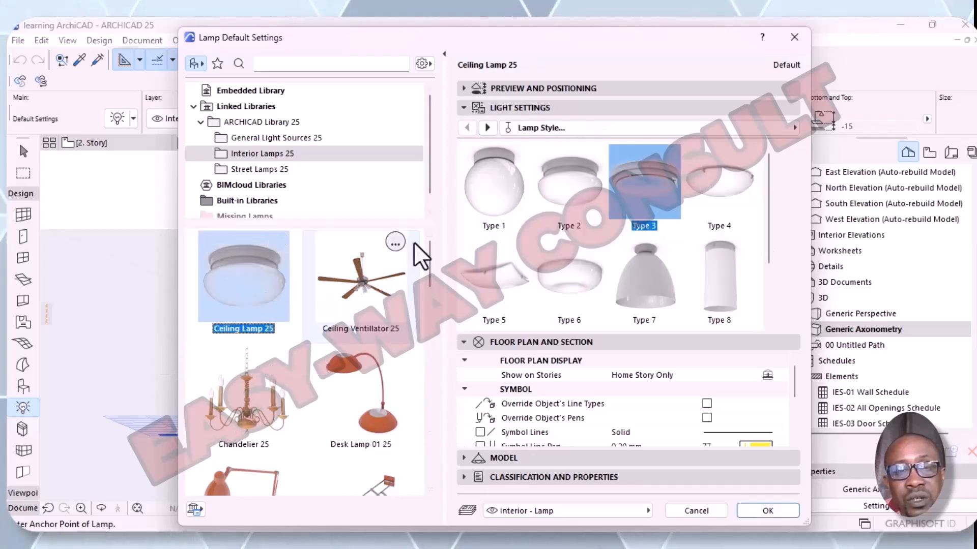
- View the light settings of Chandelier 25 and Desk Lamps 01 through 05 in Interior Lamps 25
left_click(231, 408)
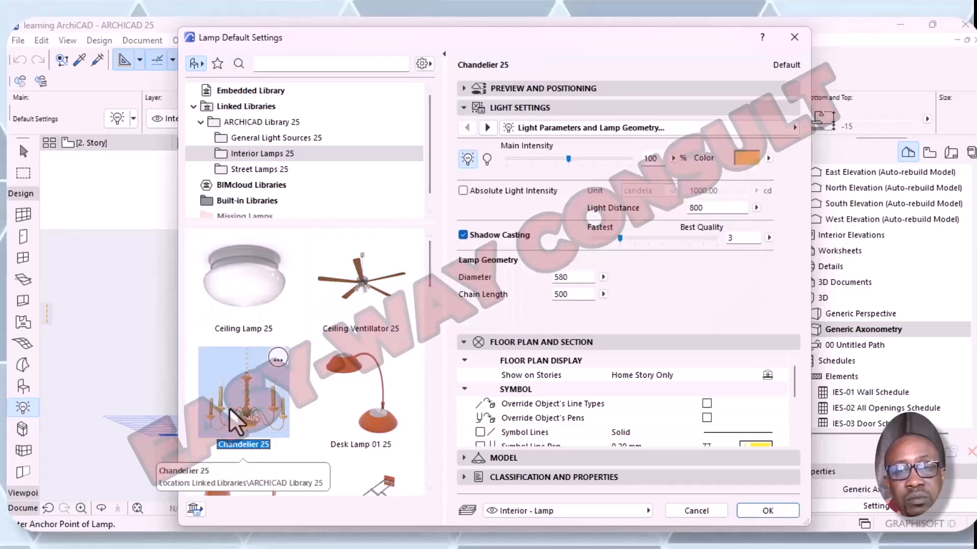
left_click(372, 384)
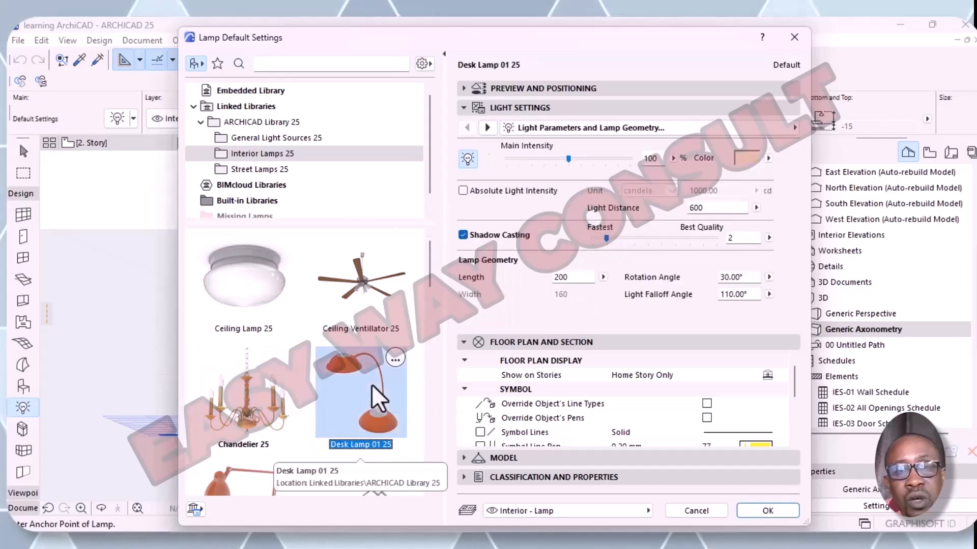
left_click(213, 485)
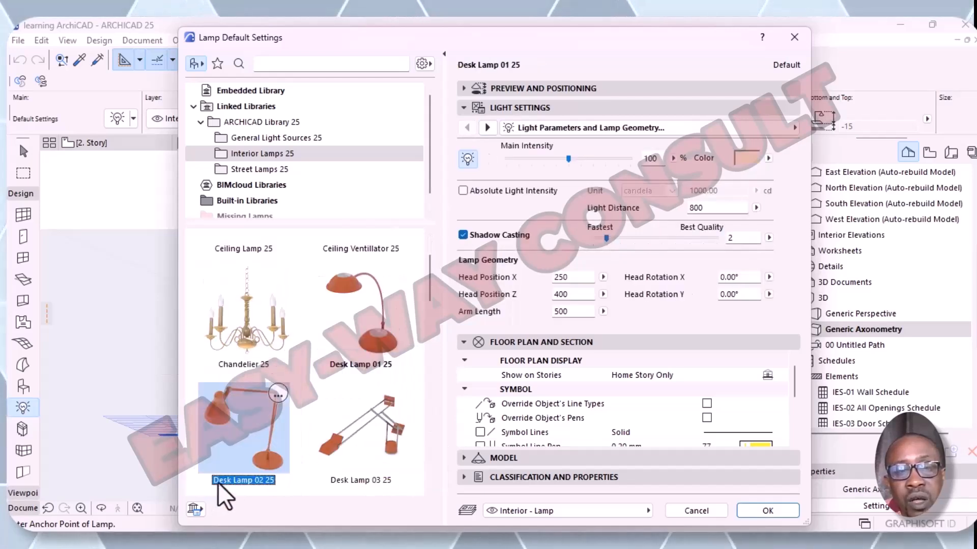
left_click(357, 431)
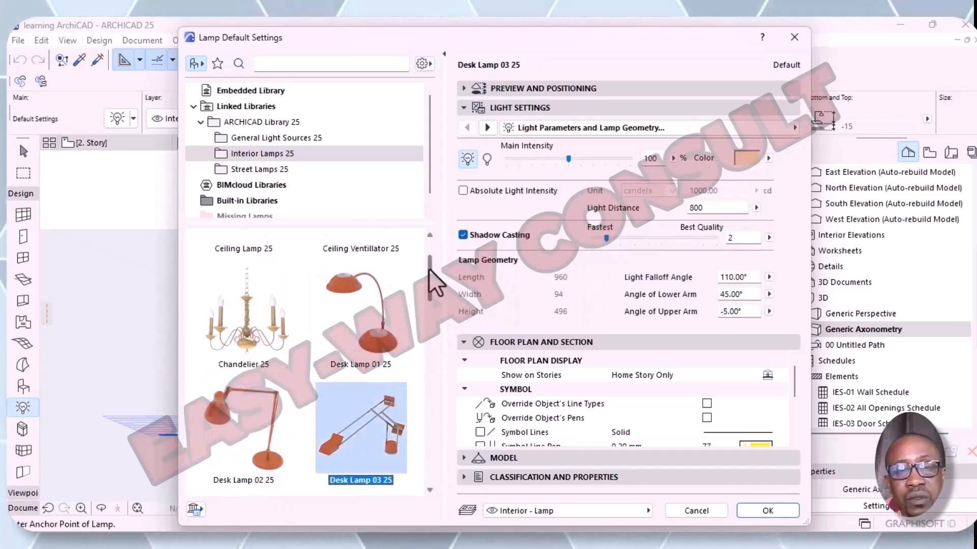
left_click_drag(429, 269, 435, 325)
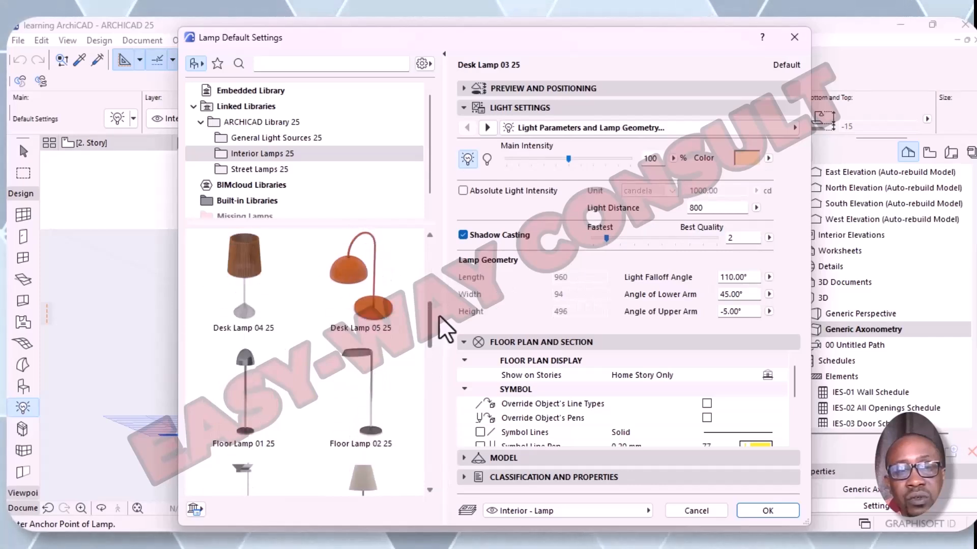
left_click(242, 280)
left_click(351, 304)
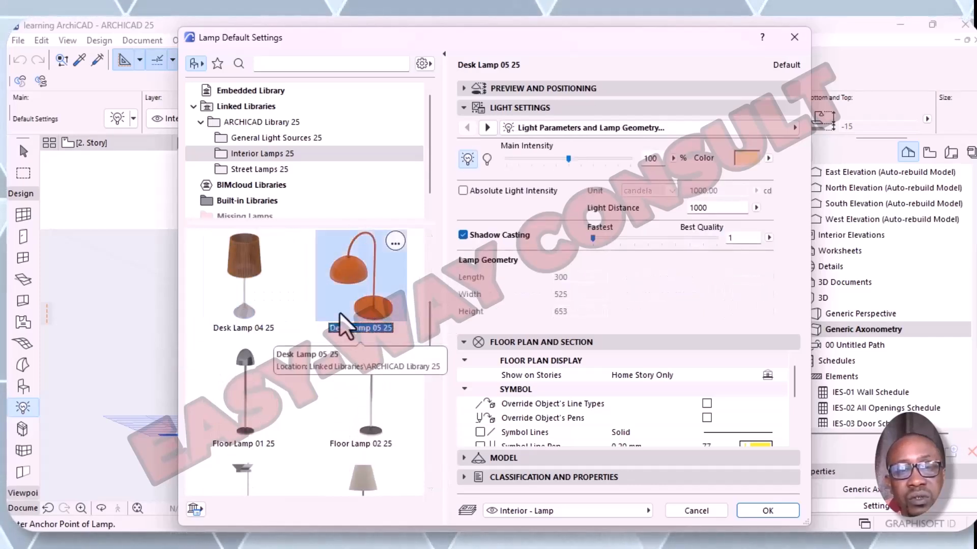
- View the light settings of Floor Lamps 01 through 04 in Interior Lamps 25
left_click(235, 382)
left_click(364, 398)
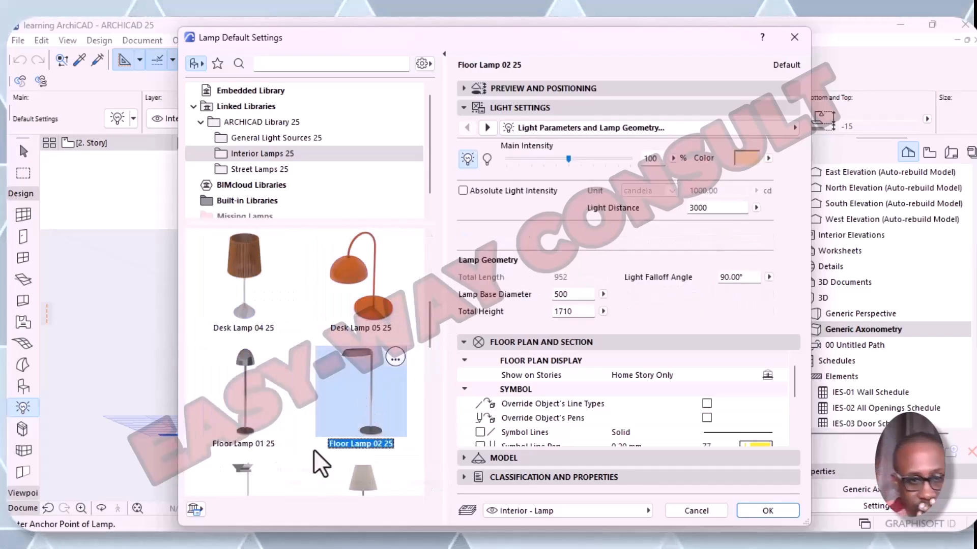
left_click(248, 482)
left_click(386, 433)
- View the light settings of Fluorescent Lamp 25, Fluorescent Wall Lamp 25, Halogen Recessed 25 and Pendant Lamp 25
left_click_drag(432, 346, 429, 398)
left_click(258, 267)
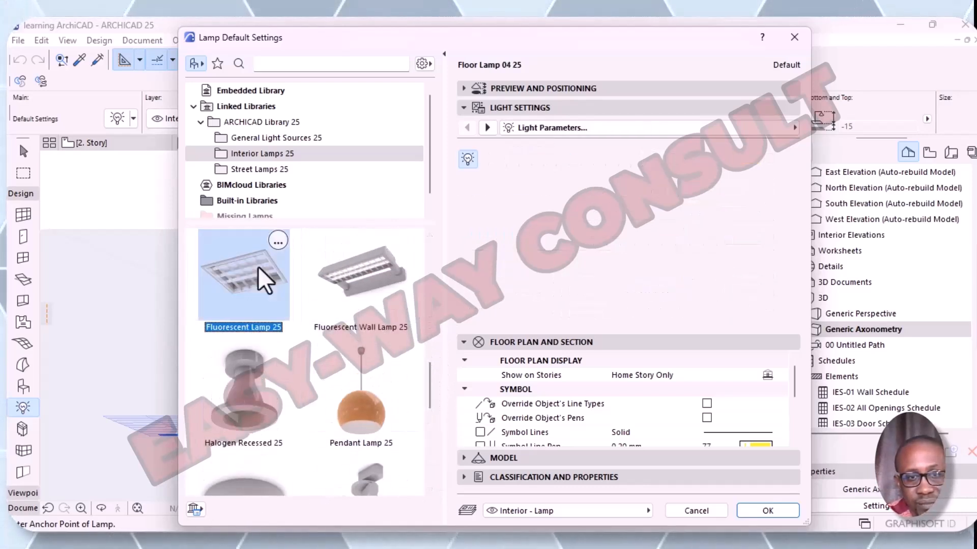
left_click(340, 277)
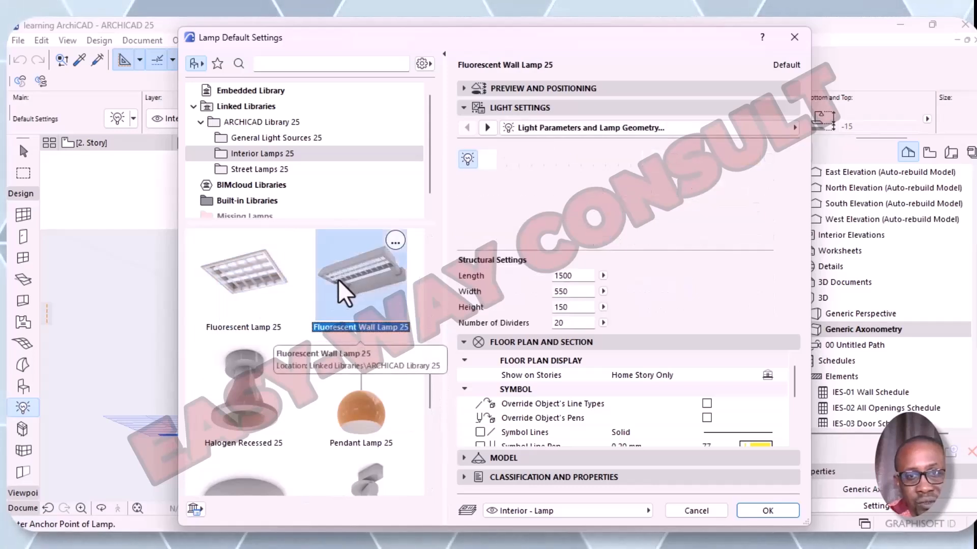
left_click(251, 402)
left_click(352, 397)
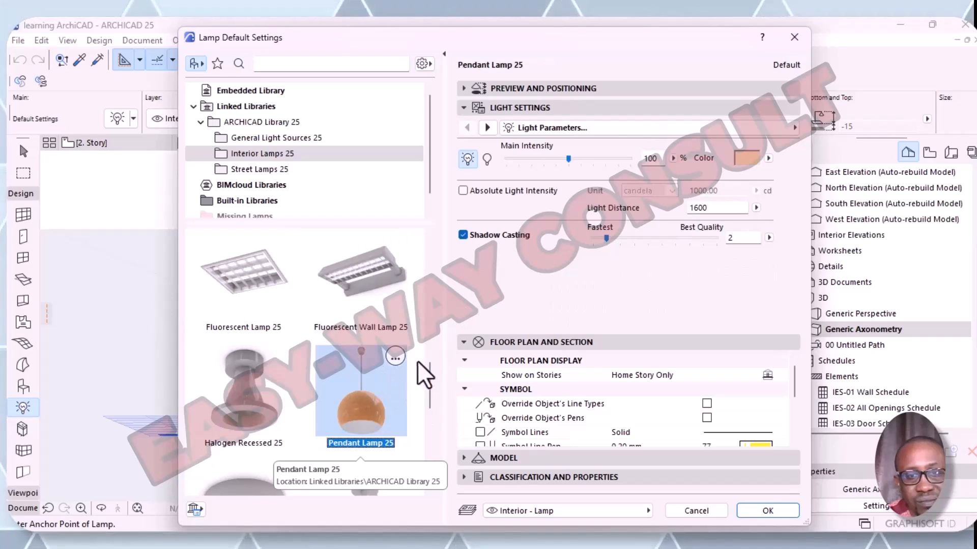
- View the light parameters of Recessed Spot 25, Spotlamp Ceiling 25, Spotlamp Ground 25 and Spotlamp Wall 25
left_click_drag(432, 392, 431, 418)
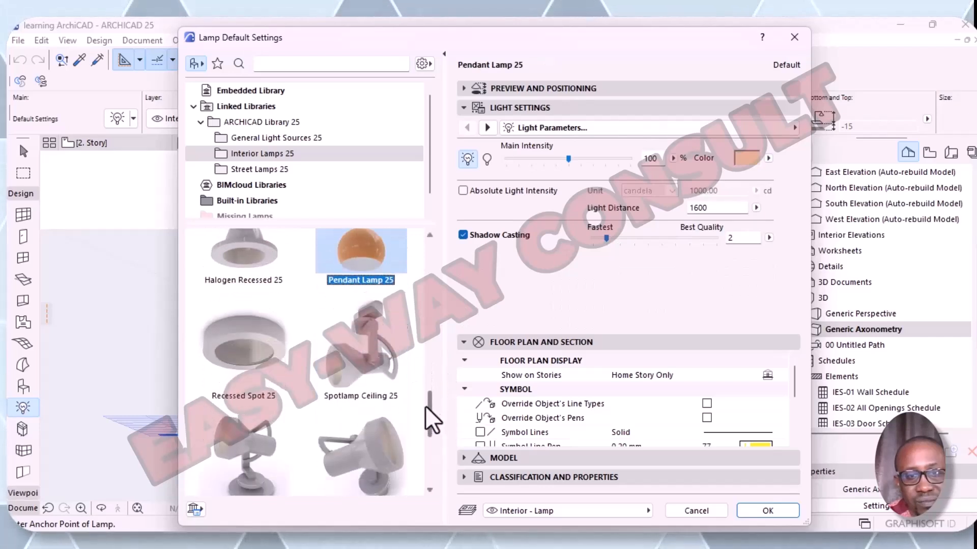
left_click(269, 372)
left_click(374, 350)
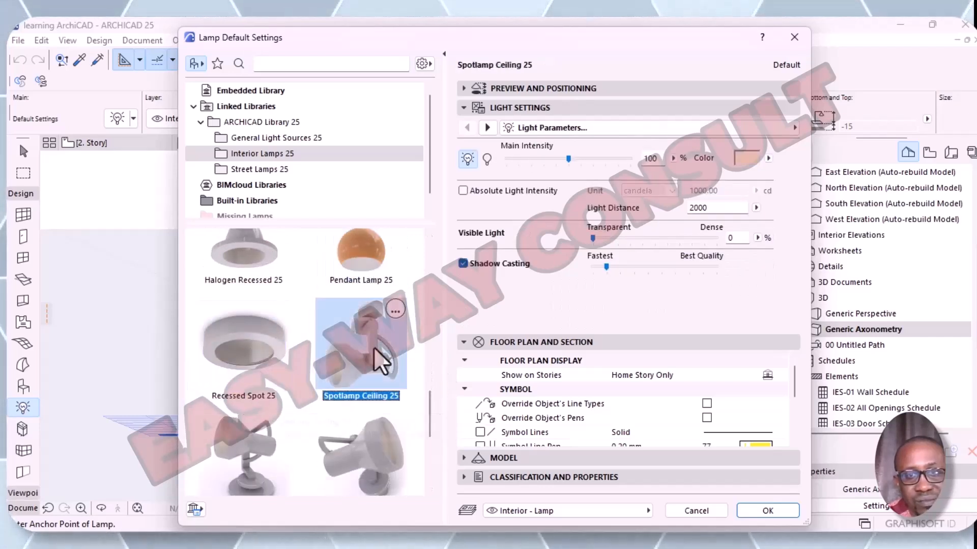
left_click(248, 434)
left_click(349, 426)
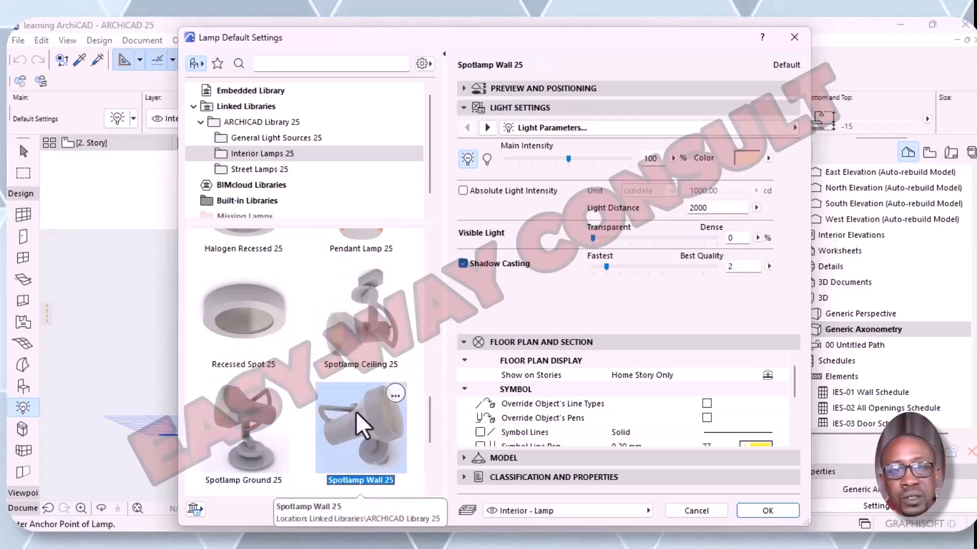
- Review the Spotlamp Ceiling 25 light settings pages through floor plan representation, model representation and description
left_click(338, 331)
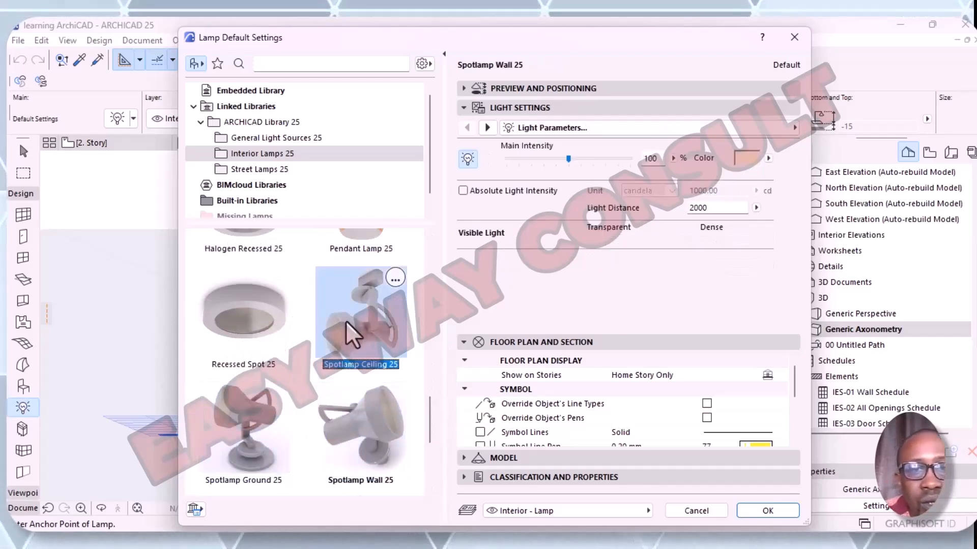
left_click(487, 128)
left_click(486, 128)
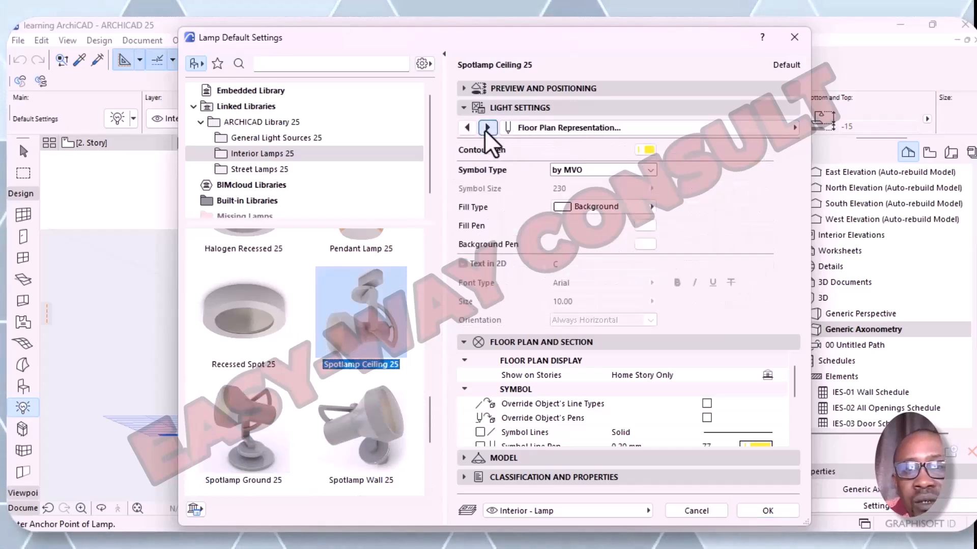
left_click(486, 127)
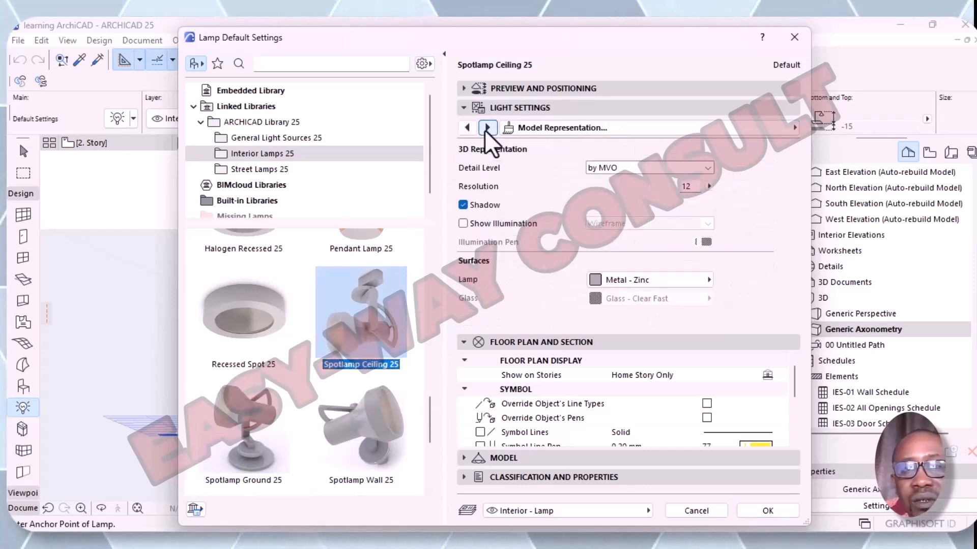
left_click(487, 128)
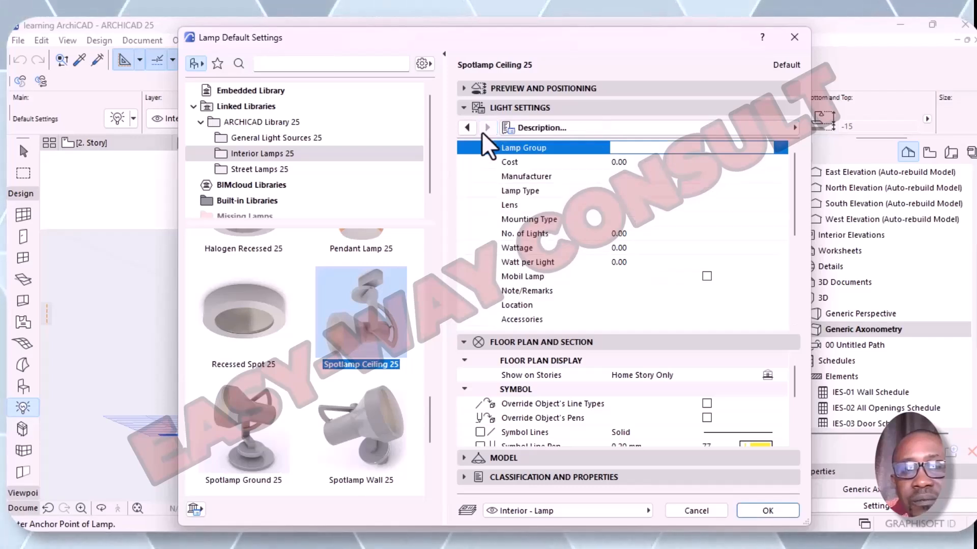
- Review the Spotlamp Ground 25 light settings pages from light parameters and lamp geometry through to the description
left_click(280, 453)
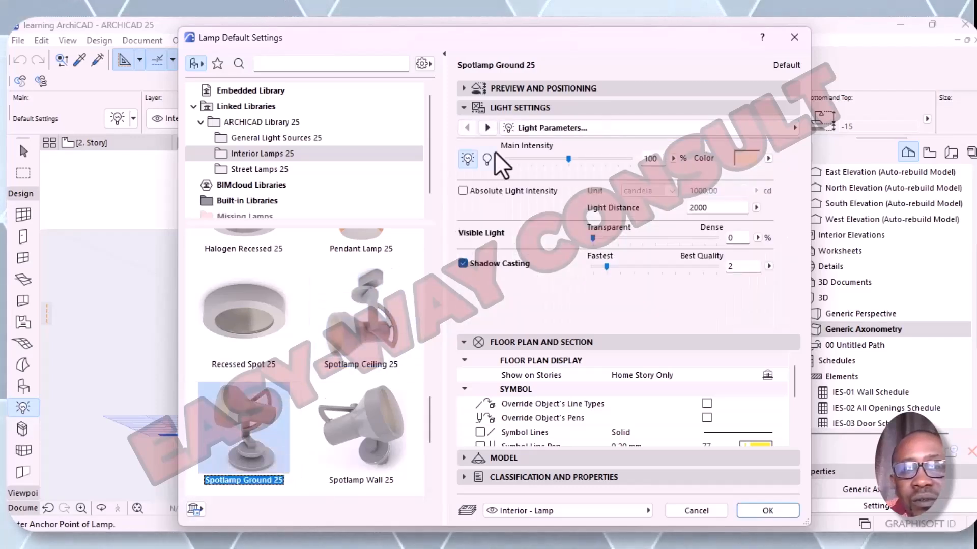
left_click(493, 126)
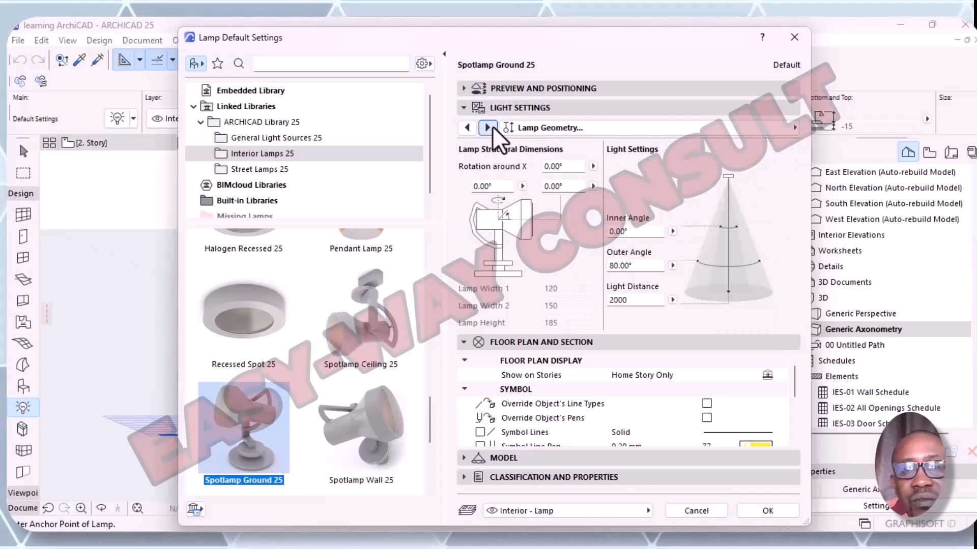
left_click(492, 126)
left_click(492, 126)
left_click(493, 126)
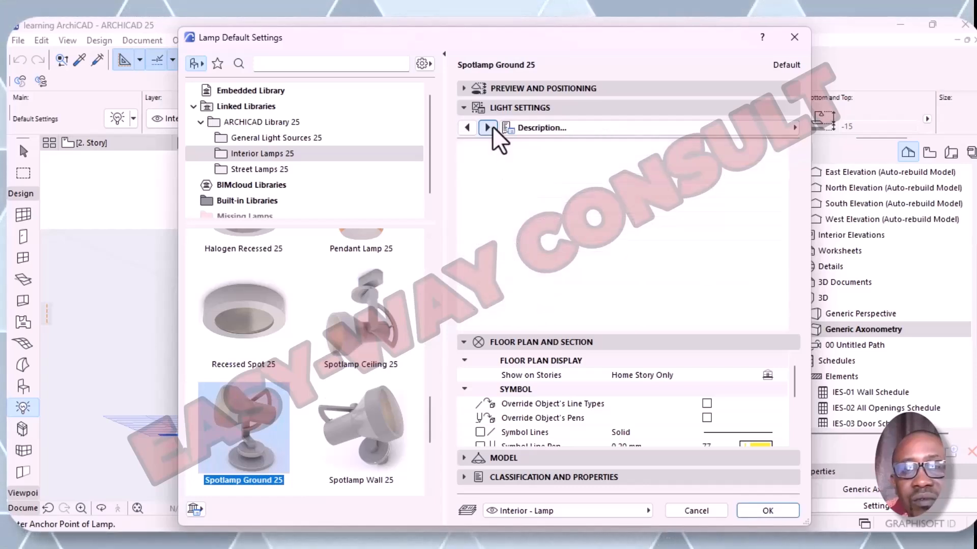
- Review the Spotlamp Wall 25 light settings pages, including floor plan representation and description
left_click(348, 447)
left_click(492, 128)
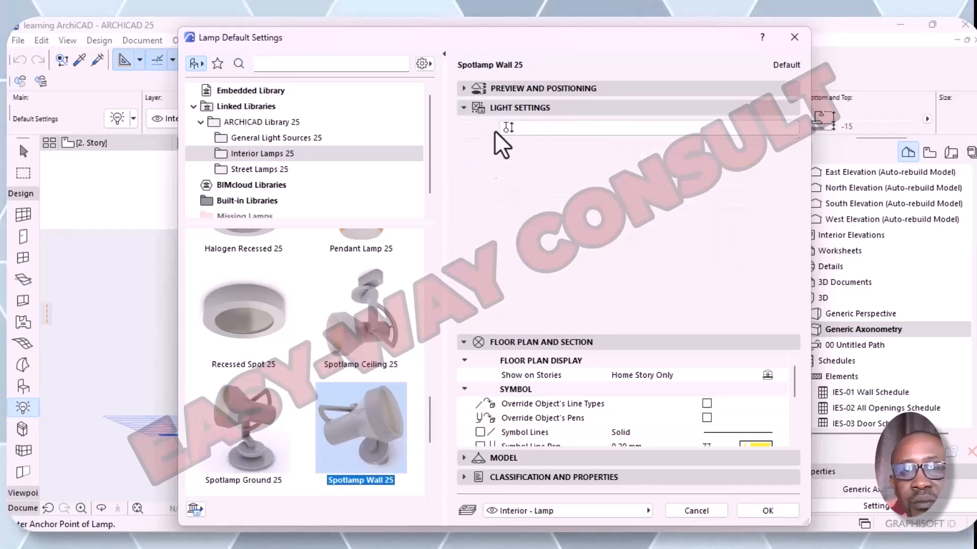
left_click(487, 127)
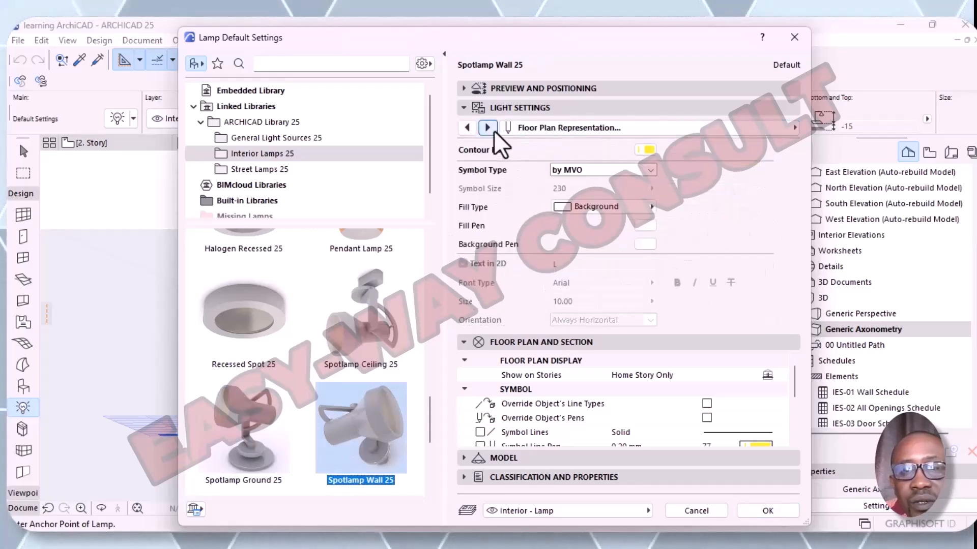
left_click(487, 128)
left_click(488, 128)
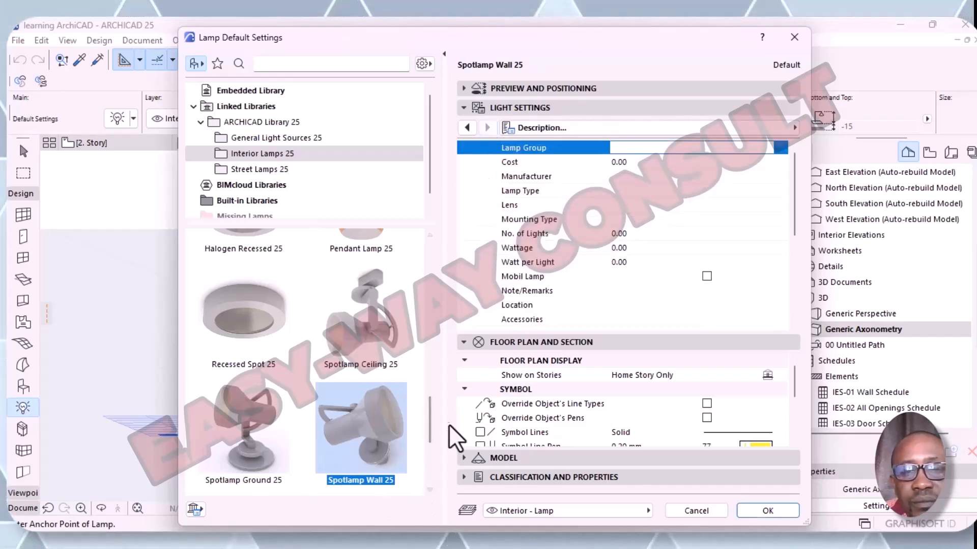
- Show the Spotlight Kit 25 structure settings and browse its available spot styles
left_click_drag(429, 425, 428, 461)
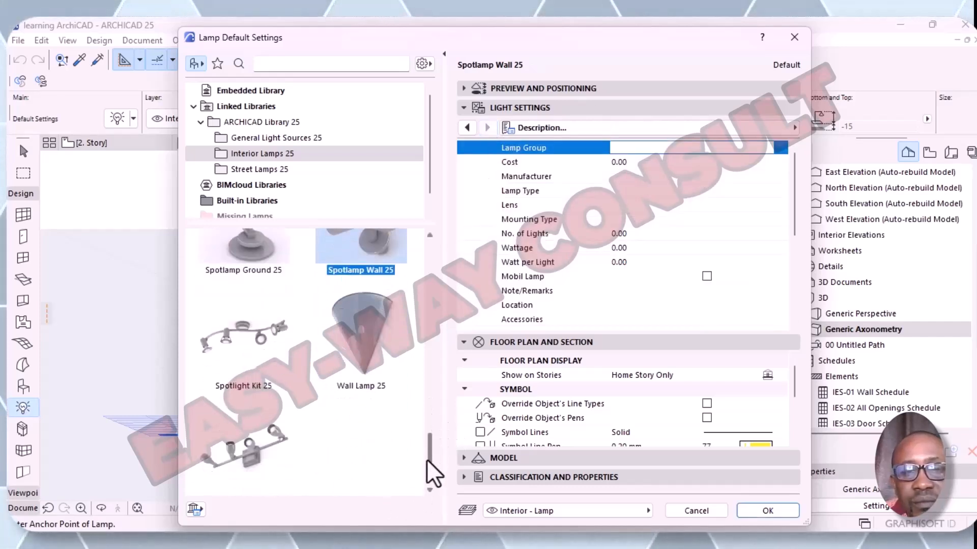
left_click(289, 355)
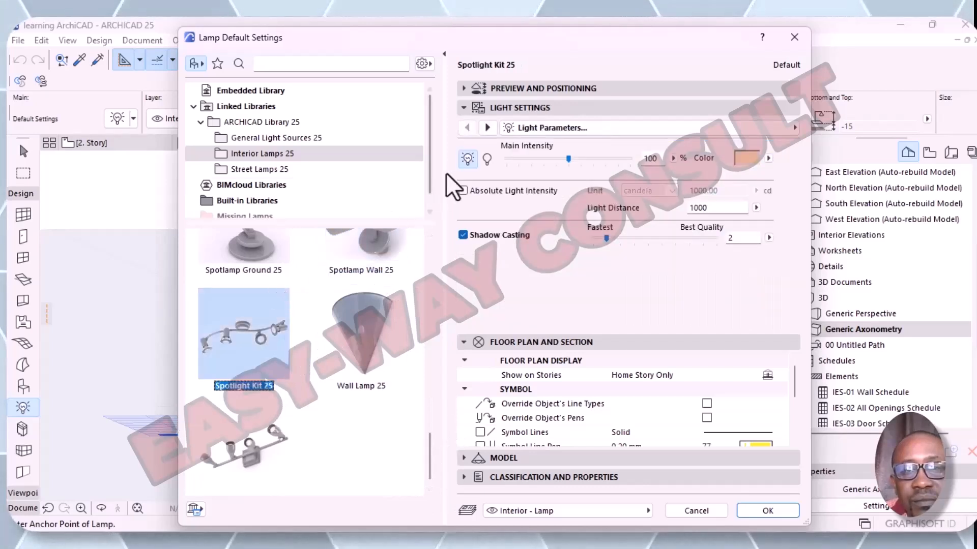
left_click(486, 127)
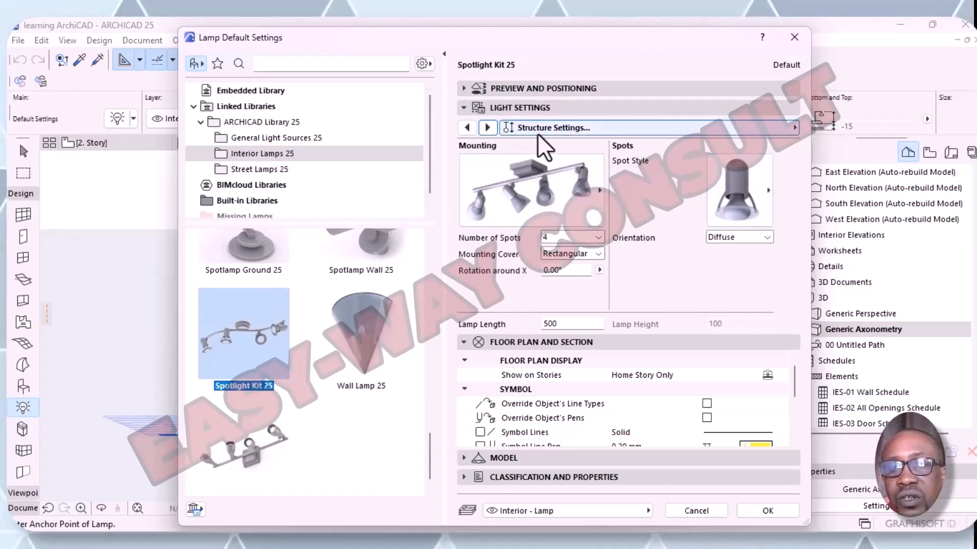
left_click(770, 190)
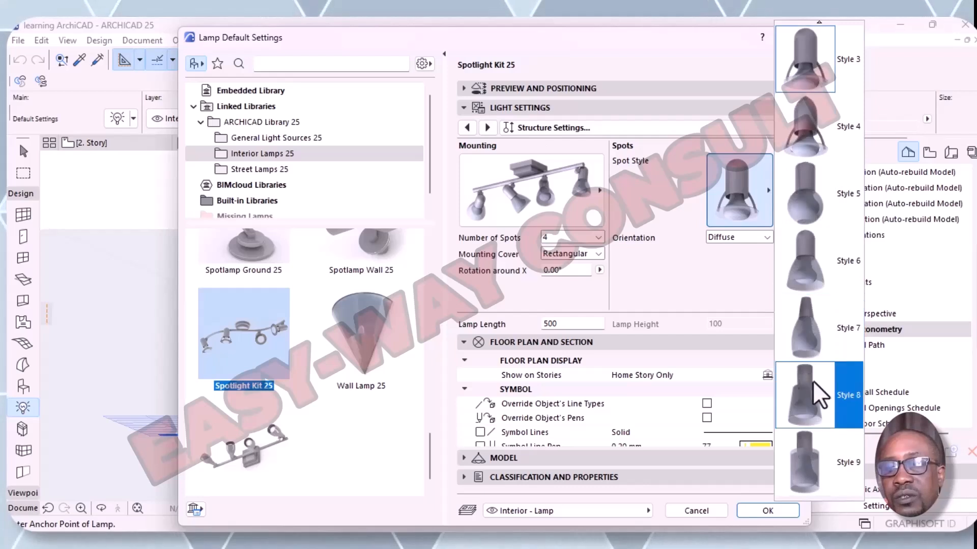
scroll(827, 382, "down", 2)
scroll(826, 382, "up", 2)
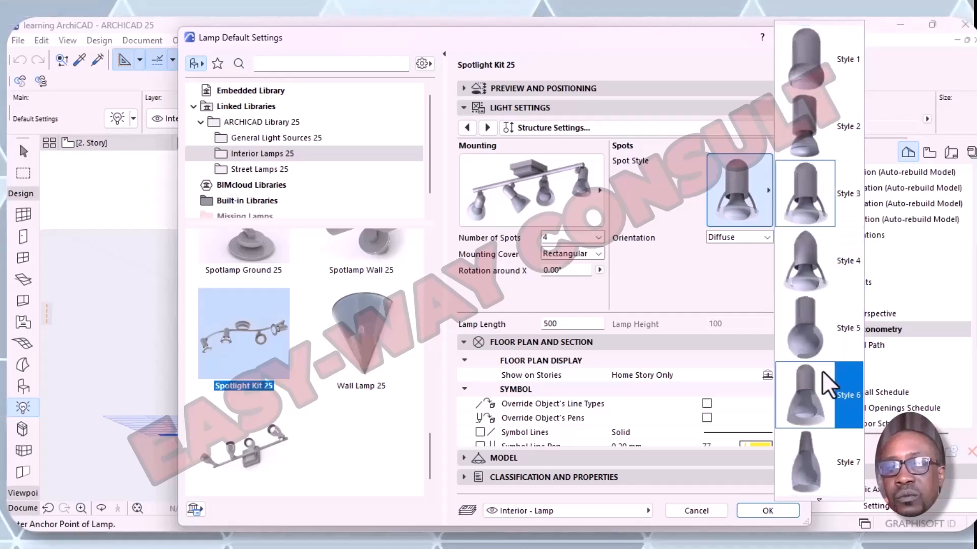
- Browse the mounting types available for Spotlight Kit 25 and close the list without choosing another type
left_click(602, 192)
left_click(601, 190)
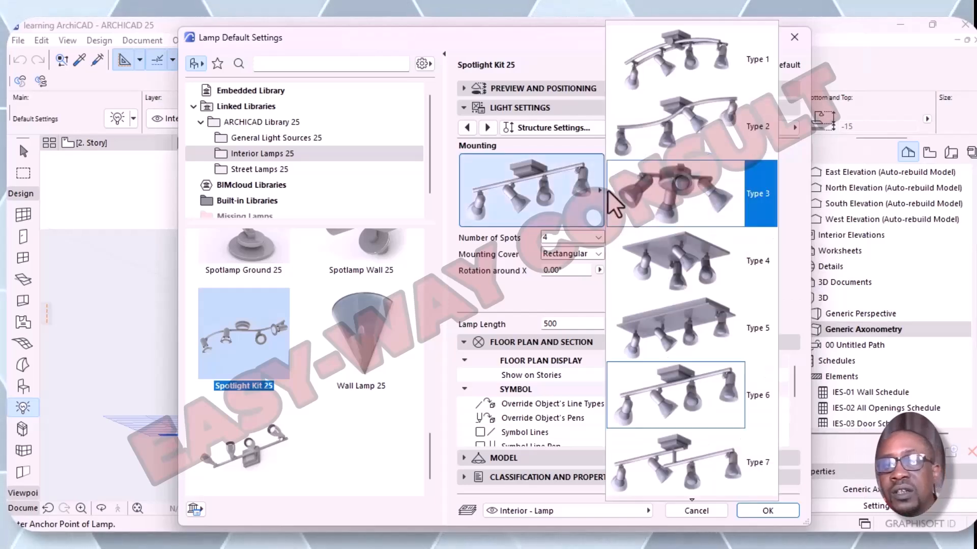
scroll(697, 274, "down", 4)
scroll(697, 277, "up", 4)
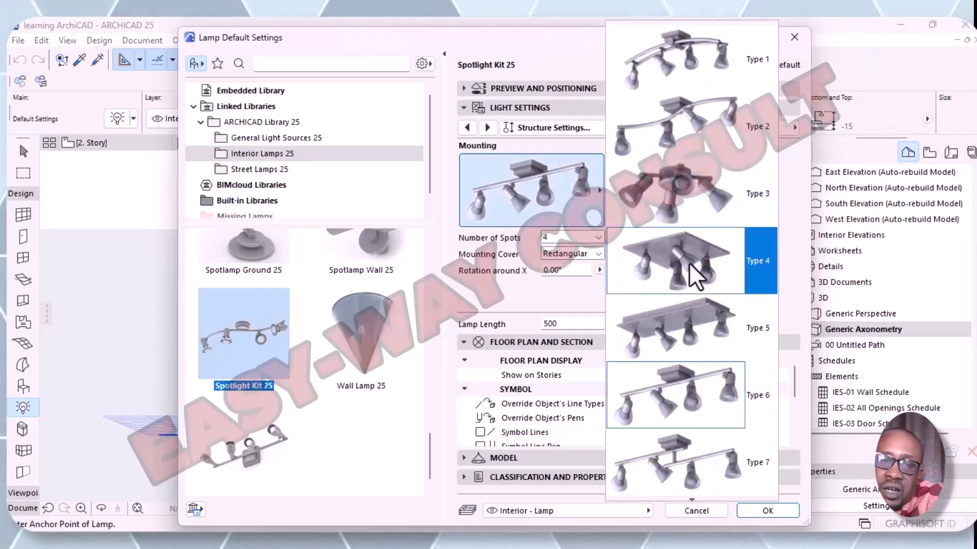
scroll(722, 275, "down", 3)
scroll(707, 259, "up", 3)
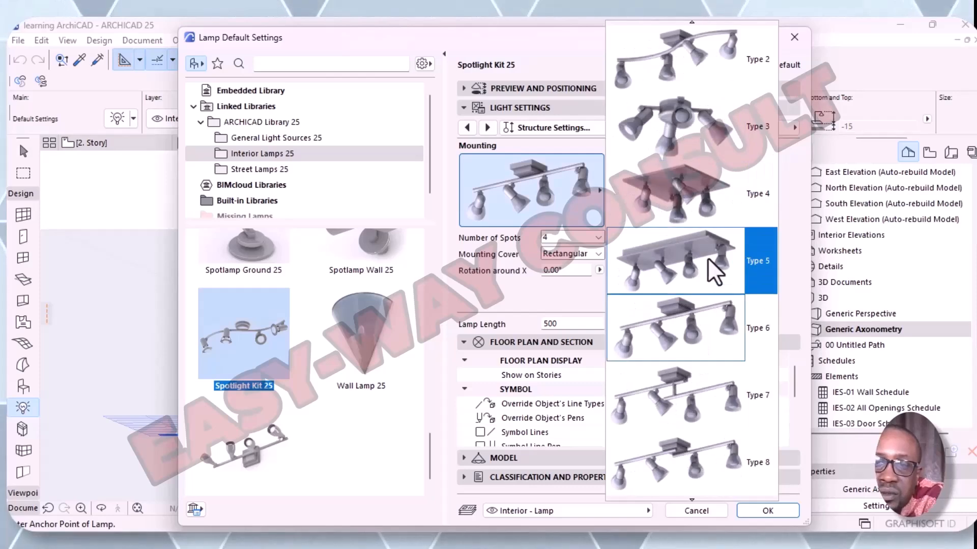
scroll(707, 258, "down", 1)
scroll(707, 258, "up", 2)
scroll(707, 258, "down", 4)
scroll(707, 258, "up", 3)
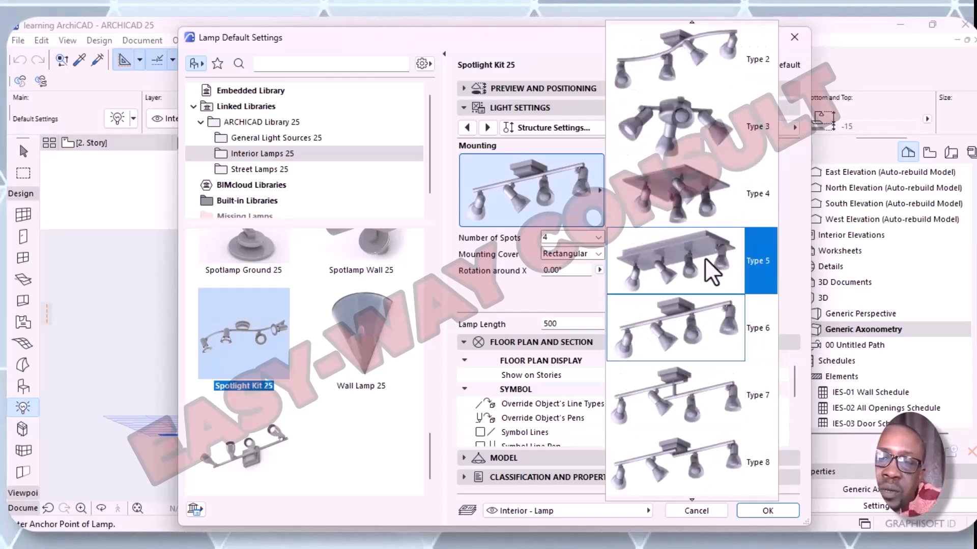
scroll(704, 258, "down", 3)
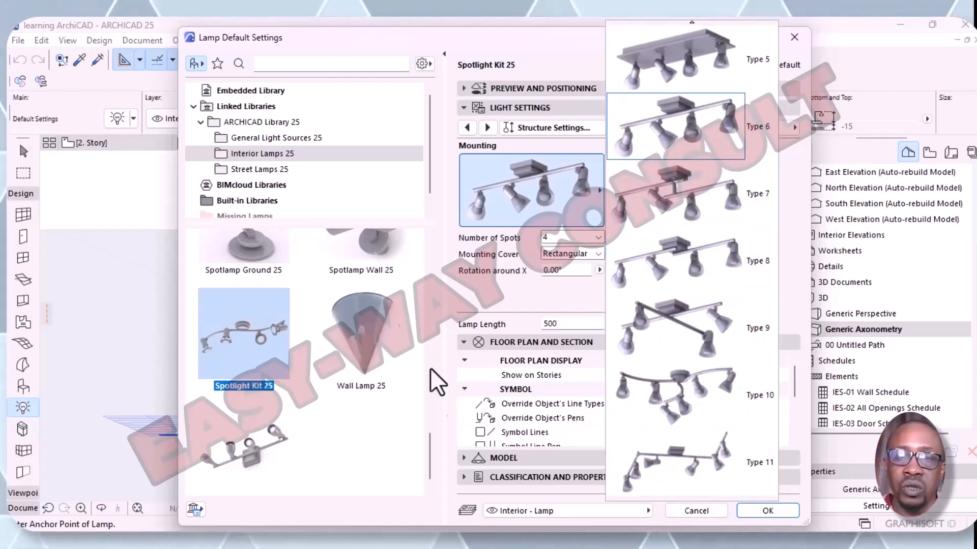
left_click(457, 300)
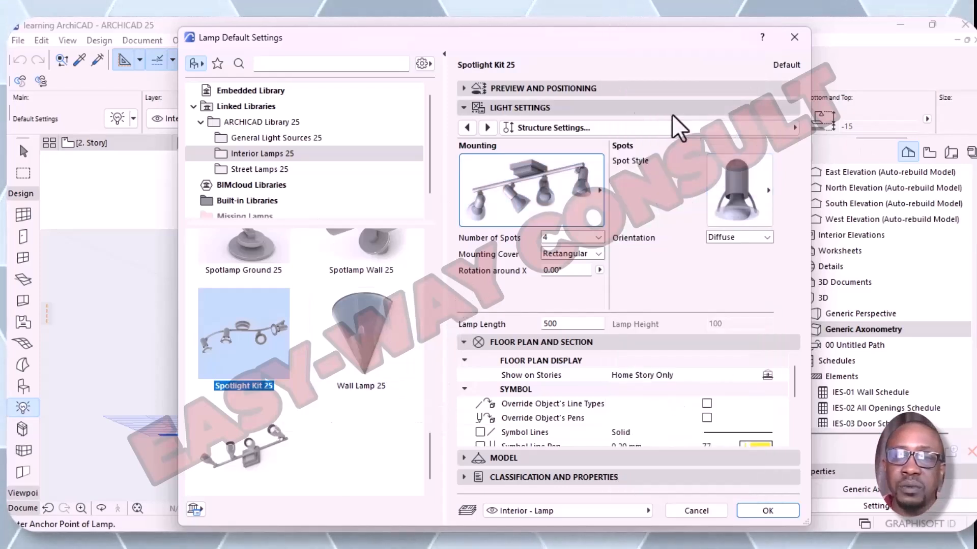
- View the floor plan representation, model representation and description settings of Spotlight Kit 25
left_click(484, 125)
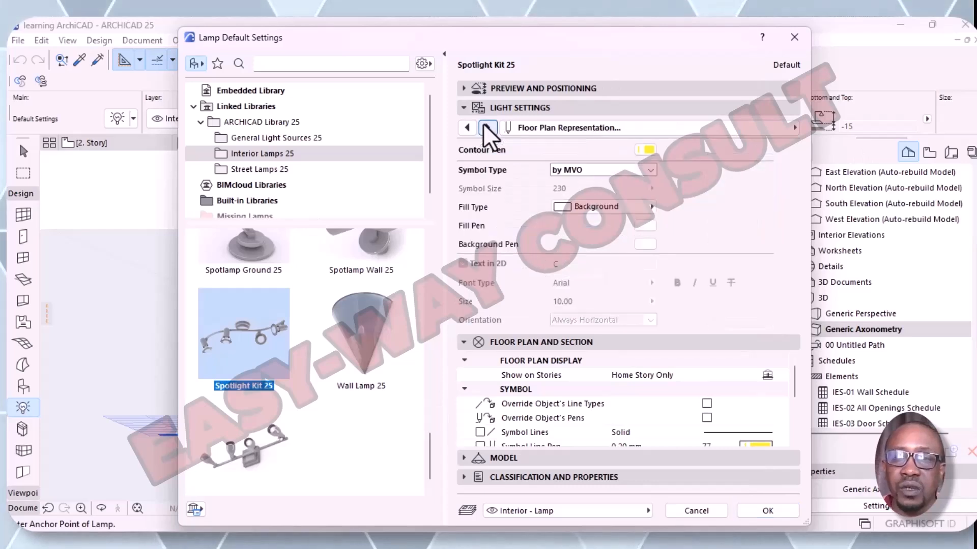
left_click(487, 128)
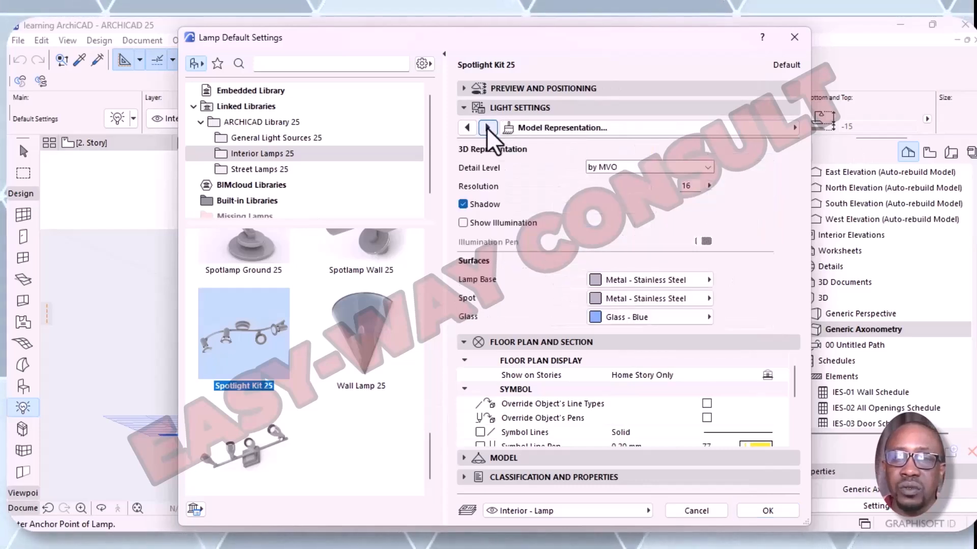
left_click(487, 127)
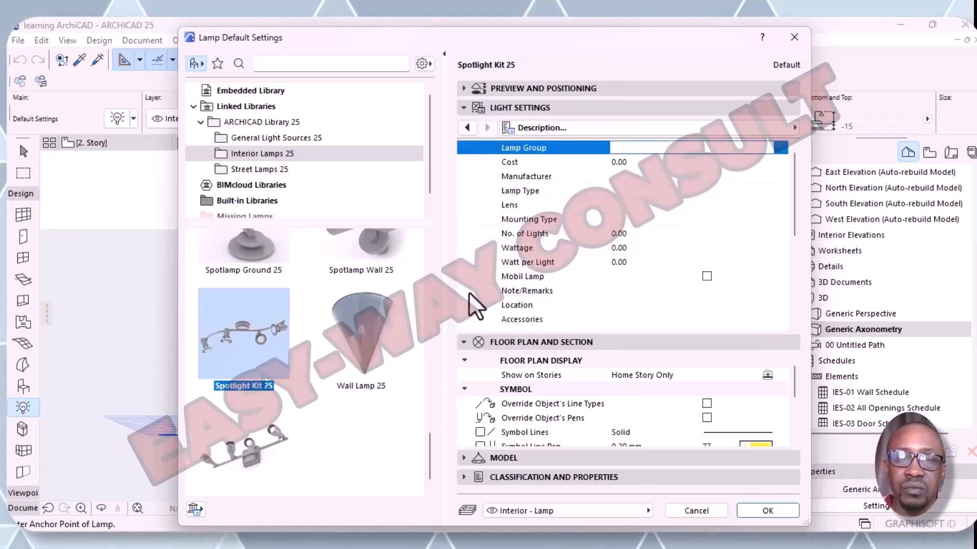
- Browse the Wall Lamp 25 lamp styles and view its light parameters and lamp geometry
left_click(373, 330)
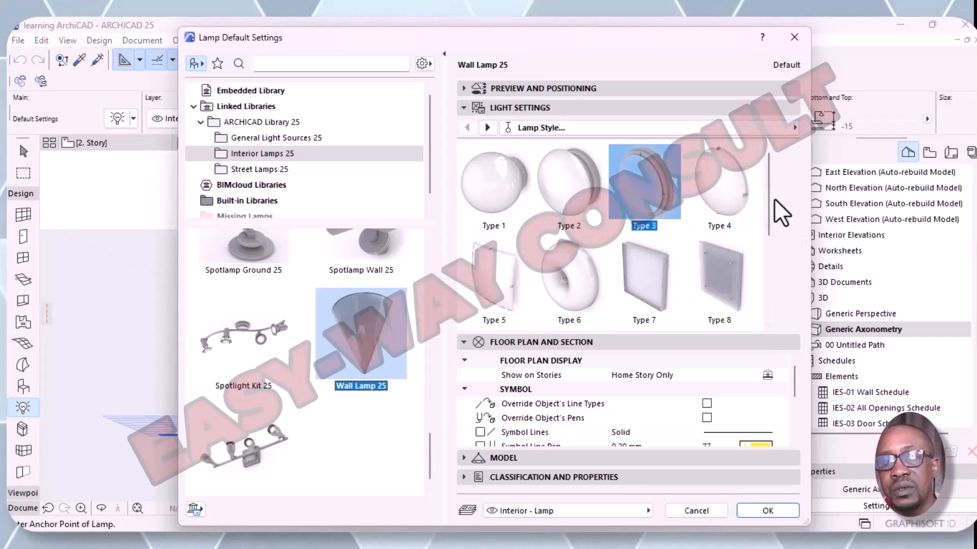
left_click_drag(762, 179, 767, 215)
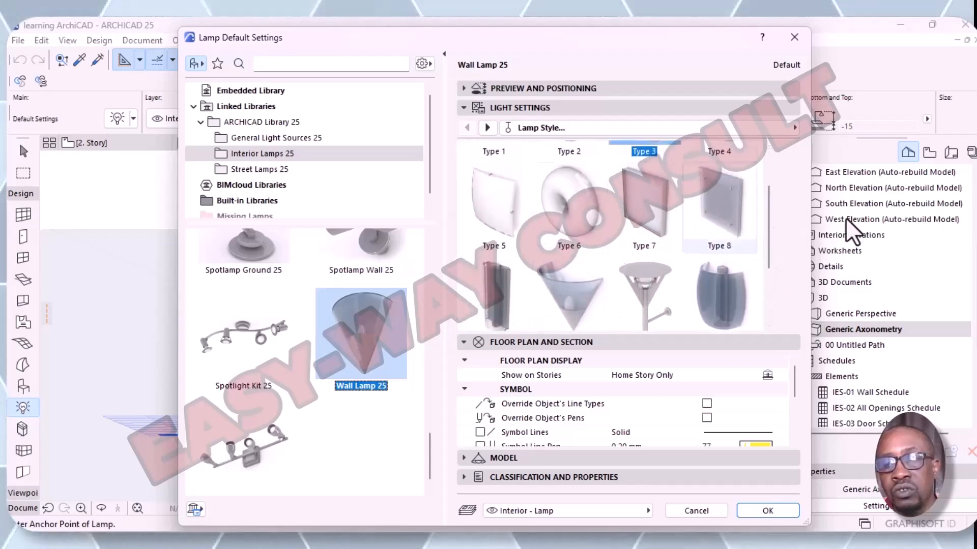
left_click_drag(766, 210, 790, 92)
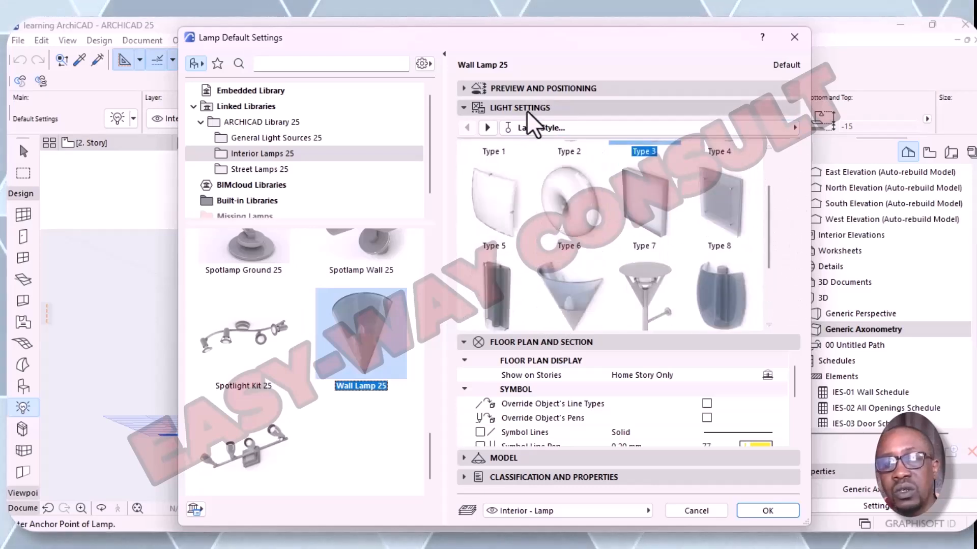
left_click(484, 134)
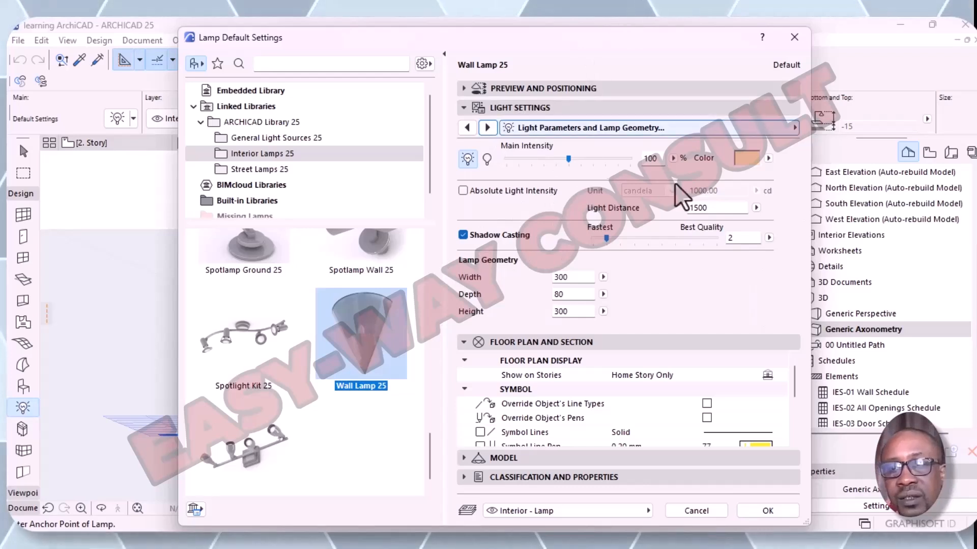
- View the Wall Spotlight 25 light parameters and structure settings, including its available mounting types
left_click(247, 449)
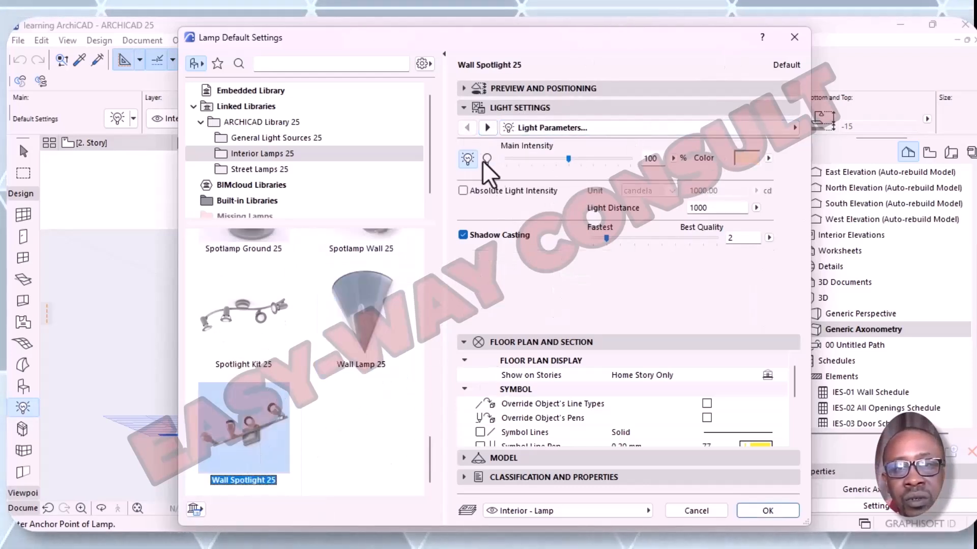
left_click(485, 129)
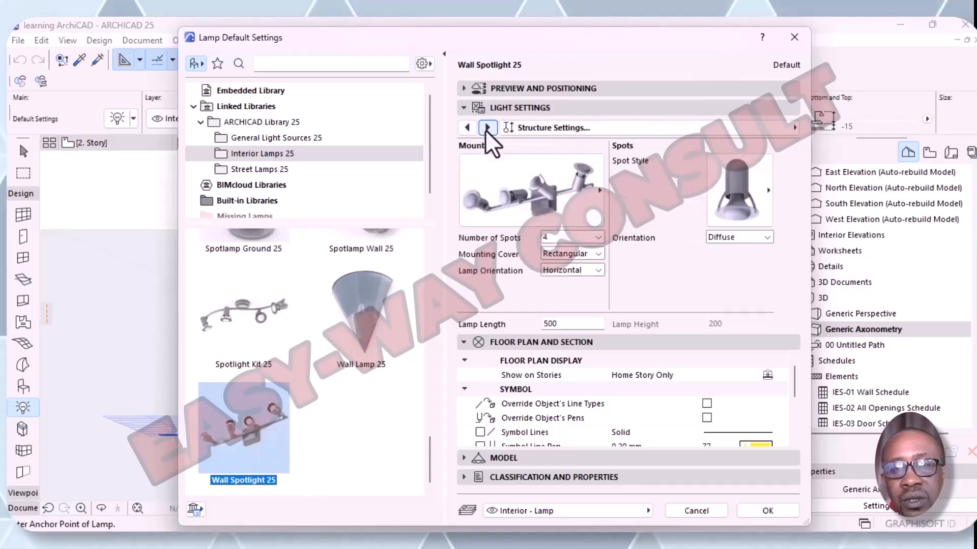
left_click(602, 191)
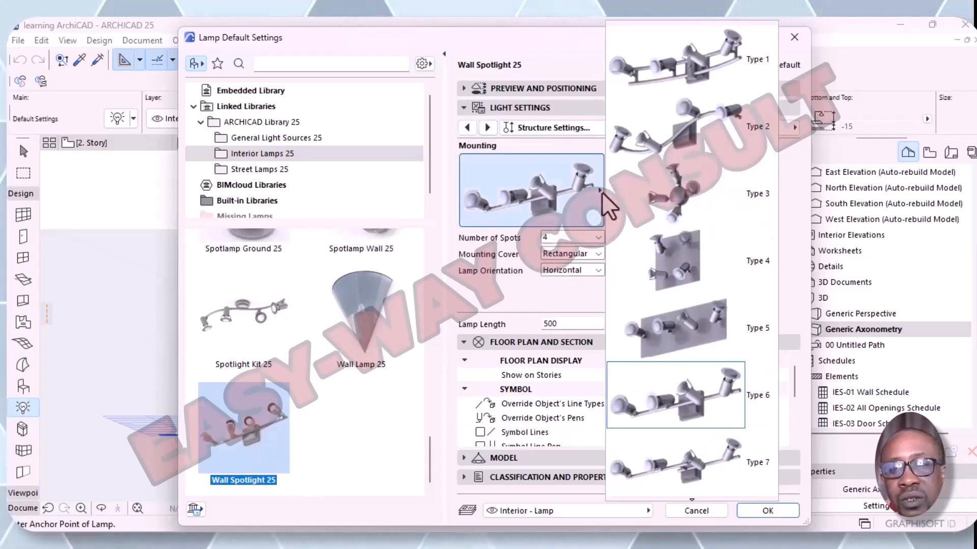
left_click(600, 193)
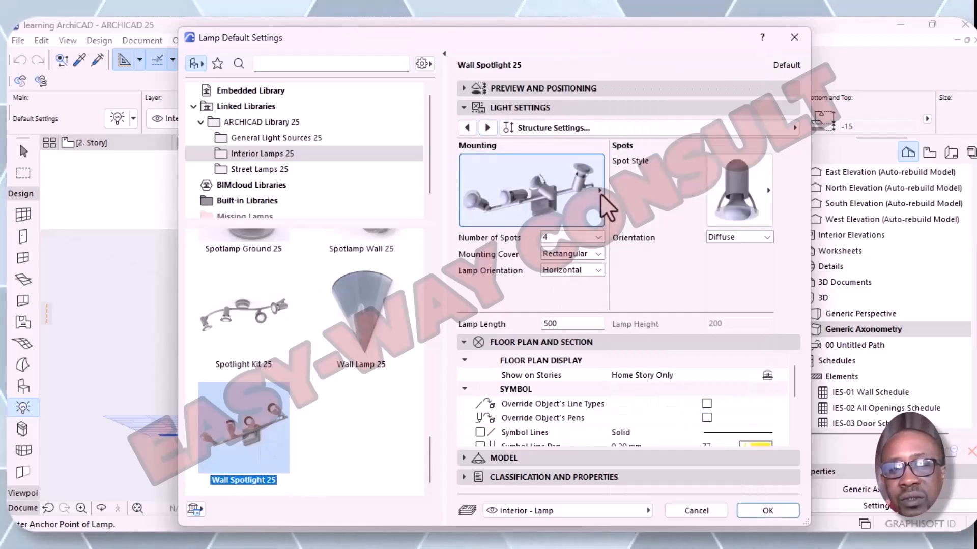
- View the spot styles available for Wall Spotlight 25 and close the list without choosing another style
left_click(770, 192)
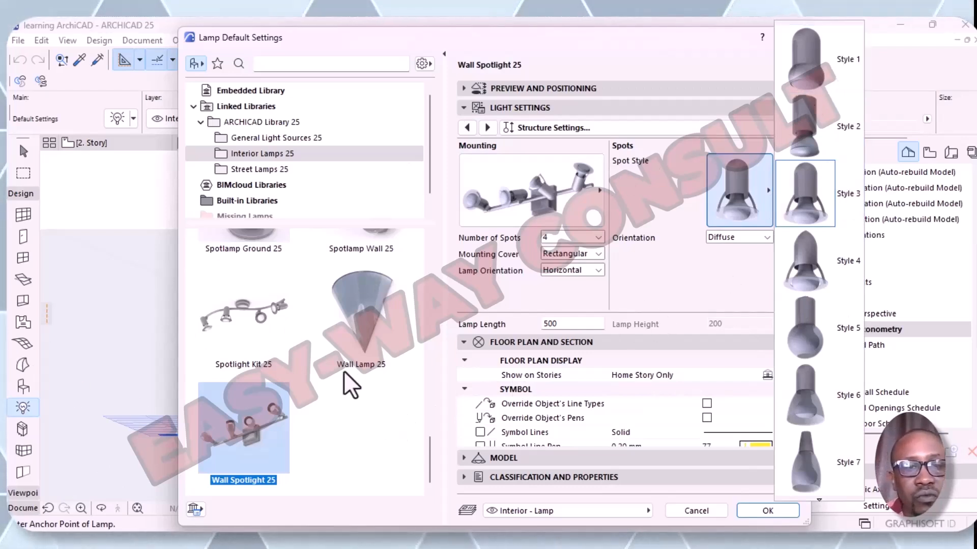
left_click(669, 32)
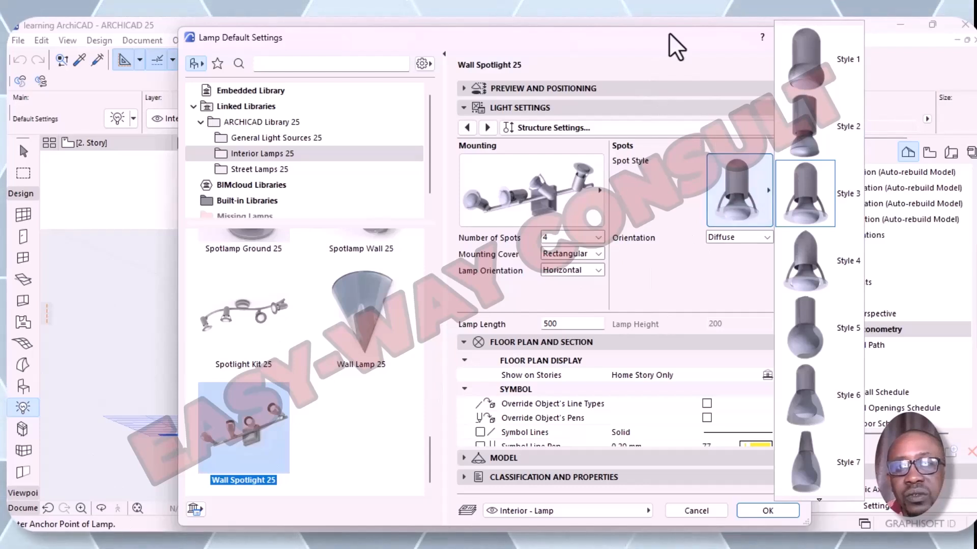
- Choose Recessed Spot 25 from the Interior Lamps library as the default lamp and accept the settings
scroll(325, 331, "up", 1)
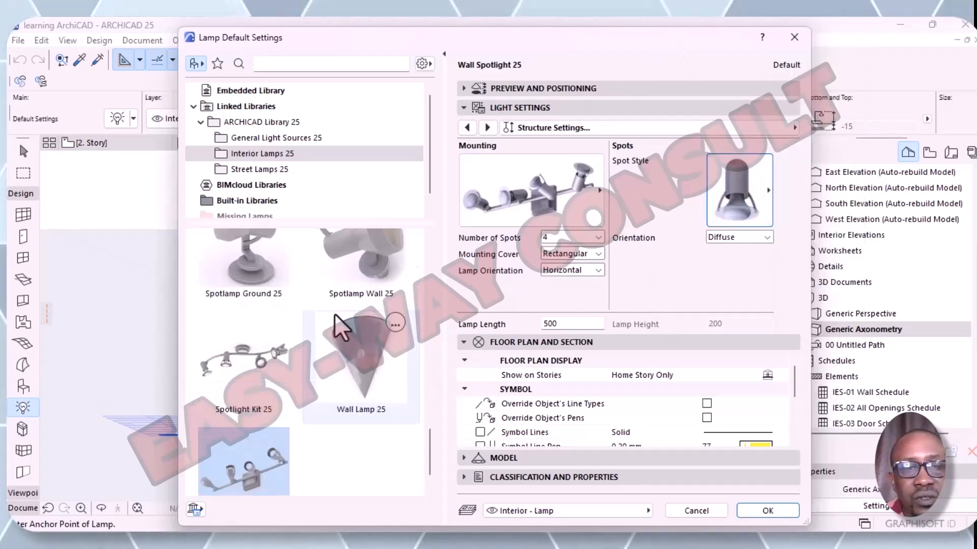
scroll(329, 284, "up", 10)
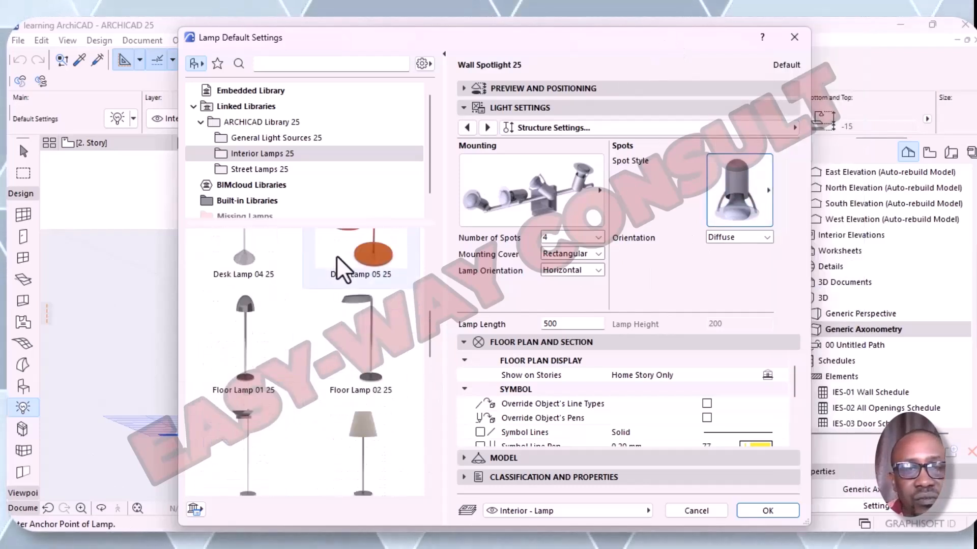
scroll(340, 249, "up", 4)
scroll(328, 301, "down", 10)
scroll(325, 317, "up", 2)
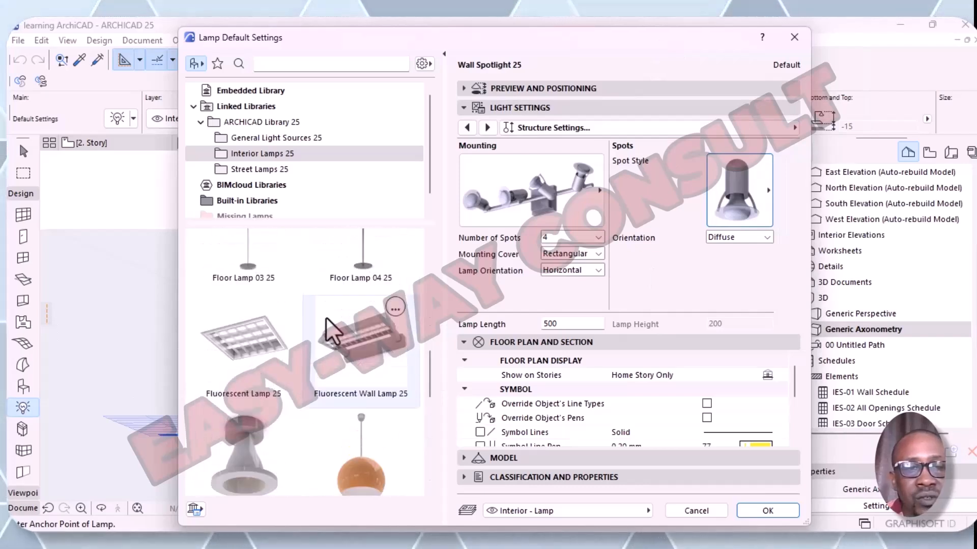
scroll(331, 306, "down", 2)
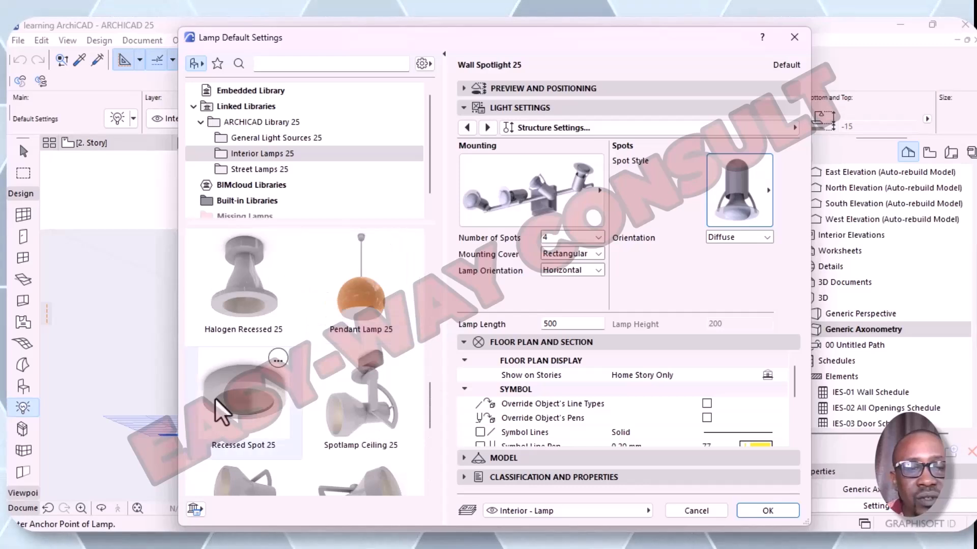
left_click(218, 392)
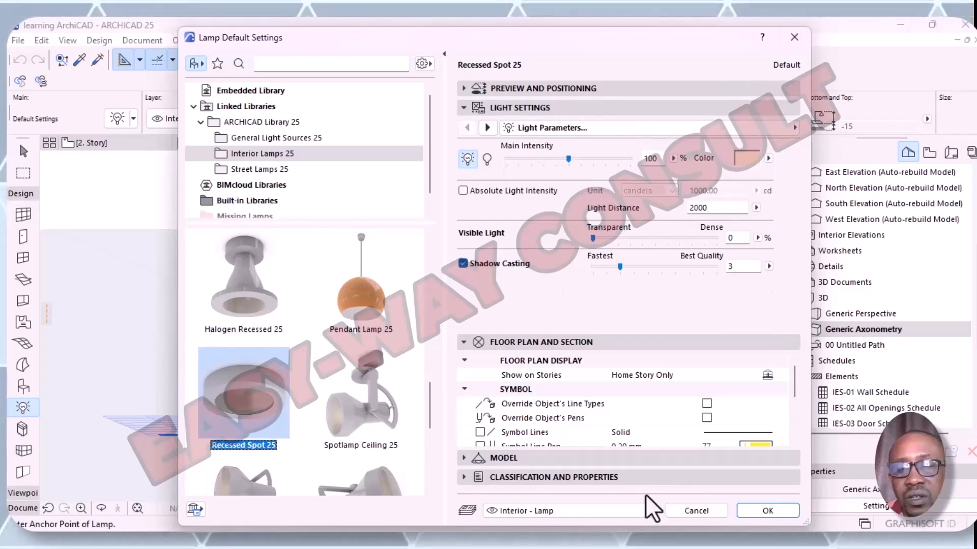
left_click(747, 510)
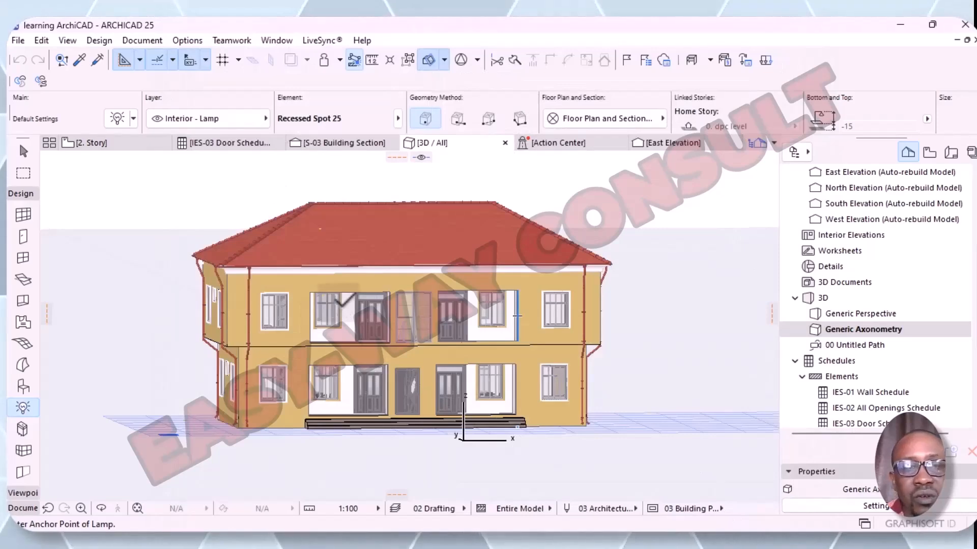
- On the 2. Story floor plan, delete the existing recessed spot in the sit-out and place a new Recessed Spot 25 there
left_click(86, 144)
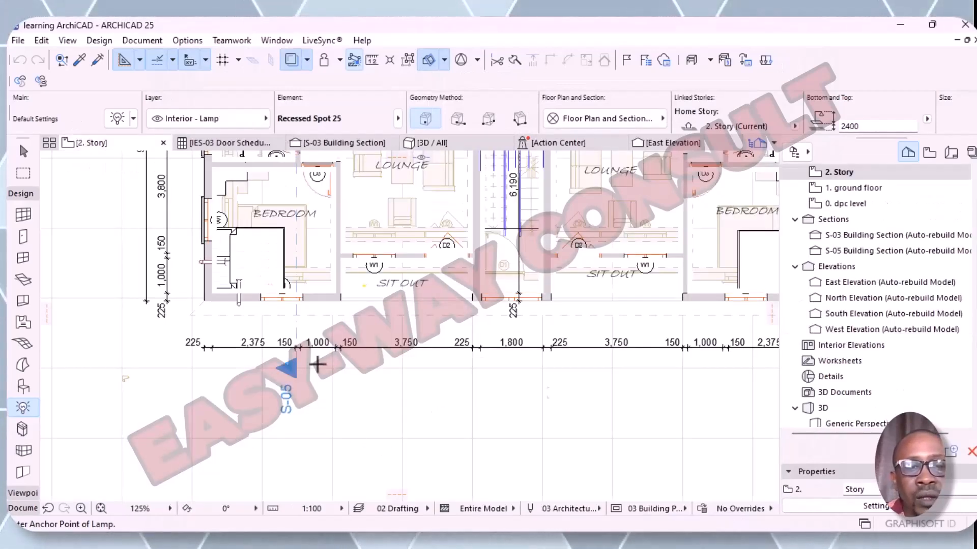
middle_click_drag(353, 359, 327, 452)
scroll(327, 382, "up", 7)
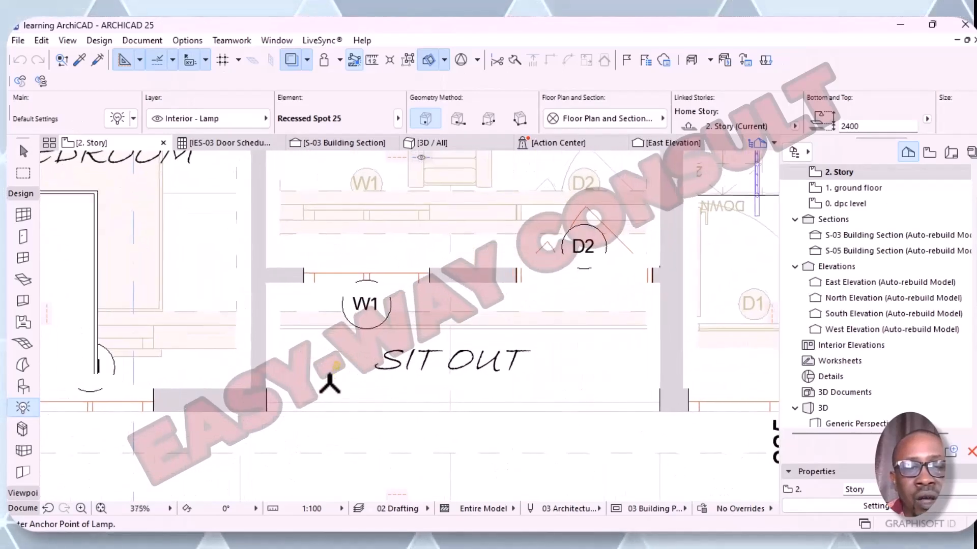
scroll(338, 364, "up", 8)
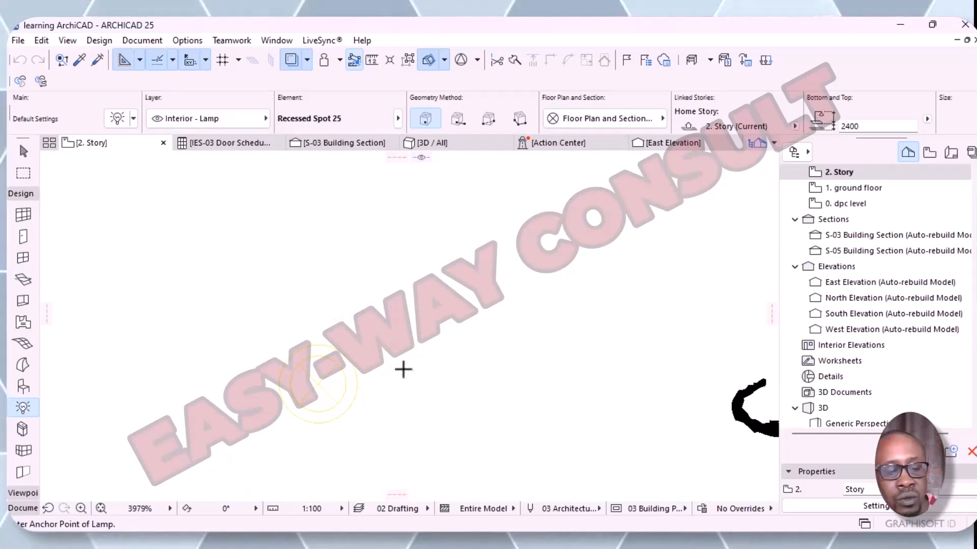
key("Escape")
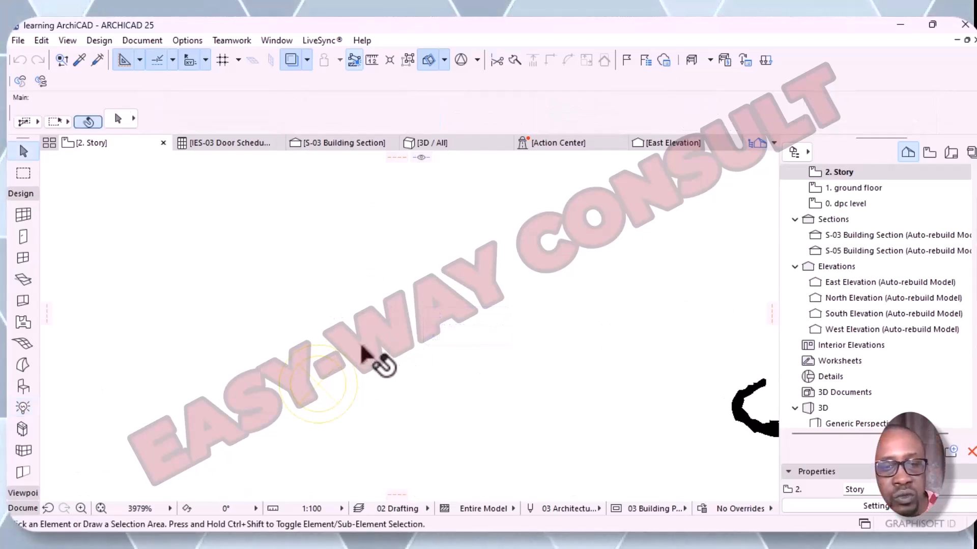
left_click(340, 363)
right_click(343, 367)
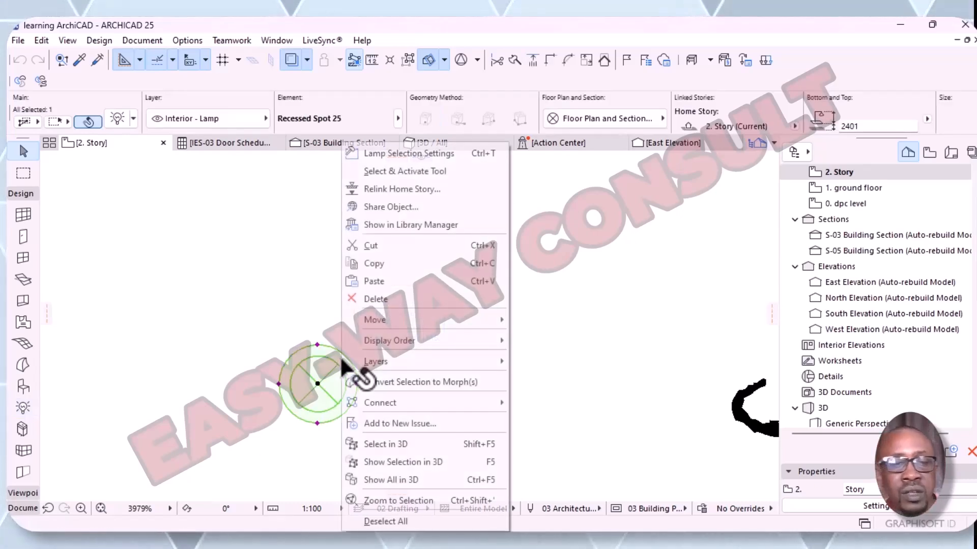
left_click(379, 299)
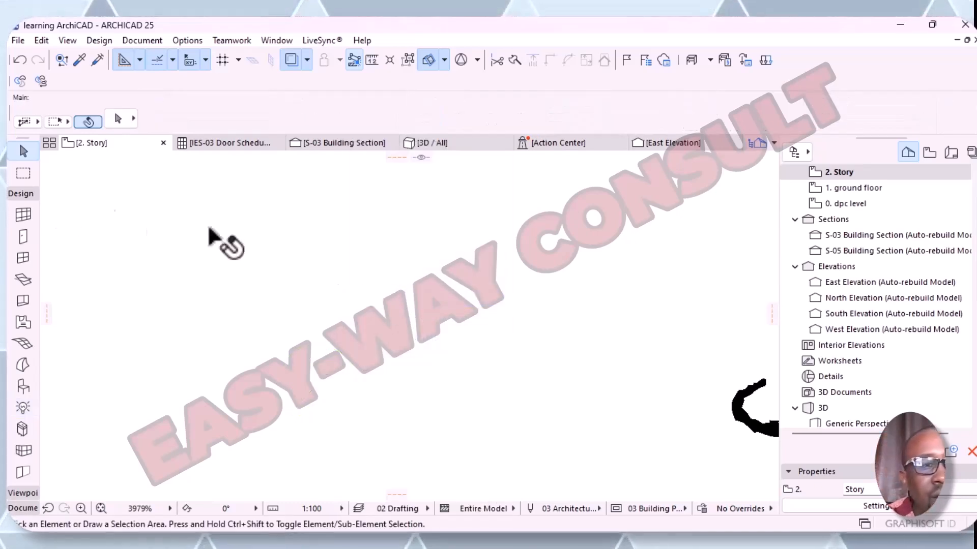
left_click(20, 412)
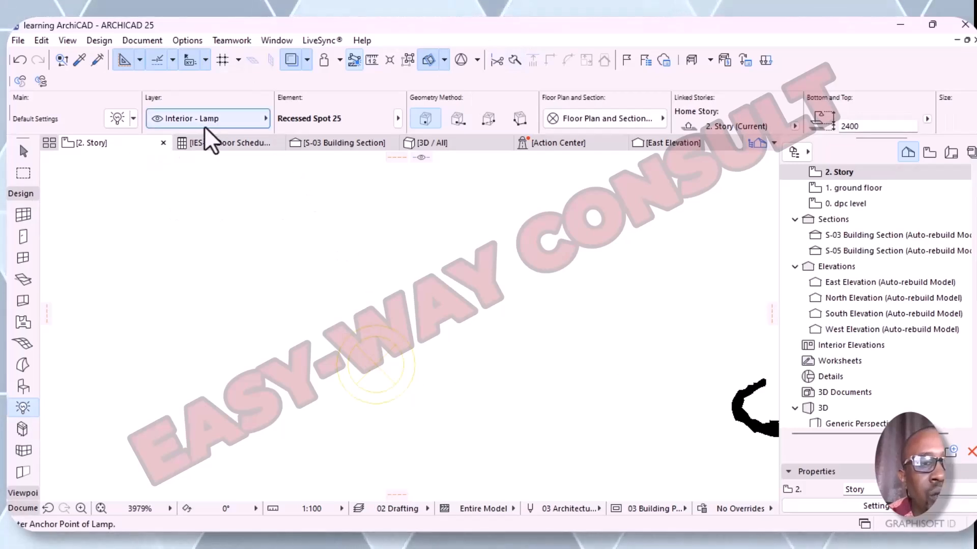
- Locate the recessed spot poking through the roof tiles in the 3D view, select it, and clear the selection
left_click(446, 145)
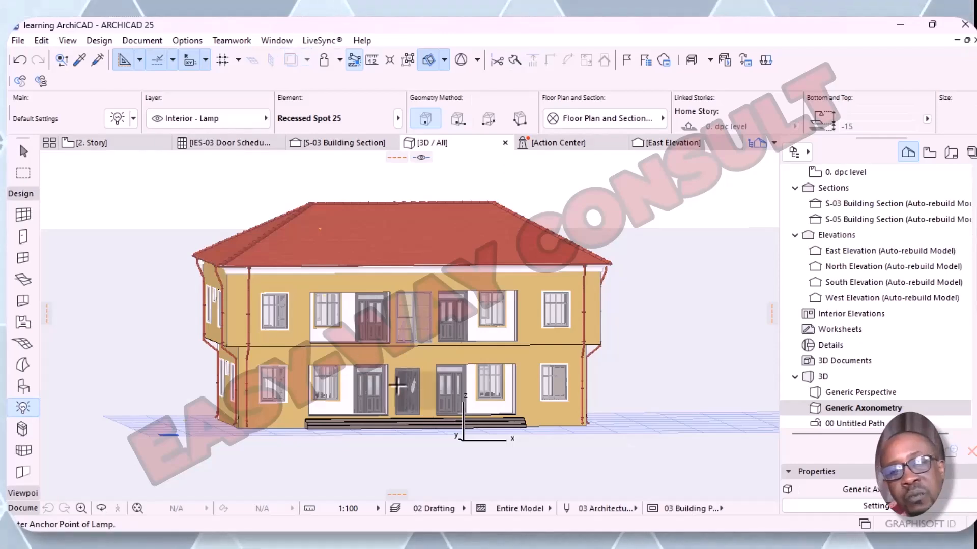
scroll(328, 293, "up", 10)
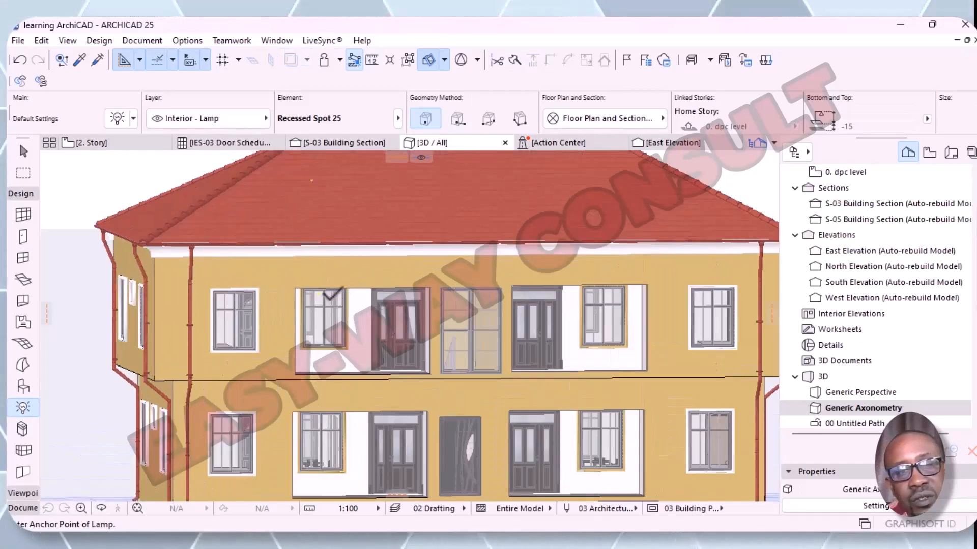
scroll(401, 273, "up", 5)
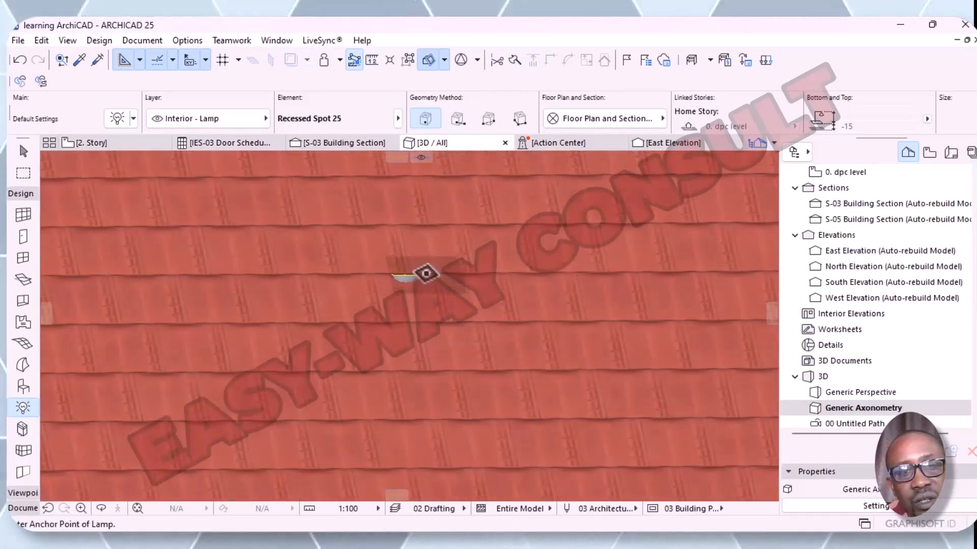
scroll(424, 272, "up", 6)
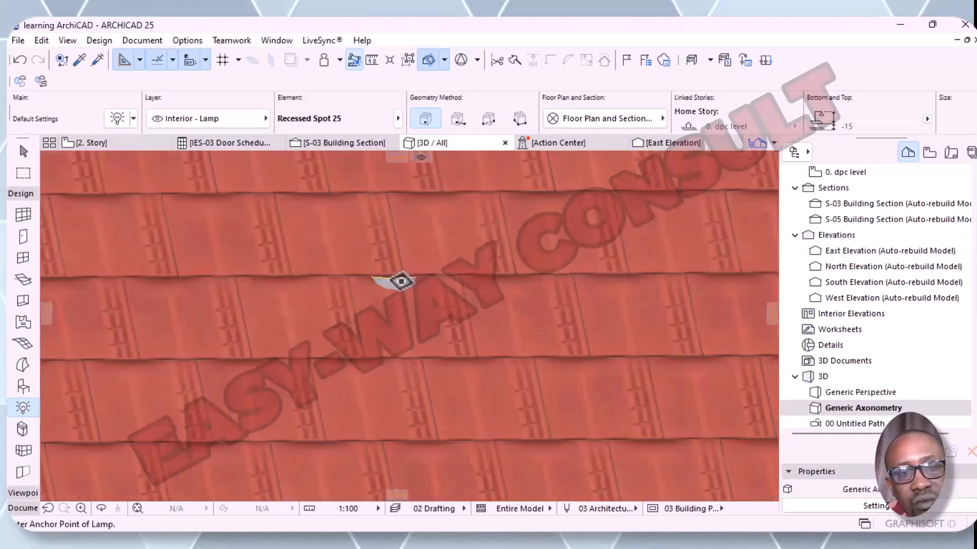
scroll(427, 281, "up", 2)
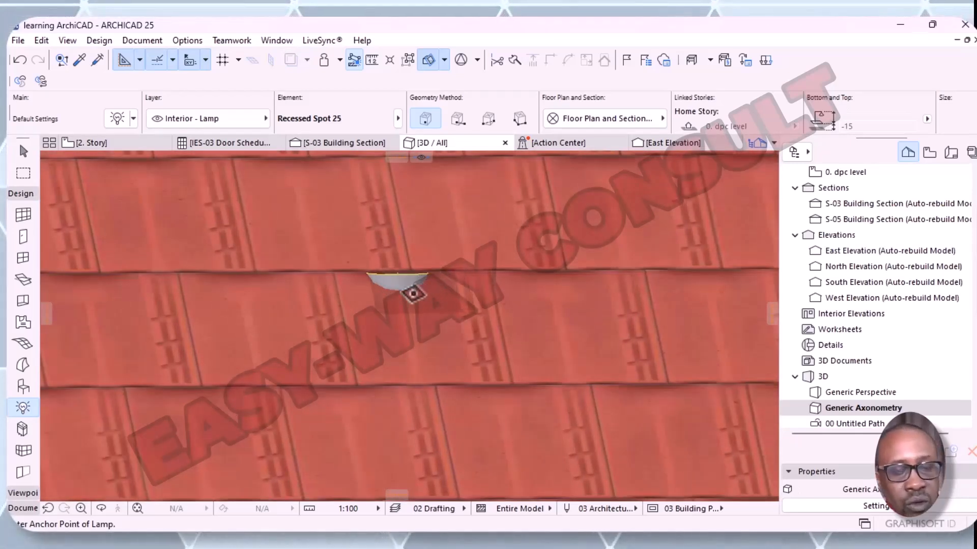
left_click(402, 280)
left_click(407, 277, "shift")
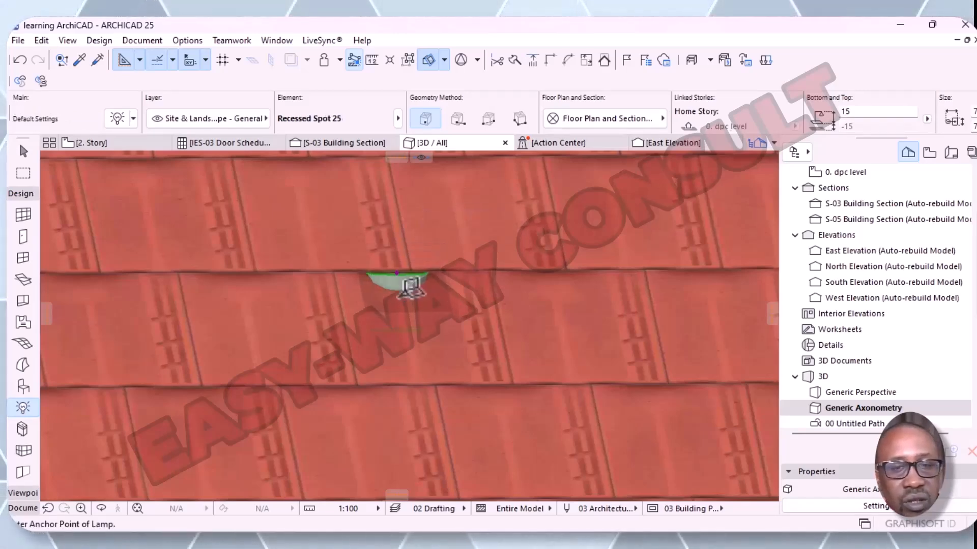
key("Escape")
key("Escape")
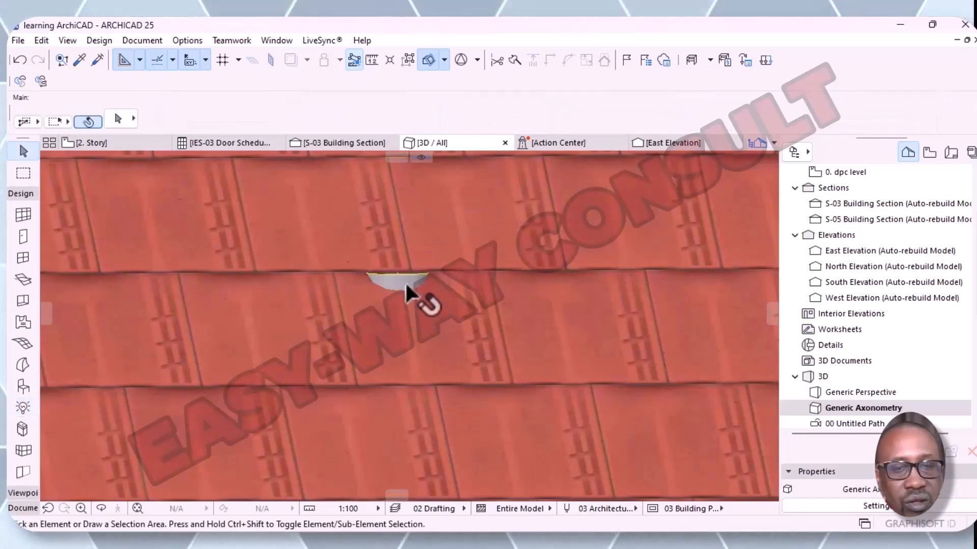
- Try to select the recessed spot in the roof tiles with the Arrow tool and cancel the started drag
left_click(408, 280)
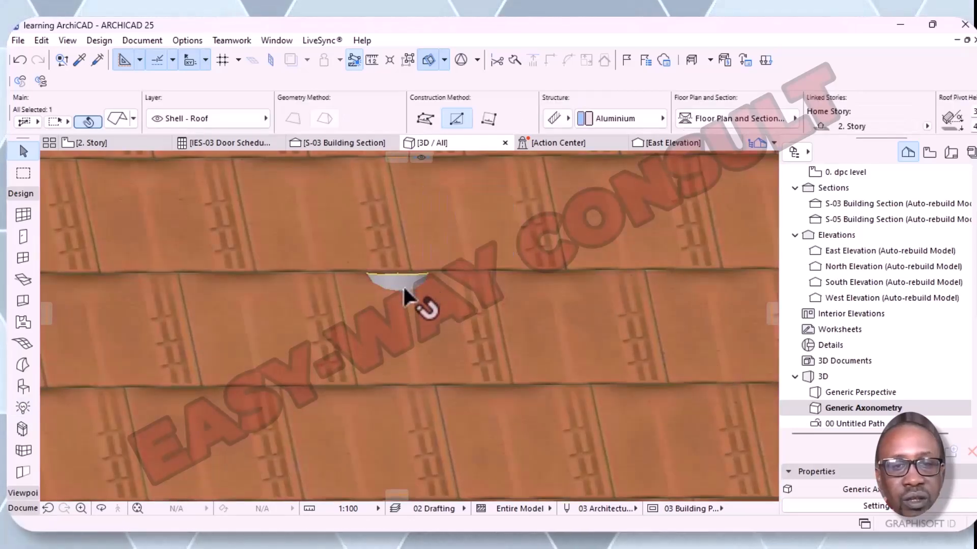
scroll(402, 277, "up", 3)
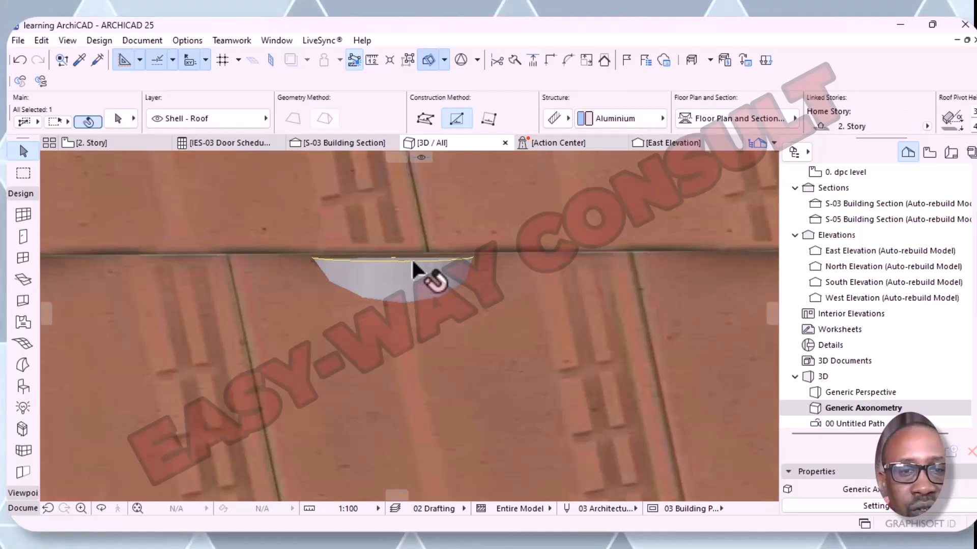
key("Escape")
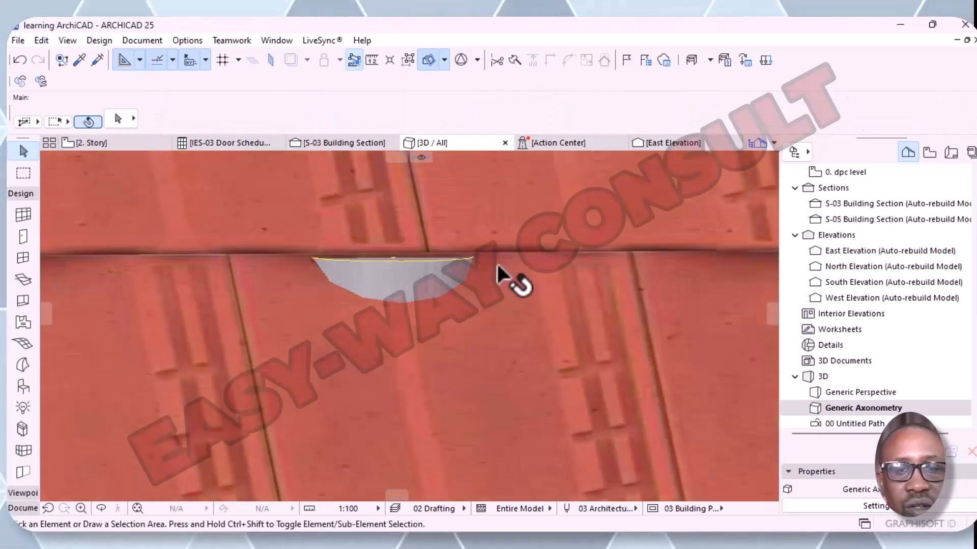
left_click(408, 259)
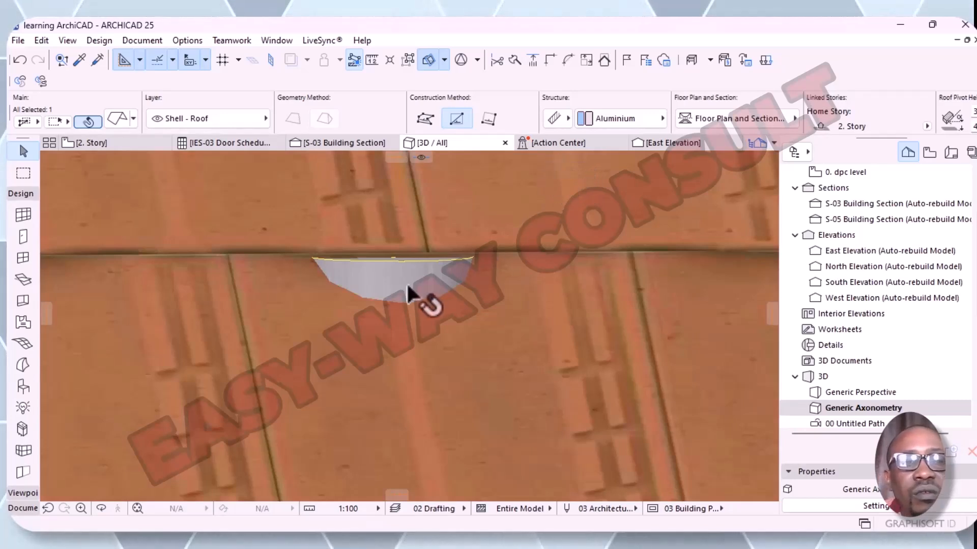
key("Escape")
key("Escape")
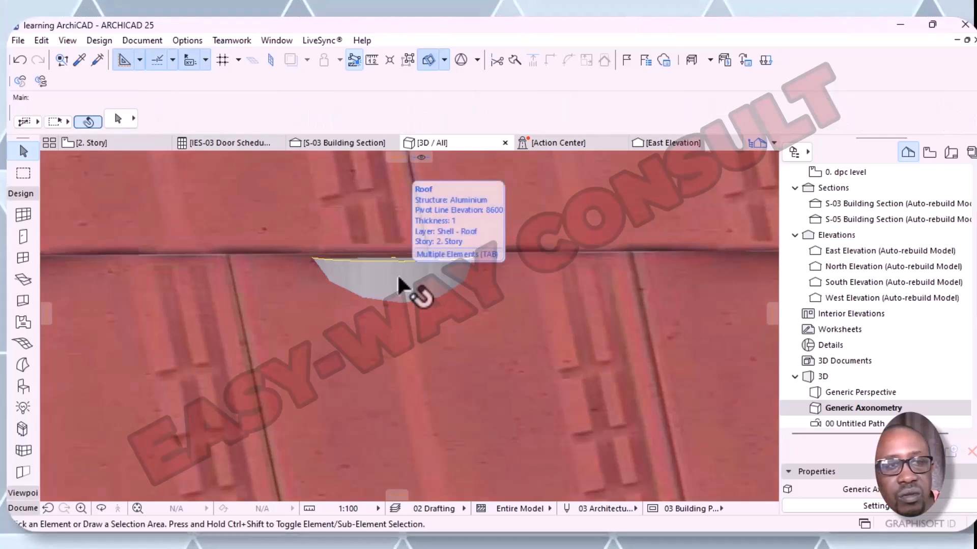
left_click(403, 274)
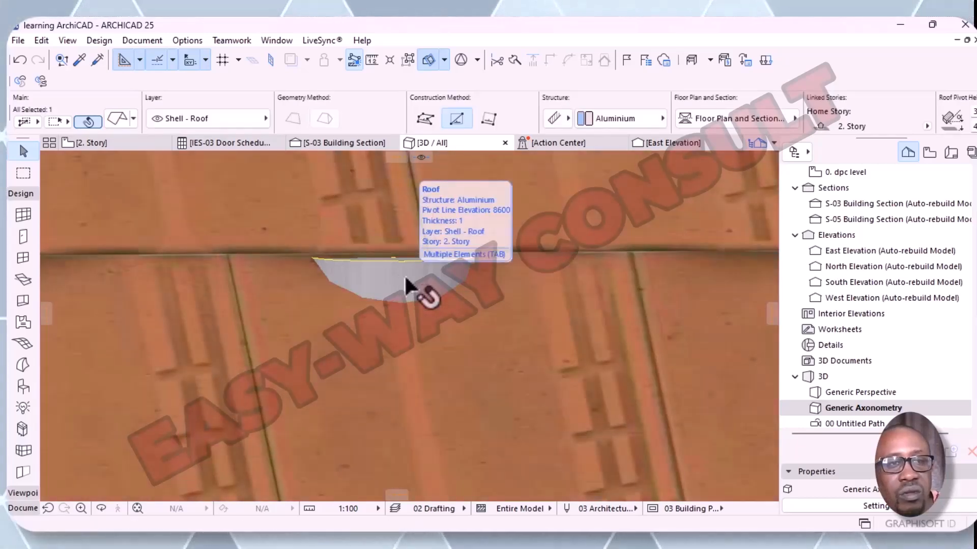
left_click(420, 278)
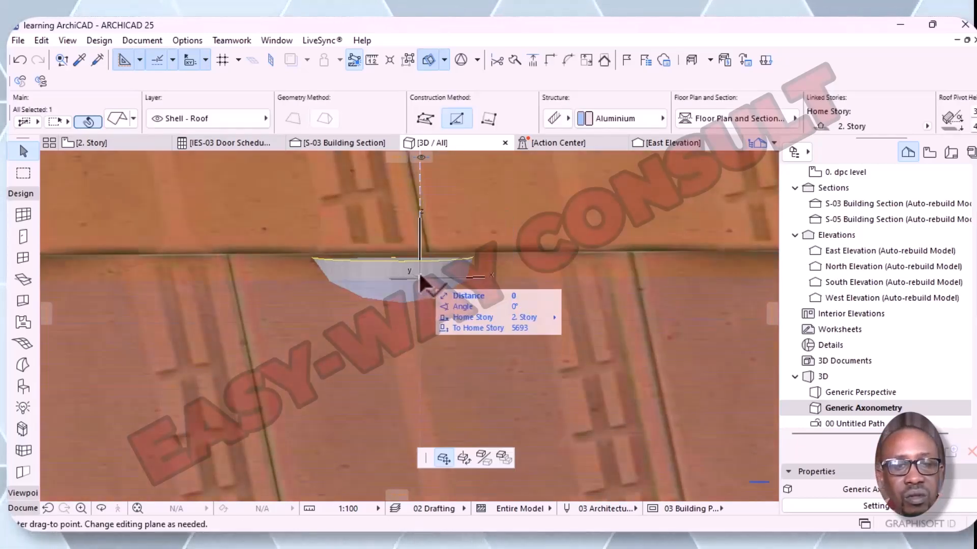
key("Escape")
key("Escape")
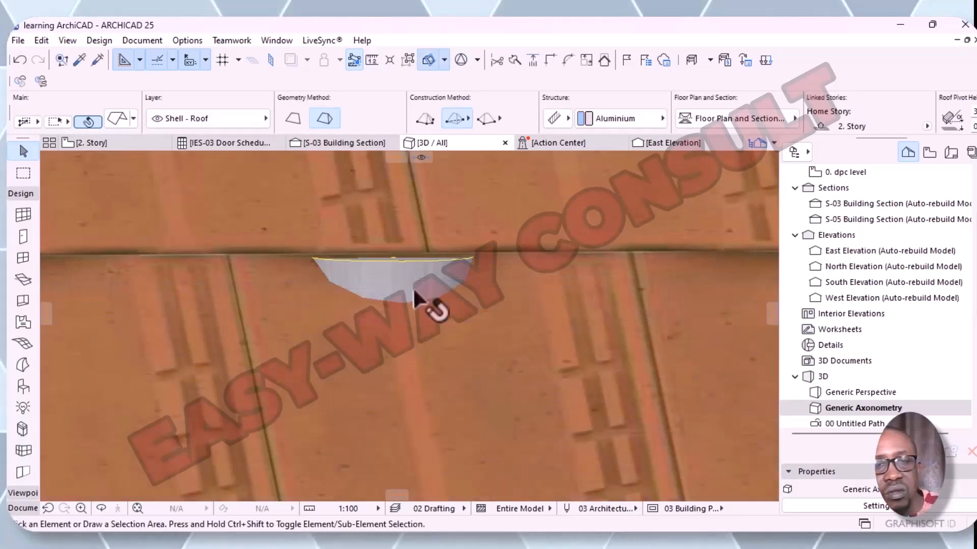
- Select the recessed spot on the 2. Story floor plan and set its bottom elevation to Project Zero to 8000
left_click(97, 145)
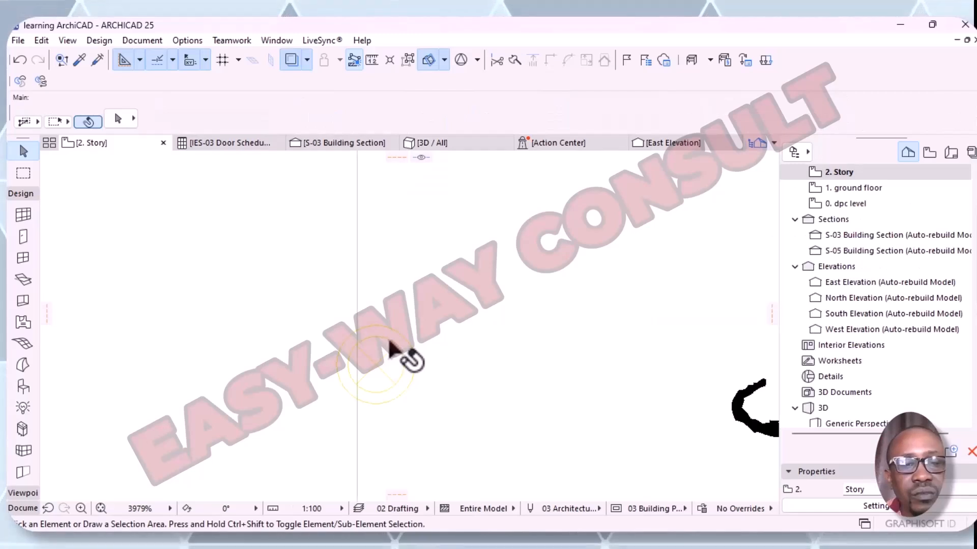
left_click(392, 350)
key("Escape")
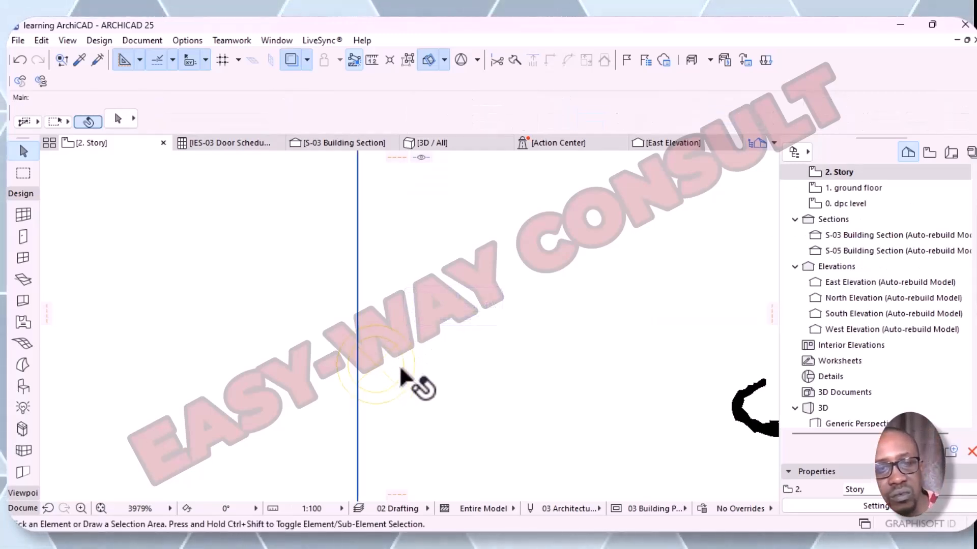
scroll(400, 347, "down", 3)
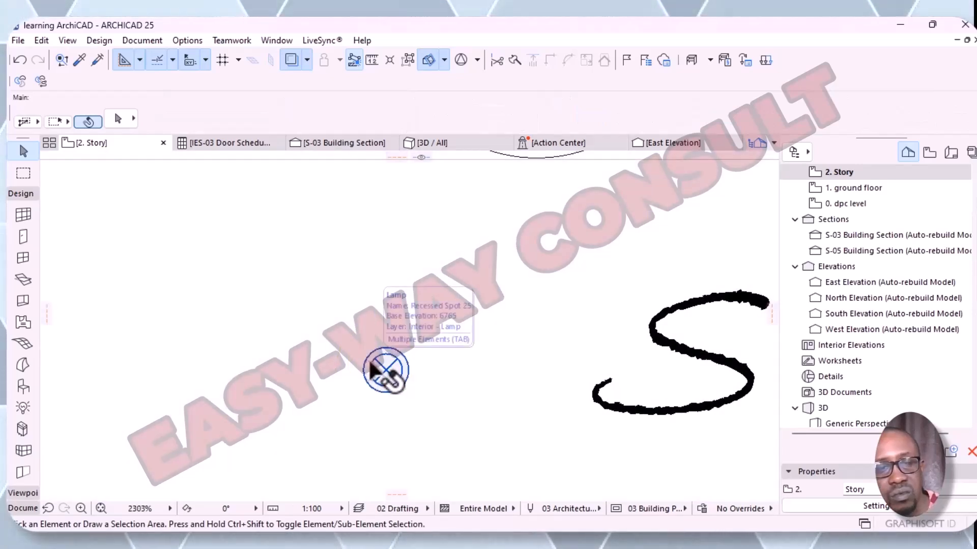
left_click(377, 365)
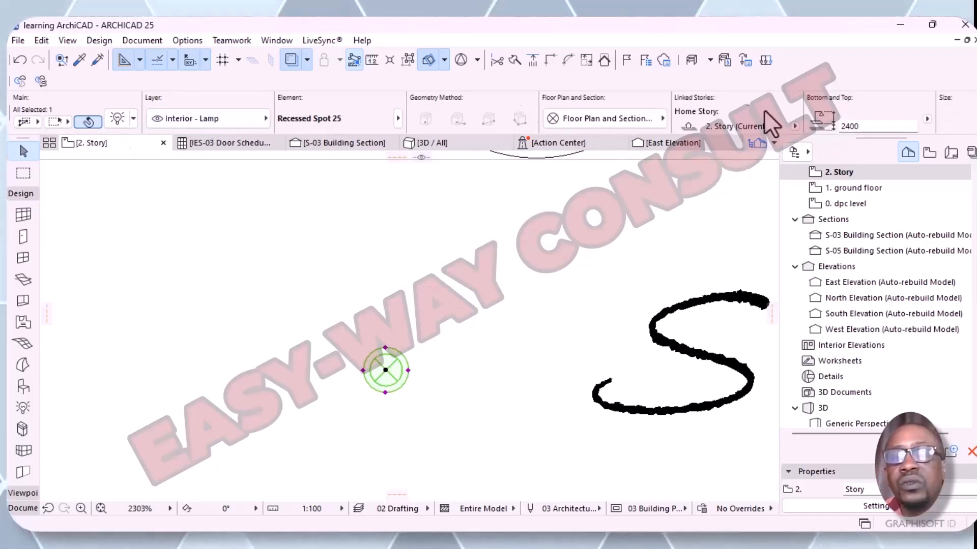
left_click(114, 123)
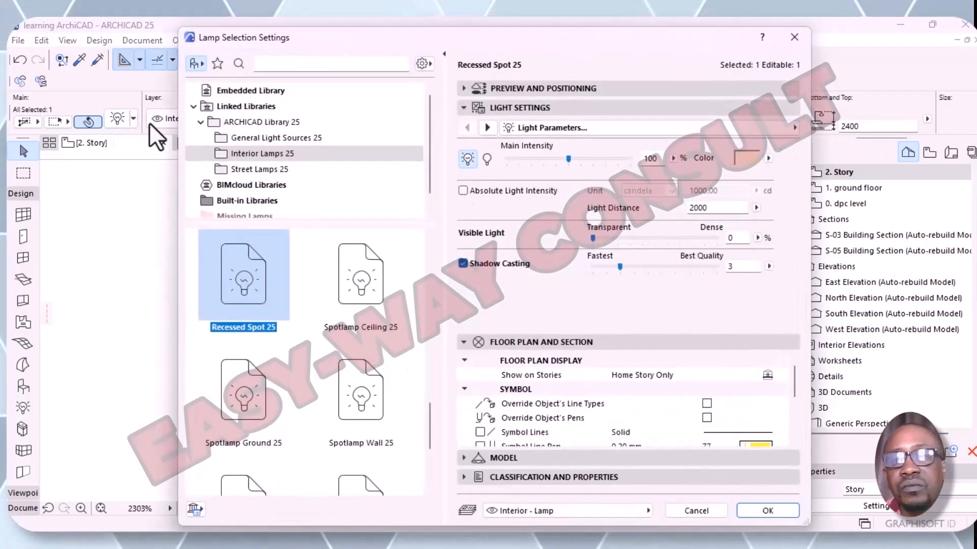
left_click(463, 88)
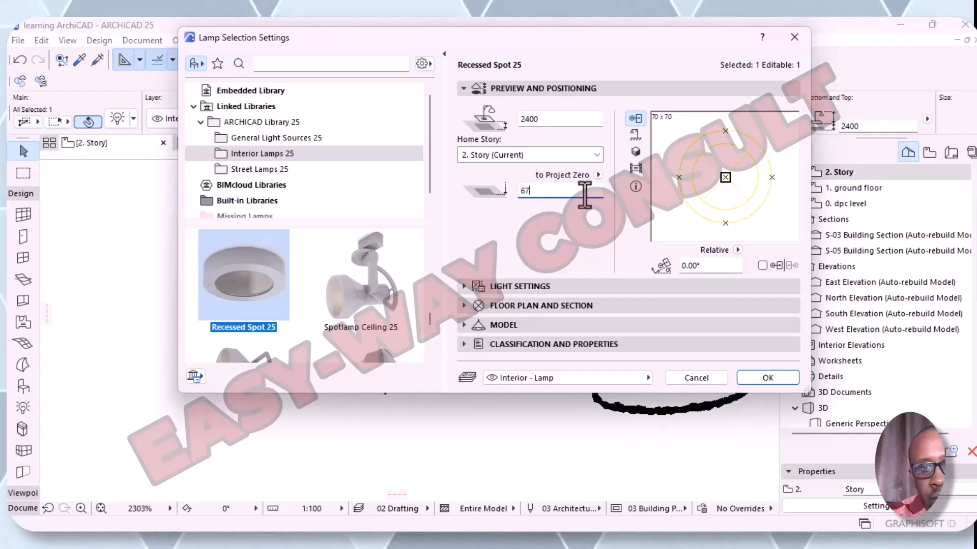
type("8000")
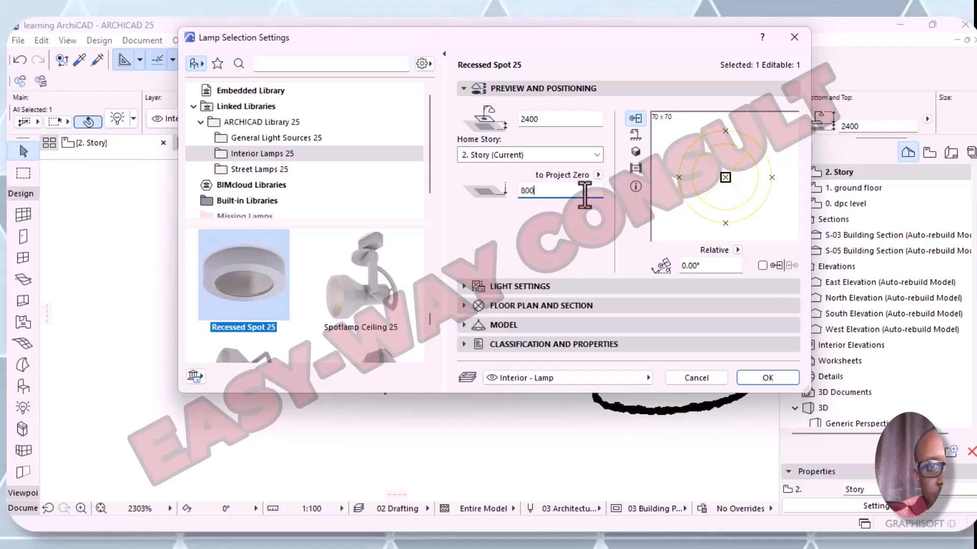
left_click(782, 379)
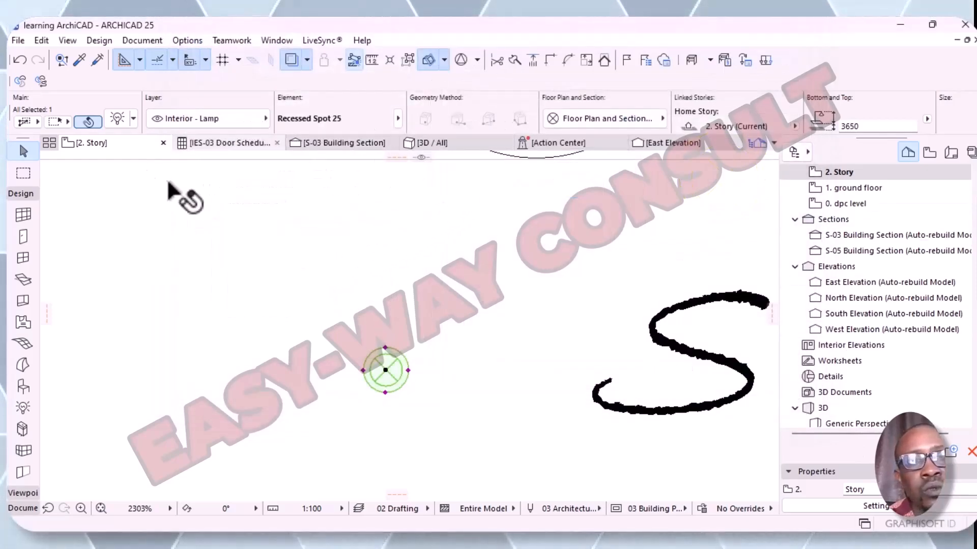
- Check the recessed spot's height against the roof and the upper sit-out in the 3D view
left_click(441, 148)
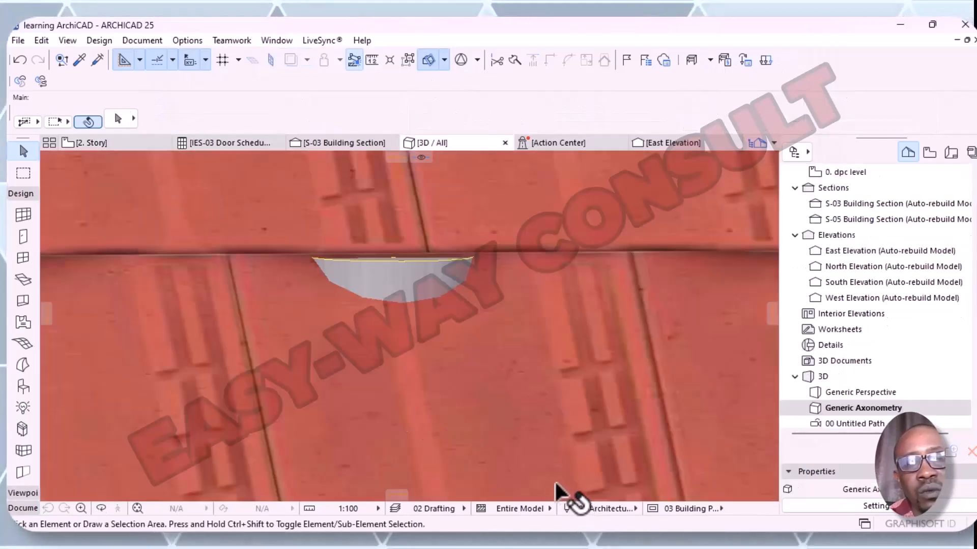
scroll(503, 377, "down", 5)
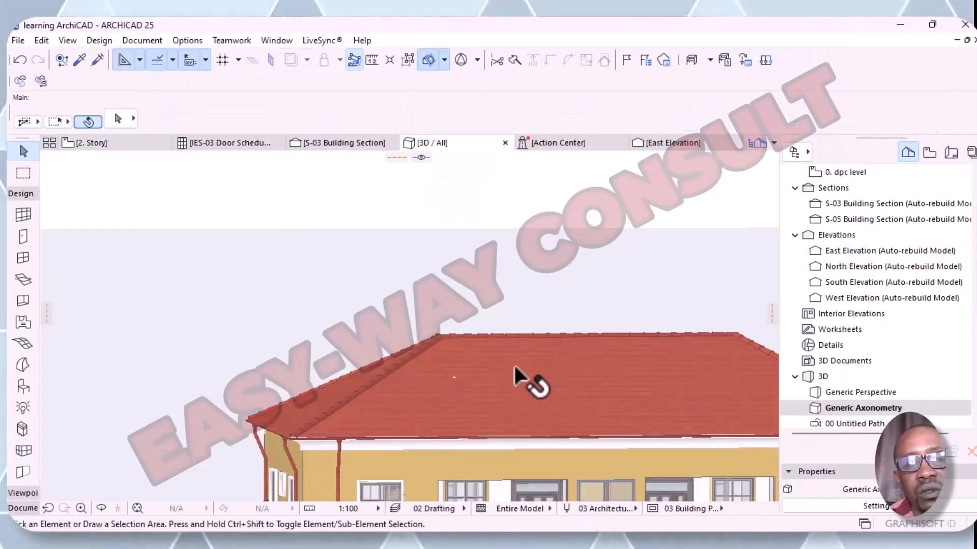
left_click(491, 279)
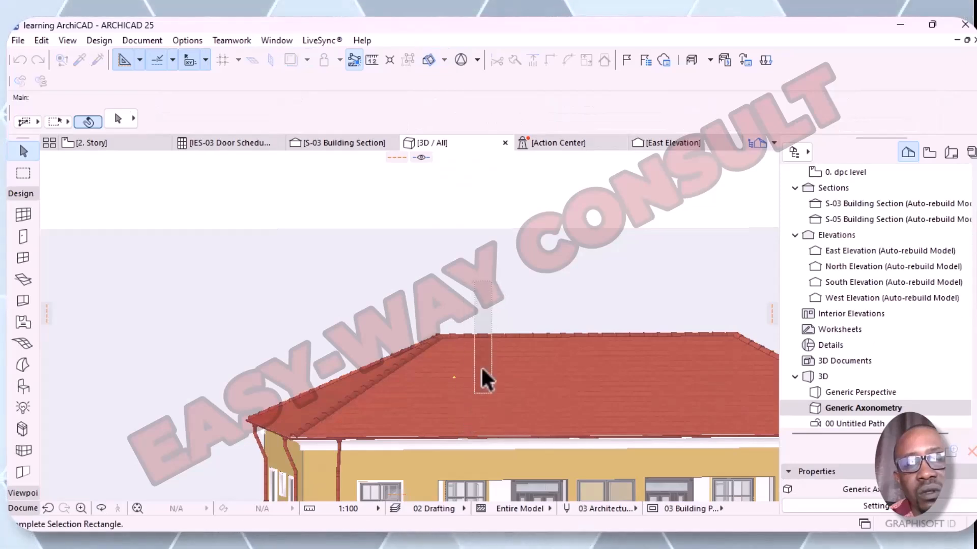
left_click(490, 268)
scroll(450, 379, "up", 5)
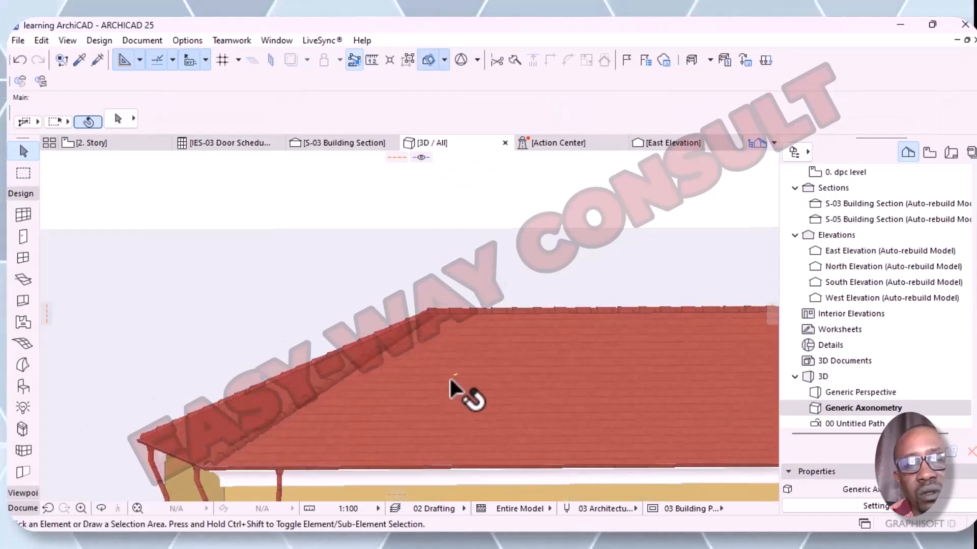
scroll(460, 379, "down", 6)
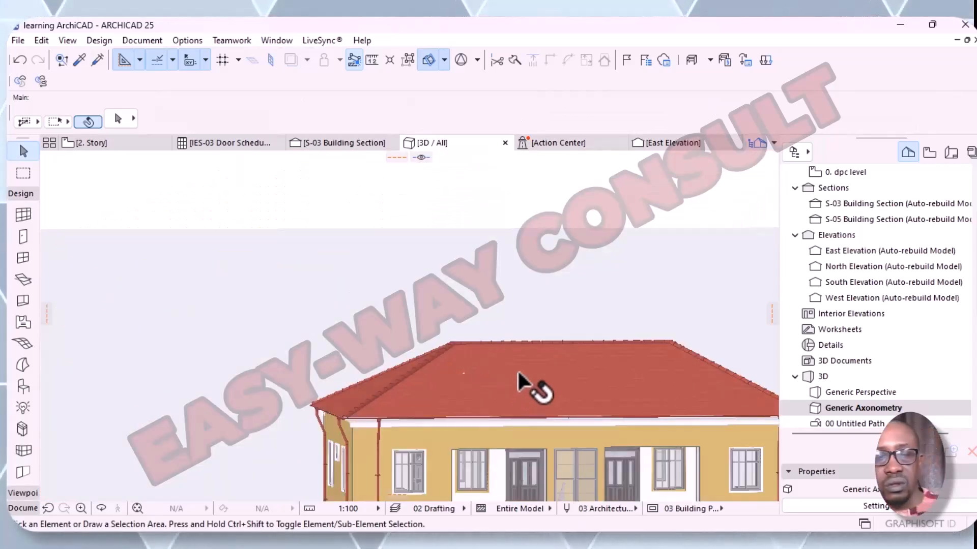
middle_click_drag(517, 375, 465, 301)
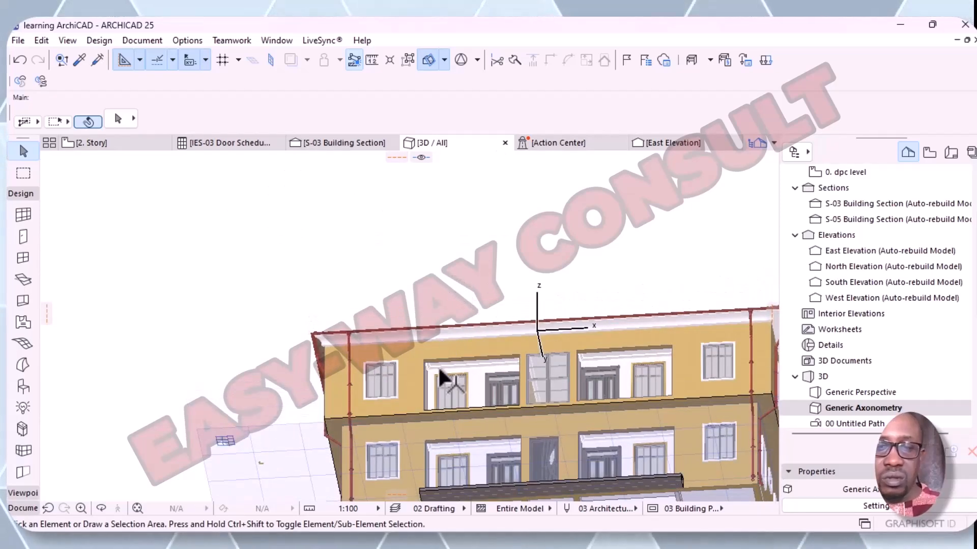
scroll(455, 389, "up", 4)
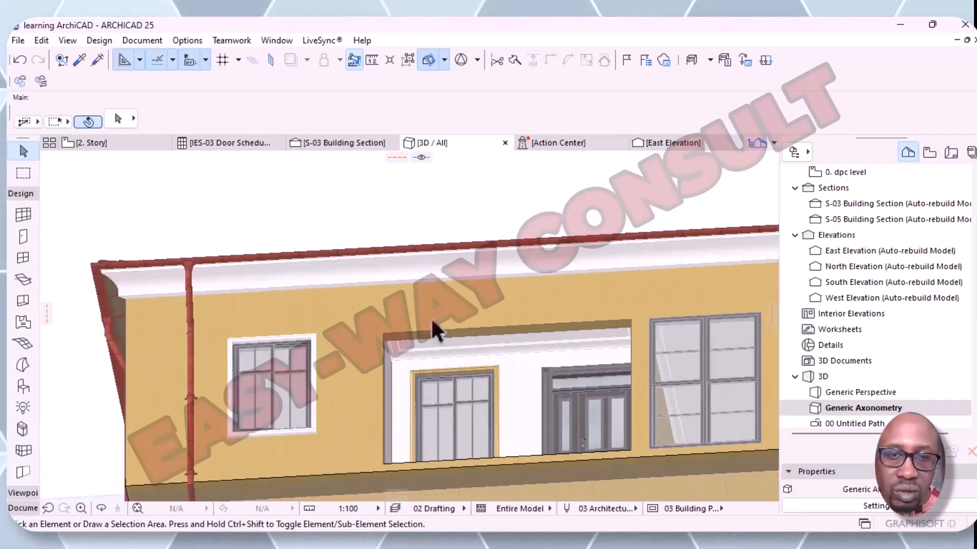
scroll(489, 366, "up", 5)
scroll(481, 359, "down", 3)
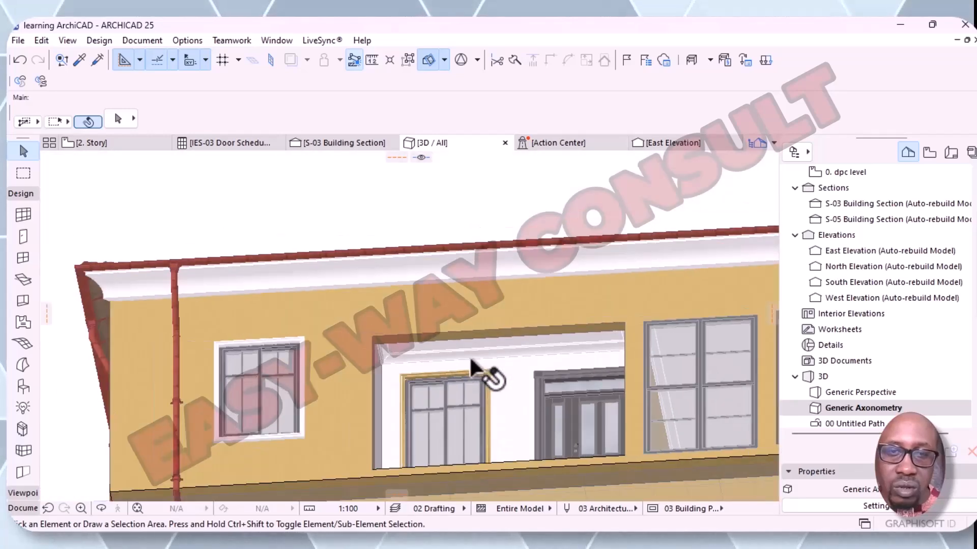
middle_click_drag(486, 346, 499, 419, "shift")
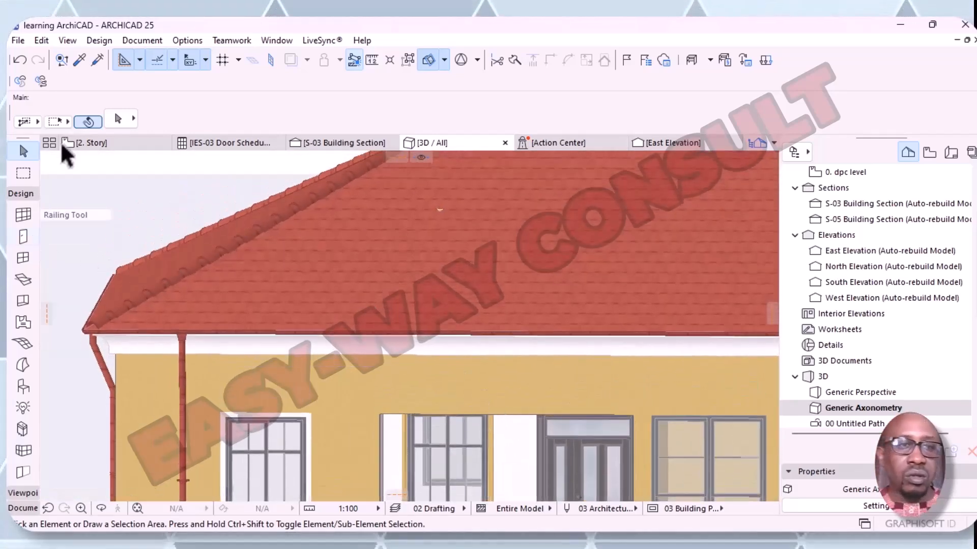
- Set the bottom elevation to Project Zero of the recessed spot on the 2. Story floor plan to 9000
left_click(97, 144)
left_click(420, 359)
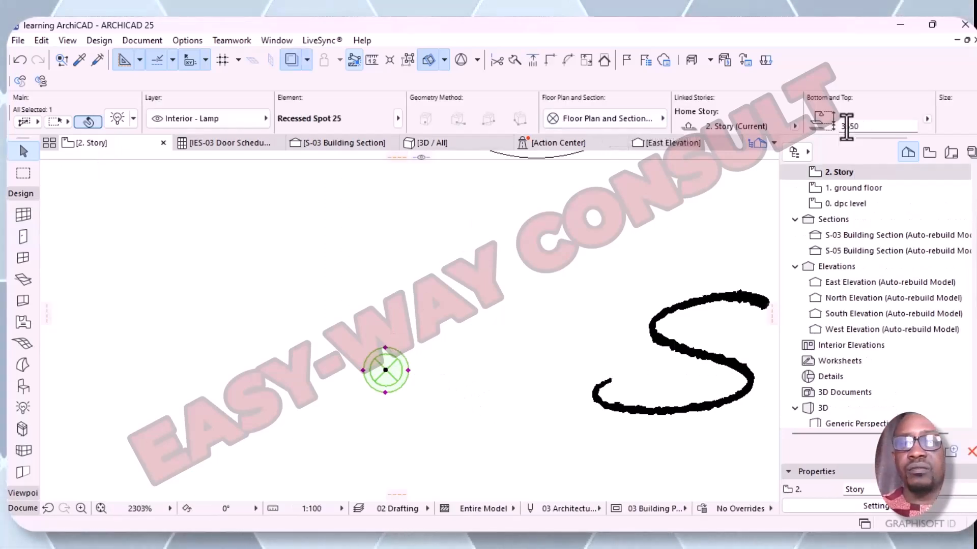
left_click(117, 119)
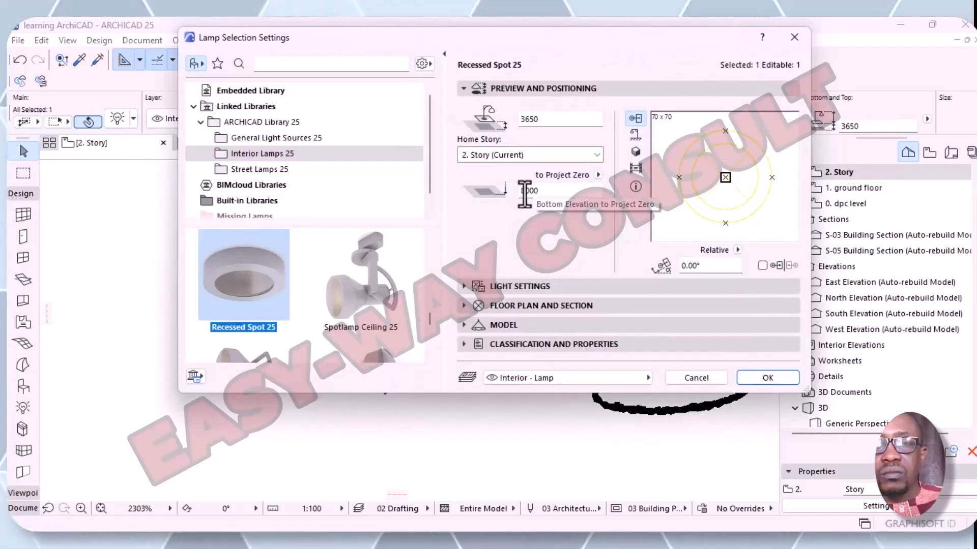
left_click(525, 192)
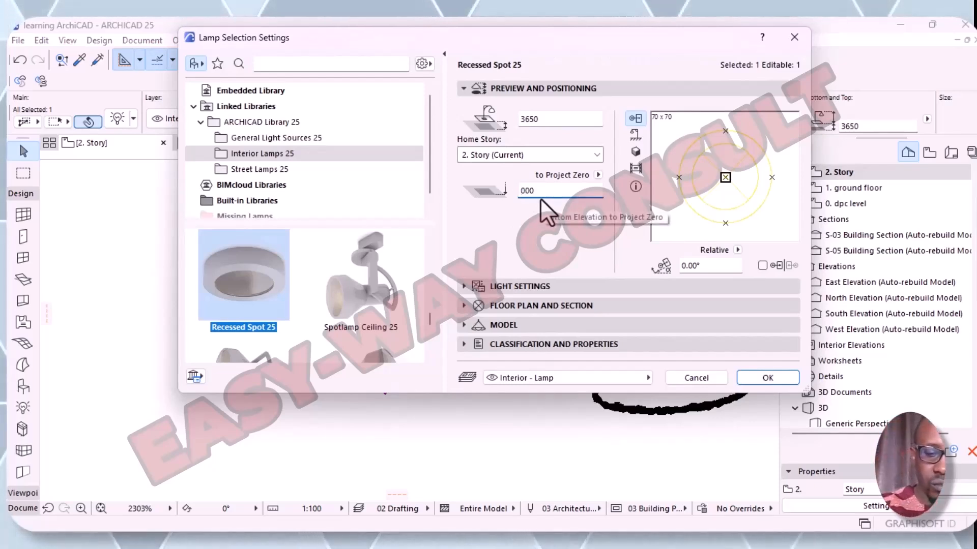
type("9")
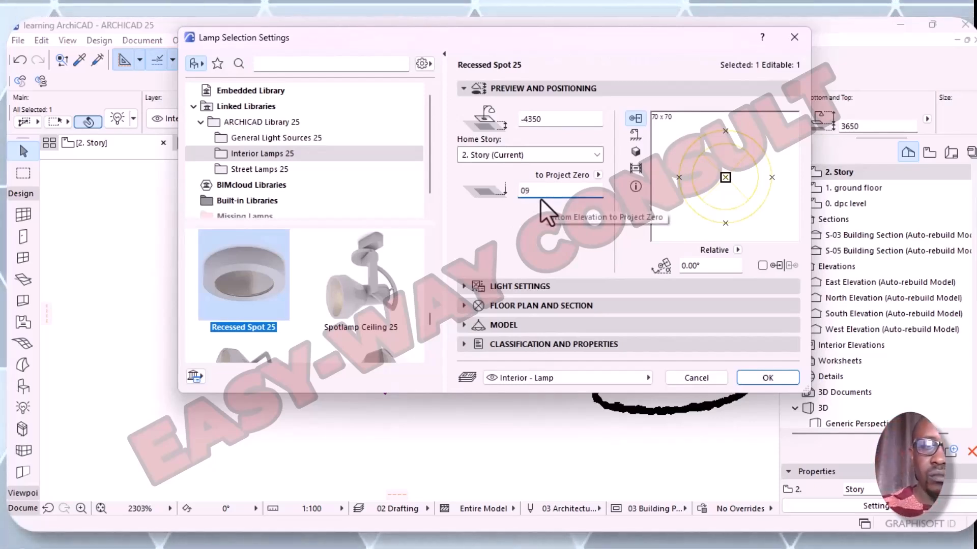
key("BackSpace")
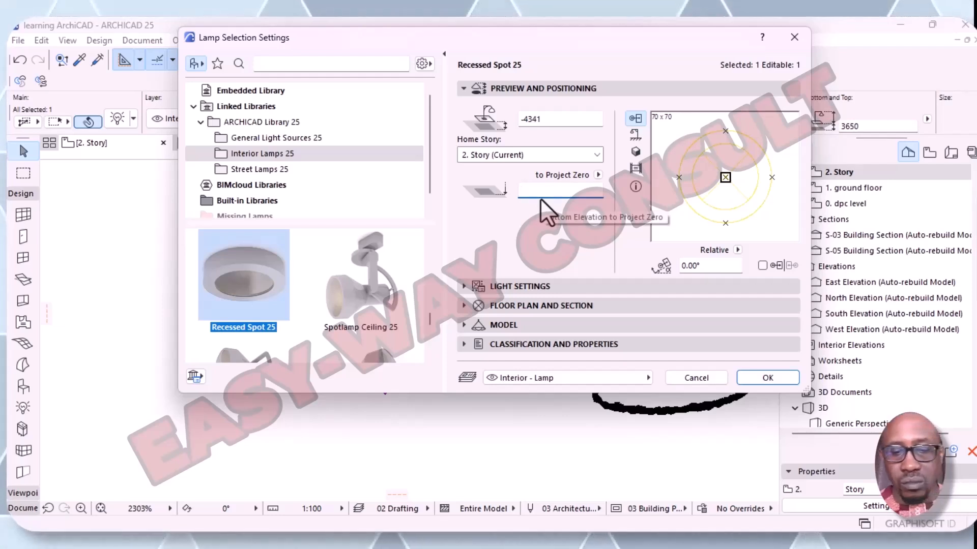
type("9000")
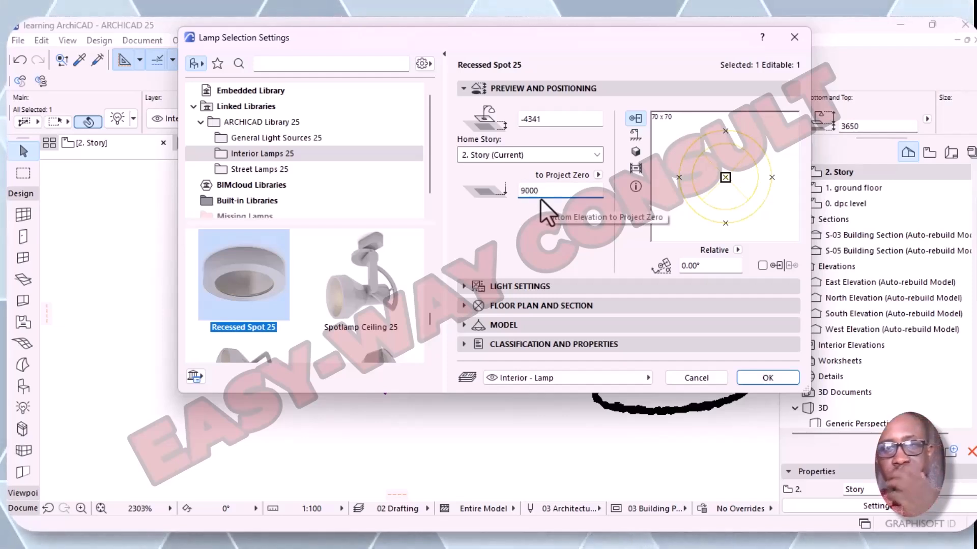
left_click(767, 381)
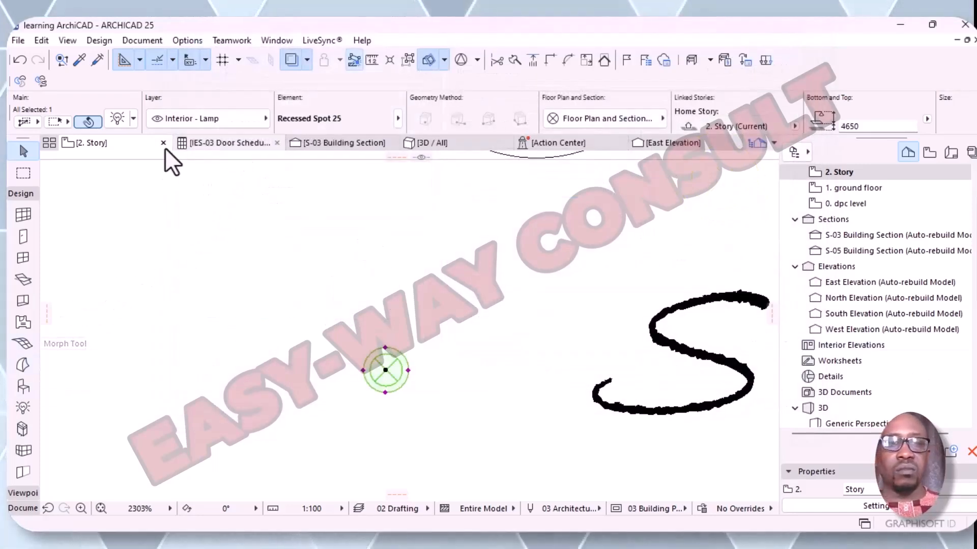
- Delete the Pendant Lamp 25 poking through the roof tiles in the 3D view
left_click(440, 147)
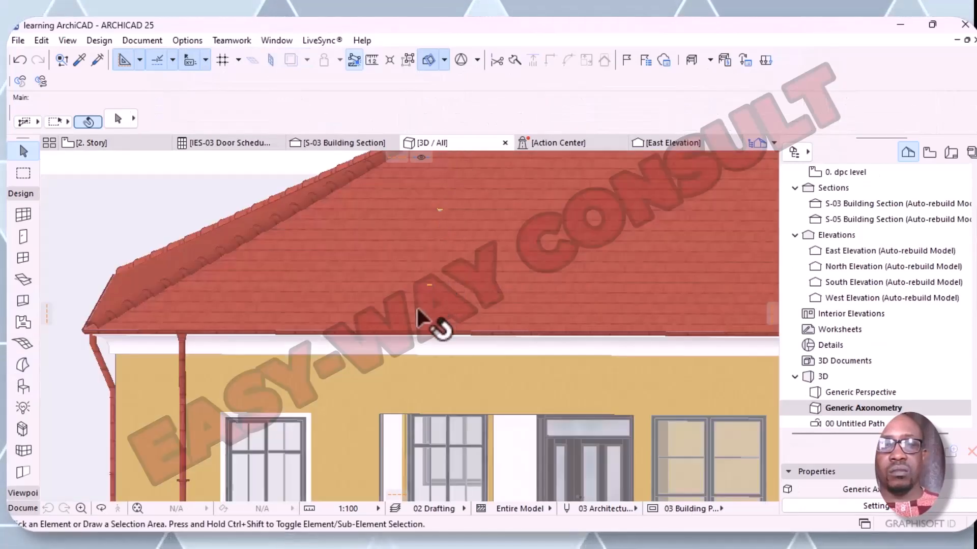
scroll(426, 277, "up", 3)
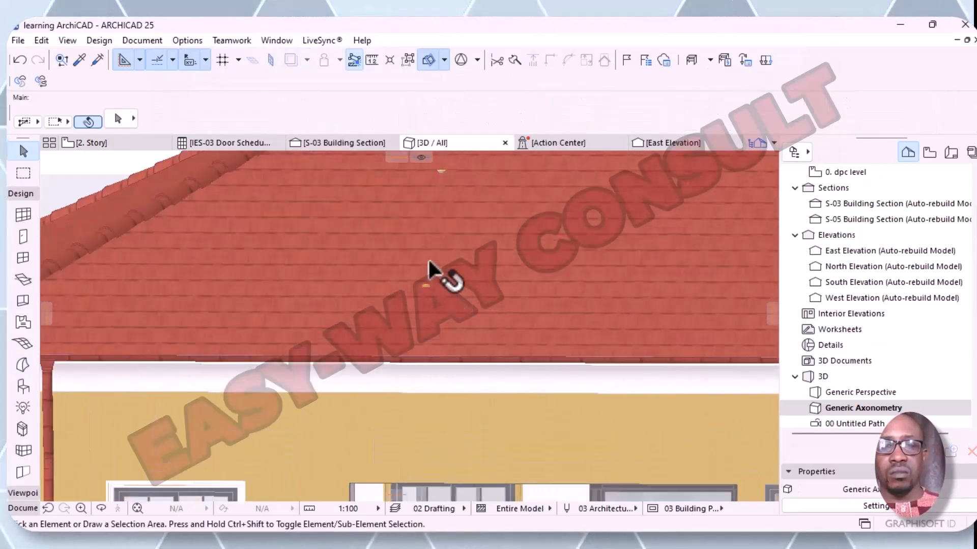
scroll(428, 264, "up", 5)
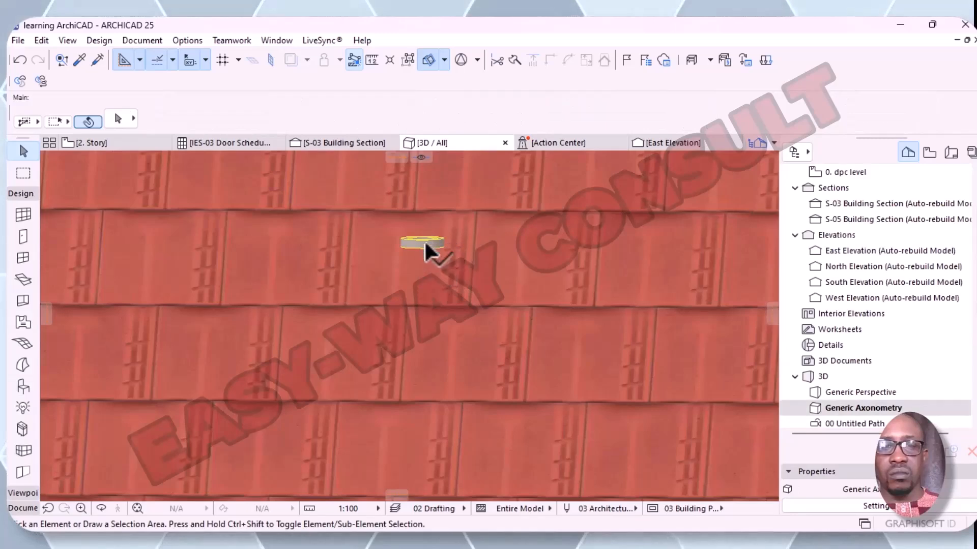
scroll(432, 262, "down", 5)
middle_click_drag(456, 290, 426, 423)
scroll(407, 305, "up", 5)
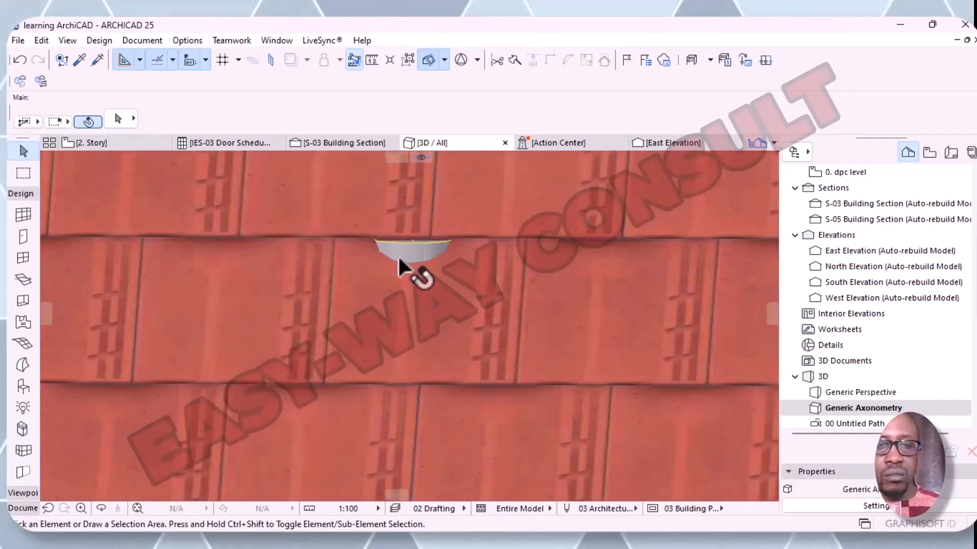
left_click(418, 240)
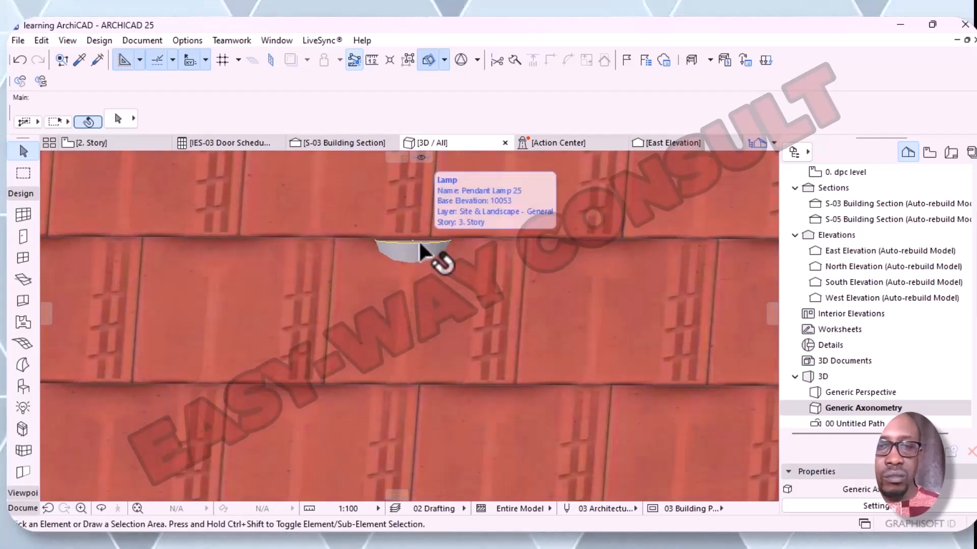
left_click(419, 240)
right_click(418, 240)
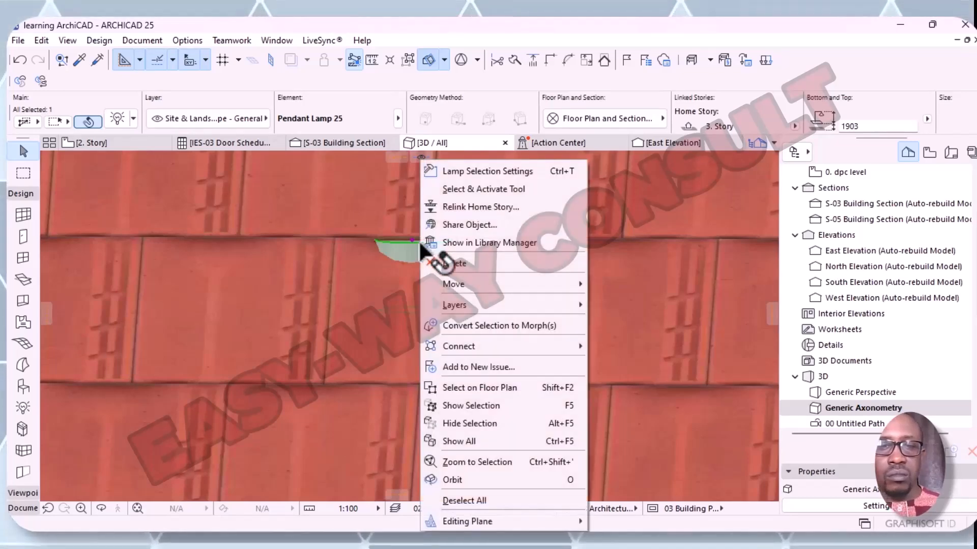
left_click(453, 263)
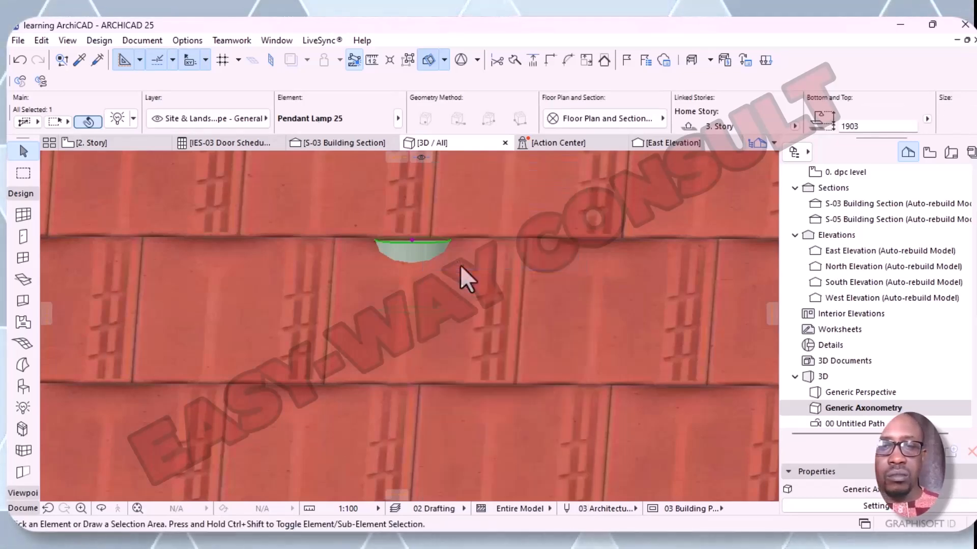
- Examine the roof in the 3D view and locate the remaining recessed spot above the tiles
scroll(454, 293, "down", 5)
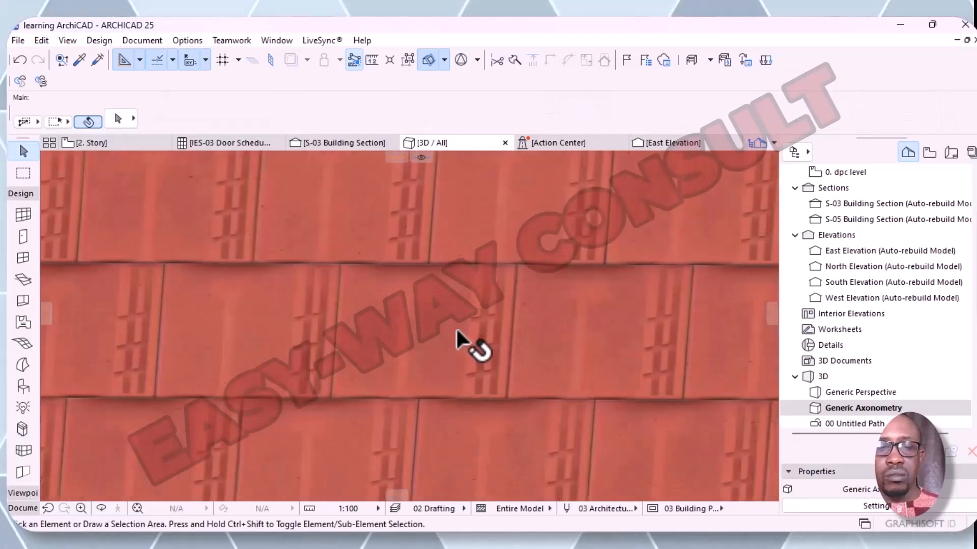
scroll(456, 331, "up", 4)
scroll(454, 330, "down", 1)
scroll(460, 341, "down", 10)
scroll(484, 340, "up", 5)
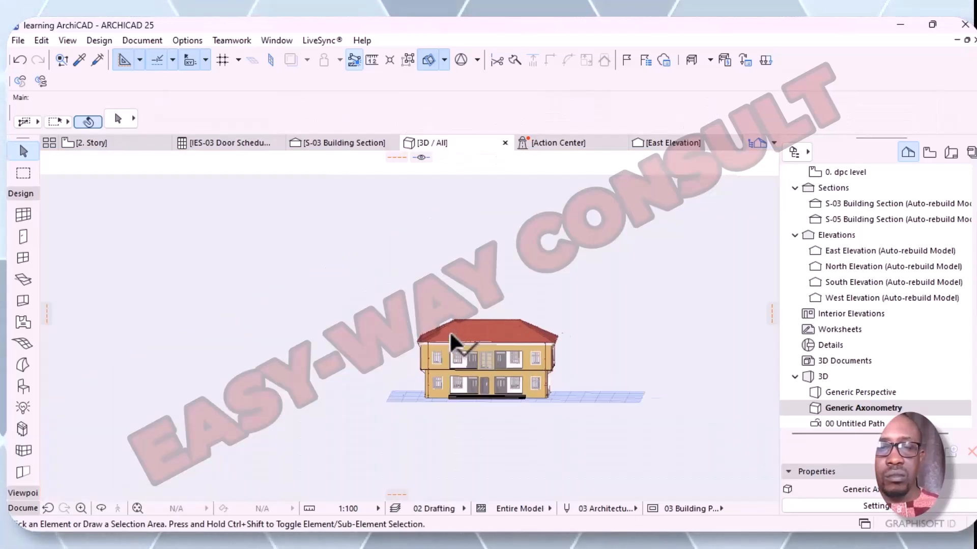
scroll(417, 348, "up", 8)
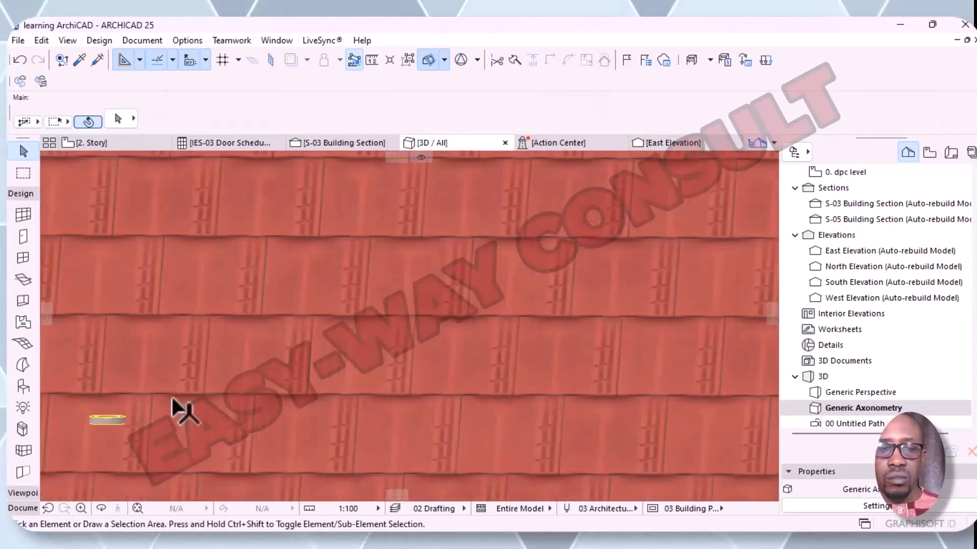
middle_click_drag(153, 429, 499, 345)
scroll(436, 375, "up", 3)
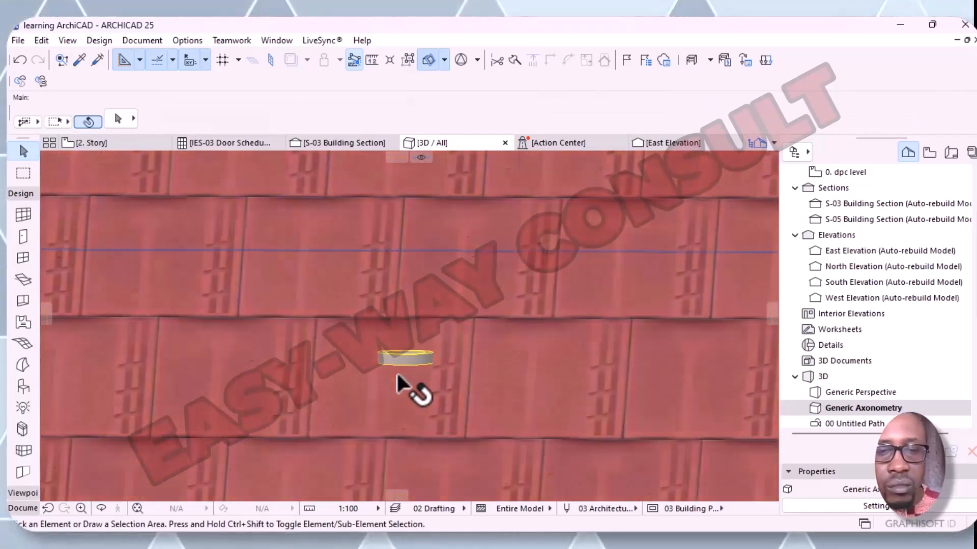
- Set the bottom elevation to Project Zero of the recessed spot above the roof tiles to 6000
left_click(399, 359)
left_click(398, 359)
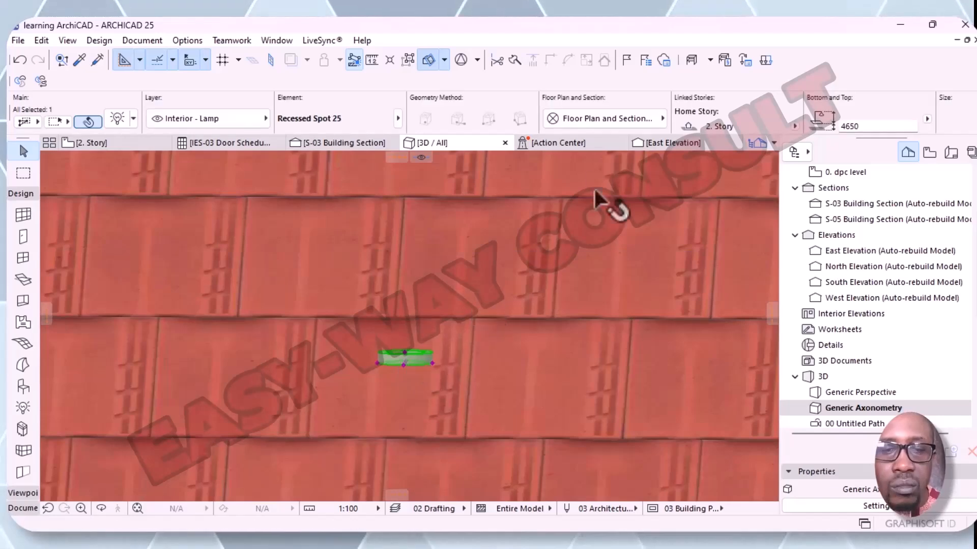
left_click(118, 117)
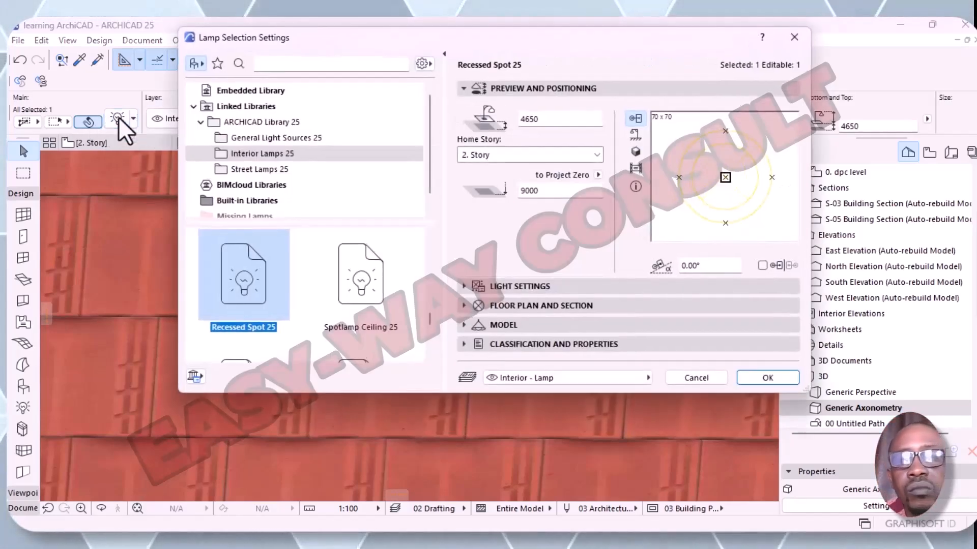
left_click(525, 193)
key("BackSpace")
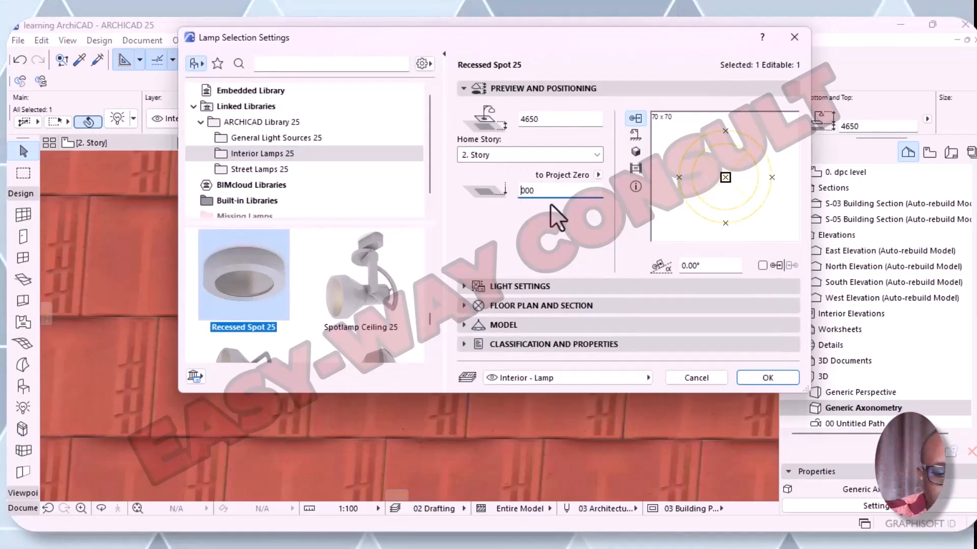
type("6")
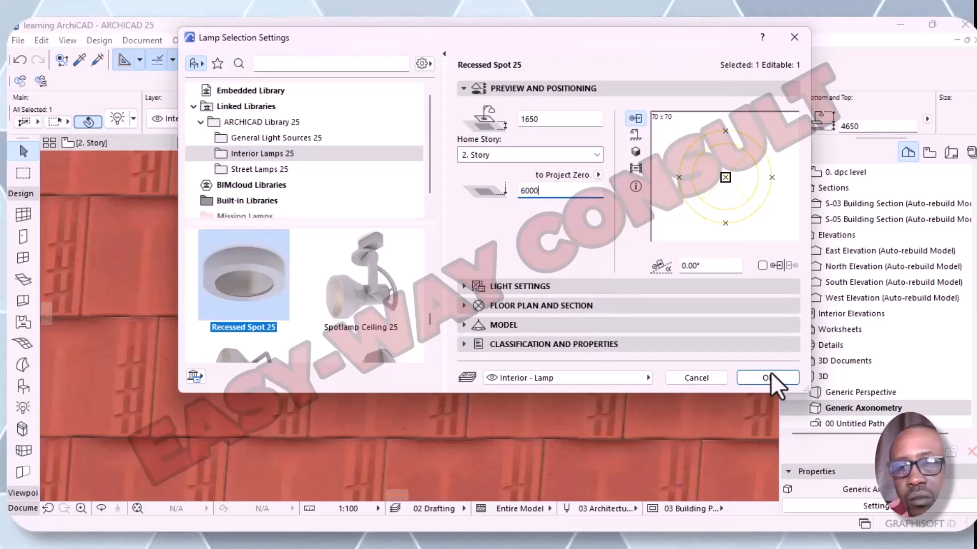
left_click(765, 377)
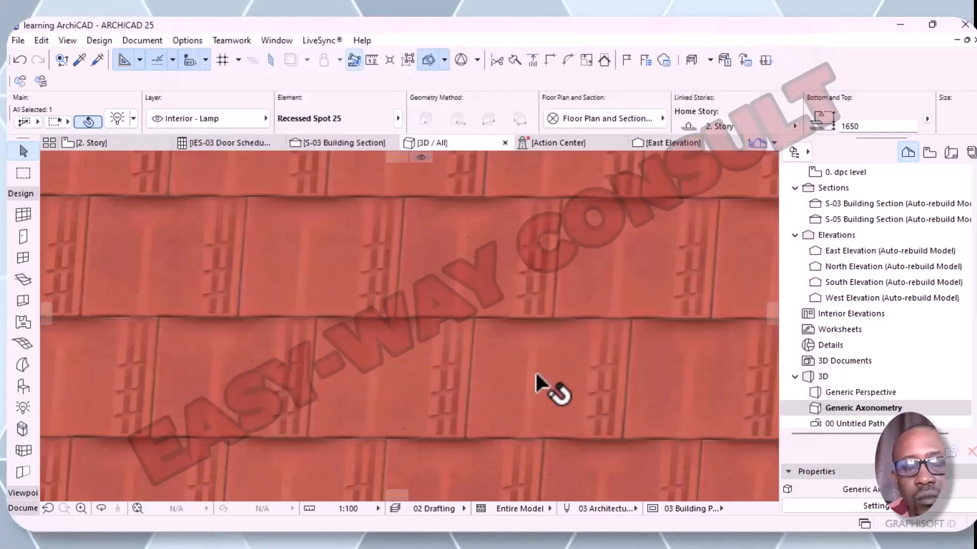
- Check the lowered recessed spot's height against the window and door of the upper sit-out in the 3D view
scroll(508, 382, "down", 5)
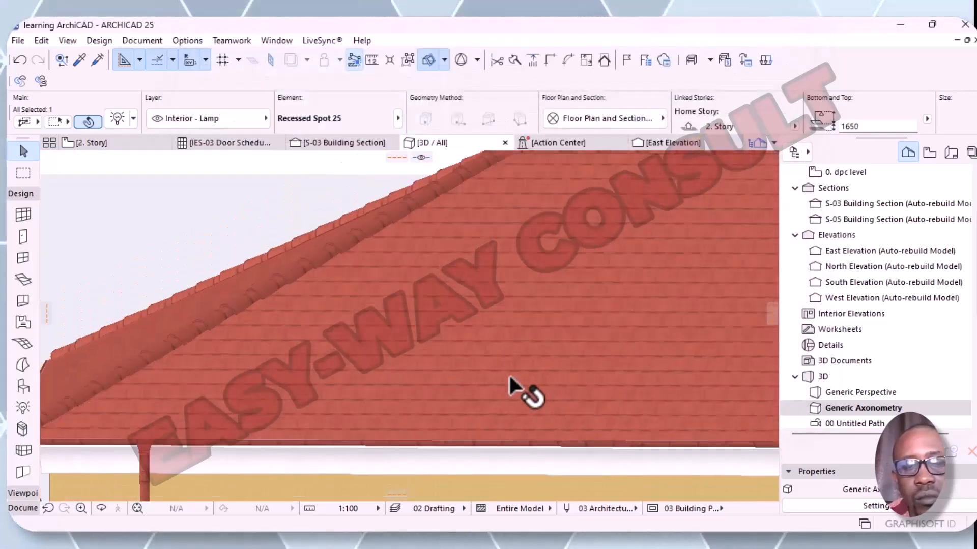
middle_click_drag(505, 395, 430, 132)
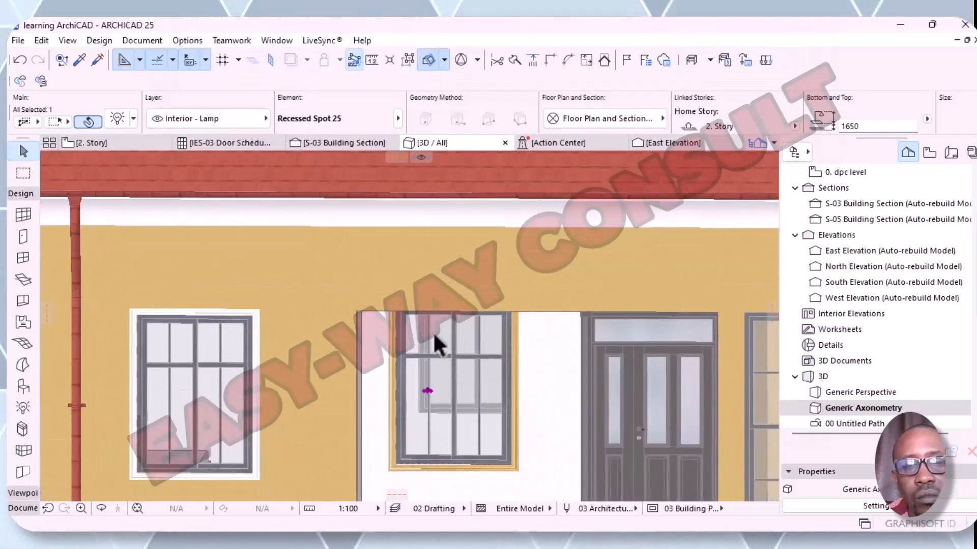
scroll(438, 411, "up", 5)
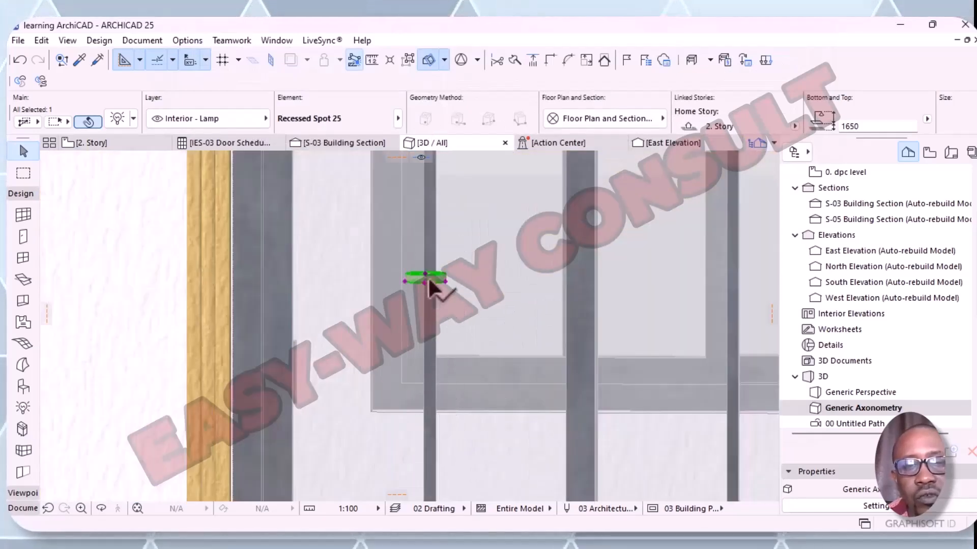
scroll(427, 278, "up", 1)
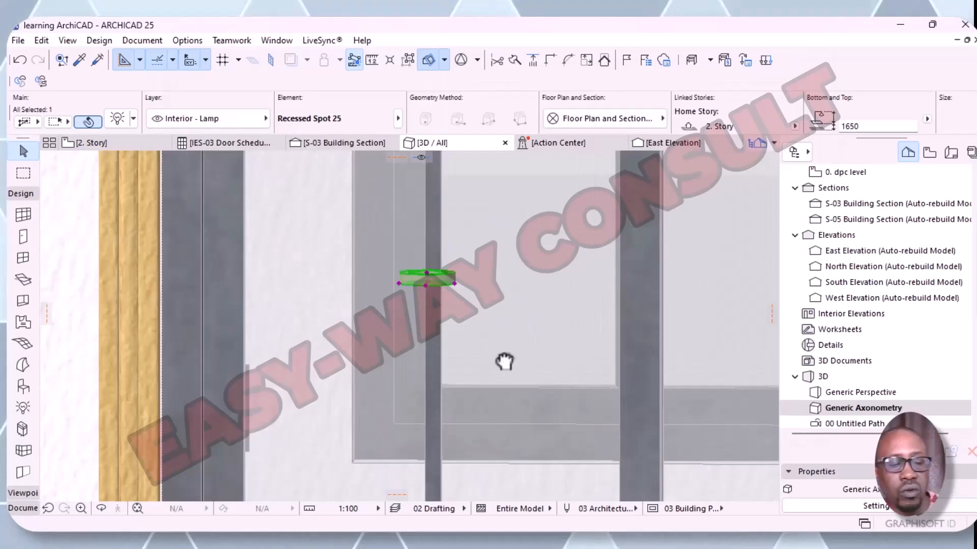
scroll(517, 393, "up", 1)
middle_click_drag(518, 393, 513, 421)
right_click(511, 423)
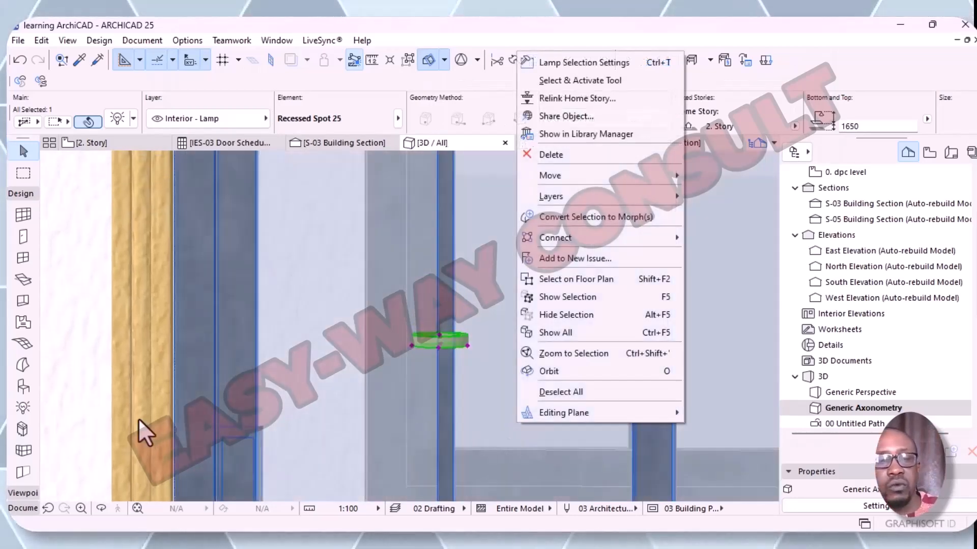
left_click(351, 404)
scroll(496, 375, "down", 4)
mouse_move(576, 431)
middle_mouse_down("shift")
mouse_move(542, 423)
mouse_move(550, 443)
mouse_move(572, 423)
mouse_move(637, 447)
mouse_move(524, 397)
middle_mouse_up("shift")
scroll(575, 407, "down", 5)
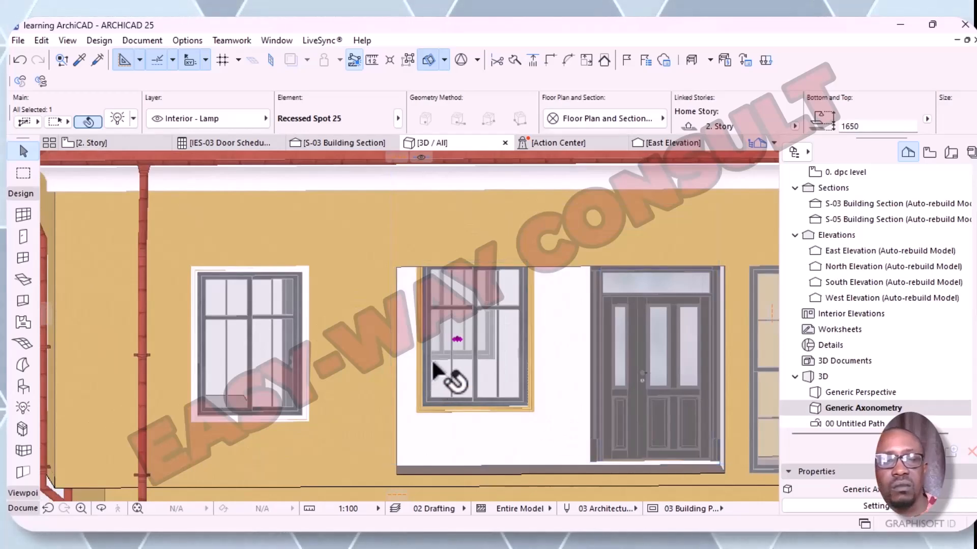
- Raise the selected recessed spot by setting its bottom elevation to Project Zero to 7000
left_click(117, 119)
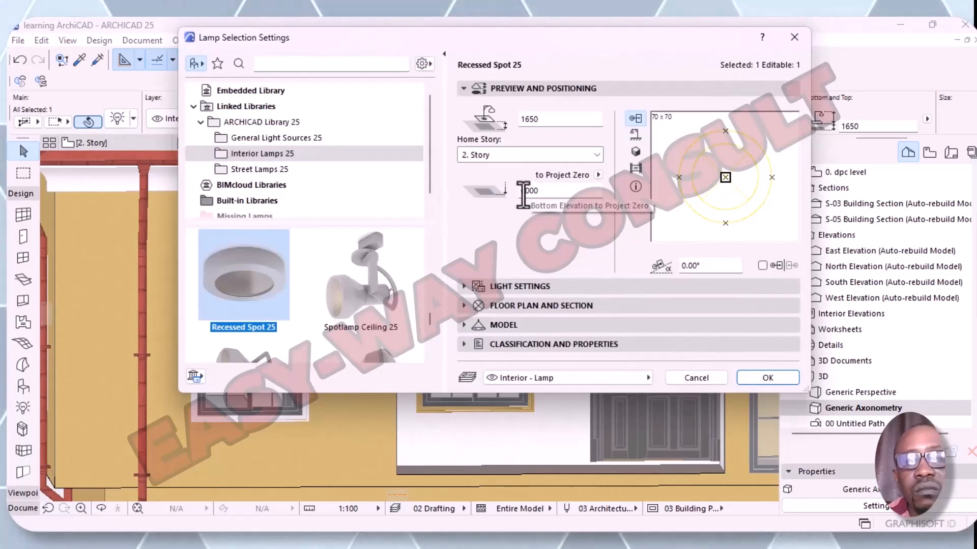
key("BackSpace")
key("BackSpace")
key("BackSpace")
key("BackSpace")
type("7000")
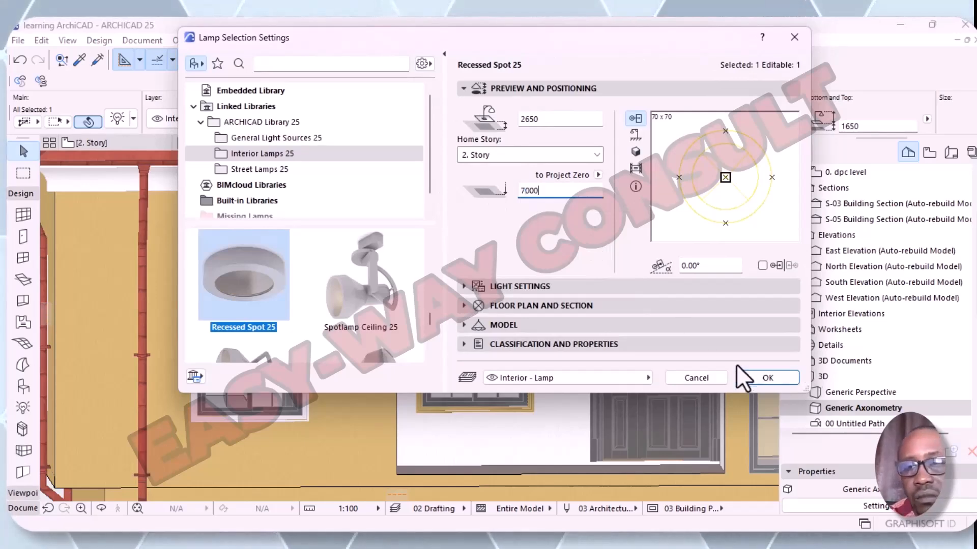
left_click(742, 380)
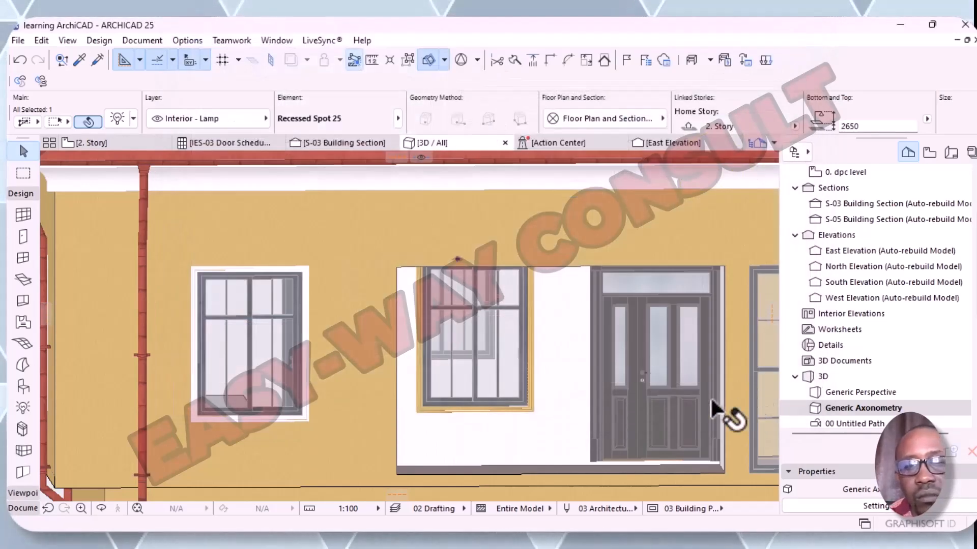
- Examine the recessed spot from below against the top of the upper sit-out opening in the 3D view
middle_click_drag(573, 420, 514, 448)
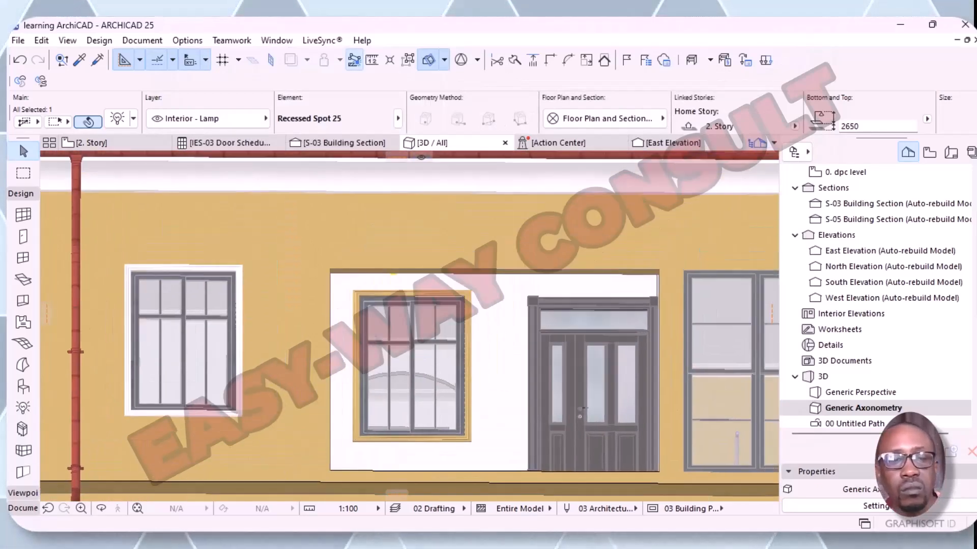
middle_click_drag(501, 394, 428, 413)
right_click(429, 415)
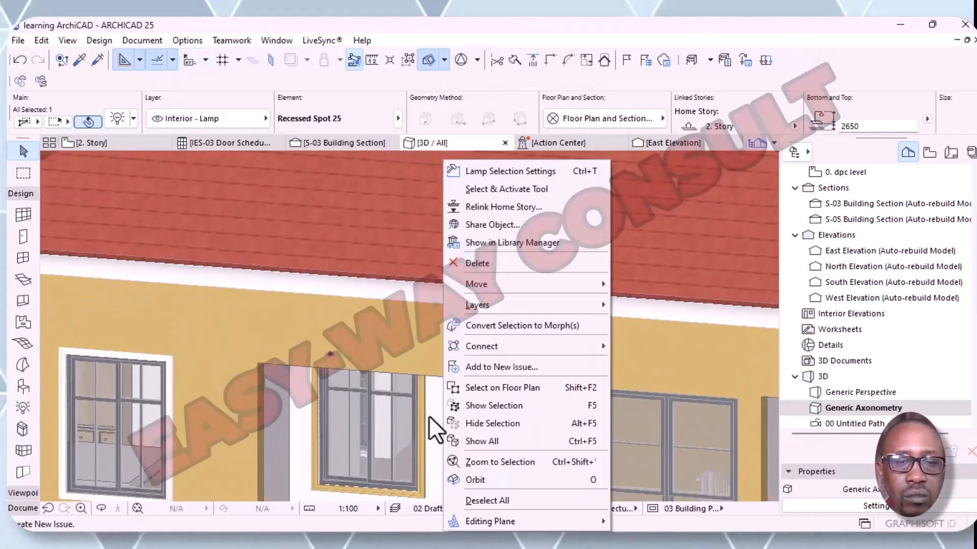
left_click(434, 408)
middle_click_drag(443, 420, 490, 436)
scroll(347, 312, "up", 2)
scroll(352, 255, "up", 3)
scroll(355, 263, "up", 2)
scroll(374, 300, "up", 6)
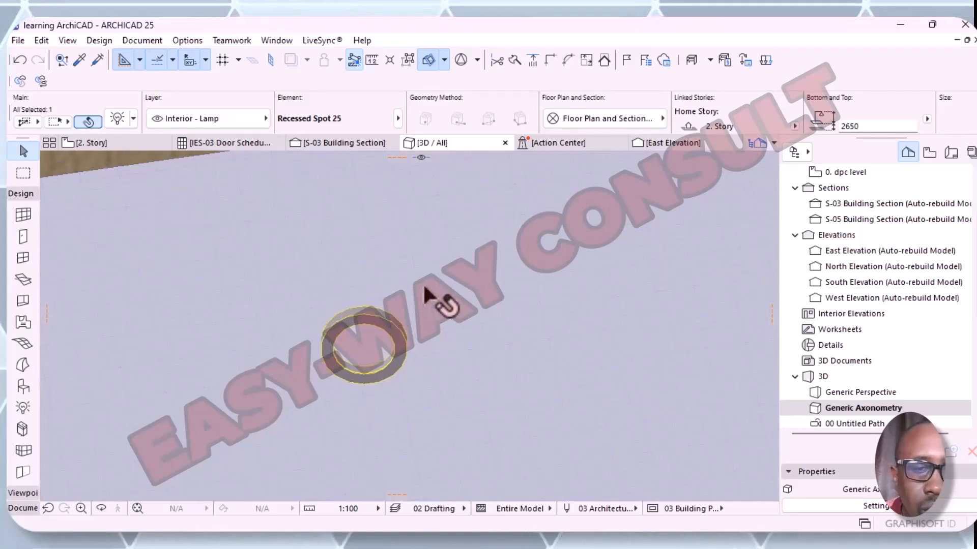
- Inspect the recessed spot's position relative to the sit-out's ceiling, cornice and wall from several angles
middle_click_drag(563, 317, 517, 344)
middle_click_drag(556, 309, 447, 396)
middle_click_drag(539, 279, 503, 286, "shift")
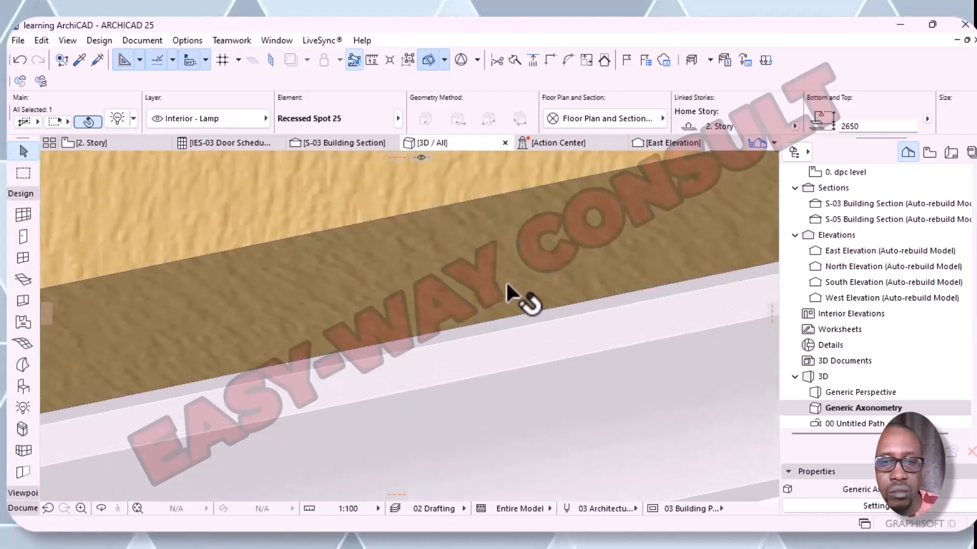
scroll(503, 286, "down", 2)
scroll(510, 278, "up", 5)
scroll(514, 283, "down", 5)
scroll(513, 284, "down", 1)
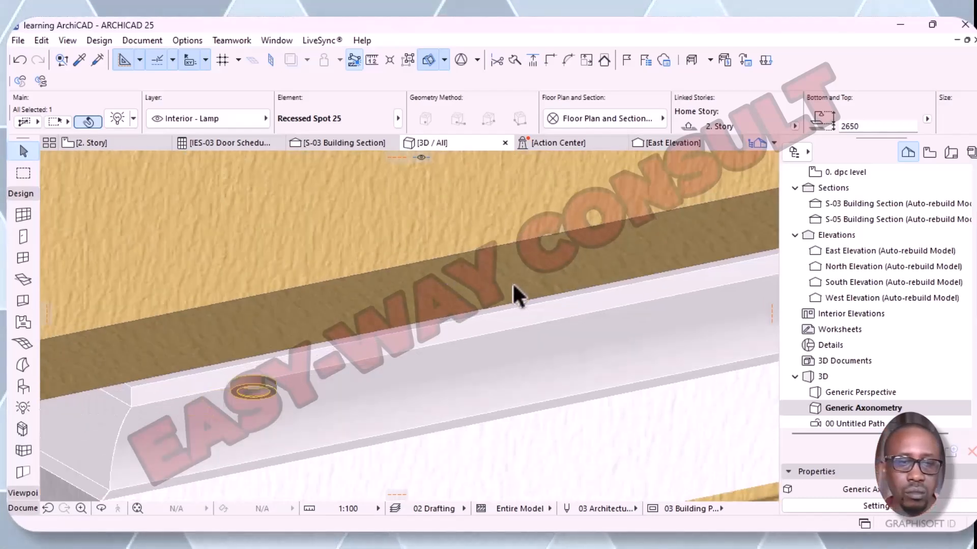
middle_click_drag(523, 306, 552, 162)
scroll(412, 314, "up", 3)
right_click(552, 164)
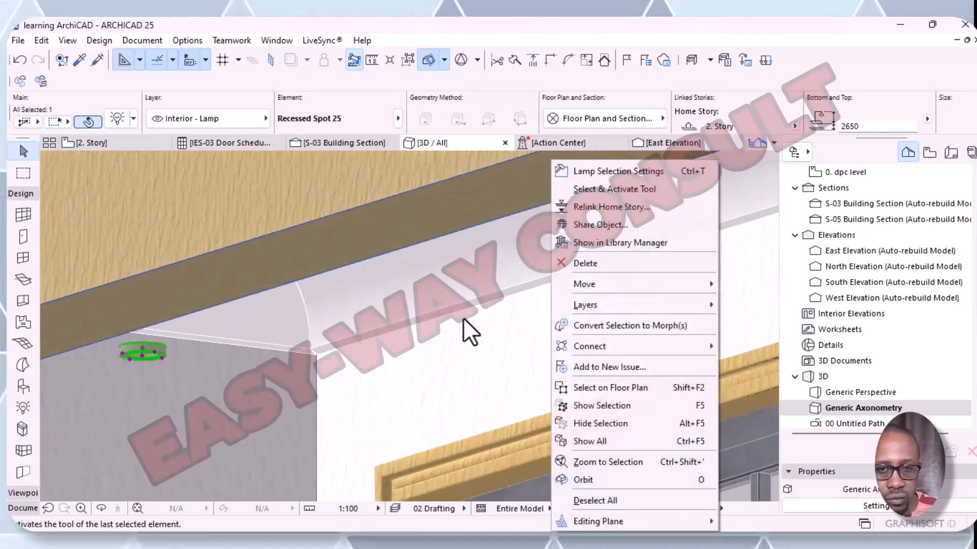
left_click(490, 331)
middle_click_drag(483, 330, 459, 324, "shift")
scroll(440, 323, "up", 5)
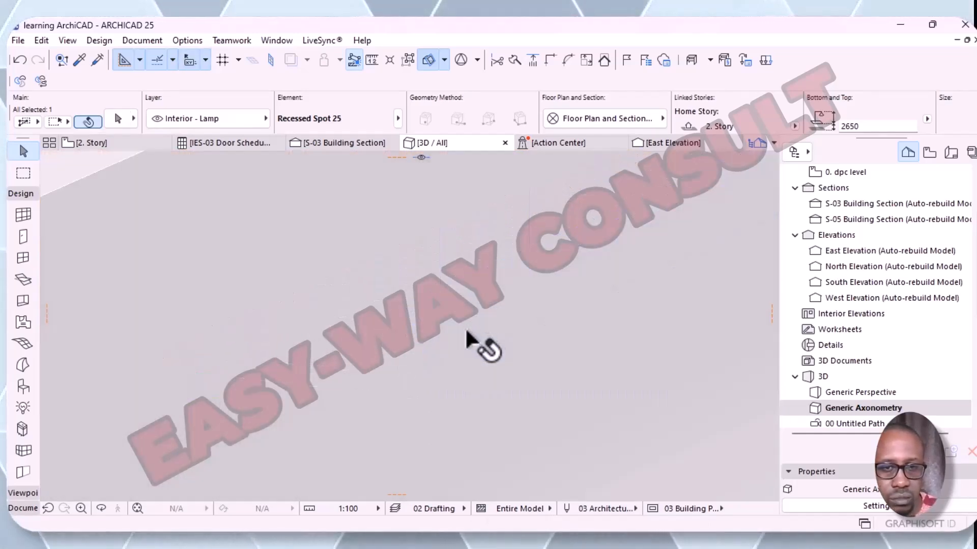
scroll(471, 323, "down", 5)
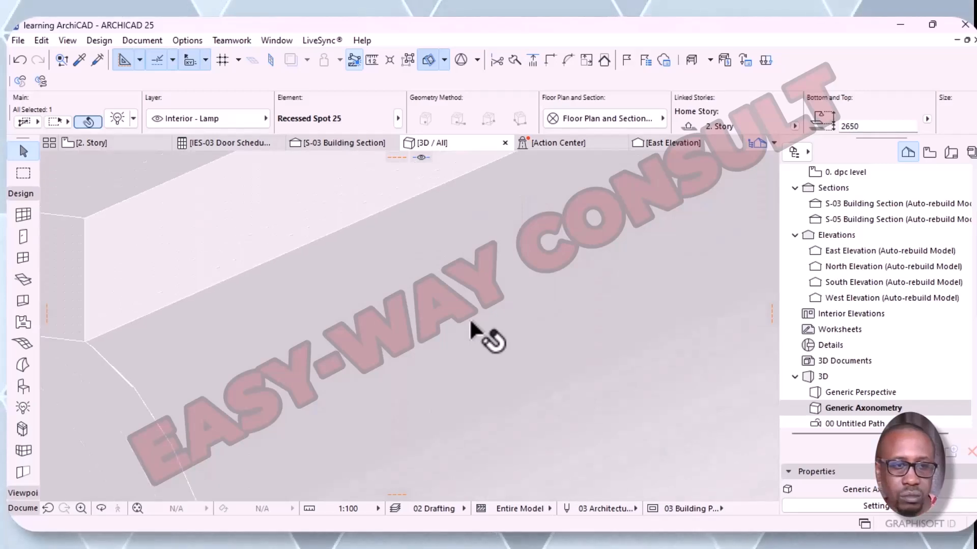
scroll(473, 329, "down", 5)
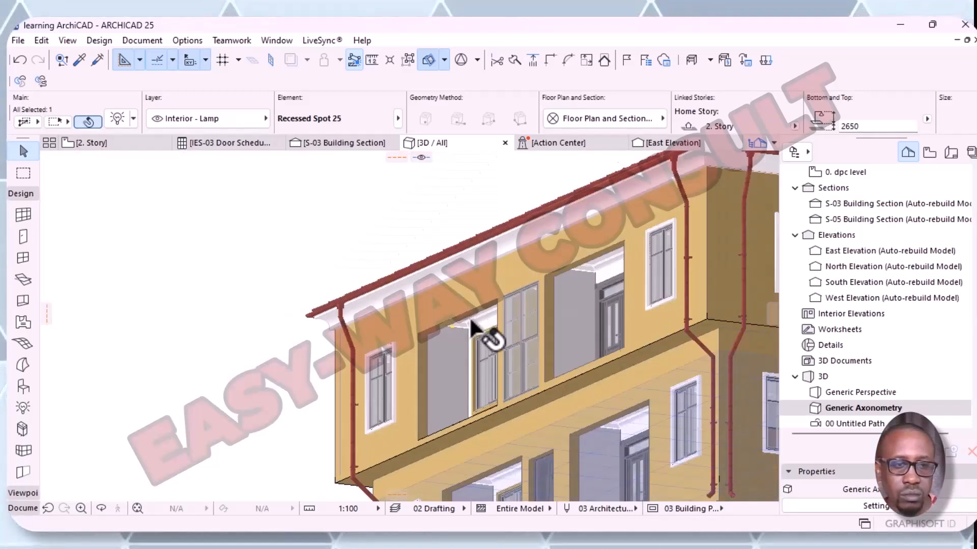
- Set the bottom elevation to Project Zero of the recessed spot beside the sit-out cornice to 8000
scroll(472, 326, "up", 3)
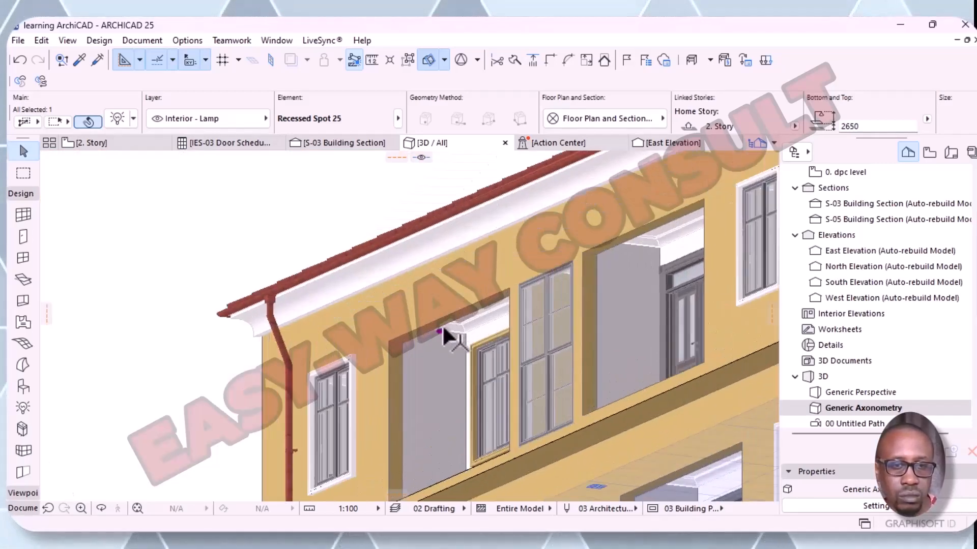
scroll(442, 327, "up", 5)
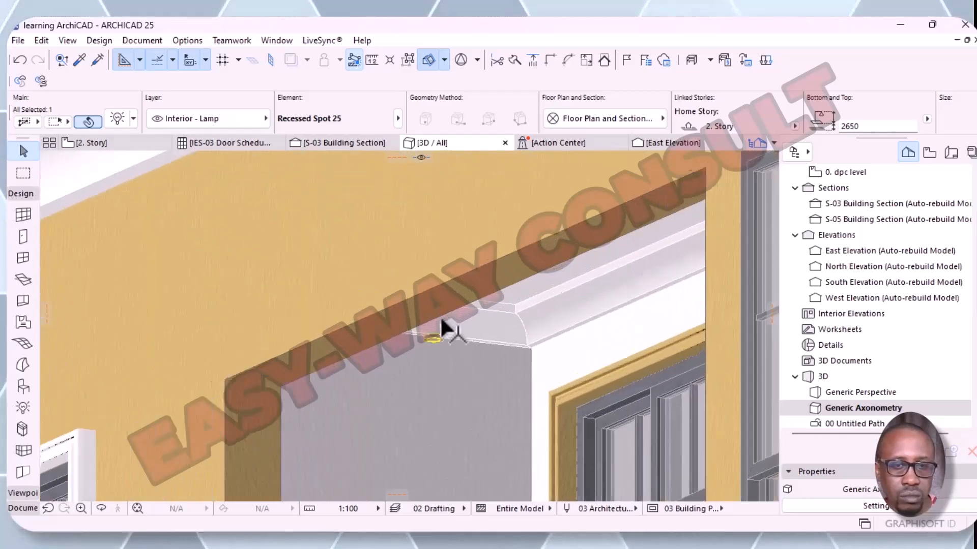
scroll(442, 327, "up", 4)
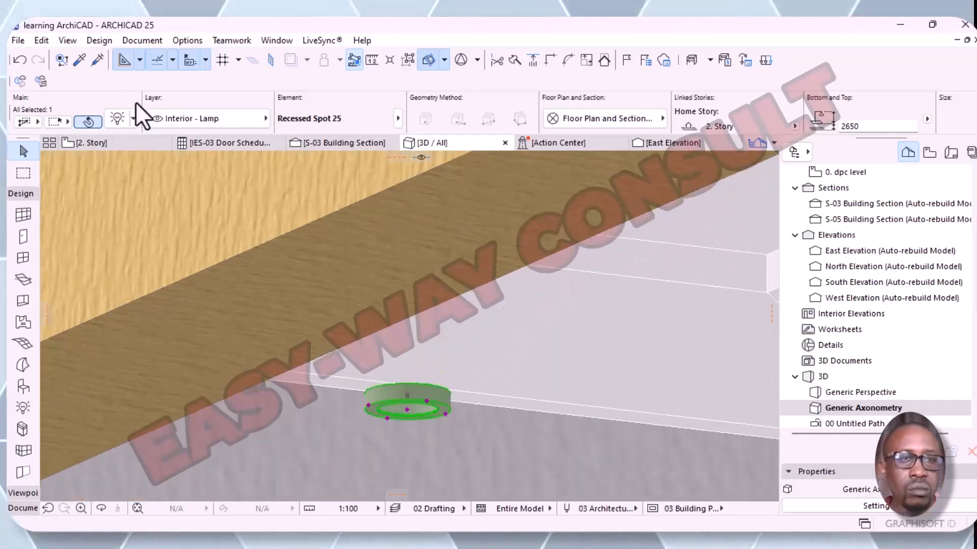
left_click(112, 126)
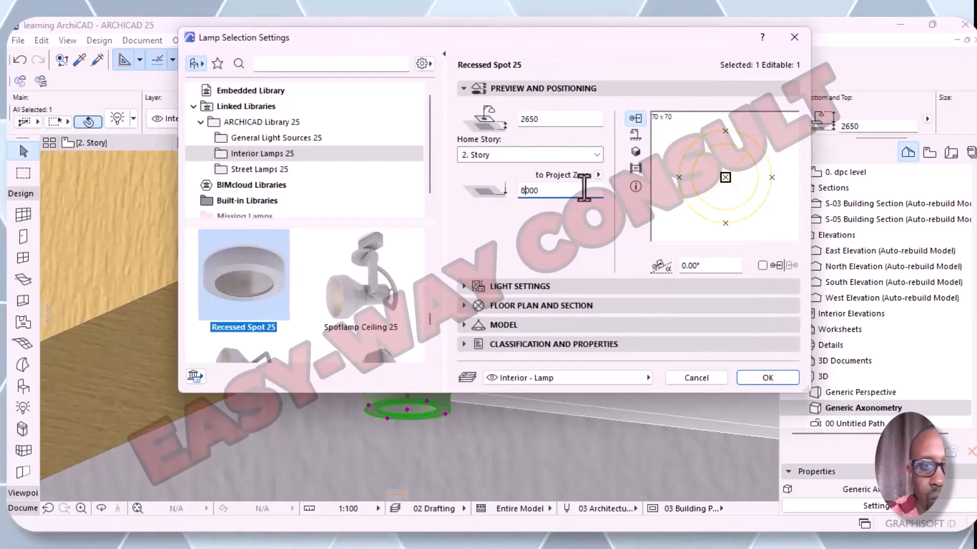
left_click(751, 383)
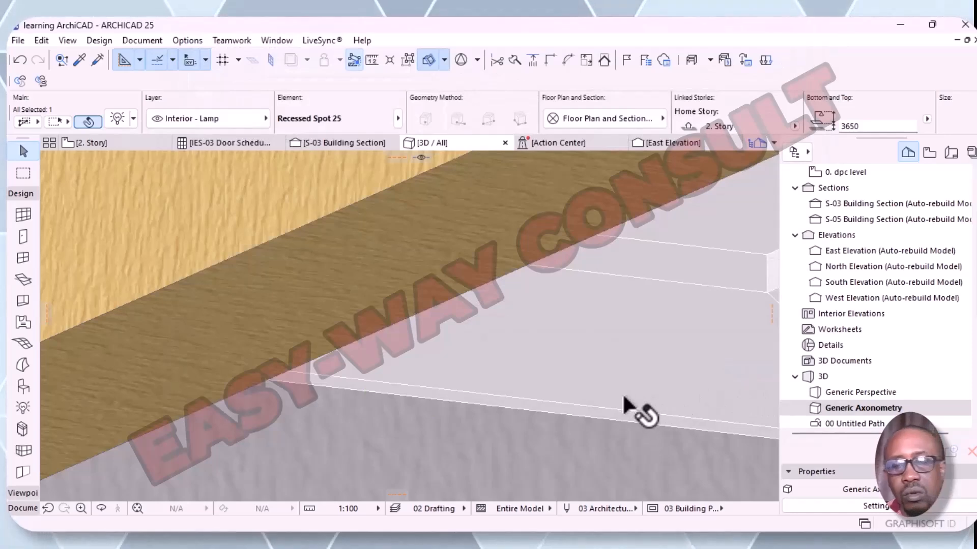
- Examine the sit-out's beam, cornice and ceiling up close and from below to locate the raised recessed spot
scroll(648, 365, "up", 5)
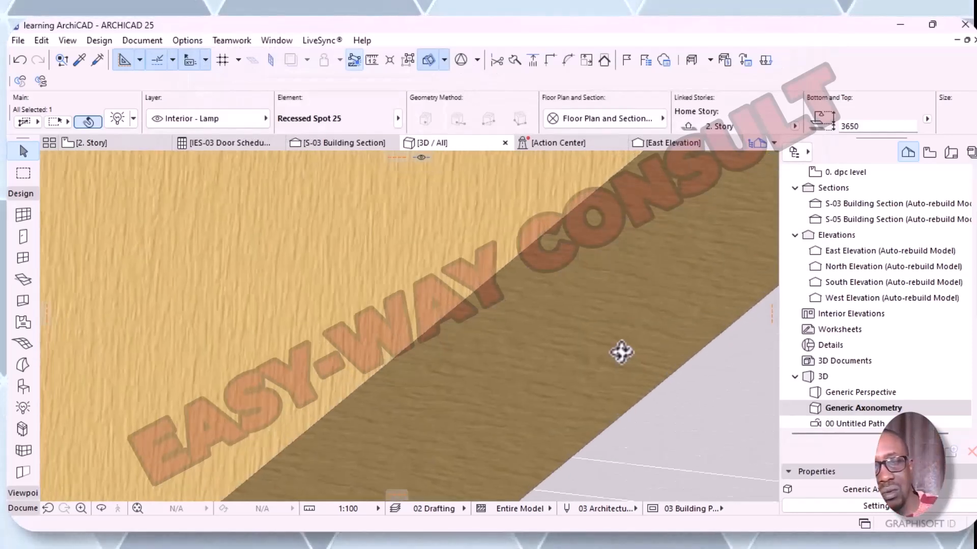
right_click(621, 361)
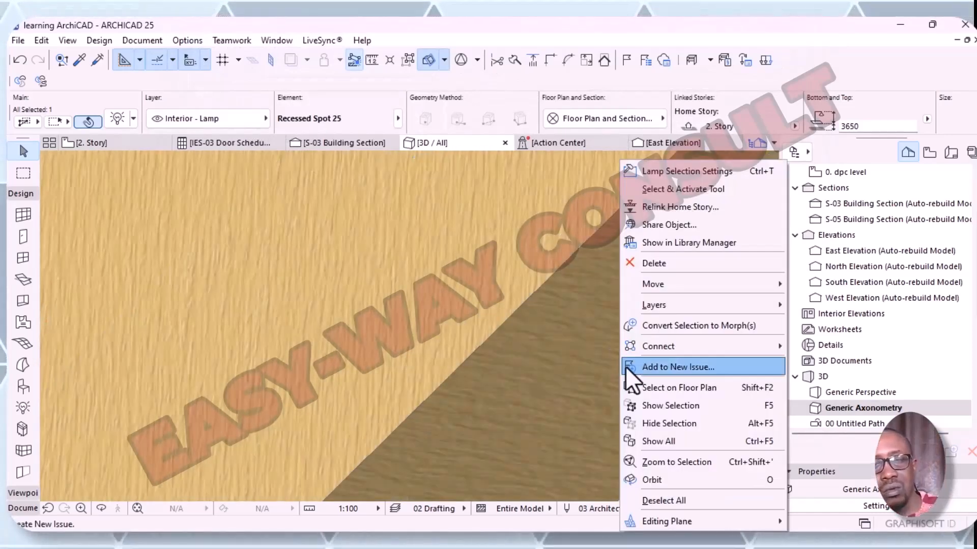
left_click(542, 371)
scroll(539, 369, "down", 2)
scroll(579, 386, "down", 3)
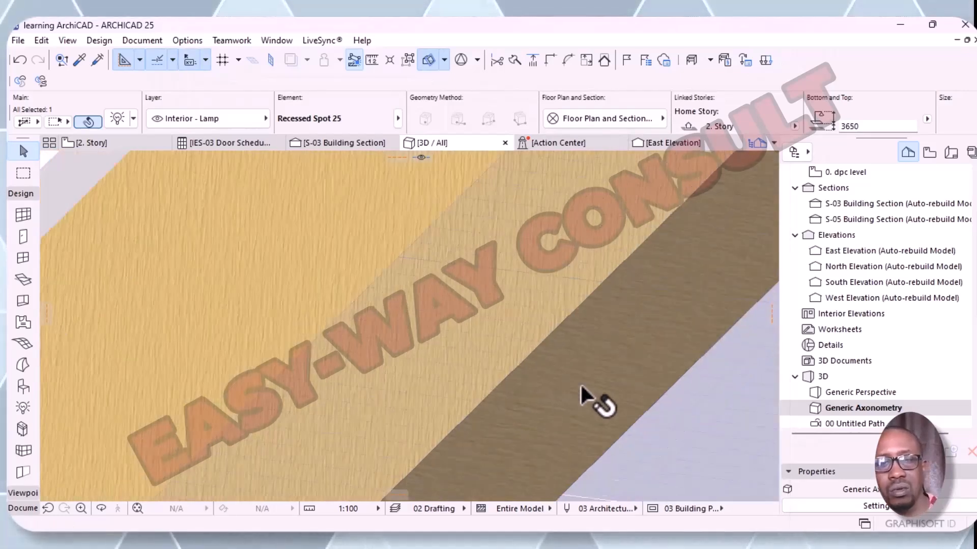
middle_click_drag(646, 388, 431, 327)
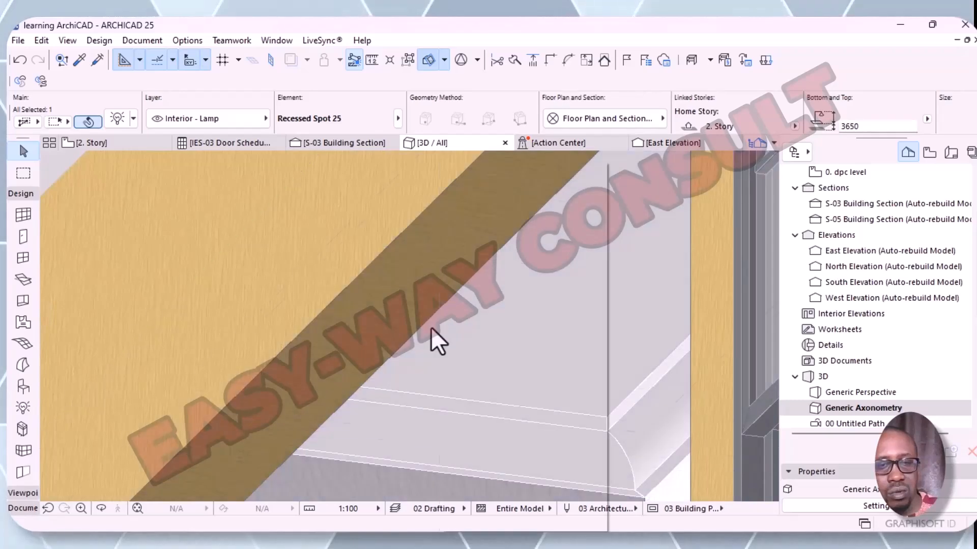
right_click(431, 327)
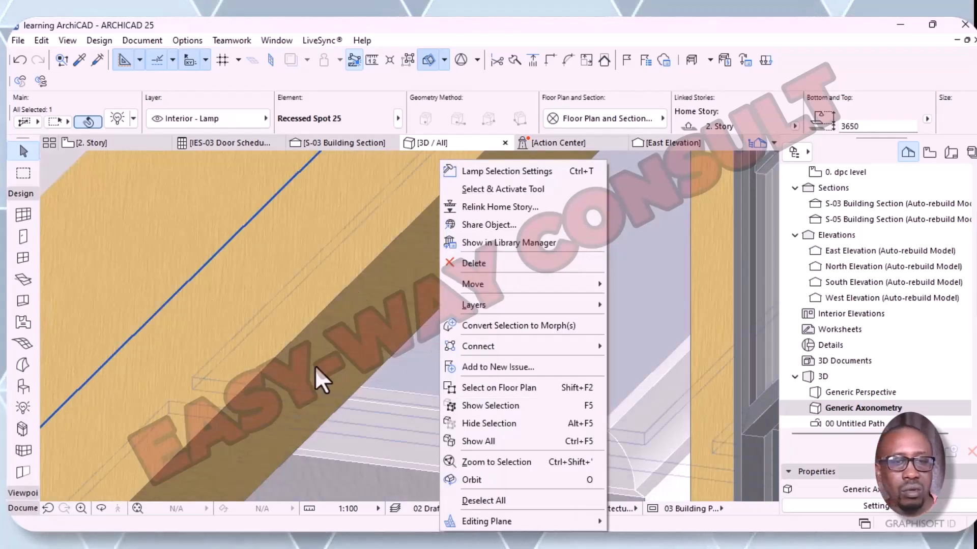
left_click(420, 383)
scroll(444, 379, "down", 2)
scroll(456, 375, "up", 6)
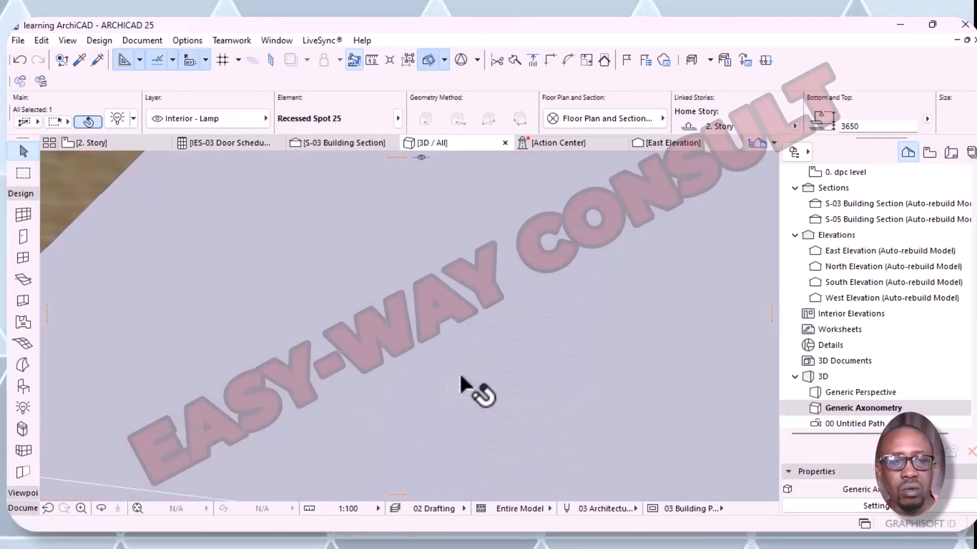
scroll(464, 376, "down", 4)
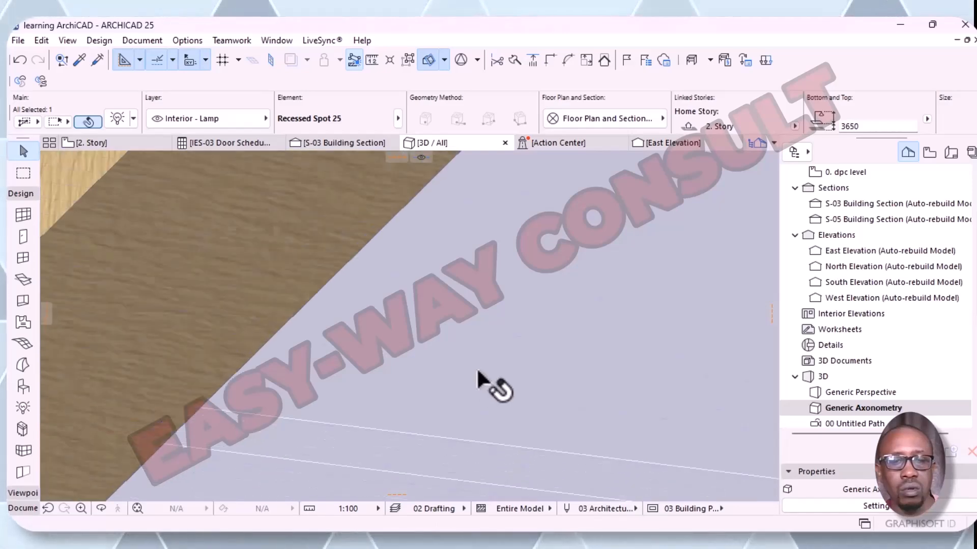
scroll(479, 372, "down", 4)
middle_click_drag(452, 388, 505, 316, "shift")
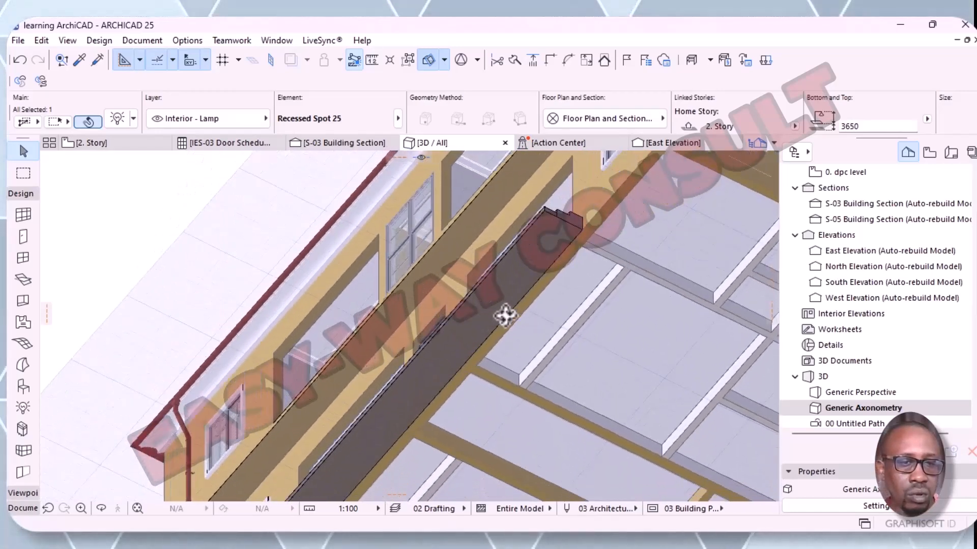
scroll(302, 336, "up", 5)
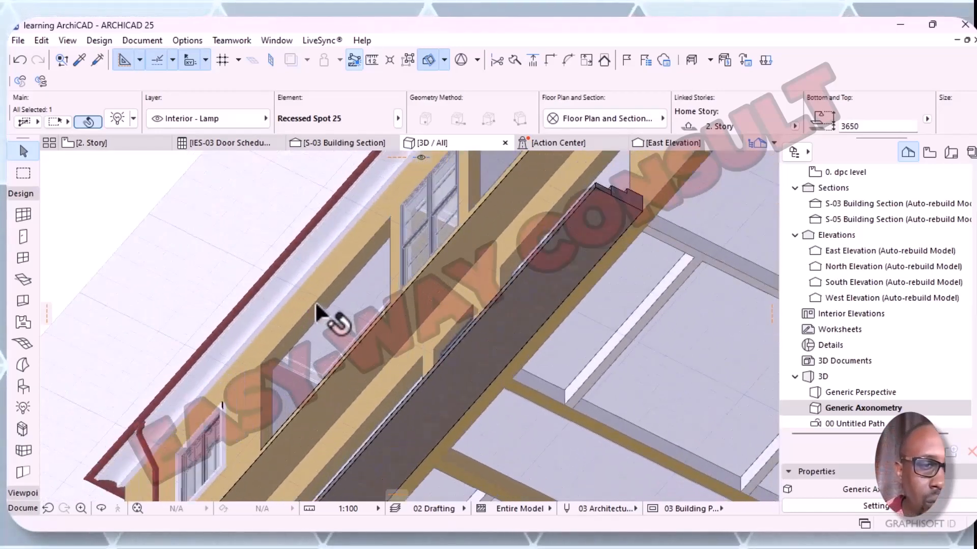
scroll(308, 312, "up", 4)
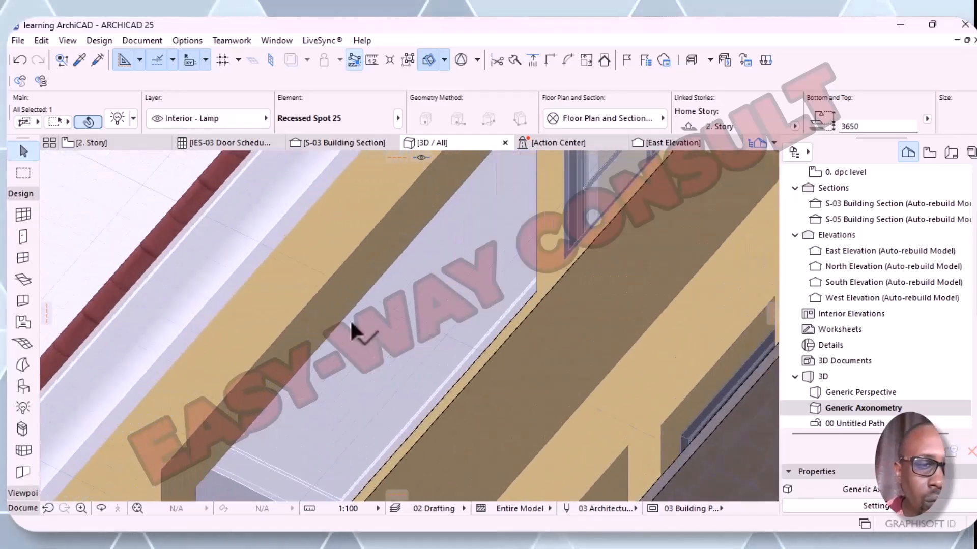
middle_click_drag(456, 351, 408, 359, "shift")
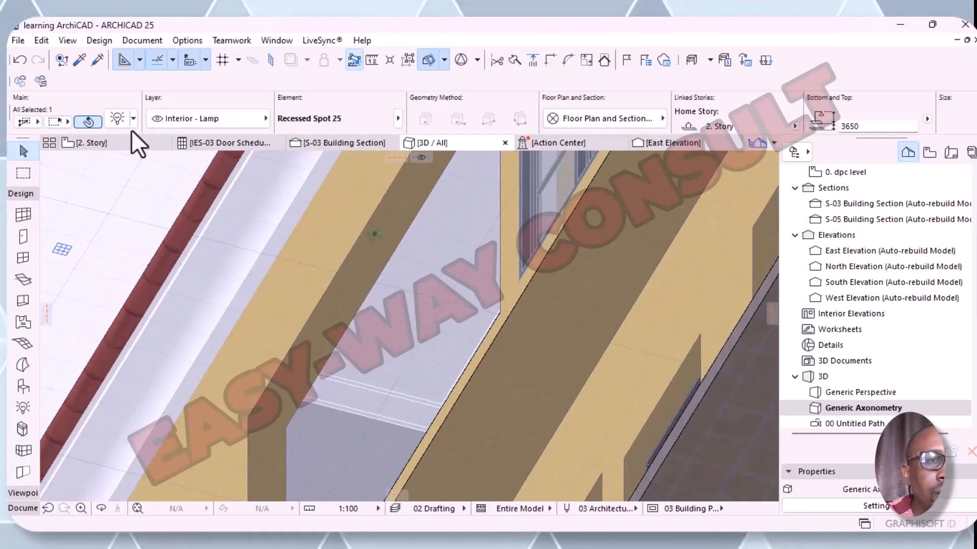
- Set the selected recessed spot's bottom elevation to Project Zero to 7600
left_click(115, 127)
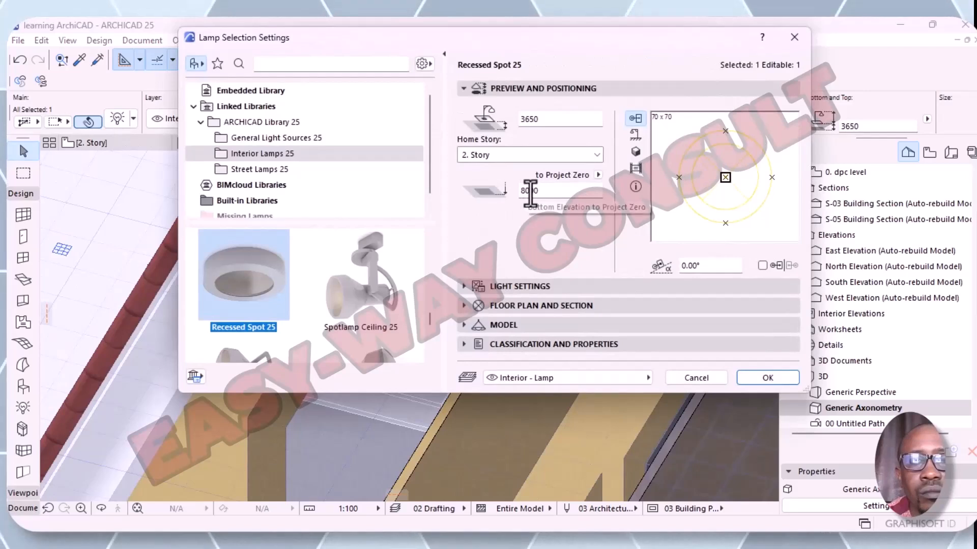
left_click(525, 191)
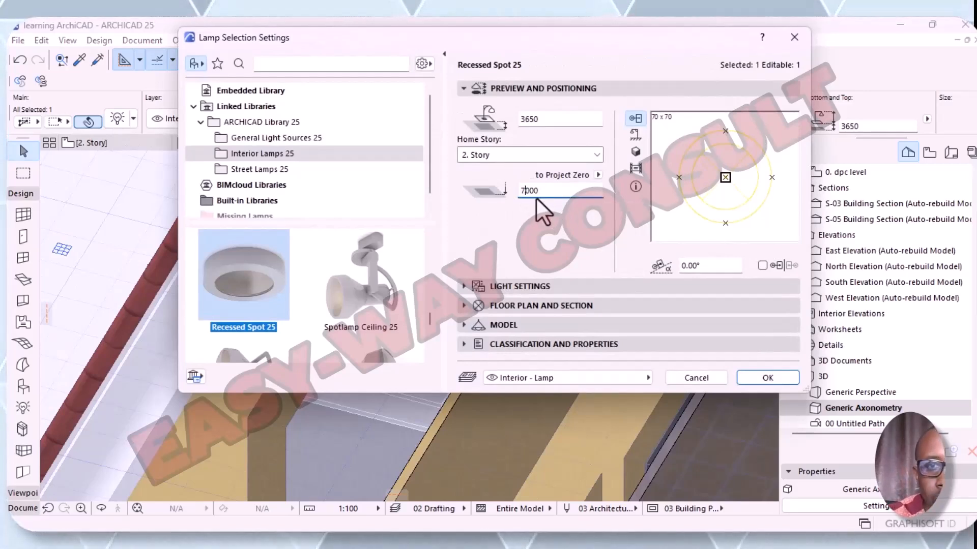
key("BackSpace")
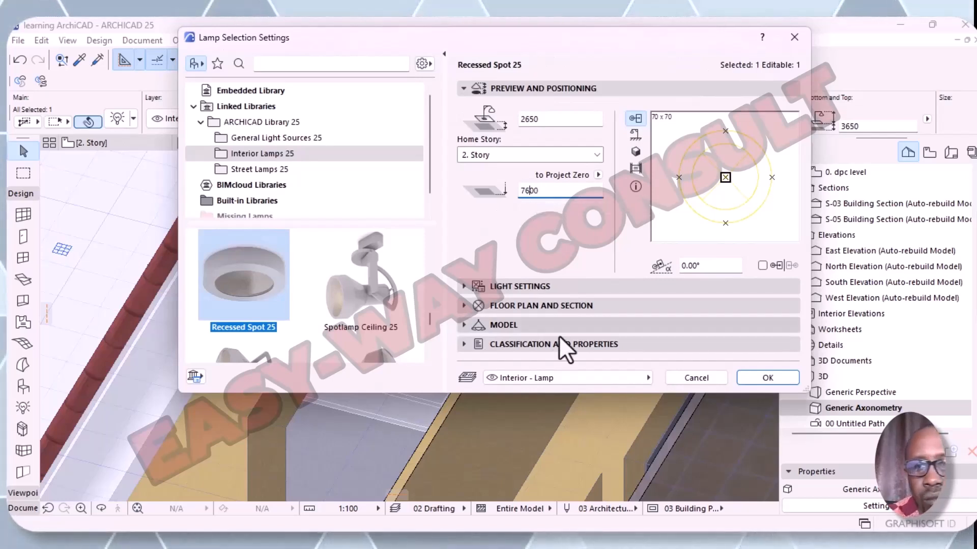
left_click(763, 379)
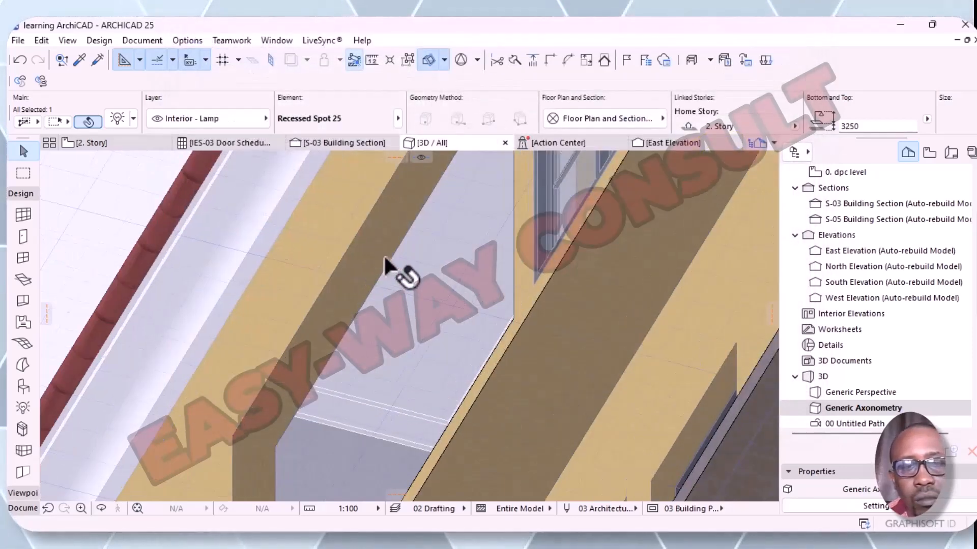
- Examine the sit-out ceiling from below for the recessed spot at its new elevation, and clear the selection
scroll(377, 286, "up", 2)
scroll(385, 292, "up", 3)
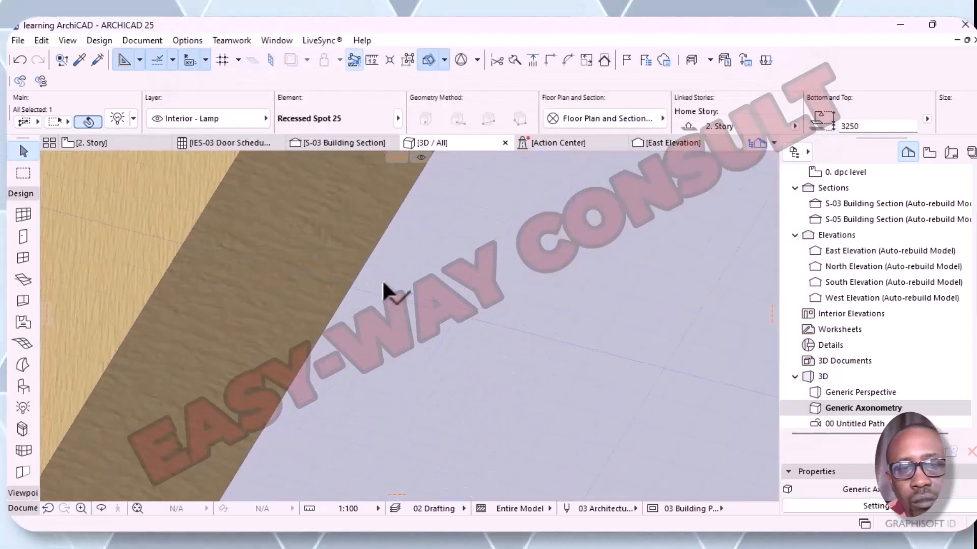
middle_click_drag(477, 279, 443, 299, "shift")
middle_click_drag(514, 299, 496, 419, "shift")
right_click(460, 463)
key("Escape")
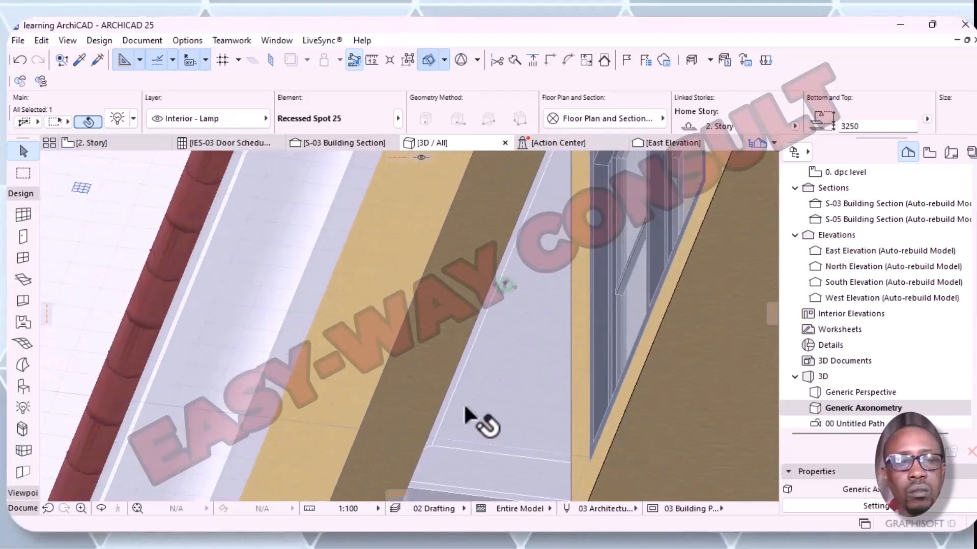
left_click(96, 230)
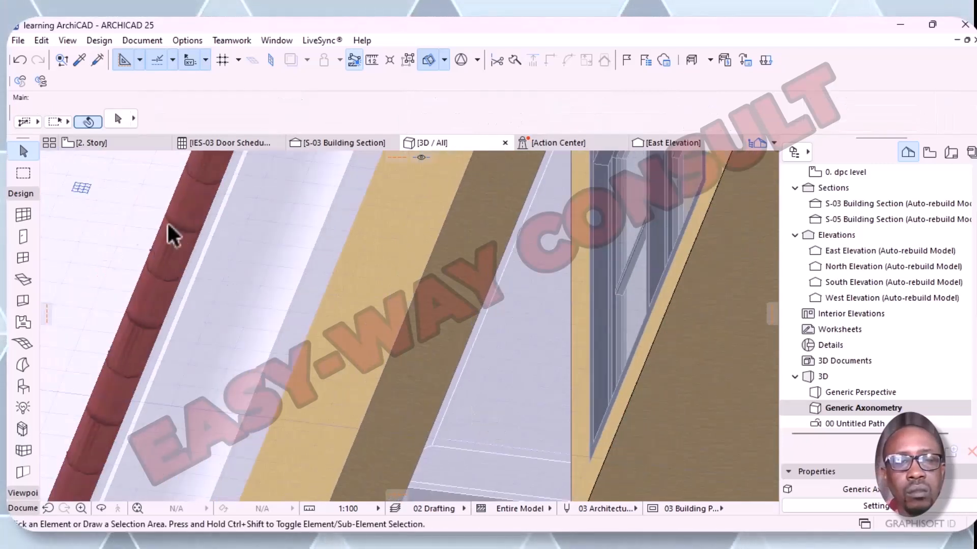
middle_click_drag(586, 304, 514, 294, "shift")
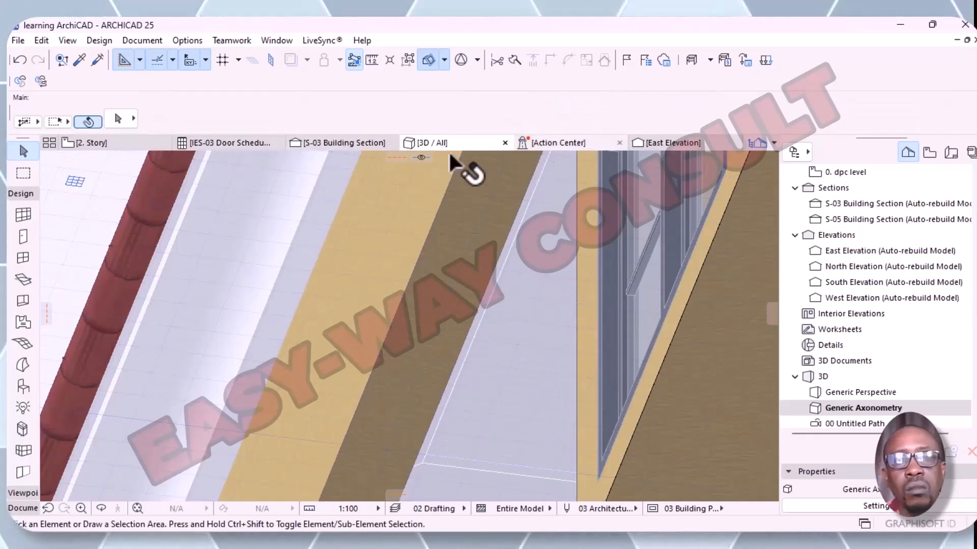
- On the 2. Story floor plan, set the recessed spot's bottom elevation to Project Zero to 7300
left_click(109, 144)
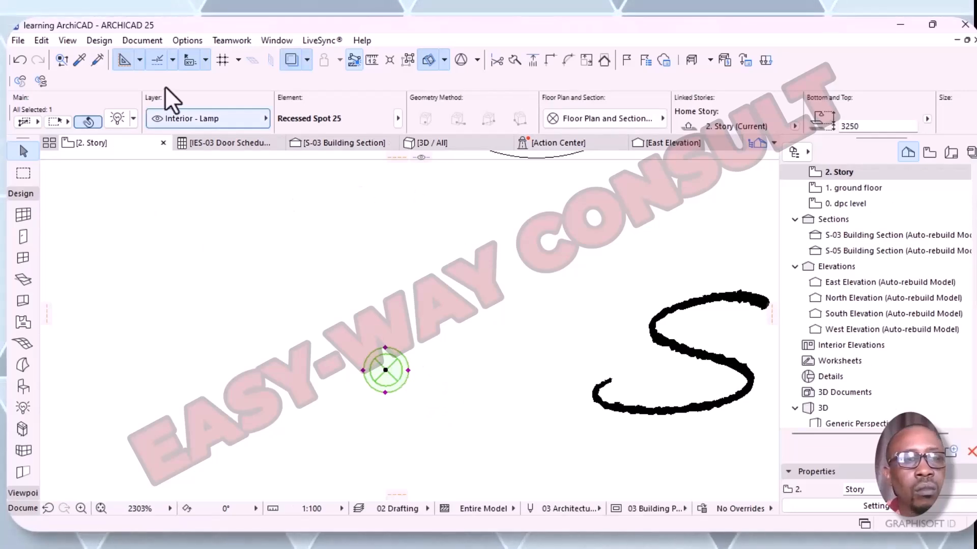
left_click(117, 122)
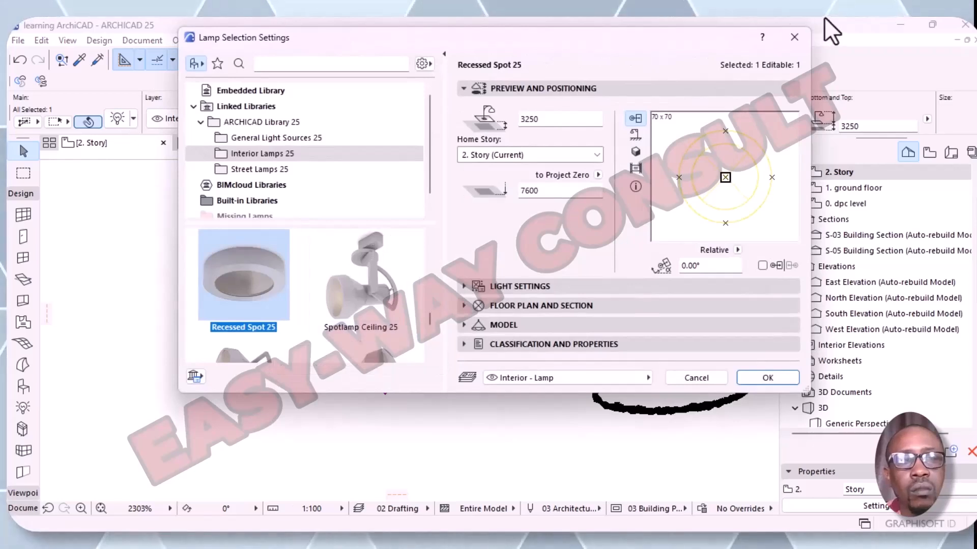
left_click(530, 191)
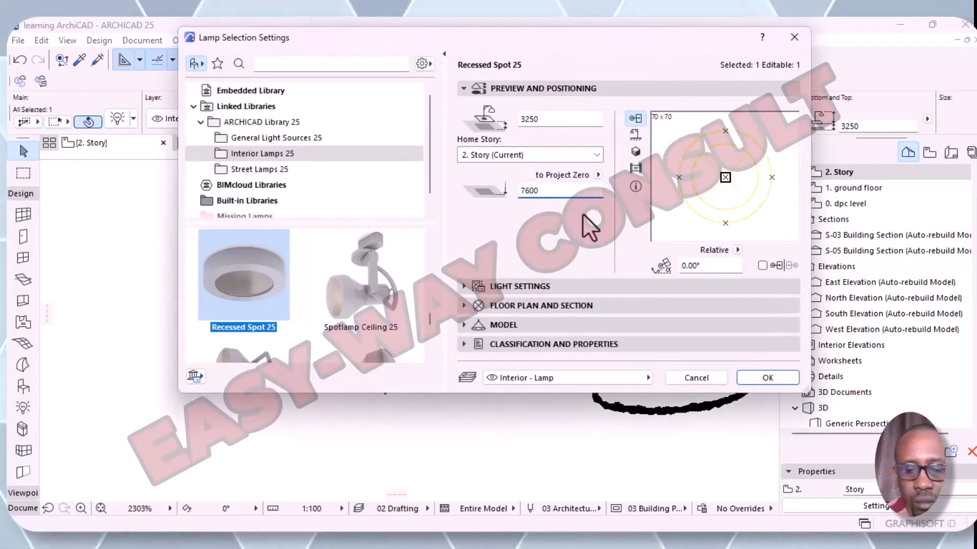
key("BackSpace")
type("3")
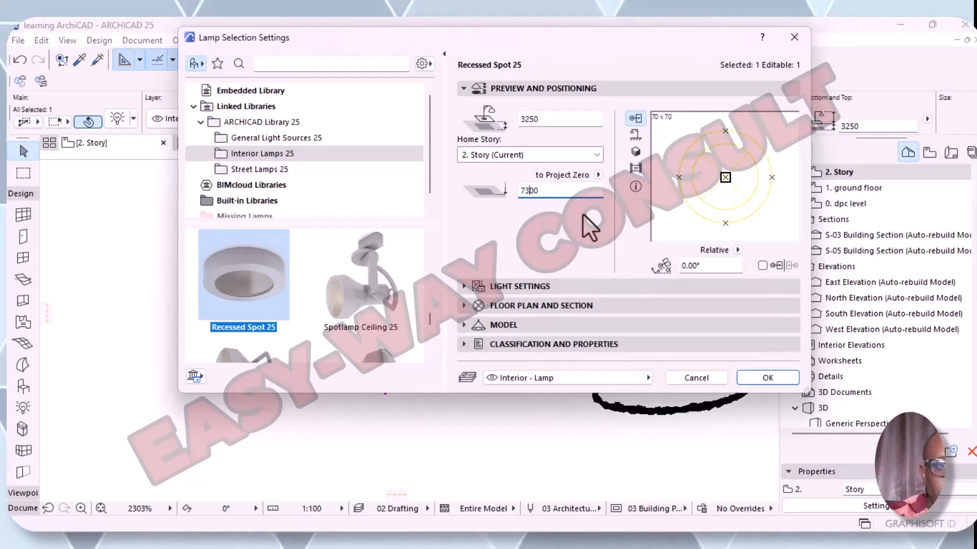
left_click(744, 380)
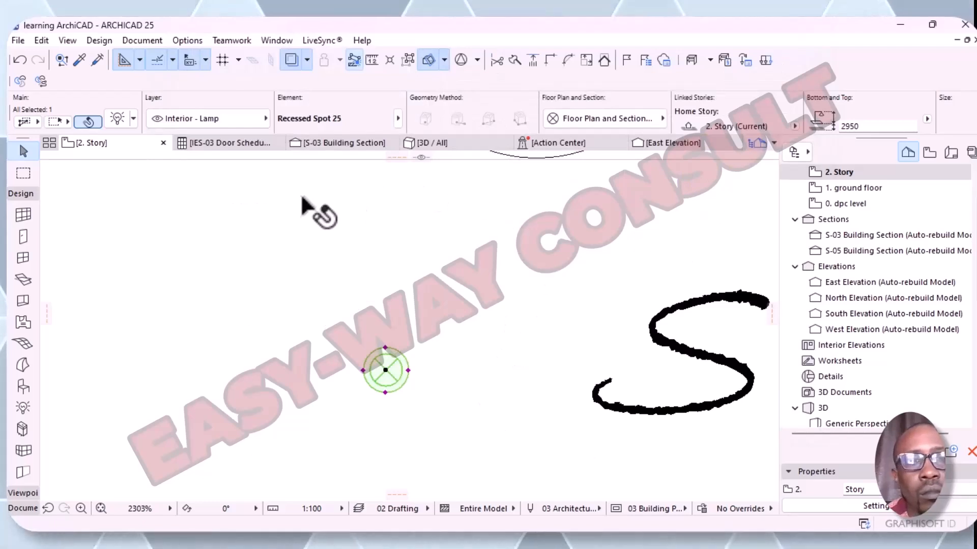
- Return to the 3D view and check the recessed spot up close against the sit-out's ceiling slab
left_click(433, 145)
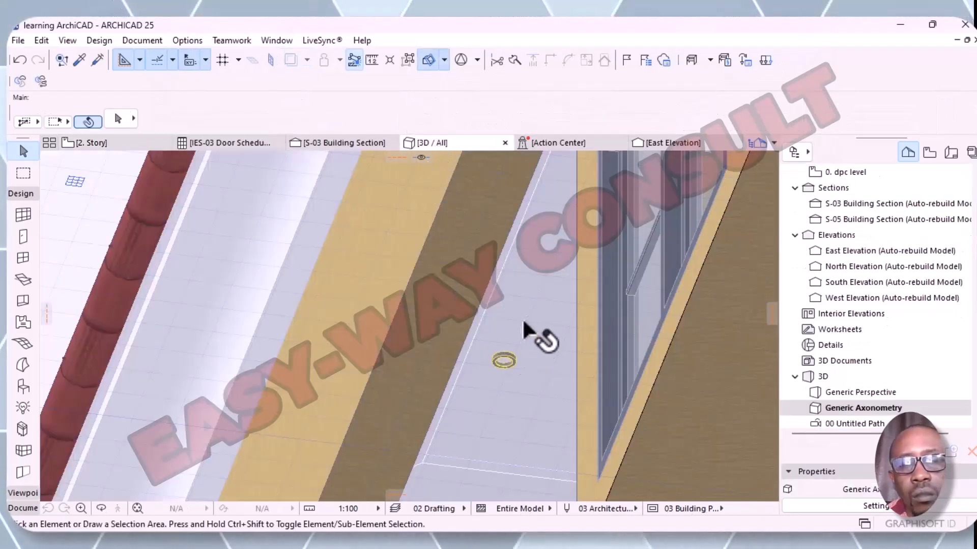
left_click(543, 313)
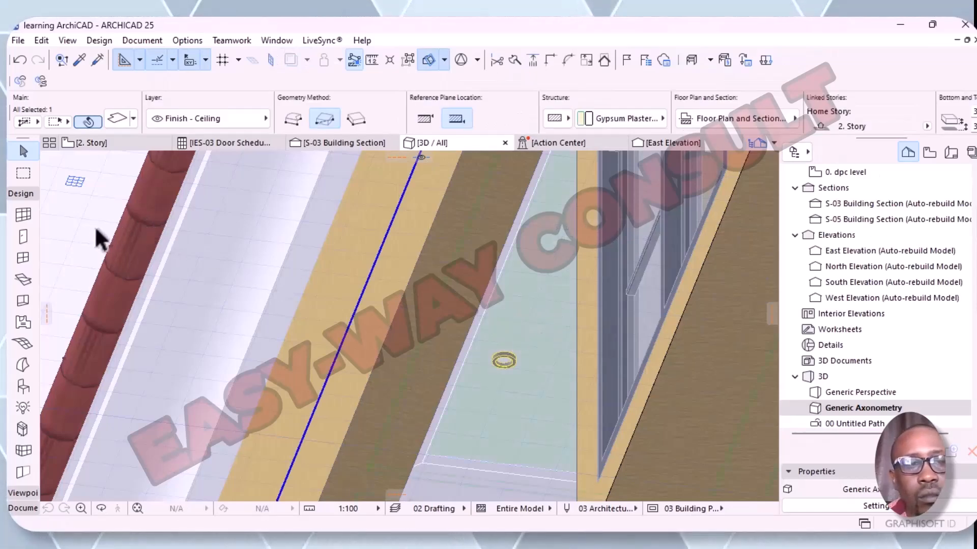
key("Escape")
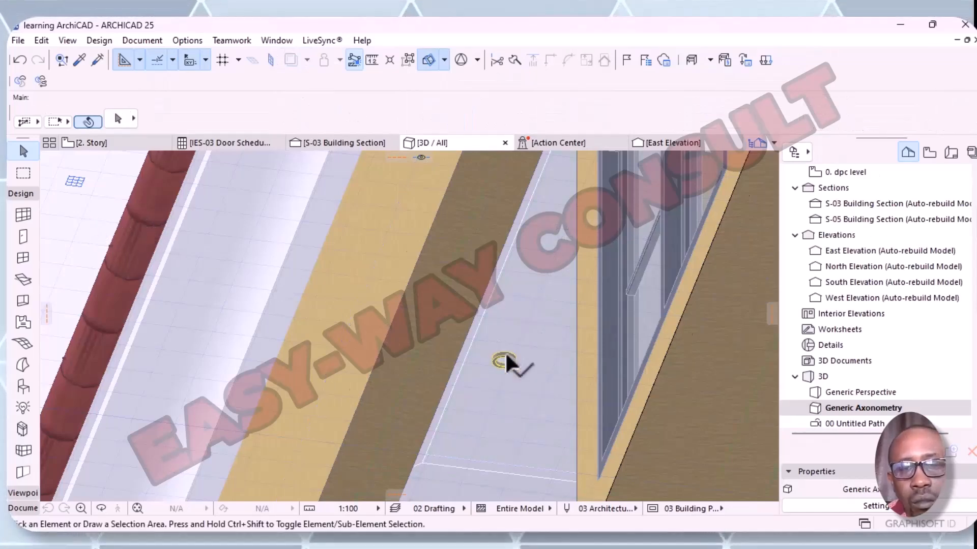
scroll(503, 354, "up", 2)
scroll(503, 355, "up", 4)
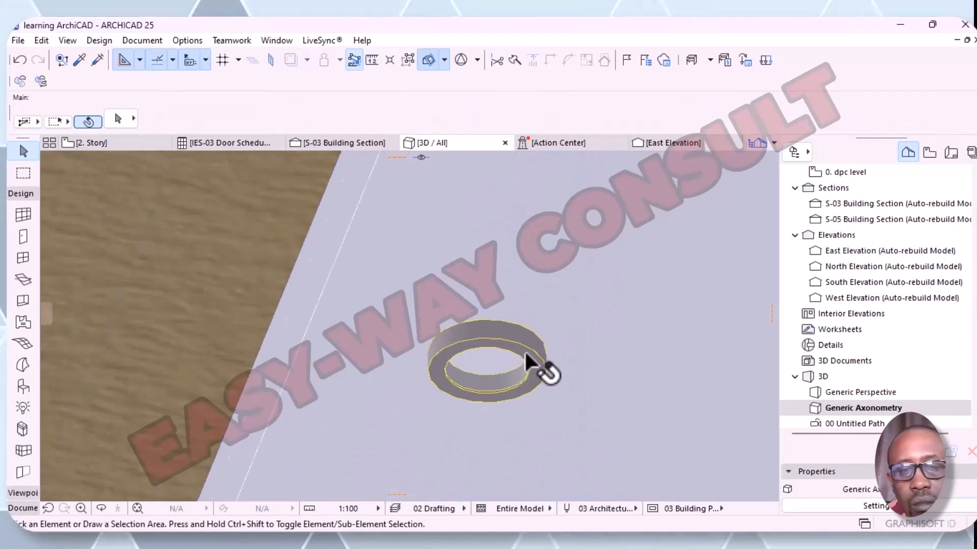
scroll(532, 353, "down", 1)
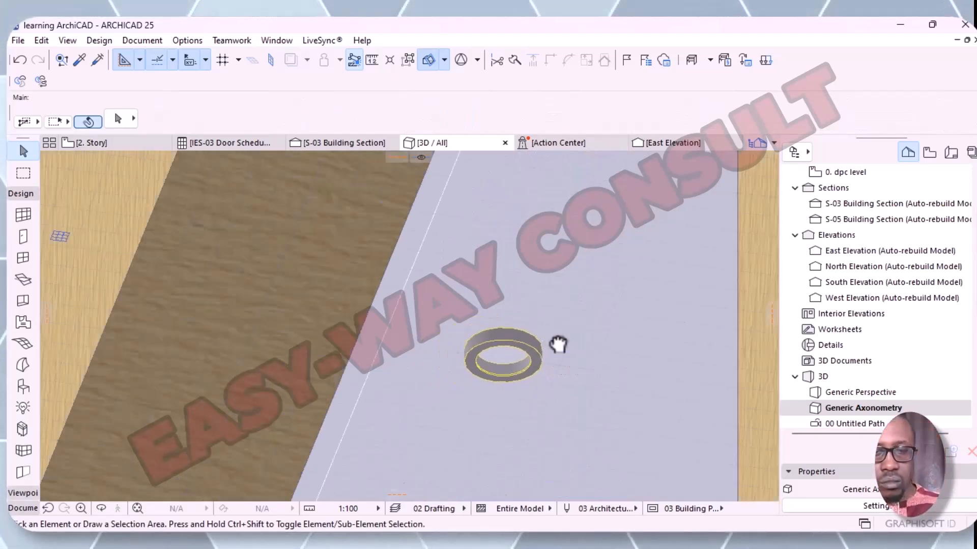
right_click(554, 349)
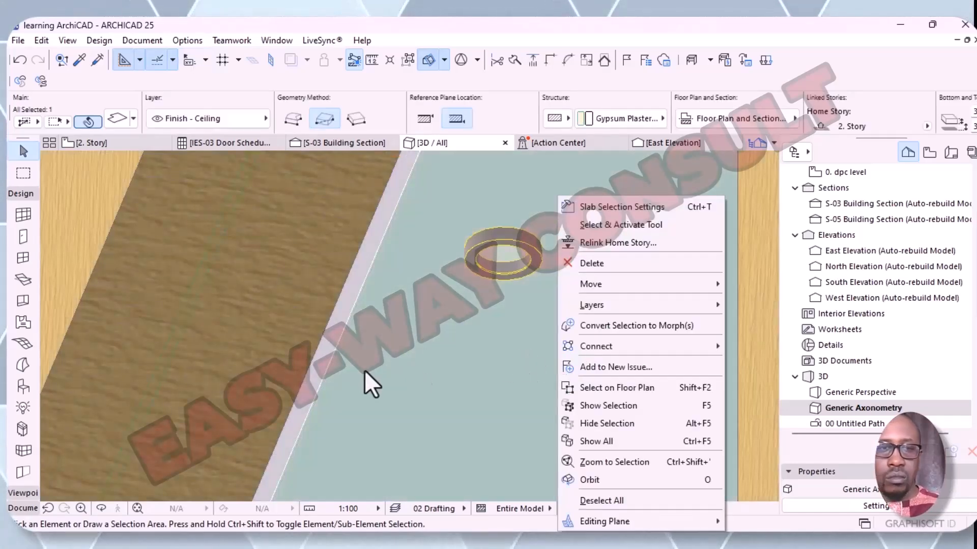
left_click(505, 344)
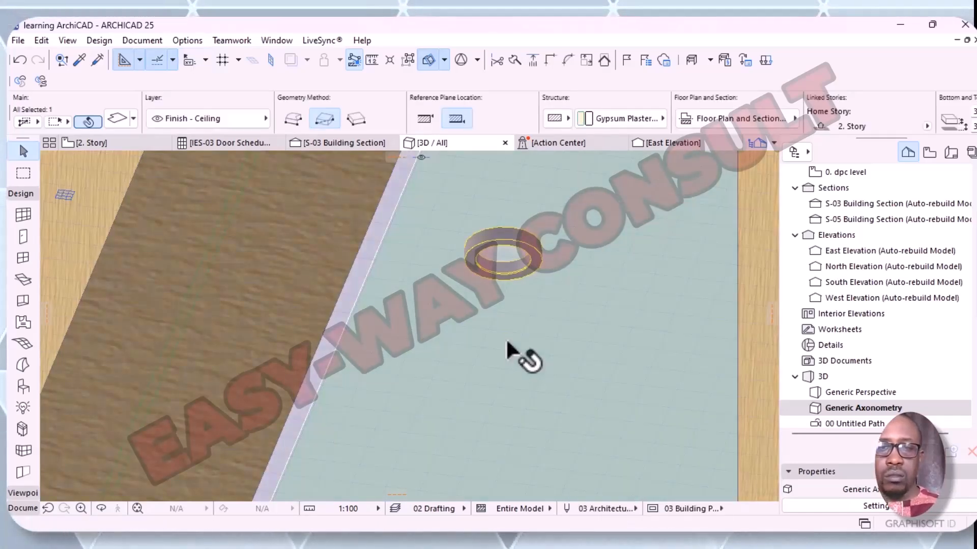
- Inspect the recessed spot's position under the sit-out ceiling from wider angles outside the building
scroll(514, 338, "down", 3)
middle_click_drag(534, 334, 523, 339, "shift")
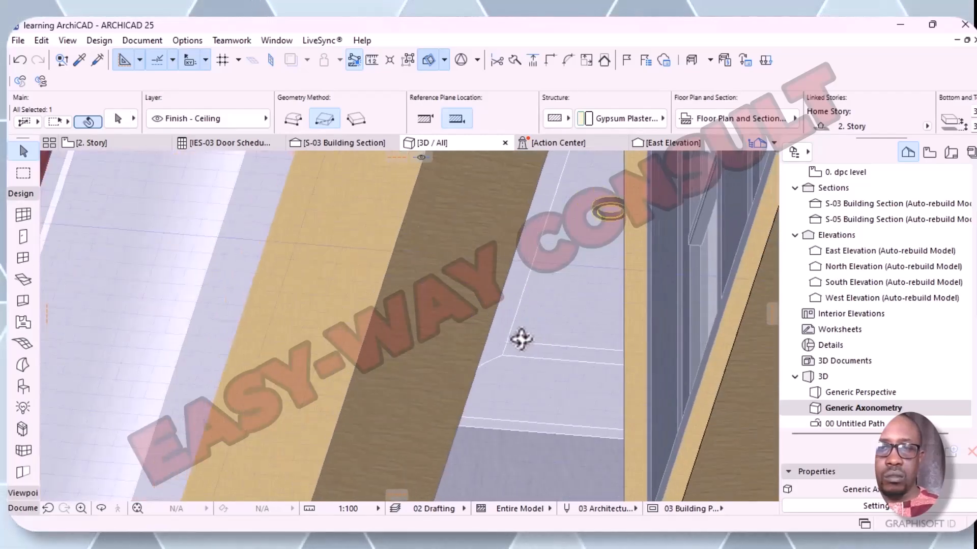
scroll(538, 316, "down", 2)
scroll(540, 313, "down", 2)
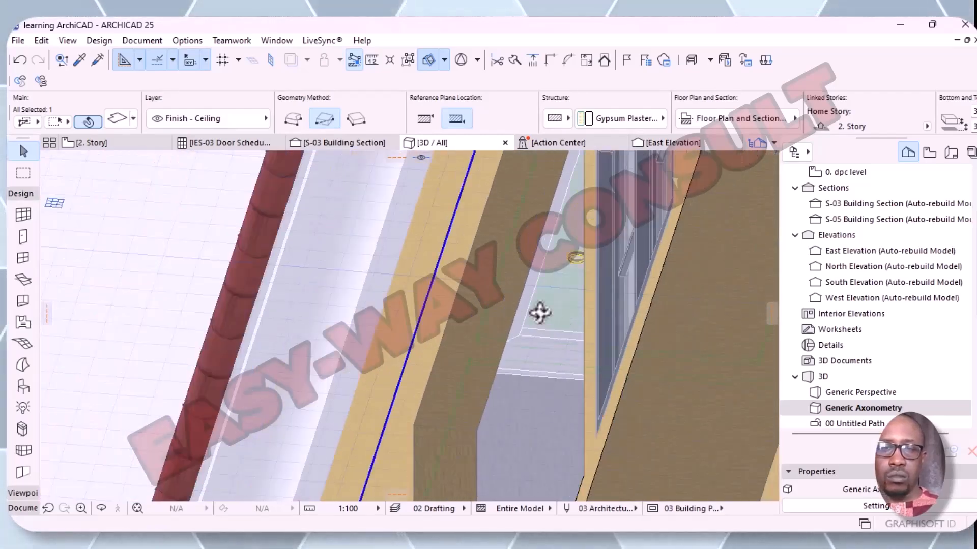
middle_click_drag(539, 308, 549, 333, "shift")
scroll(551, 327, "up", 3)
scroll(555, 316, "down", 4)
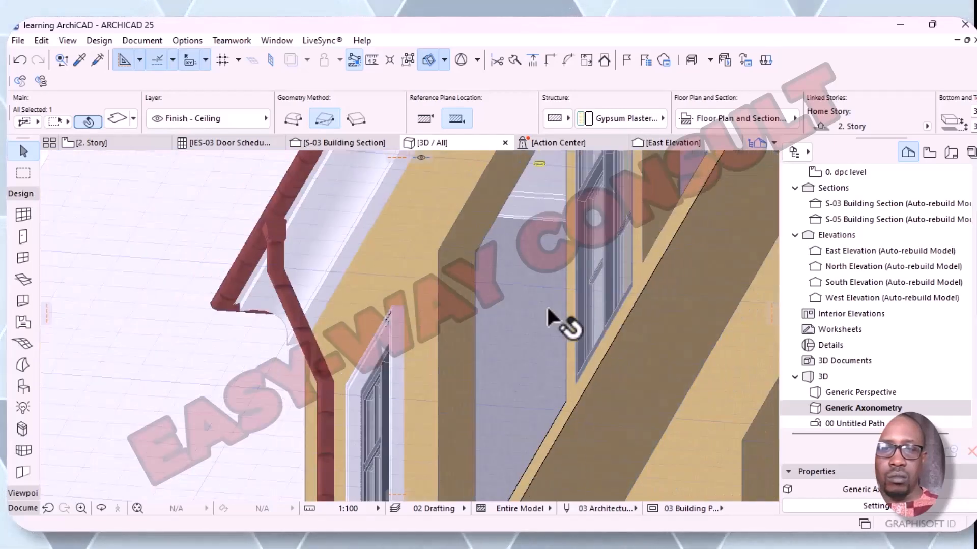
middle_click_drag(546, 308, 518, 308)
scroll(517, 300, "up", 4)
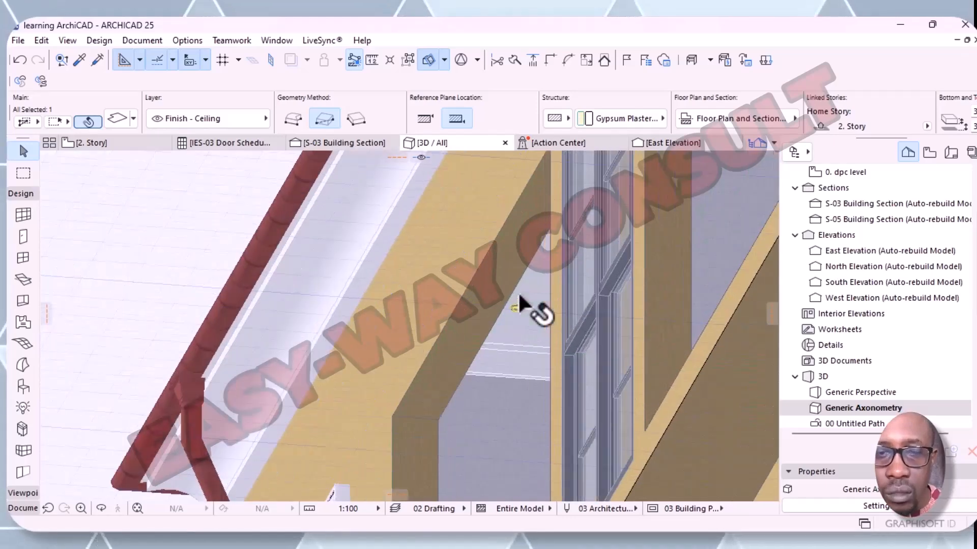
- Select the sit-out ceiling slab and check its thickness and elevation to Project Zero in the slab settings
scroll(528, 314, "down", 4)
scroll(527, 311, "up", 5)
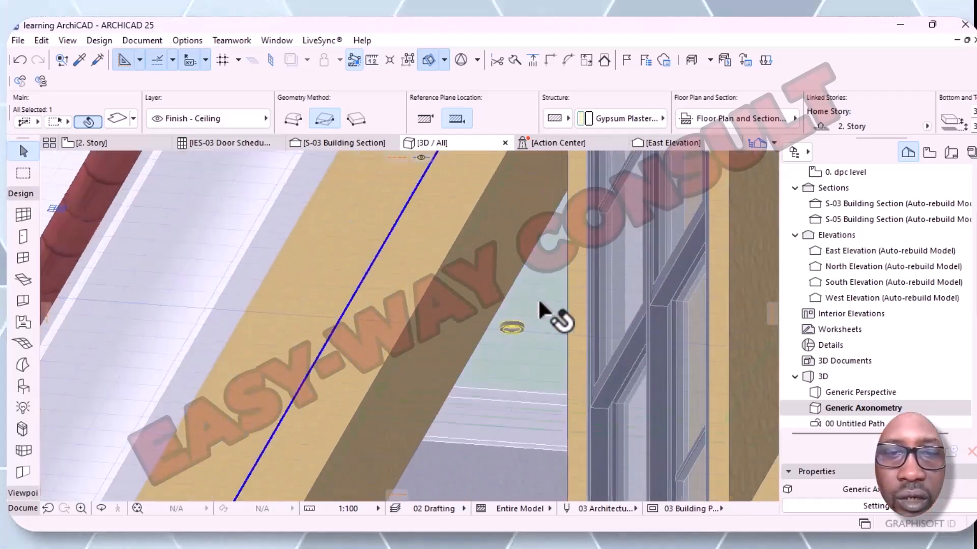
left_click(537, 301)
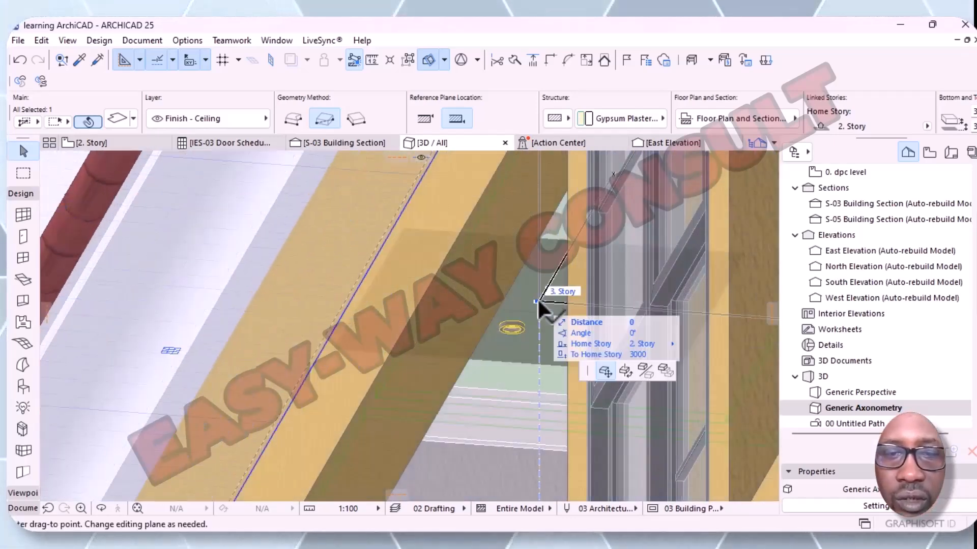
key("Escape")
key("Escape")
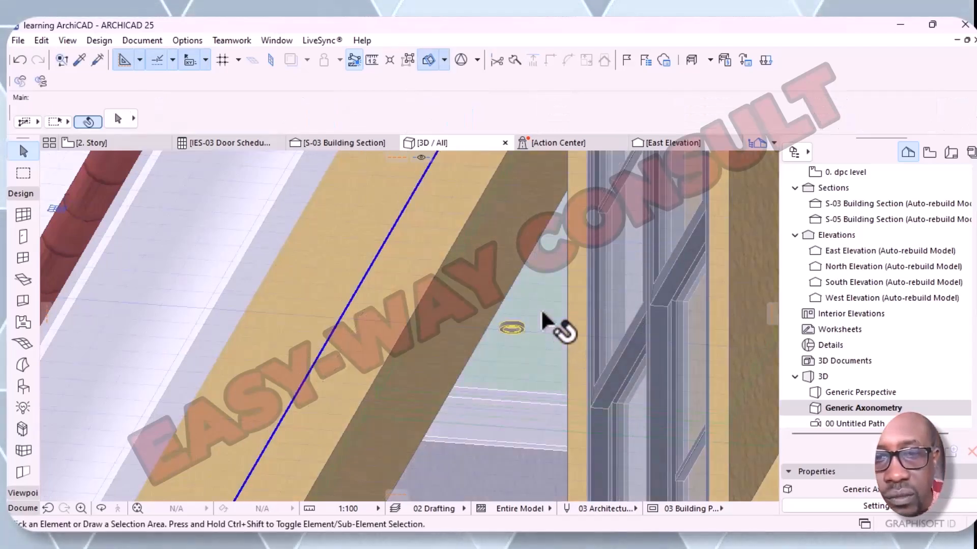
left_click(543, 321)
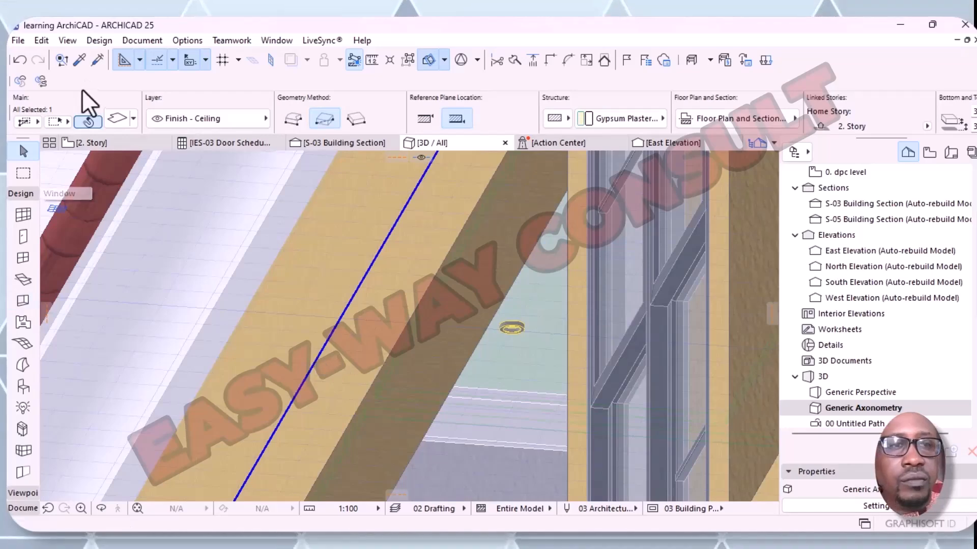
left_click(116, 119)
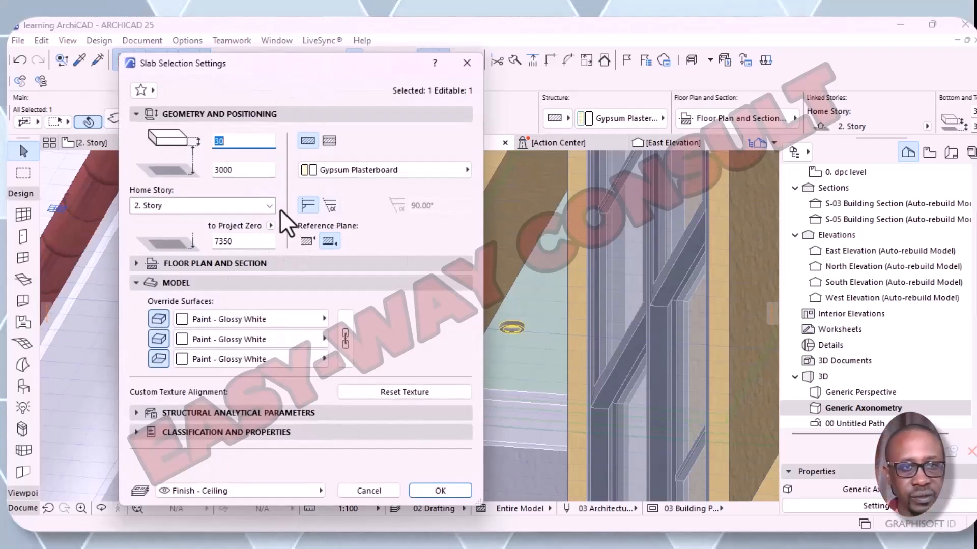
left_click(423, 488)
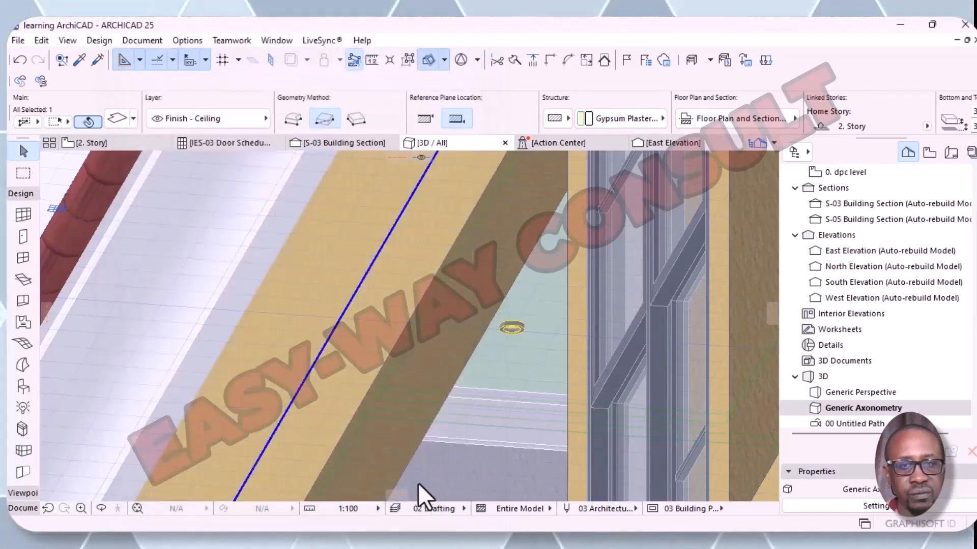
- Set the recessed spot's bottom elevation to Project Zero to 7350 and check it close up against the ceiling
left_click(511, 326)
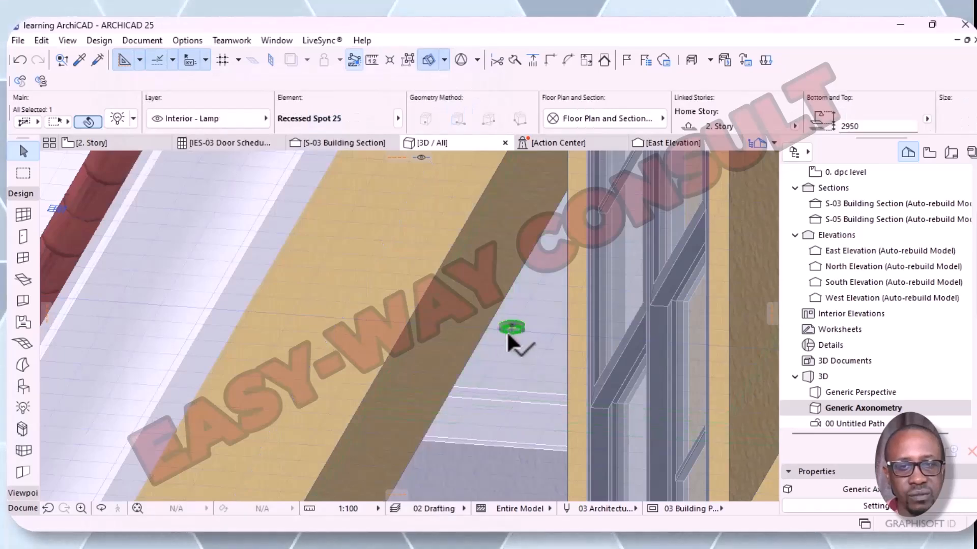
left_click(116, 120)
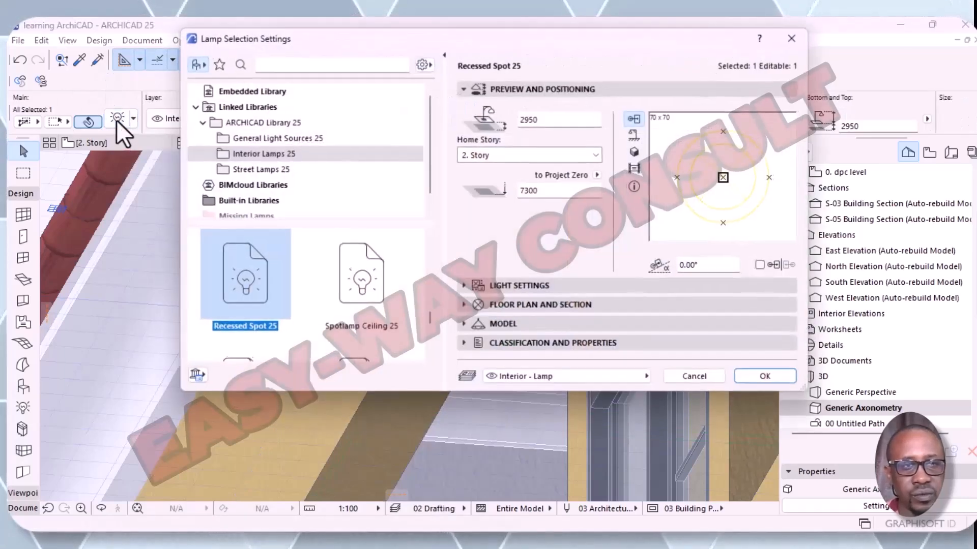
left_click(533, 192)
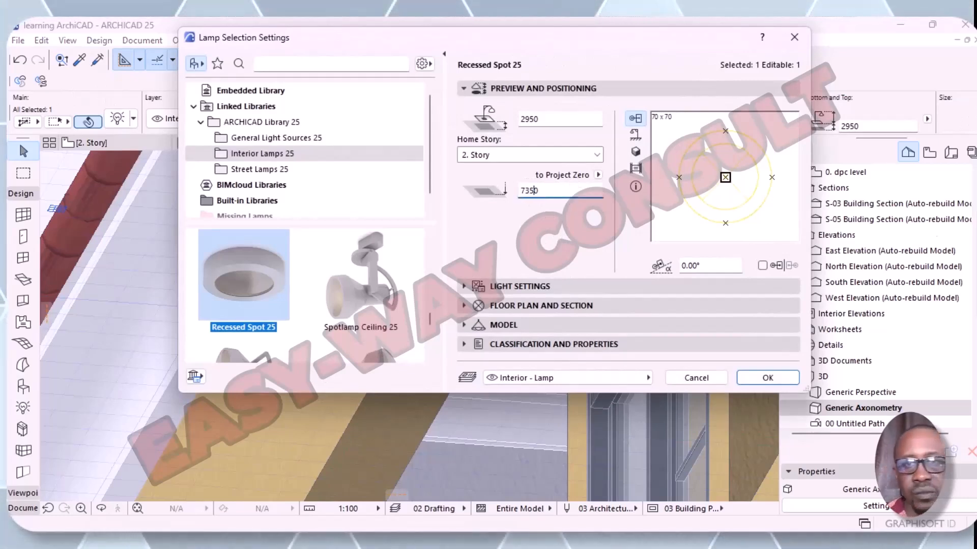
left_click(765, 382)
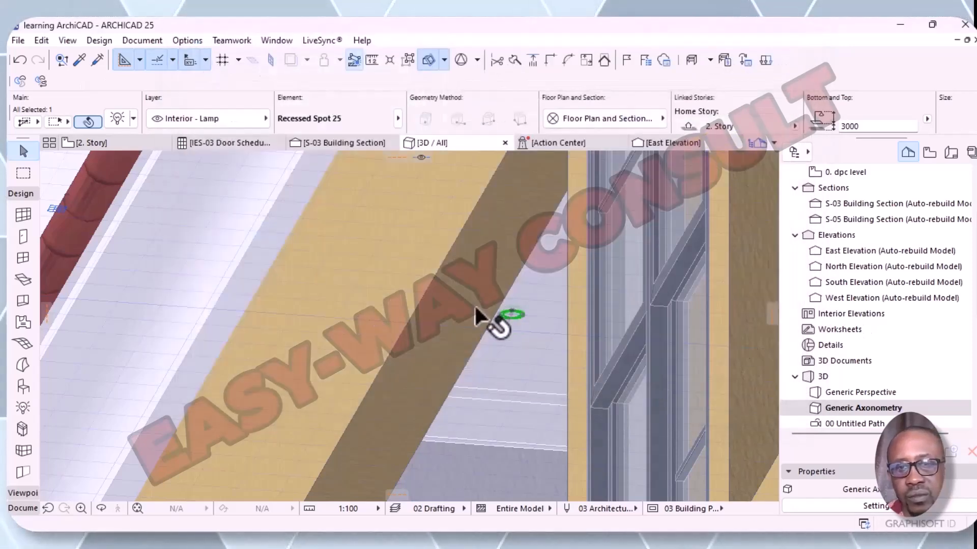
scroll(511, 309, "up", 5)
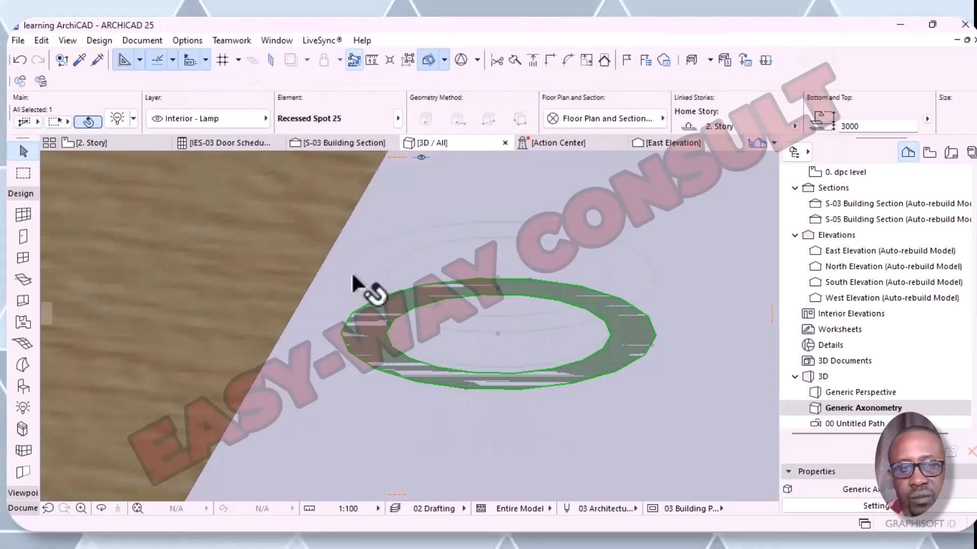
- Raise the recessed spot's bottom elevation to Project Zero to 7370
left_click(118, 119)
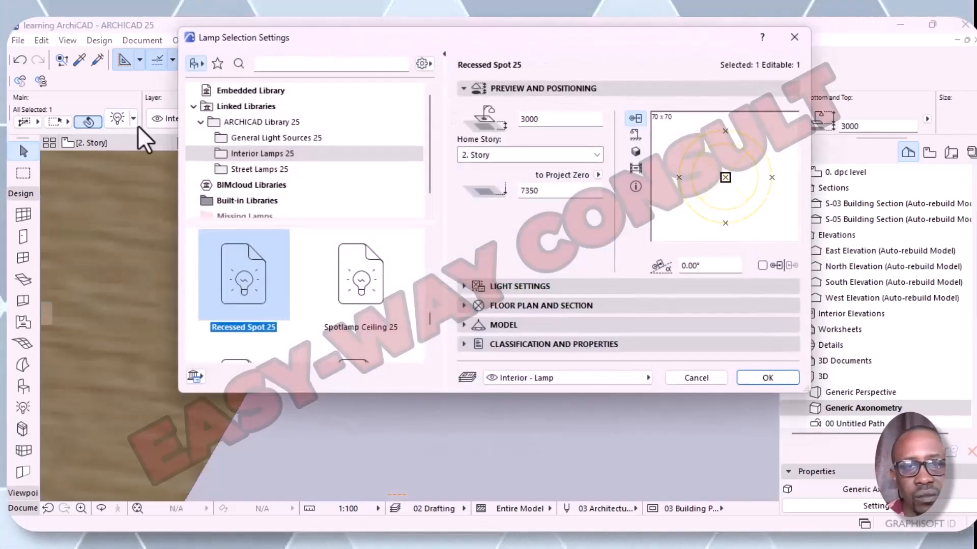
left_click(535, 192)
left_click(537, 192)
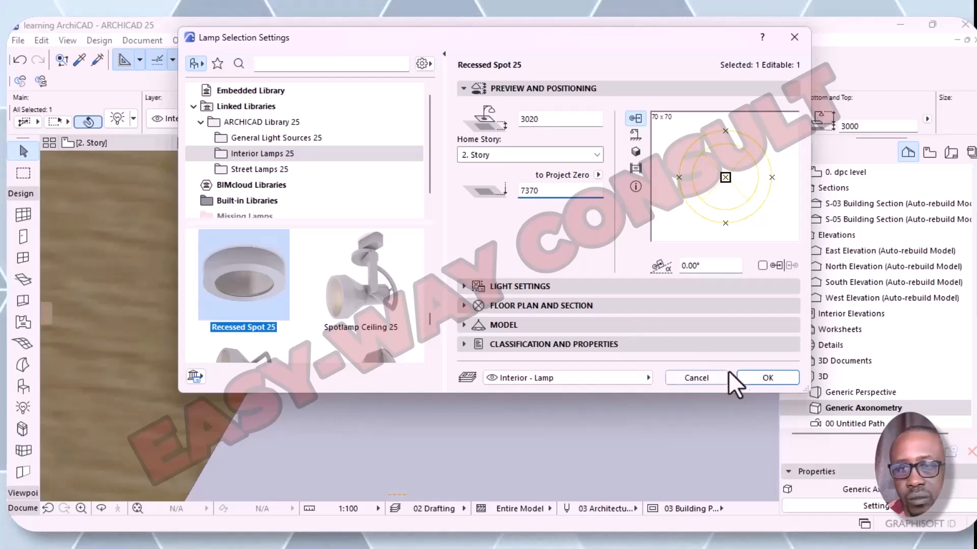
left_click(741, 378)
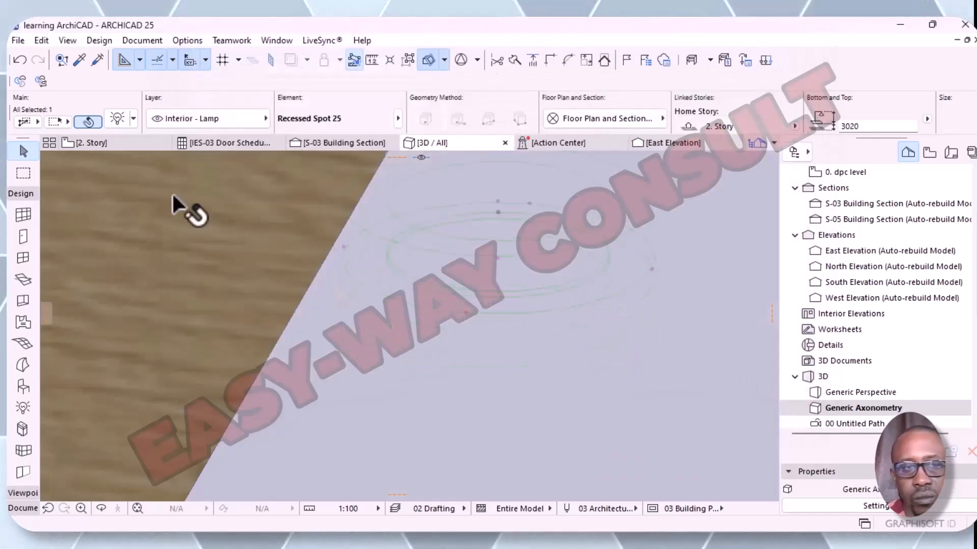
- Lower the recessed spot's bottom elevation to Project Zero to 7320
left_click(118, 120)
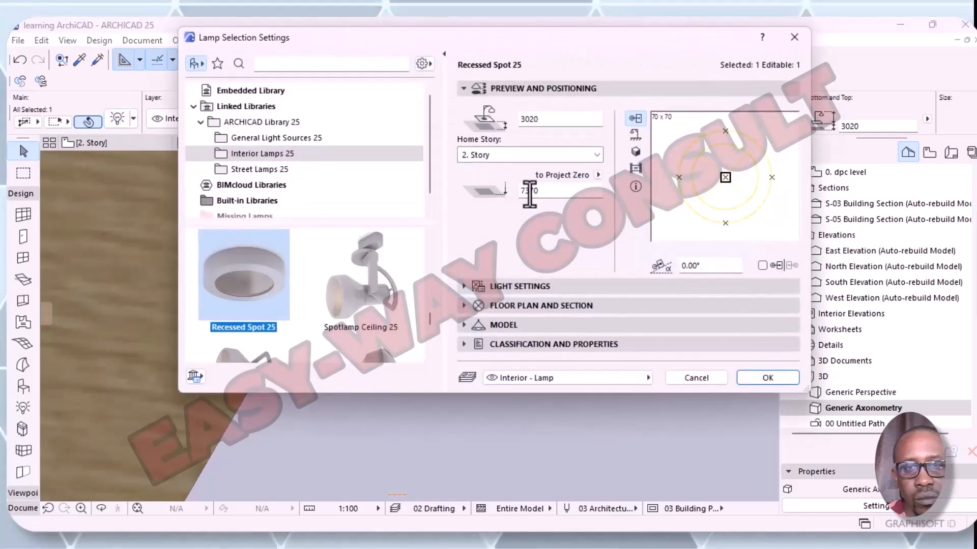
left_click(532, 191)
key("BackSpace")
type("2")
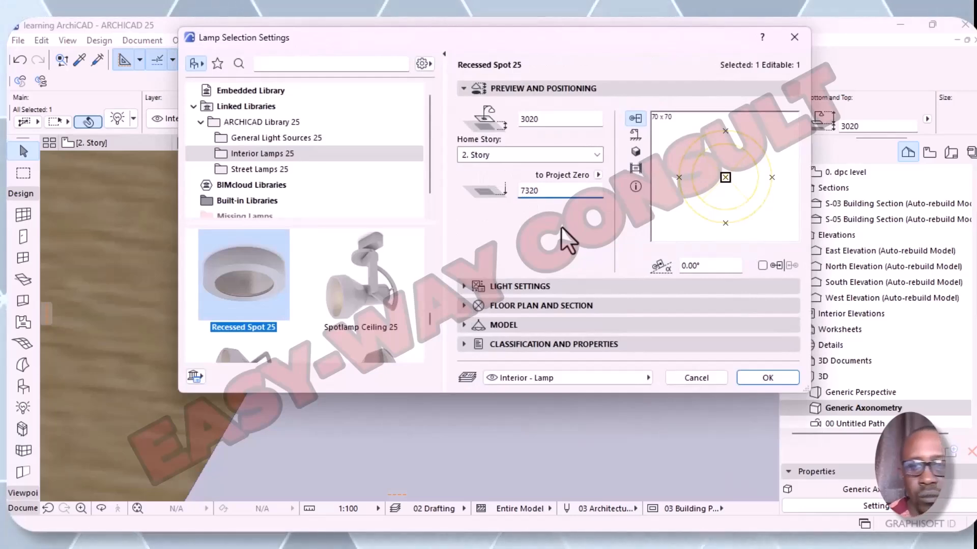
left_click(748, 379)
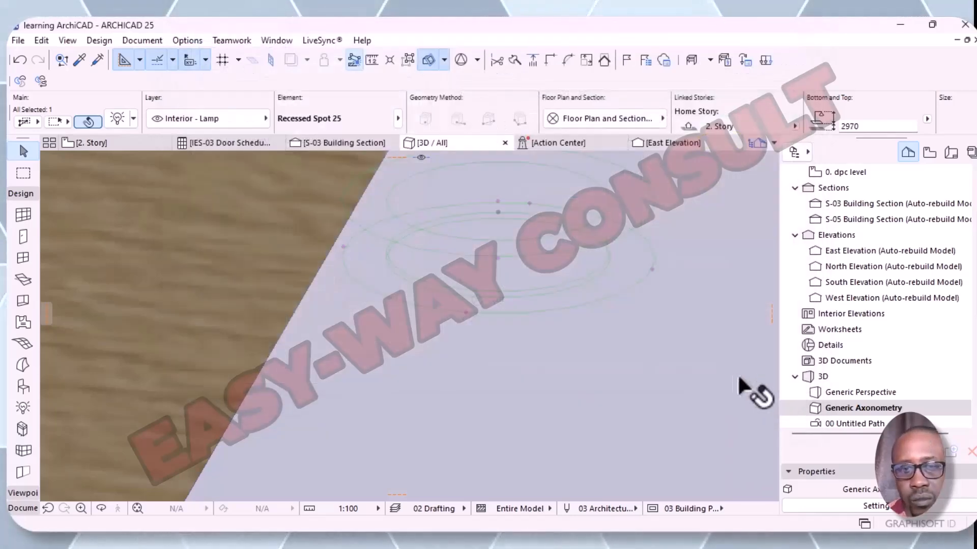
- Set the recessed spot's bottom elevation to Project Zero to 7340
left_click(120, 120)
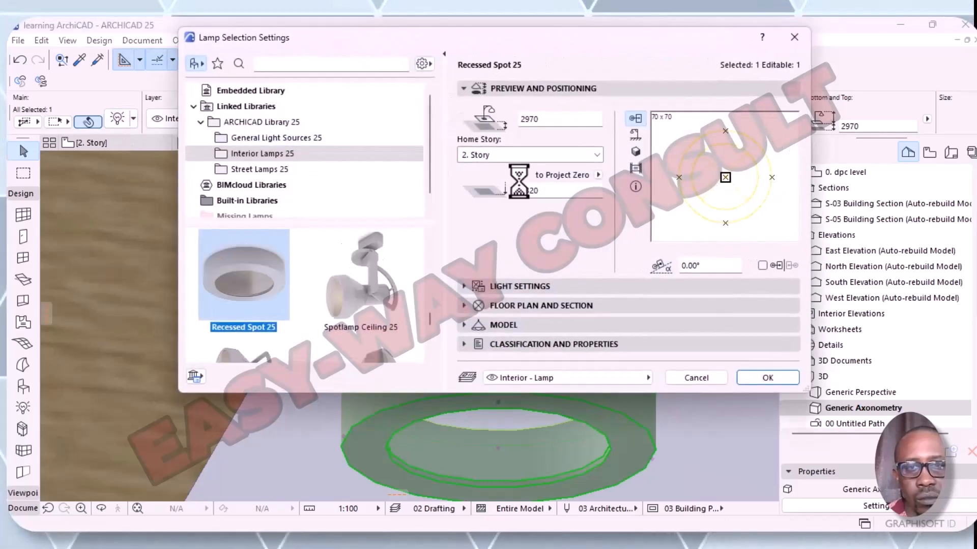
left_click(535, 192)
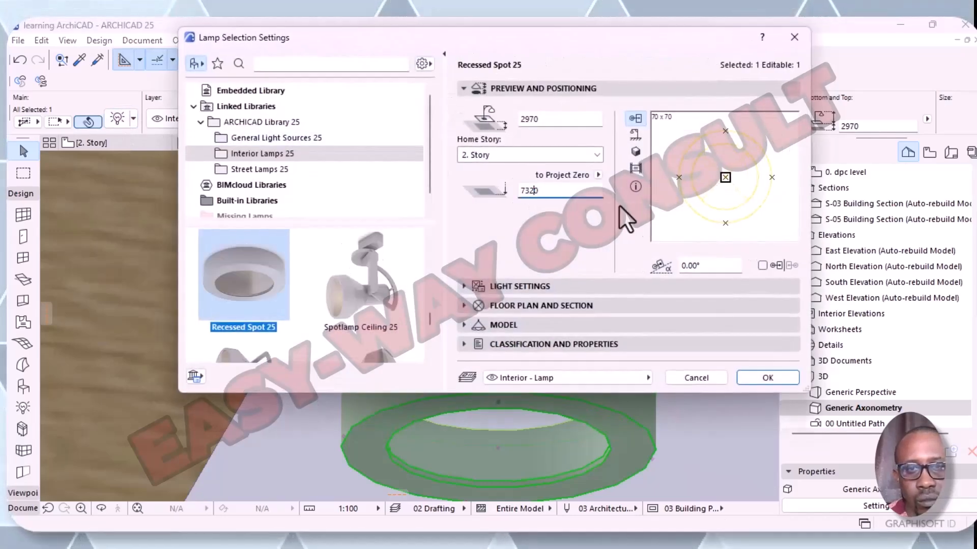
key("BackSpace")
type("4")
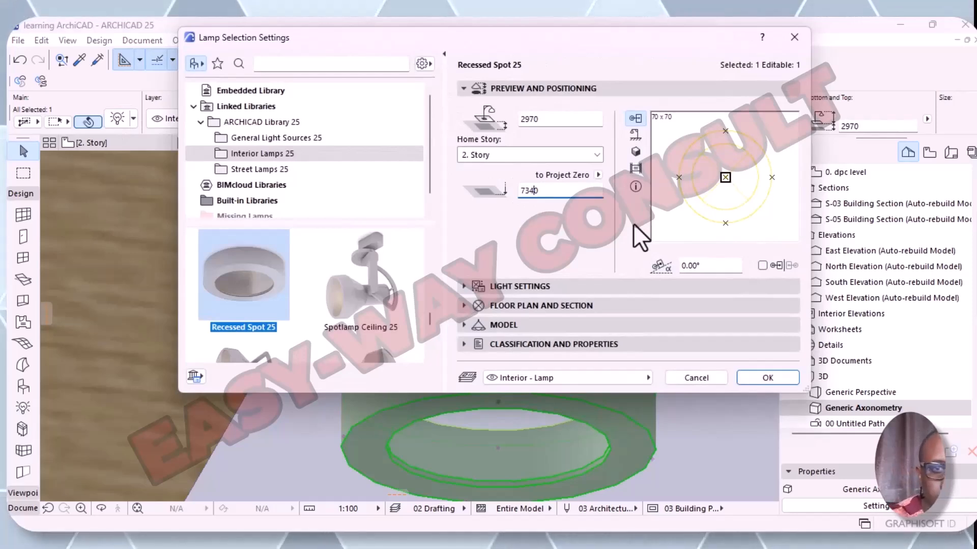
left_click(752, 379)
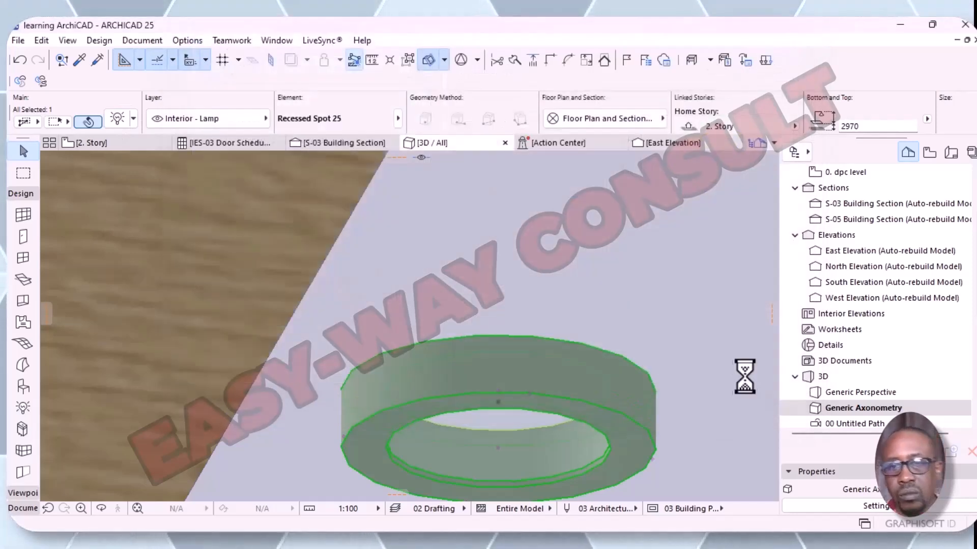
- Examine how the recessed spot sits in the sit-out ceiling slab, from outside the building and close up
left_click(707, 369)
scroll(696, 357, "down", 3)
scroll(694, 357, "down", 5)
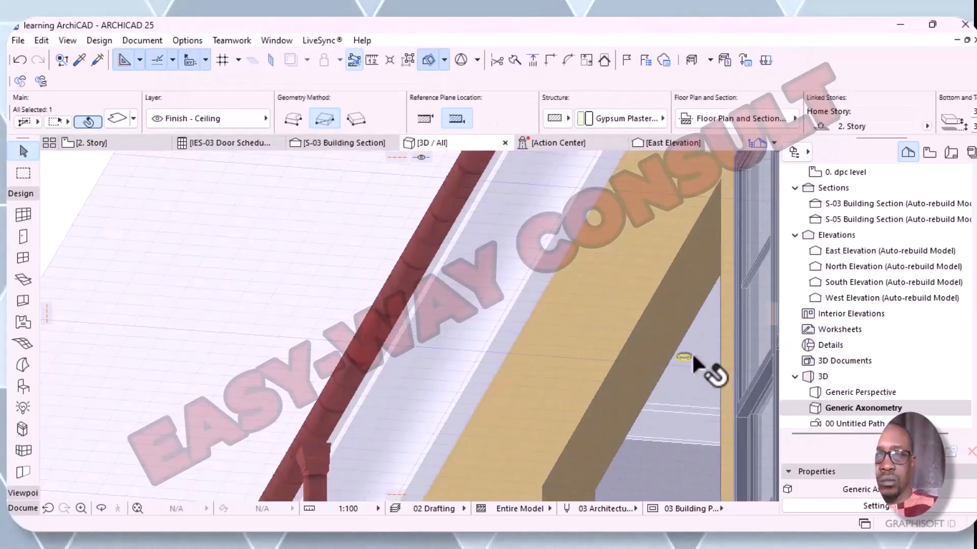
mouse_move(691, 360)
middle_mouse_down("shift")
mouse_move(699, 371)
mouse_move(690, 348)
middle_mouse_up("shift")
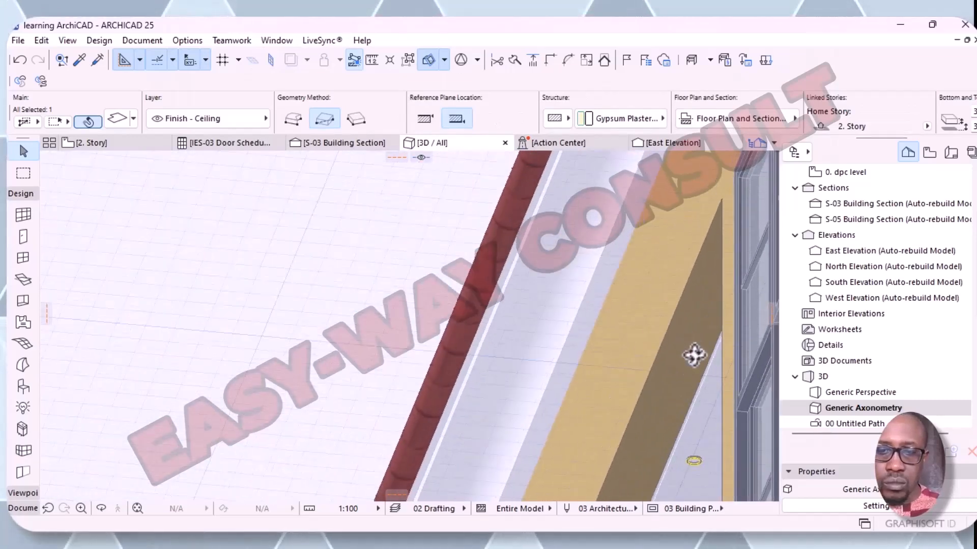
scroll(704, 450, "down", 5)
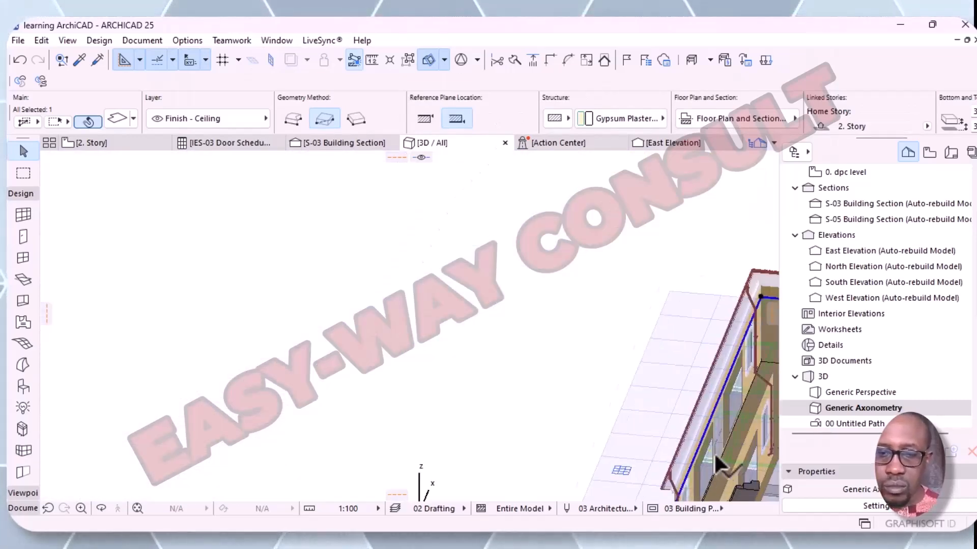
scroll(715, 453, "up", 4)
middle_click_drag(693, 441, 477, 409)
scroll(446, 415, "up", 6)
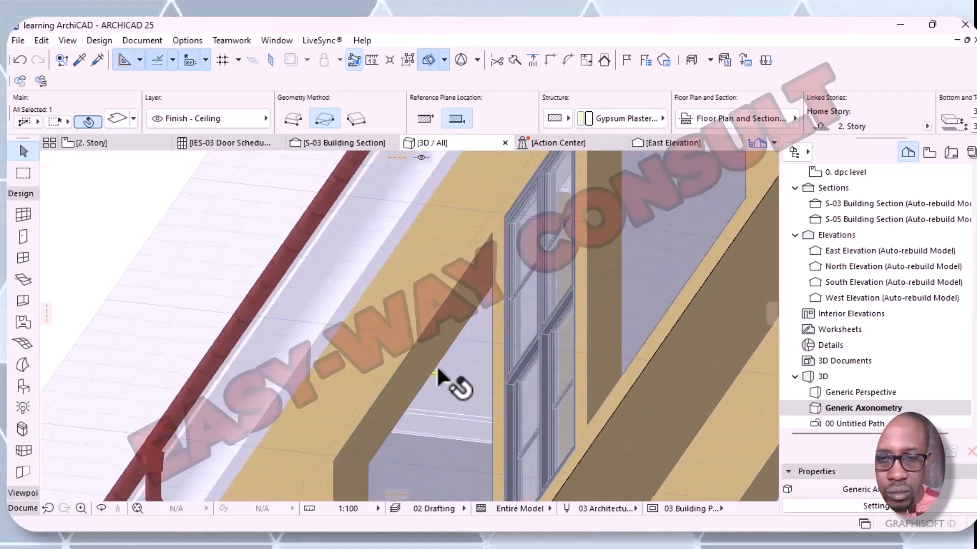
scroll(435, 373, "down", 6)
scroll(436, 375, "up", 6)
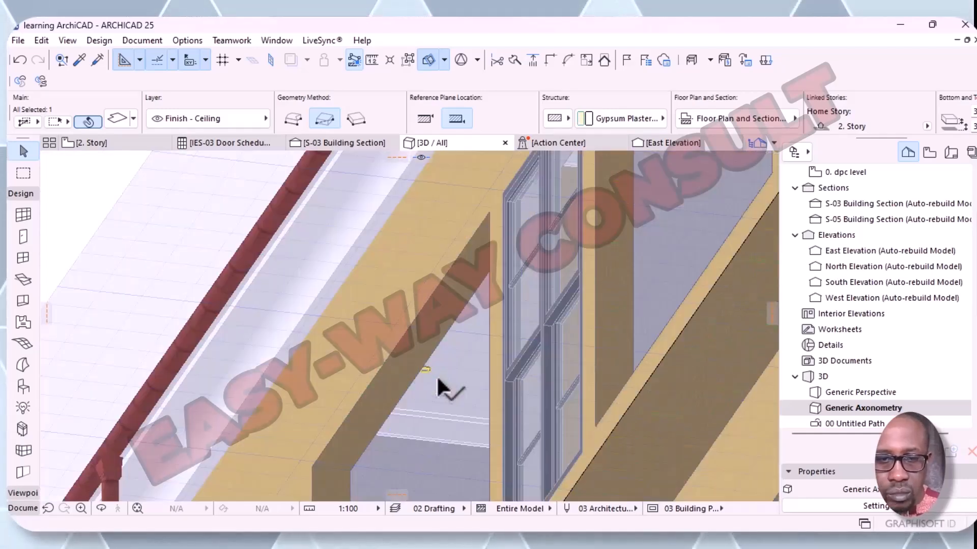
scroll(430, 369, "up", 5)
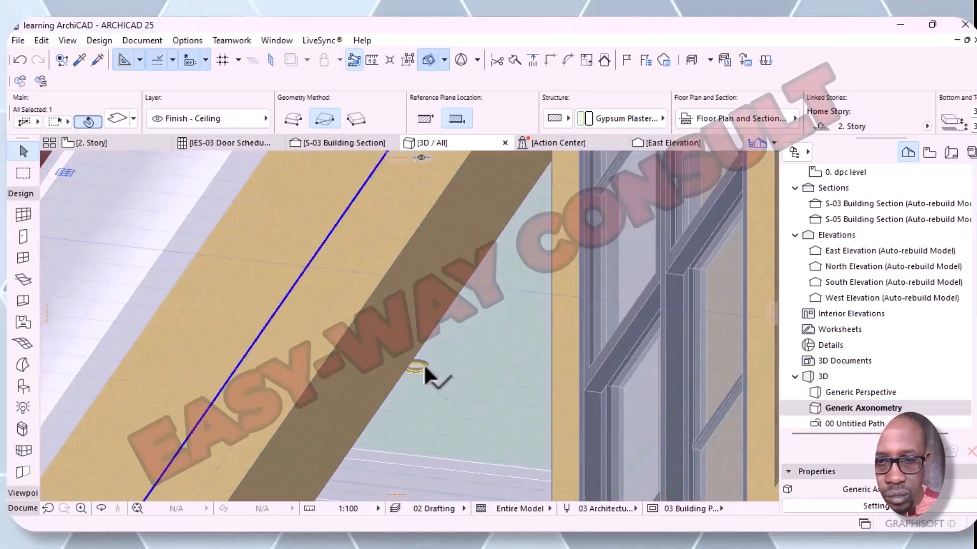
scroll(425, 368, "up", 4)
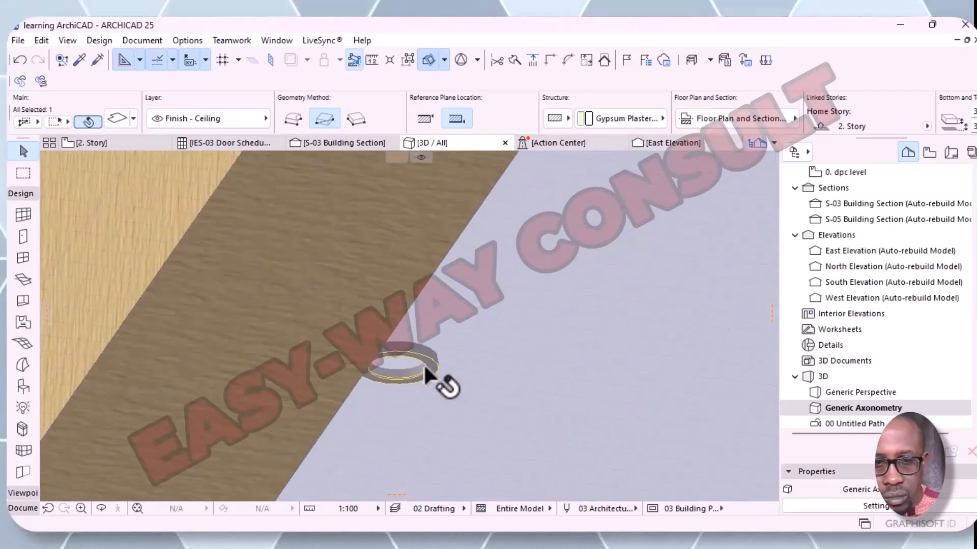
scroll(411, 350, "up", 3)
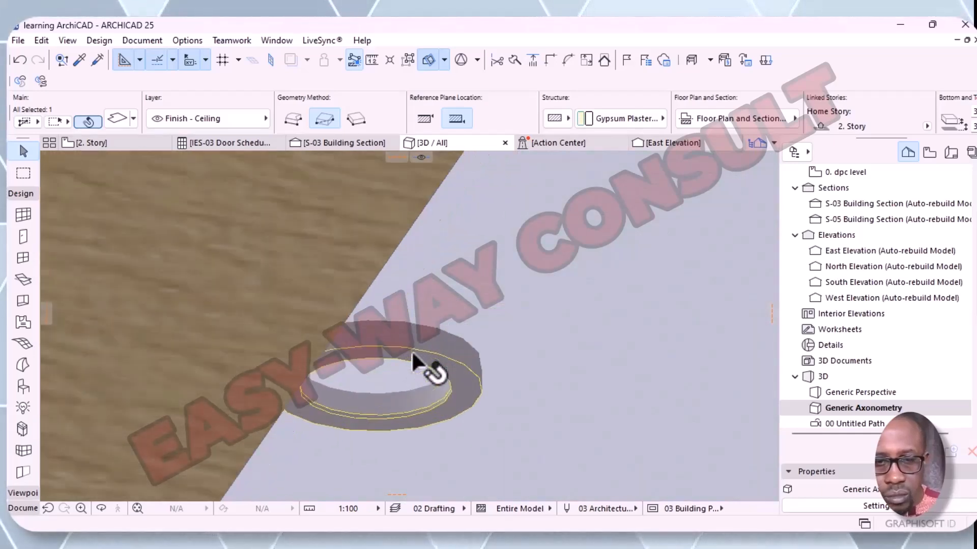
- Stretch the recessed spot's height downward until its bottom elevation to the home story is 2981
left_click(410, 349)
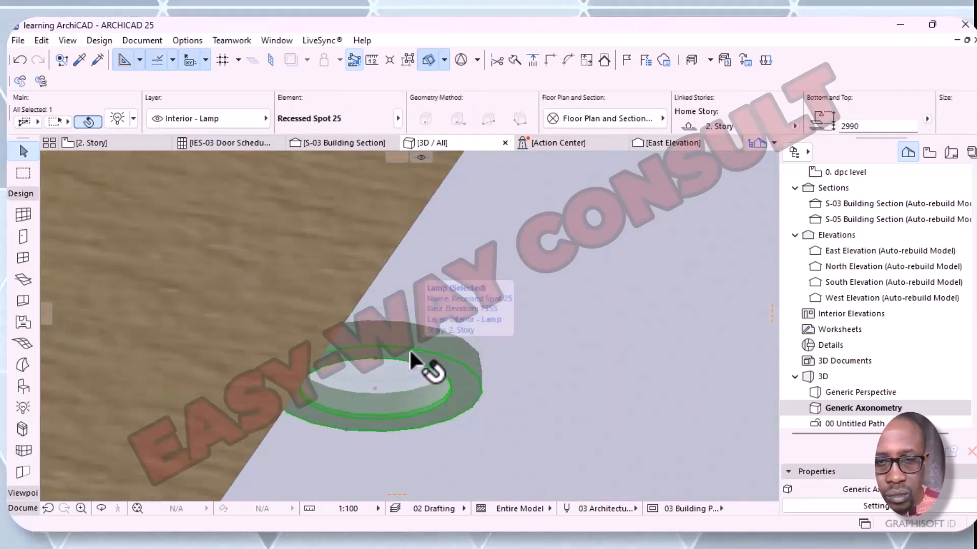
scroll(414, 349, "up", 1)
middle_click_drag(416, 349, 418, 353)
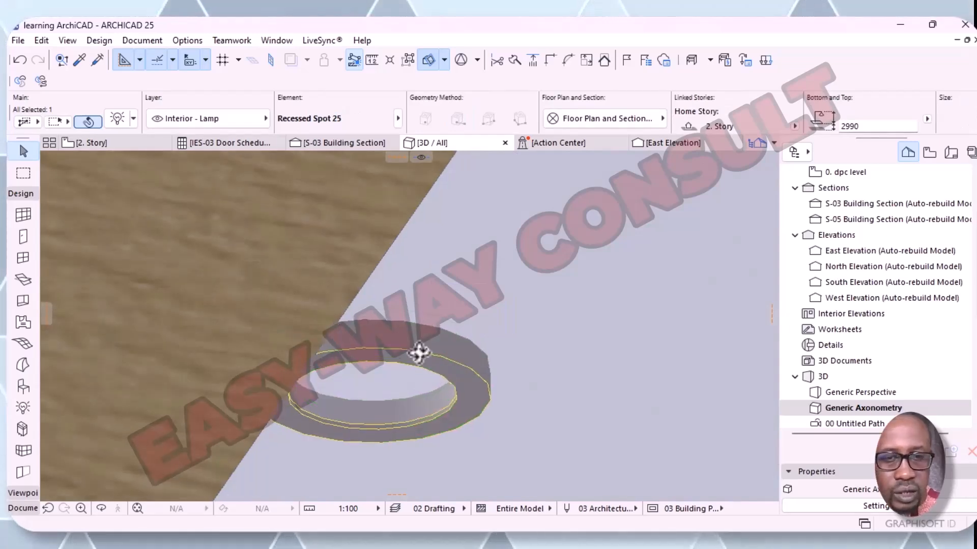
scroll(418, 351, "down", 6)
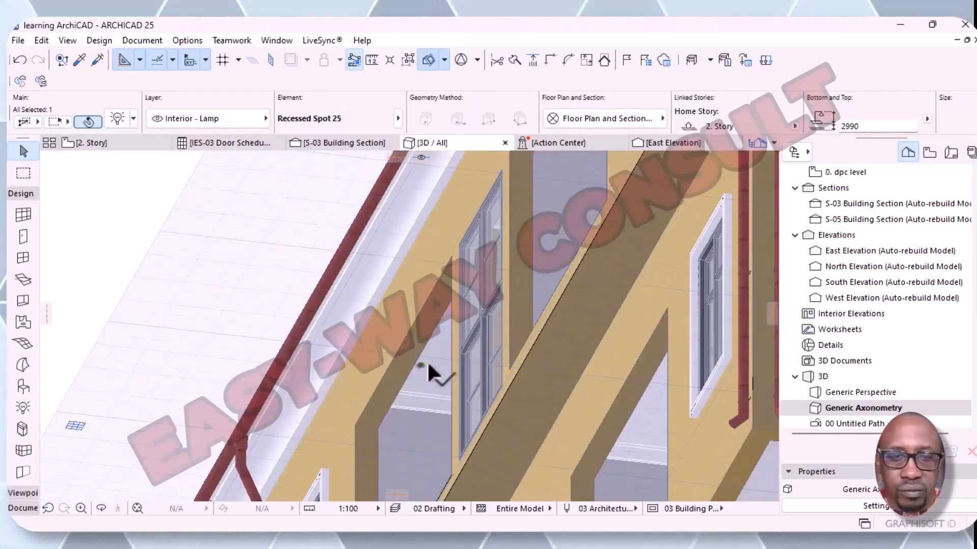
scroll(424, 359, "up", 6)
middle_click_drag(403, 388, 641, 386)
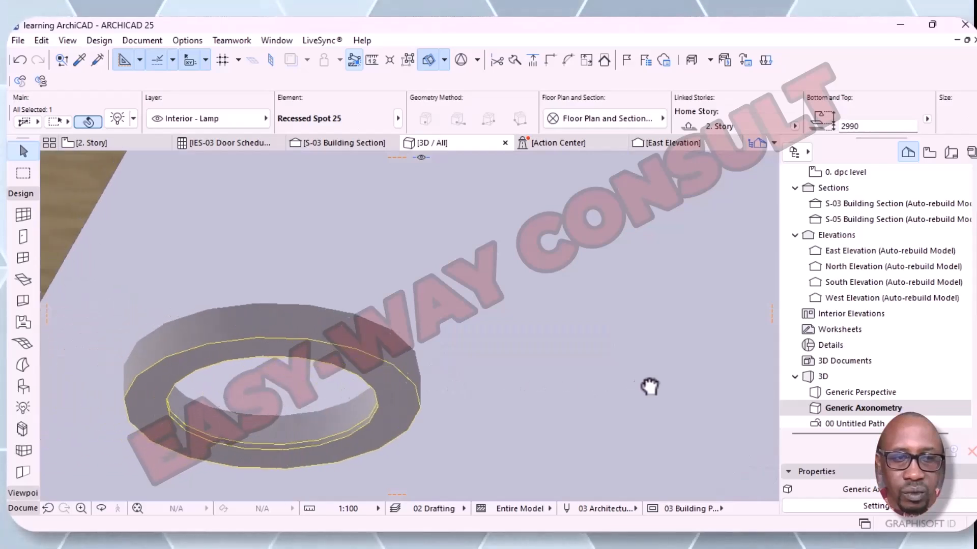
left_click(285, 351)
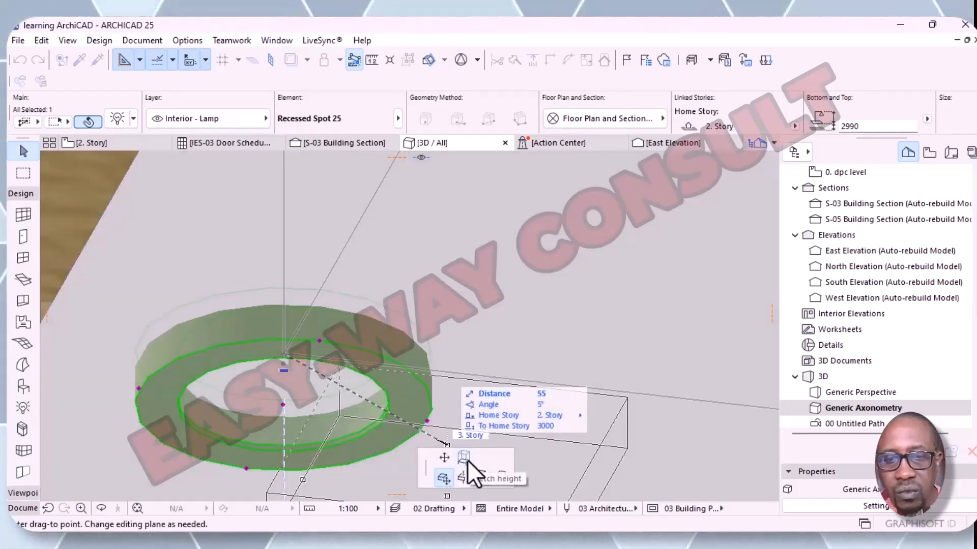
left_click(466, 459)
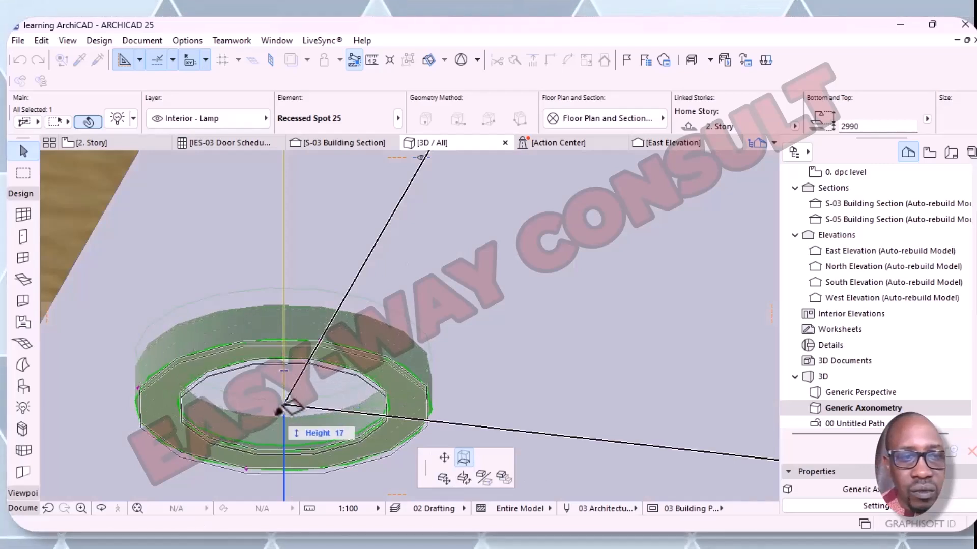
left_click(272, 451)
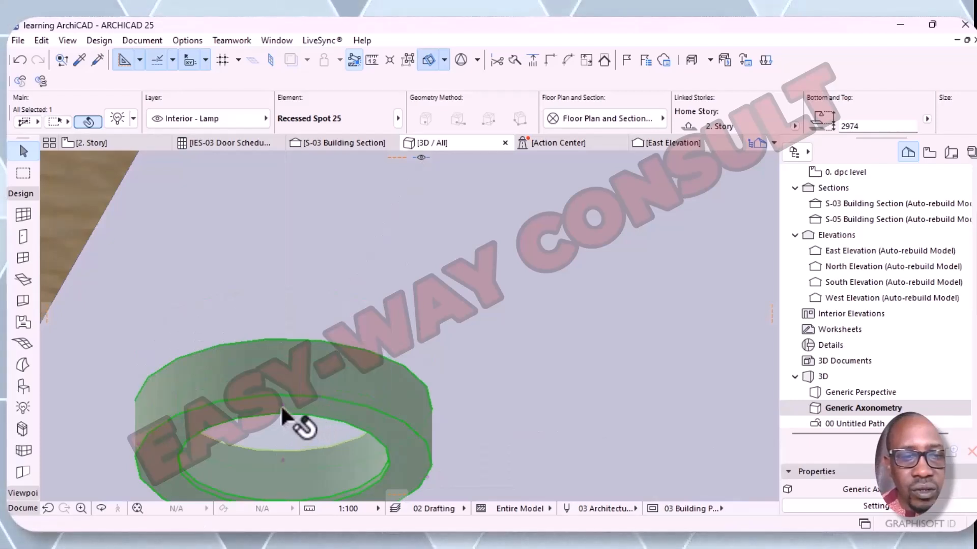
left_click(320, 407)
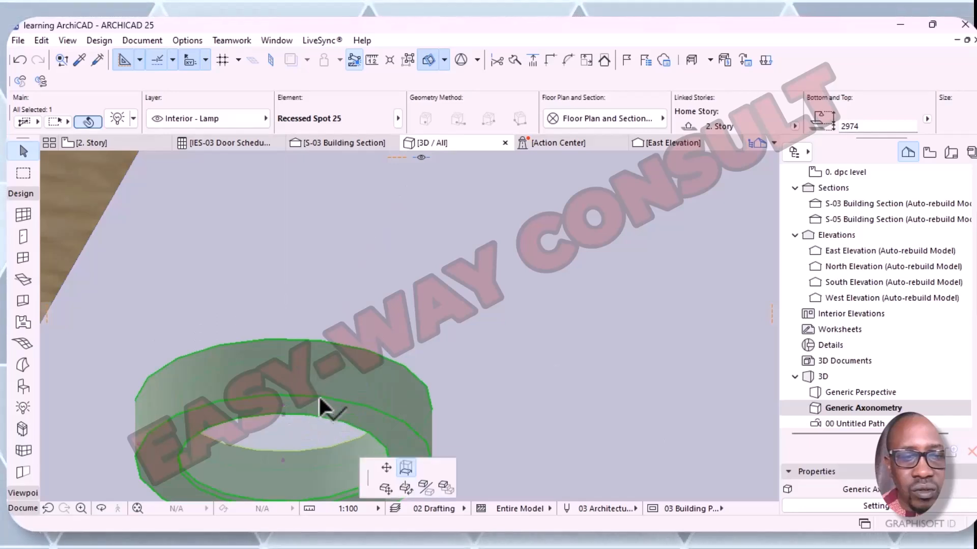
left_click(335, 368)
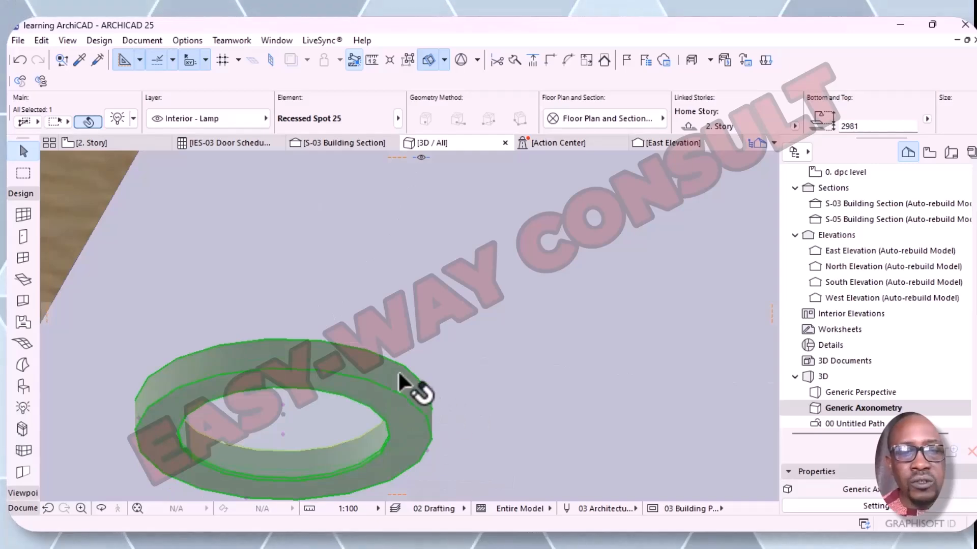
- Enable Absolute Light Intensity for the recessed spot, with Visible Light density at 30% and Shadow Casting quality at 5
left_click(116, 120)
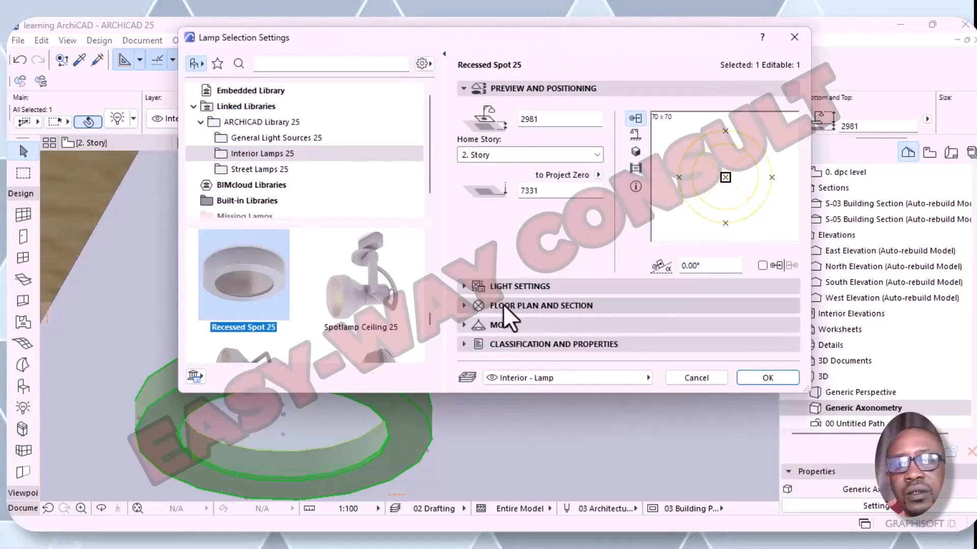
left_click(462, 288)
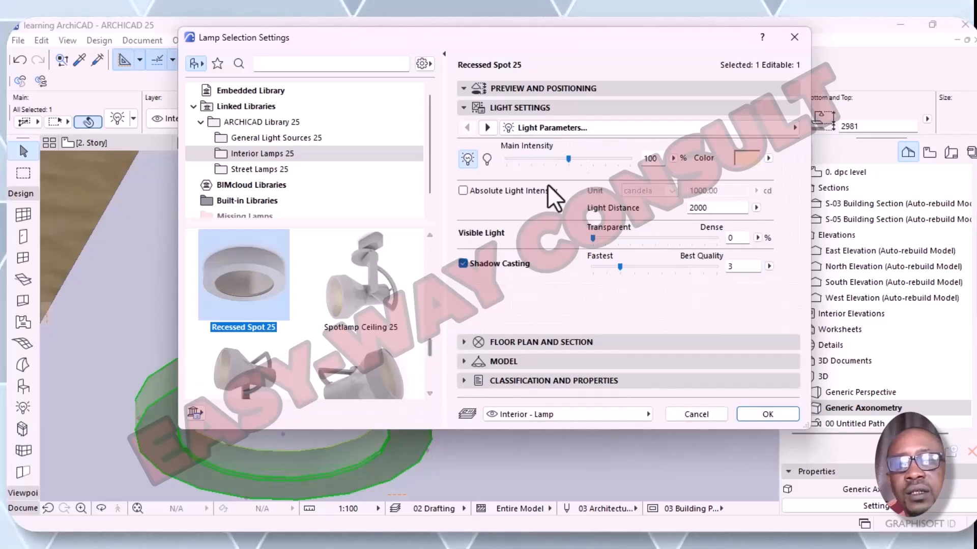
left_click(463, 191)
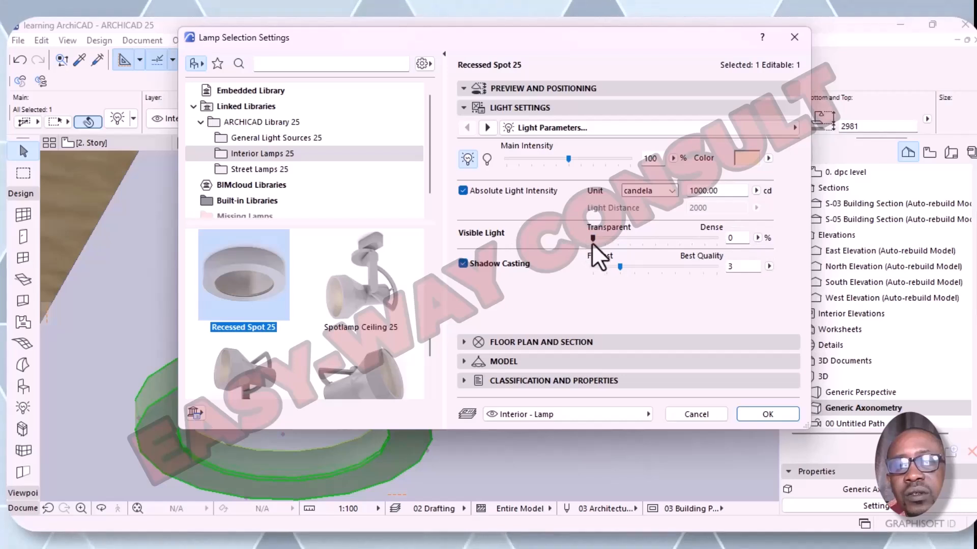
left_click_drag(591, 242, 637, 252)
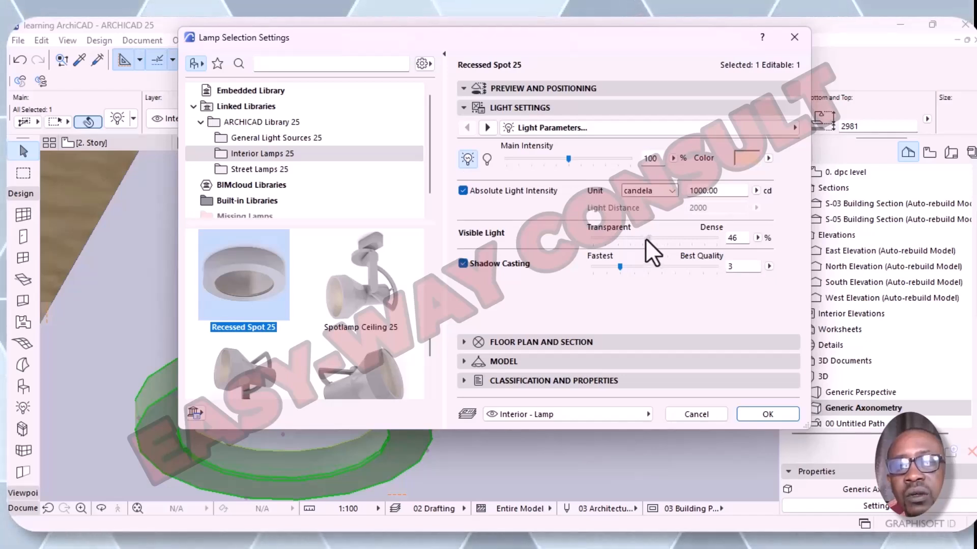
left_click(629, 238)
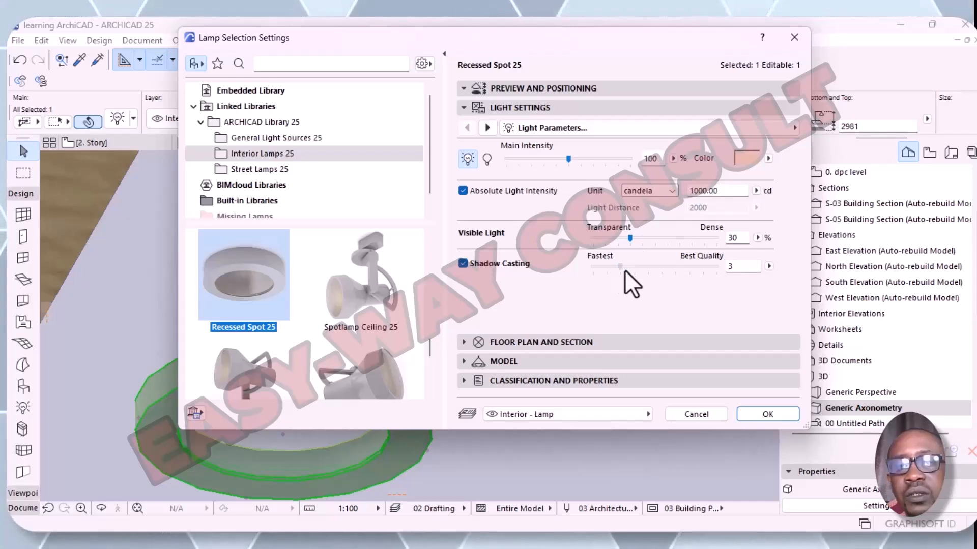
left_click(647, 267)
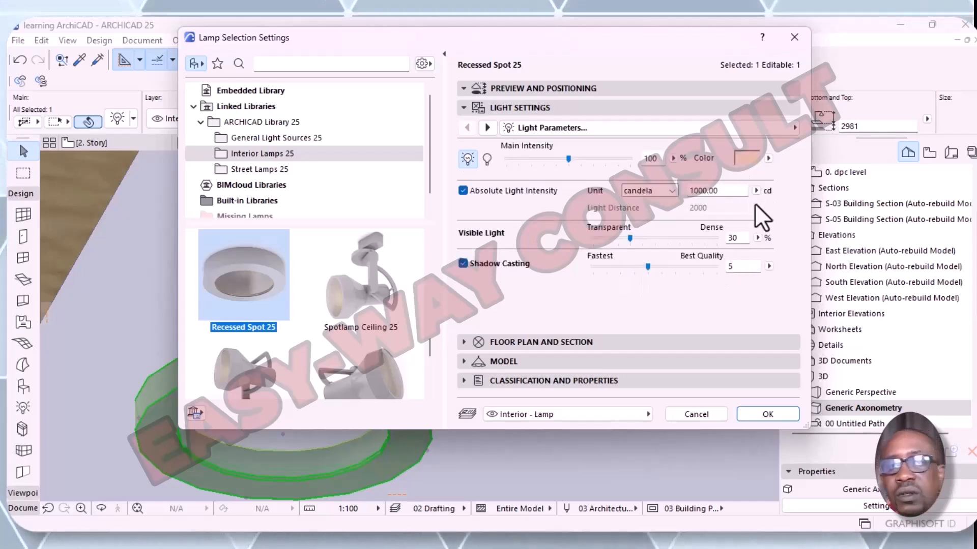
- Set the recessed spot's light intensity unit to lumen and its light color to RGB 255, 225, 164
left_click(672, 191)
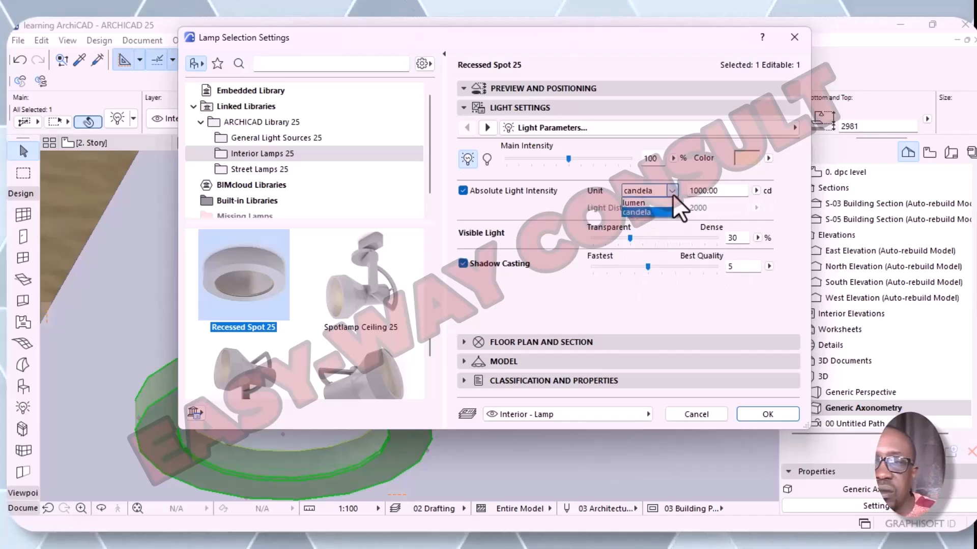
left_click(649, 203)
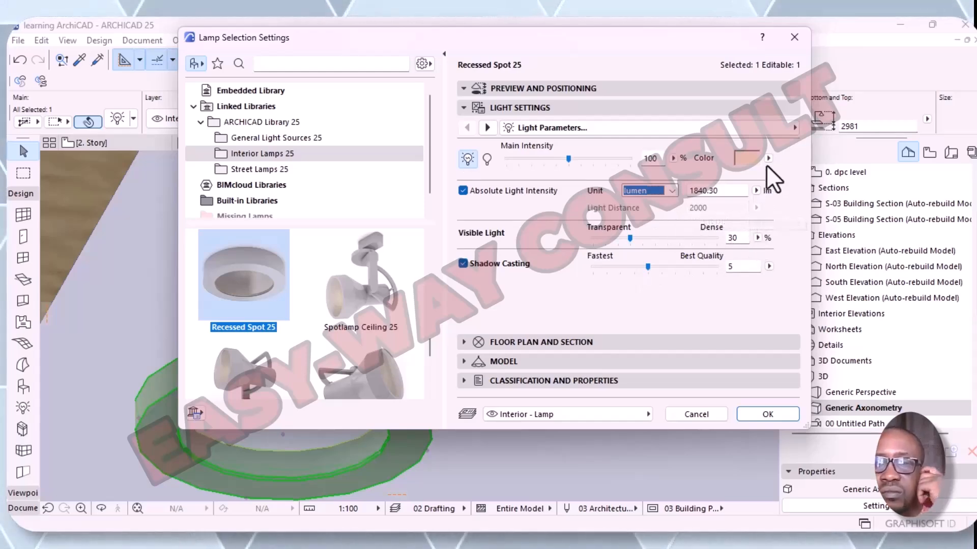
left_click(752, 160)
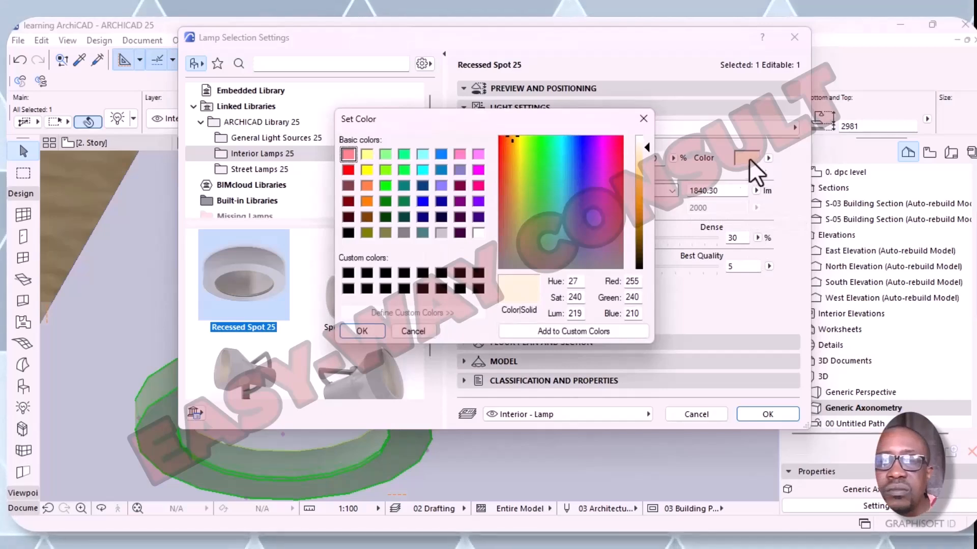
left_click_drag(646, 148, 646, 160)
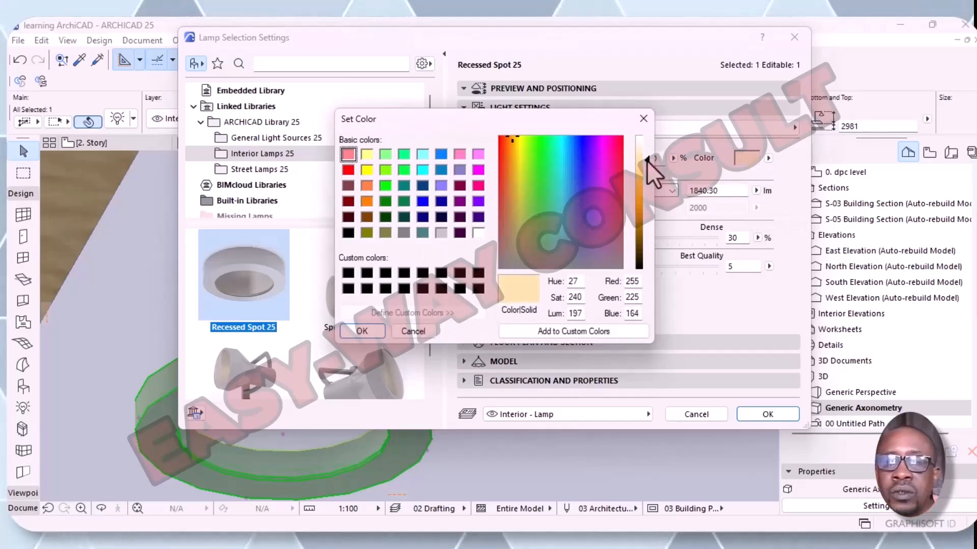
left_click(362, 331)
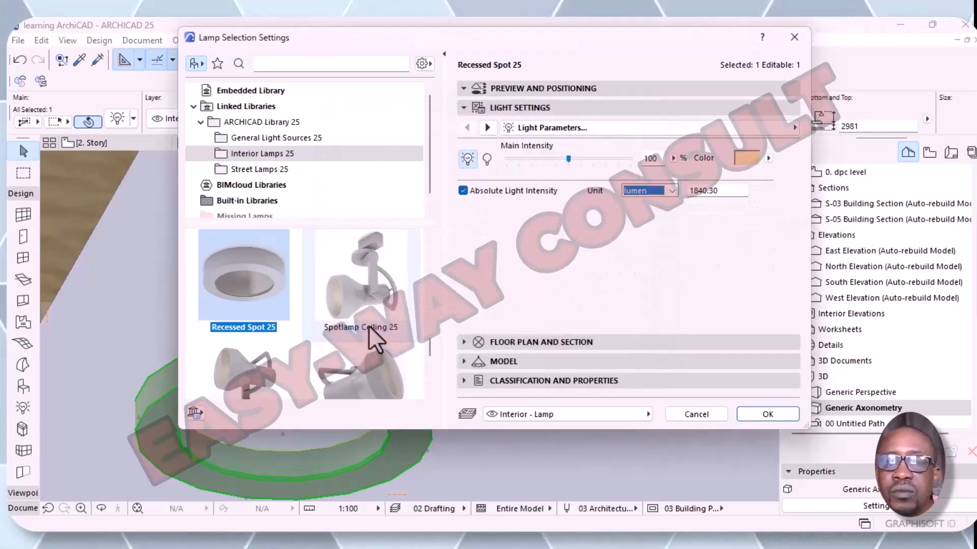
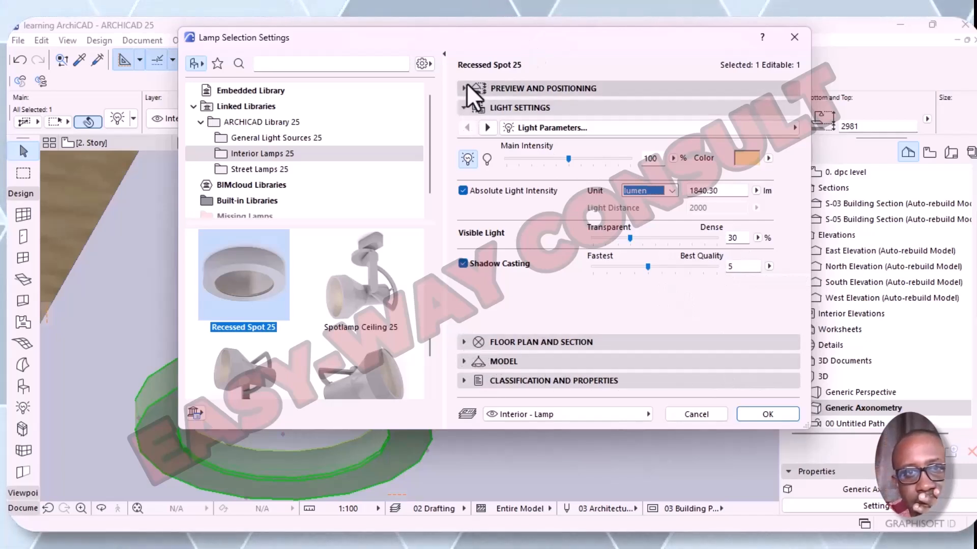
- Review the lamp's geometry, floor plan and model representation settings, and discard the pending lamp changes
left_click(489, 127)
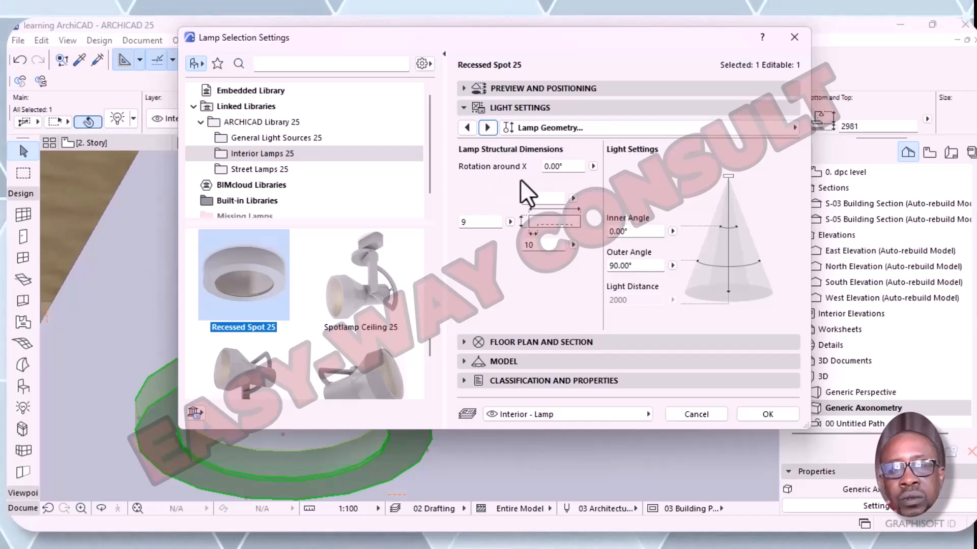
left_click(488, 128)
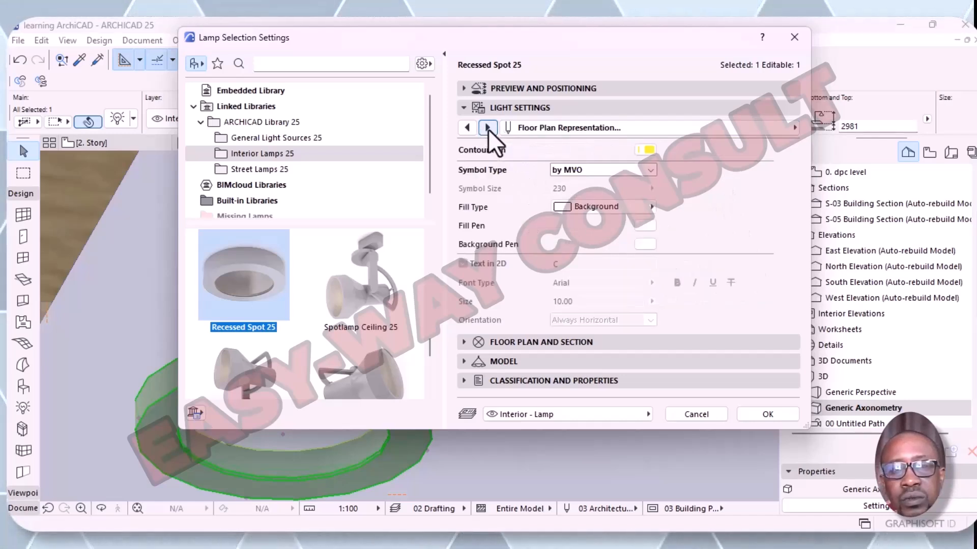
left_click(487, 129)
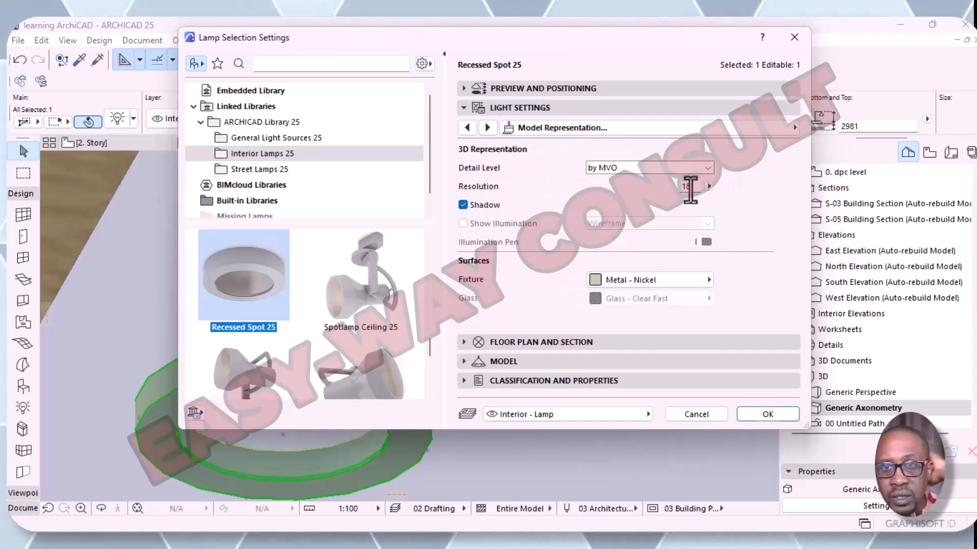
left_click(794, 36)
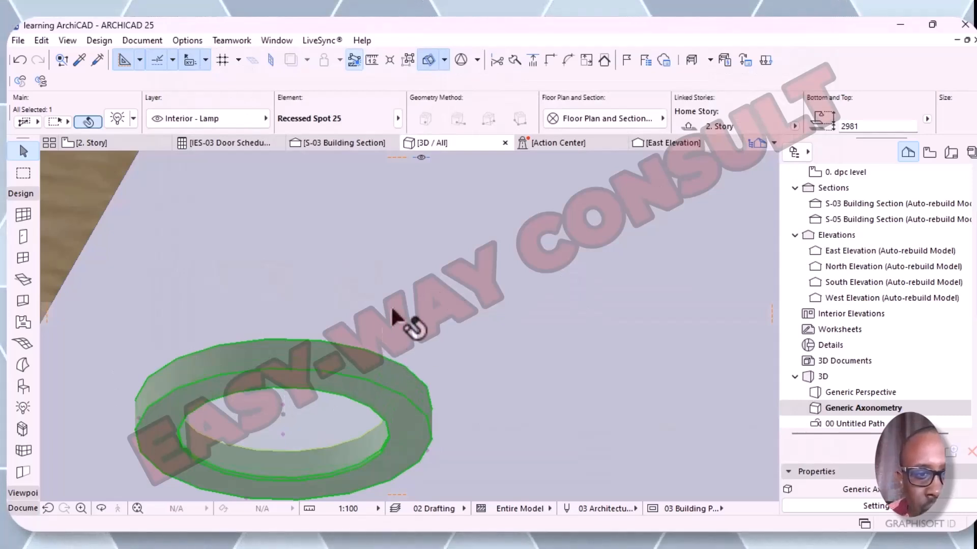
- Set the recessed spot's 3D representation resolution to 36 and apply it to the lamp
left_click(121, 125)
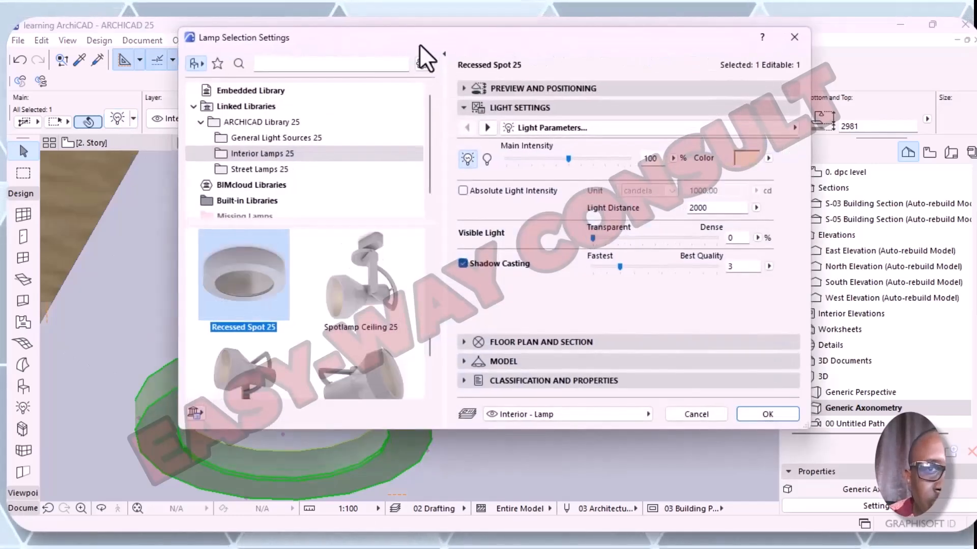
left_click(489, 129)
left_click(492, 129)
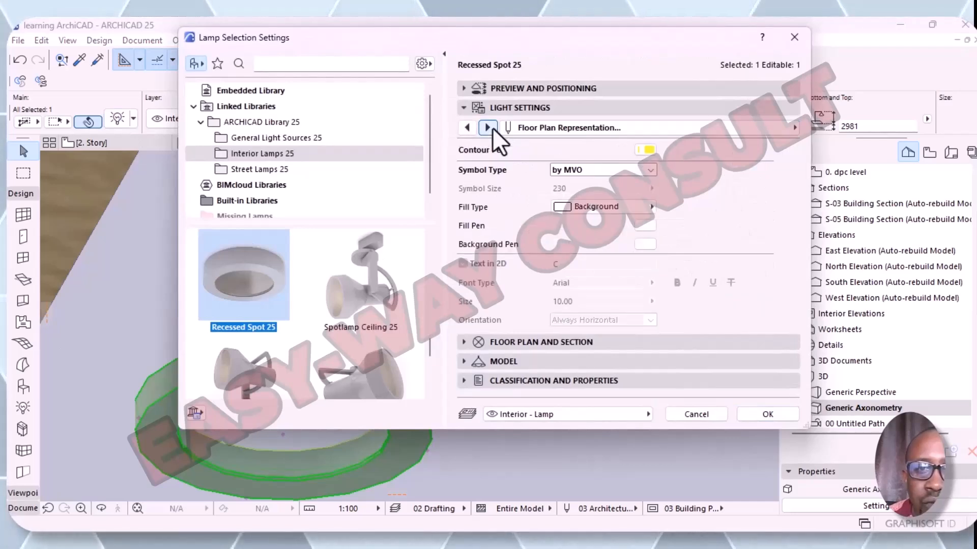
left_click(488, 127)
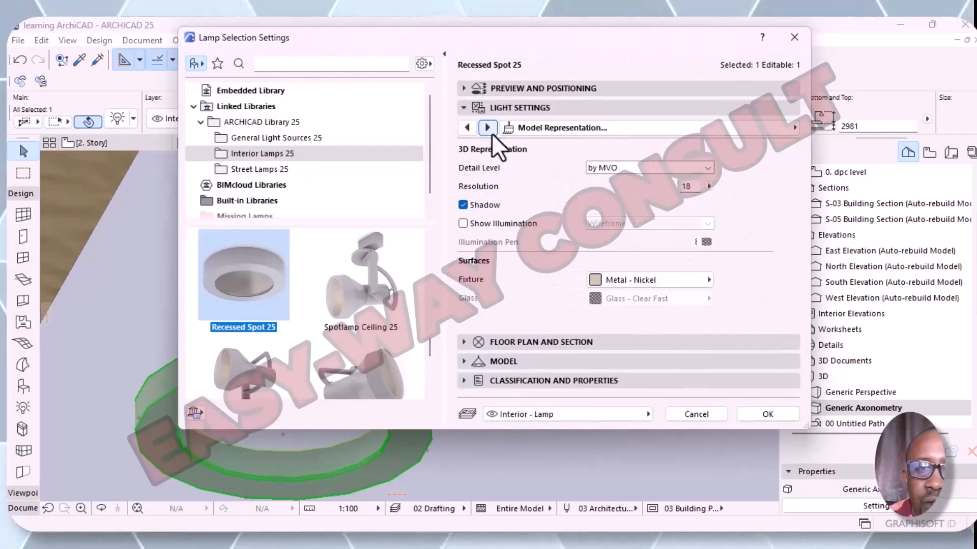
left_click(491, 132)
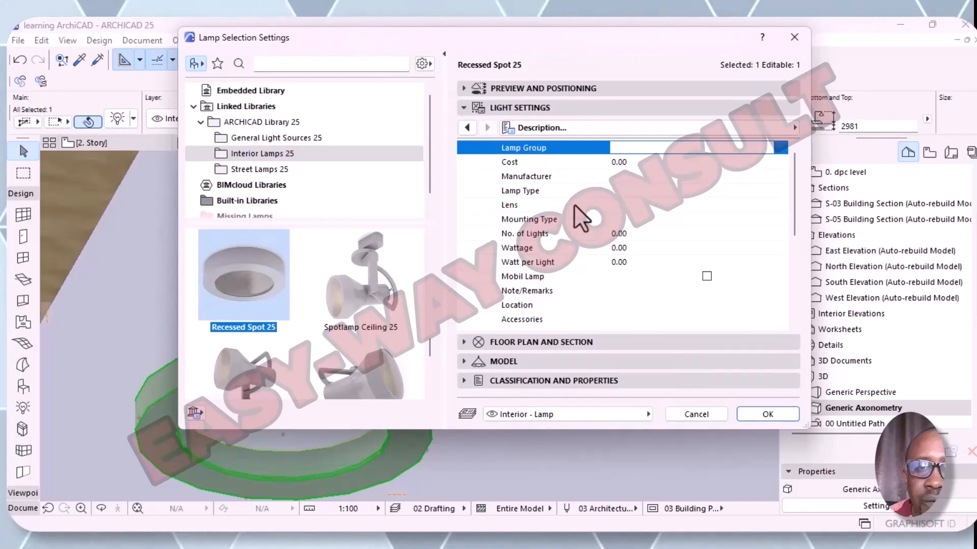
left_click(466, 128)
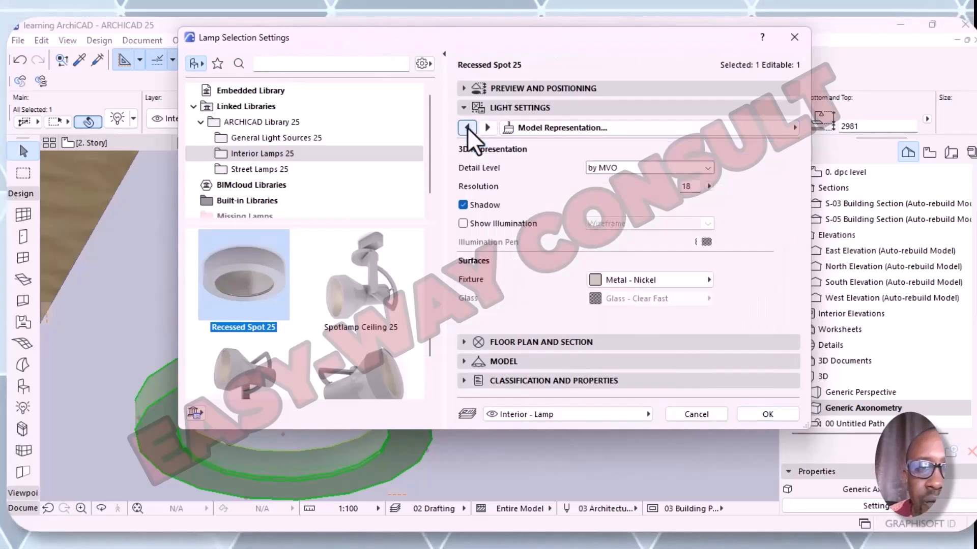
left_click(691, 187)
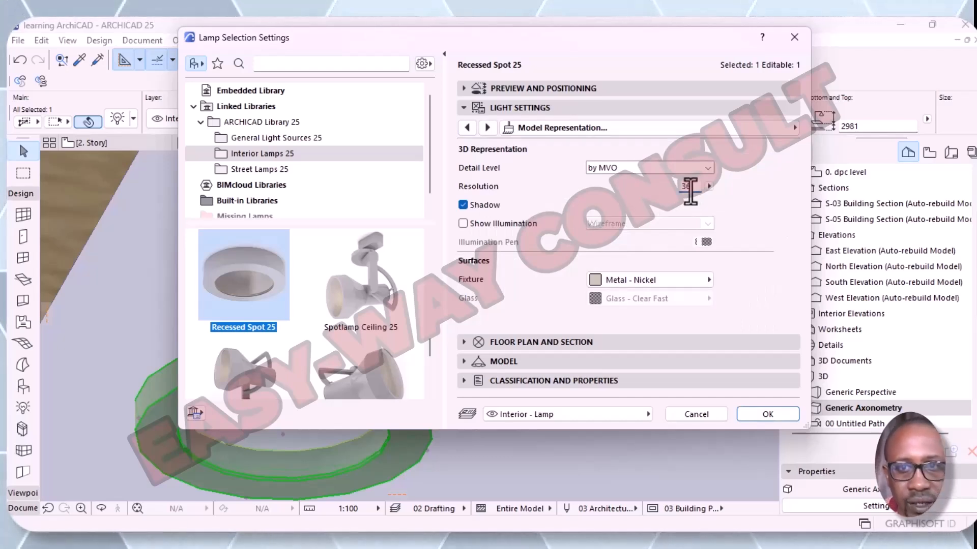
left_click(766, 412)
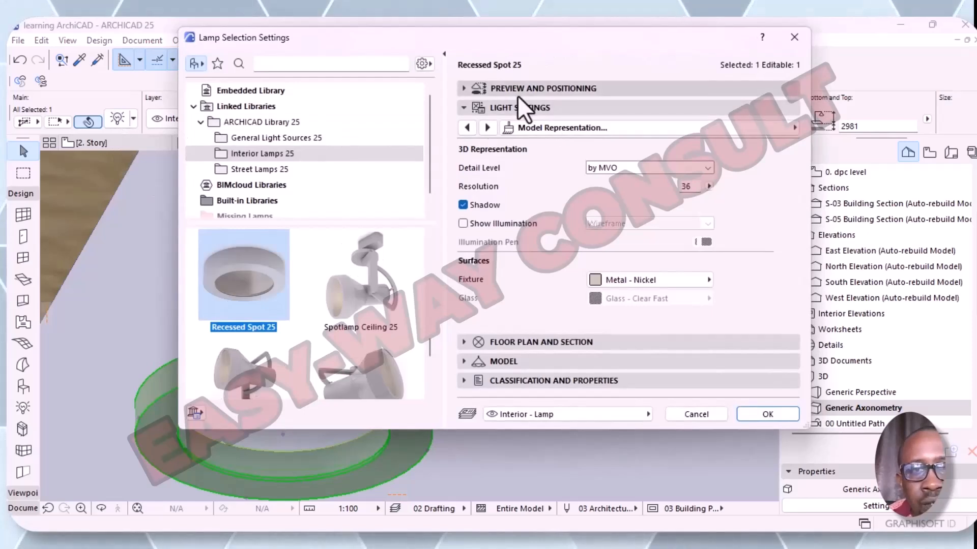
- Set the recessed spot's Visible Light density to 57% and Shadow Casting quality to 5, applying the changes to the lamp
left_click(466, 128)
left_click(466, 129)
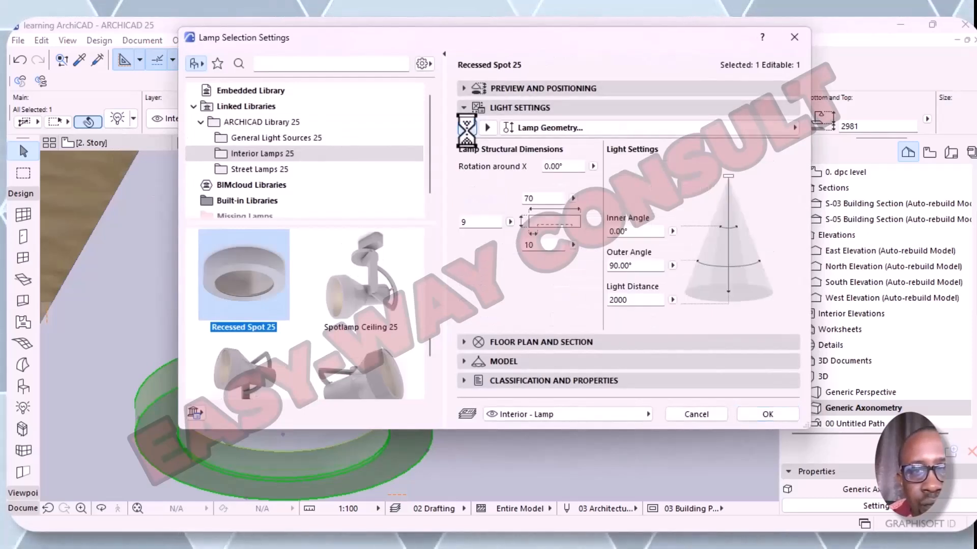
left_click(466, 129)
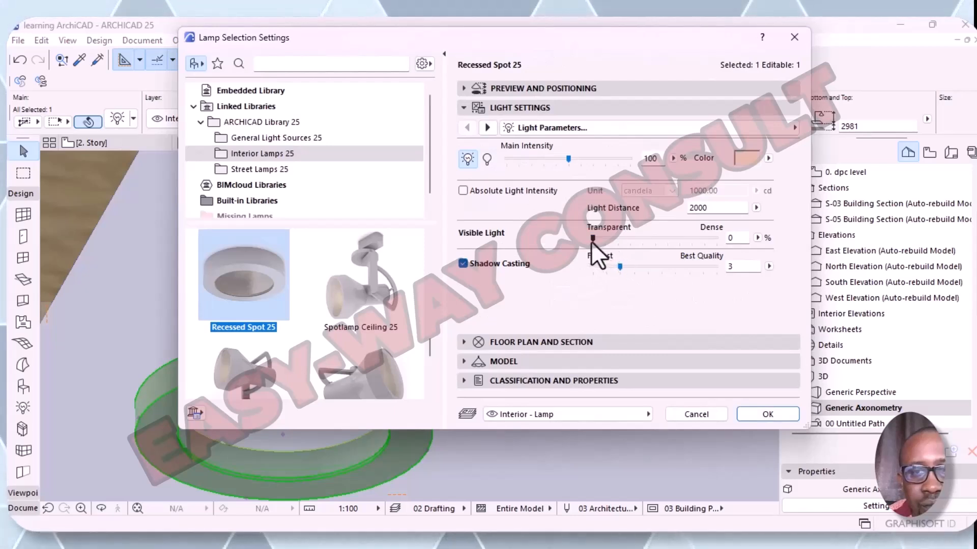
left_click_drag(605, 240, 661, 247)
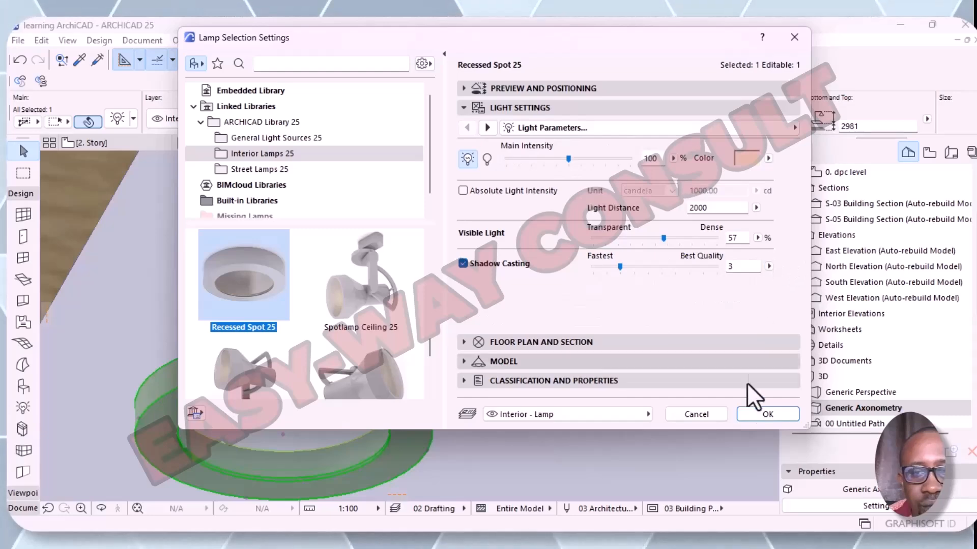
left_click(749, 419)
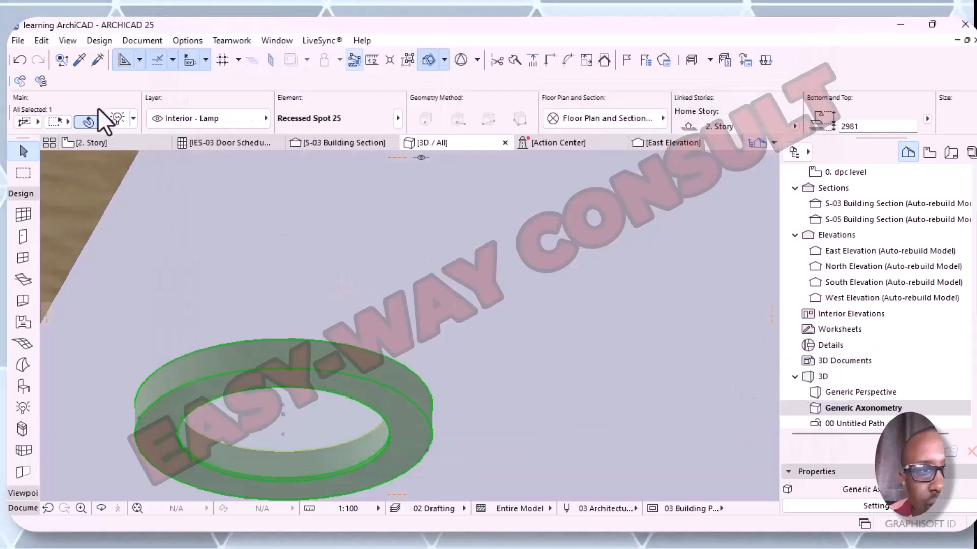
left_click(116, 120)
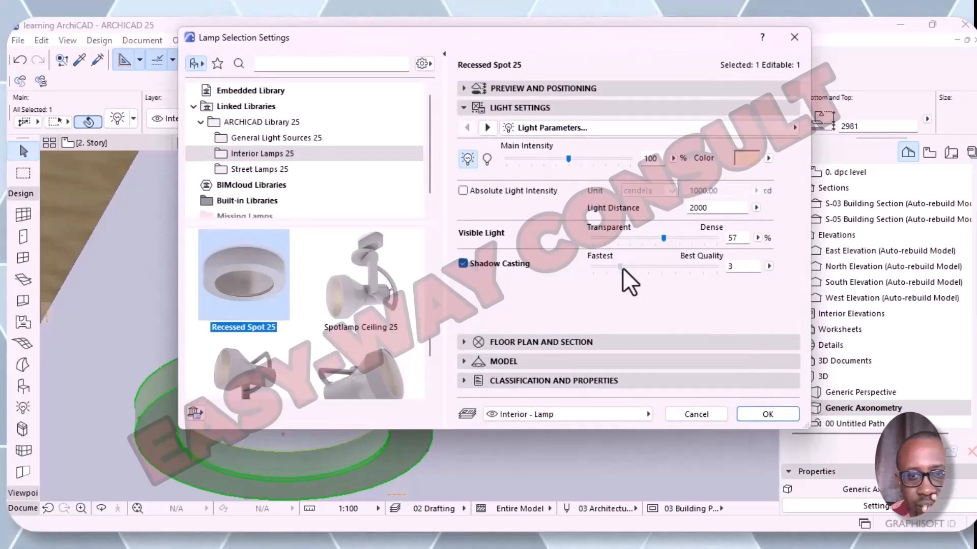
left_click(746, 416)
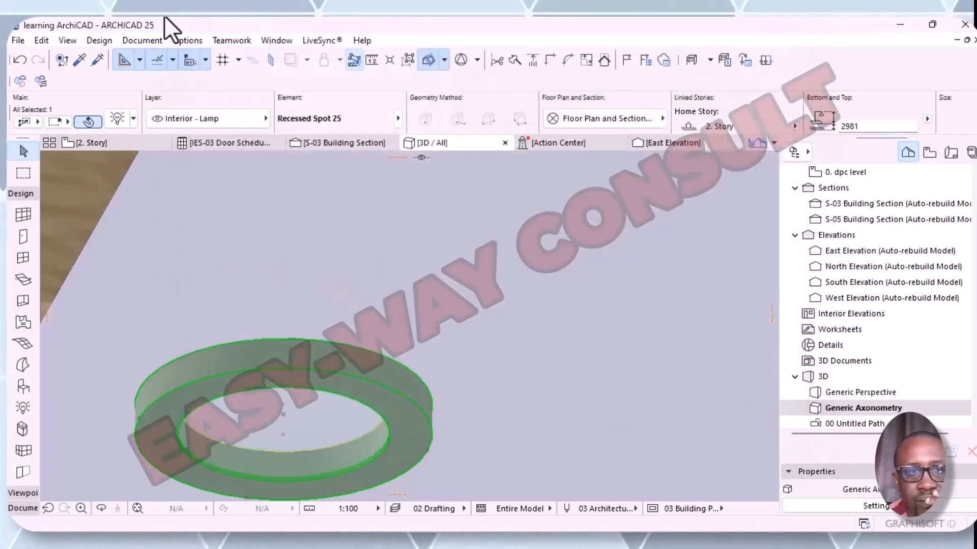
- Change the recessed spot's Contour Pen to white in its floor plan representation settings, keeping the Background fill type
left_click(111, 120)
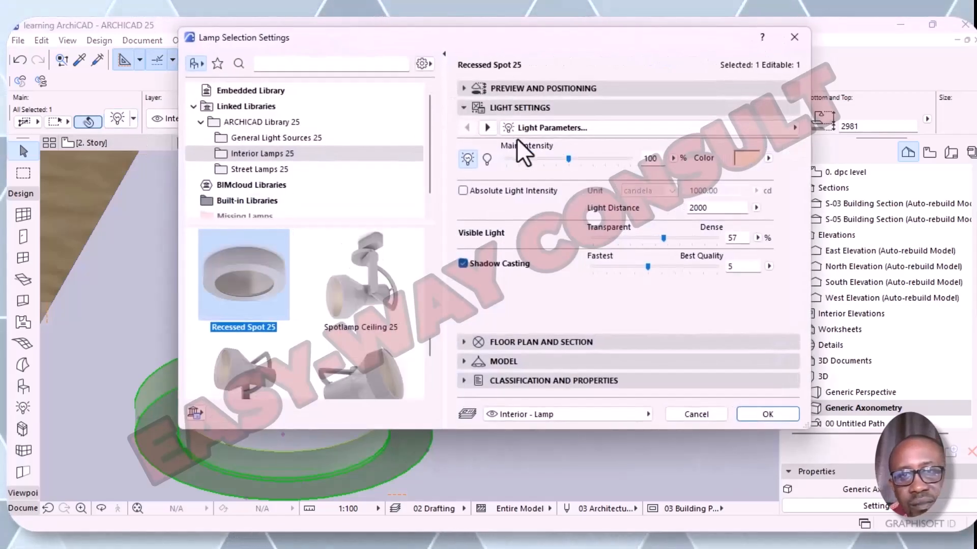
left_click(484, 130)
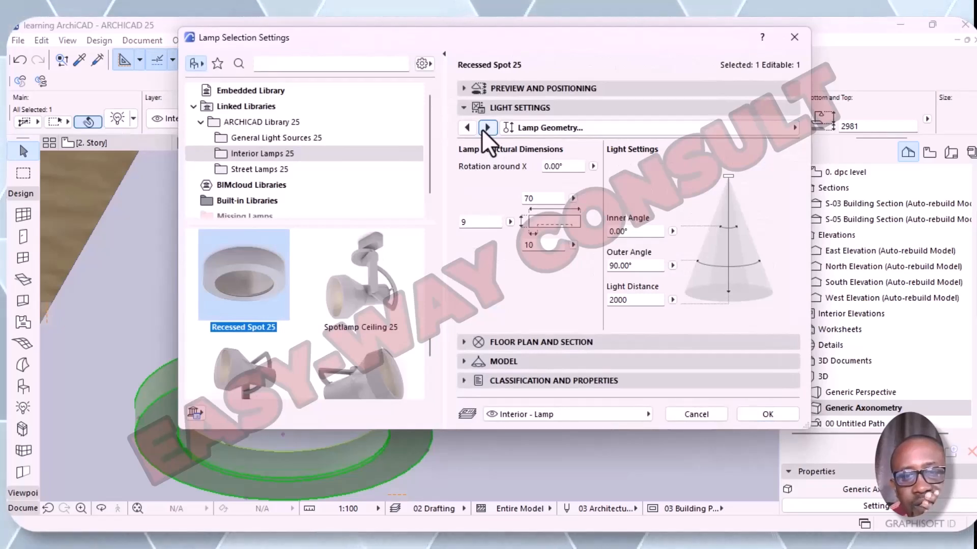
left_click(483, 129)
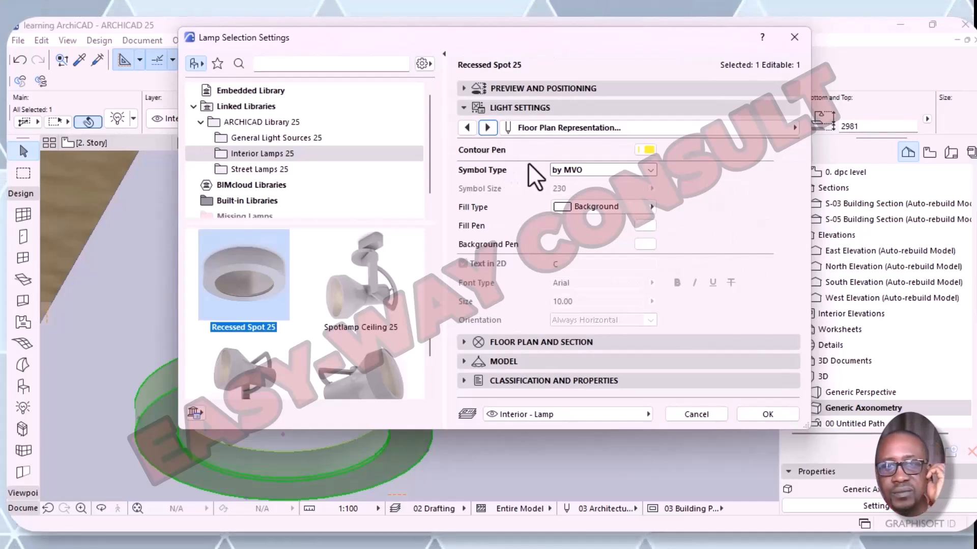
left_click(653, 155)
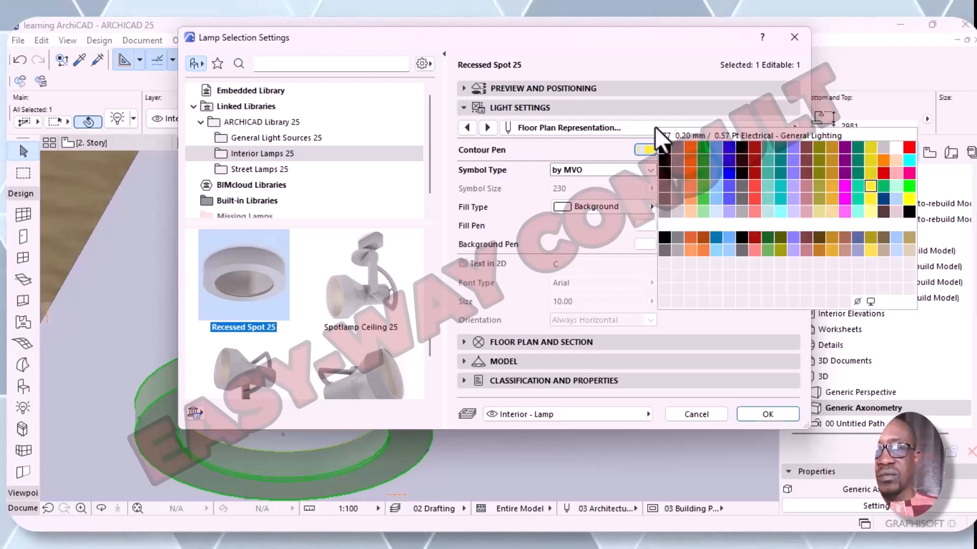
left_click(590, 153)
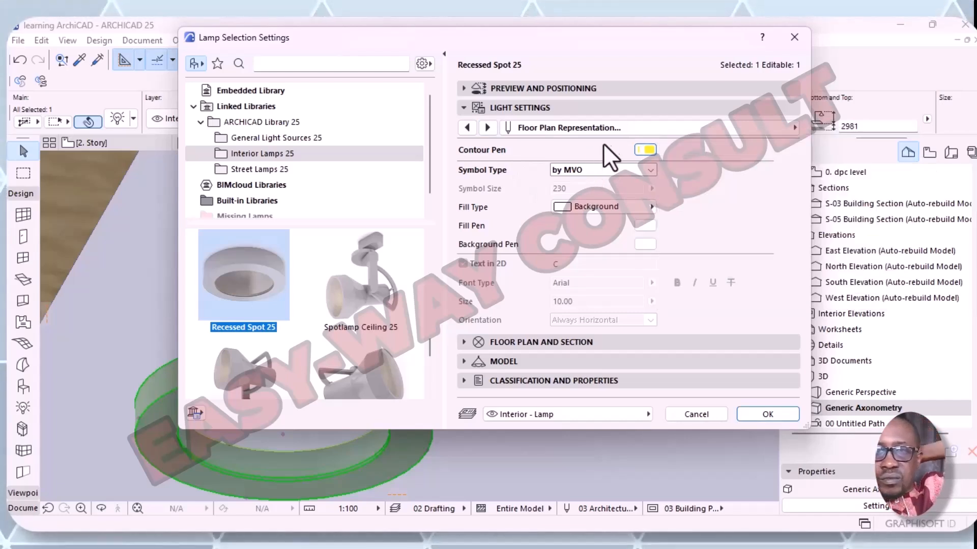
left_click(646, 149)
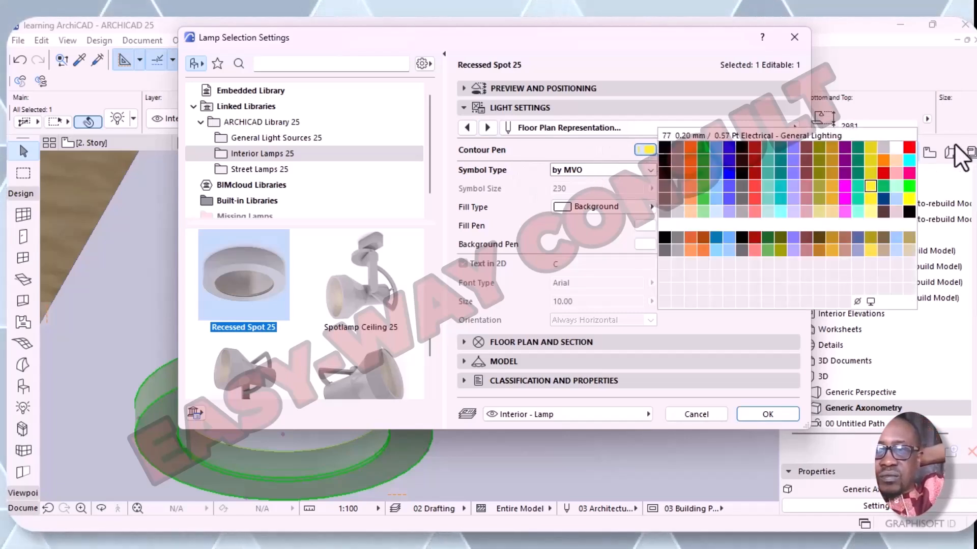
left_click(896, 149)
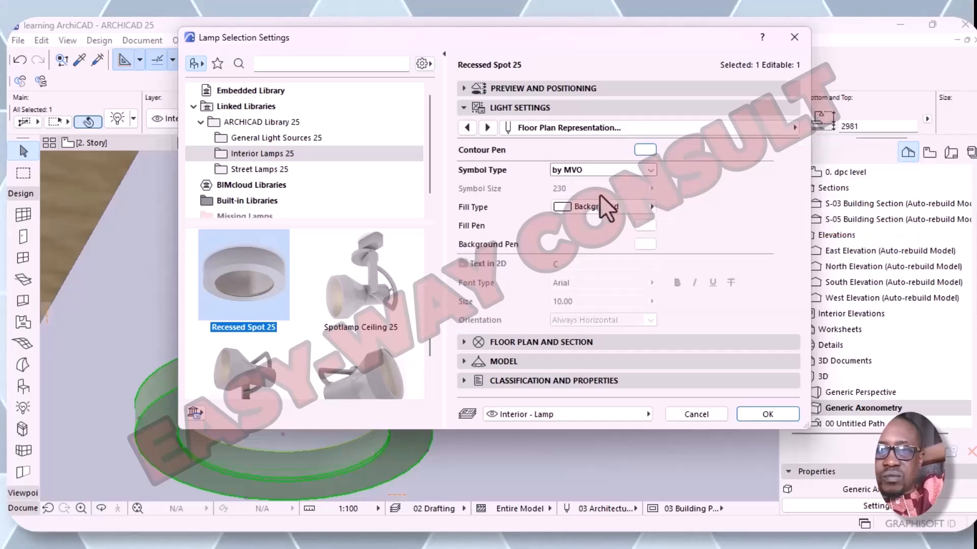
left_click(654, 207)
left_click(654, 208)
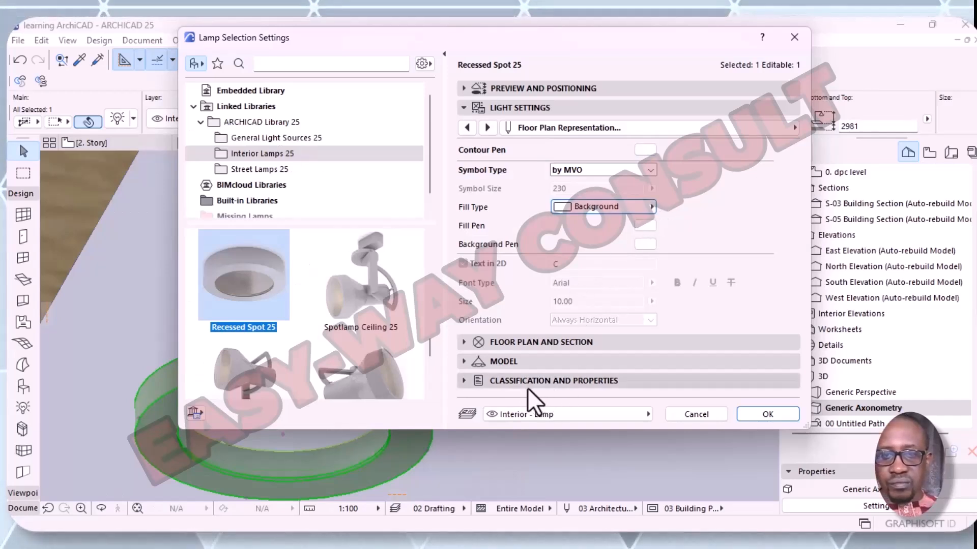
- Enable Override Object's Line Types and Override Object's Pens for the recessed spot's floor plan symbol and apply the settings
left_click(466, 346)
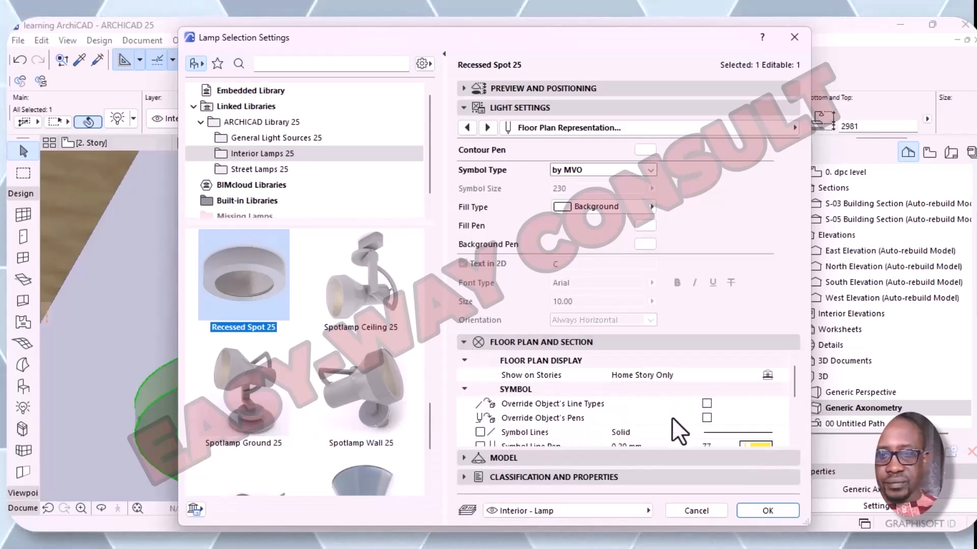
left_click(707, 404)
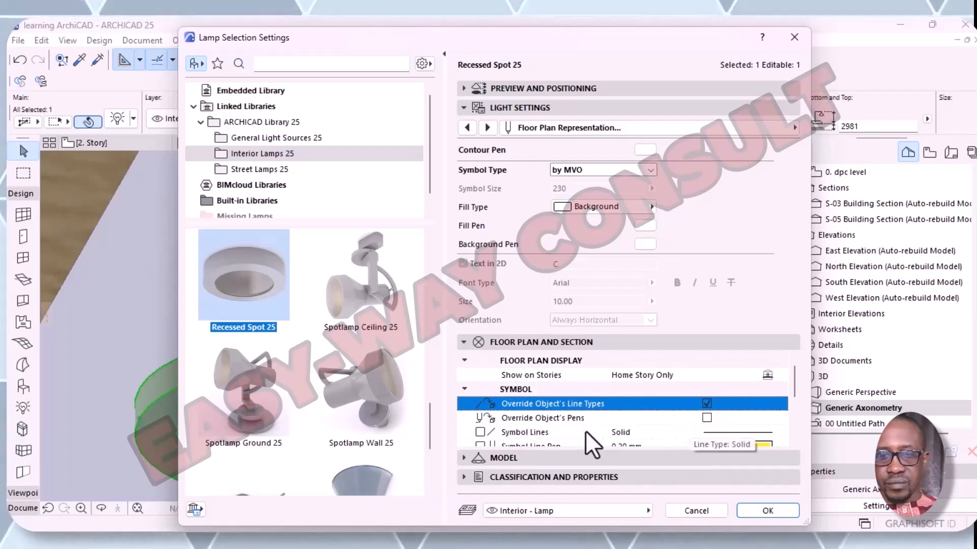
left_click(707, 418)
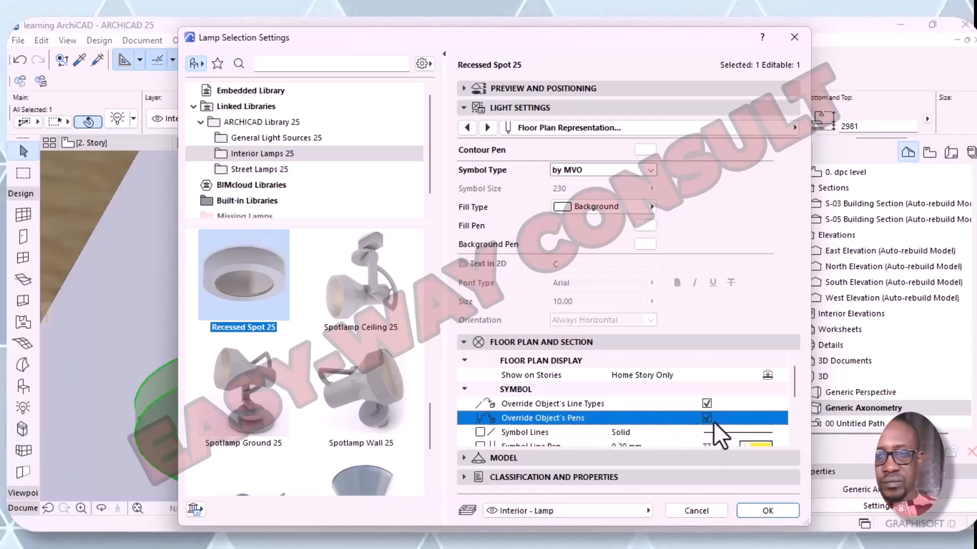
left_click(795, 510)
left_click(639, 379)
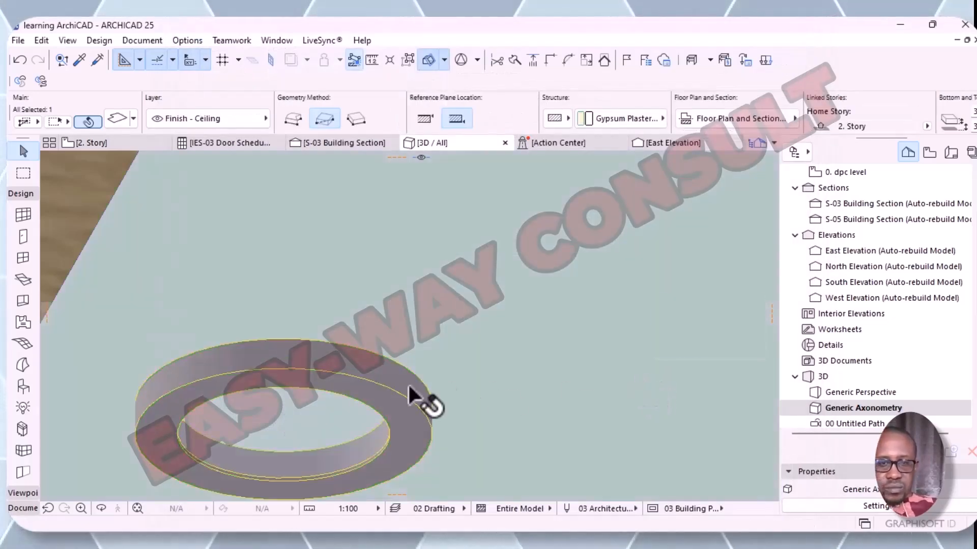
- Set the recessed spot's Symbol Line Pen to white pen 19, disable the Cut Surfaces attribute override, and apply the changes
left_click(348, 388)
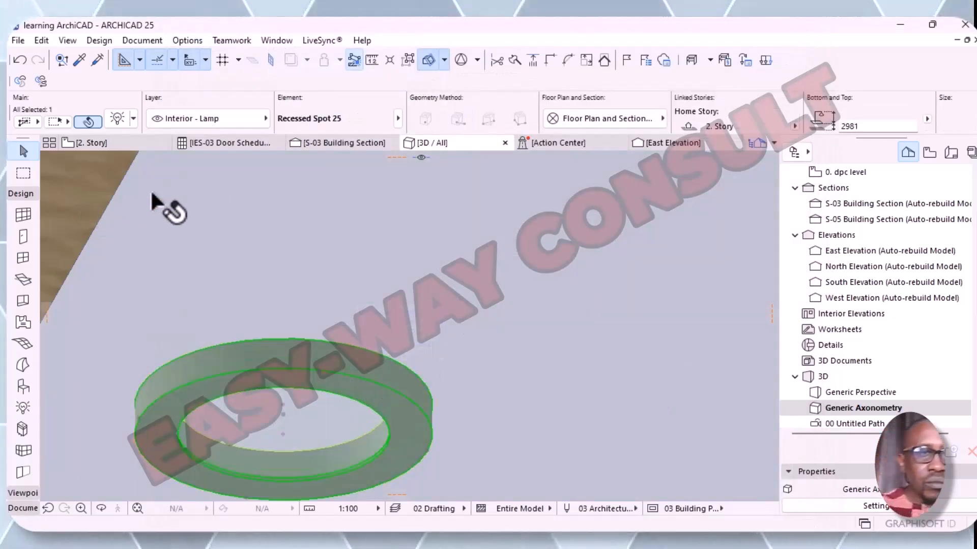
left_click(111, 120)
scroll(756, 392, "down", 1)
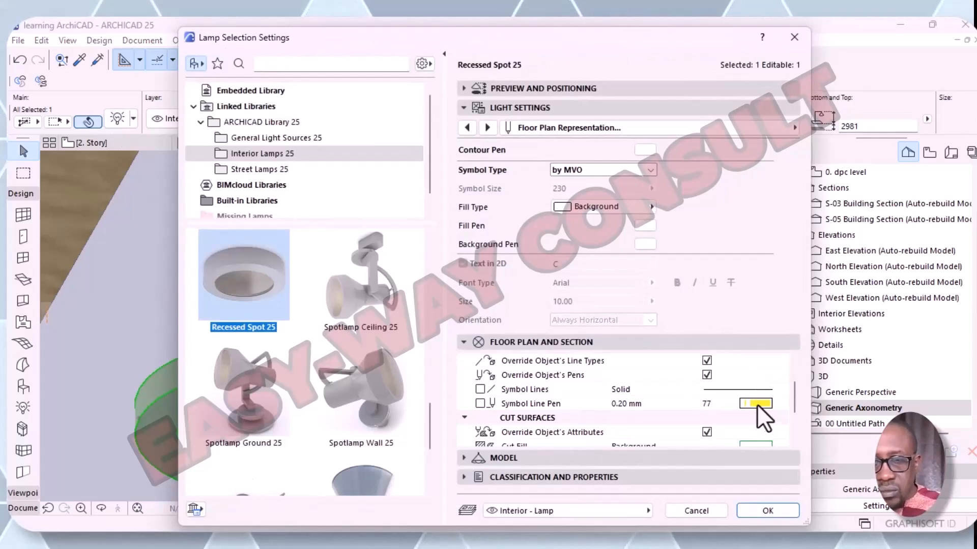
left_click(760, 404)
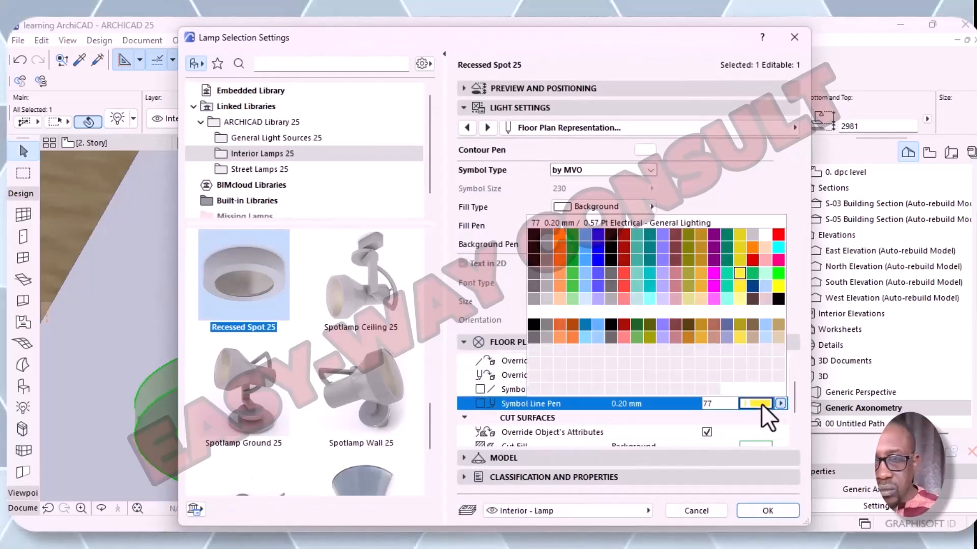
left_click(765, 236)
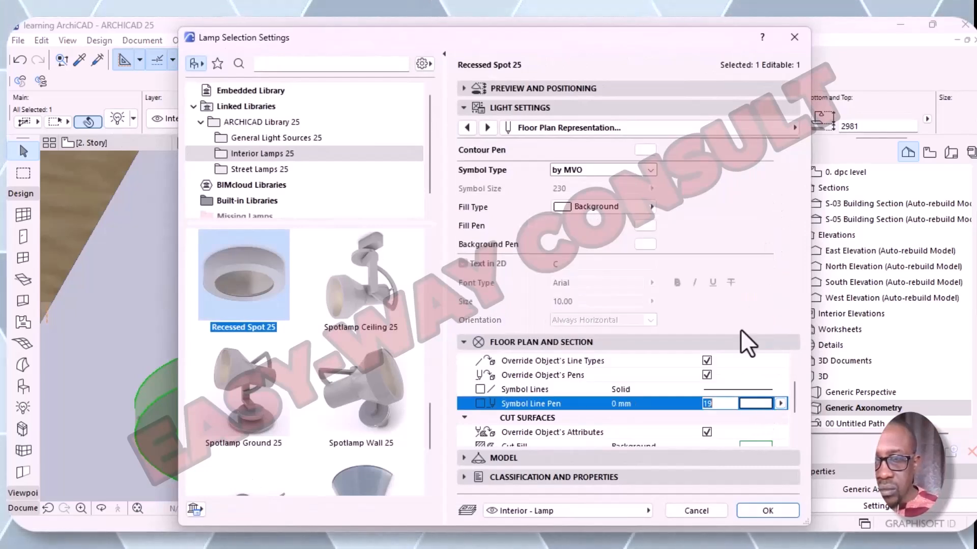
scroll(723, 426, "down", 3)
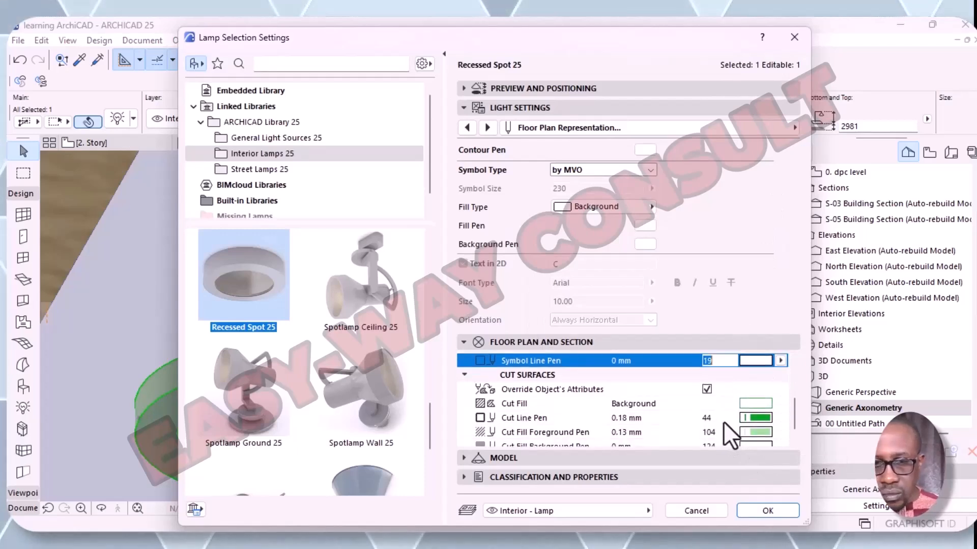
left_click(709, 394)
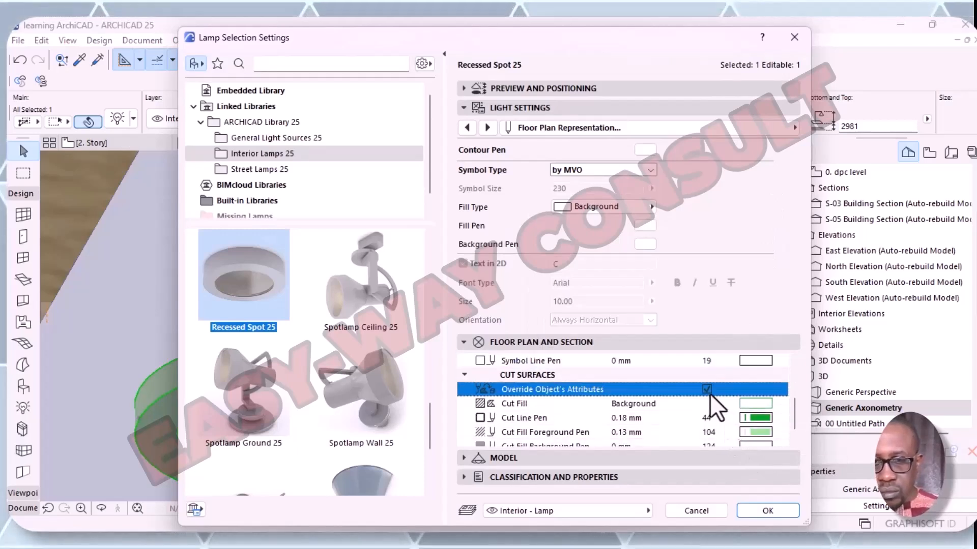
left_click(761, 511)
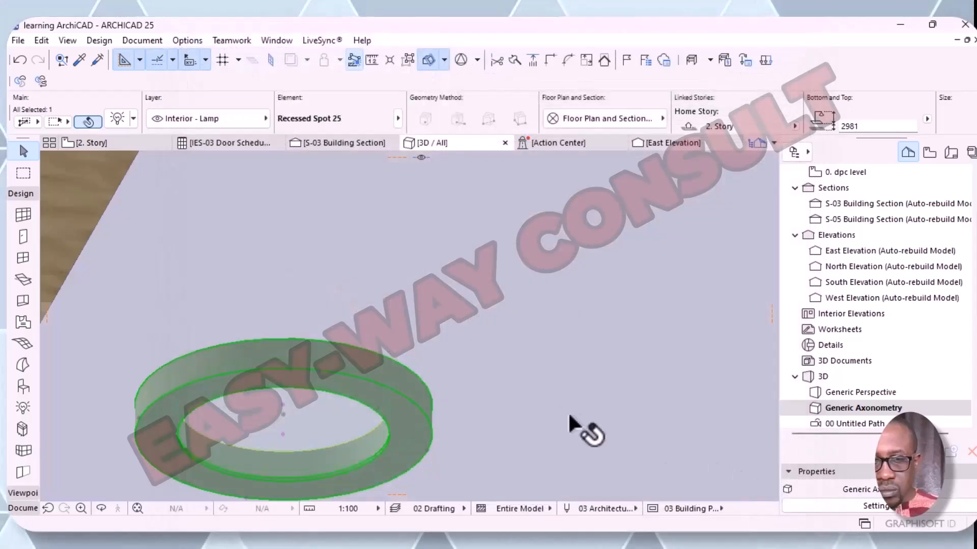
- Disable Override Object's Line Types for the recessed spot's symbol, apply the change and deselect the lamp
left_click(285, 377)
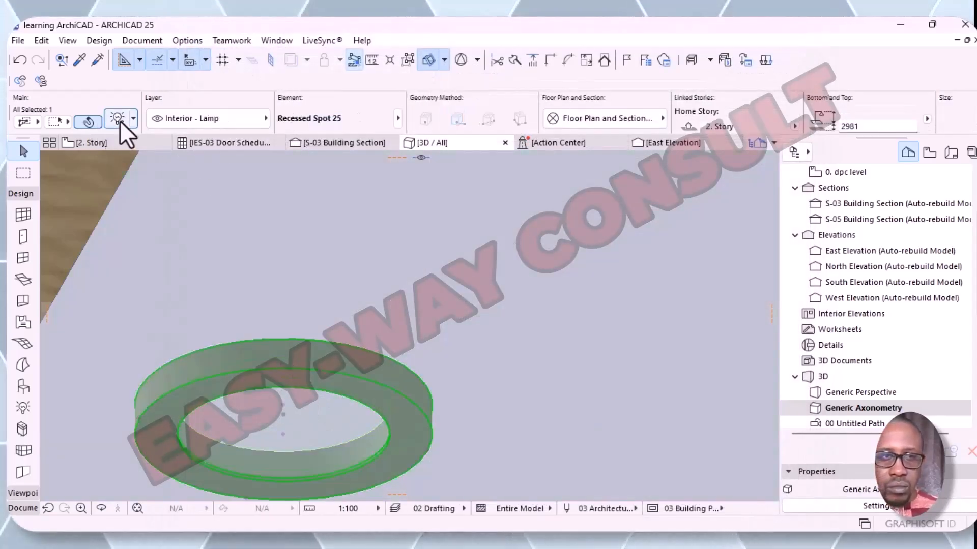
left_click(119, 120)
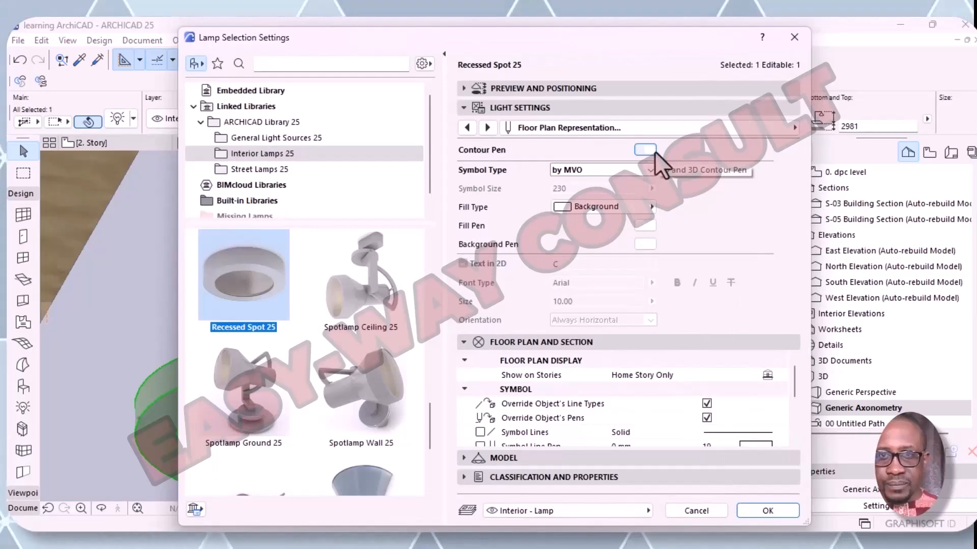
left_click(651, 214)
left_click(652, 214)
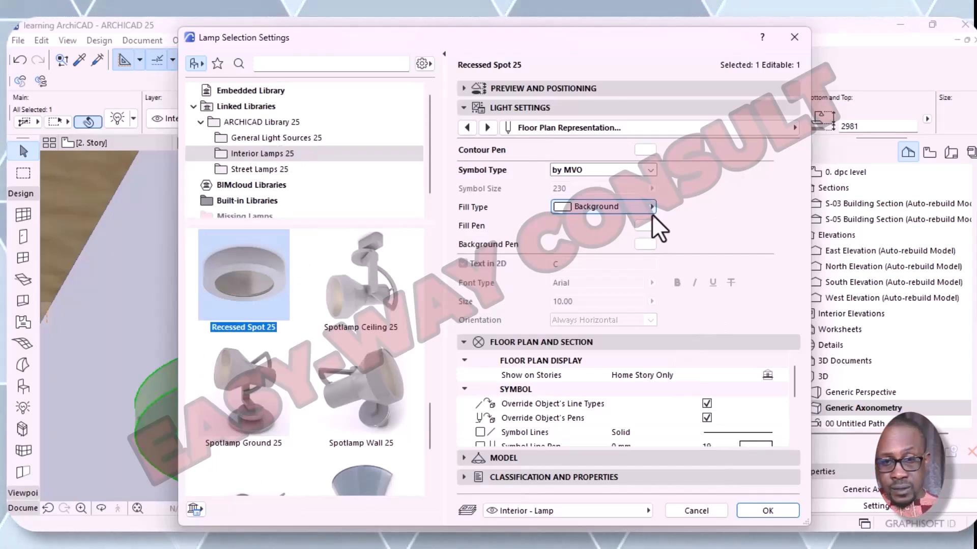
scroll(657, 396, "down", 2)
scroll(657, 396, "up", 2)
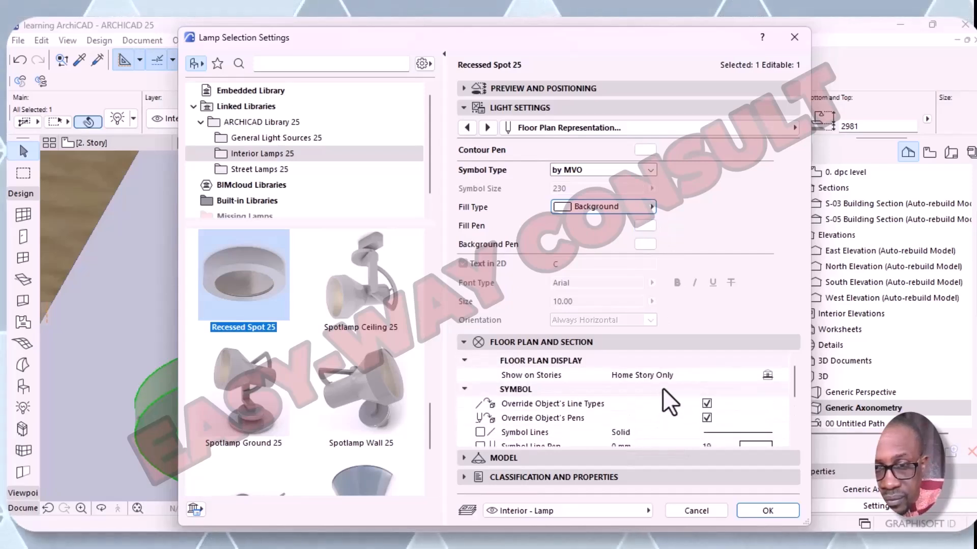
left_click(706, 404)
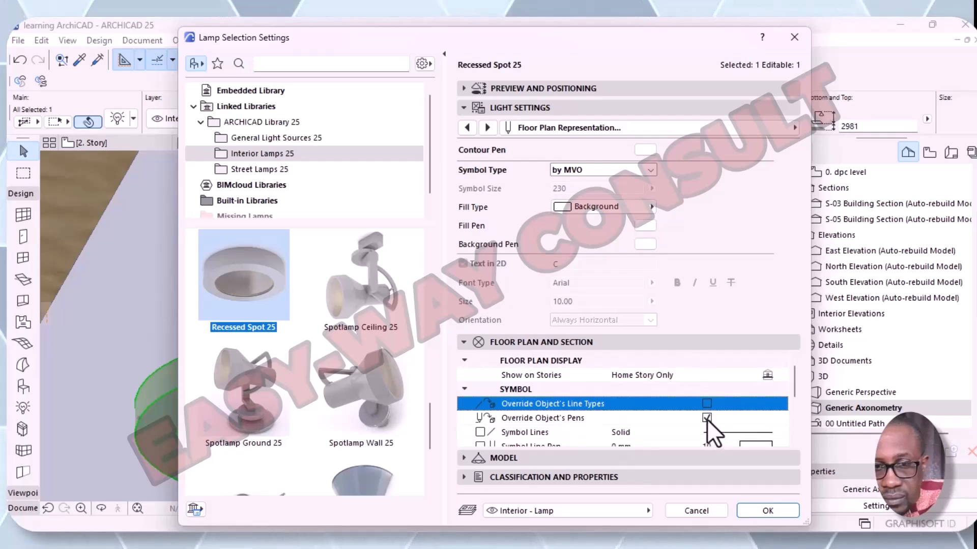
left_click(761, 511)
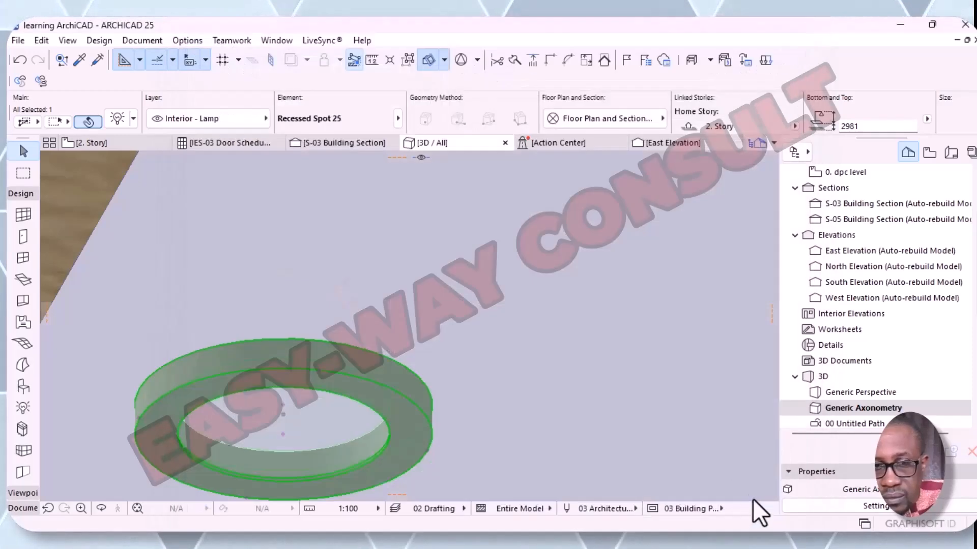
left_click(592, 391)
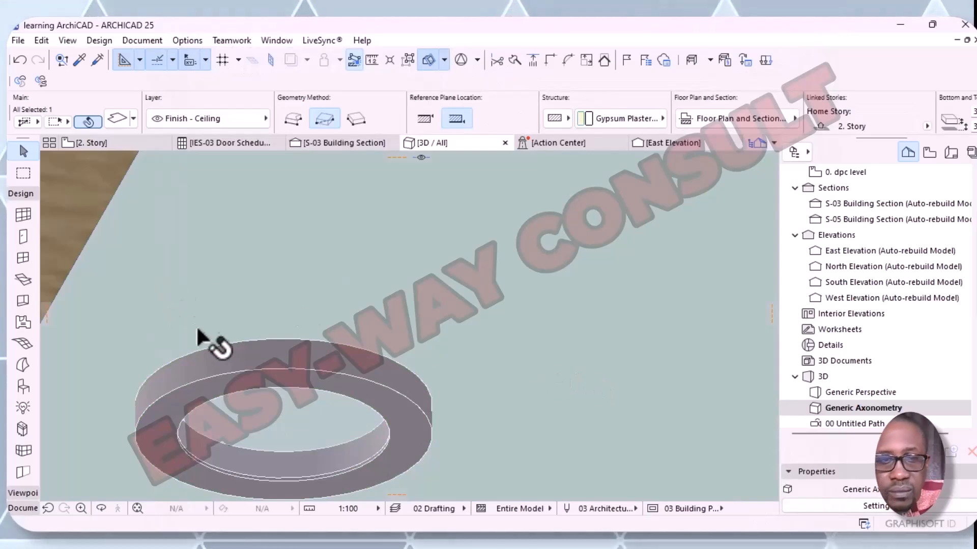
- Set the recessed spot's Fixture surface to Metal - Zinc in its Model Representation settings
left_click(237, 368)
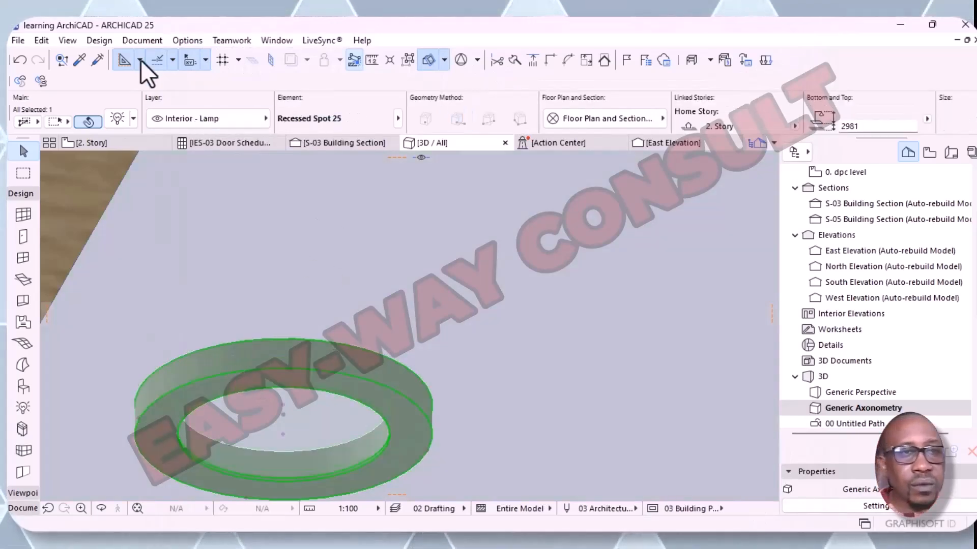
left_click(115, 122)
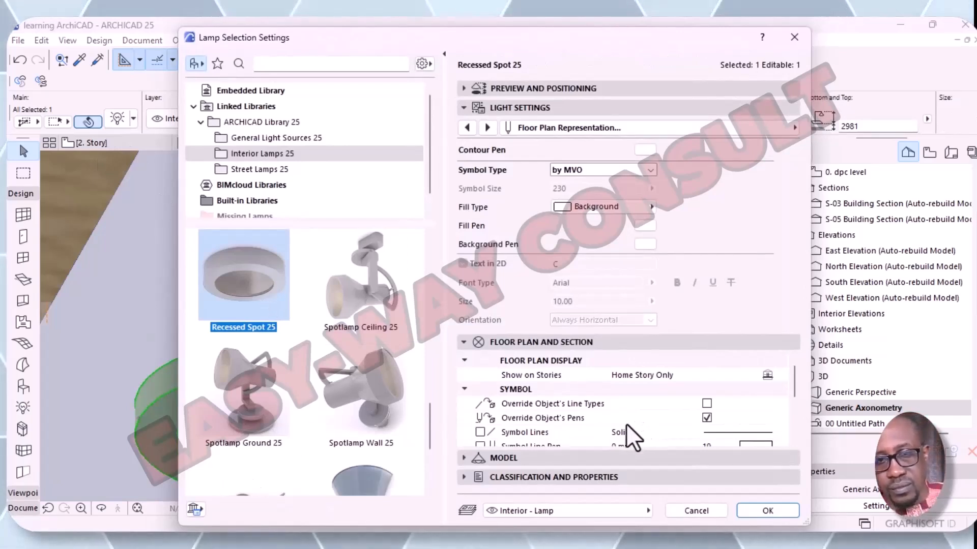
scroll(623, 422, "down", 3)
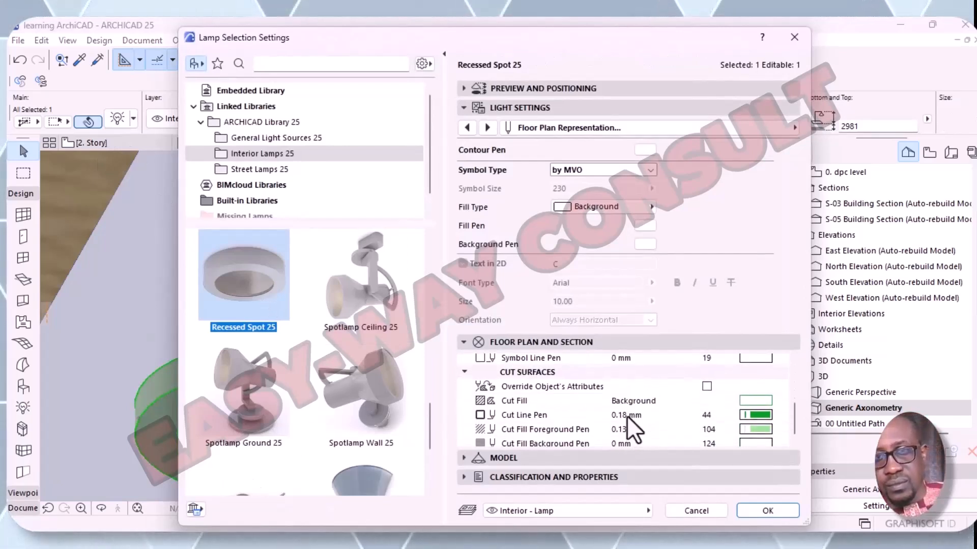
scroll(627, 416, "down", 1)
left_click(489, 129)
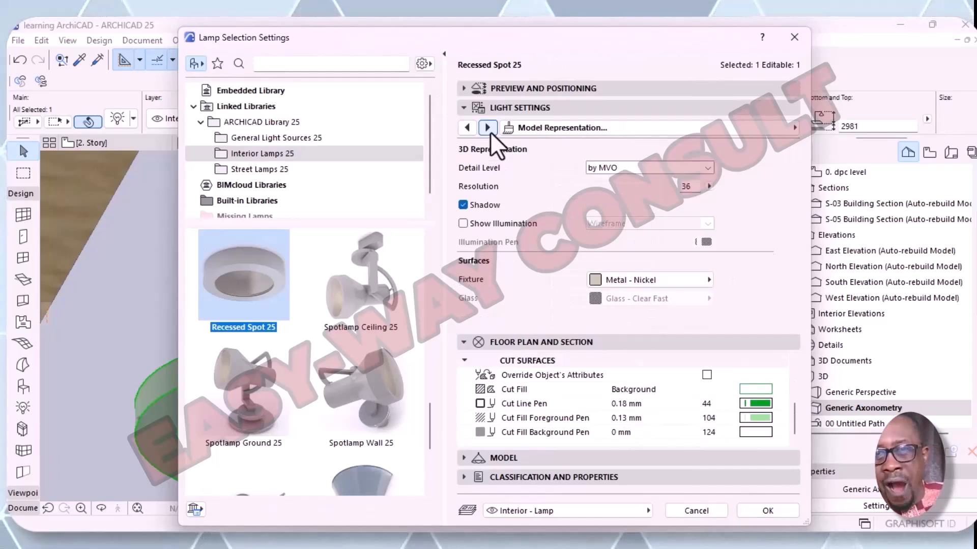
left_click(709, 280)
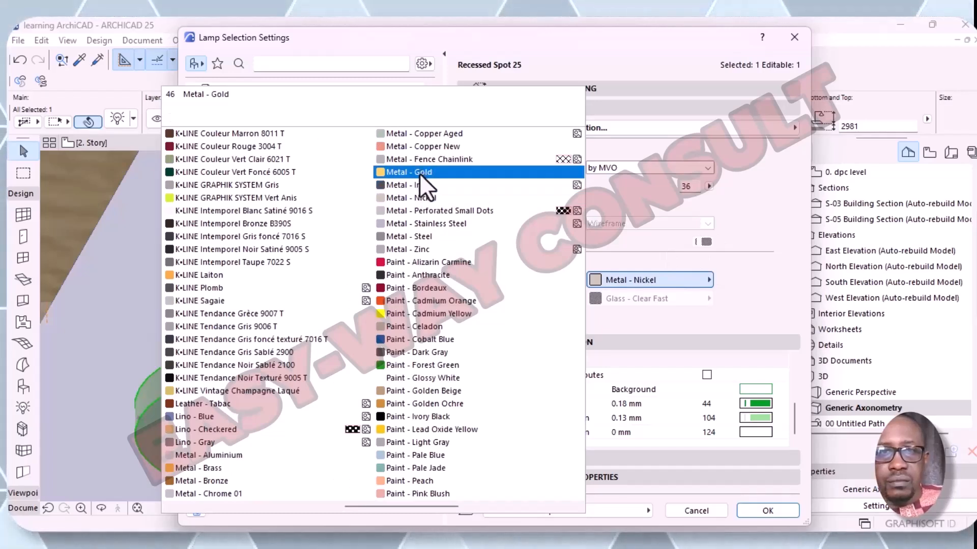
left_click(401, 250)
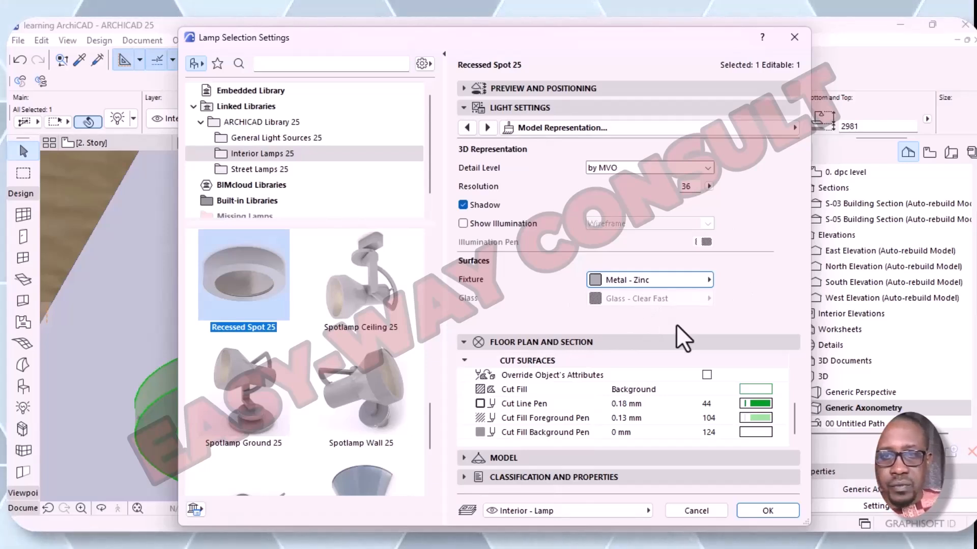
- Enable Show Illumination as Wireframe with the yellow illumination pen, apply the settings and deselect the lamp
left_click(463, 224)
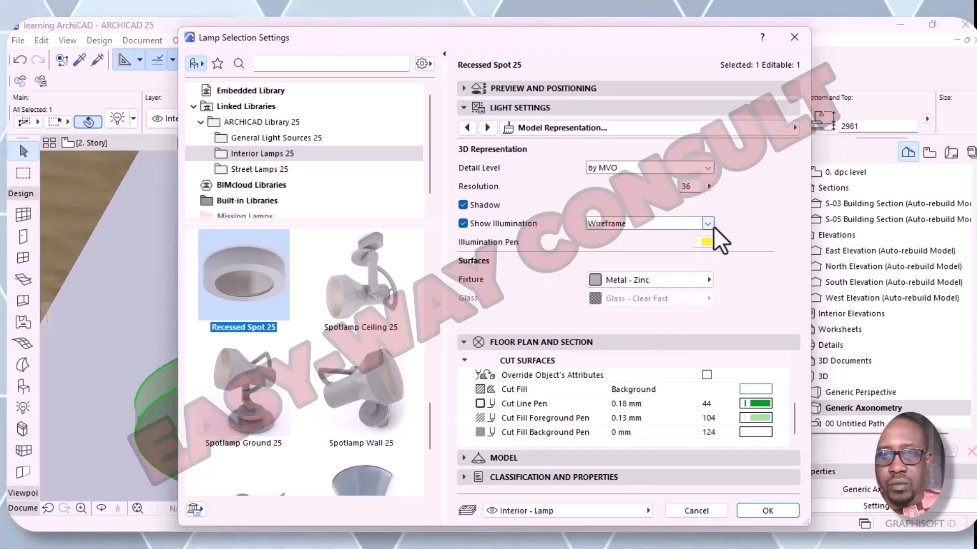
left_click(707, 242)
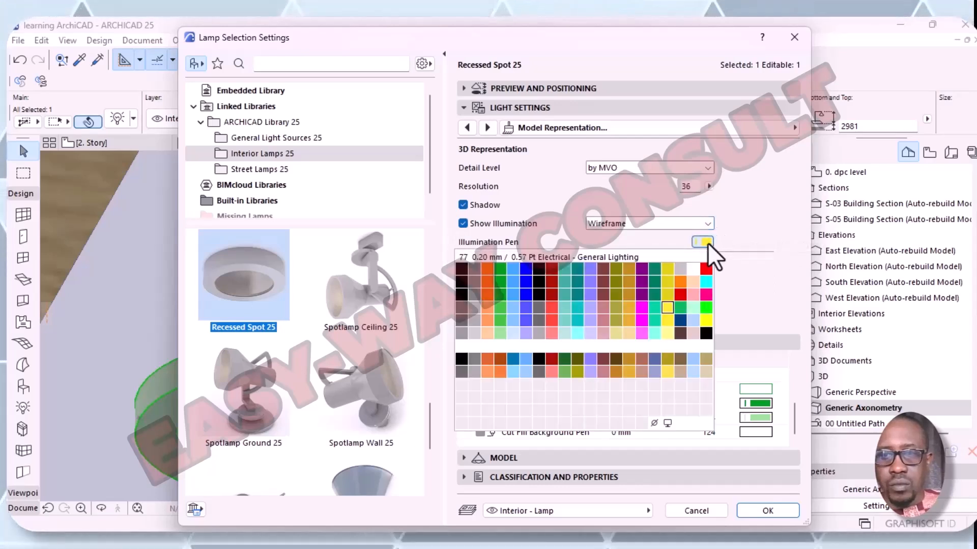
left_click(707, 242)
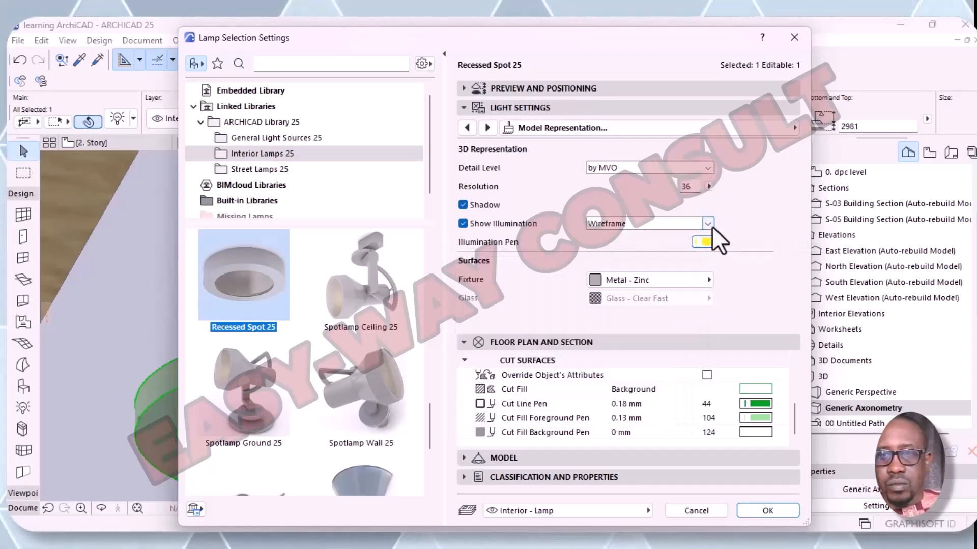
left_click(712, 227)
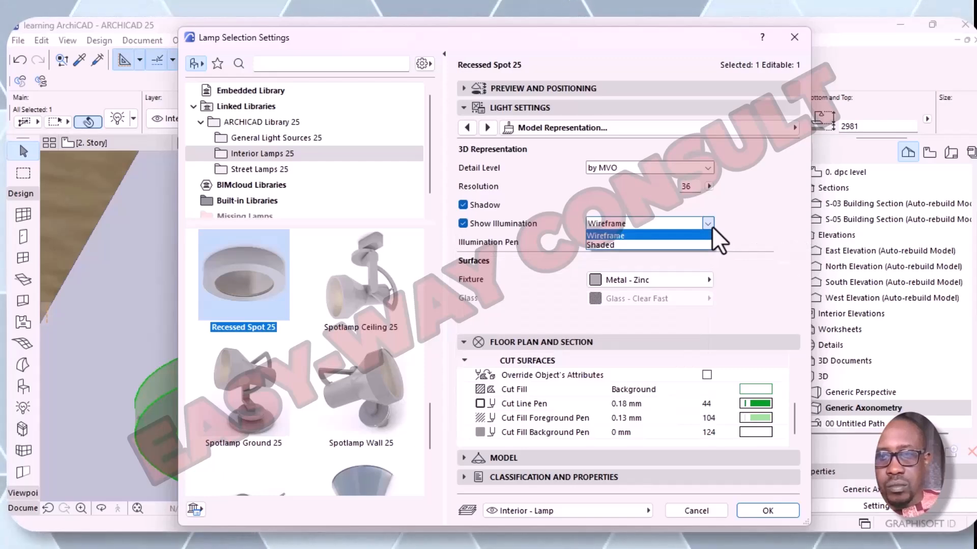
left_click(712, 227)
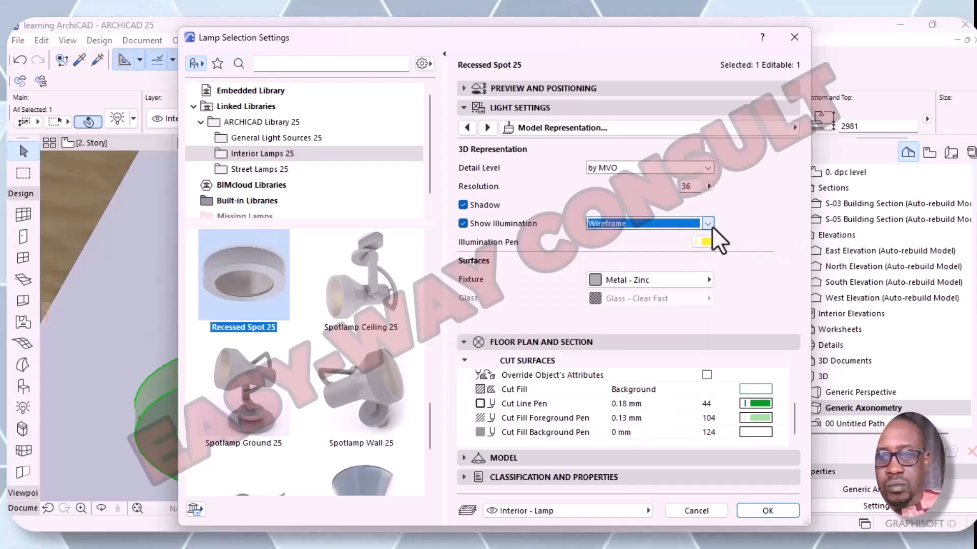
left_click(767, 510)
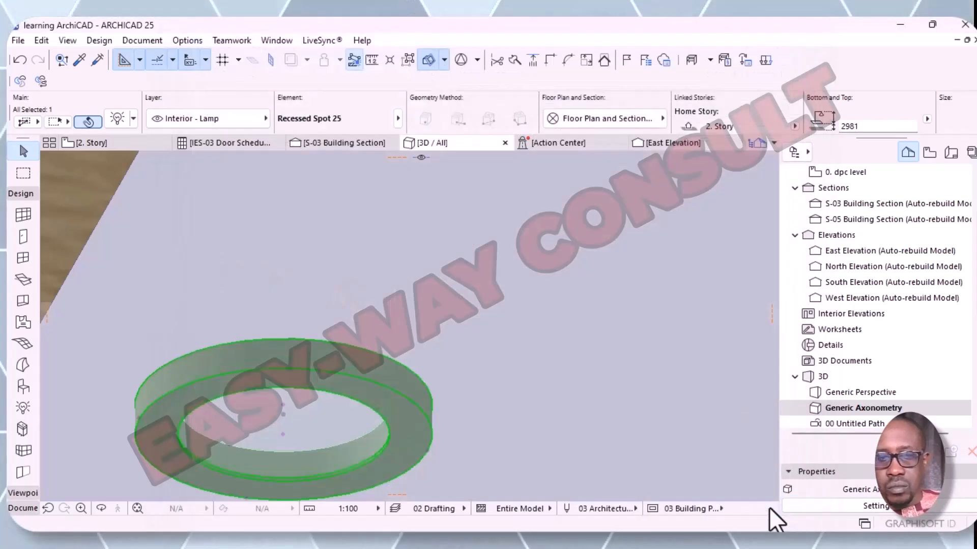
left_click(672, 396)
middle_click_drag(617, 410, 610, 203)
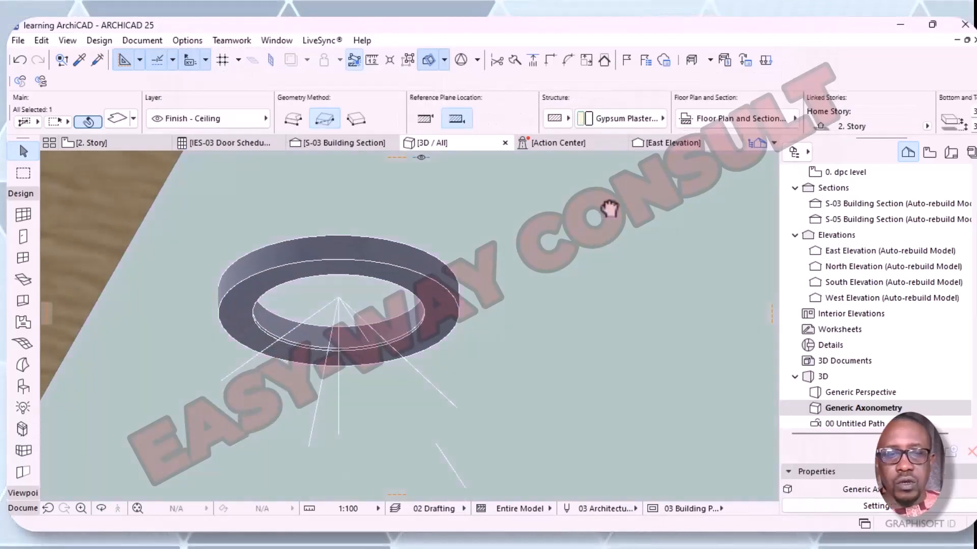
- Disable Show Illumination for the recessed spot and apply the change
left_click(372, 267)
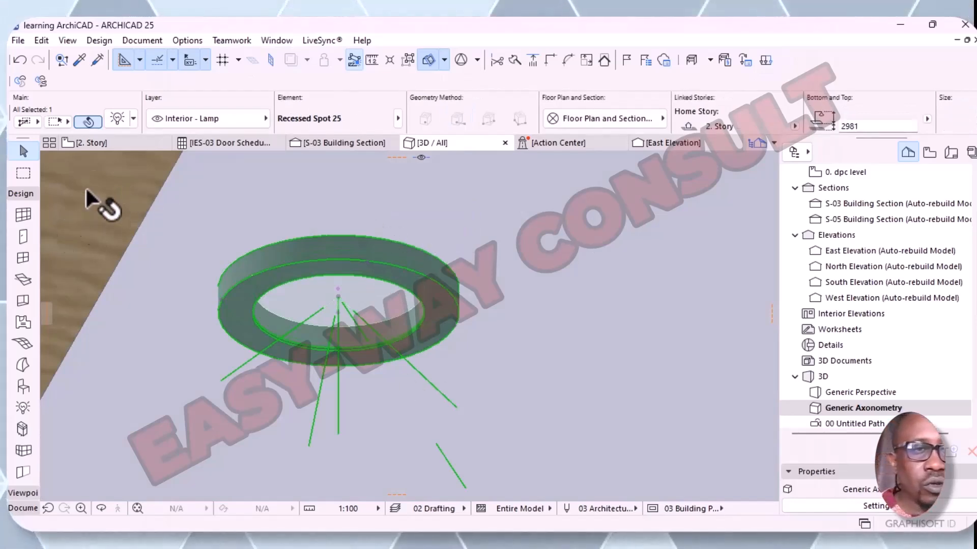
left_click(117, 118)
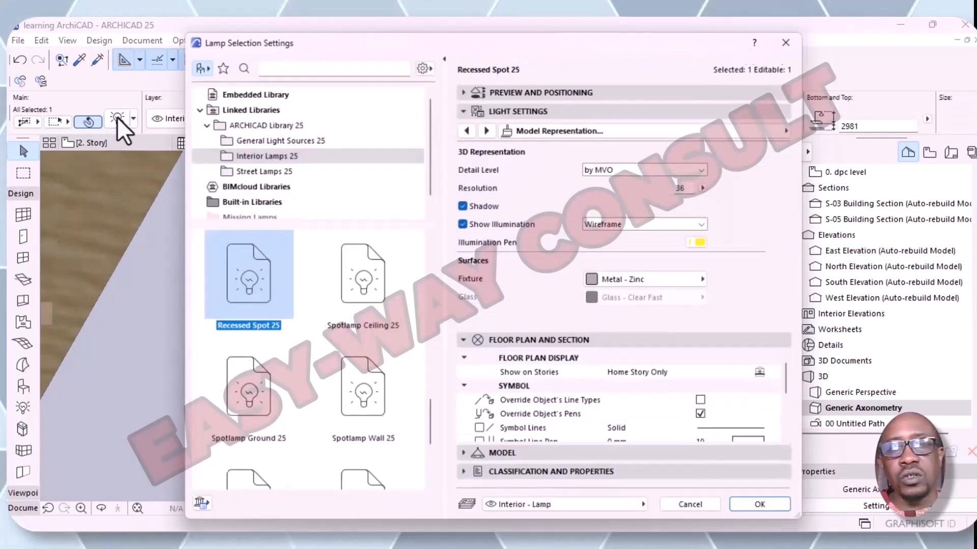
left_click(463, 223)
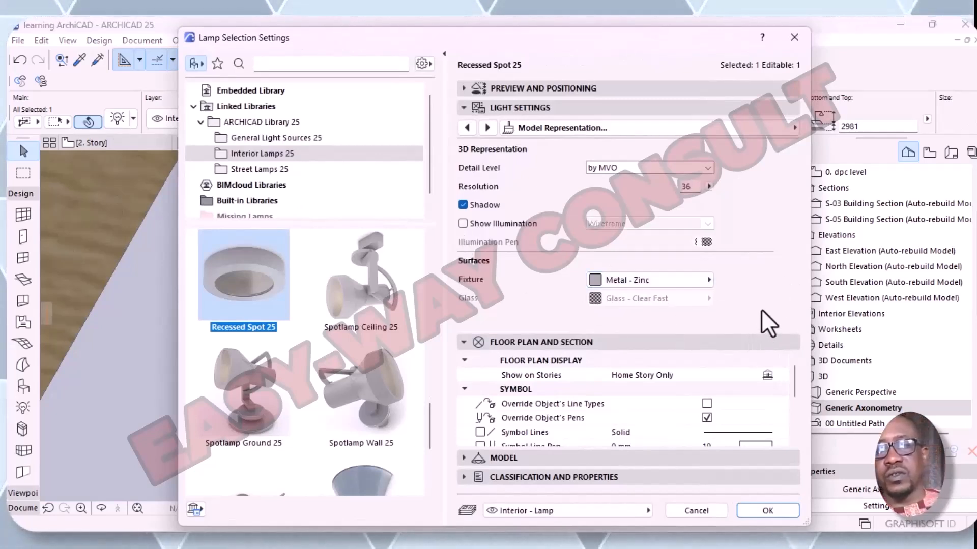
left_click(759, 514)
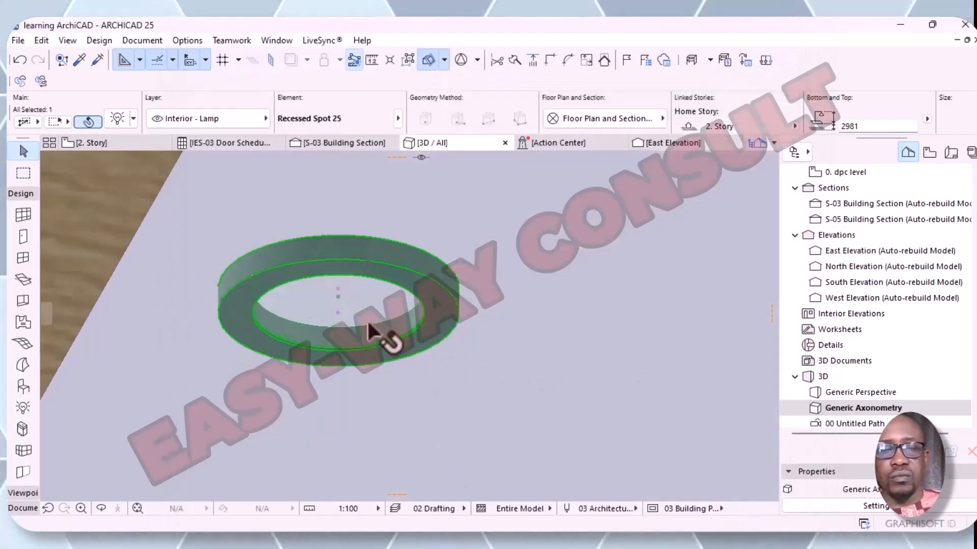
- Enable Override Surfaces in the recessed spot's model settings with Glass - Lamp, apply it and deselect the lamp
left_click(124, 125)
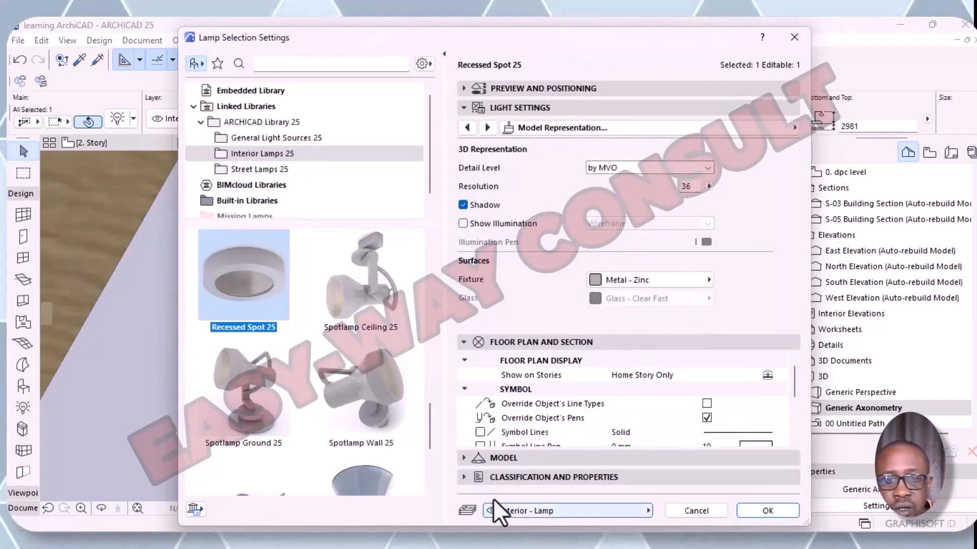
left_click(465, 457)
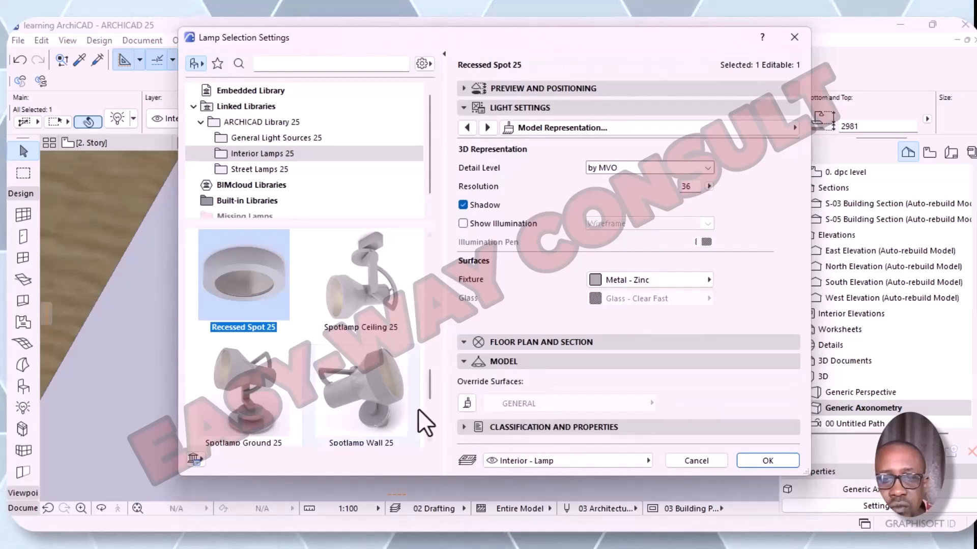
left_click(467, 404)
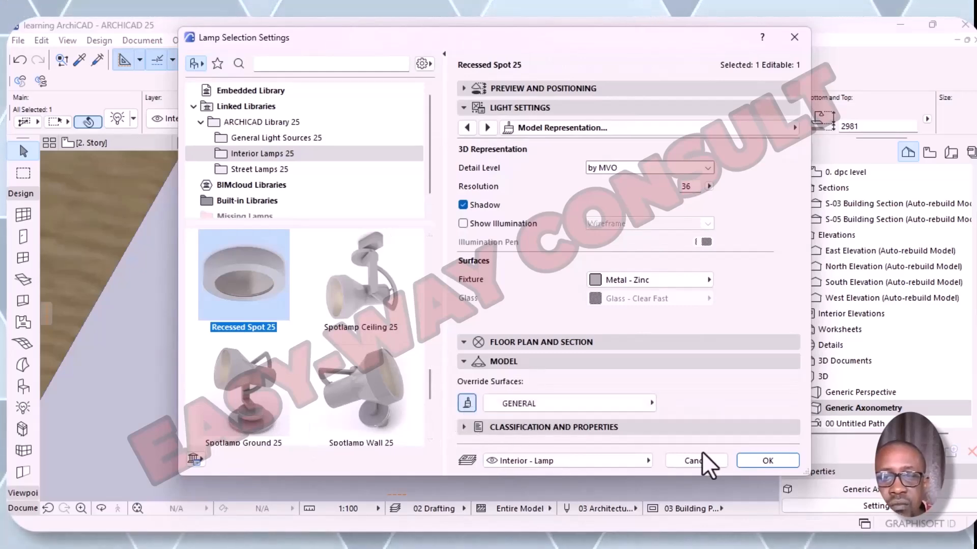
left_click(651, 404)
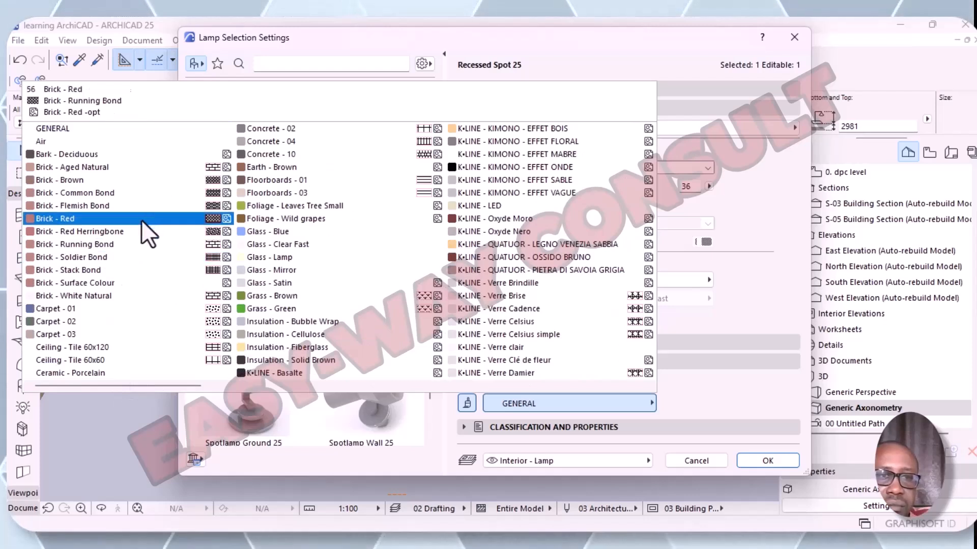
left_click(292, 258)
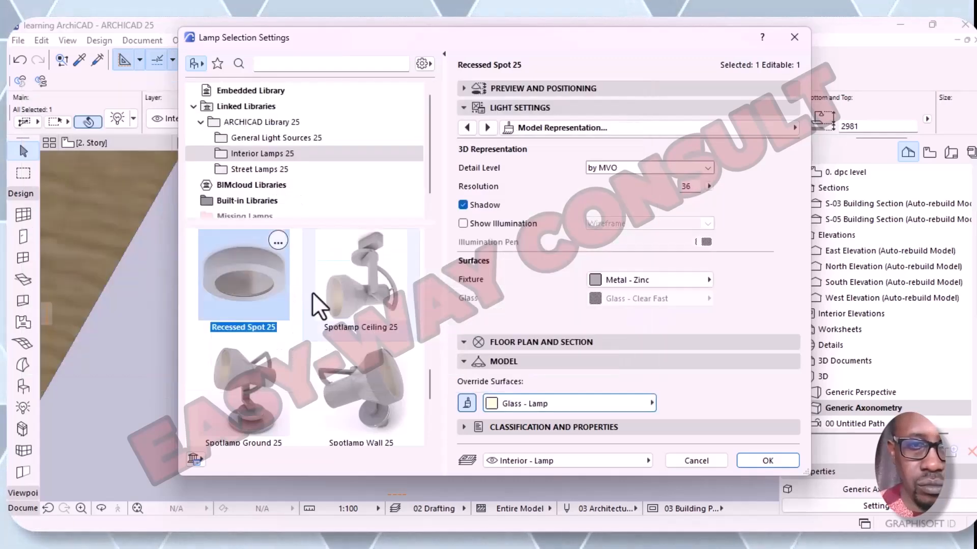
left_click(762, 460)
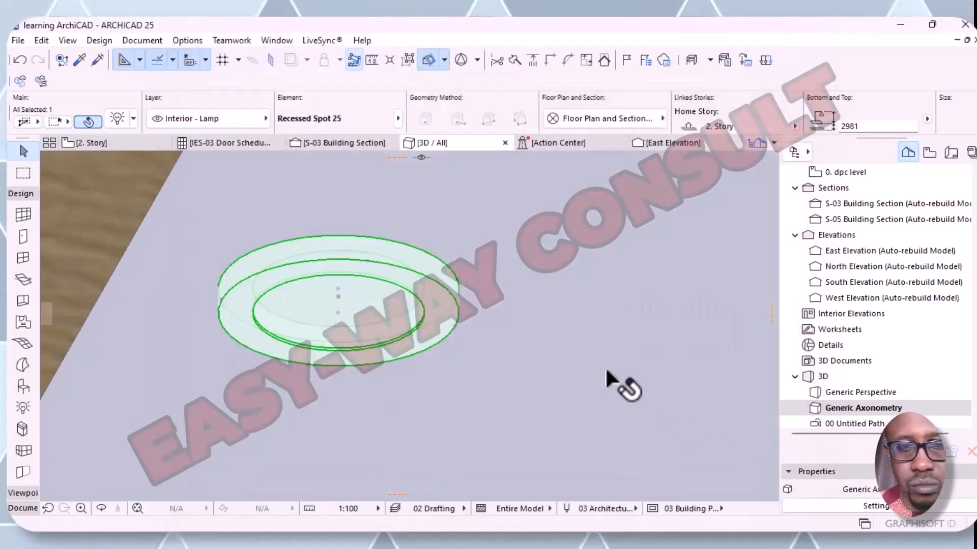
left_click(598, 381)
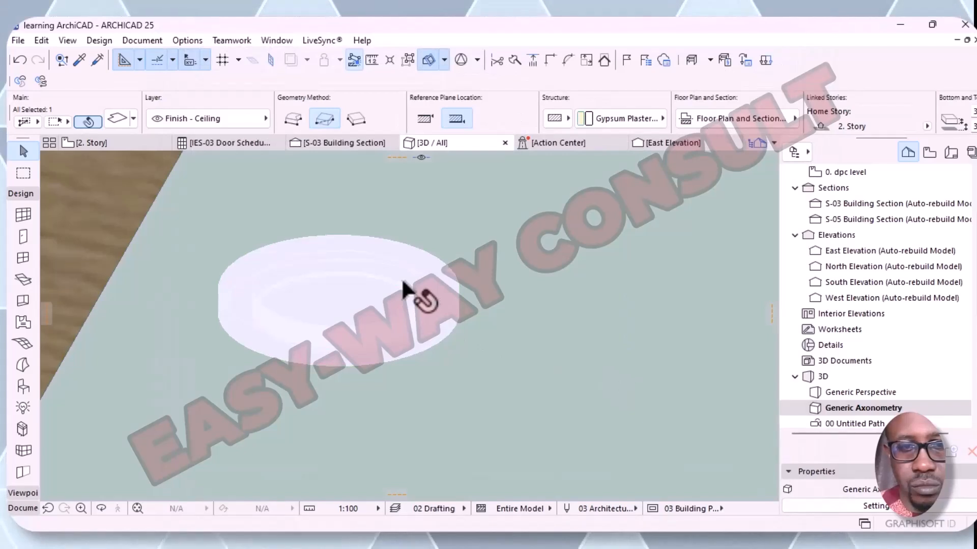
- Change the recessed spot's override surface to Metal - Gold and apply the change
left_click(406, 294)
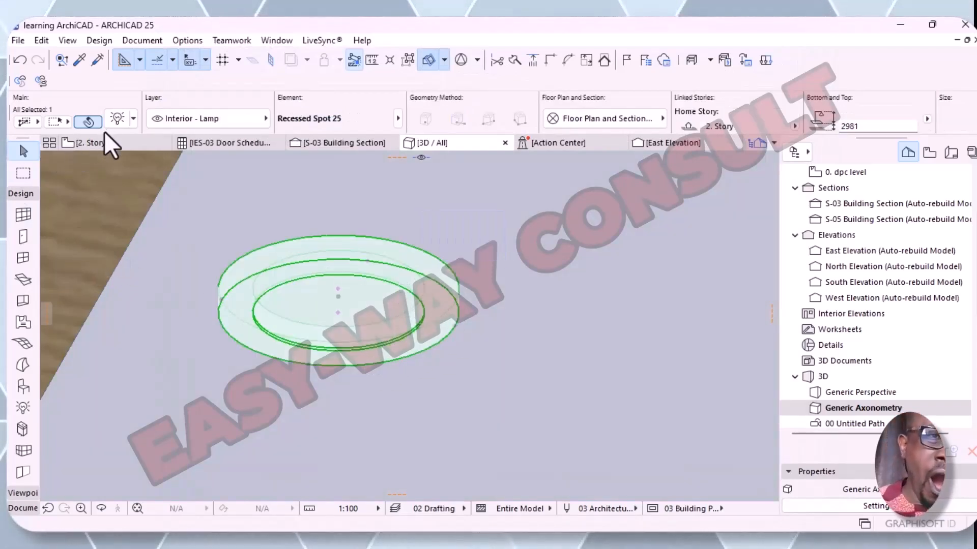
left_click(122, 120)
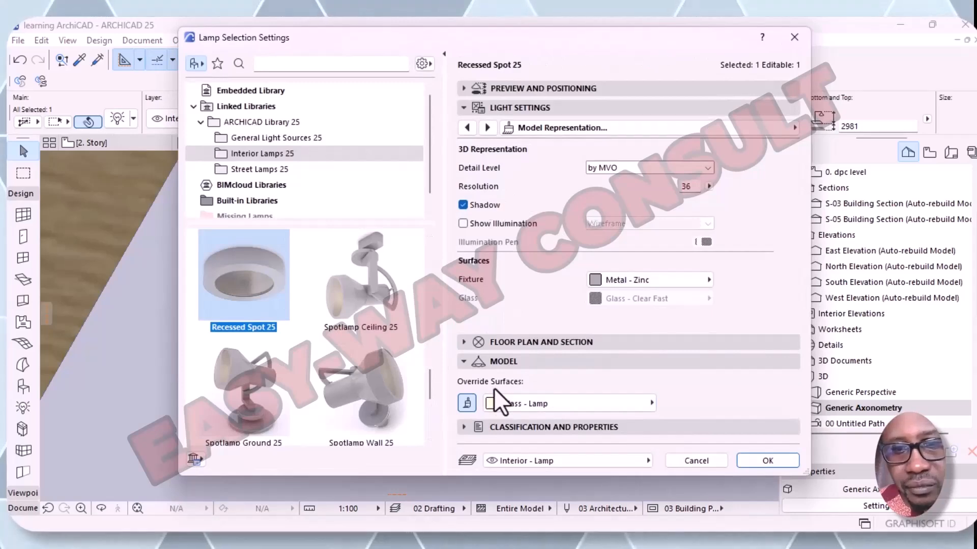
left_click(650, 405)
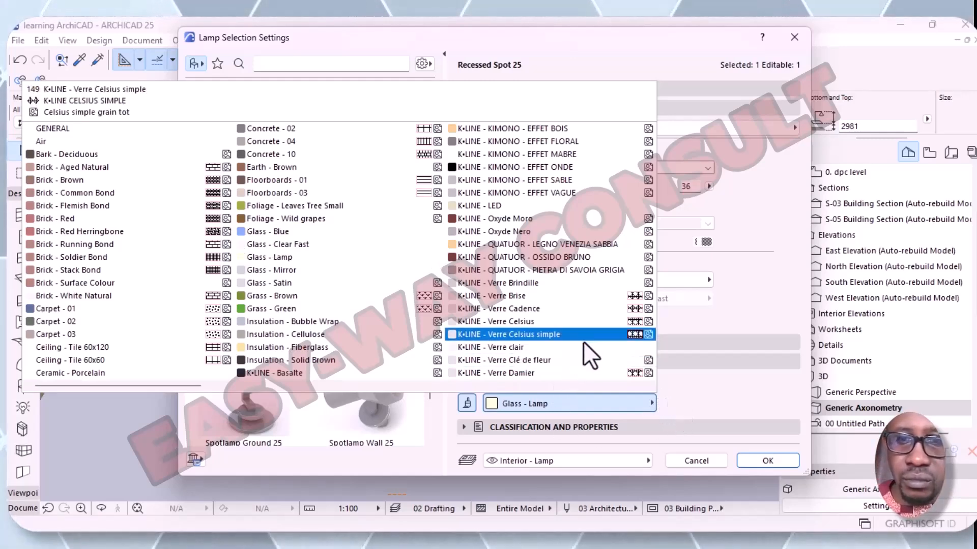
scroll(584, 340, "down", 3)
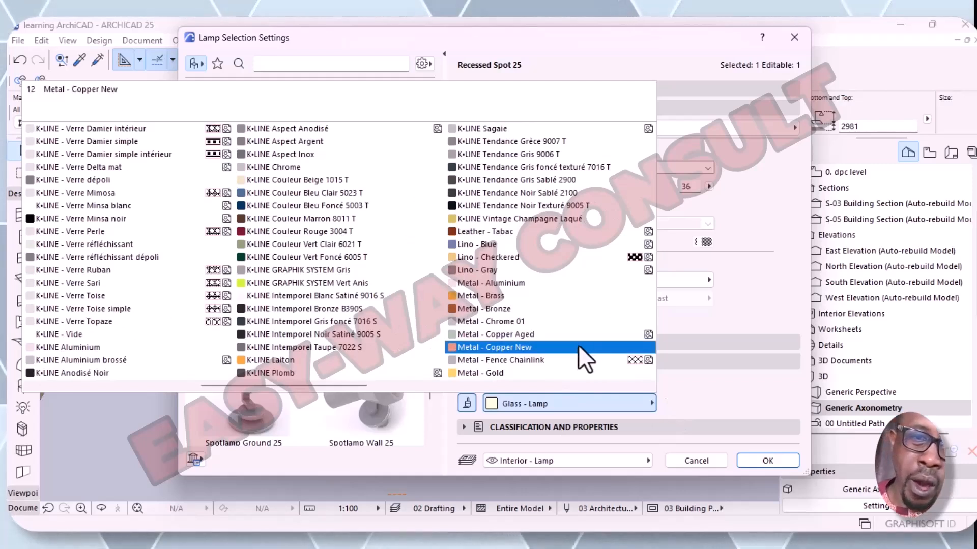
left_click(527, 375)
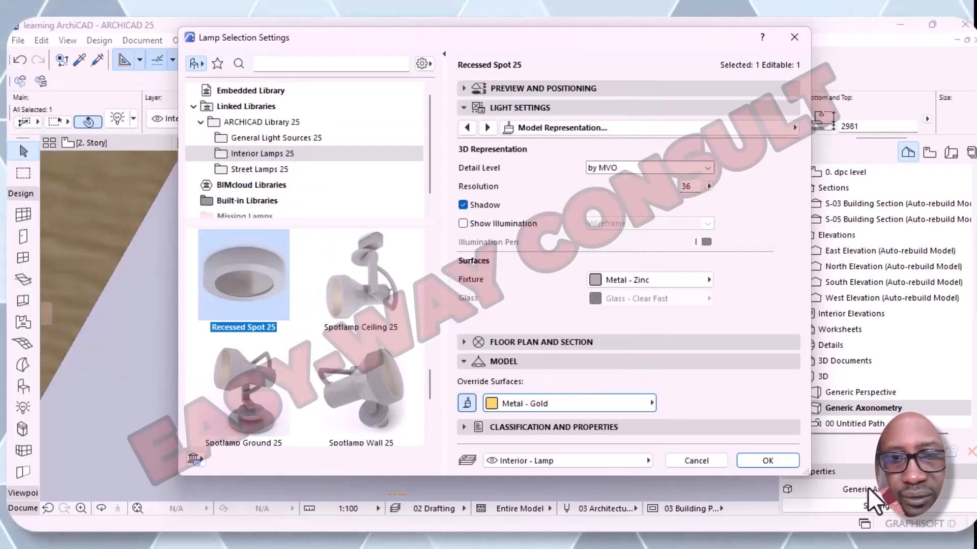
left_click(741, 457)
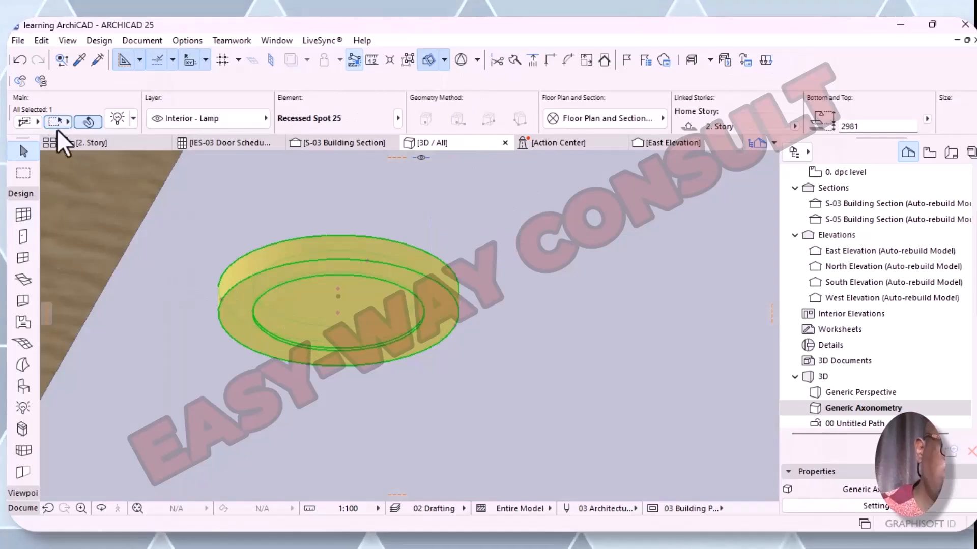
- Disable Override Object's Pens in the recessed spot's floor plan and section settings, apply it and deselect the lamp
left_click(118, 121)
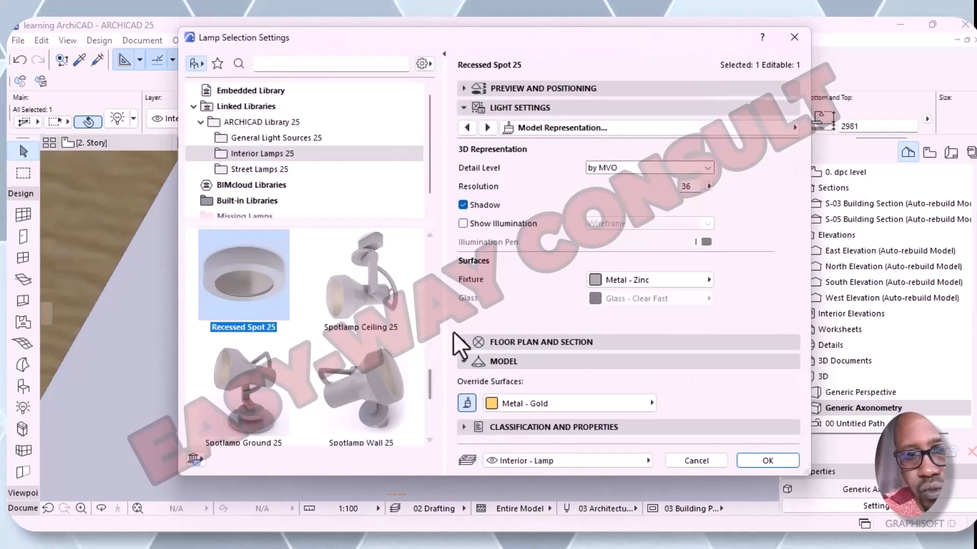
left_click(461, 342)
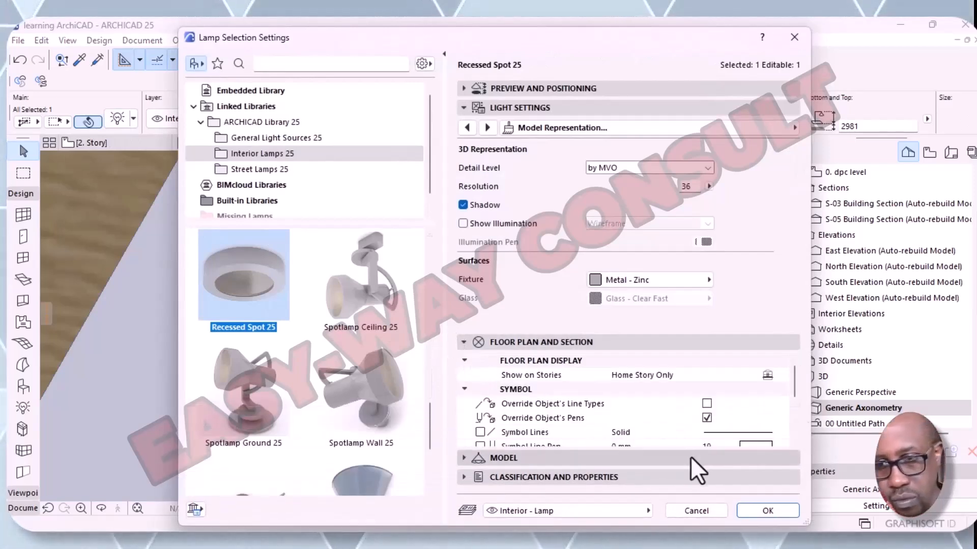
scroll(701, 421, "down", 5)
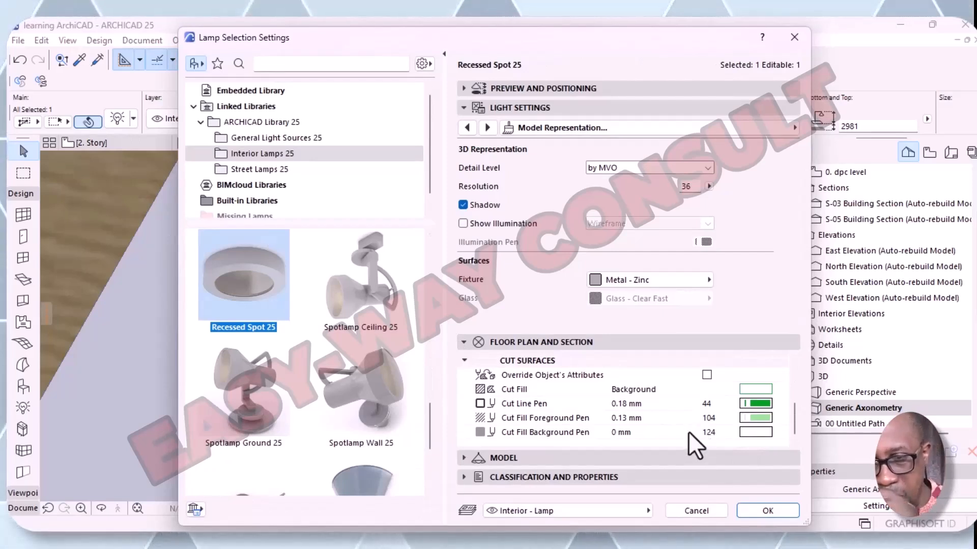
scroll(688, 431, "up", 5)
left_click(707, 417)
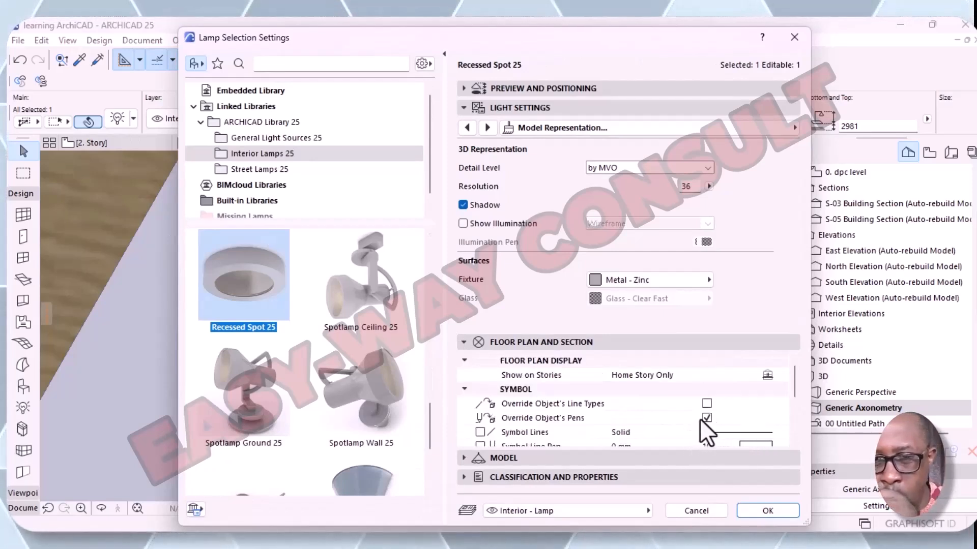
left_click(706, 417)
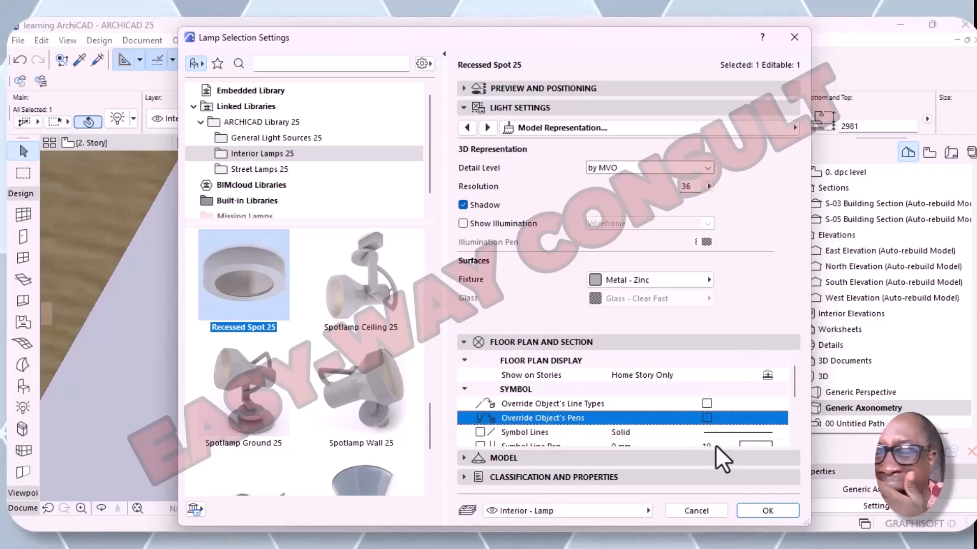
left_click(758, 510)
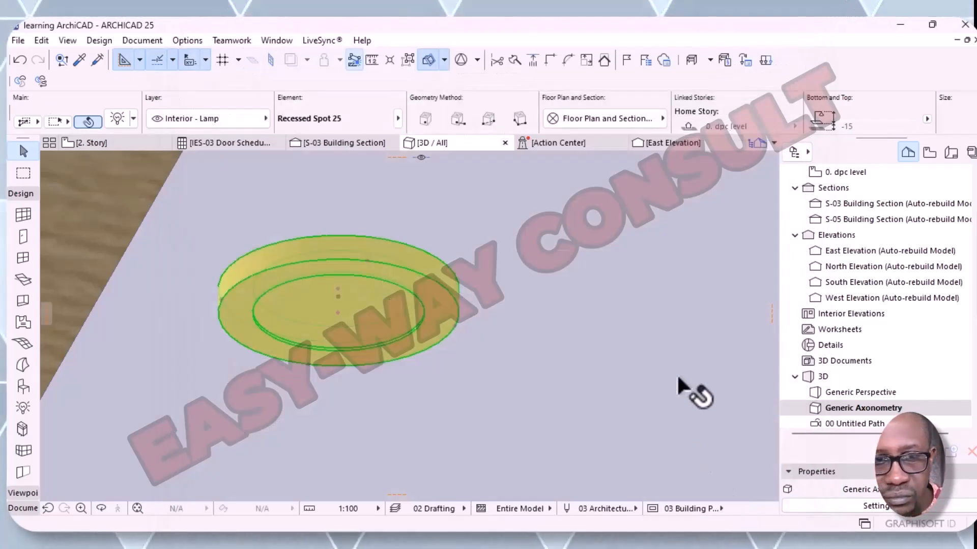
left_click(676, 374)
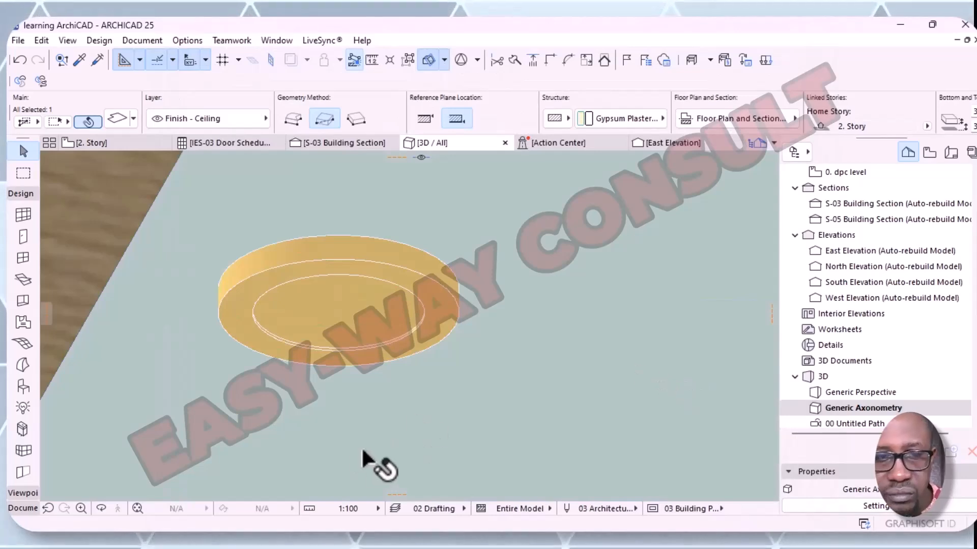
- Examine the Description parameters in the recessed spot's light settings, from lamp group down to the user-defined fields
left_click(342, 272)
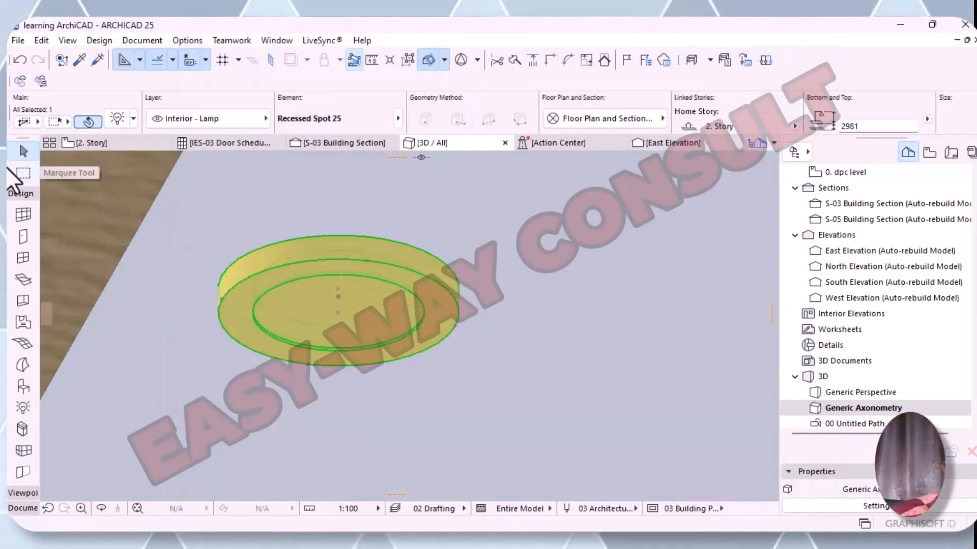
left_click(118, 122)
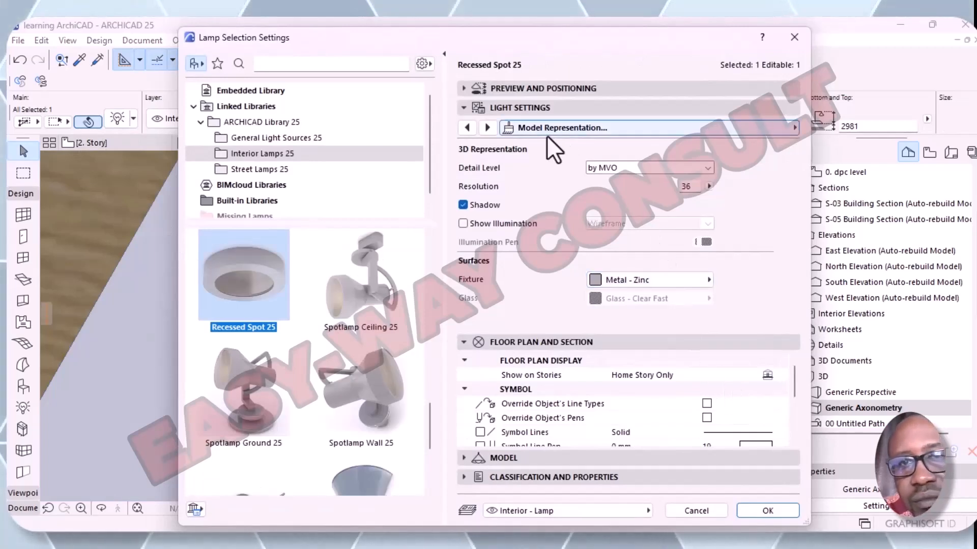
left_click(487, 128)
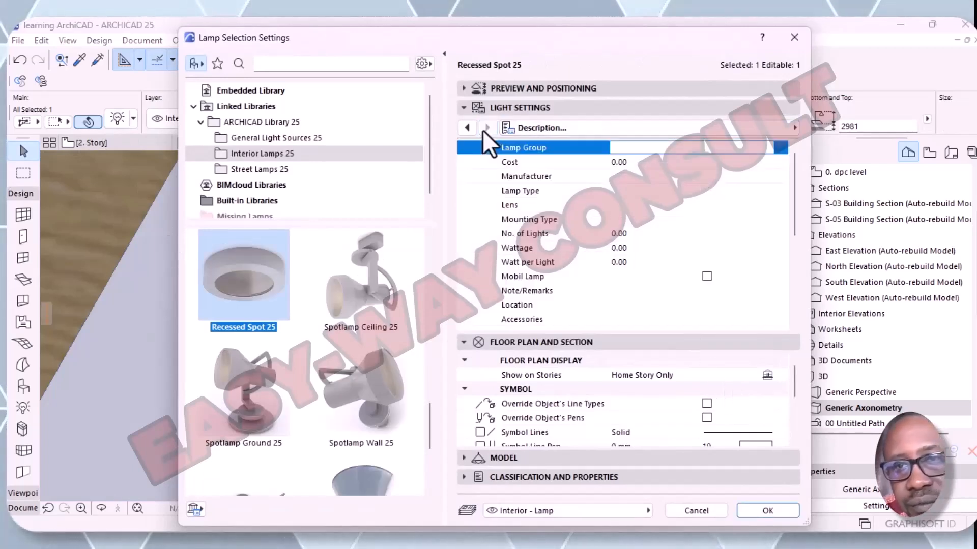
scroll(621, 235, "down", 1)
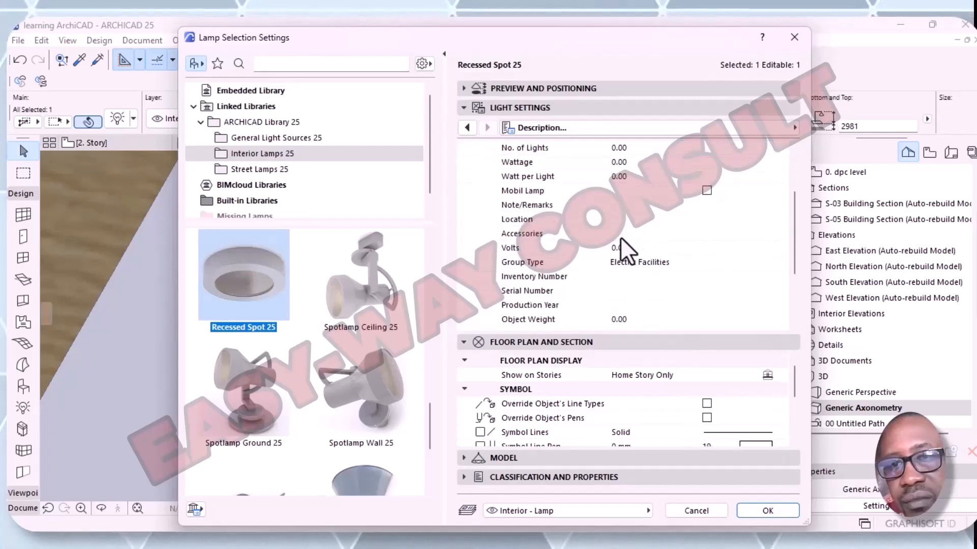
scroll(618, 237, "up", 1)
scroll(603, 250, "down", 4)
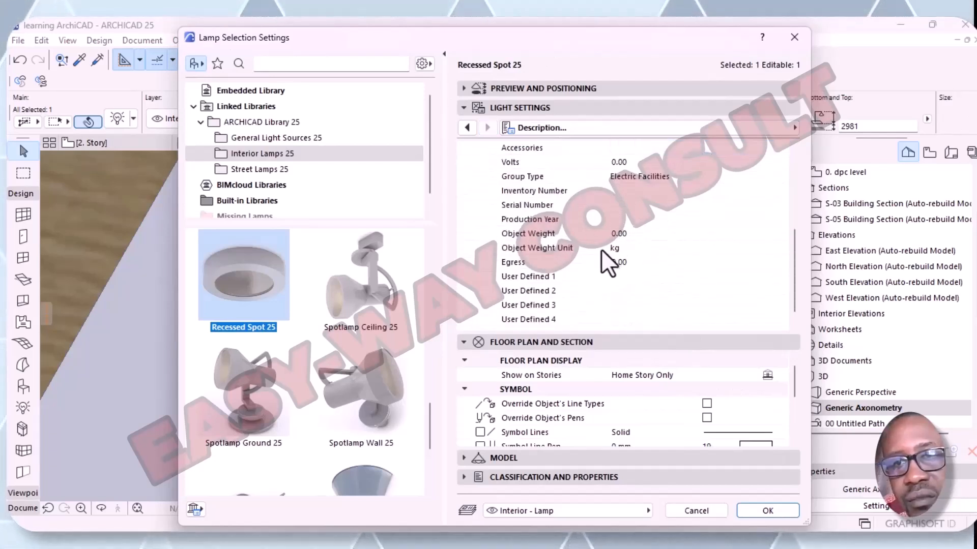
scroll(600, 249, "down", 1)
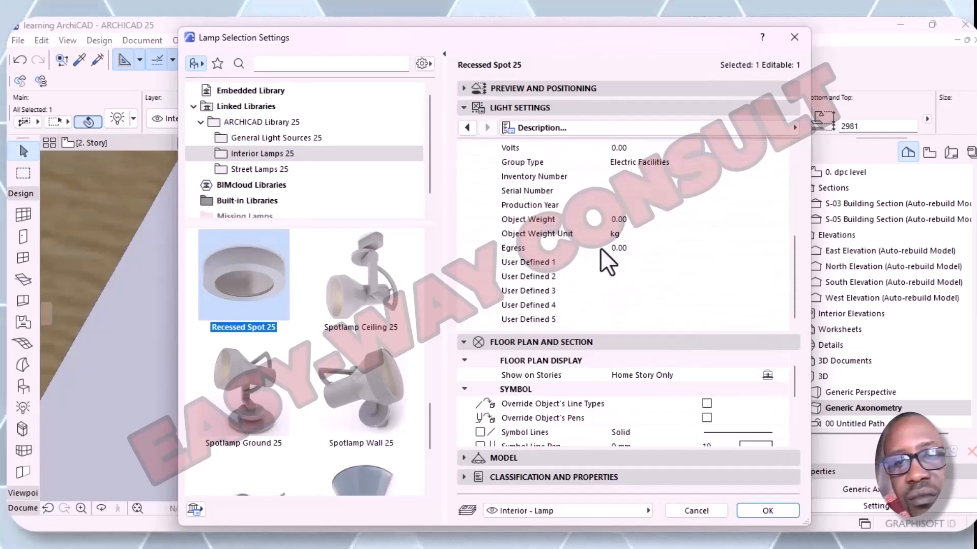
scroll(606, 251, "up", 5)
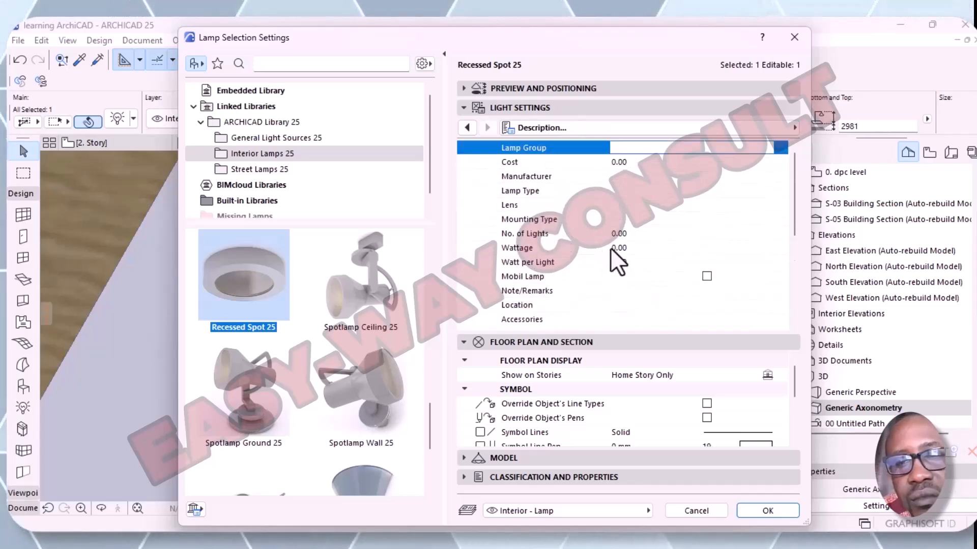
scroll(611, 234, "down", 4)
scroll(627, 246, "up", 4)
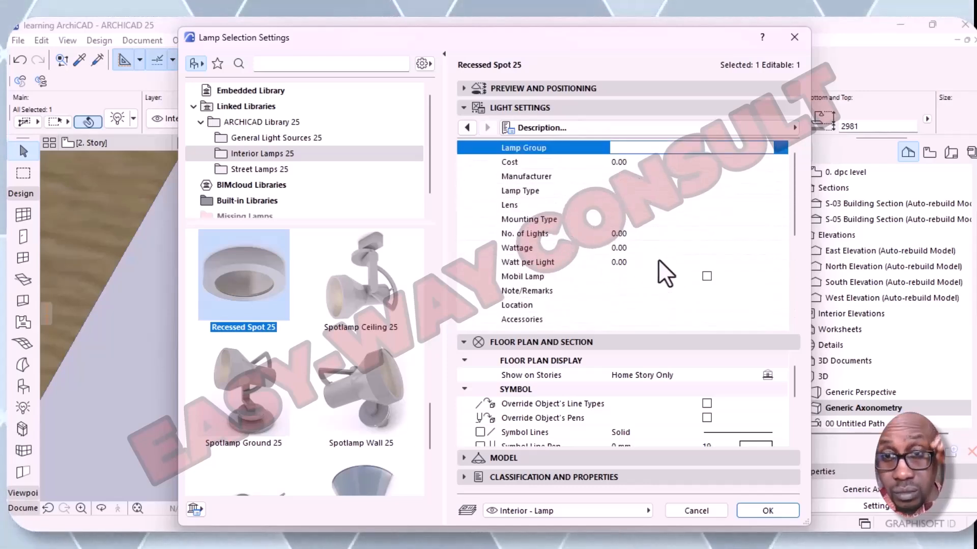
scroll(631, 273, "down", 1)
scroll(628, 269, "down", 3)
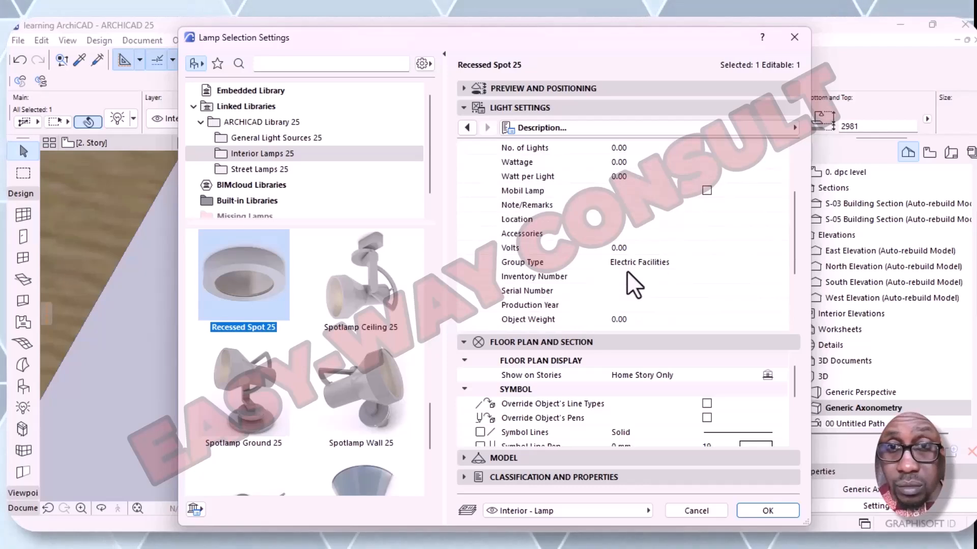
scroll(627, 271, "up", 5)
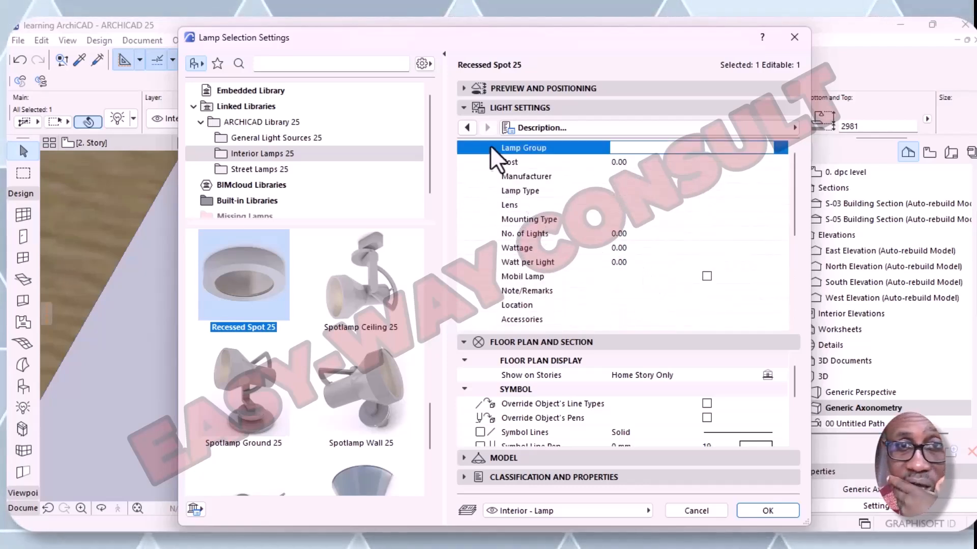
- Set the recessed spot's floor plan symbol type to Realistic, apply the change and deselect the lamp
left_click(469, 127)
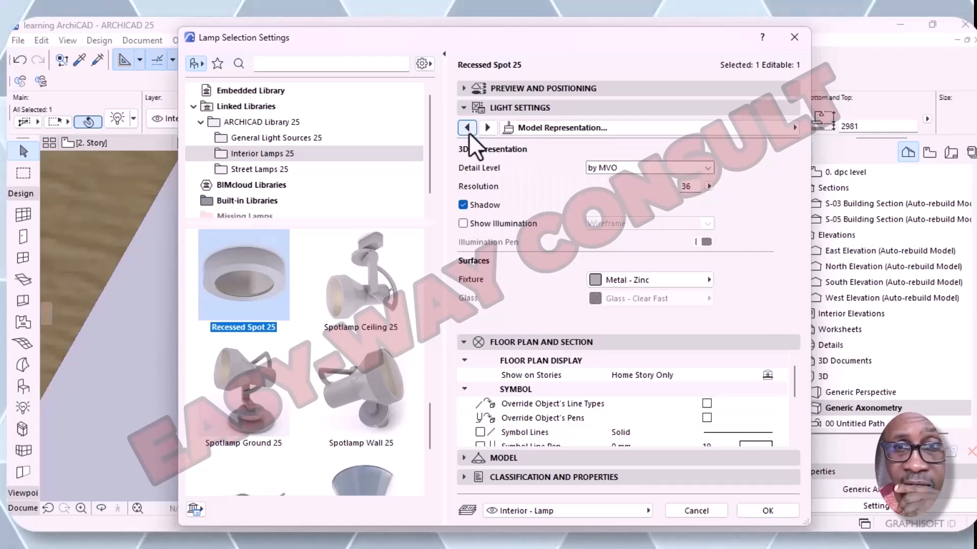
left_click(469, 131)
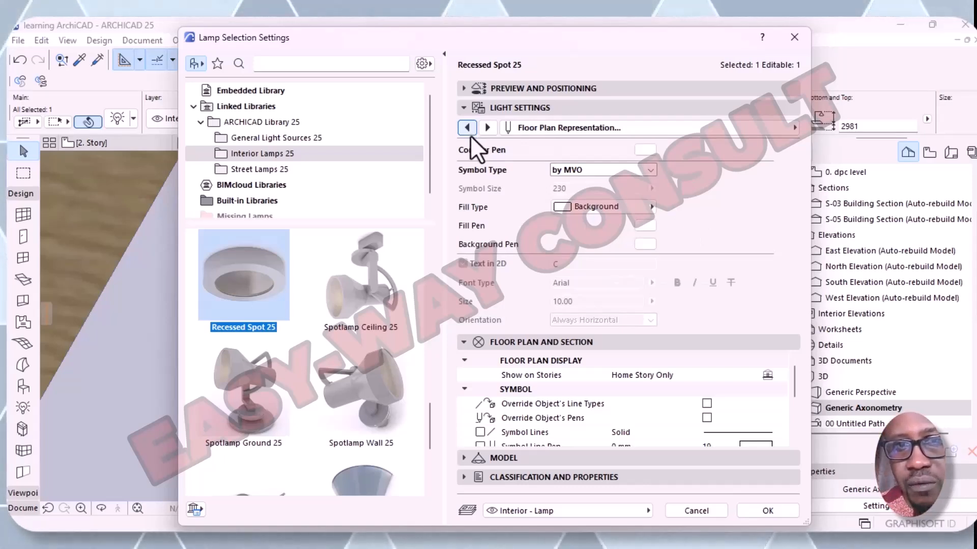
left_click(650, 171)
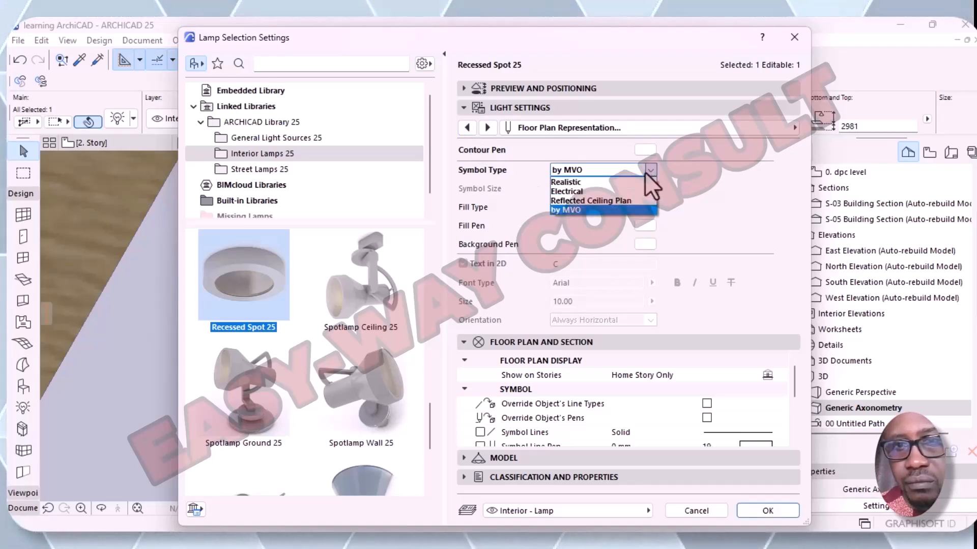
left_click(565, 182)
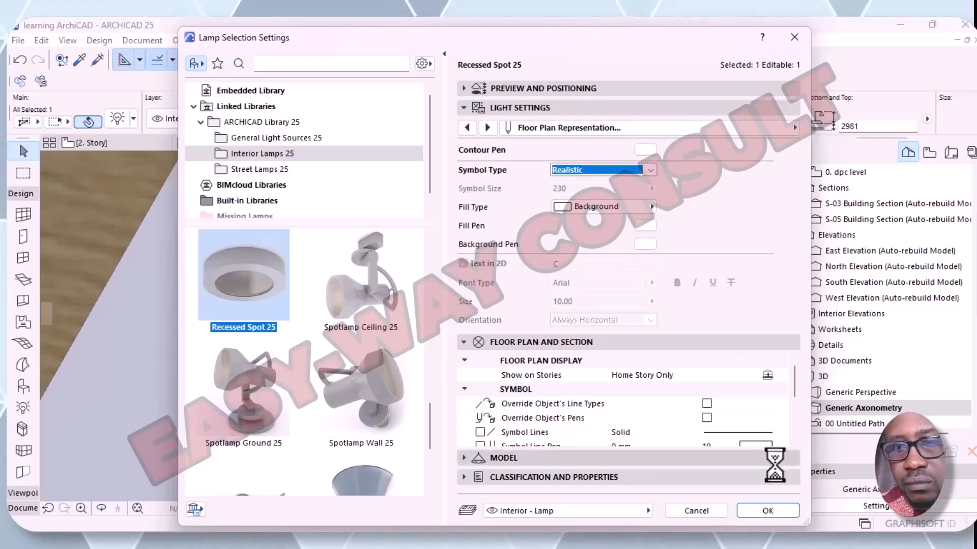
left_click(749, 512)
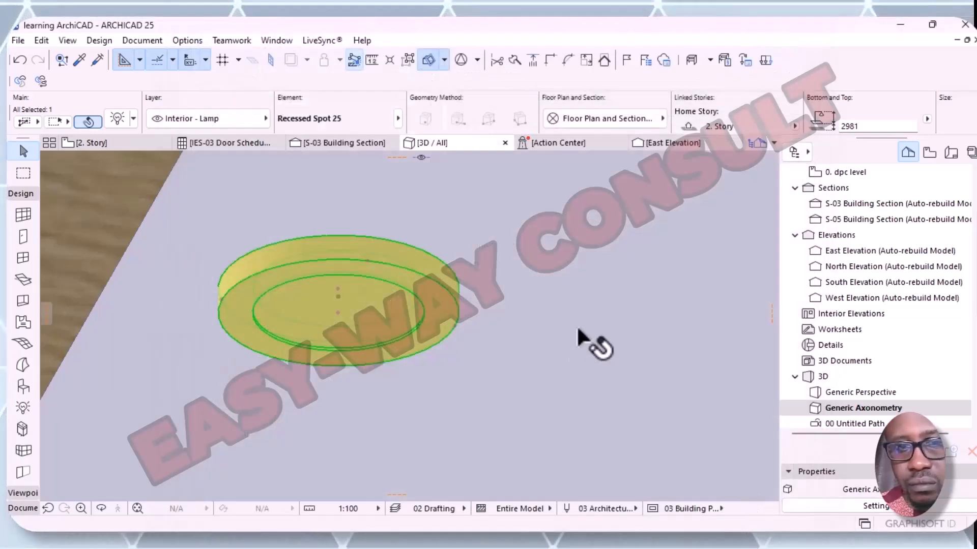
left_click(578, 330)
- Set the recessed spot's floor plan symbol type to Reflected Ceiling Plan
left_click(406, 273)
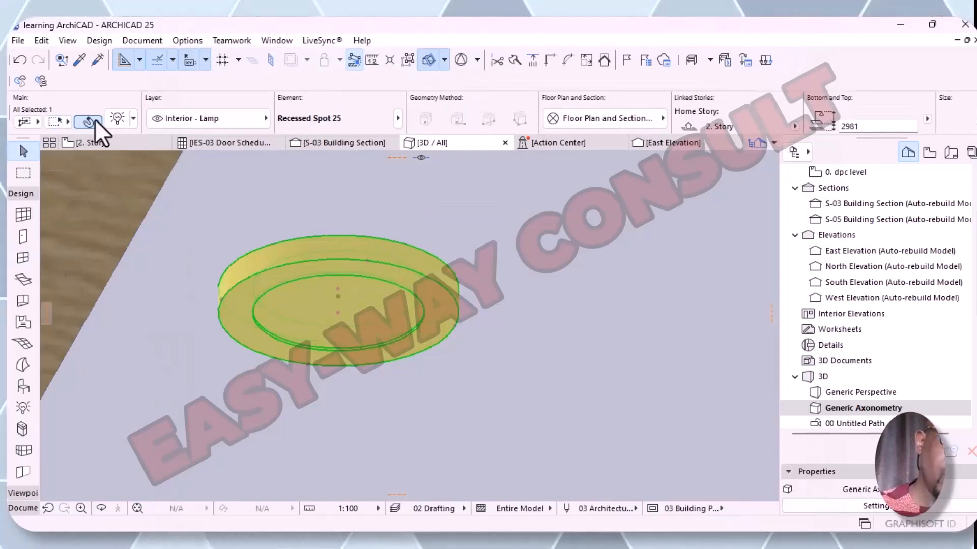
key("ctrl+t")
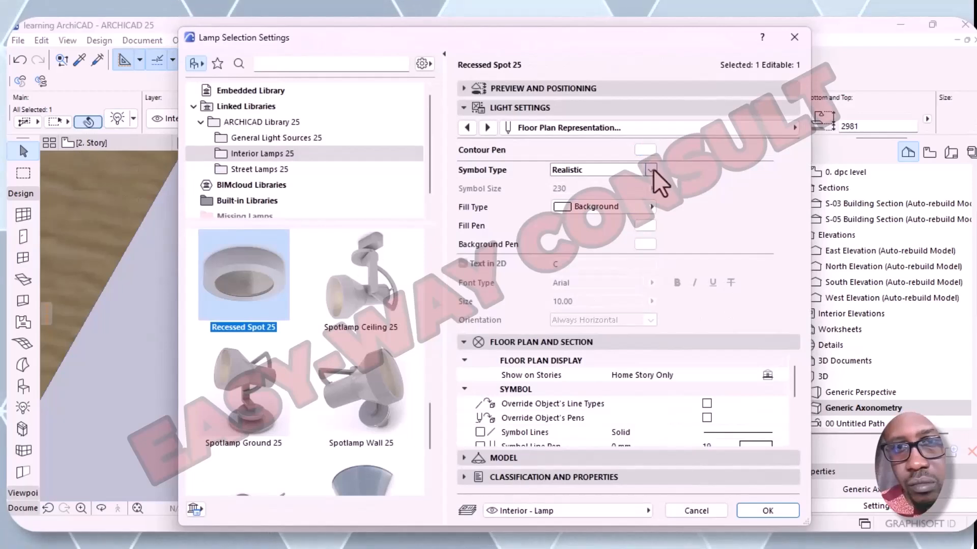
left_click(653, 169)
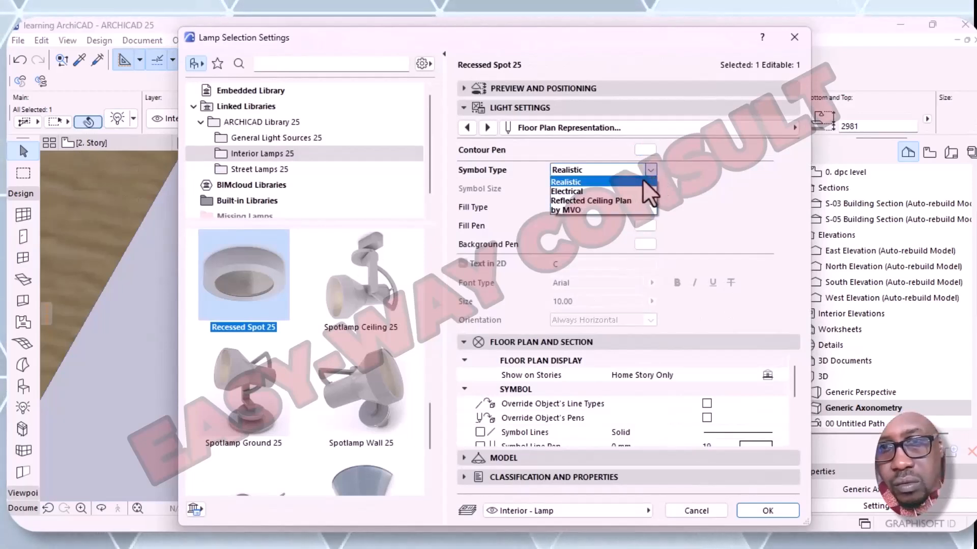
left_click(597, 200)
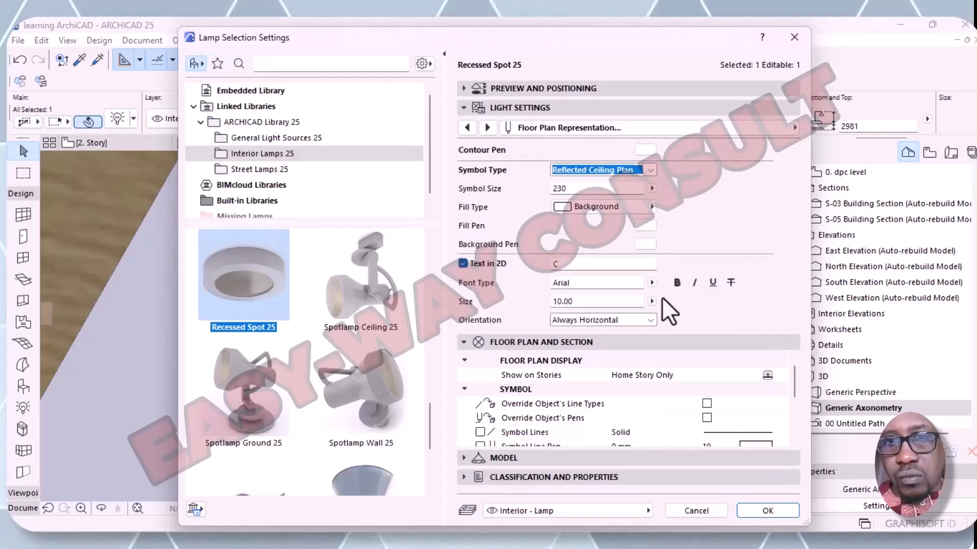
- Set the recessed spot lamp's floor plan symbol type to Electrical and apply it
left_click(747, 511)
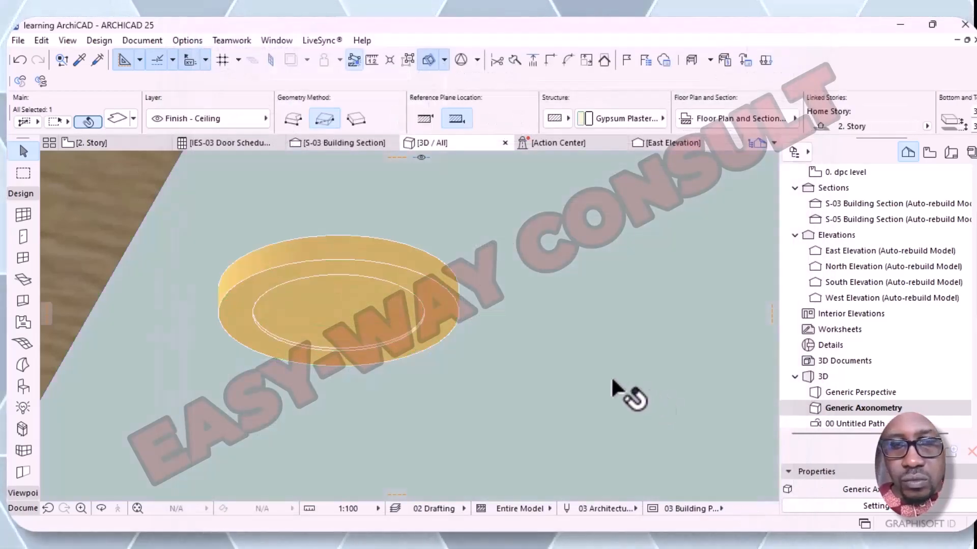
left_click(387, 283)
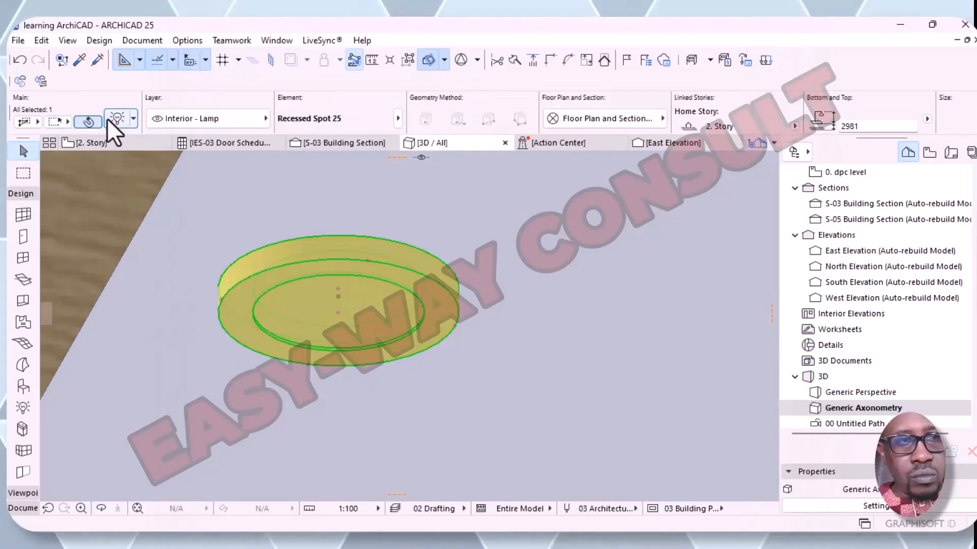
left_click(112, 123)
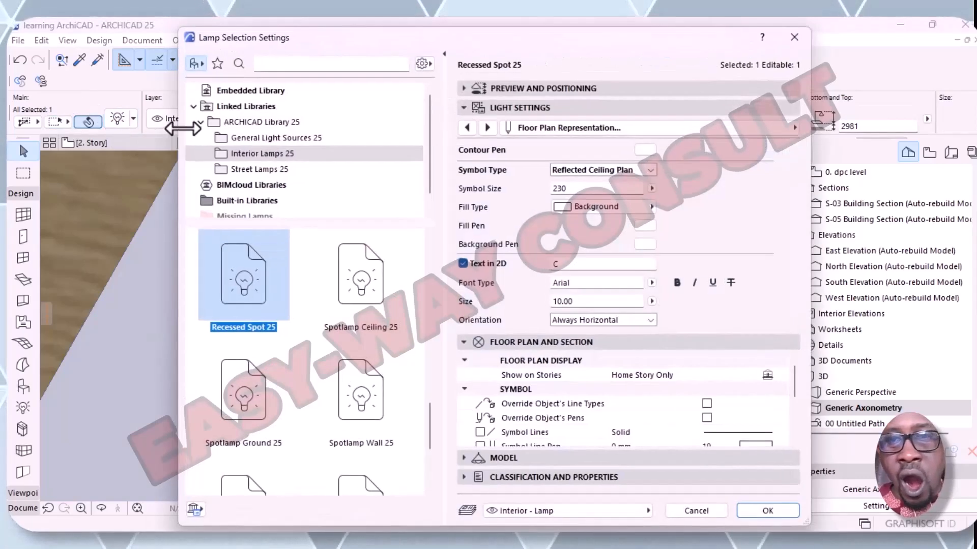
left_click(649, 170)
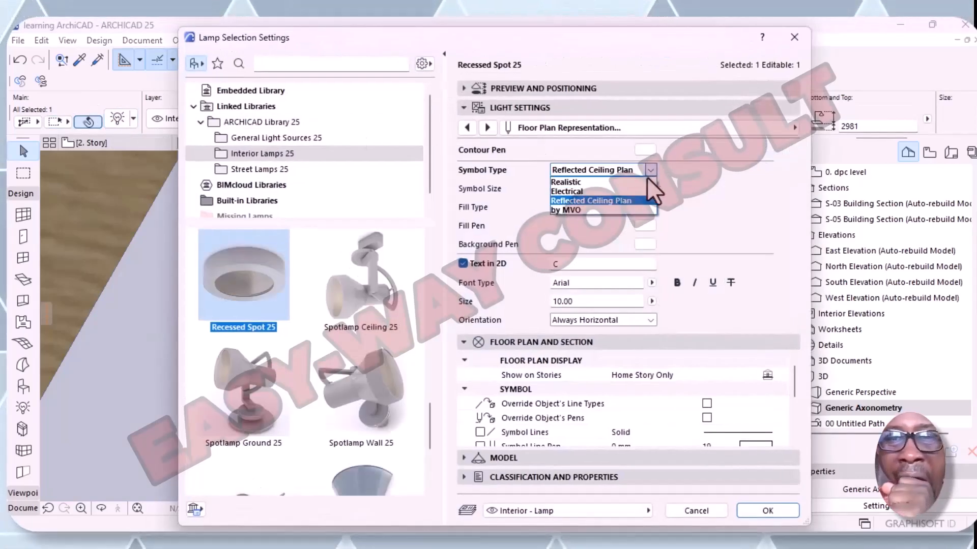
left_click(575, 191)
left_click(748, 511)
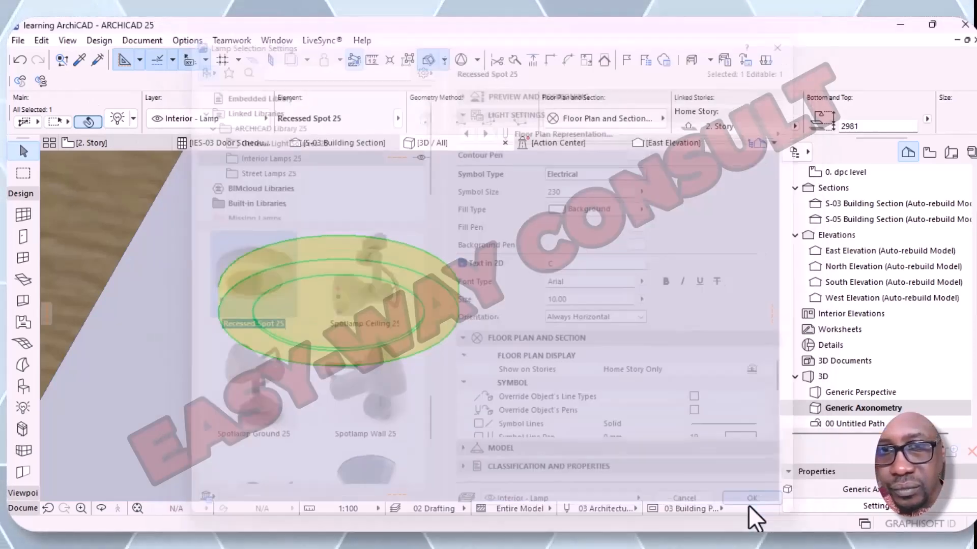
left_click(671, 384)
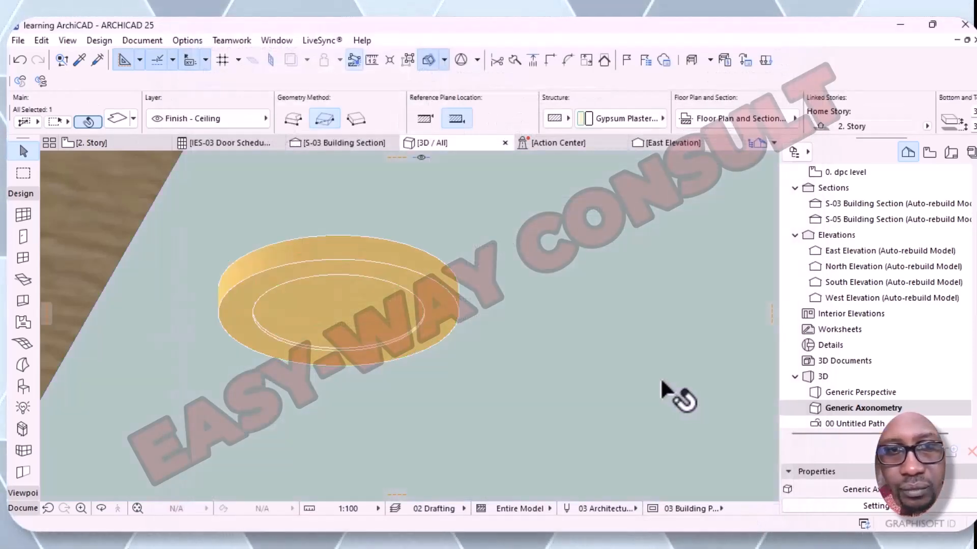
- Set the recessed spot lamp's floor plan symbol type to by MVO
left_click(330, 255)
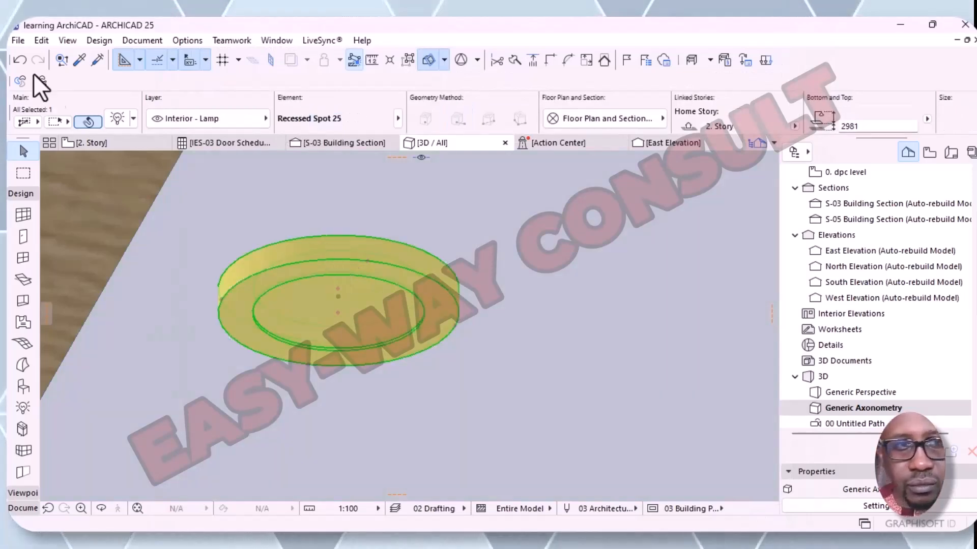
left_click(110, 117)
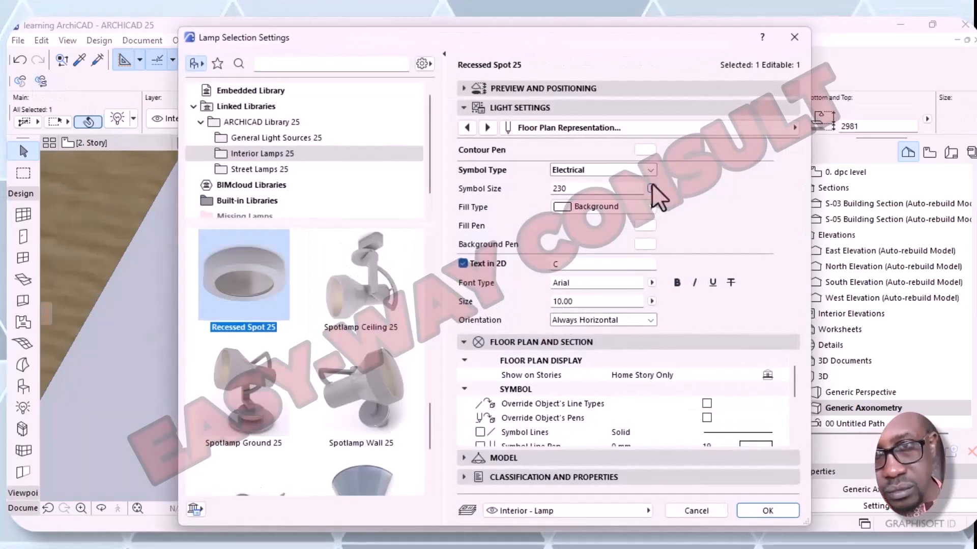
left_click(652, 169)
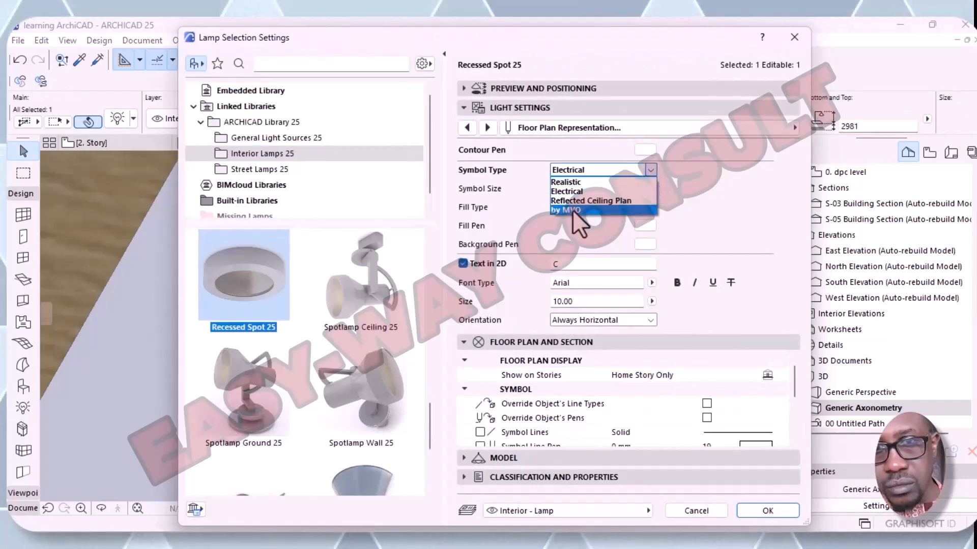
left_click(572, 209)
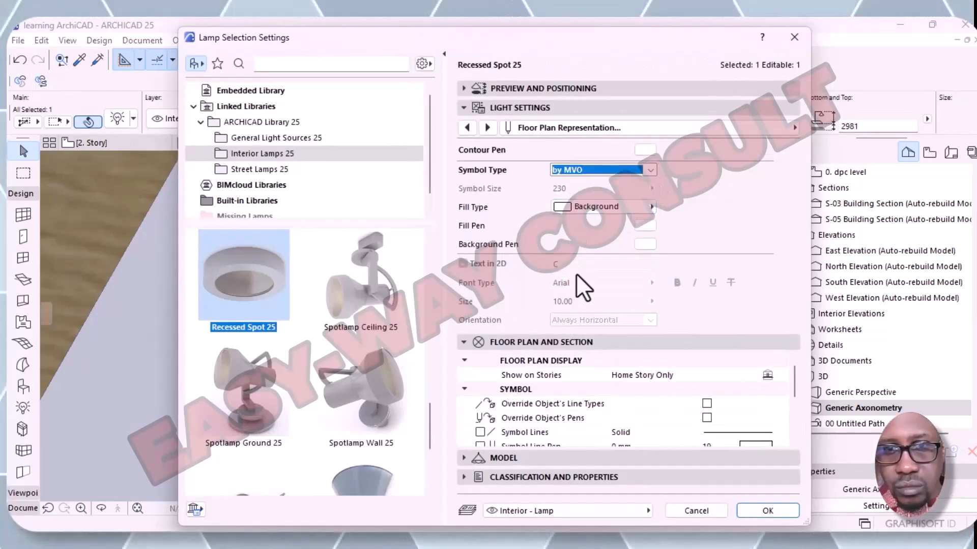
left_click(569, 210)
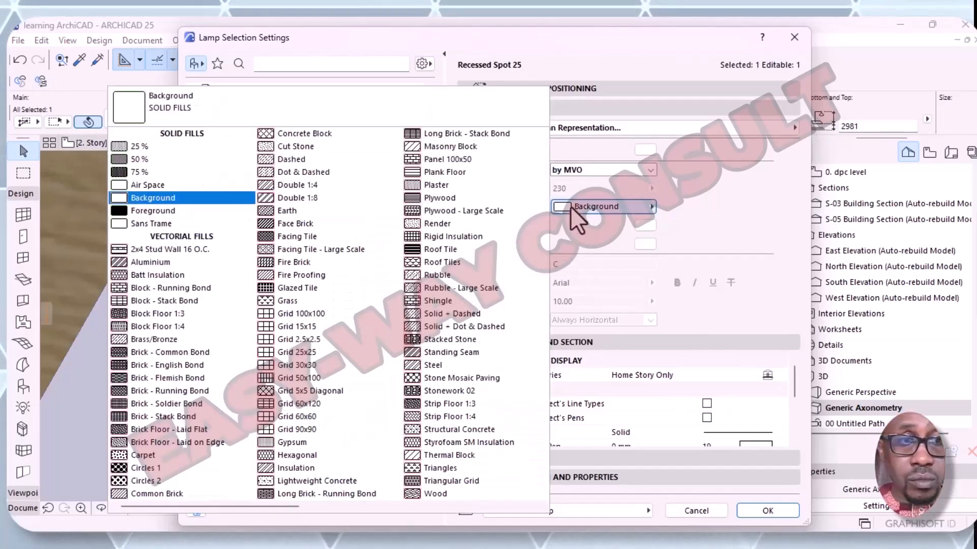
scroll(403, 239, "right", 5)
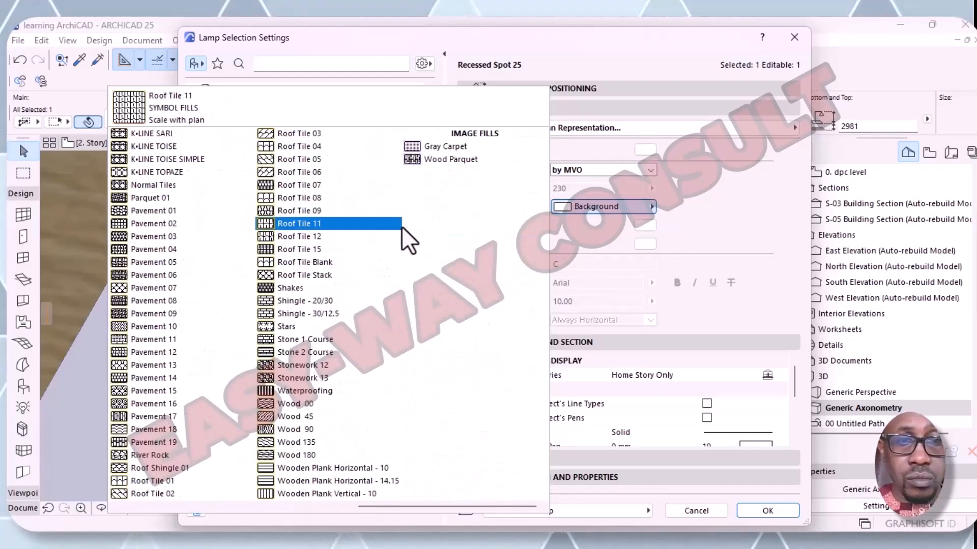
scroll(407, 211, "left", 3)
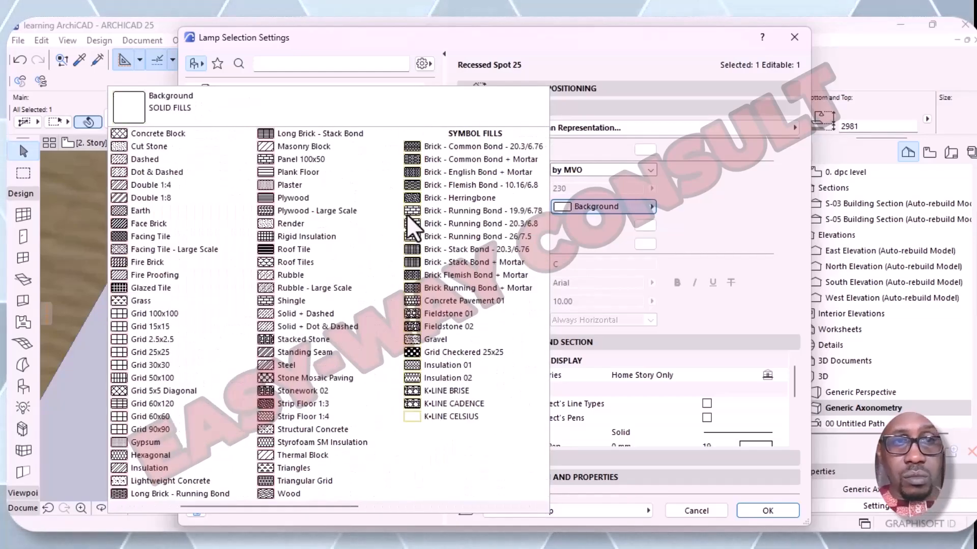
scroll(410, 214, "right", 3)
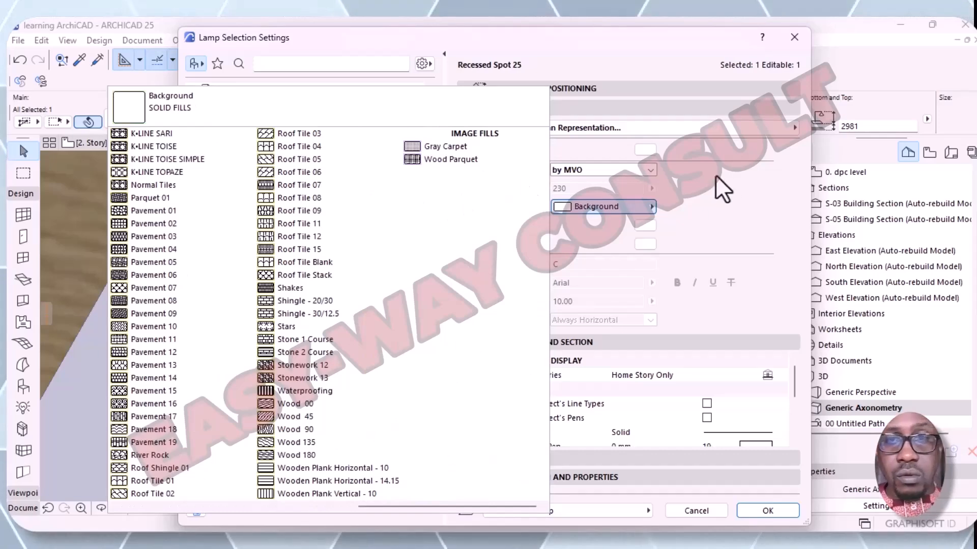
left_click(651, 151)
- Change the lamp's contour pen to an orange pen and apply the settings
left_click(651, 150)
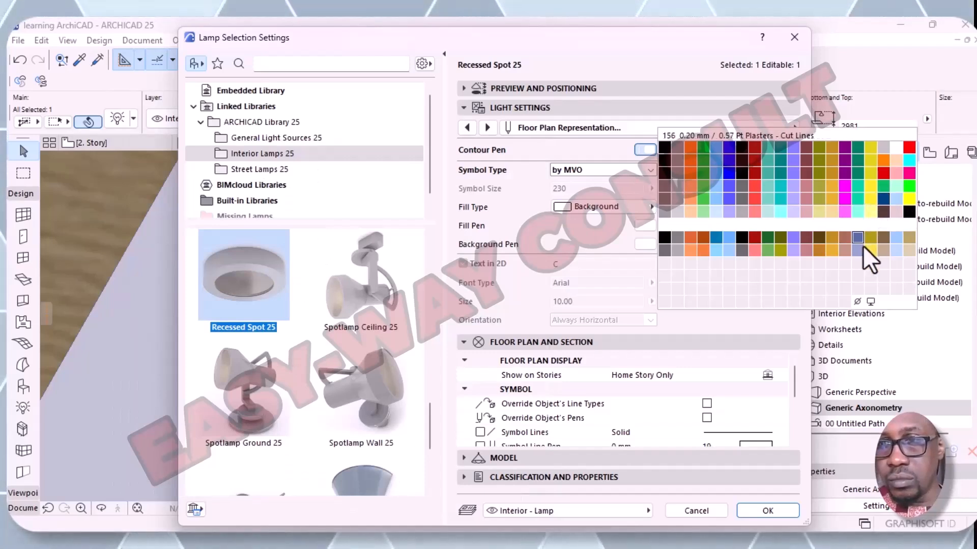
left_click(831, 248)
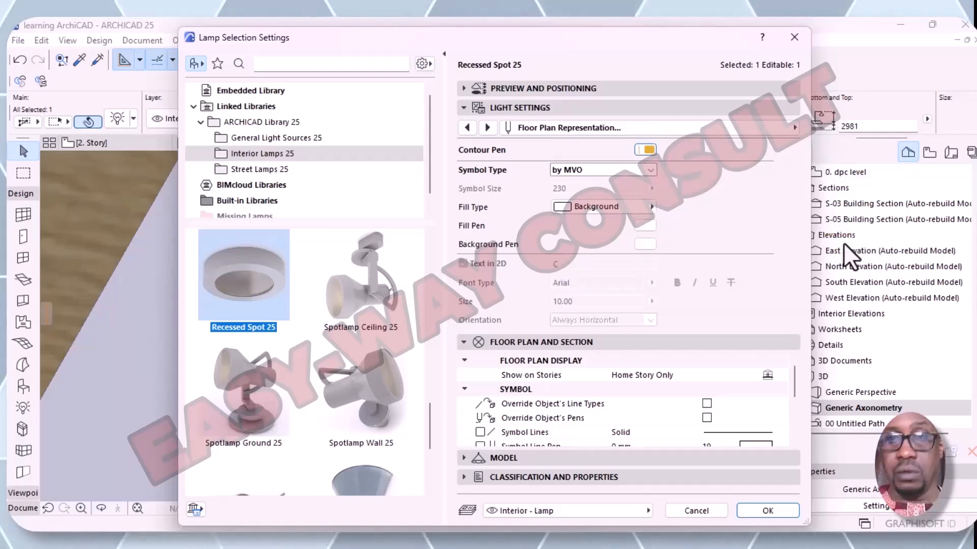
left_click(754, 506)
left_click(601, 323)
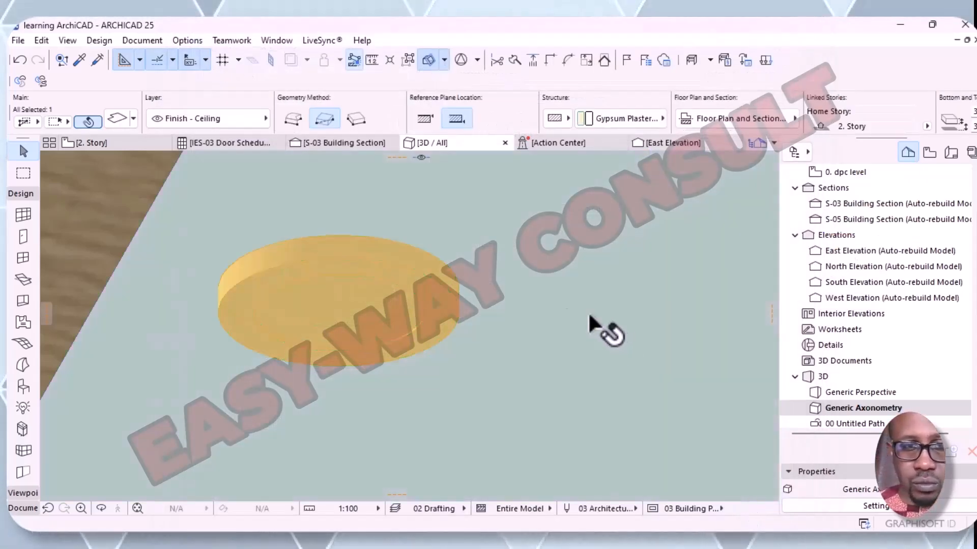
- Inspect the recessed spot in 3D and review its Lamp Geometry and Light Parameters settings
scroll(406, 320, "up", 1)
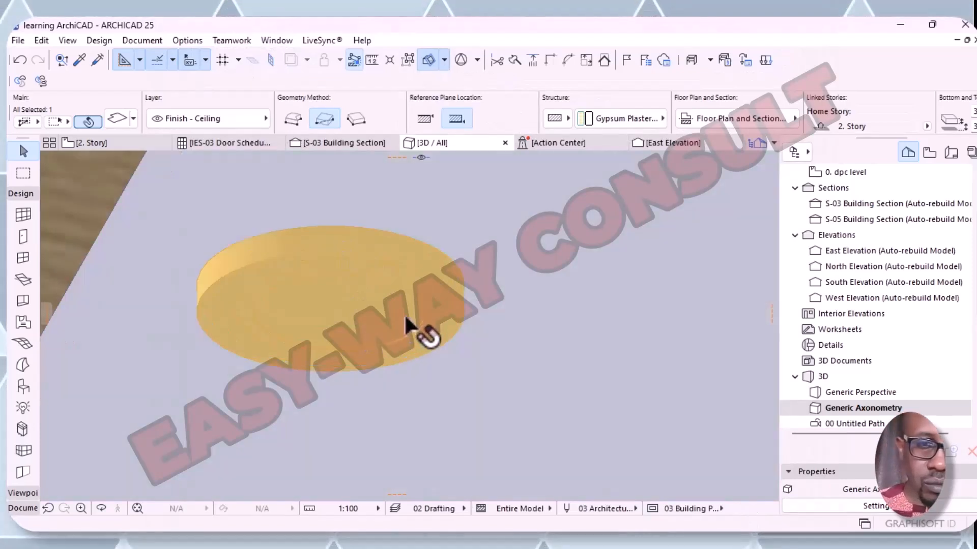
left_click(382, 275)
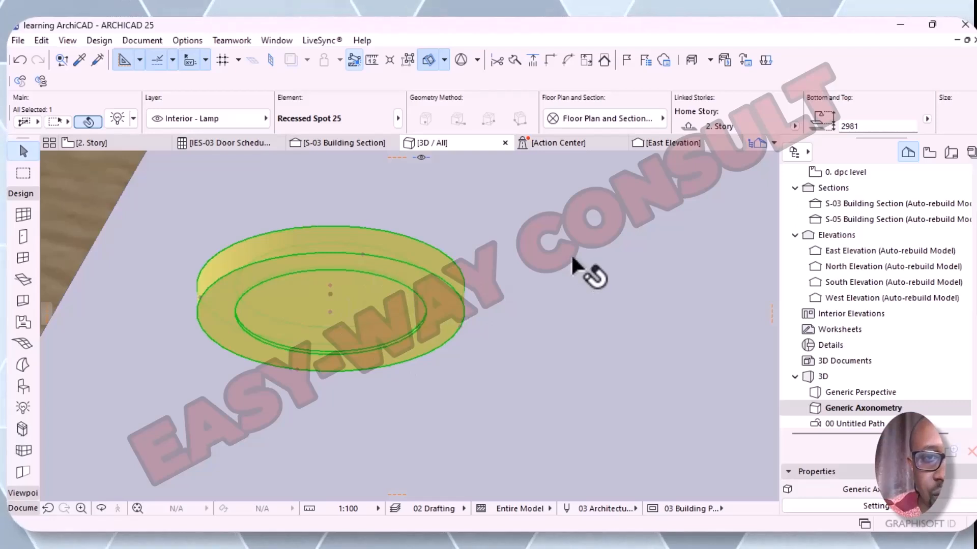
left_click(583, 265)
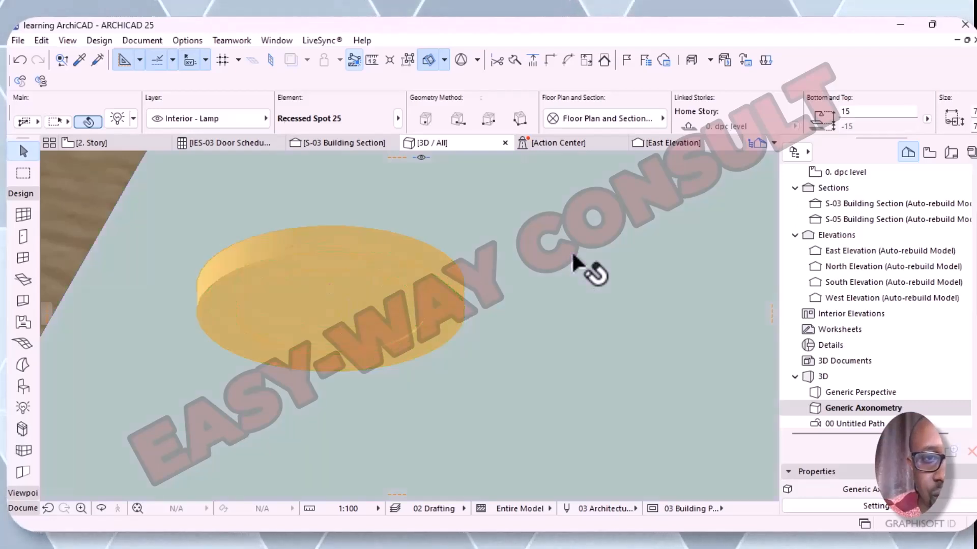
left_click(401, 266)
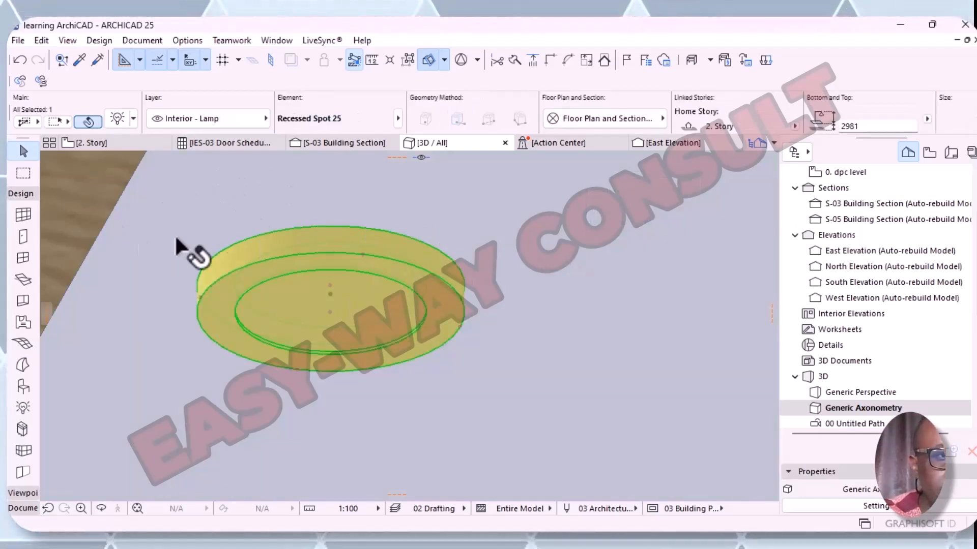
left_click(117, 118)
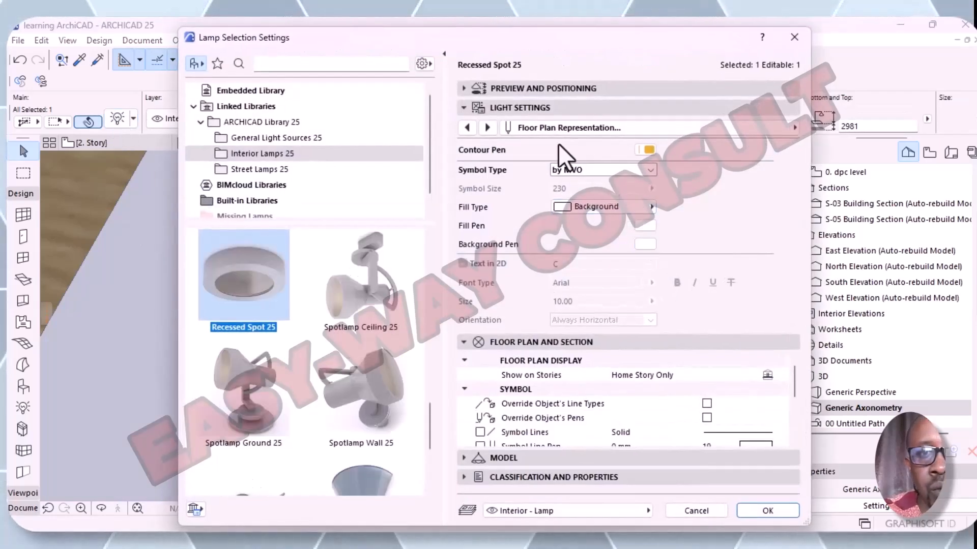
left_click(469, 128)
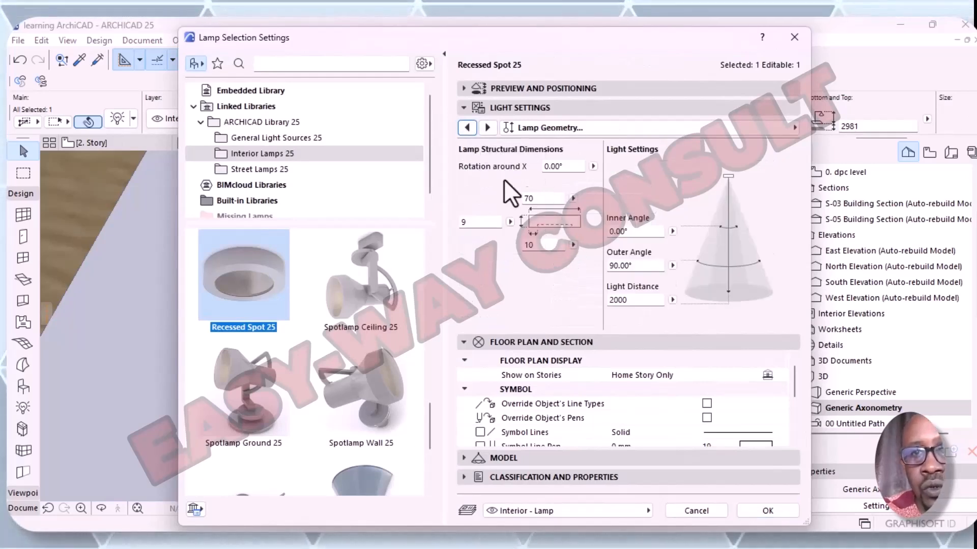
left_click(465, 128)
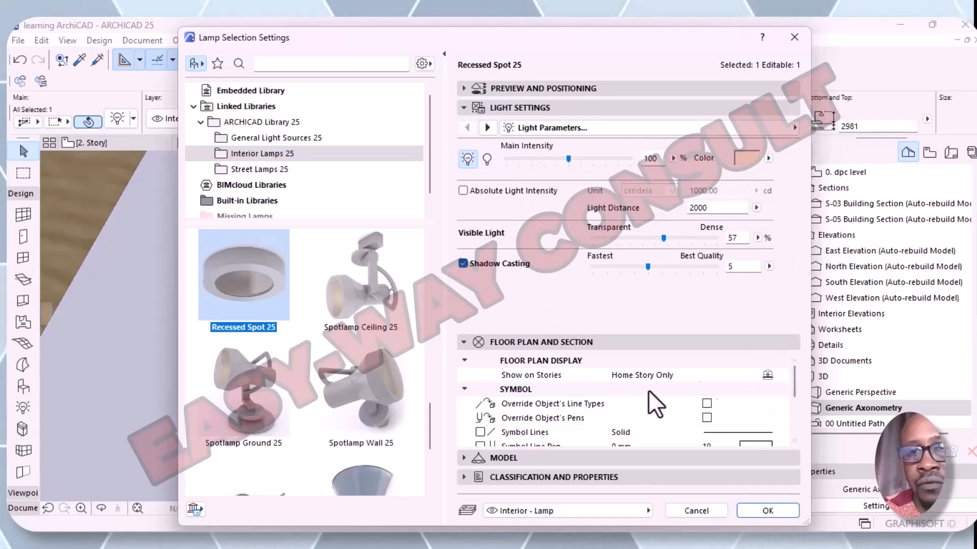
left_click(767, 516)
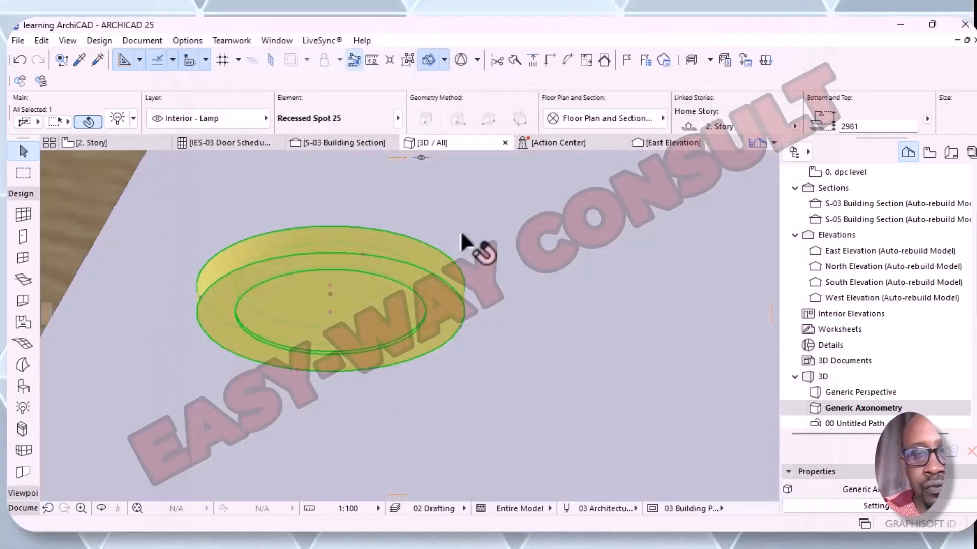
- Set the recessed spot's elevation to 2991 above its home story and apply it
scroll(485, 278, "down", 5)
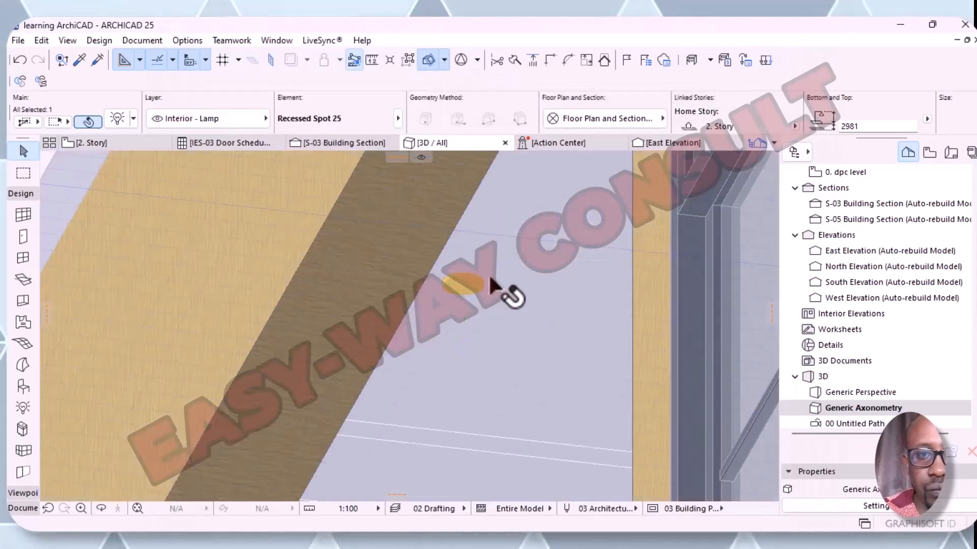
scroll(507, 283, "up", 3)
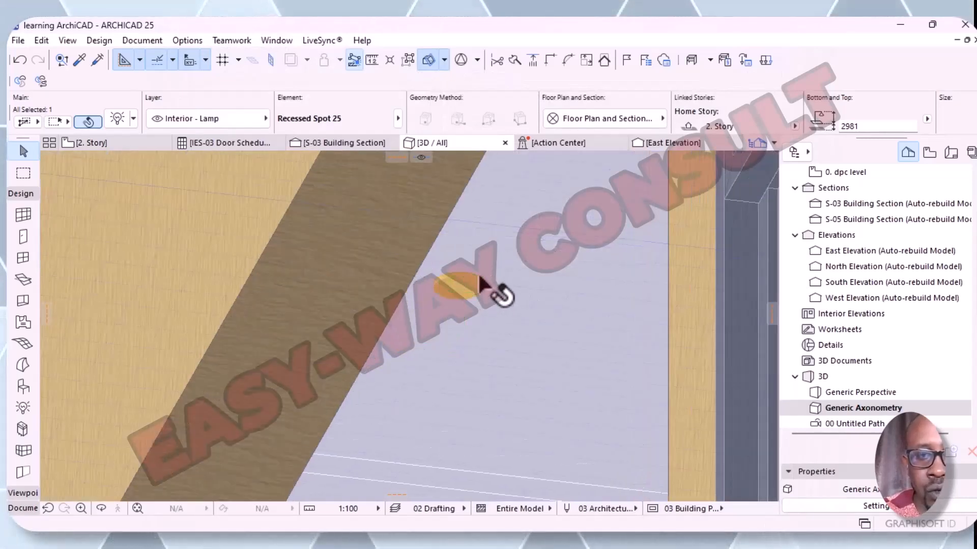
middle_click_drag(552, 224, 543, 225)
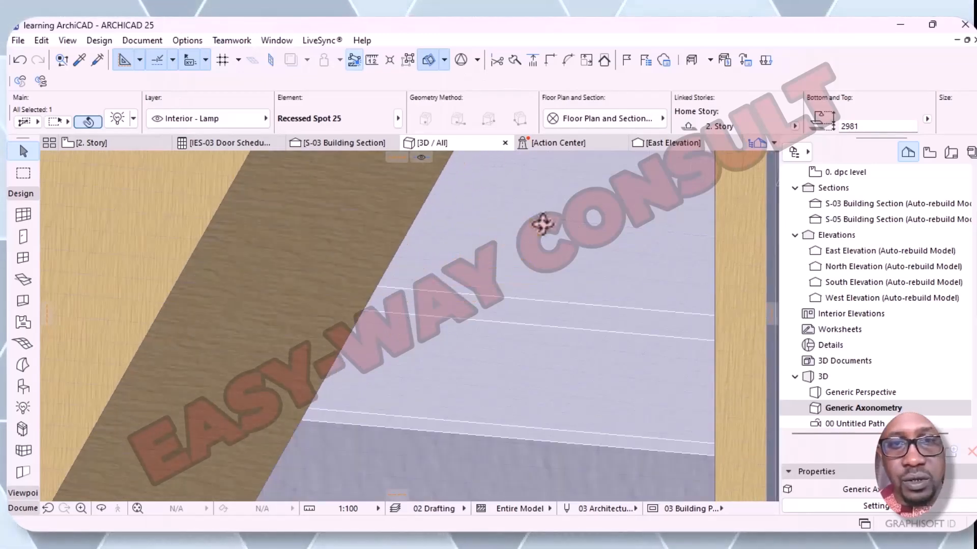
scroll(492, 281, "down", 2)
middle_click_drag(507, 269, 435, 432)
middle_click_drag(468, 388, 470, 303, "shift")
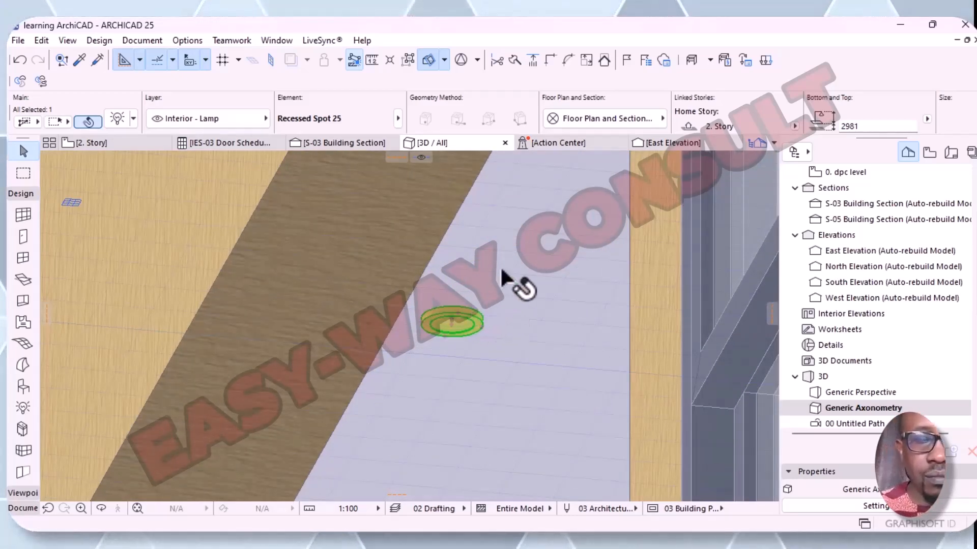
left_click(117, 119)
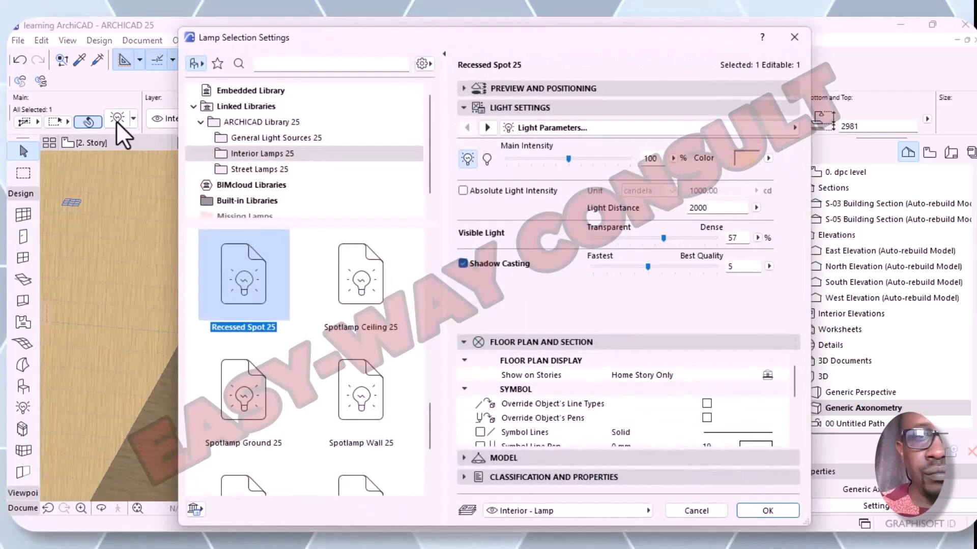
left_click(463, 90)
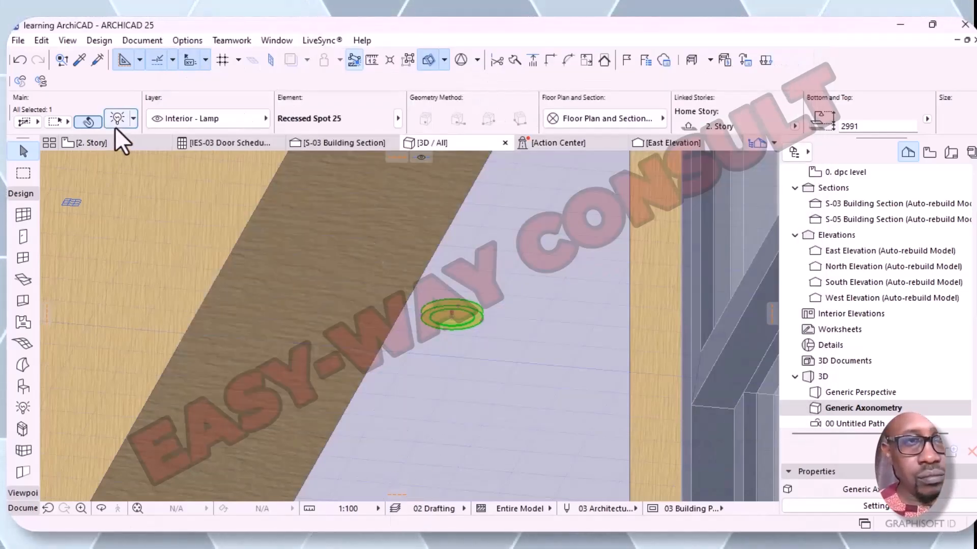
- Set the recessed spot's elevation relative to Project Zero to 7345 and apply it
left_click(115, 125)
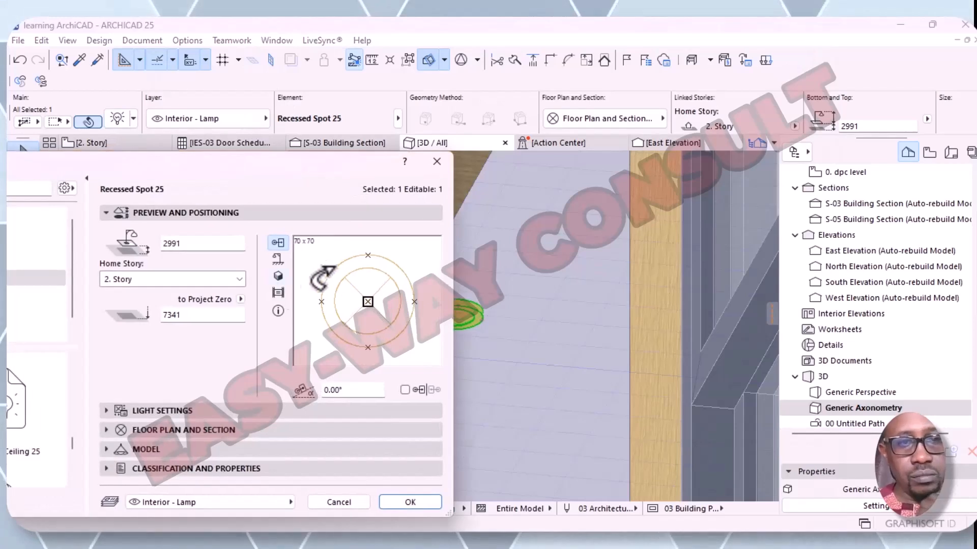
left_click(205, 314)
key("BackSpace")
type("5")
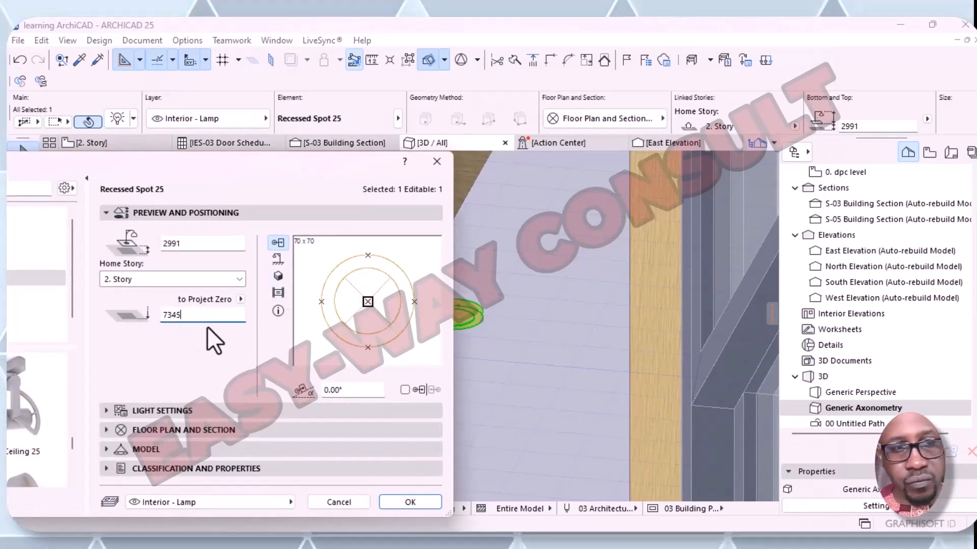
left_click(417, 504)
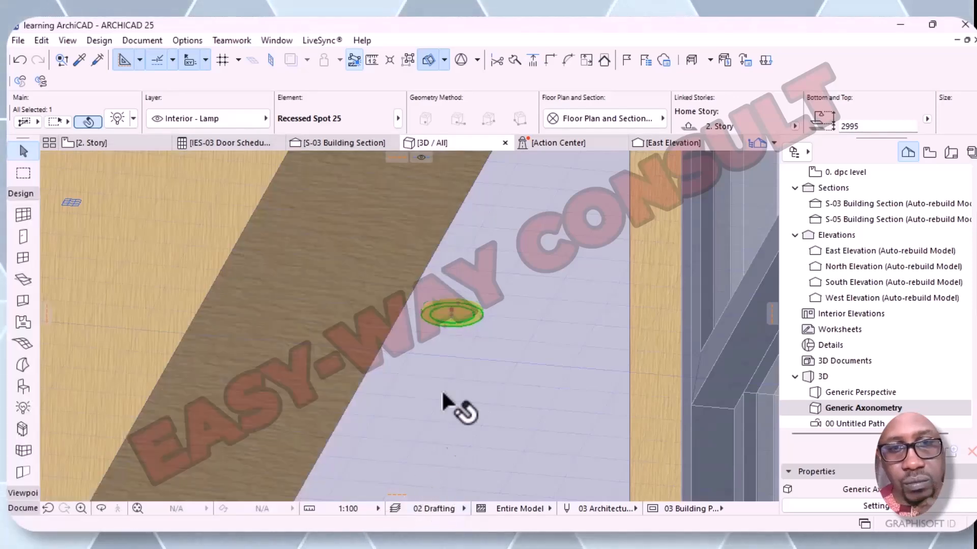
scroll(462, 313, "up", 1)
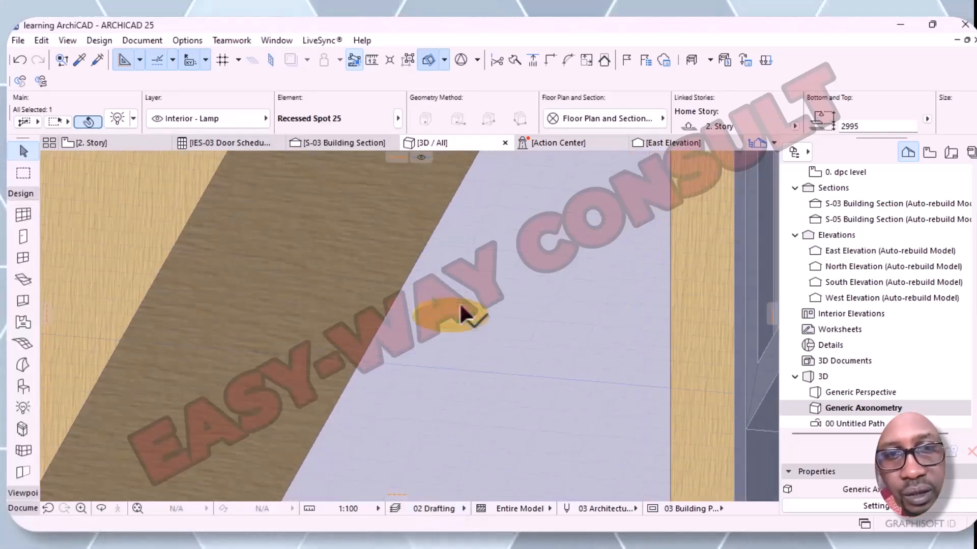
- Set the recessed spot's elevation relative to Project Zero to 7347 and apply it
left_click(463, 314)
scroll(463, 320, "up", 2)
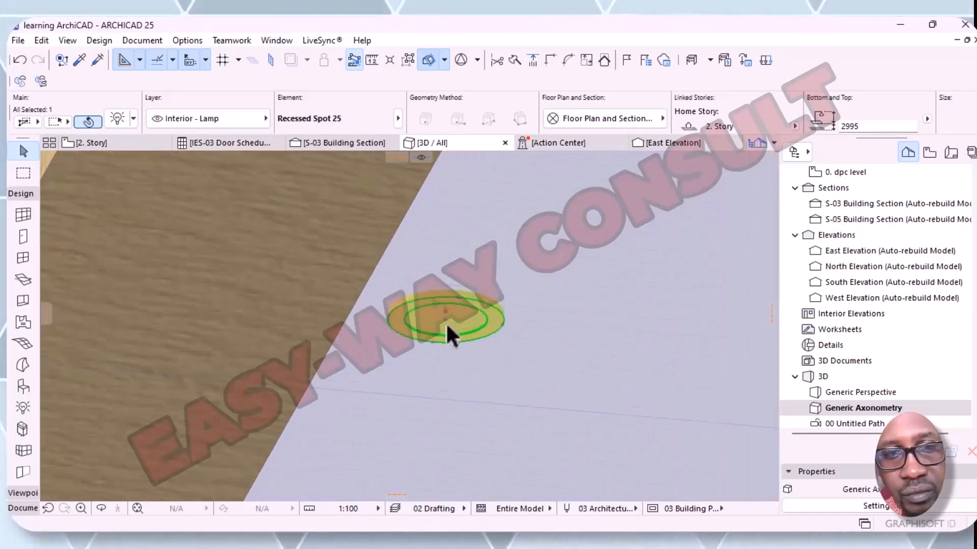
left_click(123, 118)
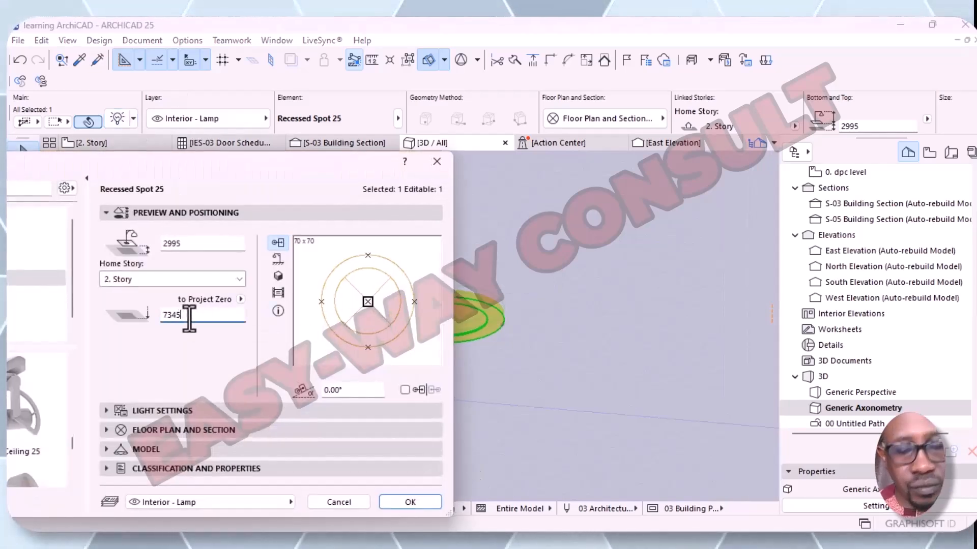
left_click(391, 508)
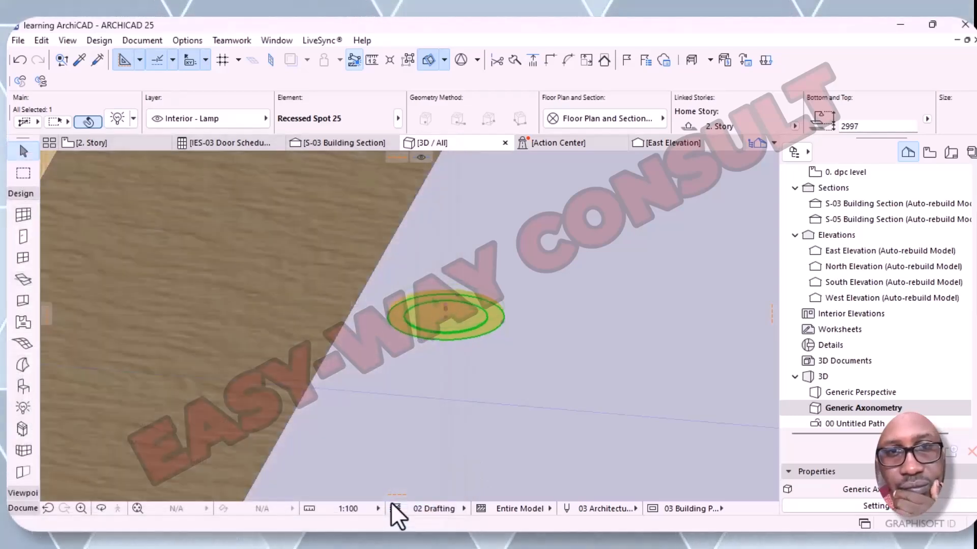
- Set the recessed spot's visible light density to 67% in its Light Parameters and apply the change
left_click(559, 314)
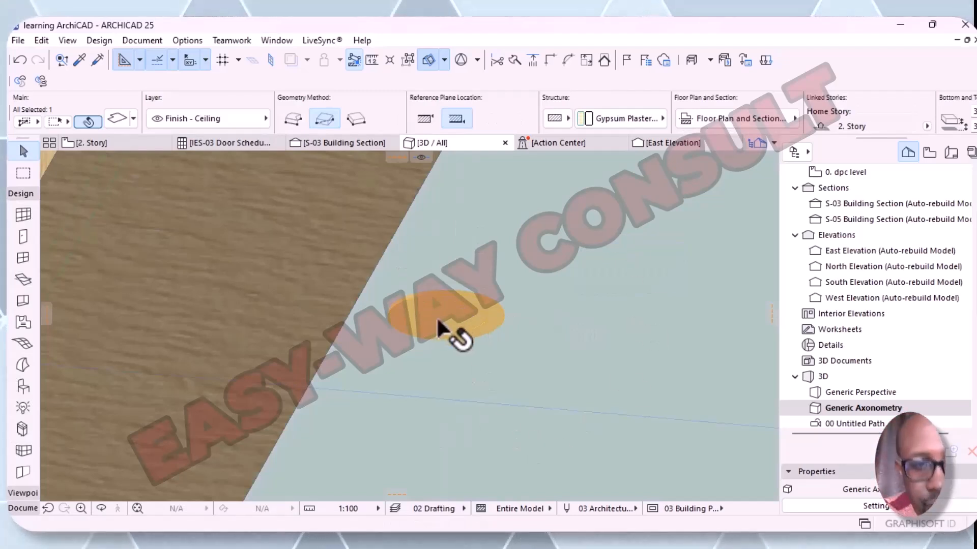
scroll(448, 315, "up", 4)
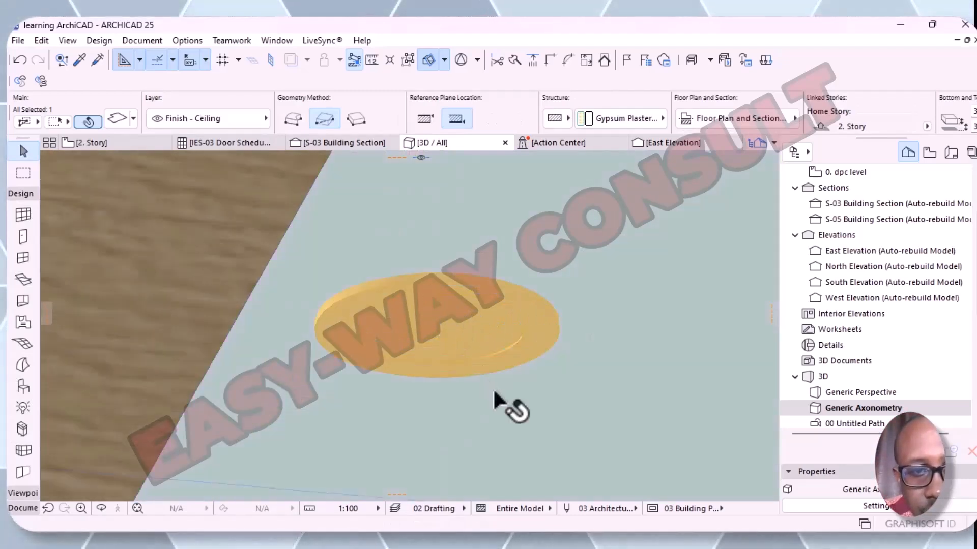
left_click(479, 338)
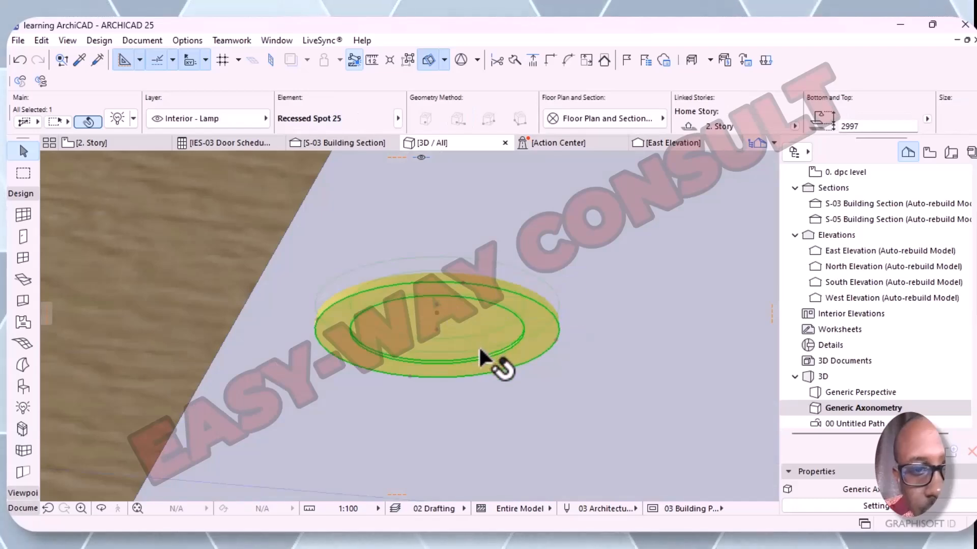
left_click(117, 120)
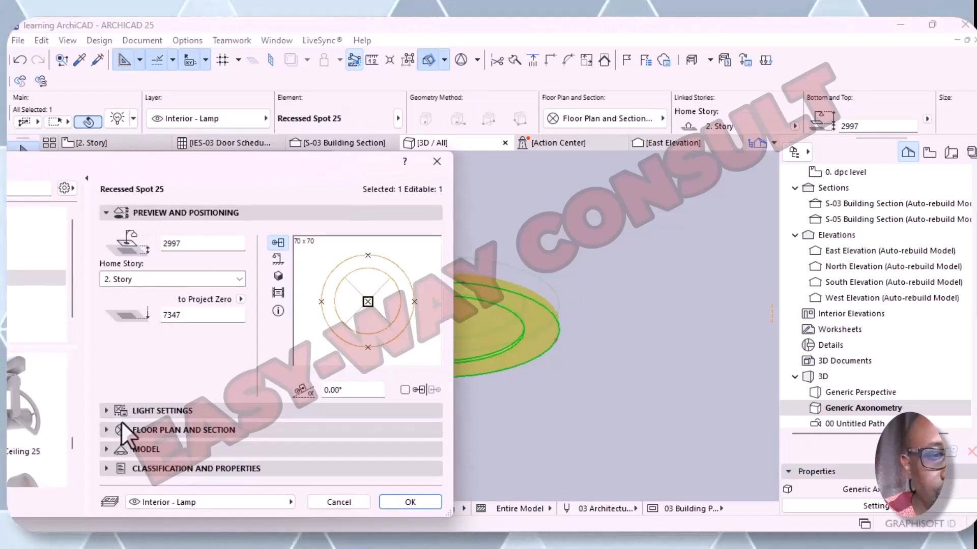
left_click(111, 412)
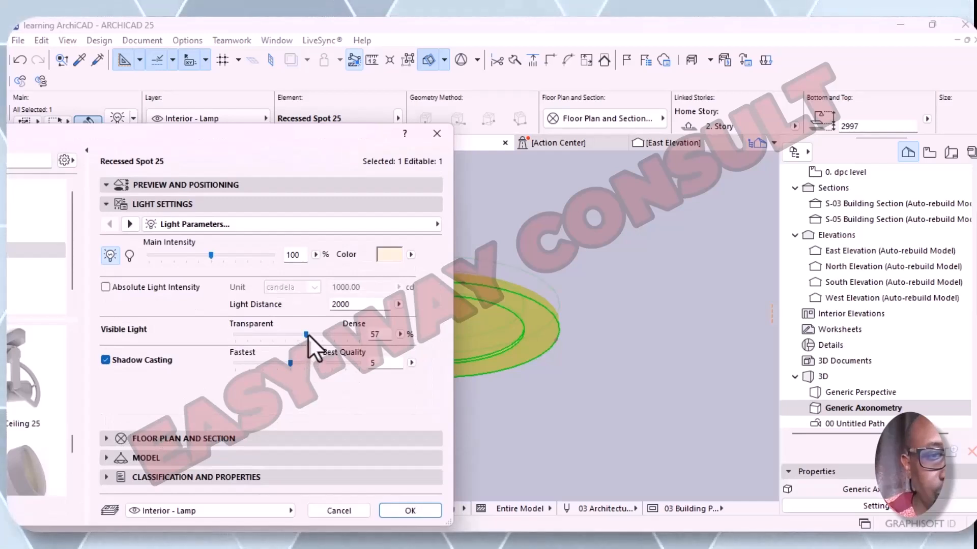
left_click_drag(307, 334, 318, 335)
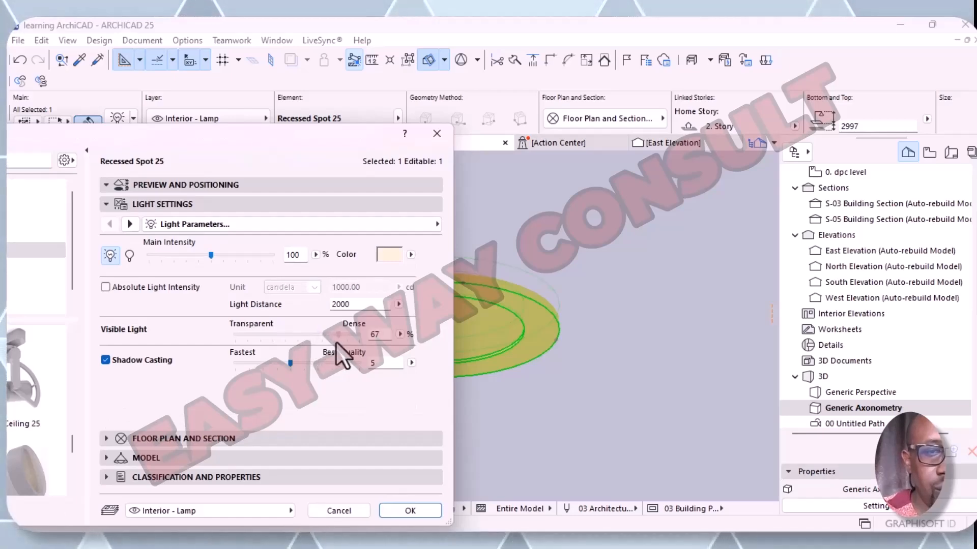
left_click(391, 511)
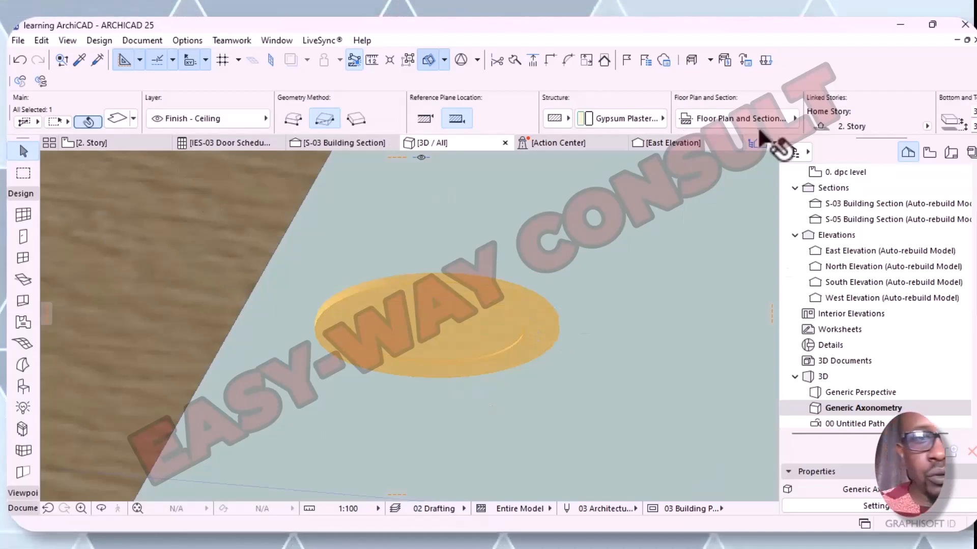
- Open the 2. Story floor plan and select the recessed spot beside the SIT OUT label, near window W1
left_click(127, 147)
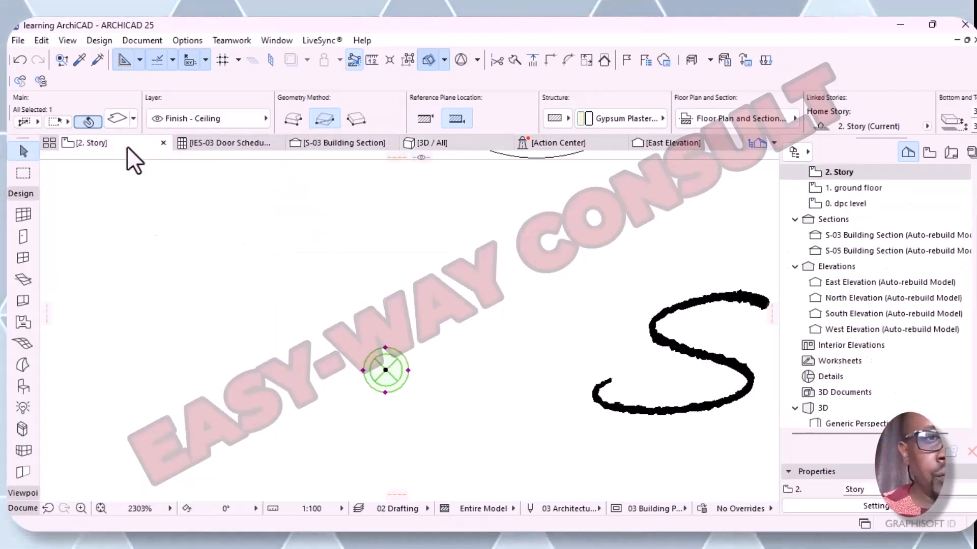
left_click(395, 363)
scroll(386, 346, "down", 8)
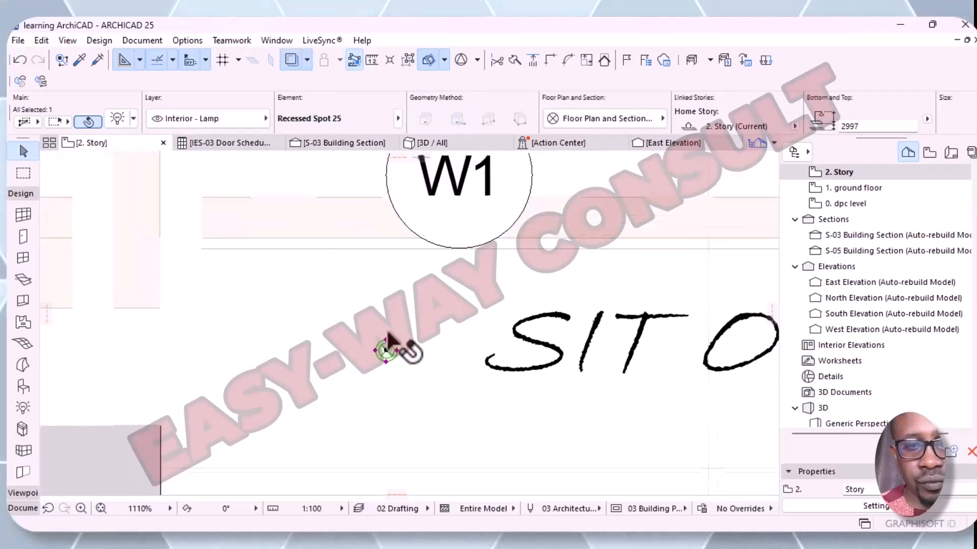
scroll(415, 328, "down", 6)
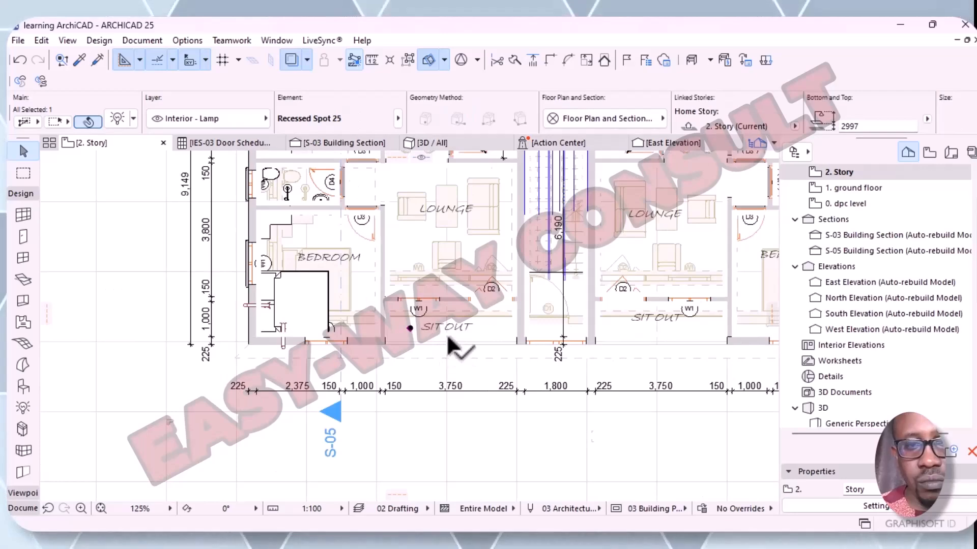
scroll(447, 334, "up", 3)
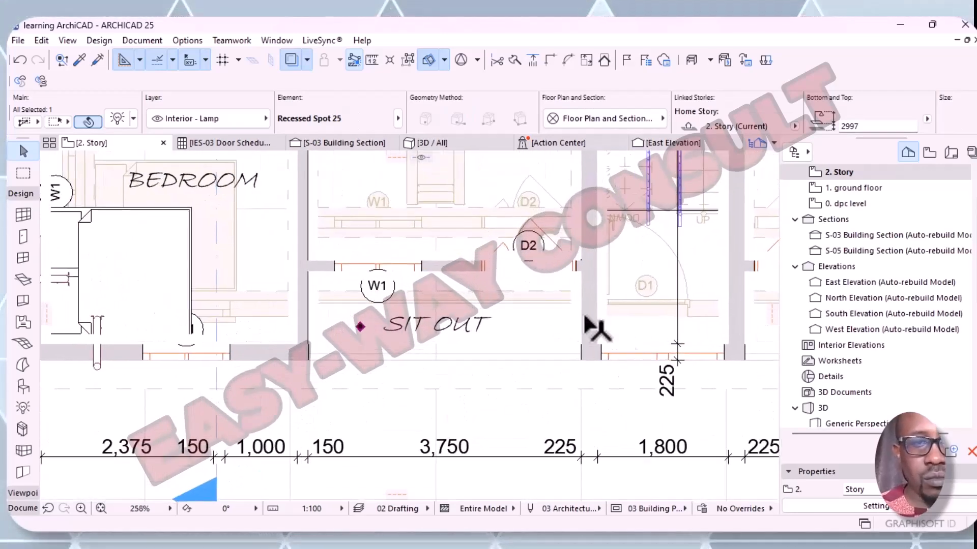
left_click(534, 339)
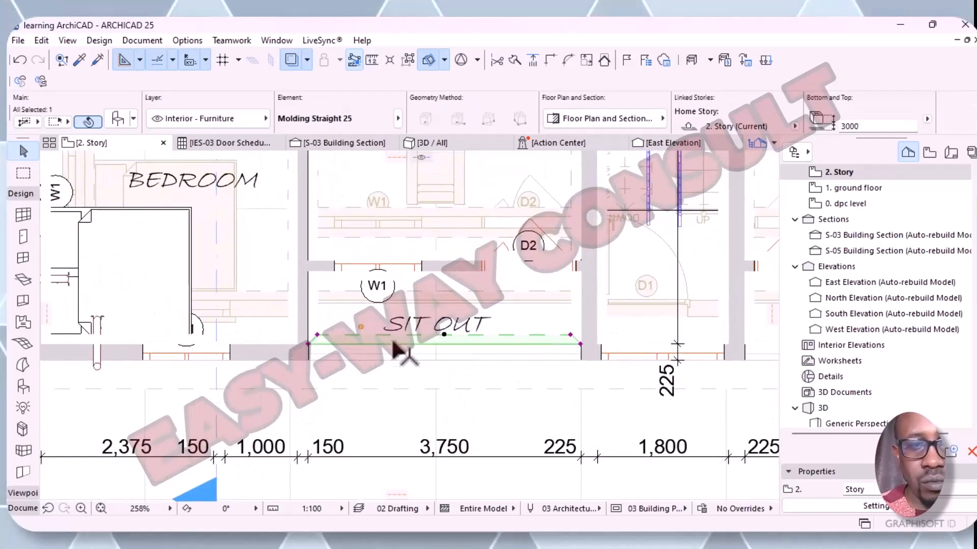
scroll(366, 330, "up", 2)
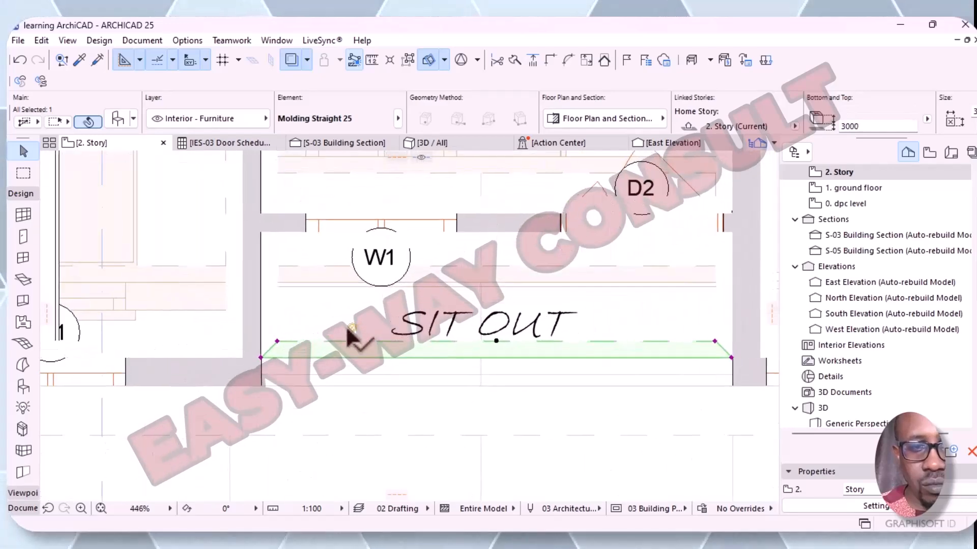
left_click(353, 326)
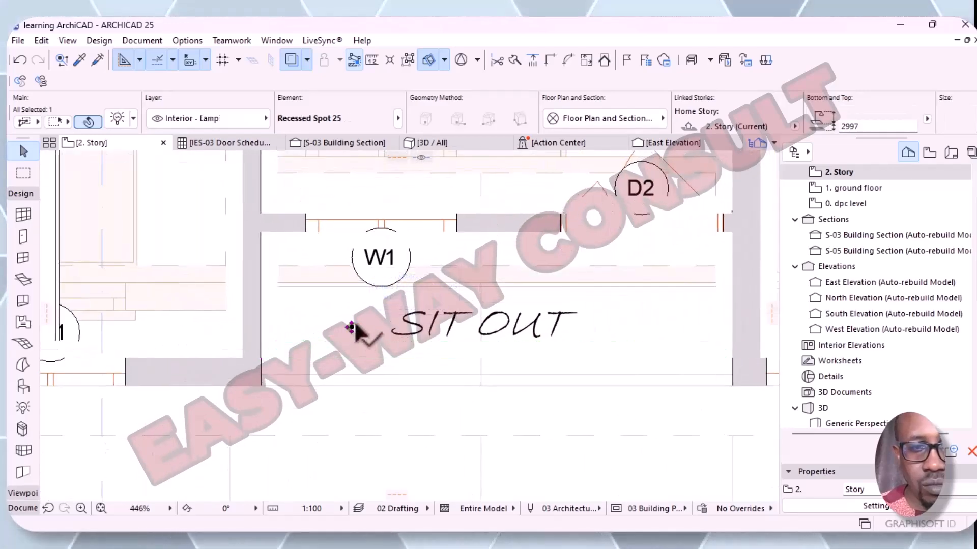
- Drag multiple copies of the recessed spot, placing the first about 2233 horizontally across the same sit out
right_click(353, 325)
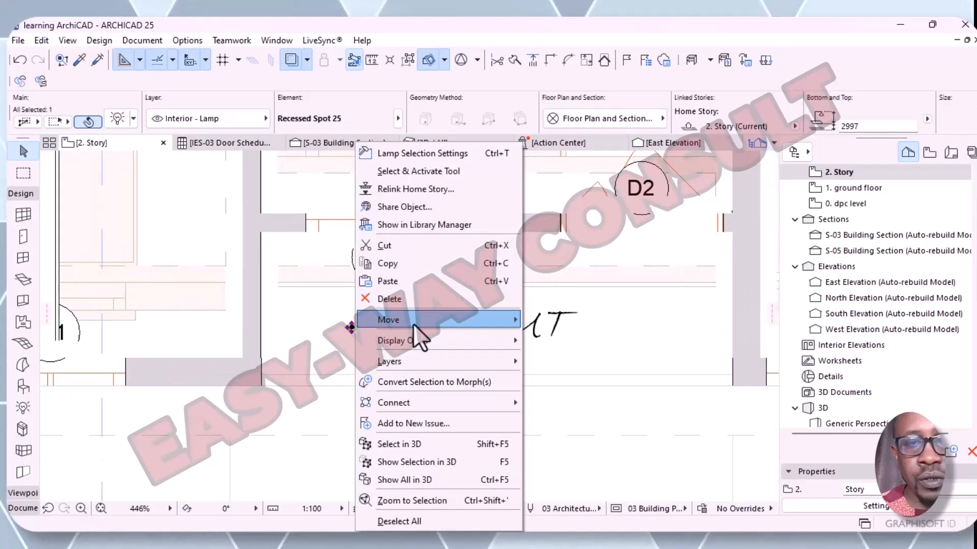
mouse_move(497, 328)
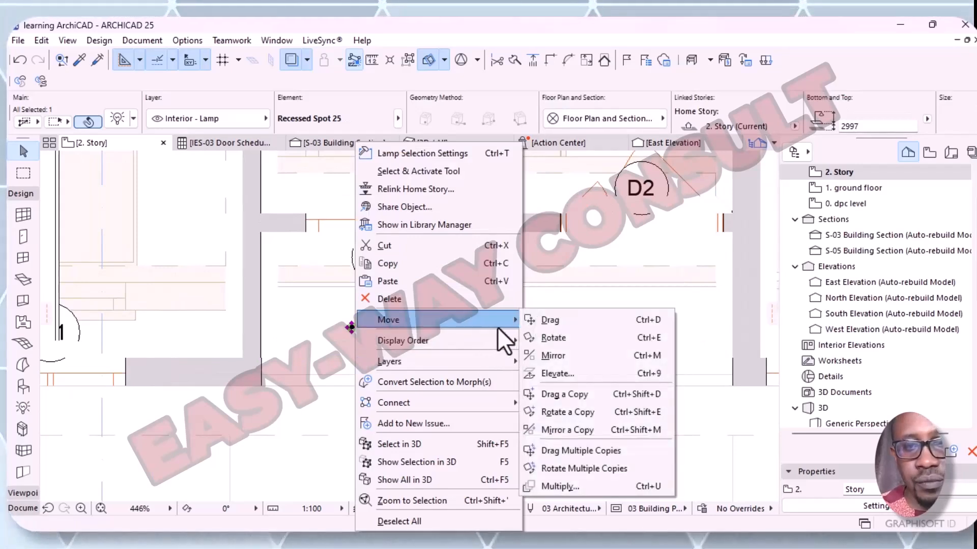
left_click(582, 451)
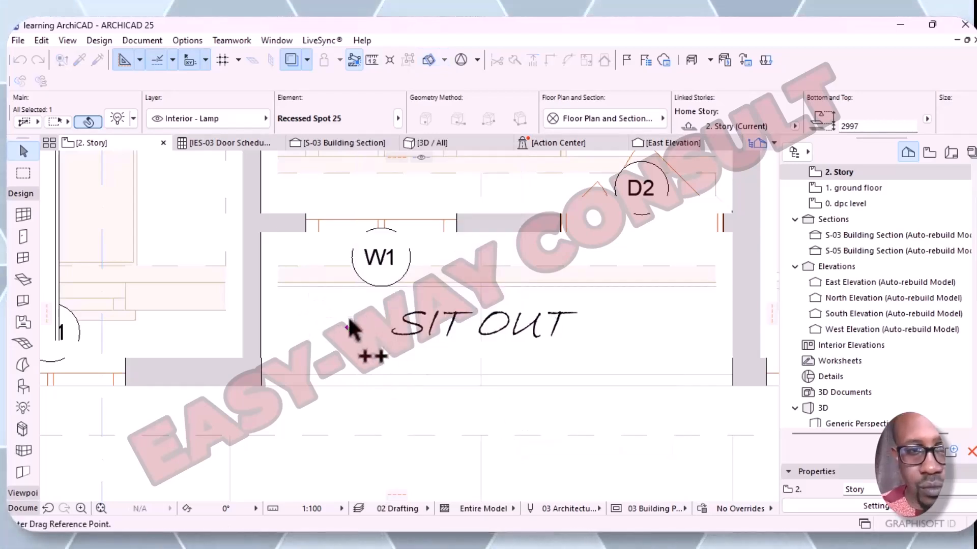
left_click(351, 327)
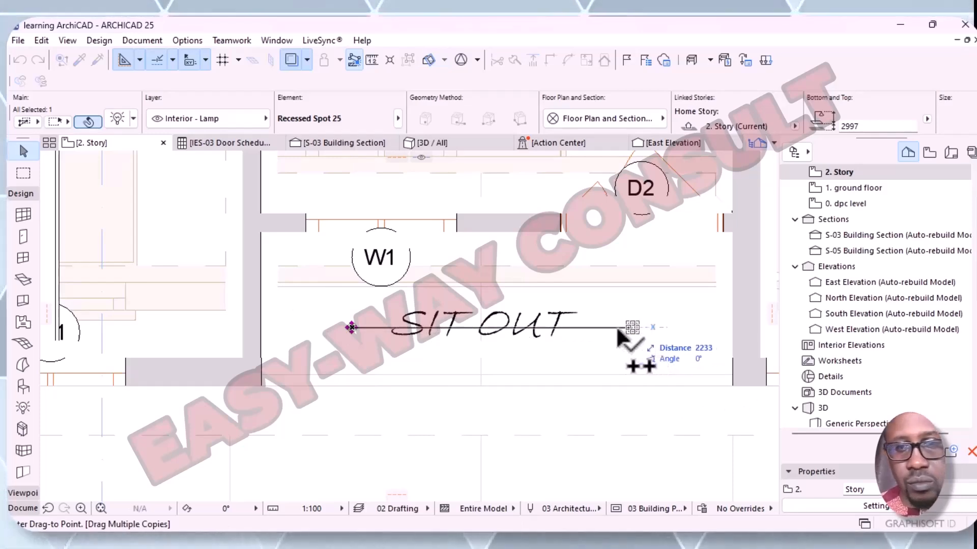
scroll(641, 328, "down", 2)
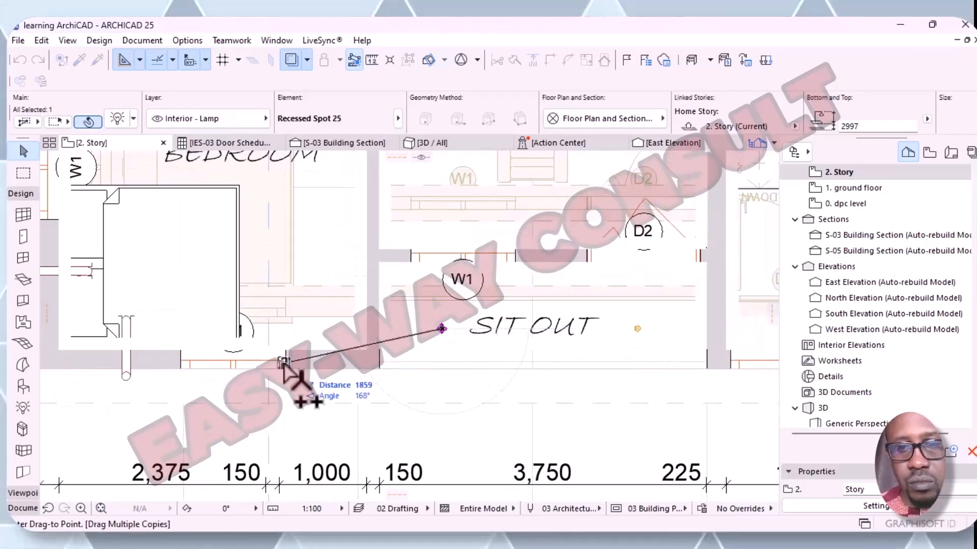
- Place two more spot copies in the sit out beyond the staircase, the first about 5935 horizontally from the original
scroll(548, 338, "down", 5)
scroll(614, 334, "up", 5)
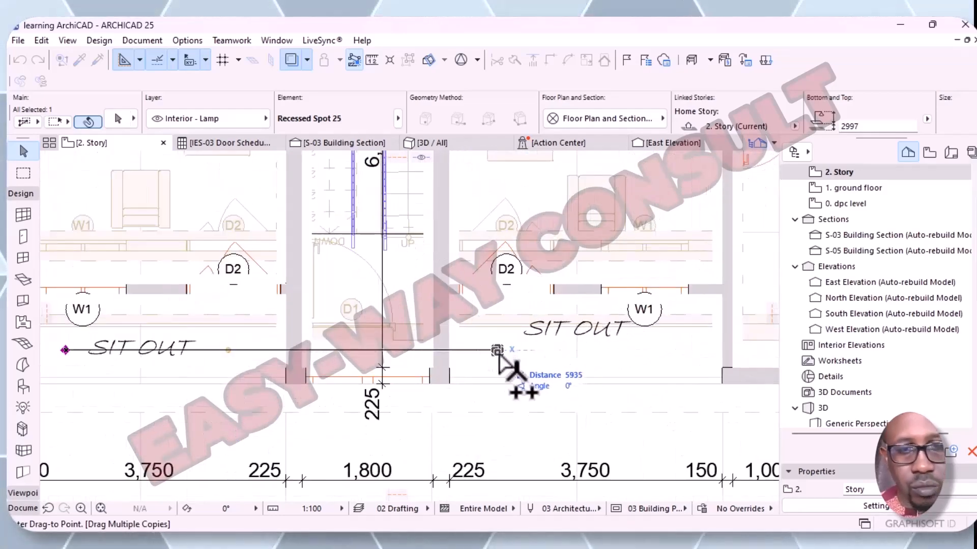
left_click(500, 351)
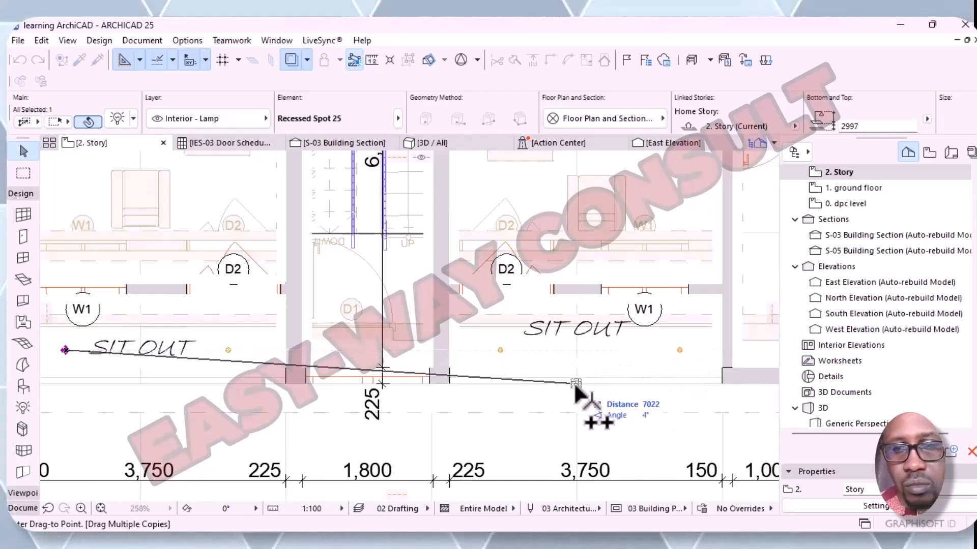
- Place four spot copies near the corners of the bedroom beside the original lamp's sit out
scroll(600, 375, "down", 3)
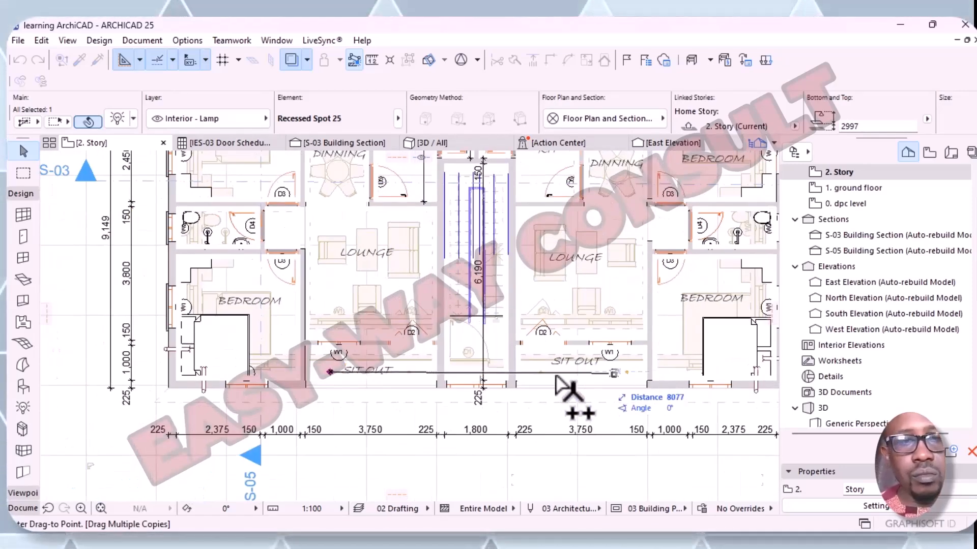
scroll(279, 358, "up", 4)
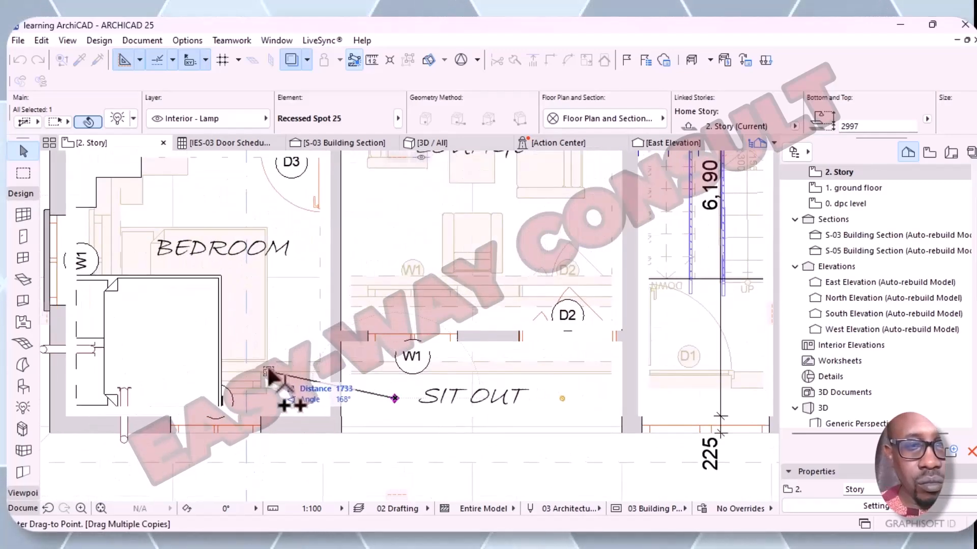
left_click(268, 362)
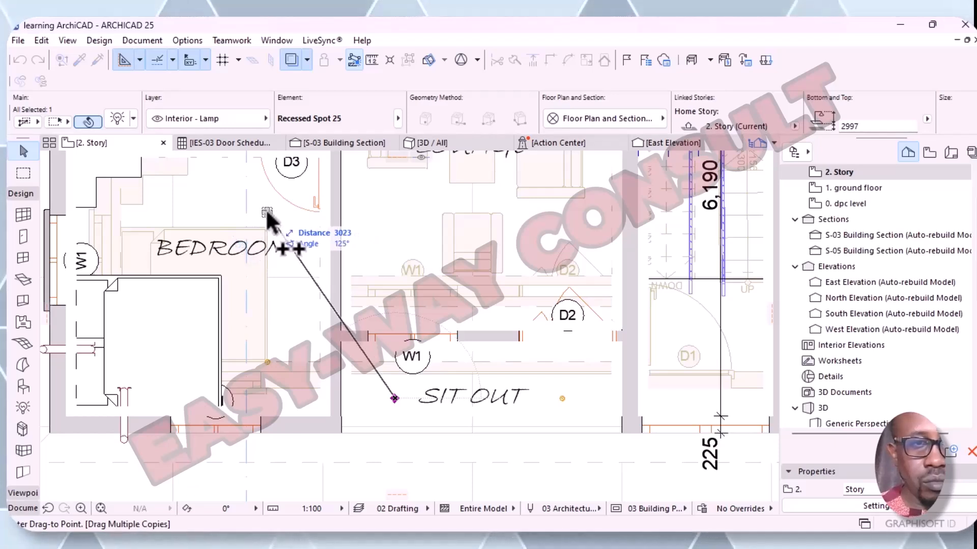
left_click(267, 211)
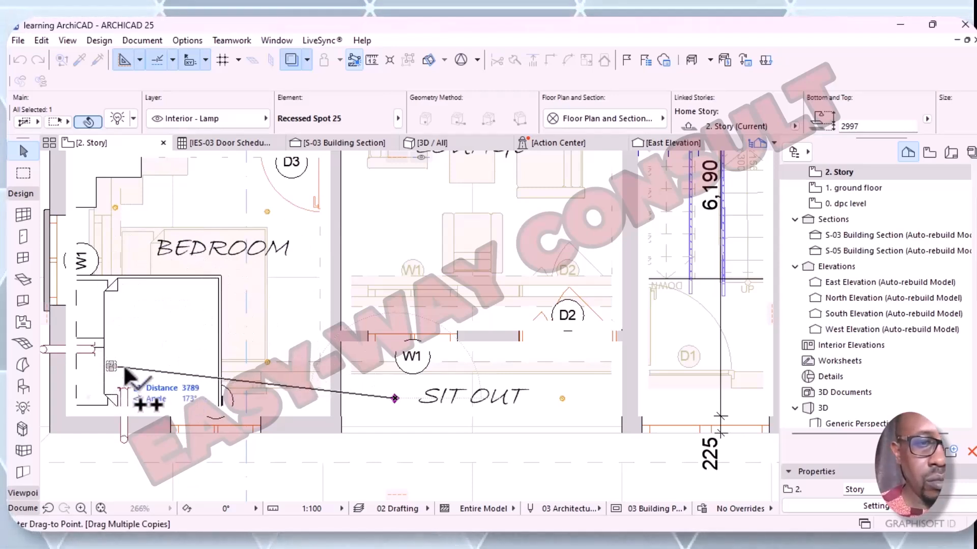
- Place four spot copies in the stair entrance hall, two beside door D1 and two at the foot of the stairs
scroll(320, 355, "down", 3)
scroll(392, 381, "down", 2)
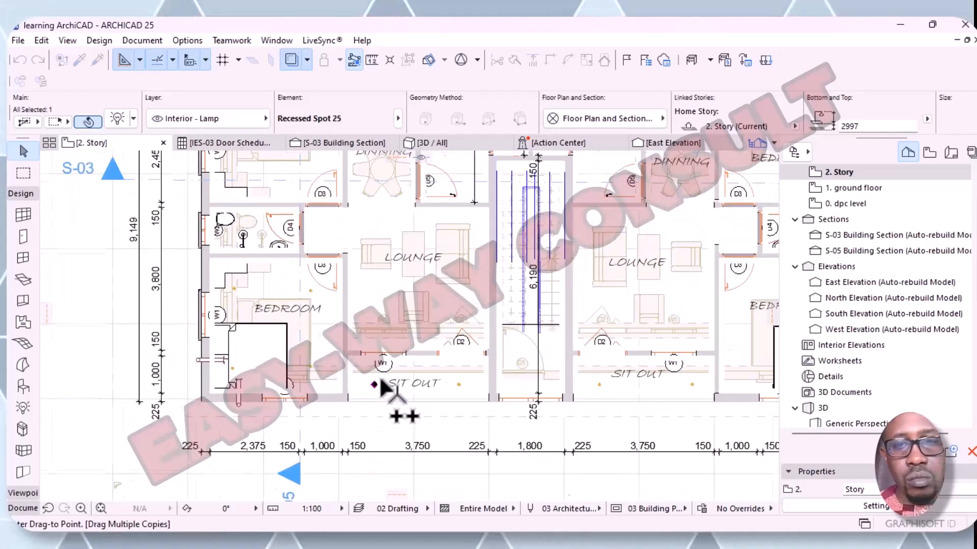
scroll(545, 392, "up", 5)
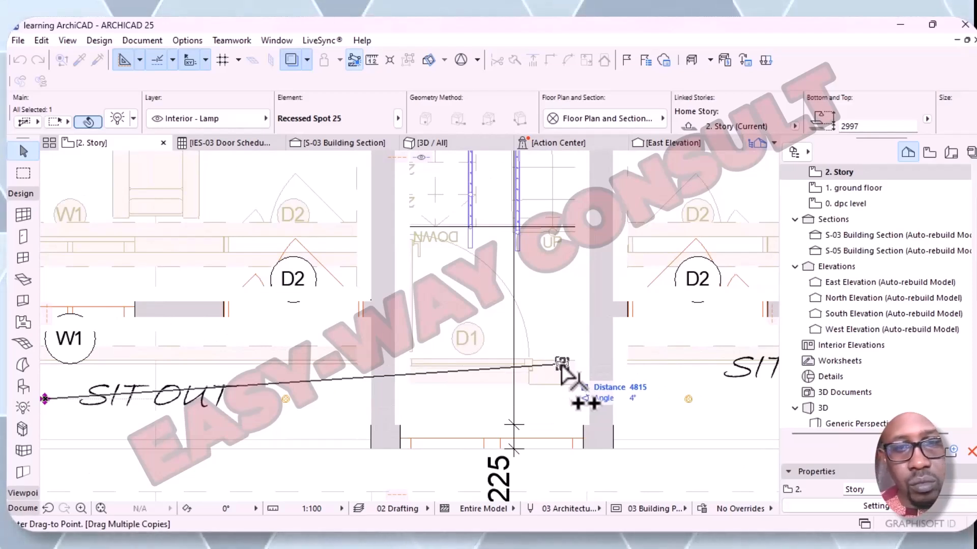
left_click(562, 365)
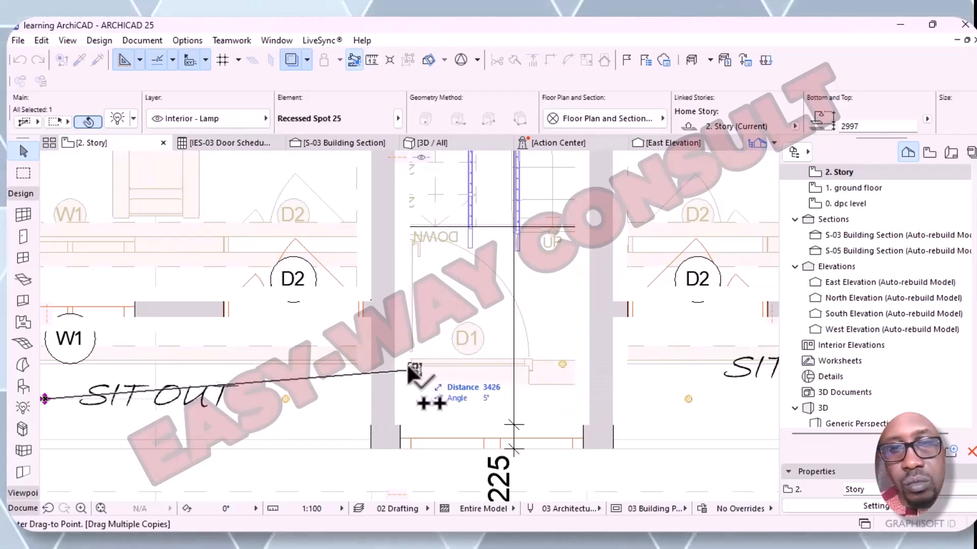
left_click(433, 372)
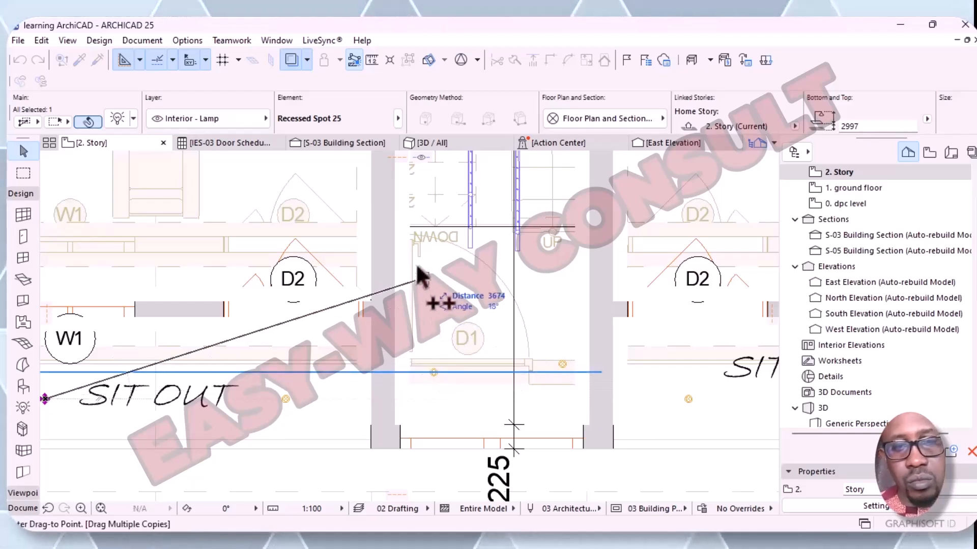
left_click(423, 225)
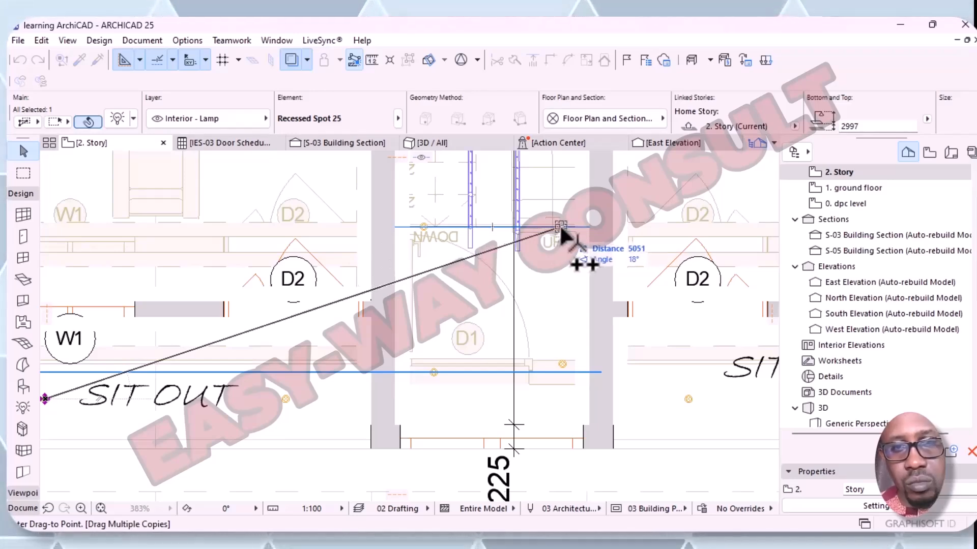
- Place two spot copies partway up the staircase, one on each flight, and finish the multiple-copy operation
scroll(524, 313, "down", 1)
middle_click_drag(526, 330, 514, 486)
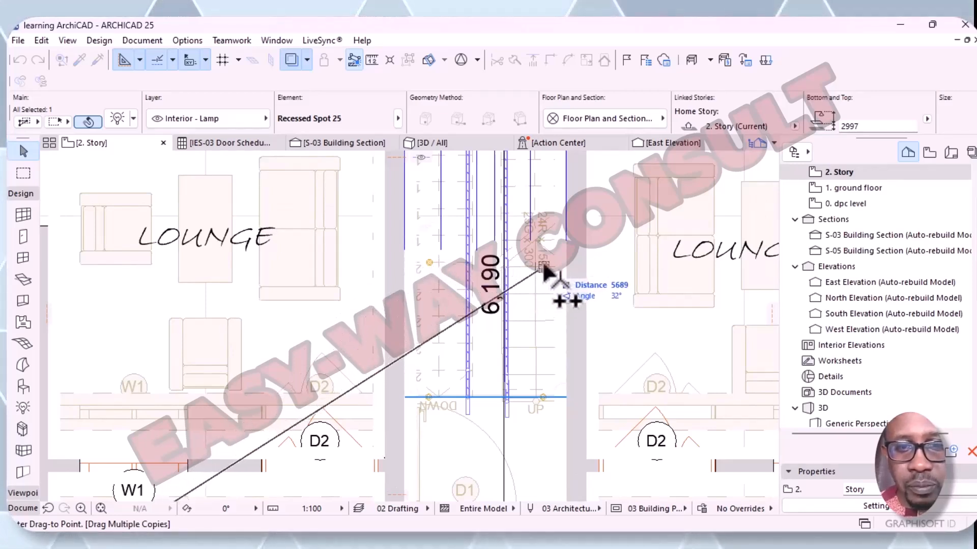
scroll(428, 249, "down", 1)
middle_click_drag(427, 249, 467, 384)
right_click(467, 384)
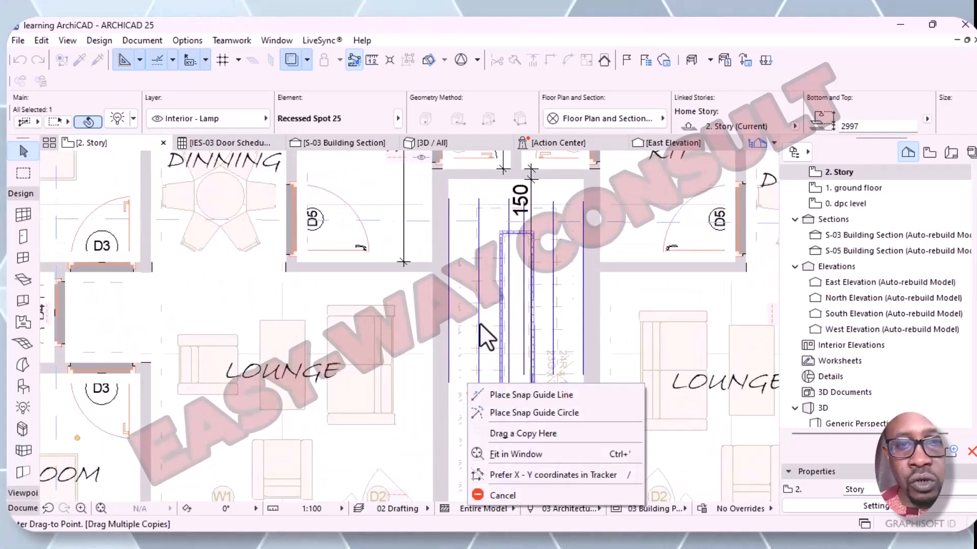
left_click(498, 495)
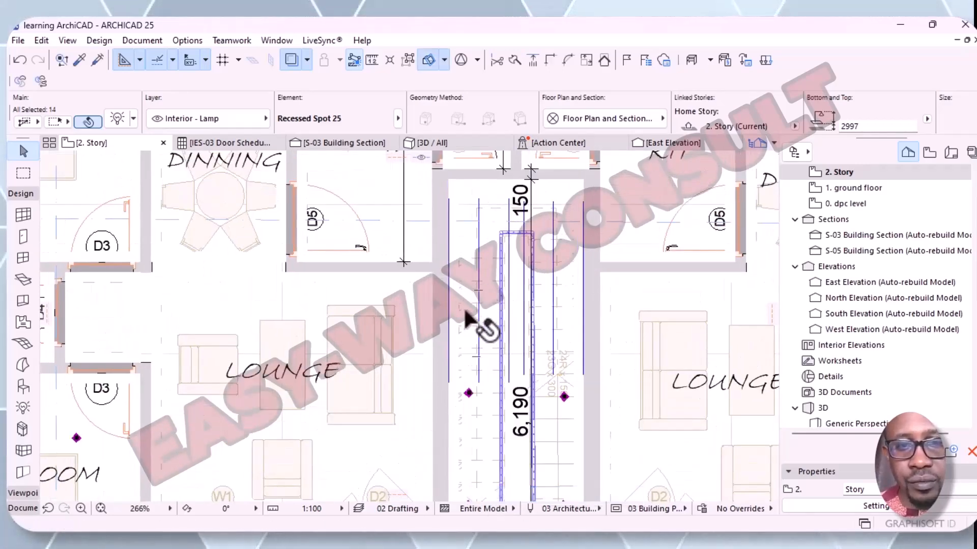
key("Escape")
left_click(467, 389)
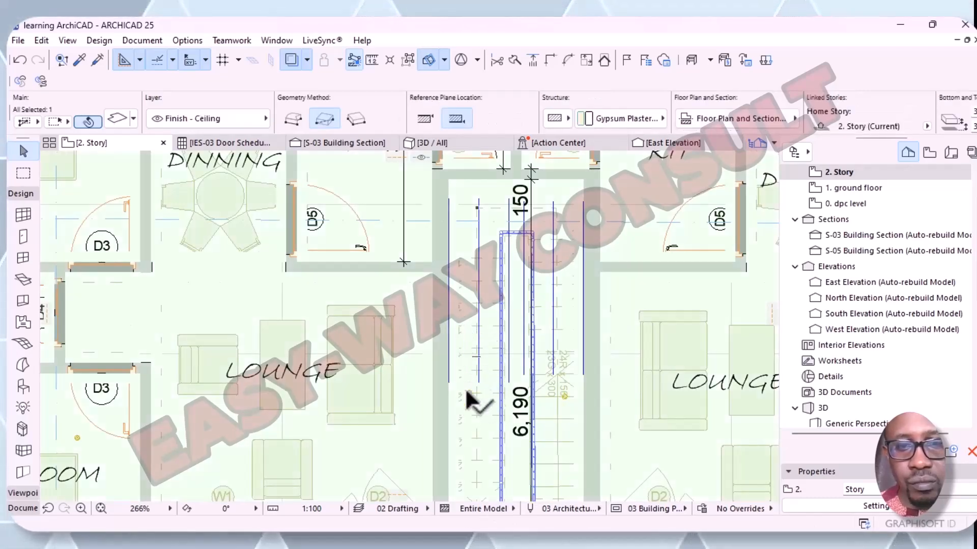
- Drag multiple copies of a midway staircase spot, placing two near the stair landing, one on each flight
scroll(473, 390, "up", 5)
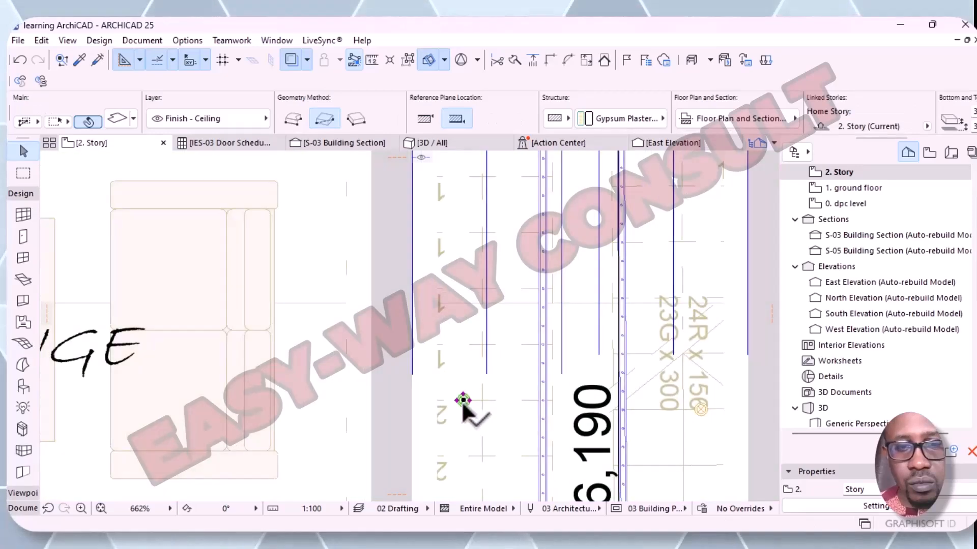
left_click(462, 402)
right_click(464, 406)
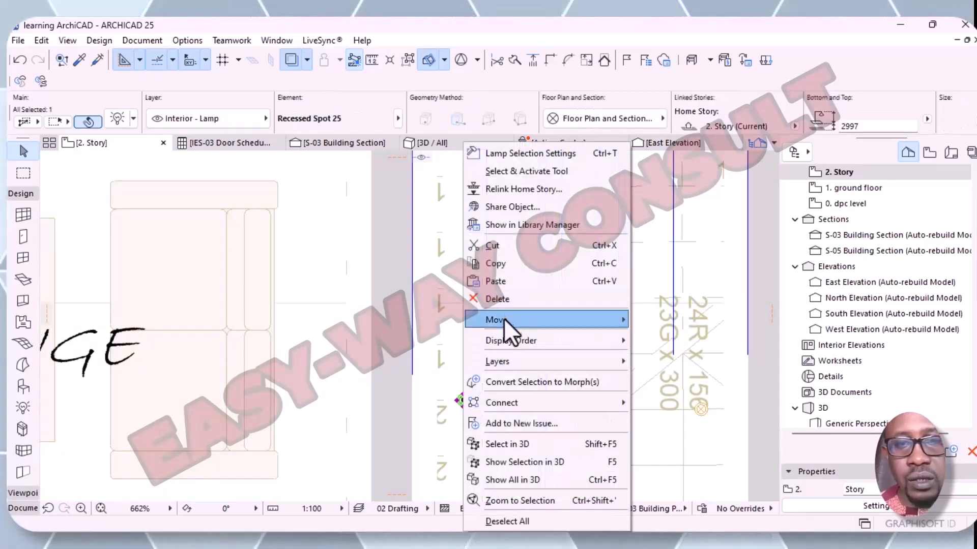
mouse_move(508, 326)
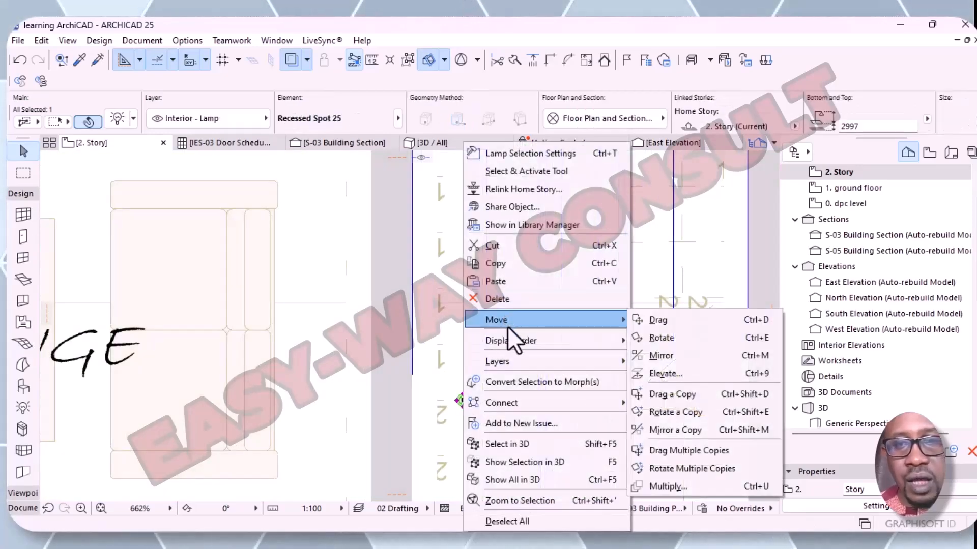
left_click(677, 451)
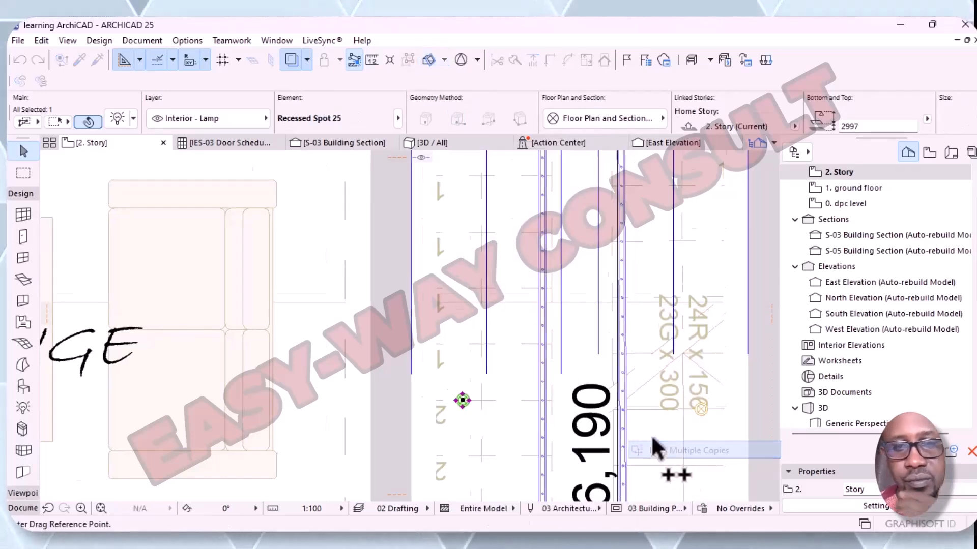
left_click(421, 390)
middle_click_drag(428, 197, 470, 441)
scroll(469, 441, "down", 1)
right_click(469, 441)
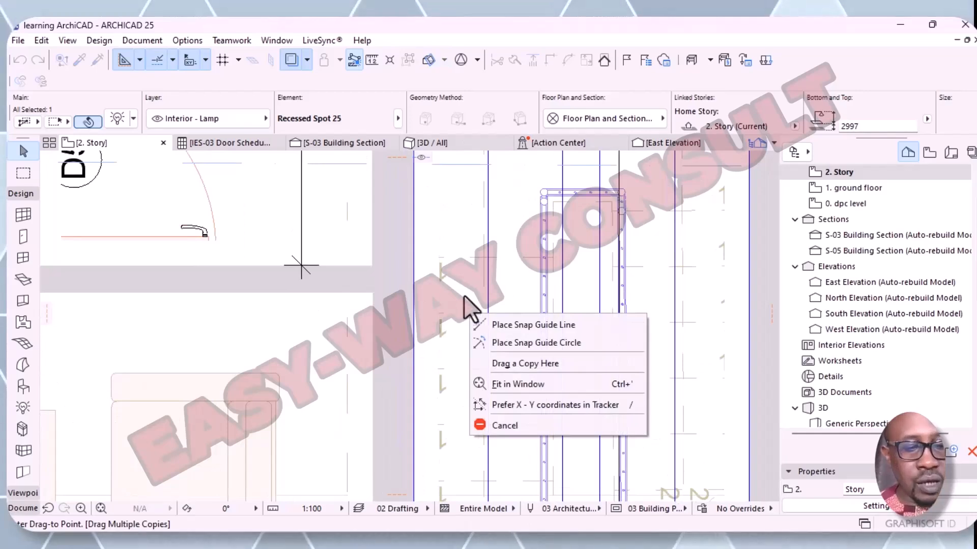
key("Escape")
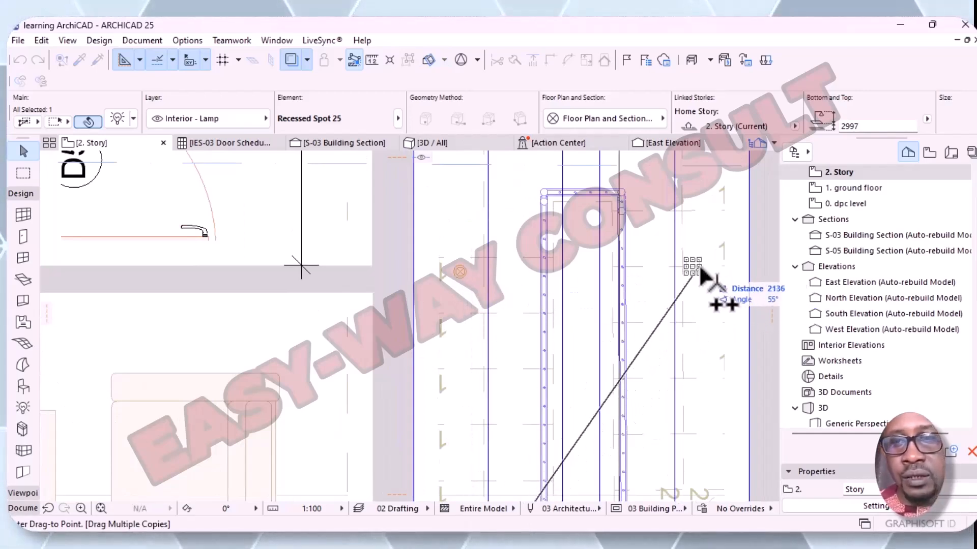
scroll(679, 344, "down", 2)
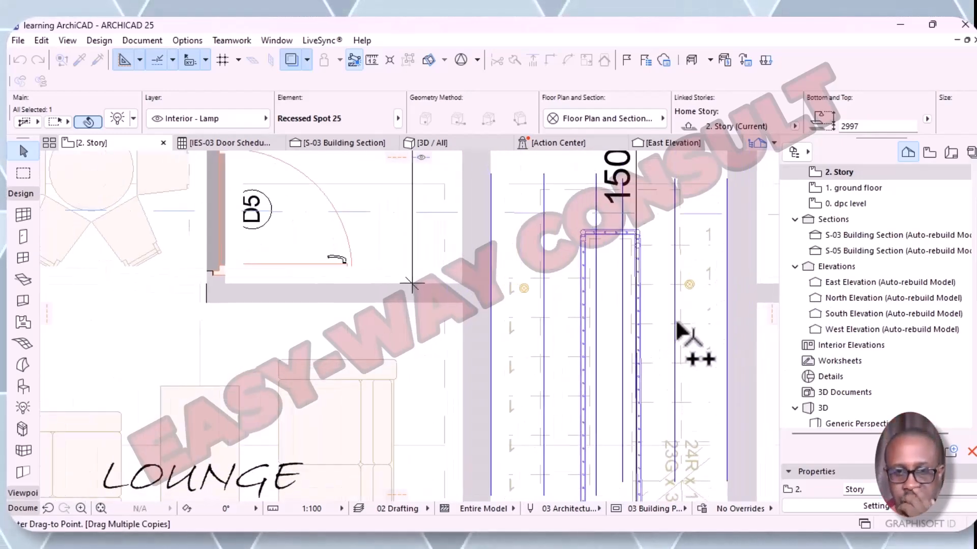
- Place four spot copies near the corners of the lounge next to the staircase
scroll(669, 349, "down", 3)
middle_click_drag(665, 353, 622, 238)
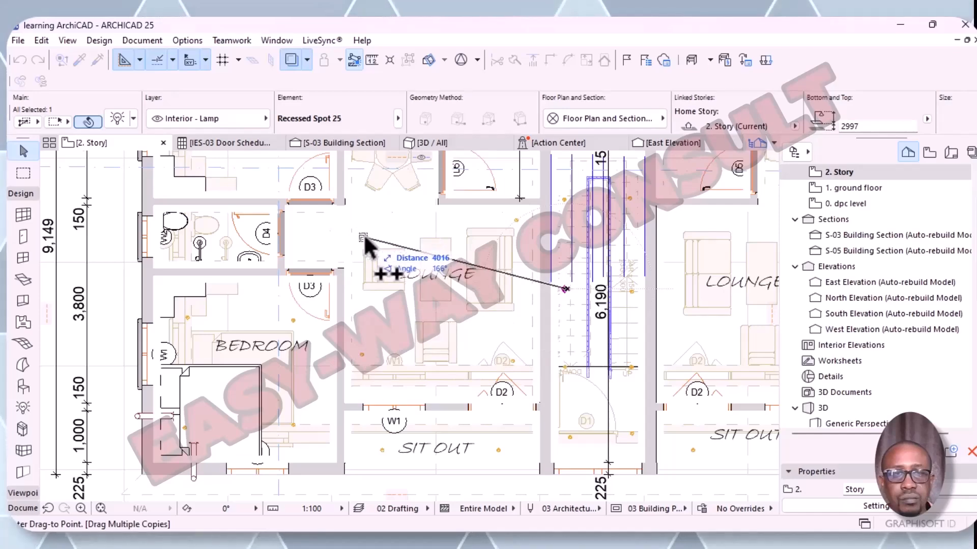
scroll(399, 264, "down", 1)
- Place four spot copies around the dining table and two more in the adjoining VER
middle_click_drag(407, 294, 407, 437)
scroll(389, 402, "up", 1)
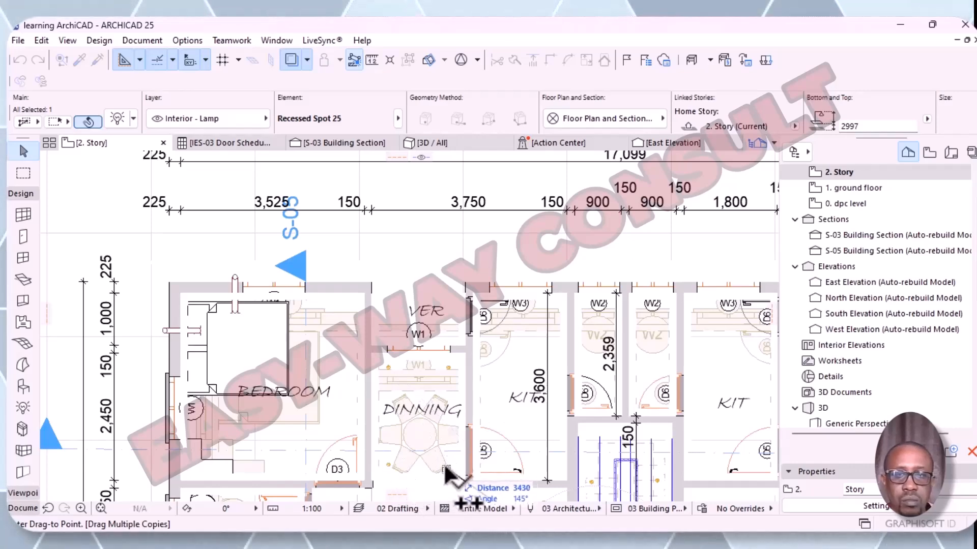
scroll(409, 331, "up", 3)
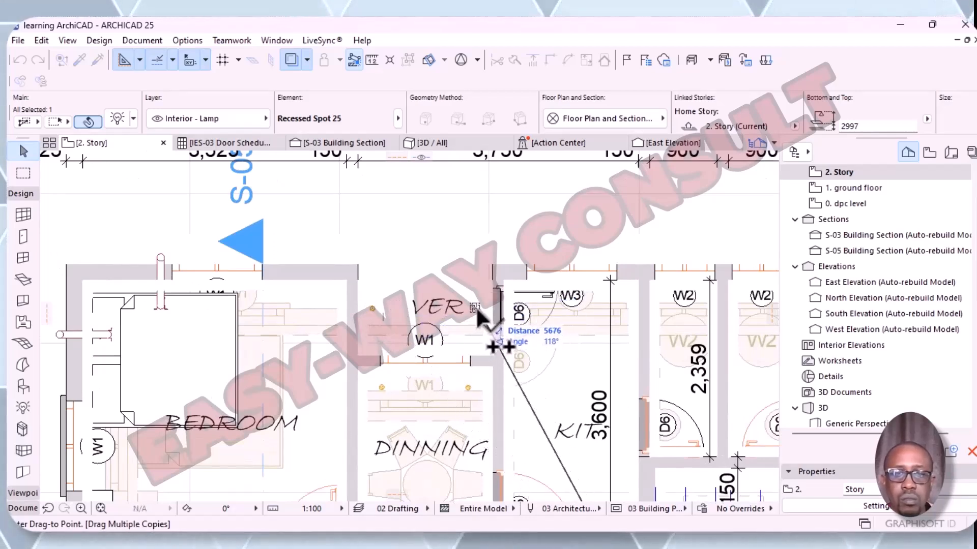
scroll(562, 392, "down", 2)
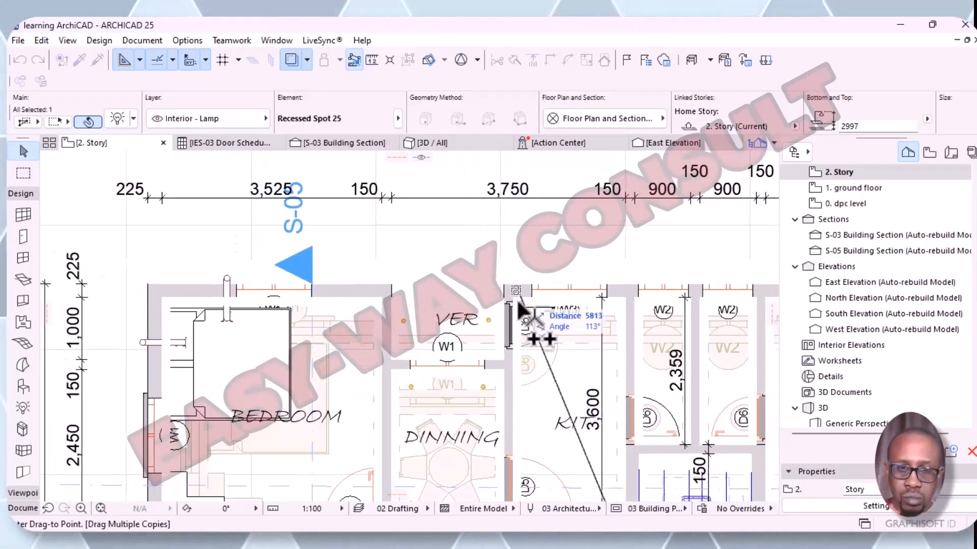
- Place two spot copies in the kitchen next to the dining area, both along the wall with window W3
scroll(512, 311, "down", 4)
middle_click_drag(524, 350, 479, 255)
scroll(472, 256, "up", 4)
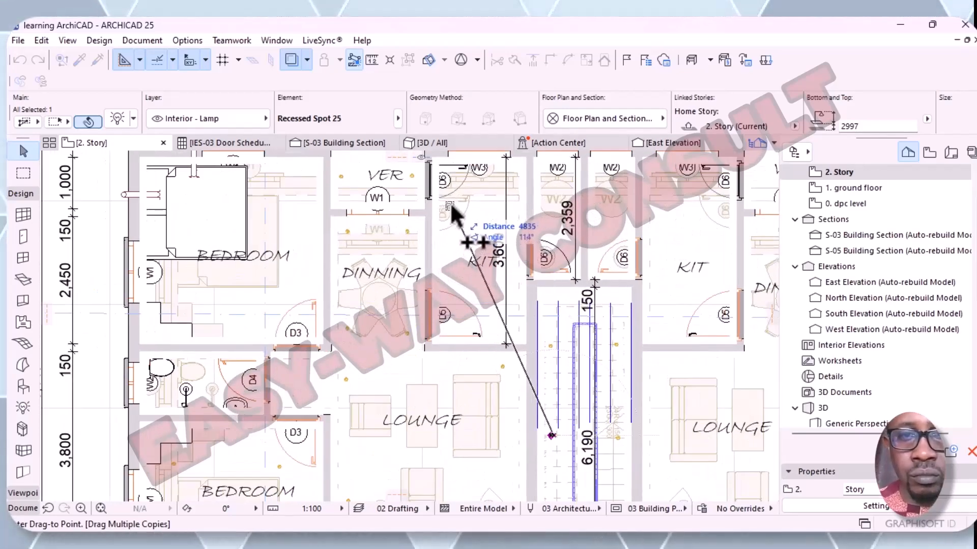
scroll(457, 242, "down", 3)
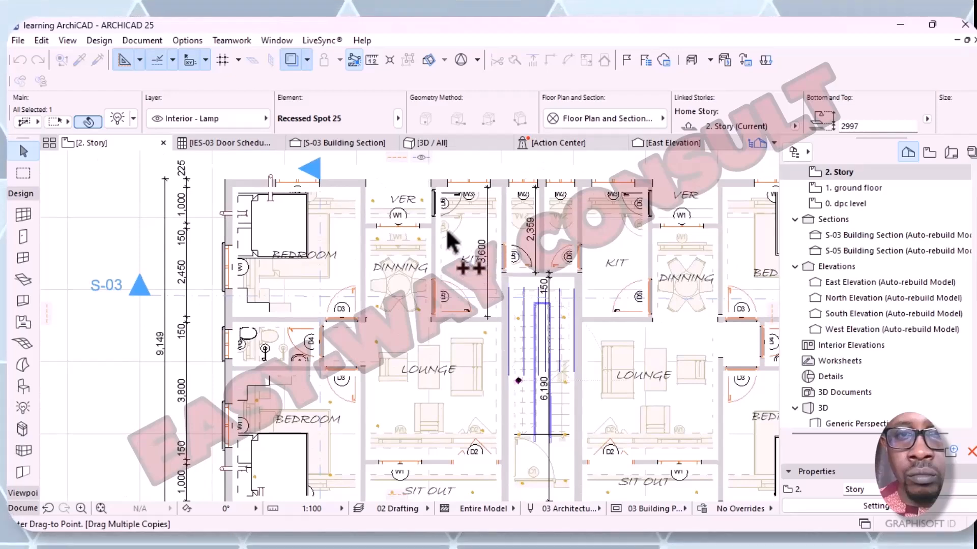
scroll(456, 217, "up", 2)
scroll(457, 220, "up", 1)
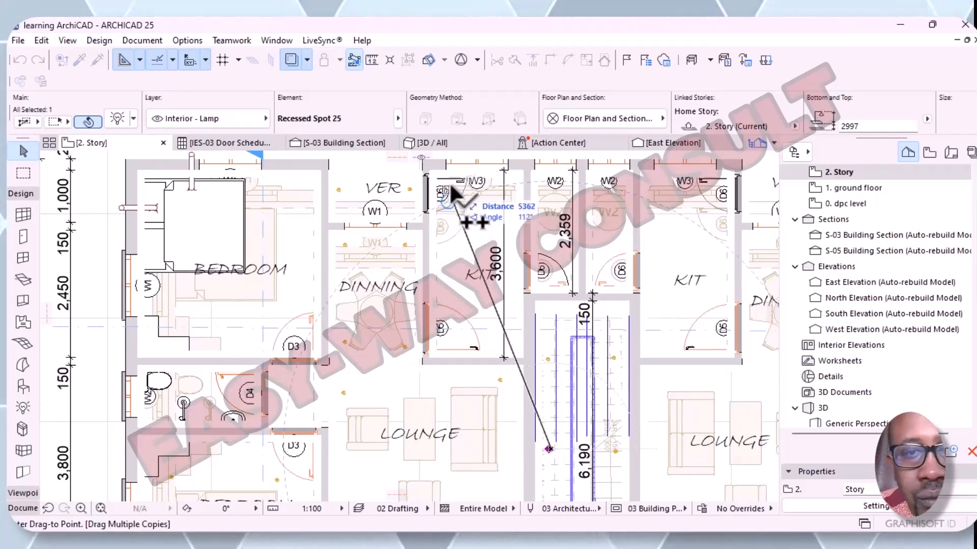
scroll(450, 188, "down", 2)
scroll(458, 189, "down", 2)
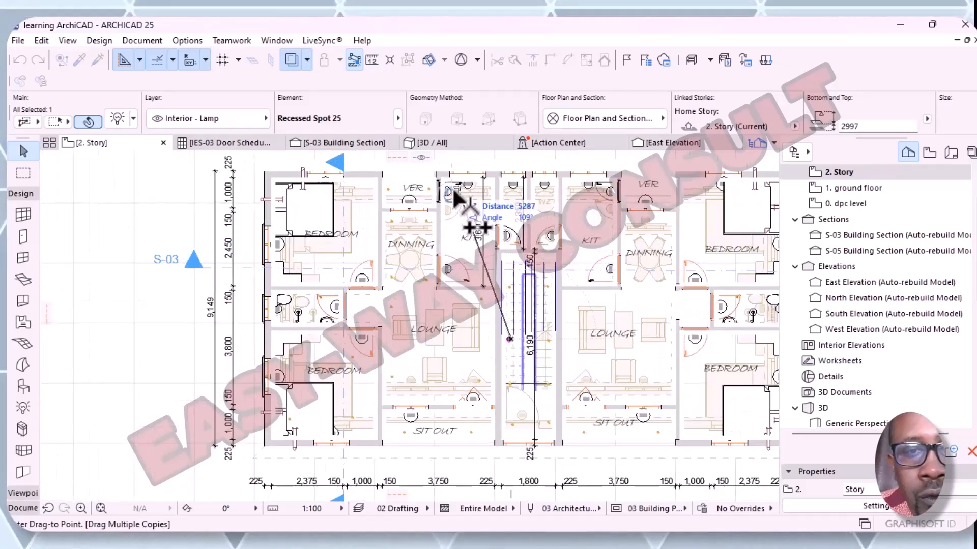
scroll(466, 179, "up", 5)
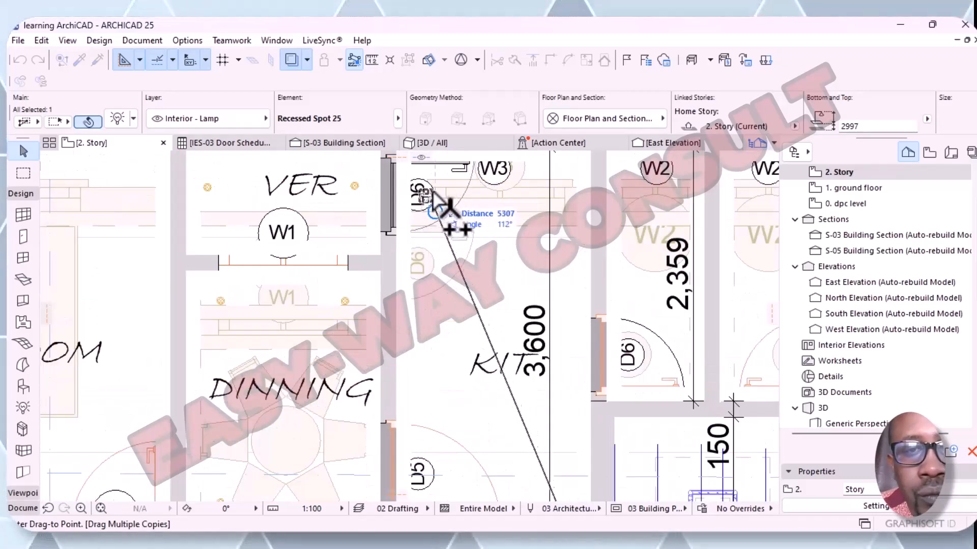
left_click(438, 181)
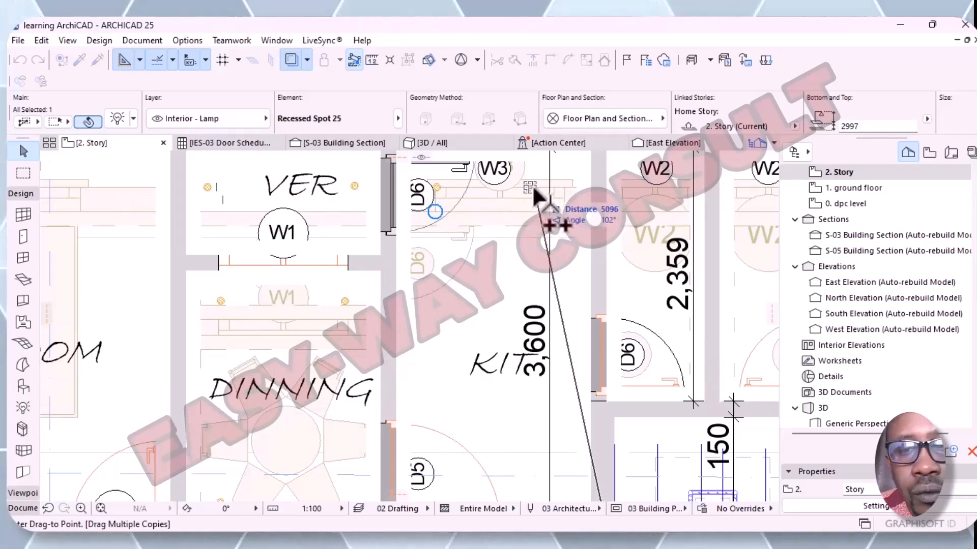
left_click(563, 193)
- Place two spot copies across the middle of the same kitchen and finish the multiple-copy operation
left_click(426, 349)
left_click(565, 350)
scroll(541, 407, "up", 1)
middle_click_drag(540, 407, 469, 182)
right_click(468, 181)
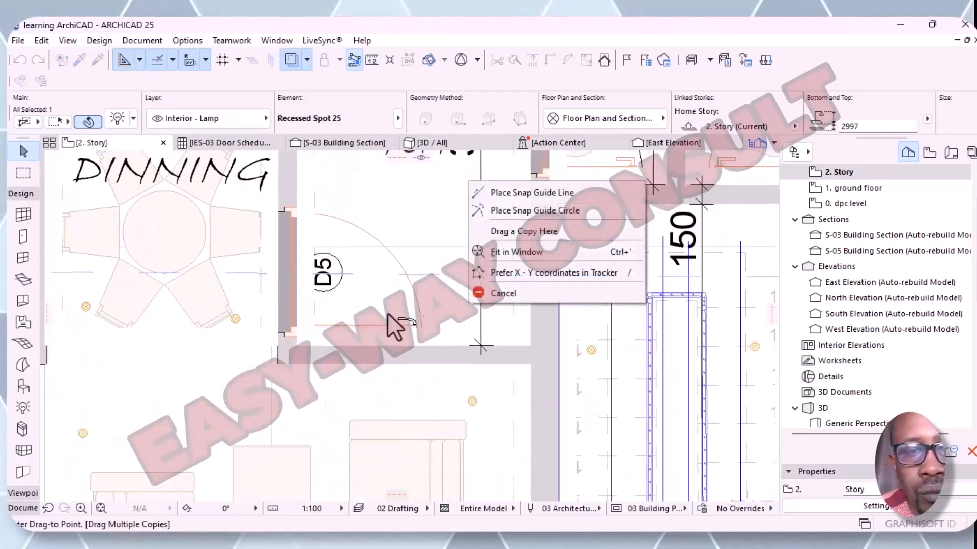
left_click(516, 297)
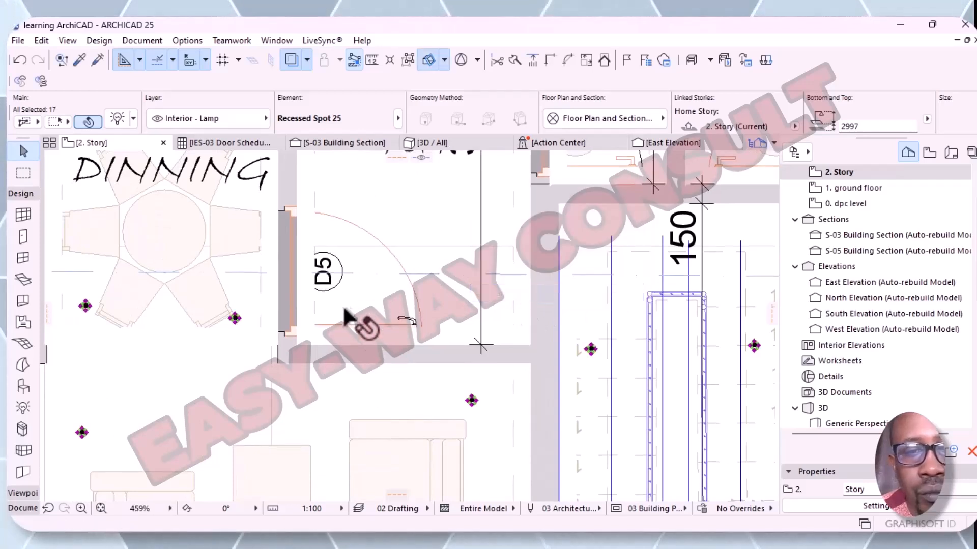
left_click(418, 271)
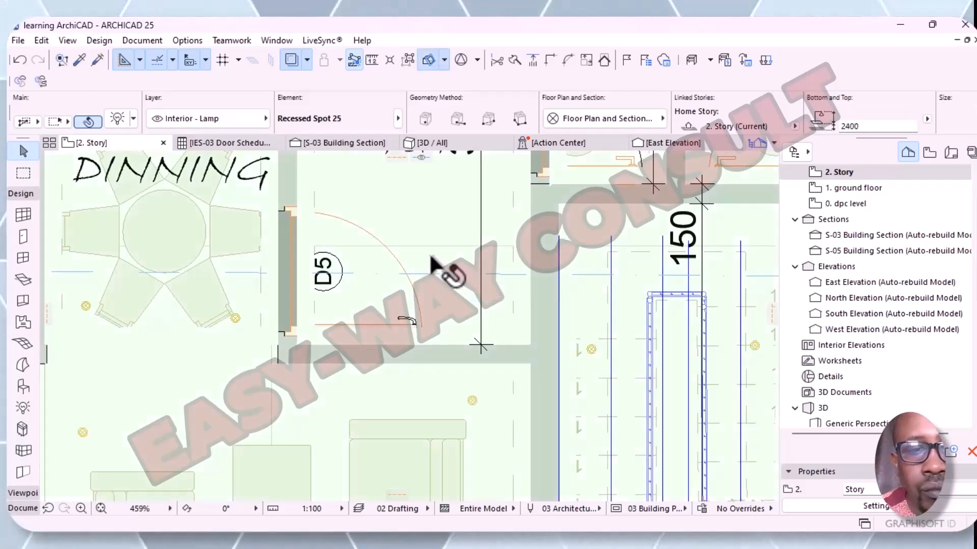
- Drag multiple copies of the dining spot nearest door D5, placing two across the D5 end of the adjoining kitchen
left_click(235, 318)
right_click(236, 319)
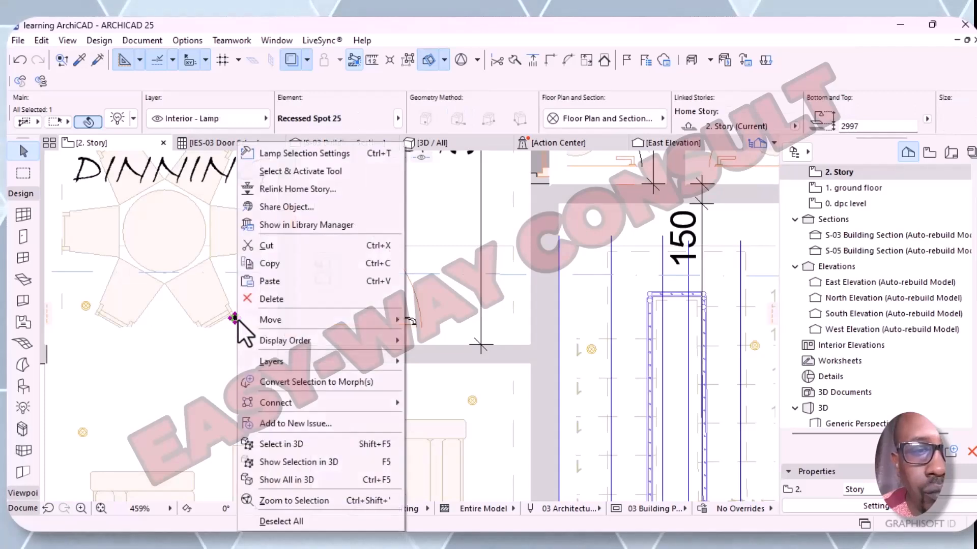
mouse_move(283, 325)
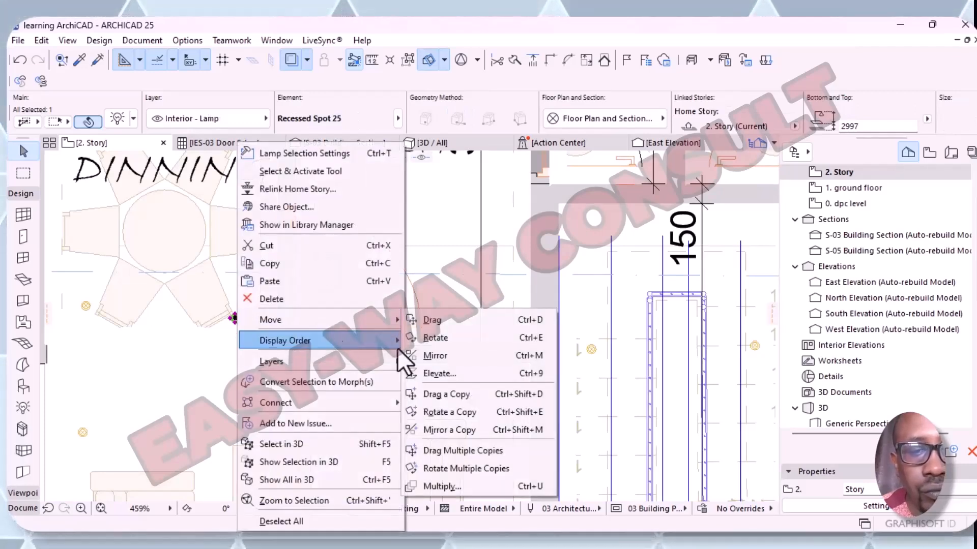
left_click(484, 451)
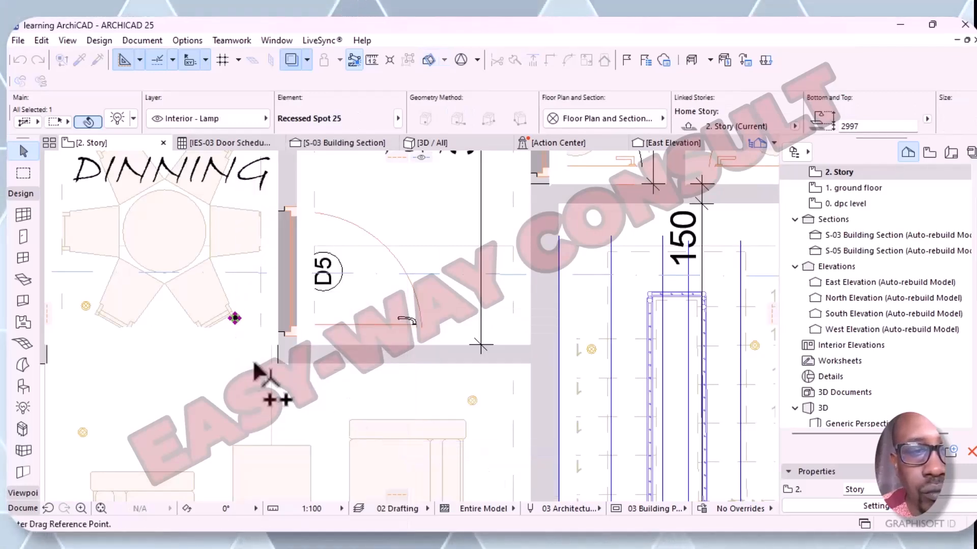
left_click(235, 318)
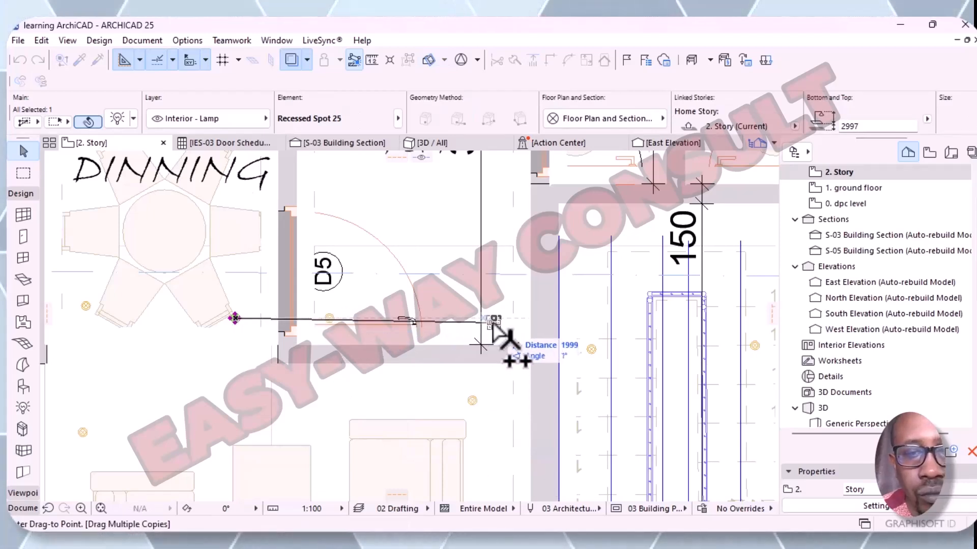
scroll(456, 378, "up", 1)
scroll(457, 372, "down", 3)
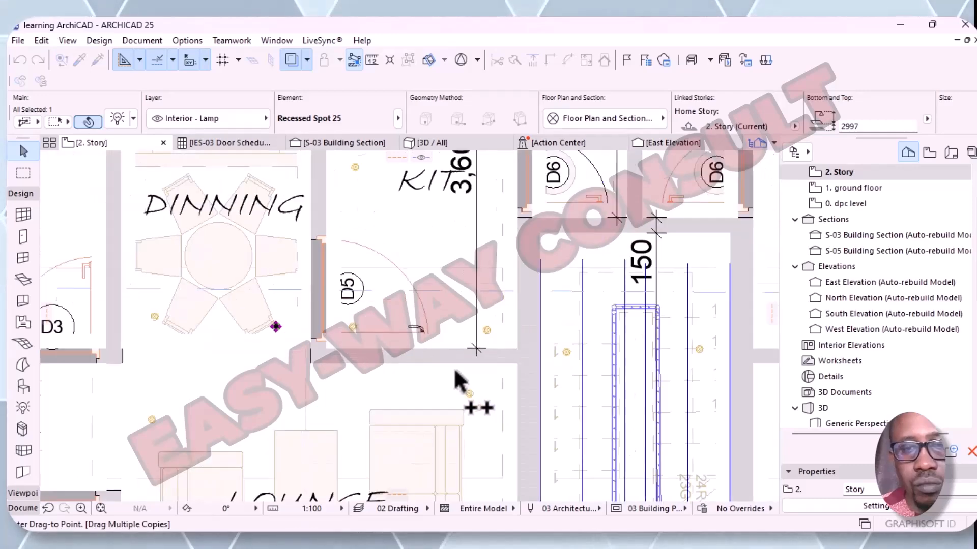
- Place two spot copies in each of the two small W2 rooms between the kitchens
scroll(456, 366, "down", 3)
scroll(516, 273, "up", 5)
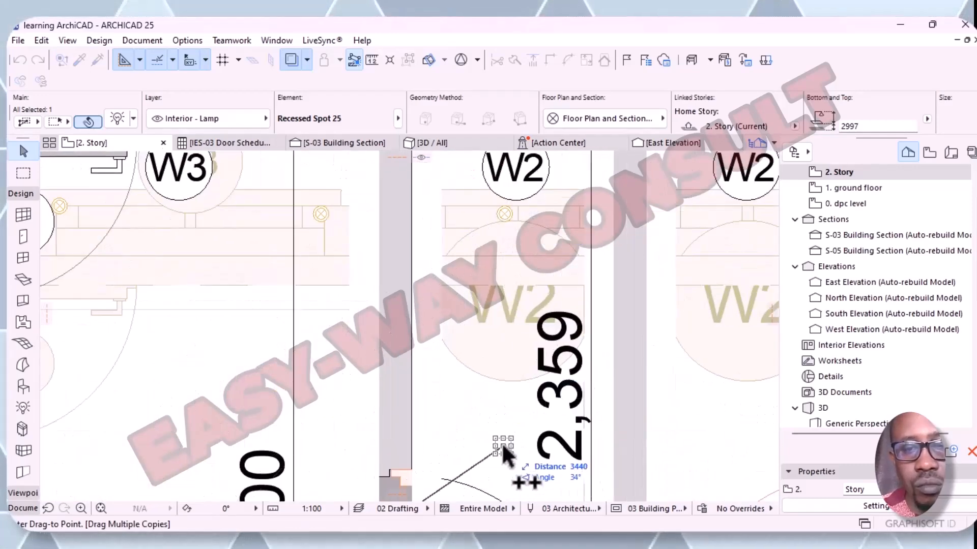
scroll(503, 408, "down", 4)
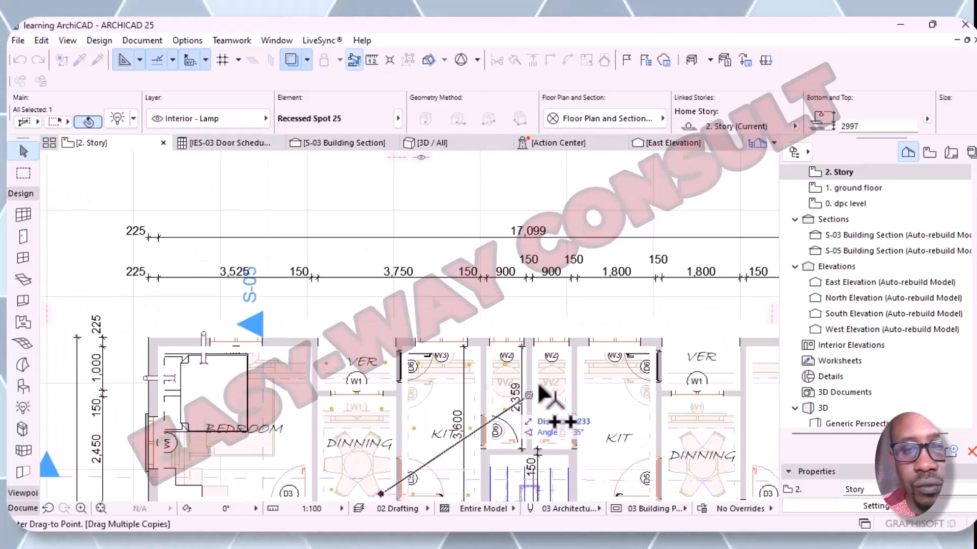
scroll(535, 392, "up", 3)
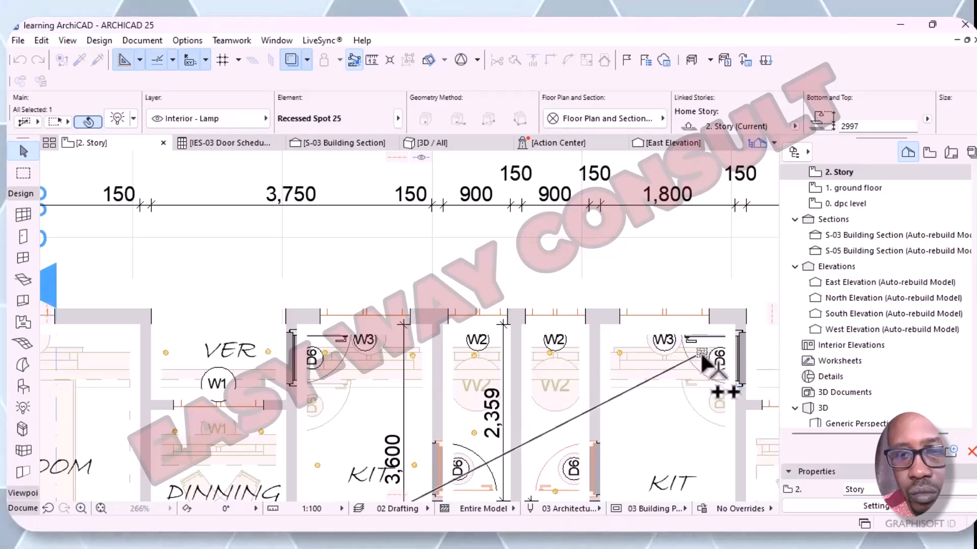
- Place six spot copies in three rows of two in the second kitchen and finish the multiple-copy operation
middle_click_drag(670, 454, 602, 283)
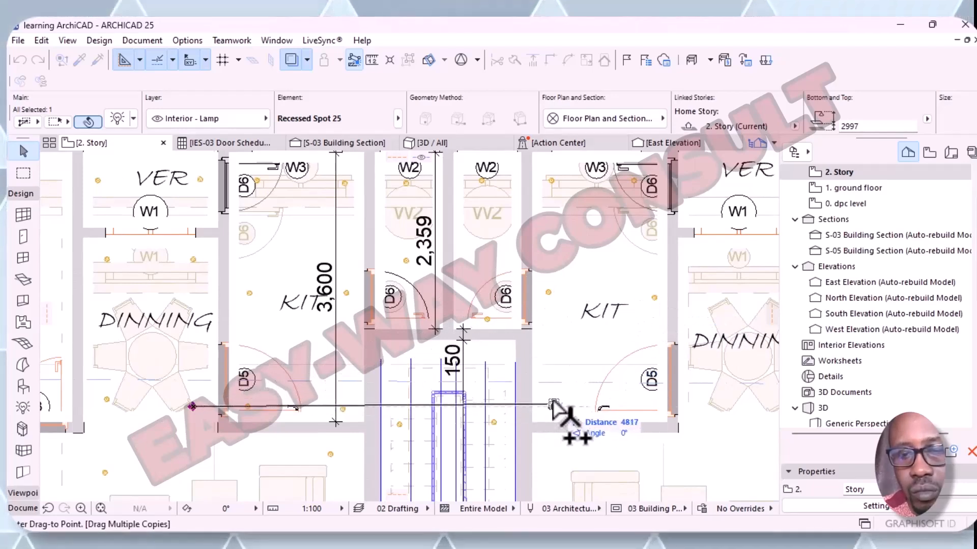
left_click(640, 404)
scroll(633, 356, "down", 1)
scroll(593, 352, "up", 1)
middle_click_drag(593, 352, 360, 425)
right_click(380, 410)
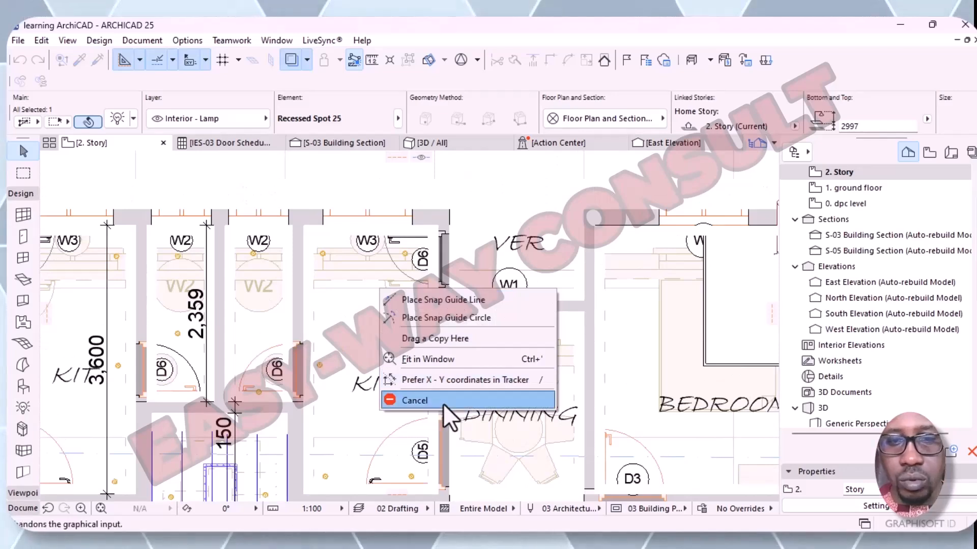
left_click(444, 401)
left_click(502, 196)
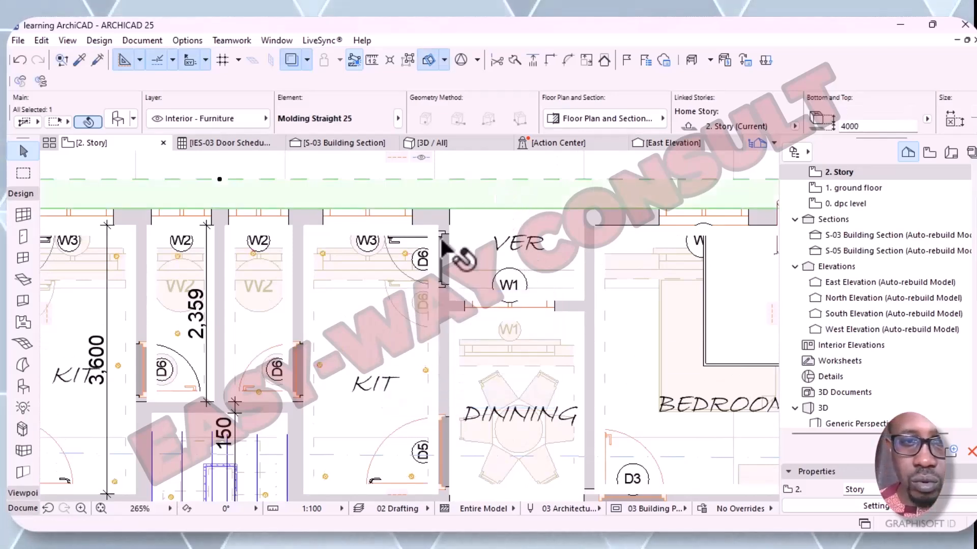
- Drag multiple copies of the kitchen spot beside door D6, placing copies in the adjoining verandah, dining area and D3 bedroom
left_click(404, 252)
right_click(404, 250)
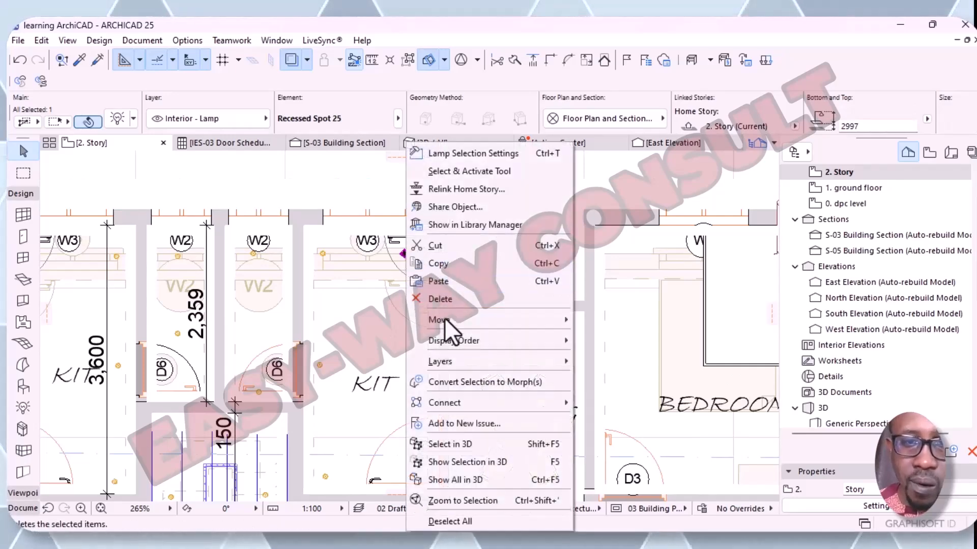
mouse_move(450, 319)
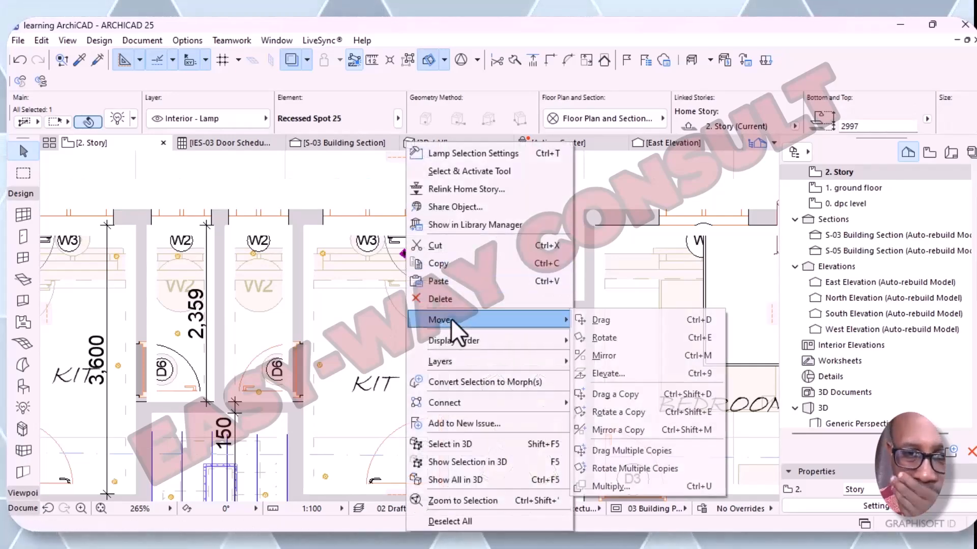
left_click(616, 451)
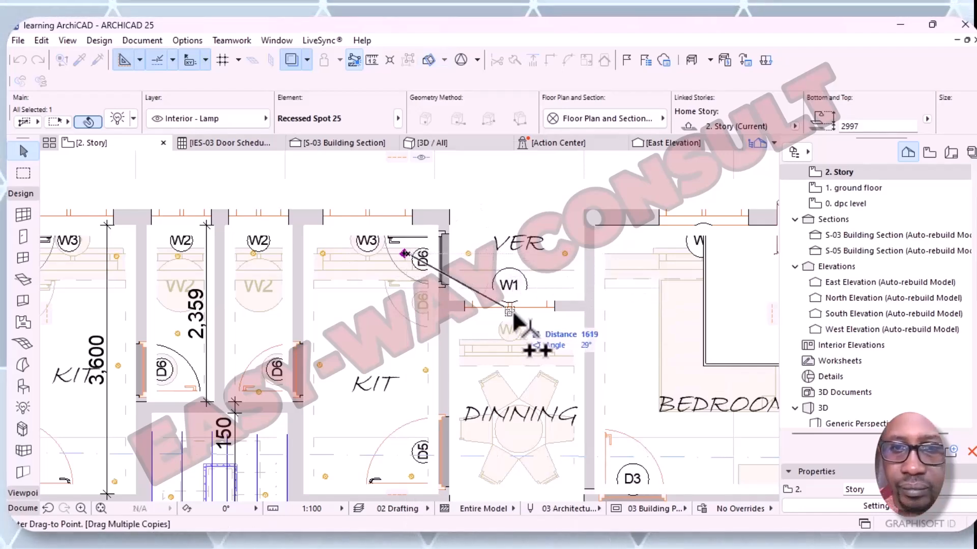
scroll(524, 320, "down", 5)
scroll(527, 325, "up", 5)
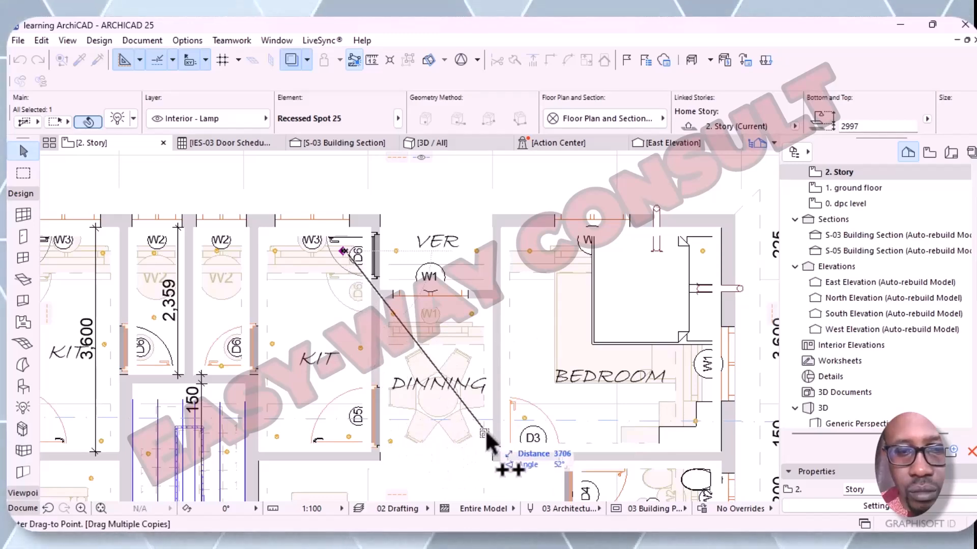
- Place six spot copies in three rows of two in the second lounge and one in the lobby between its D3 doors
middle_click_drag(471, 455, 460, 206)
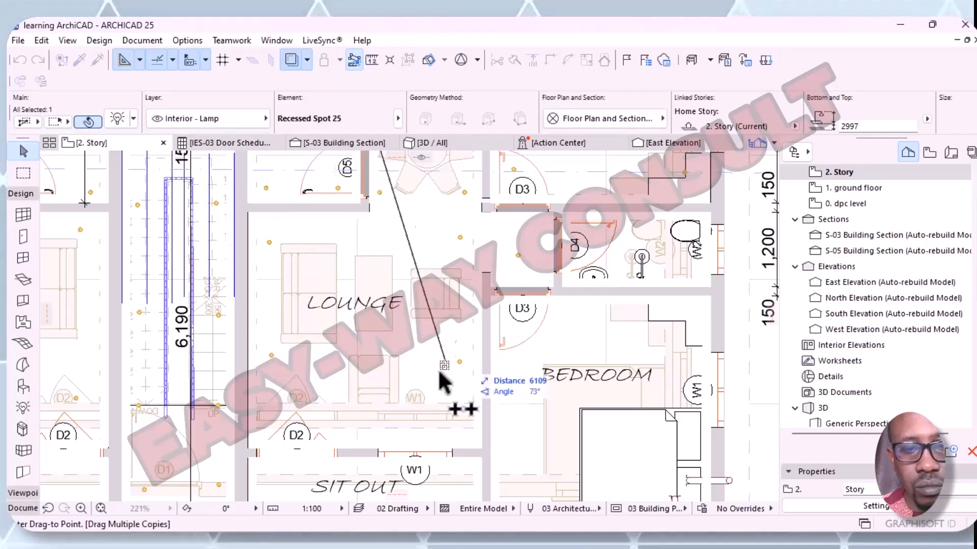
left_click(266, 422)
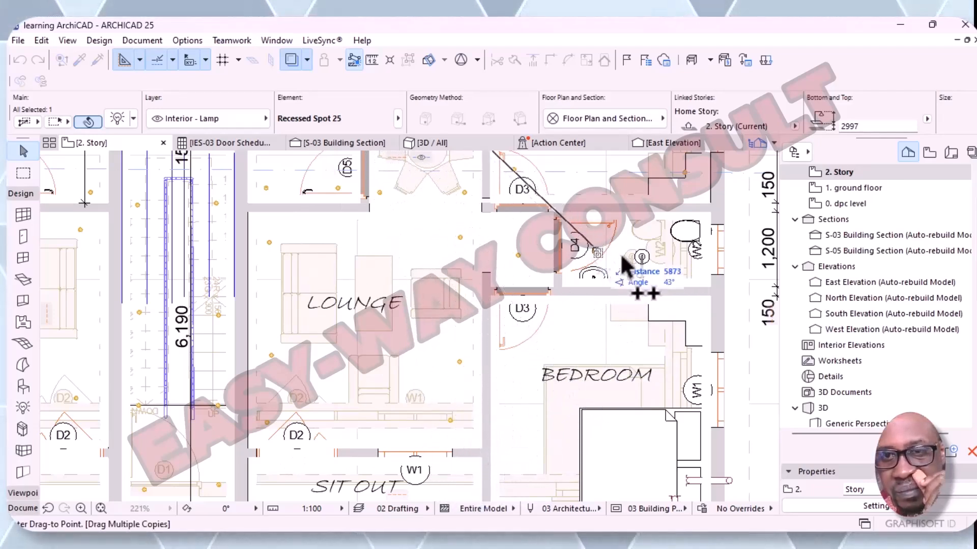
scroll(640, 351, "down", 6)
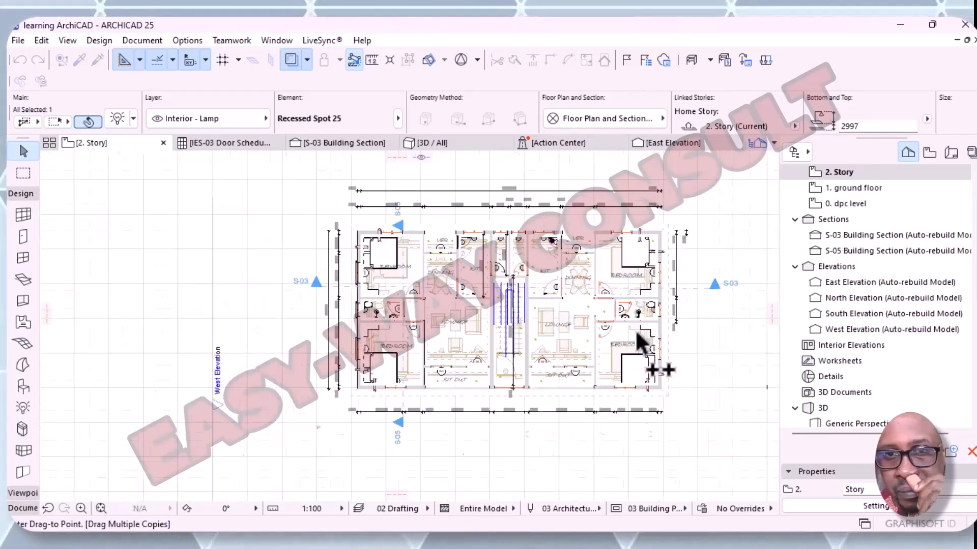
scroll(645, 299, "up", 6)
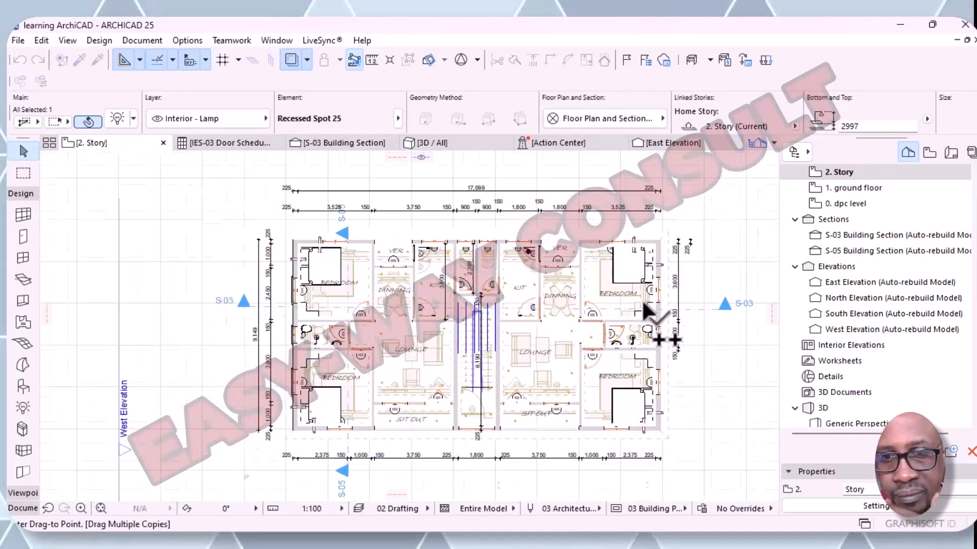
scroll(639, 368, "down", 3)
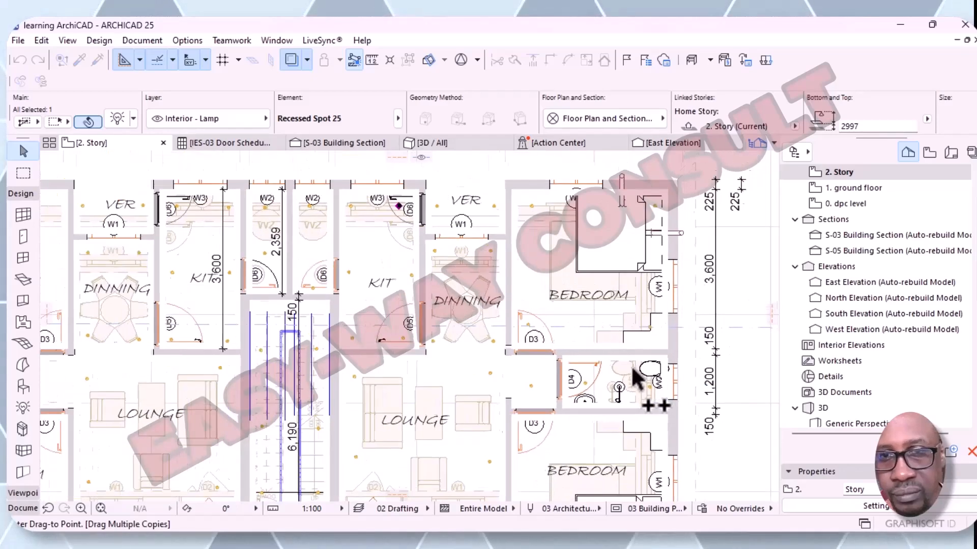
scroll(611, 437, "up", 2)
- Place spot copies in the bedroom beside the second sit out and one in the opposite unit's lobby, finishing the multiple-copy operation
middle_click_drag(590, 422, 511, 201)
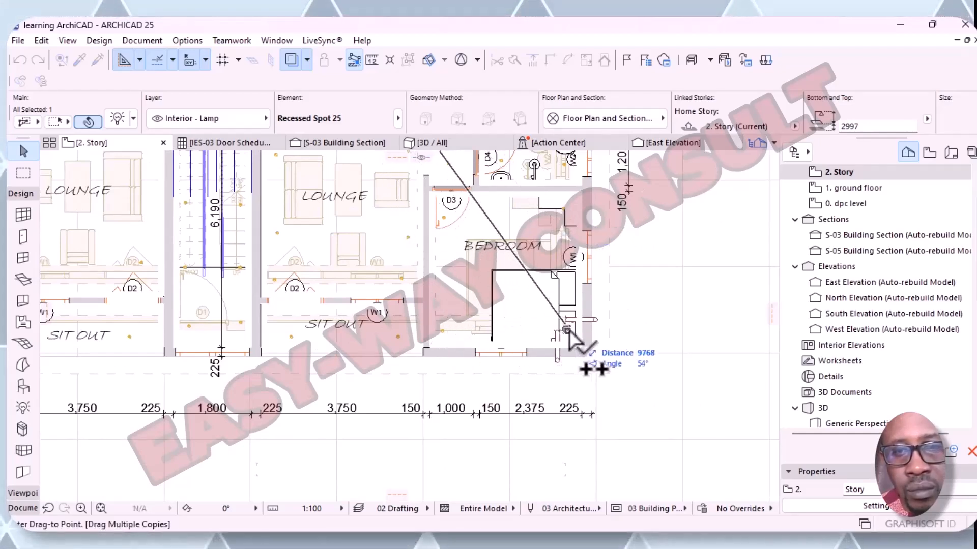
scroll(461, 346, "down", 2)
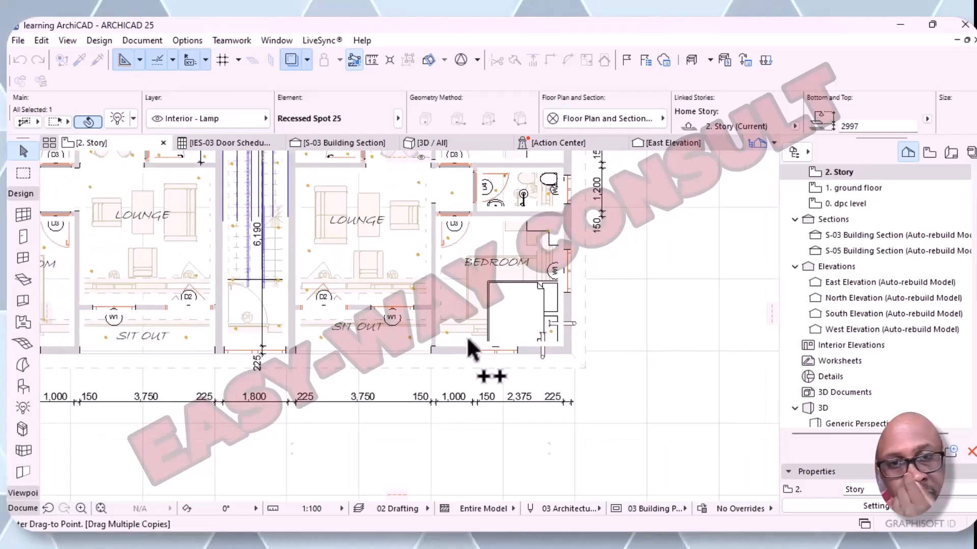
middle_click_drag(478, 345, 780, 391)
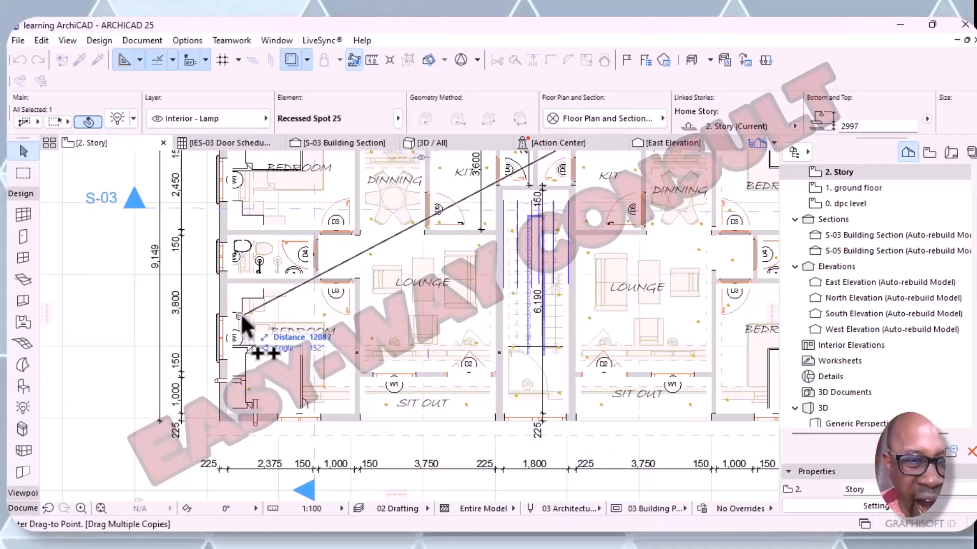
scroll(249, 328, "up", 2)
scroll(316, 356, "down", 1)
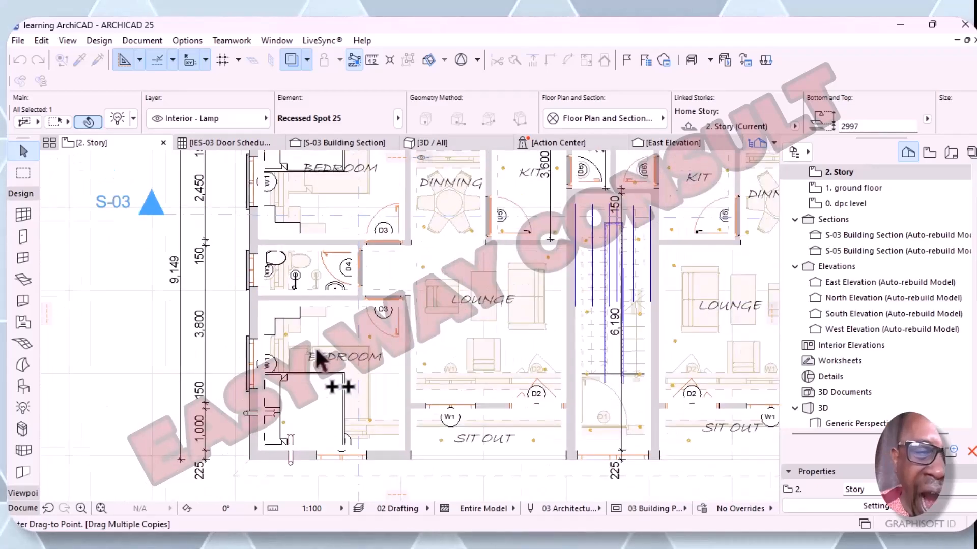
scroll(316, 349, "down", 1)
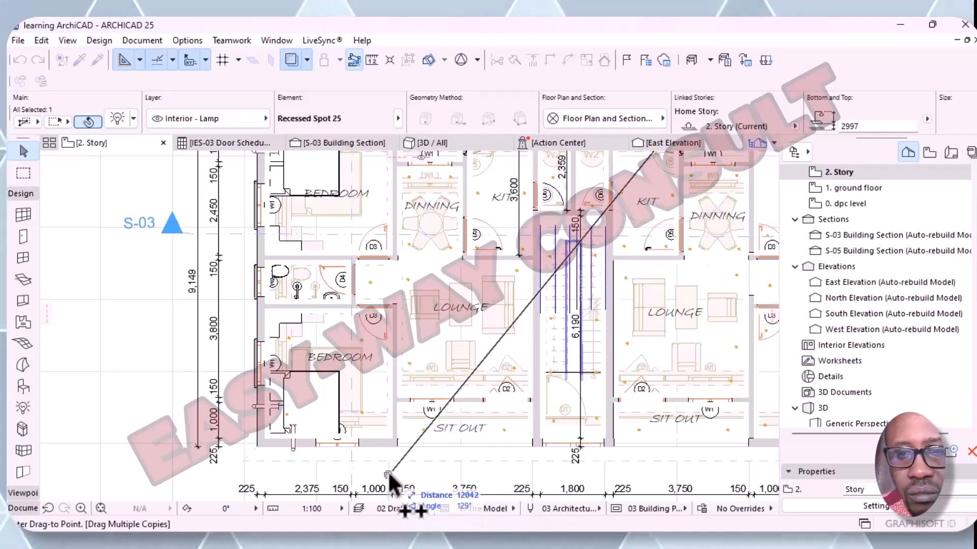
left_click(278, 279)
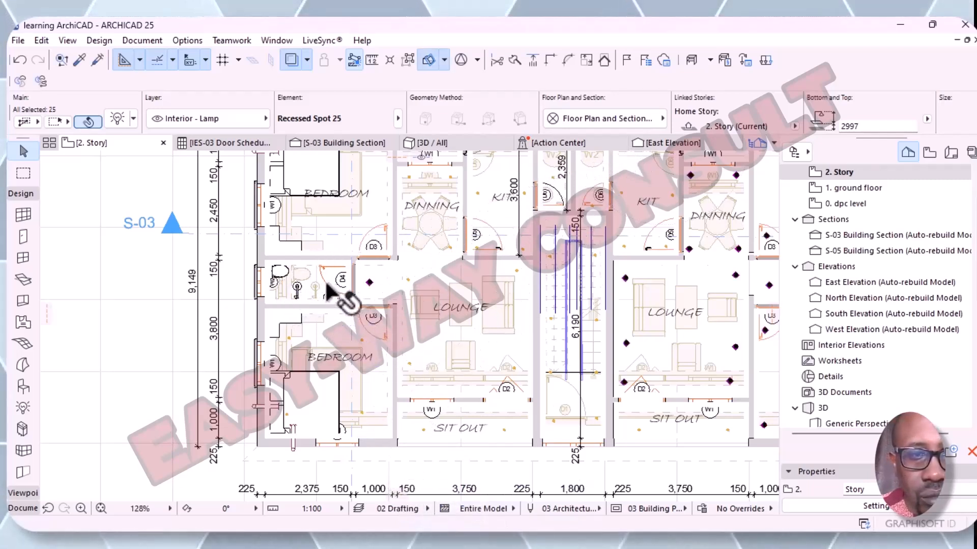
right_click(368, 282)
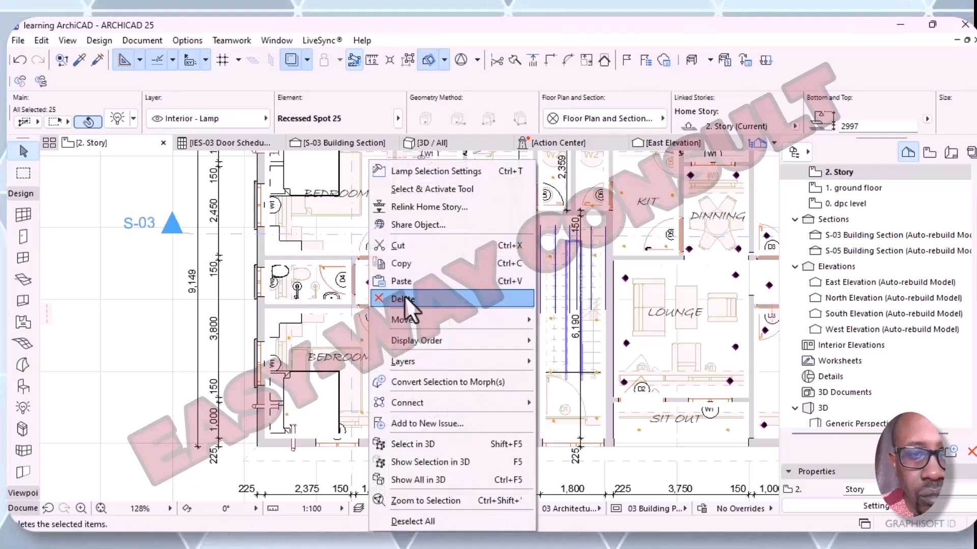
mouse_move(431, 325)
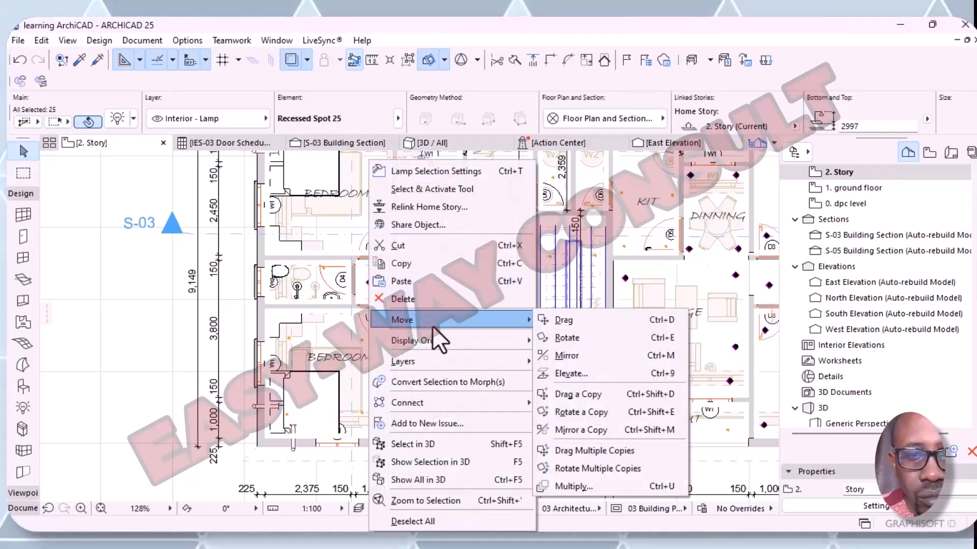
left_click(595, 450)
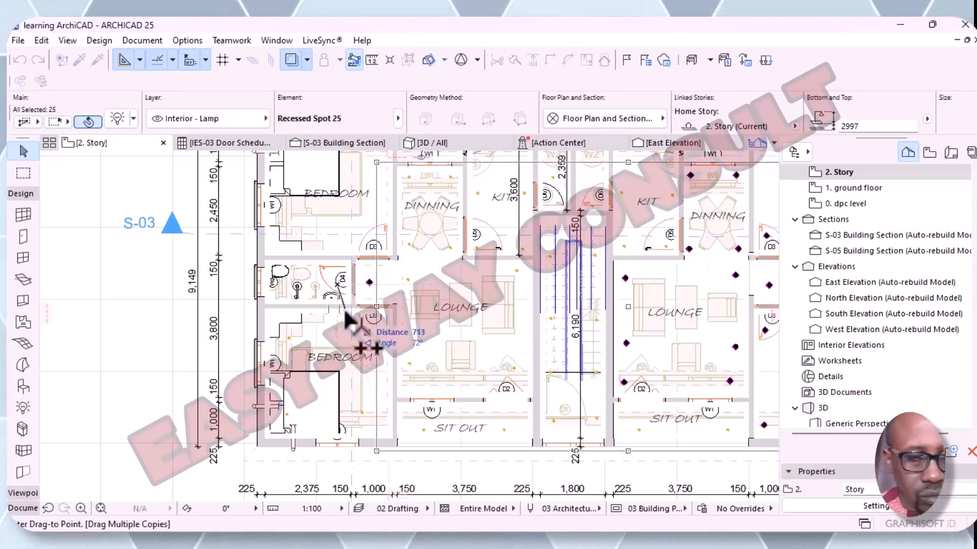
key("Escape")
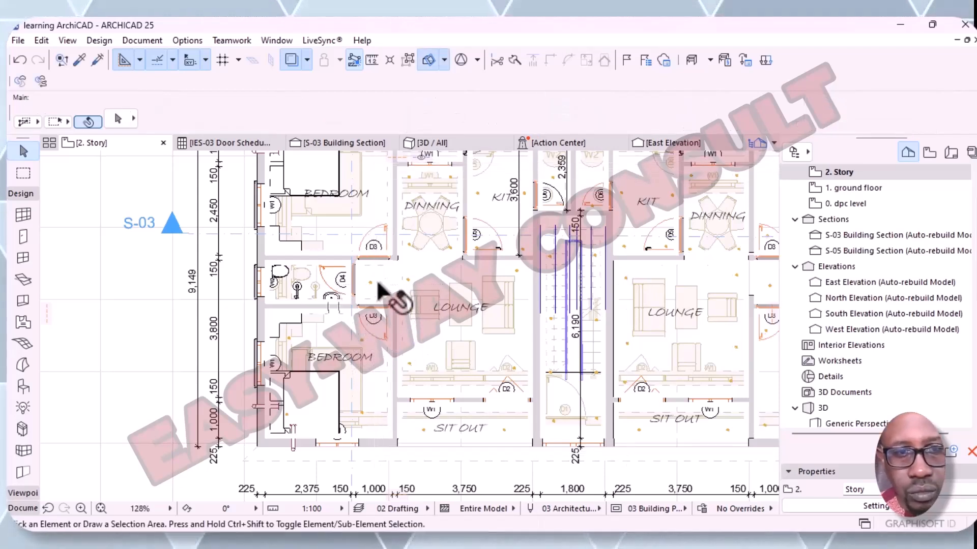
- Drag multiple copies of only the lobby spot into the adjoining D4 bathroom, finish the operation and clear the selection
left_click(371, 281)
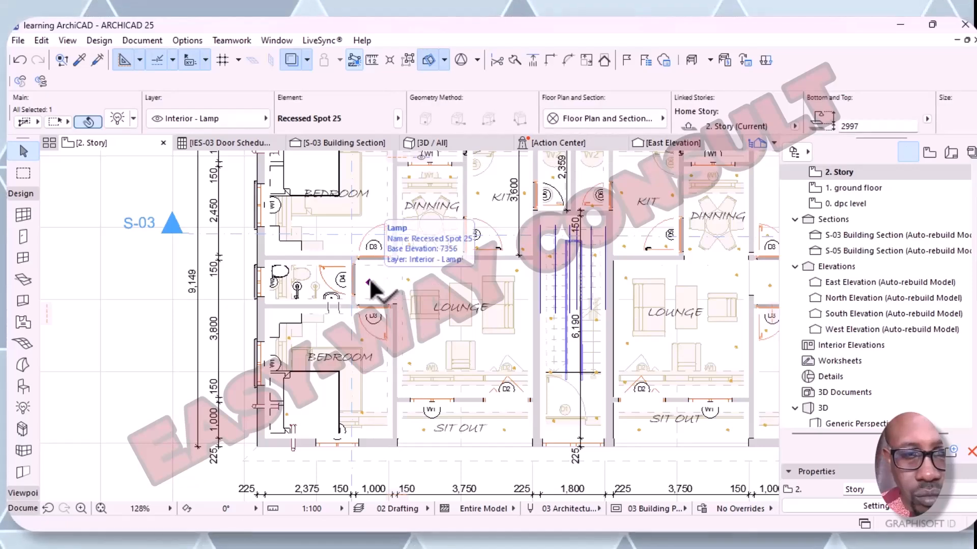
right_click(371, 282)
mouse_move(509, 321)
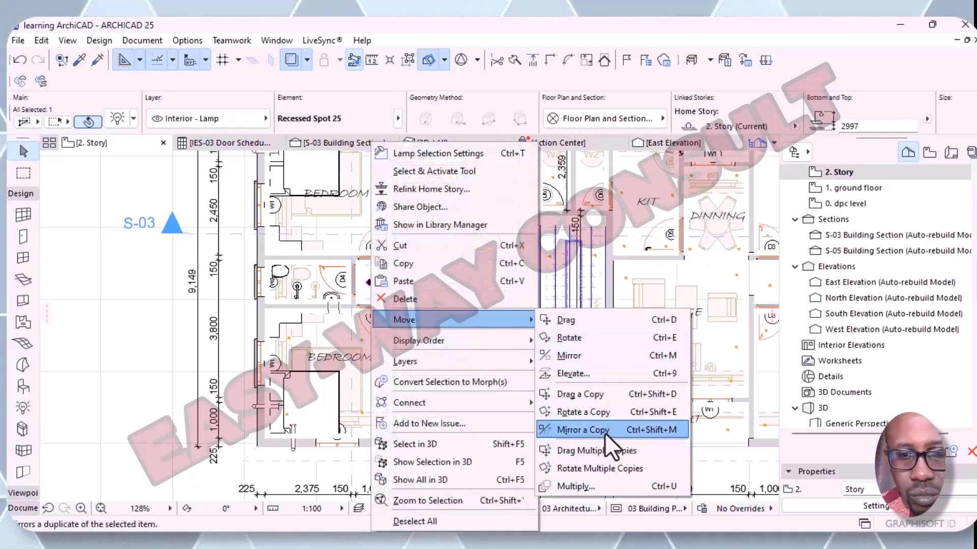
left_click(617, 445)
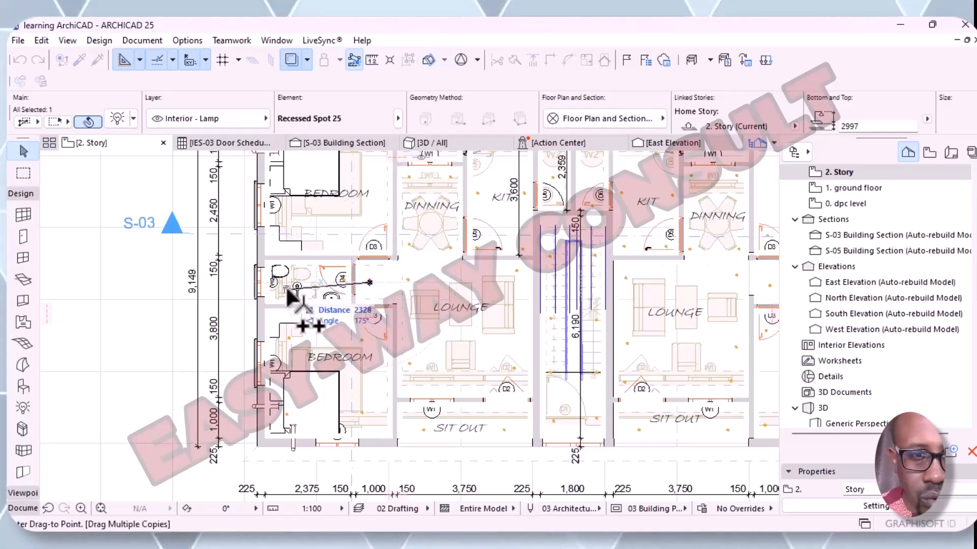
scroll(279, 289, "up", 3)
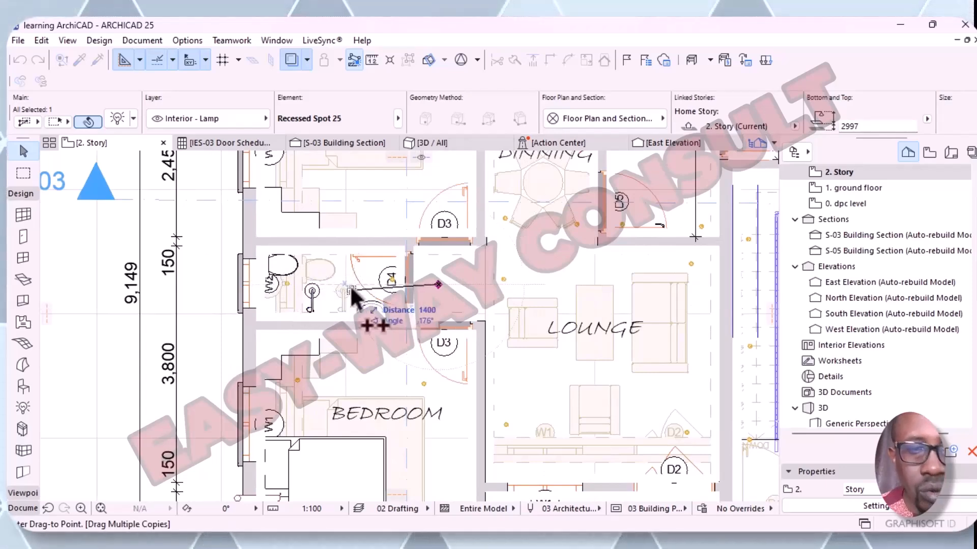
scroll(354, 290, "down", 2)
middle_click_drag(347, 277, 317, 472)
scroll(320, 470, "up", 1)
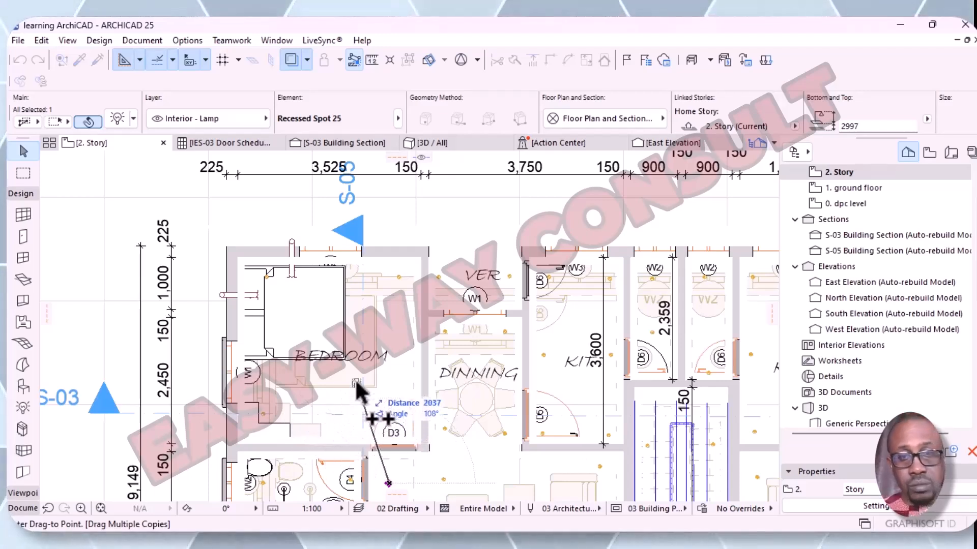
left_click(391, 346)
key("Escape")
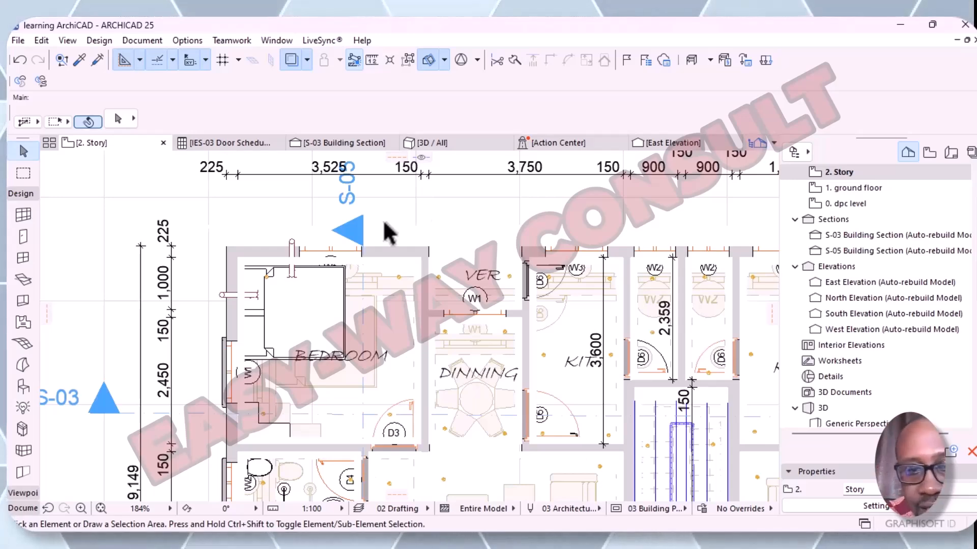
- Select a sit-out spot and check its size by stretching from the hotspot on its edge without changing it
scroll(461, 290, "down", 3)
mouse_move(442, 295)
middle_mouse_down()
mouse_move(506, 382)
mouse_move(486, 361)
mouse_move(396, 168)
mouse_move(400, 227)
middle_mouse_up()
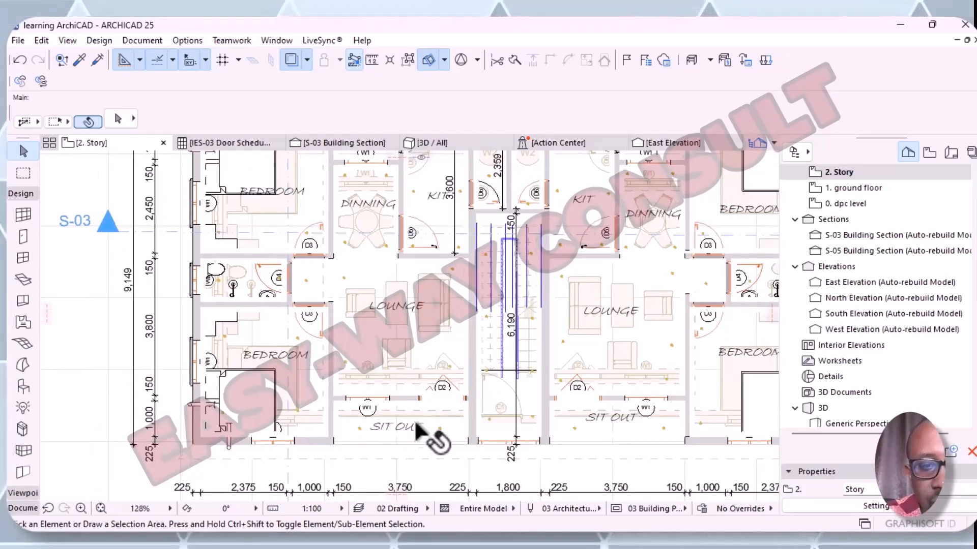
scroll(466, 412, "down", 2)
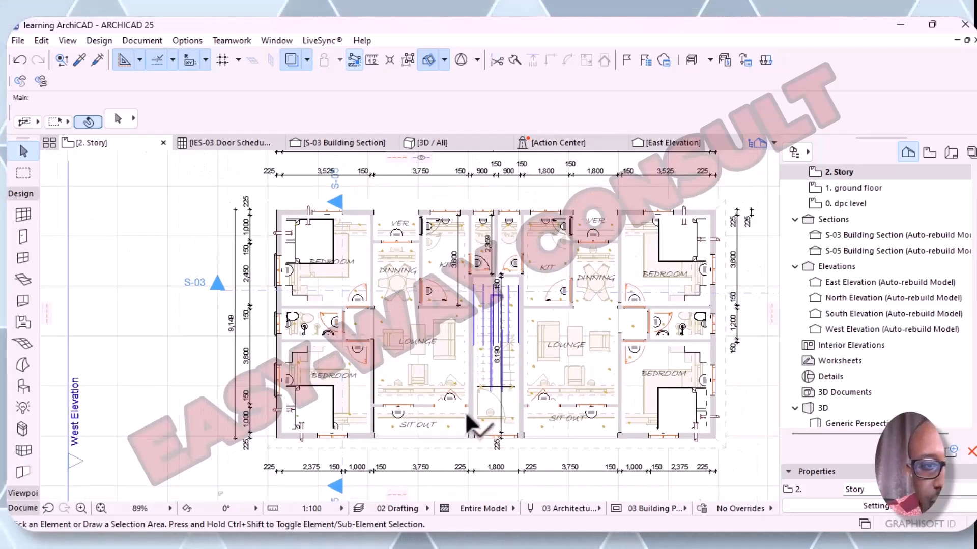
scroll(488, 404, "down", 2)
middle_click_drag(505, 414, 514, 301)
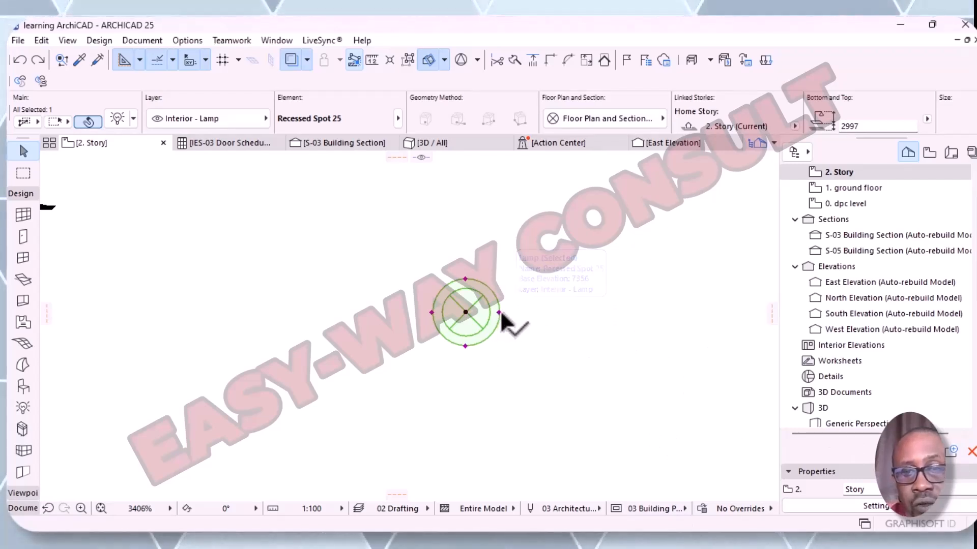
left_click(499, 312)
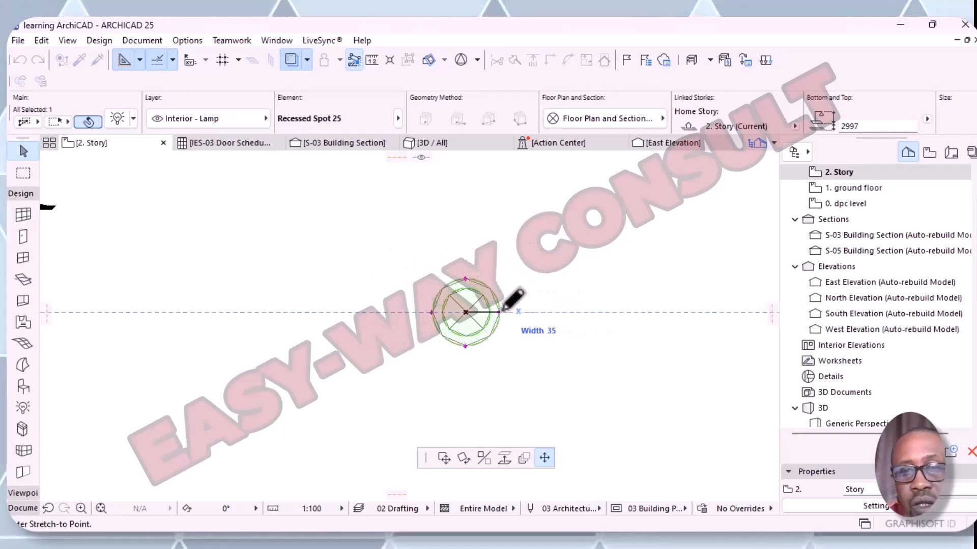
left_click(501, 312)
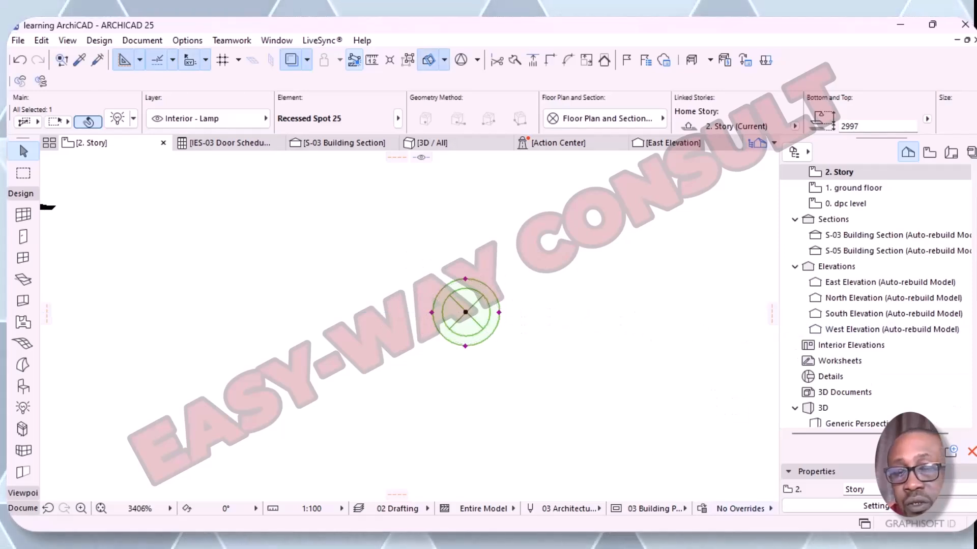
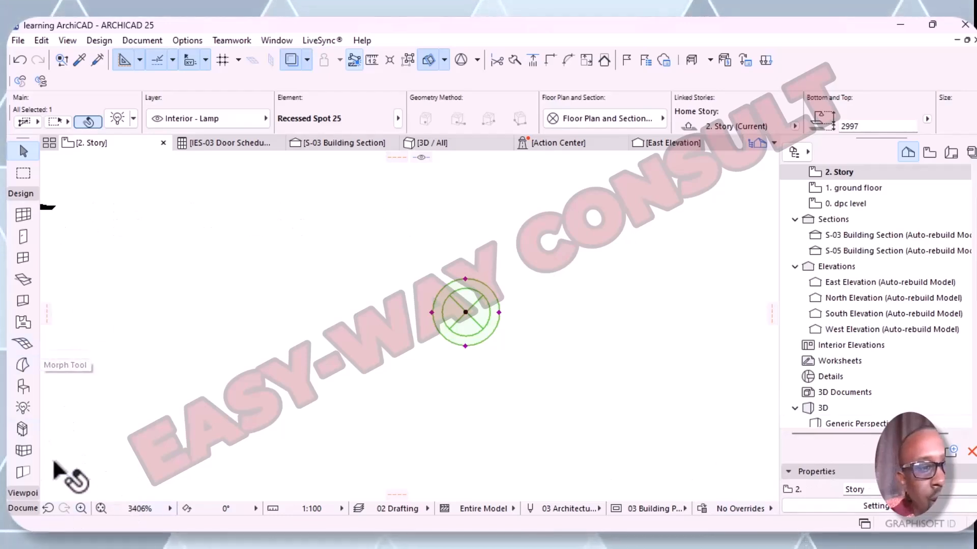
left_click(611, 335)
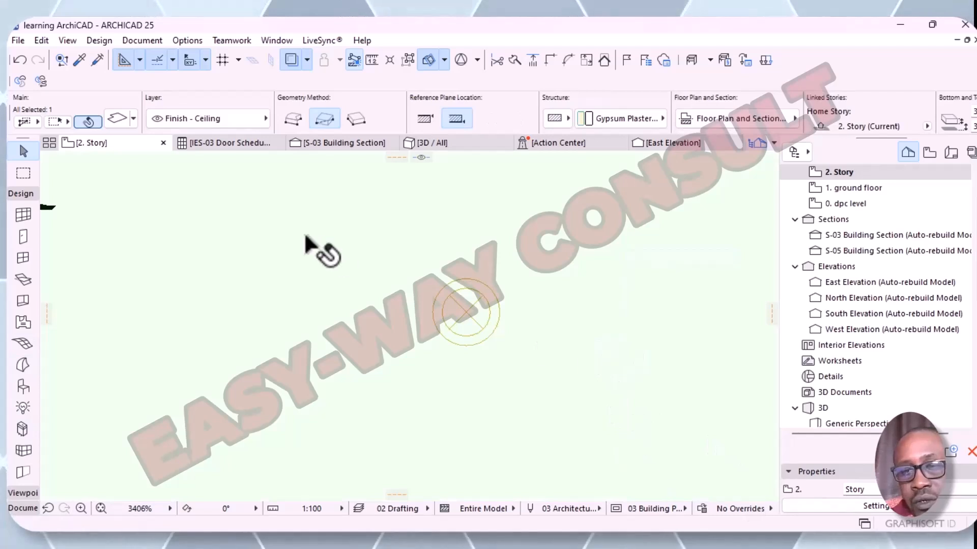
scroll(376, 334, "down", 1)
scroll(374, 327, "down", 7)
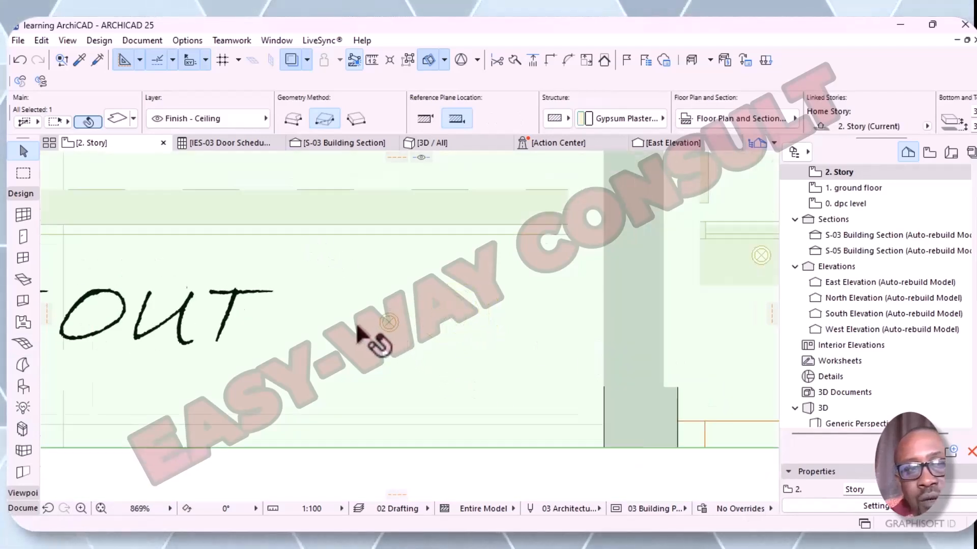
left_click(446, 460)
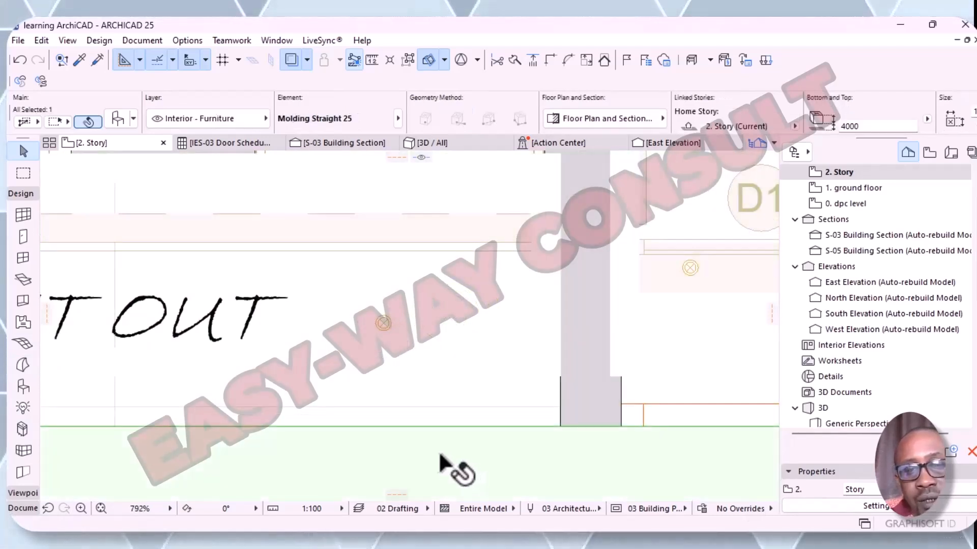
scroll(480, 435, "down", 4)
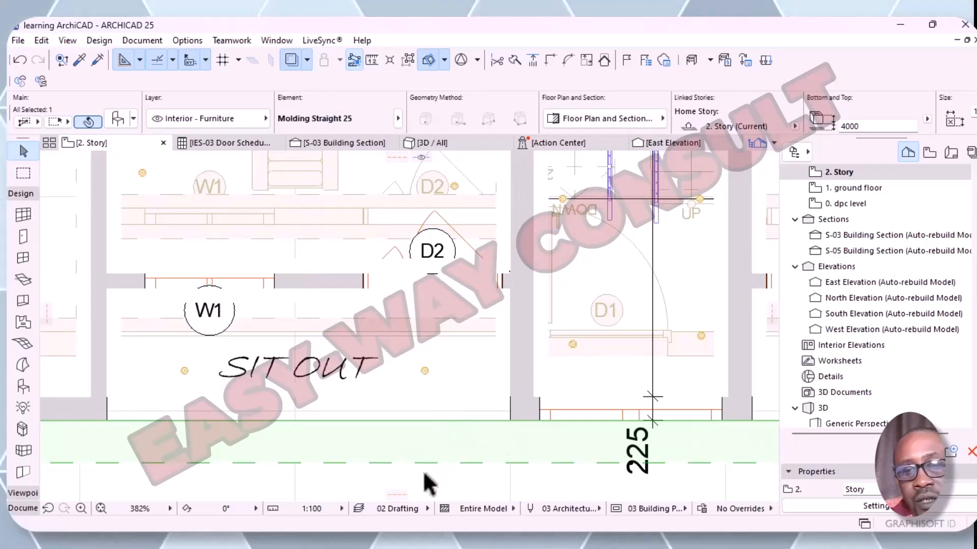
- Clear the selection and set up the Morph tool with its default settings and the centre-point arc geometry method
left_click(451, 496)
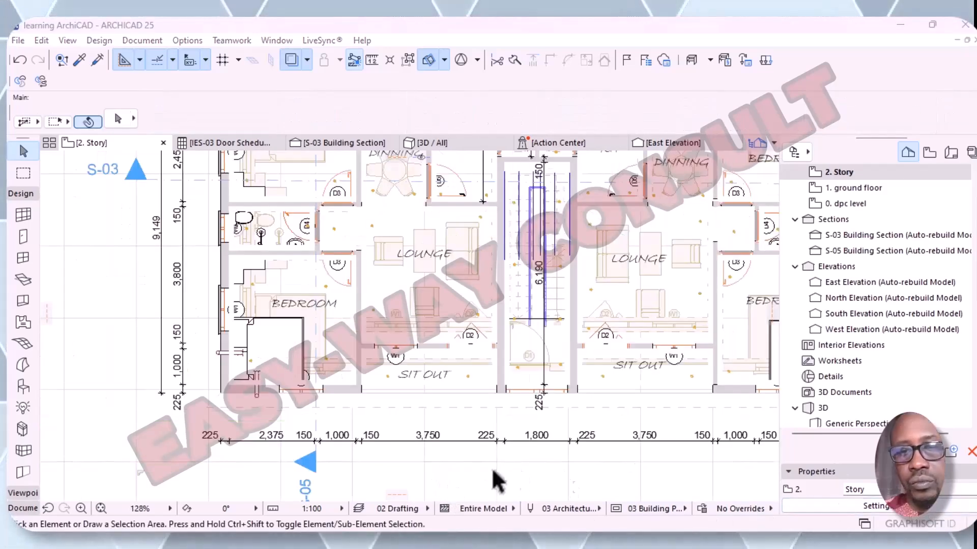
scroll(222, 440, "down", 1)
middle_click_drag(349, 436, 371, 409)
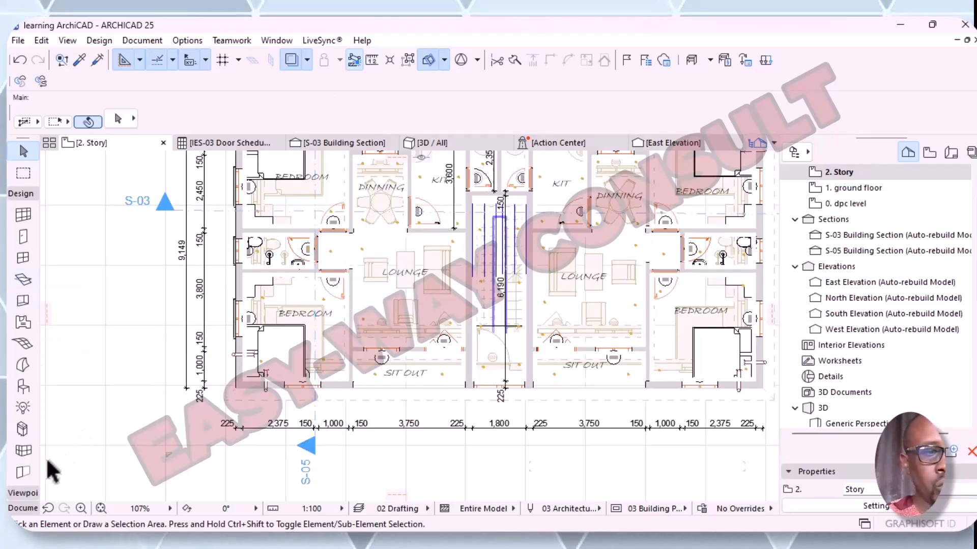
left_click(32, 365)
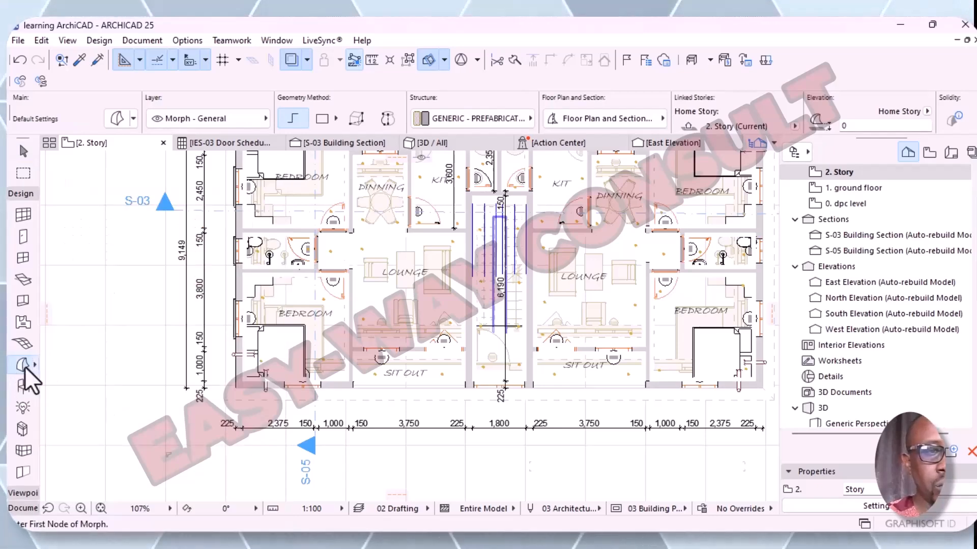
double_click(23, 365)
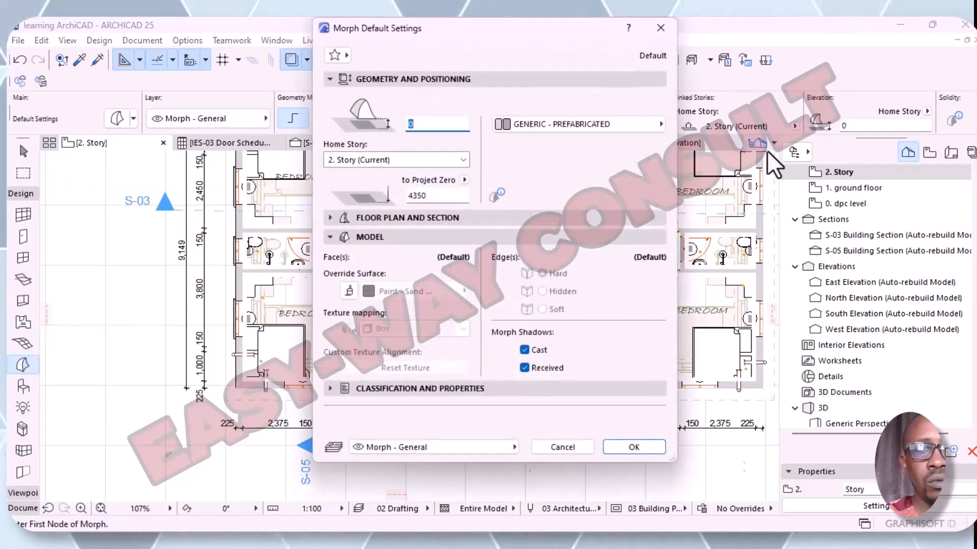
left_click(622, 447)
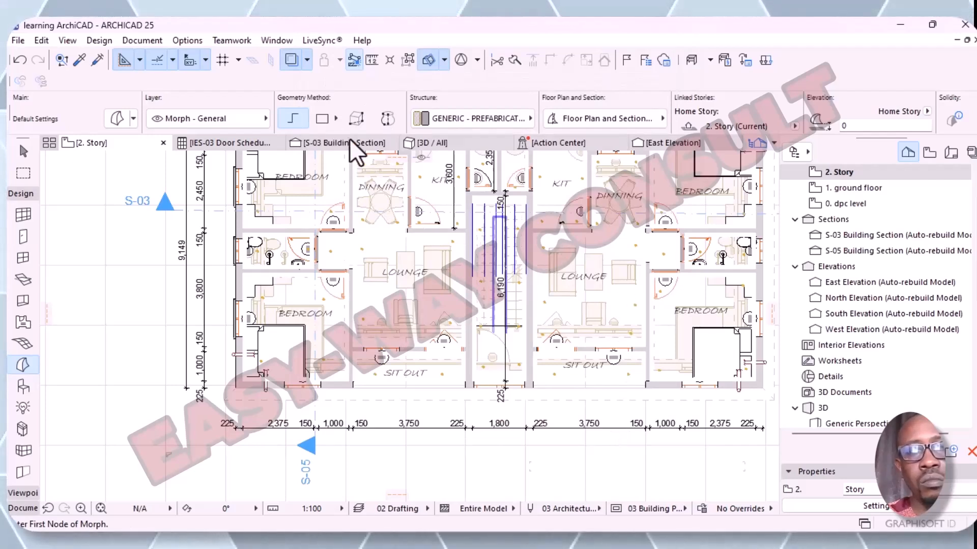
left_click(335, 119)
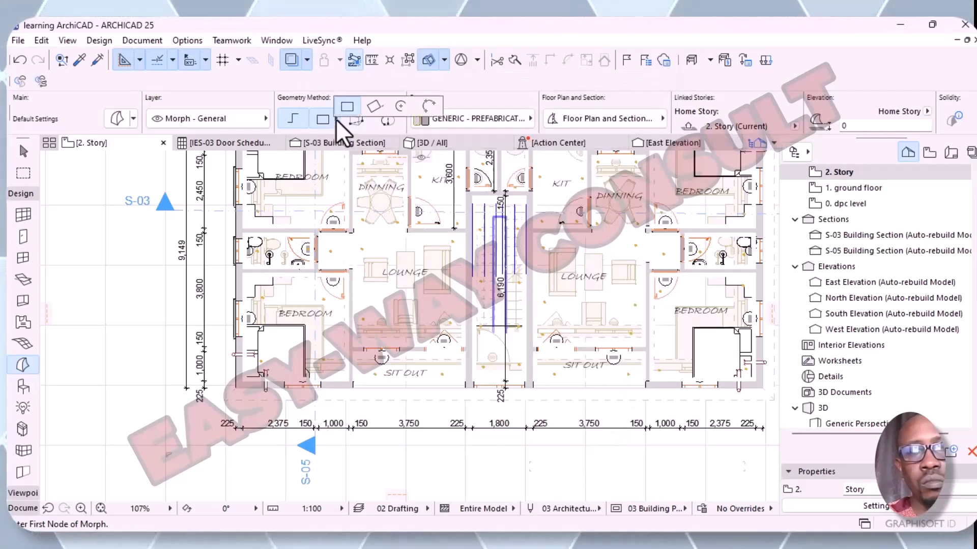
left_click(400, 107)
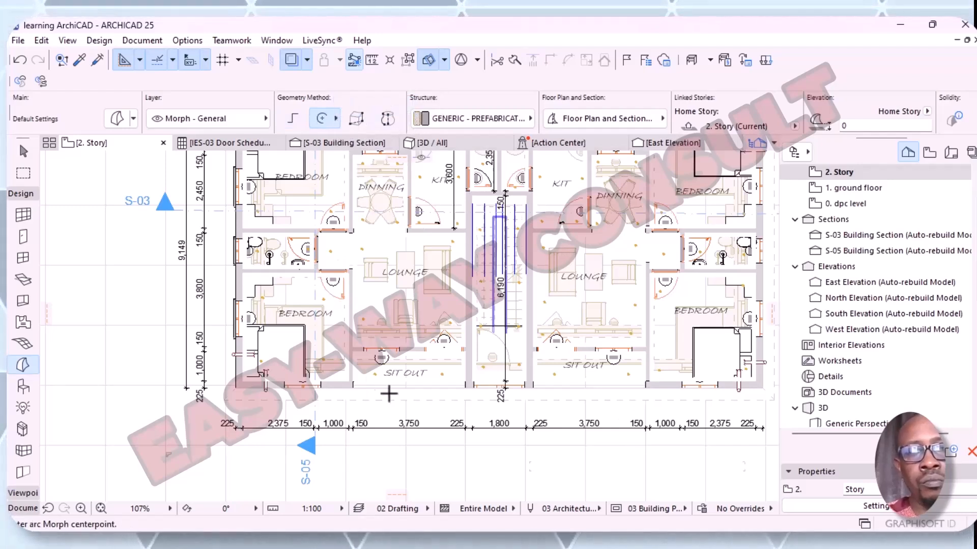
- Try a freehand circular morph of about 544 mm radius in the empty area below the plan, and delete it
left_click(215, 480)
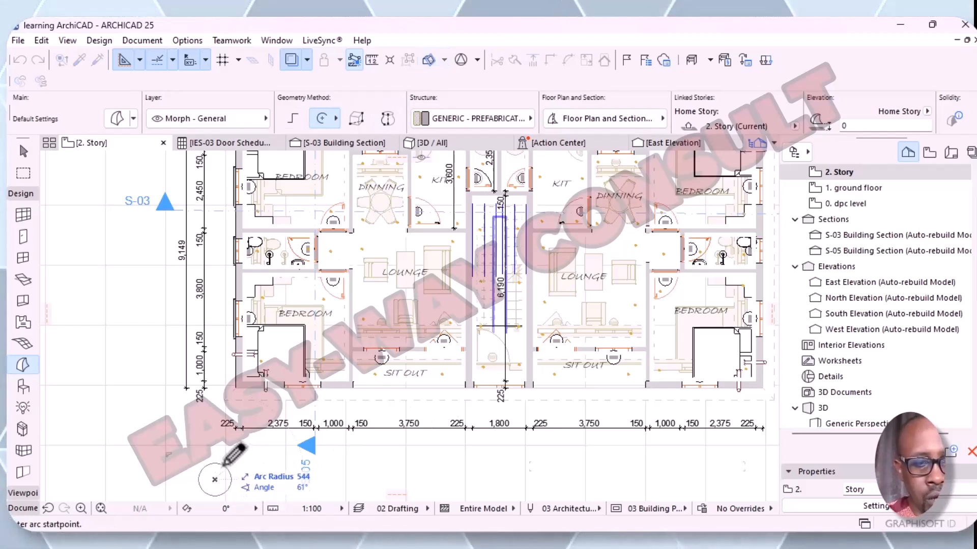
left_click(223, 464)
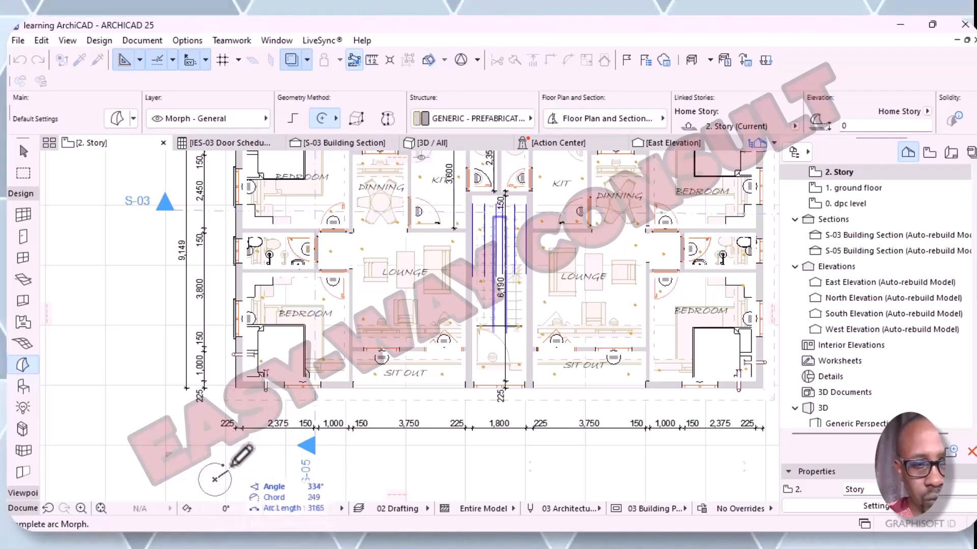
left_click(227, 464)
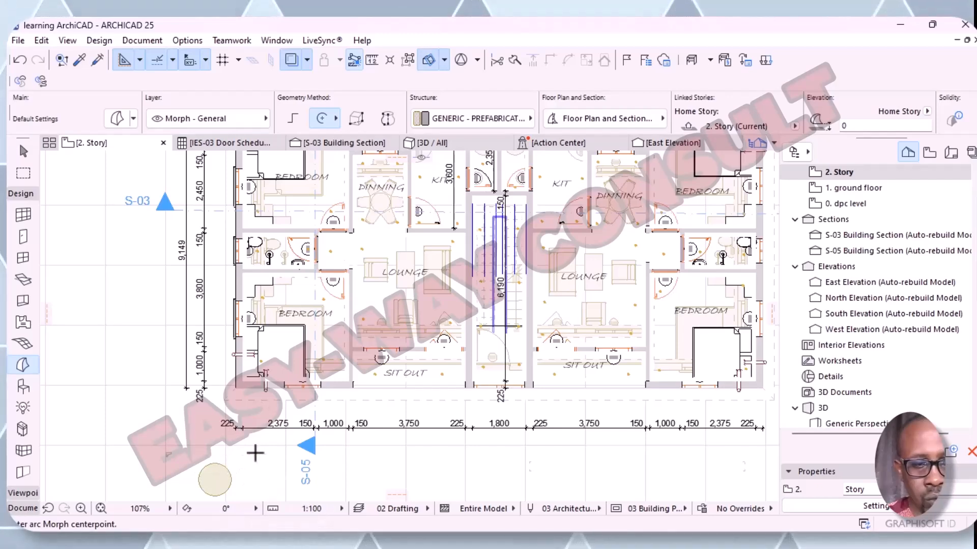
scroll(268, 445, "down", 1)
middle_click_drag(273, 444, 260, 389)
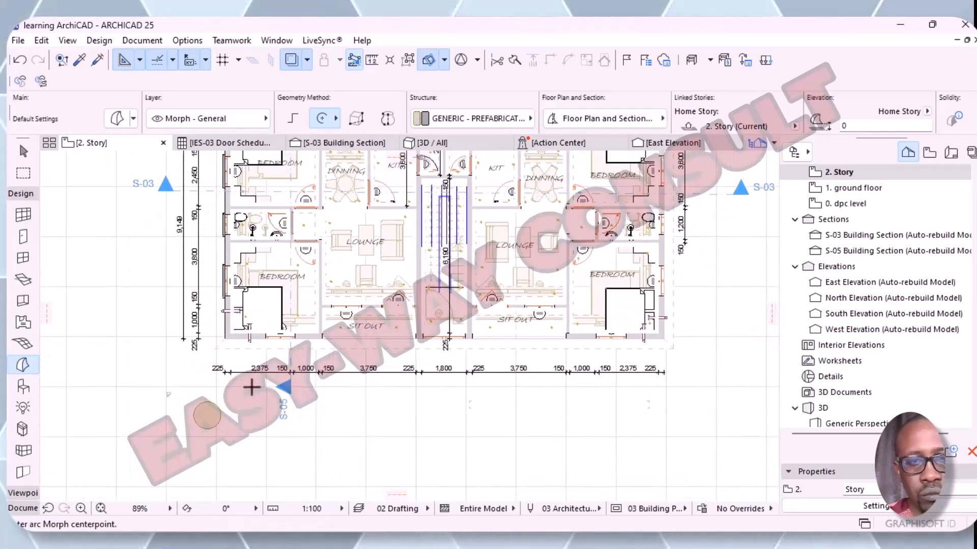
scroll(204, 412, "up", 3)
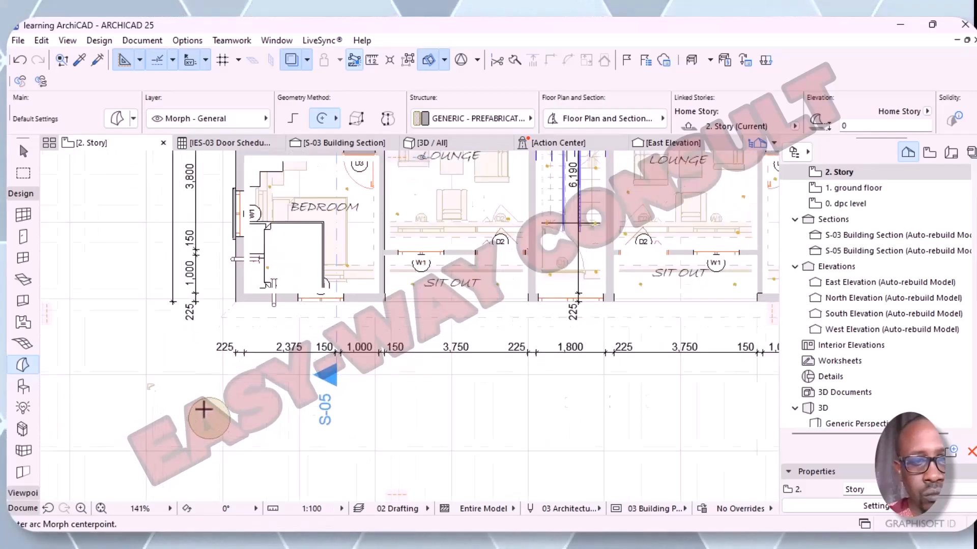
scroll(204, 410, "down", 1)
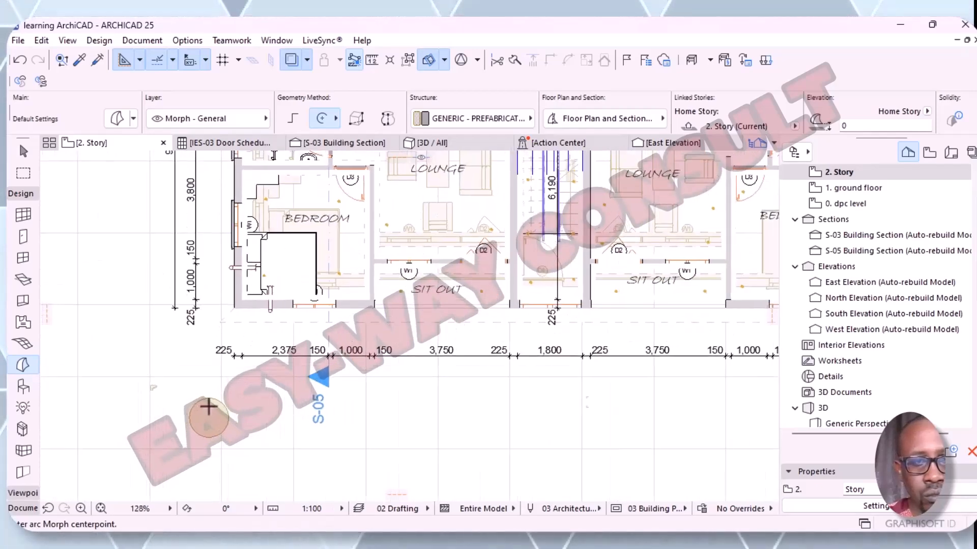
key("Escape")
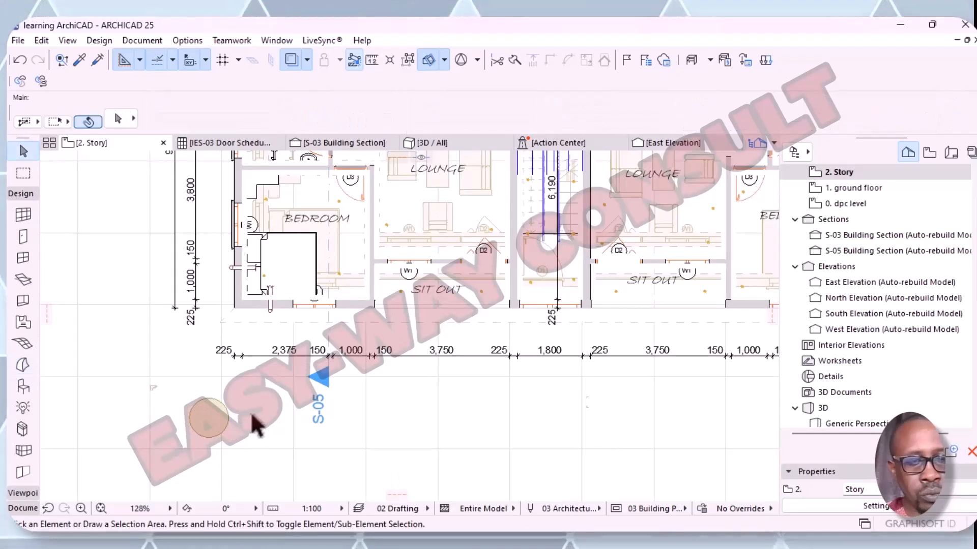
left_click(229, 425)
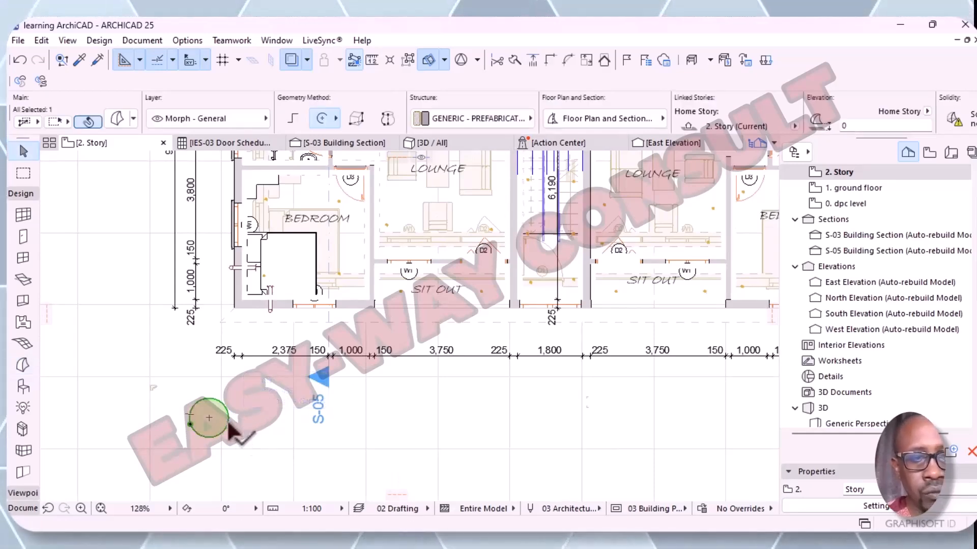
right_click(228, 427)
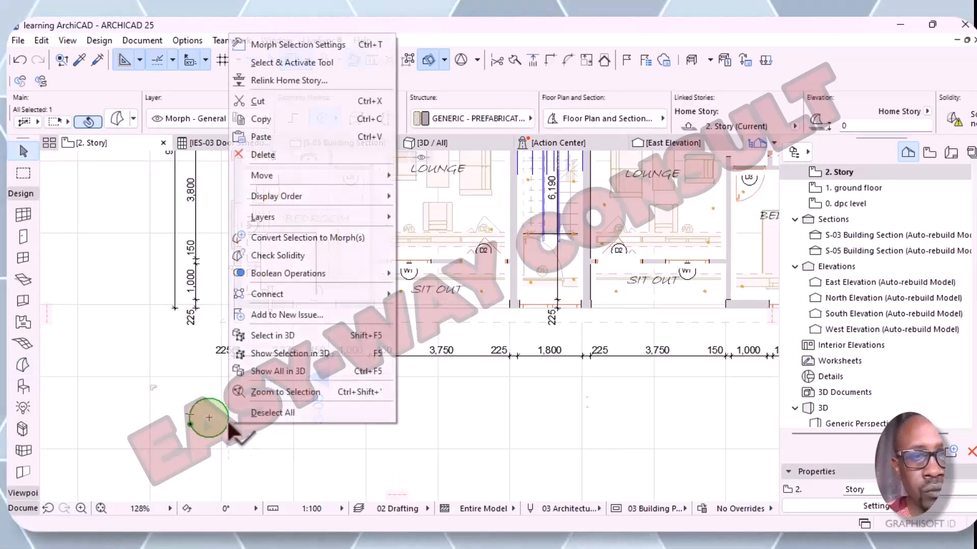
left_click(267, 154)
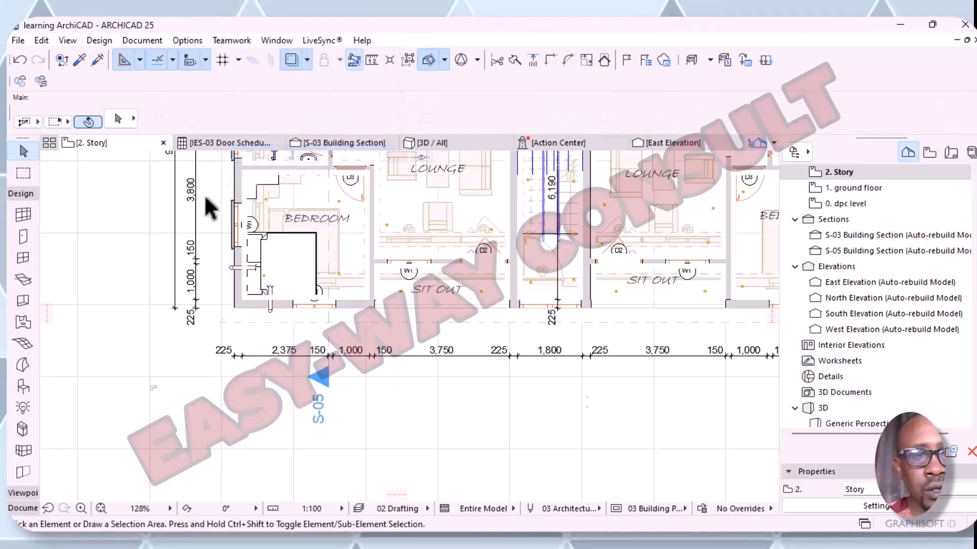
- Draw a full-circle morph with a 150 mm radius in the empty area below the plan, near the S-05 section marker
left_click(24, 365)
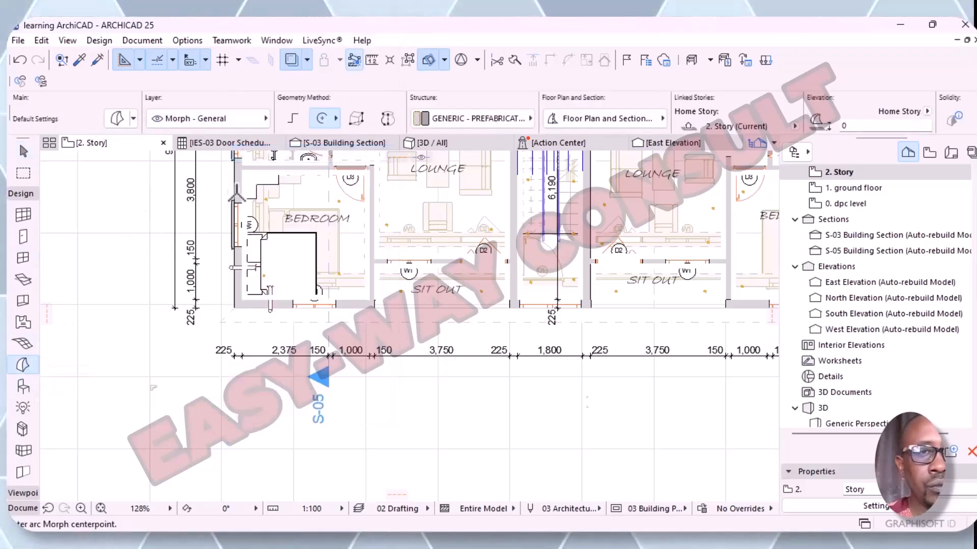
left_click(319, 119)
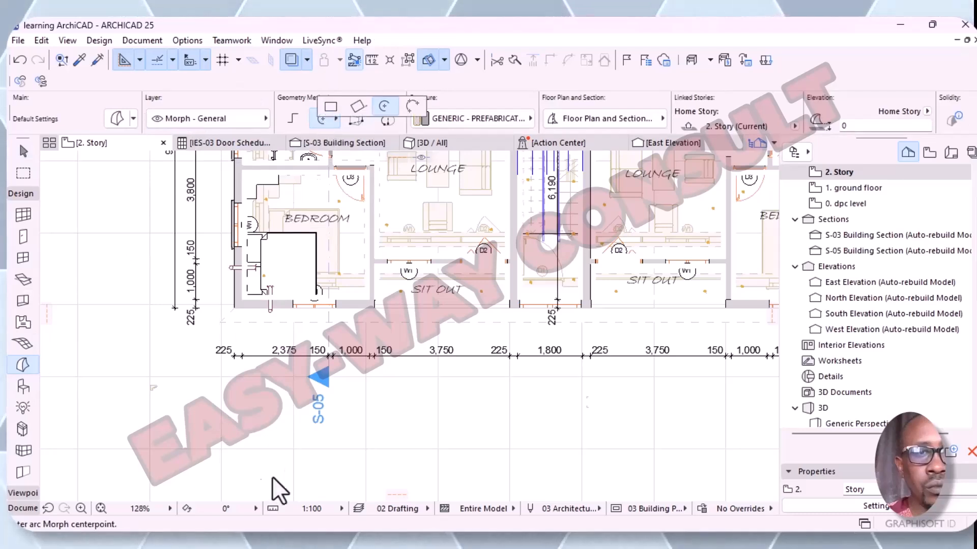
left_click(238, 419)
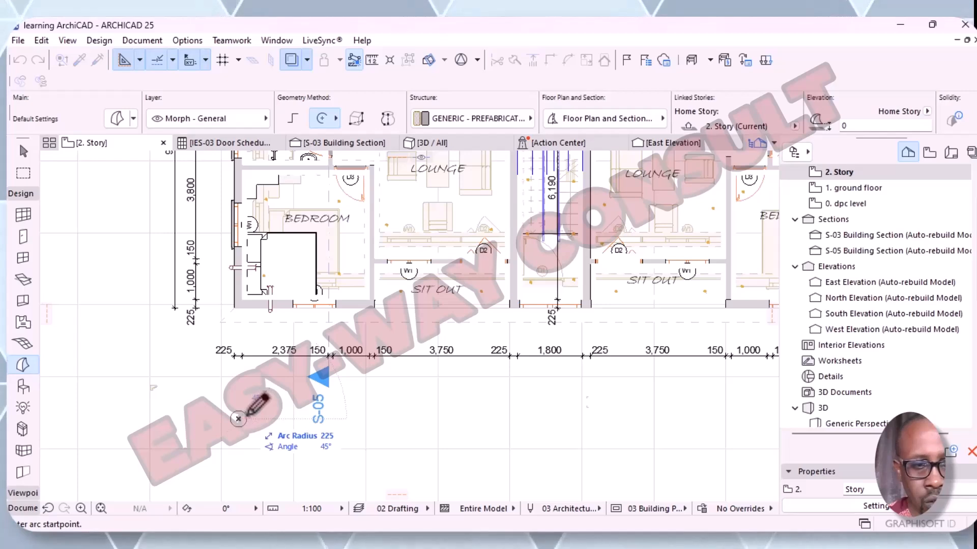
type("1")
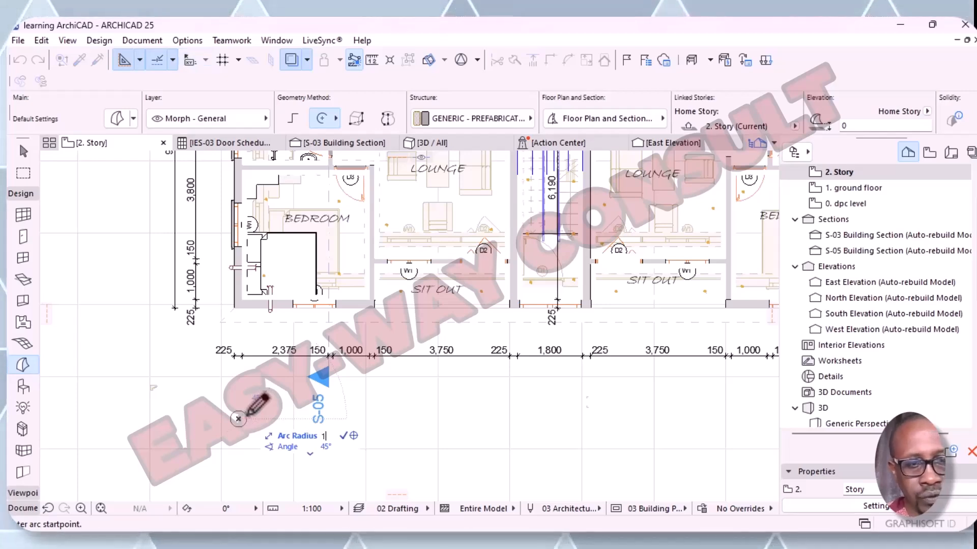
type("50")
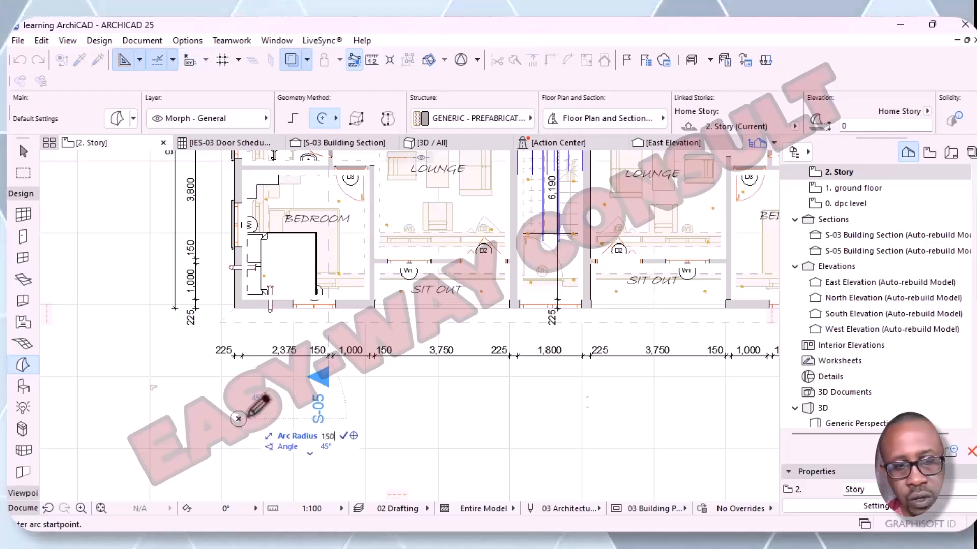
key("Return")
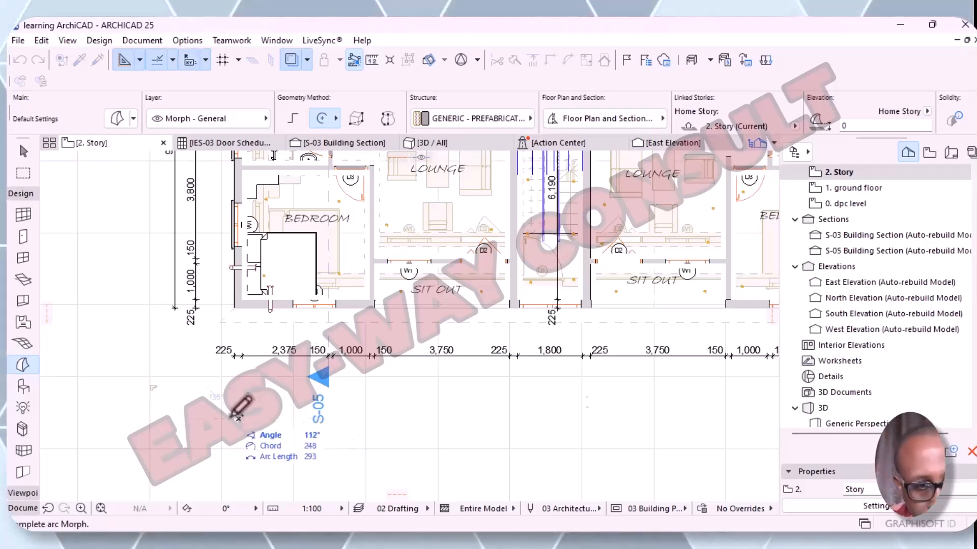
scroll(240, 416, "up", 3)
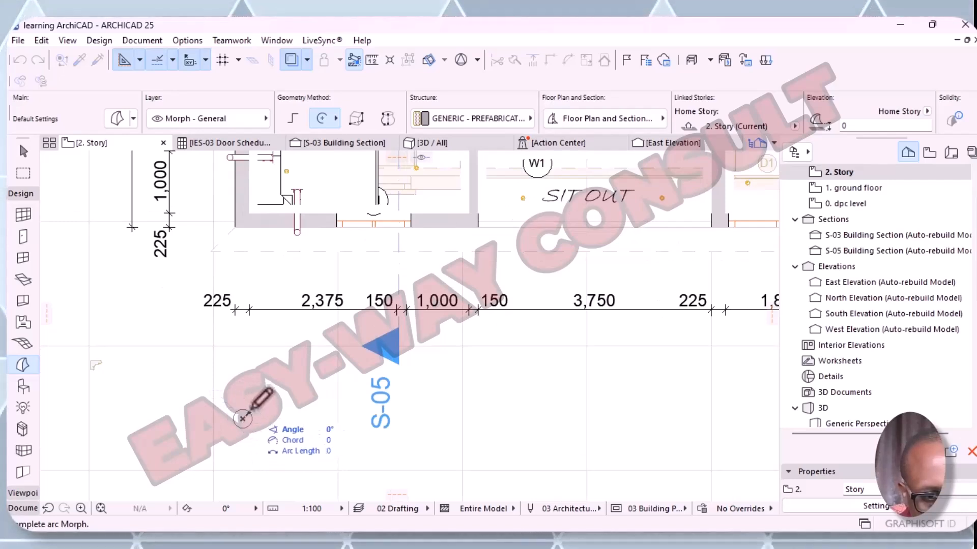
left_click(243, 417)
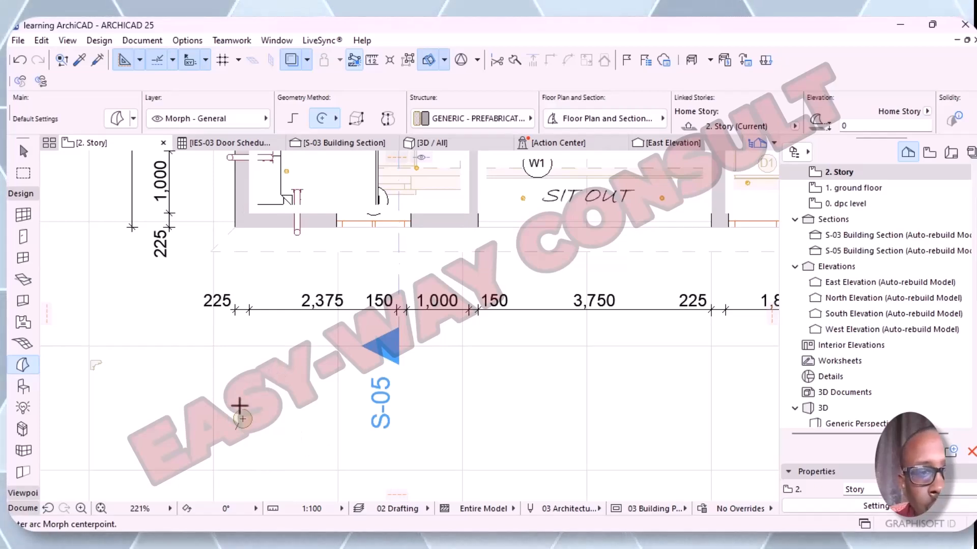
key("Escape")
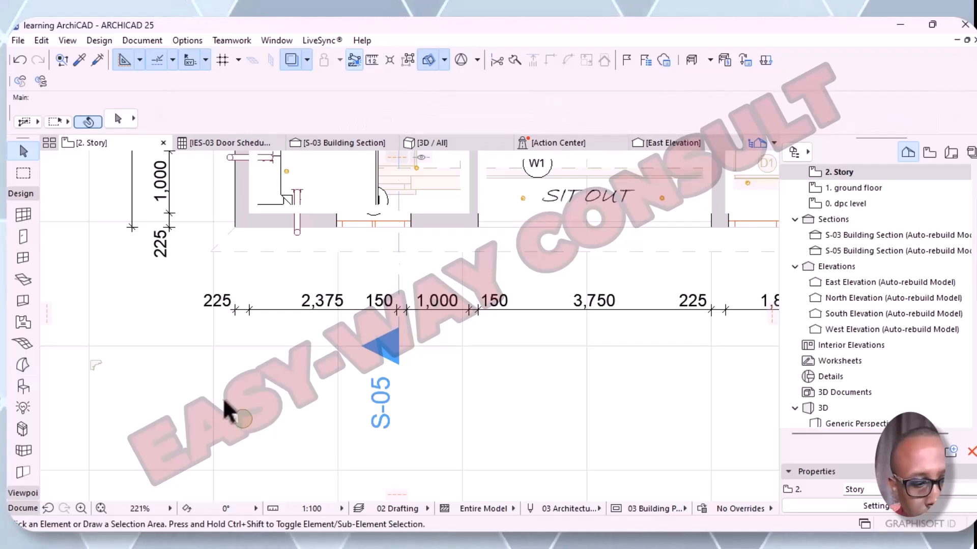
- Select the small circular morph and copy it to the clipboard
left_click_drag(220, 407, 258, 451)
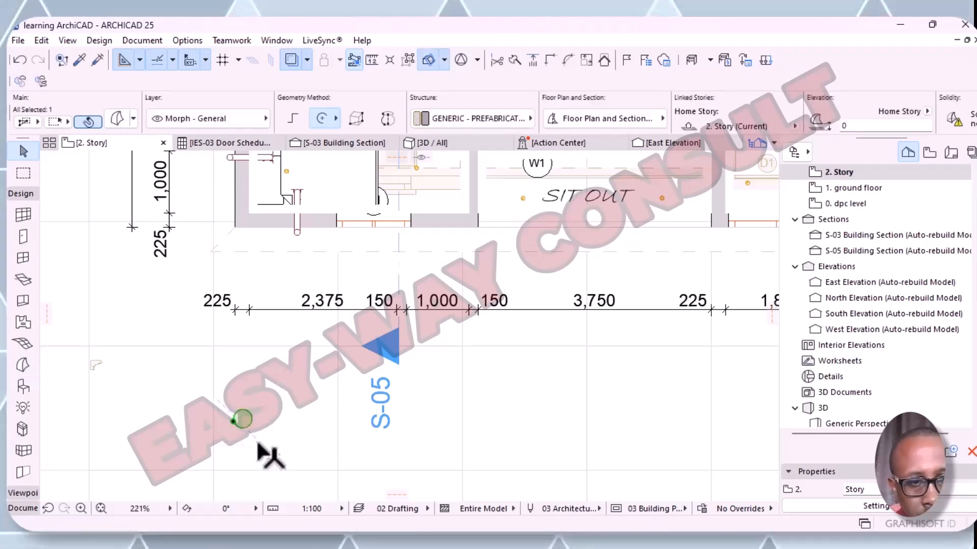
right_click(233, 422)
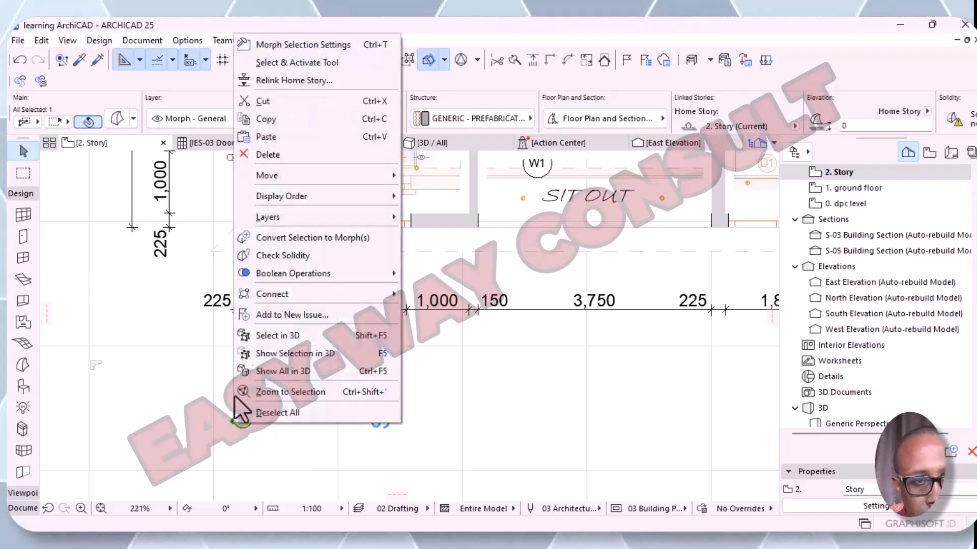
left_click(278, 118)
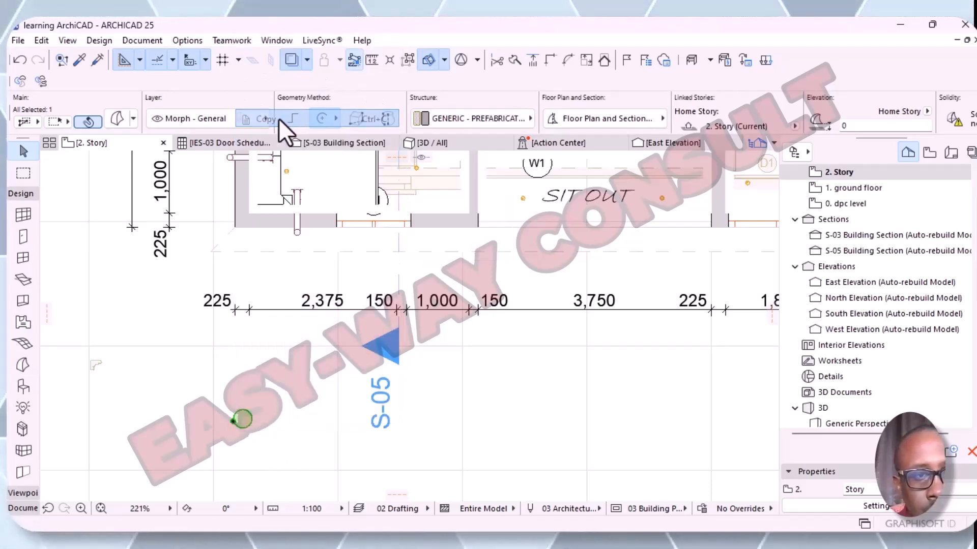
- Create a new complex profile named "ceiling liner ligt" in the Profile Manager
left_click(179, 43)
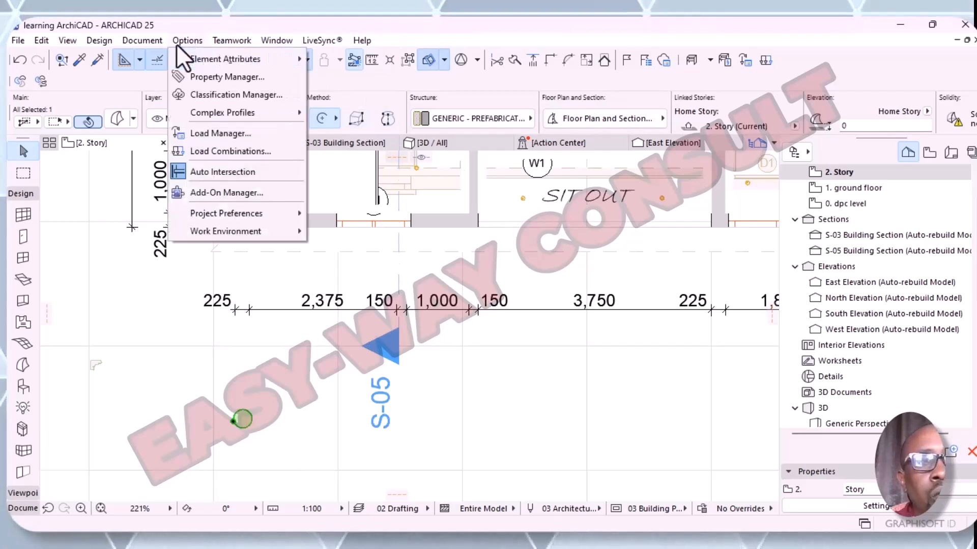
mouse_move(213, 115)
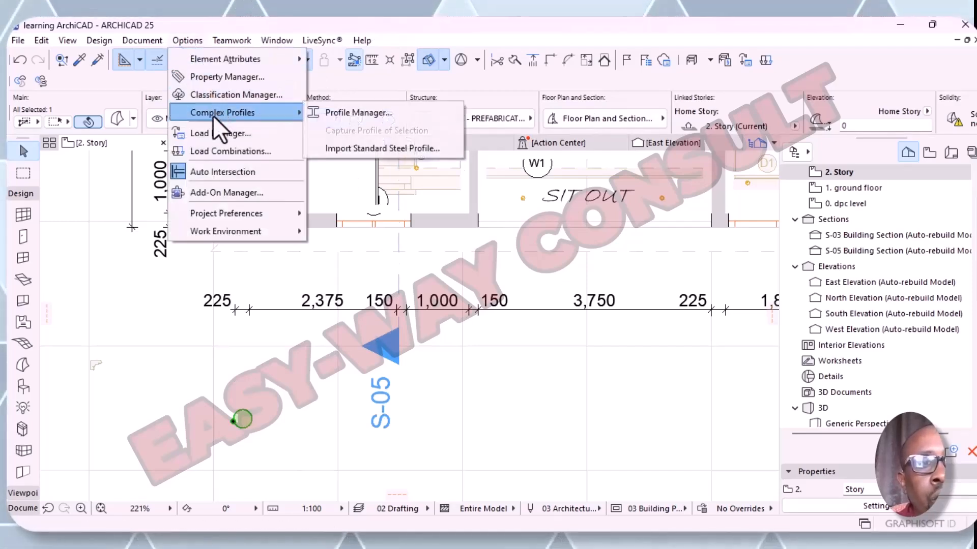
left_click(353, 115)
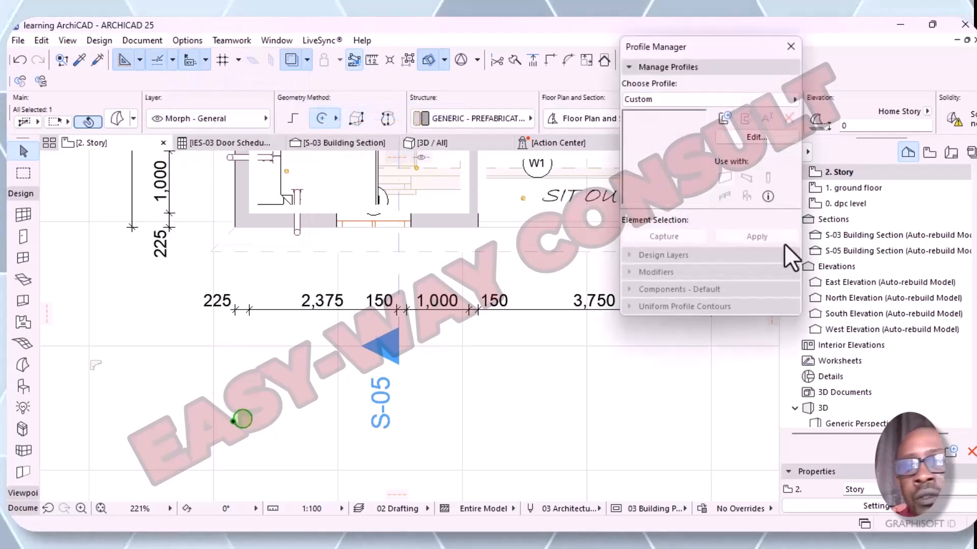
left_click(724, 117)
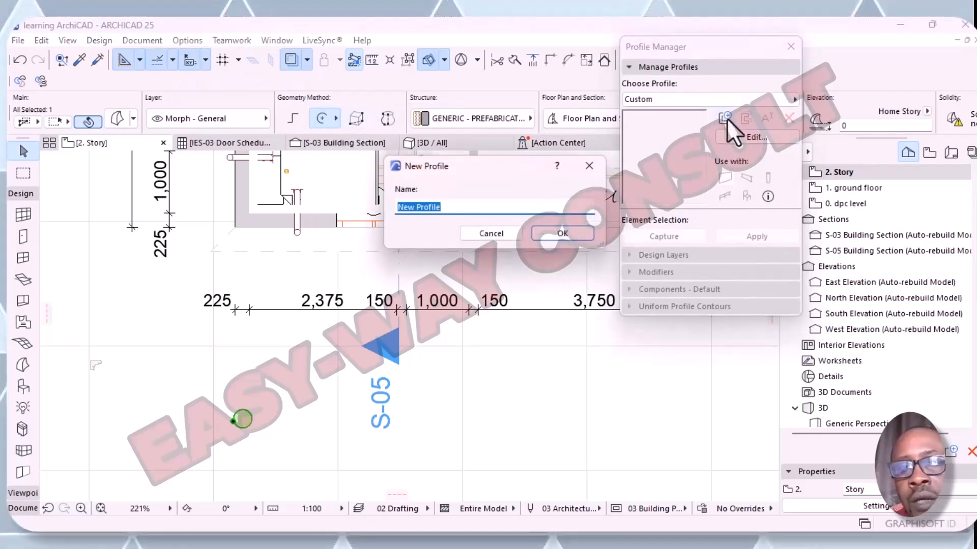
left_click(443, 207)
key("BackSpace")
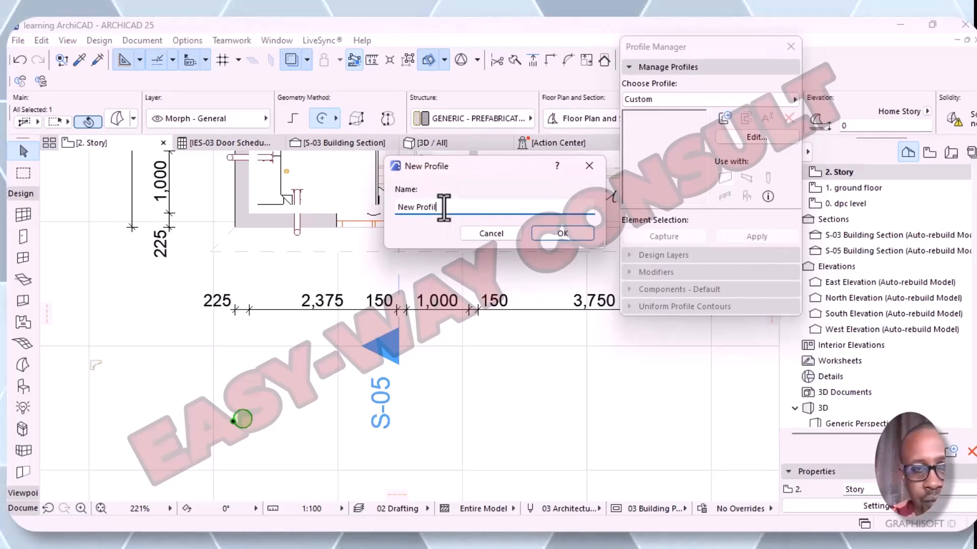
key("BackSpace")
key("BackSpace")
key("BackSpace")
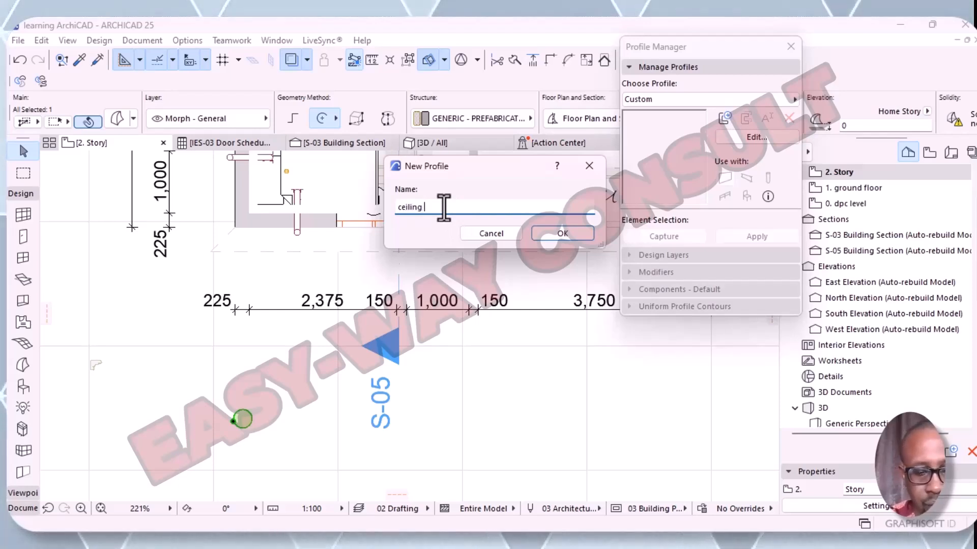
type("ceiling liner")
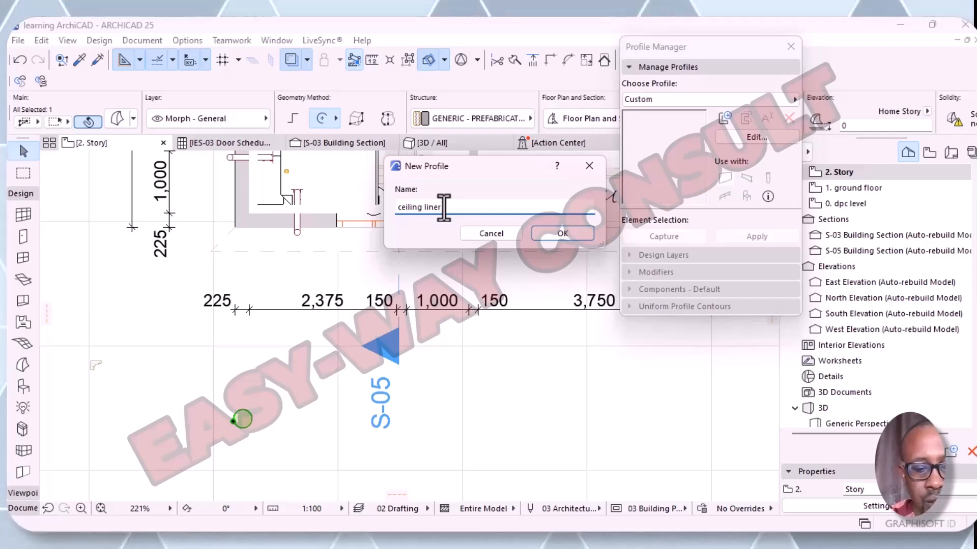
type(" lg")
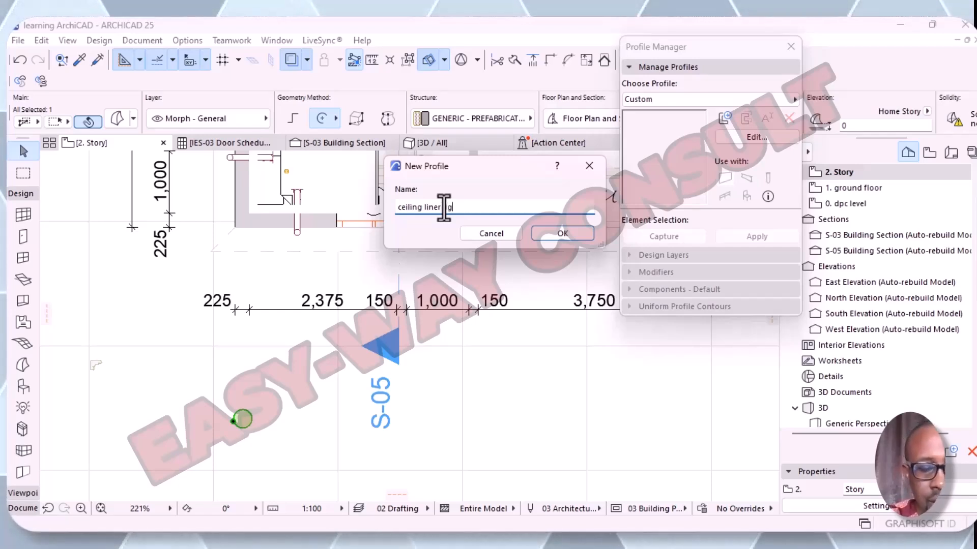
type("t")
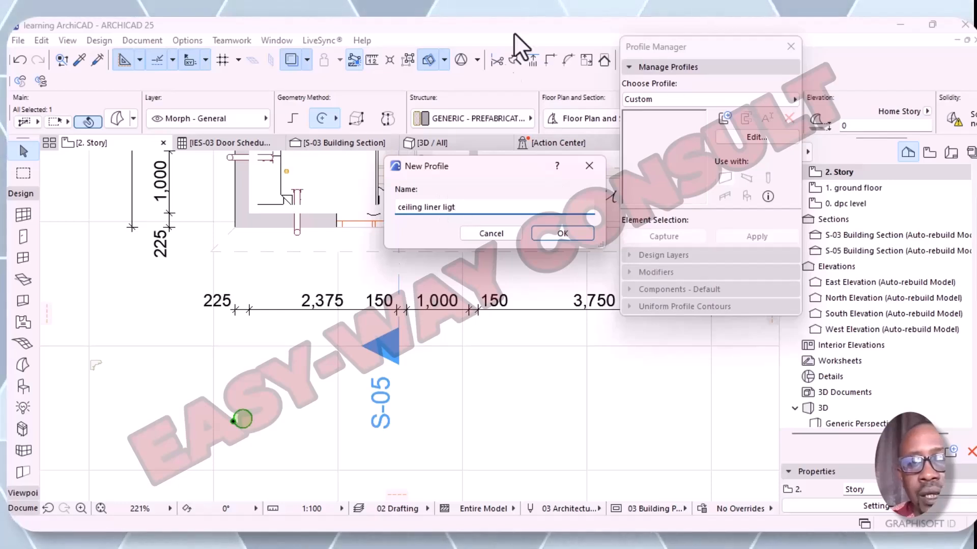
left_click(579, 235)
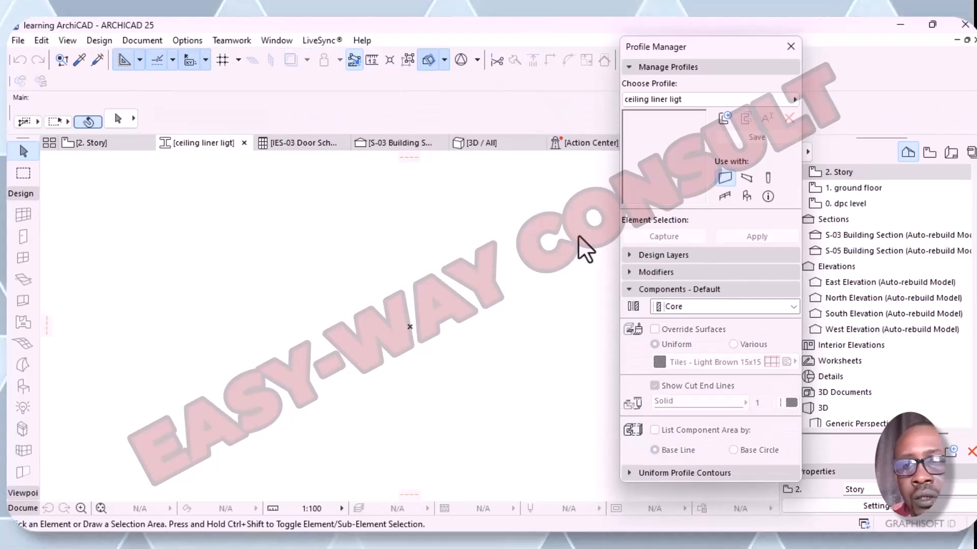
- Paste the copied circle at the center of the current view and move it so the profile origin sits by its lower-left edge
right_click(401, 293)
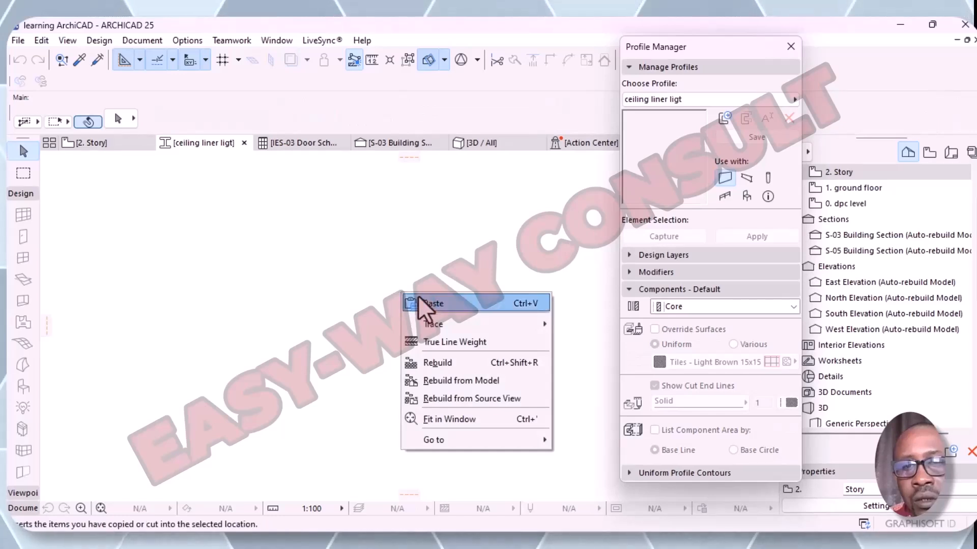
left_click(437, 306)
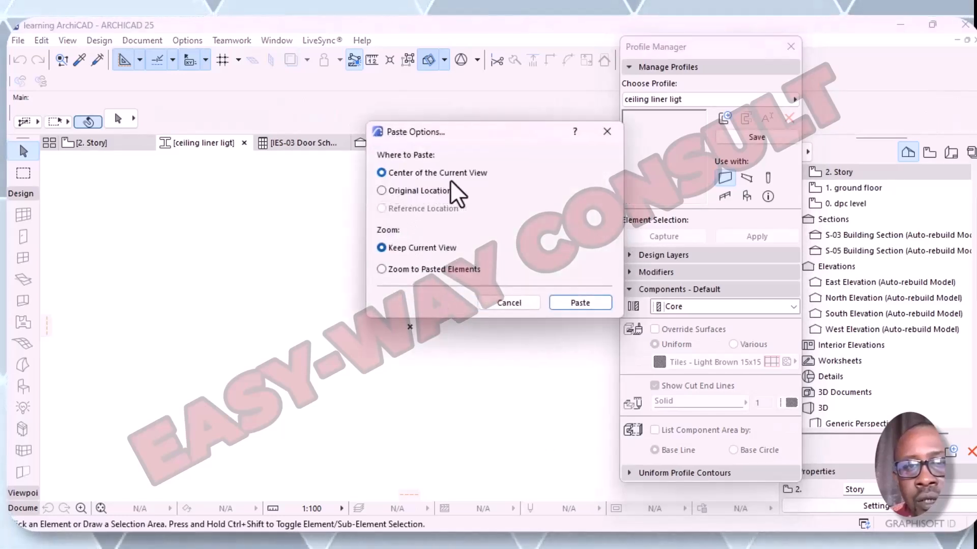
left_click(568, 304)
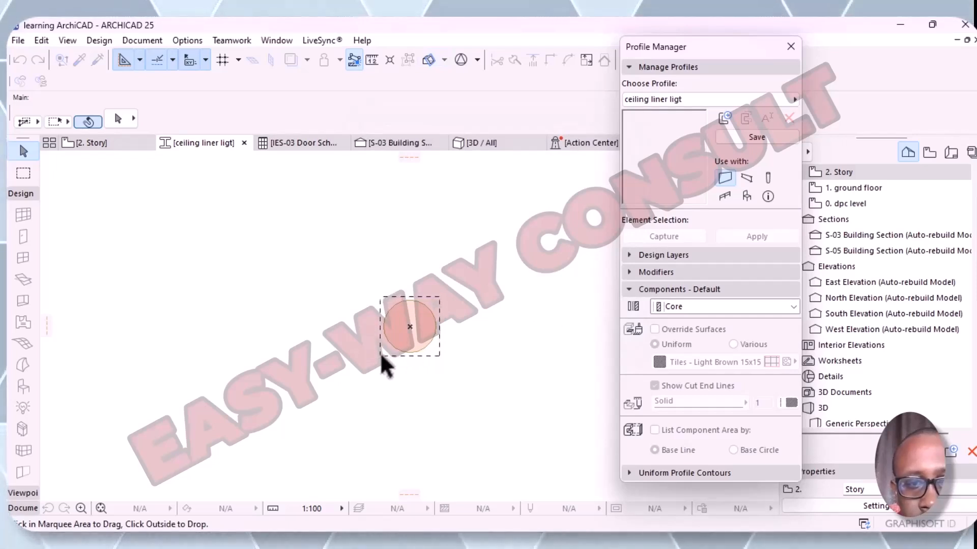
left_click(381, 356)
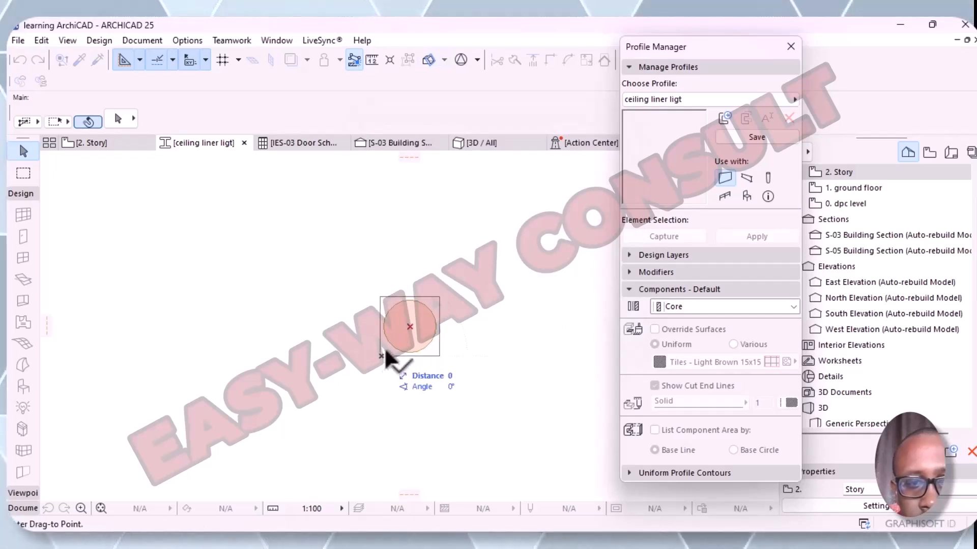
left_click(409, 328)
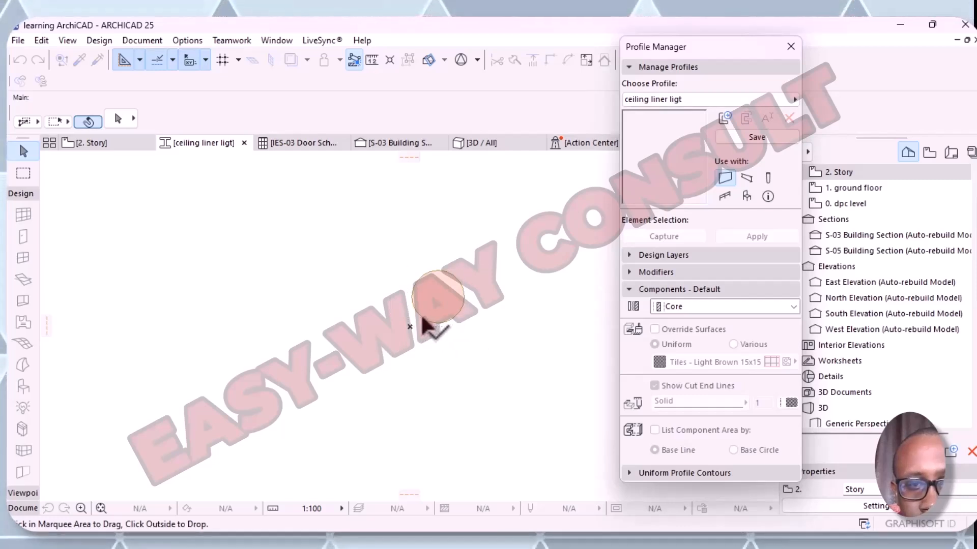
left_click(422, 326)
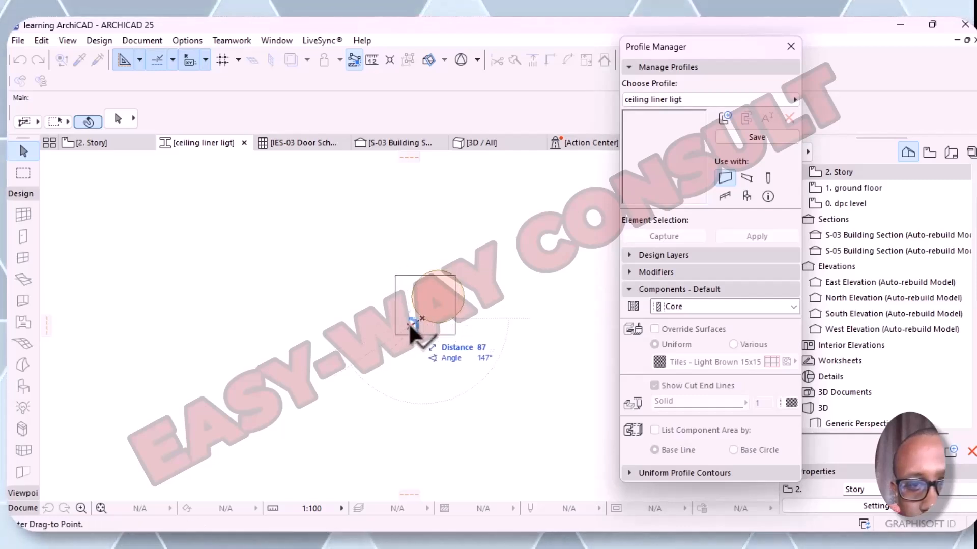
left_click(412, 330)
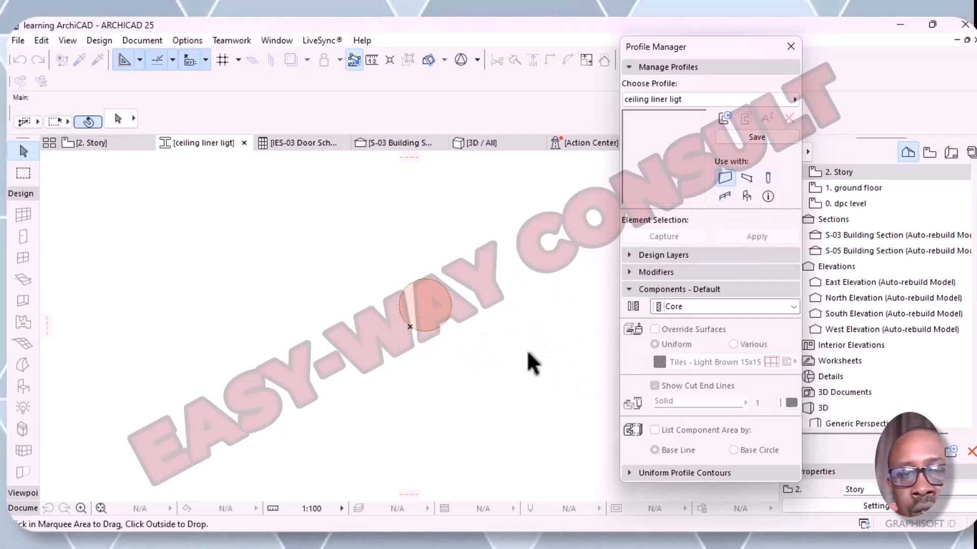
left_click(529, 360)
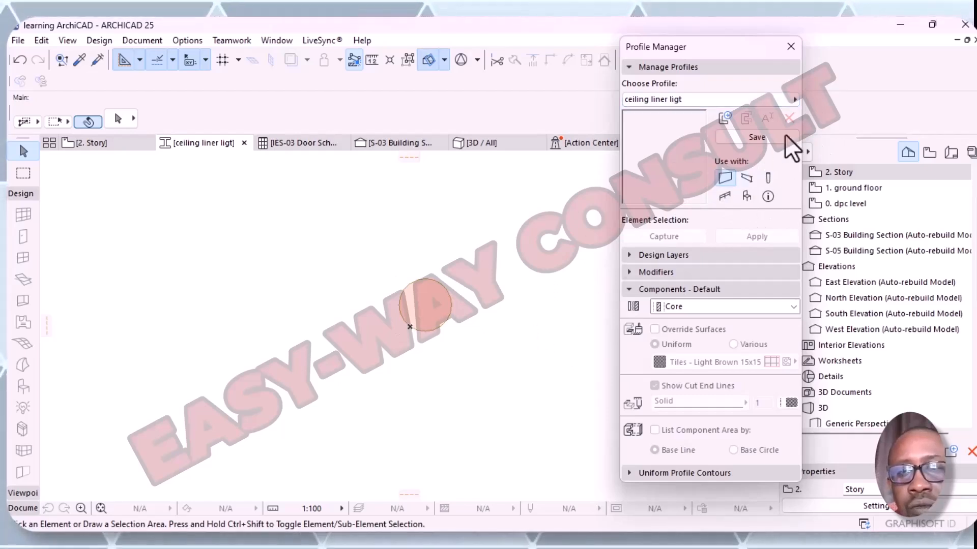
- Save the ceiling liner ligt profile and check for it in the list of available profiles
left_click(741, 144)
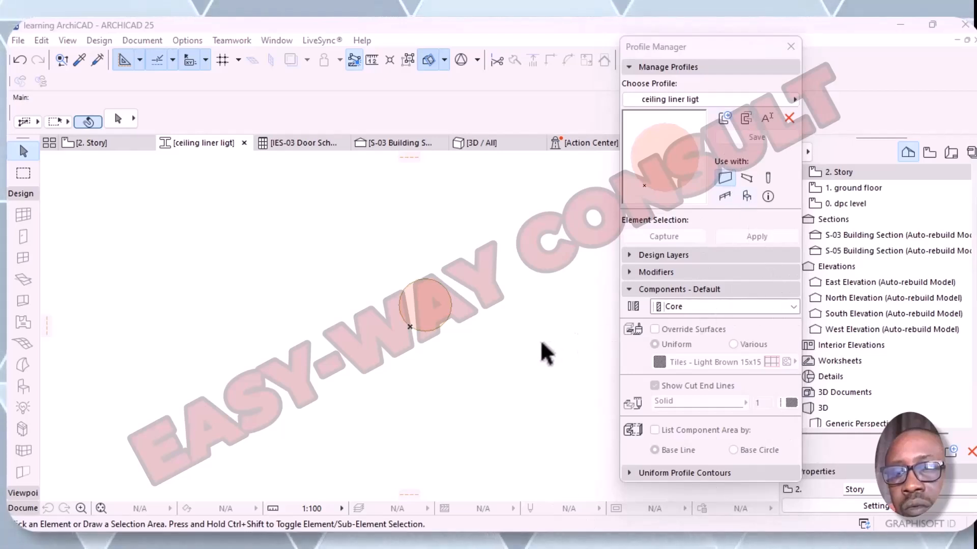
left_click(794, 99)
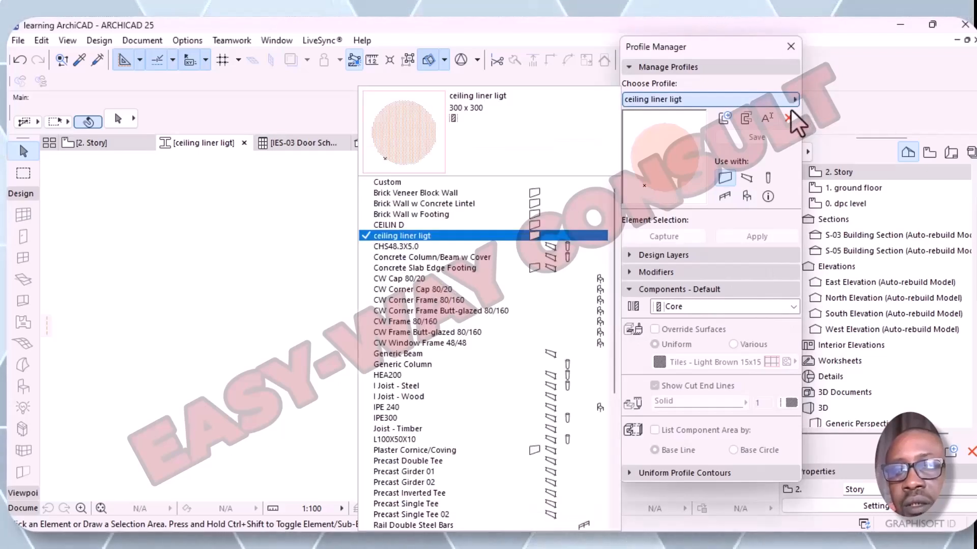
left_click(273, 246)
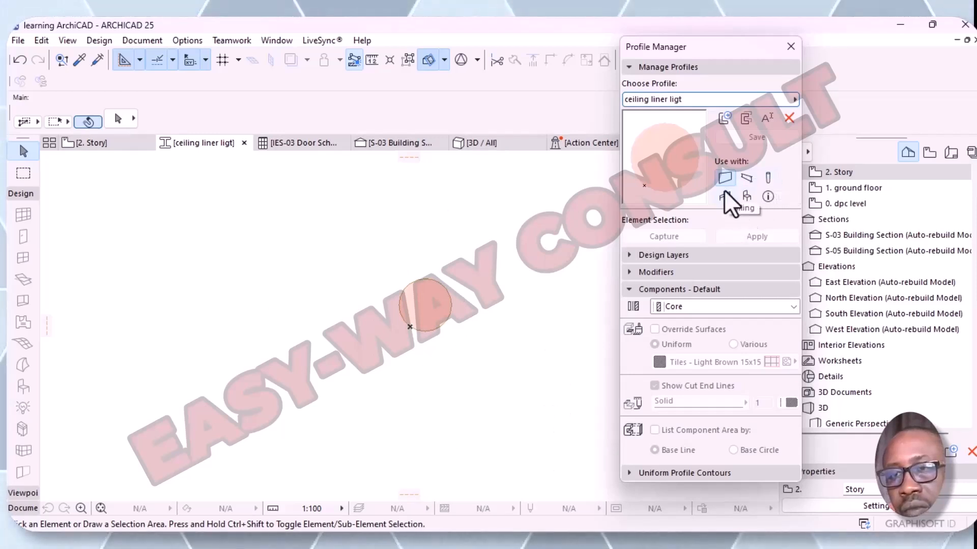
mouse_move(768, 197)
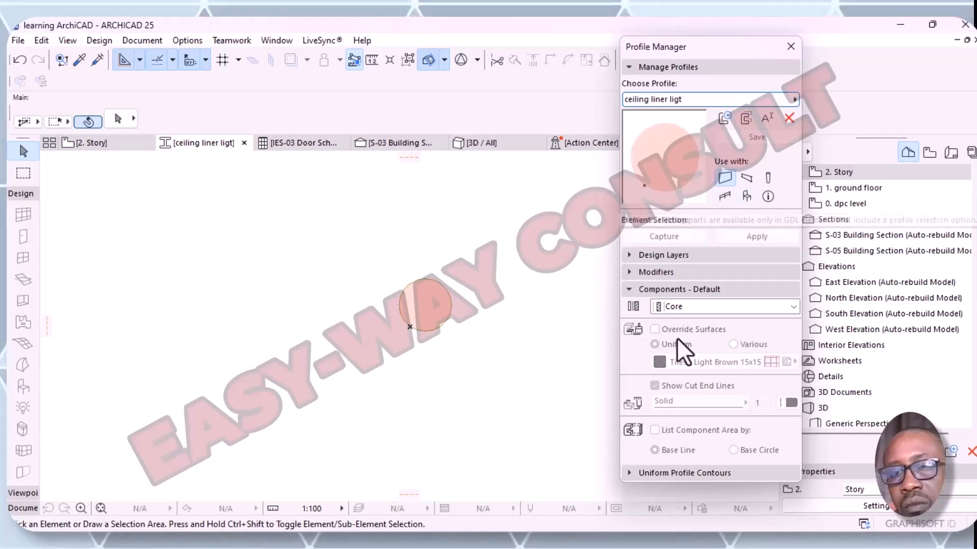
left_click(554, 309)
left_click(565, 316)
left_click(560, 314)
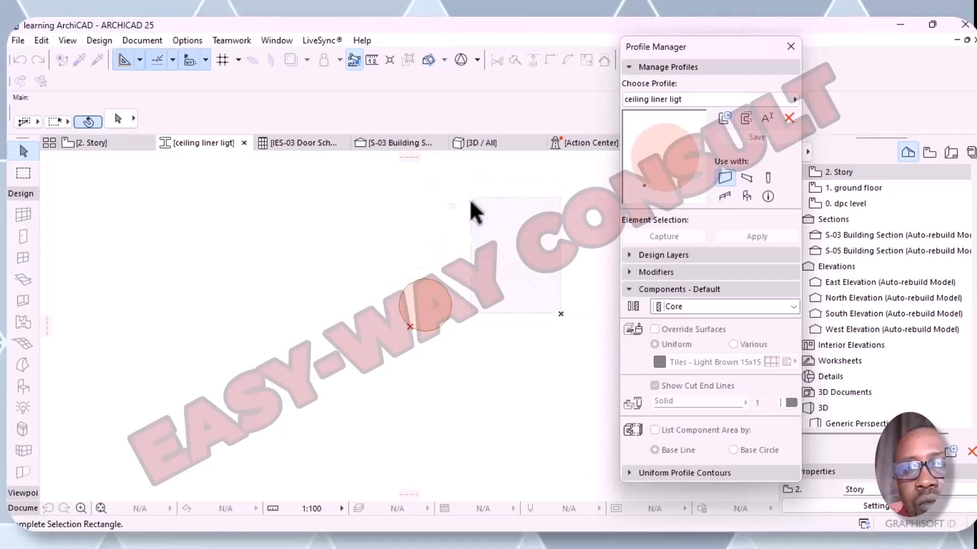
left_click(482, 221)
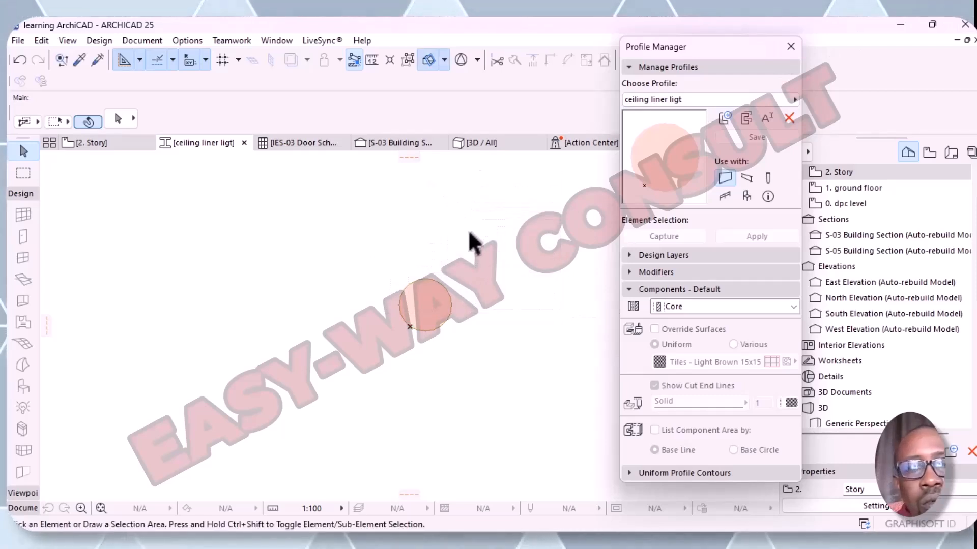
- Return to the 2. Story floor plan and close the Profile Manager
left_click(95, 143)
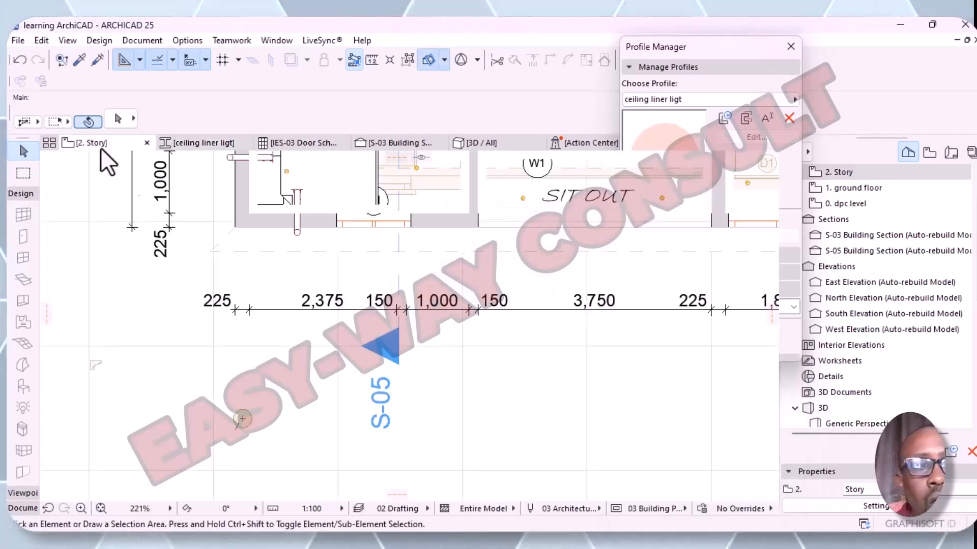
left_click(791, 46)
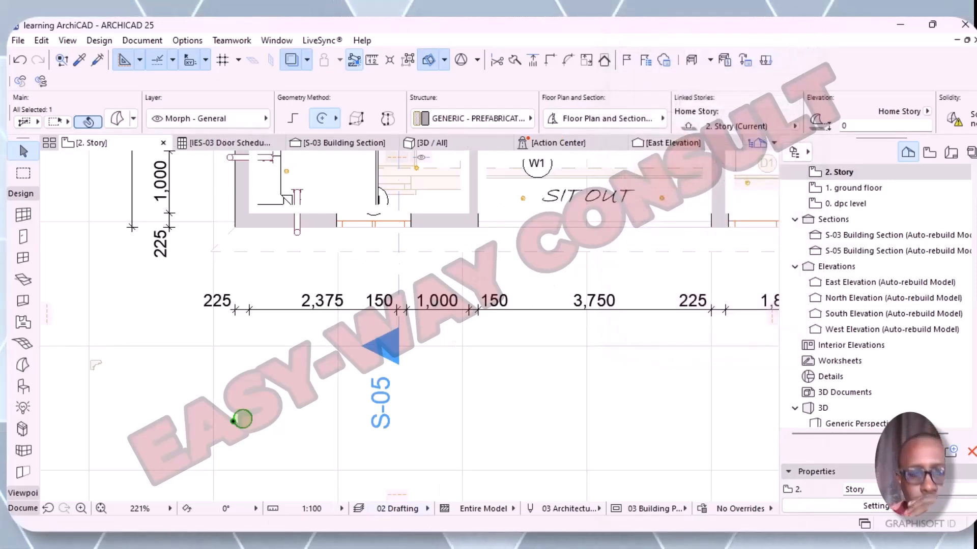
scroll(272, 427, "down", 3)
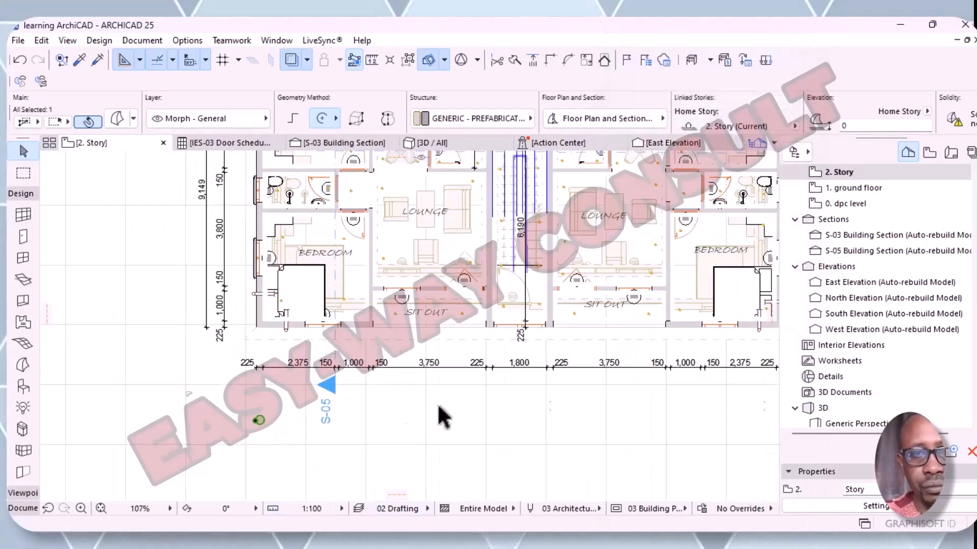
middle_click_drag(502, 449, 415, 526)
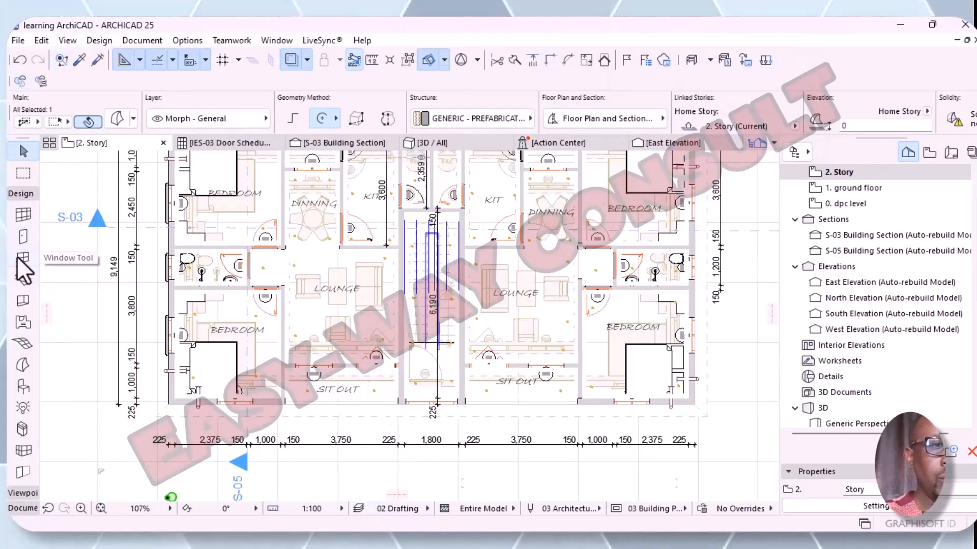
- Set the Wall tool's default structure to complex profile, using the ceiling liner ligt profile
scroll(23, 233, "up", 3)
left_click(24, 211)
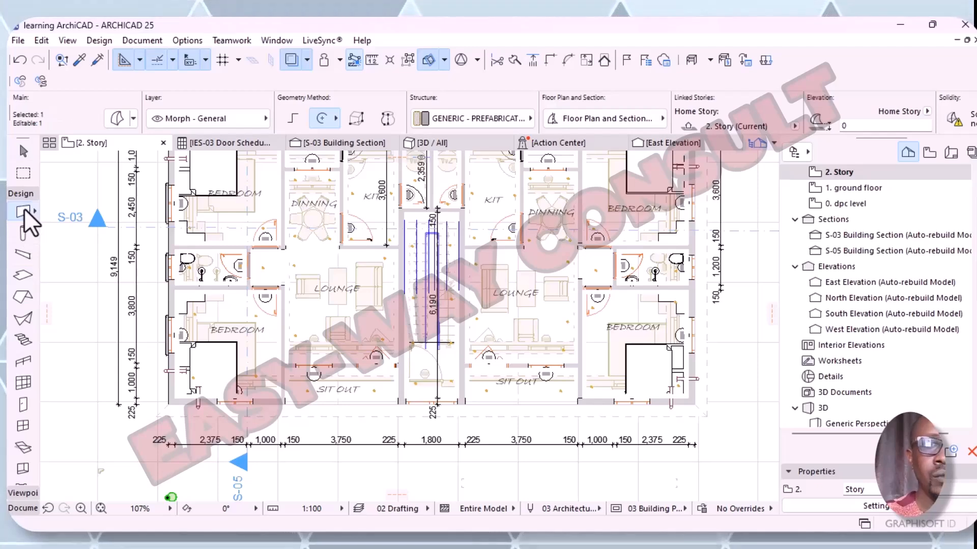
double_click(21, 211)
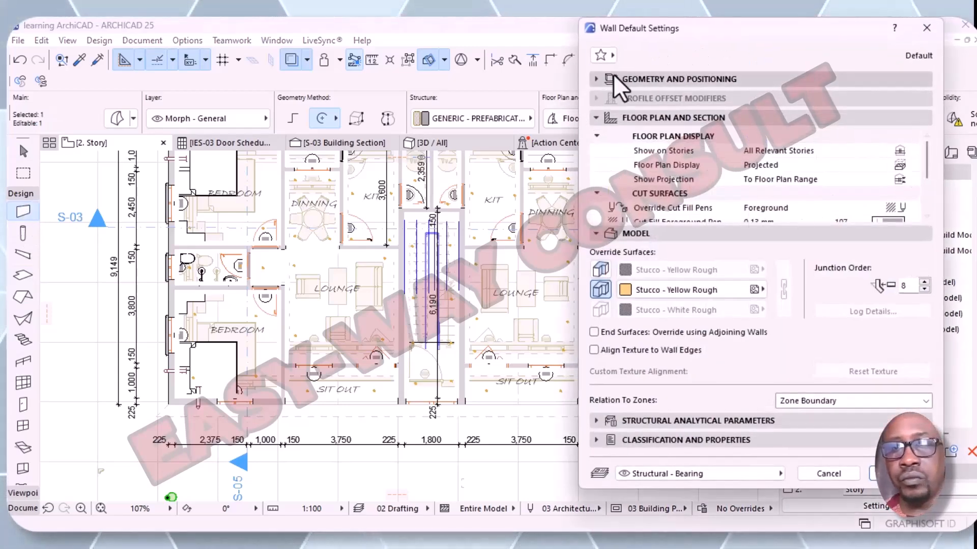
left_click(596, 82)
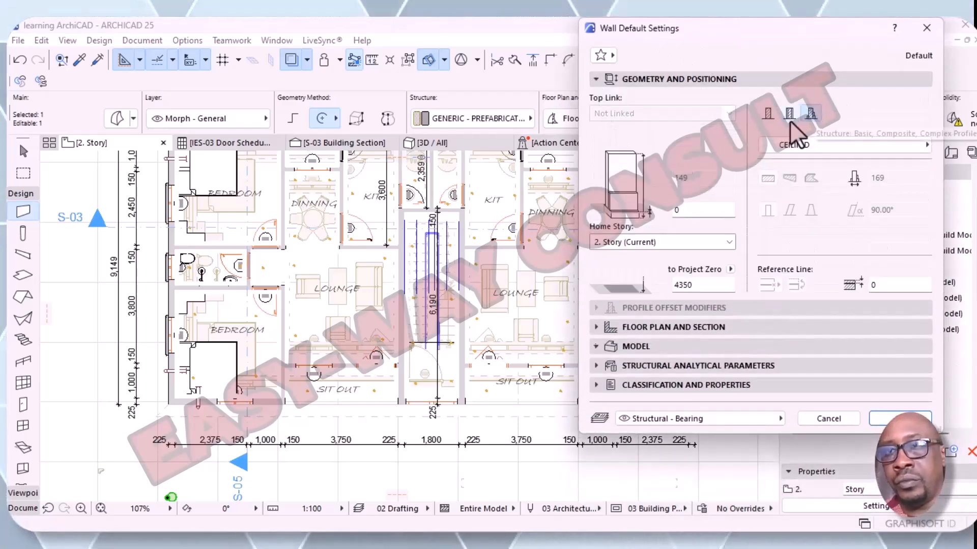
left_click(811, 114)
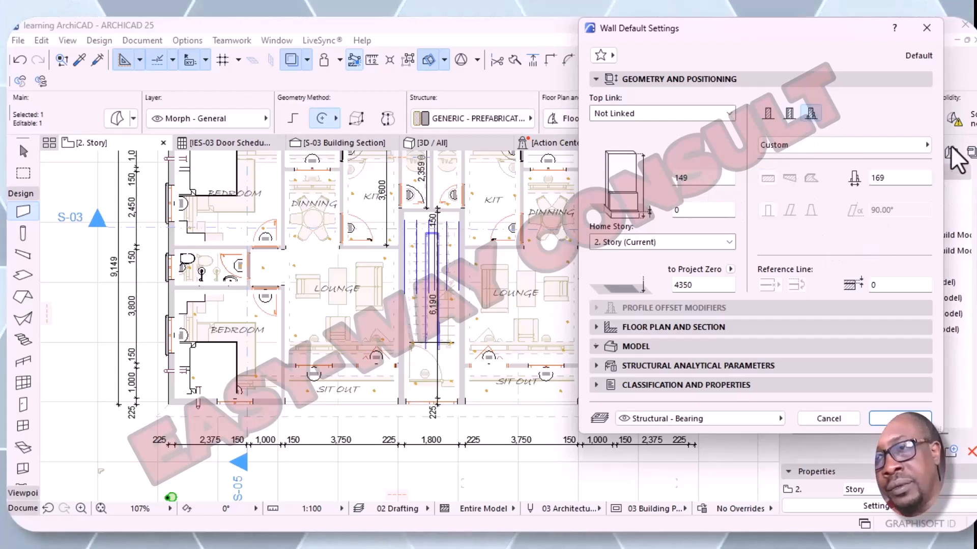
left_click(922, 146)
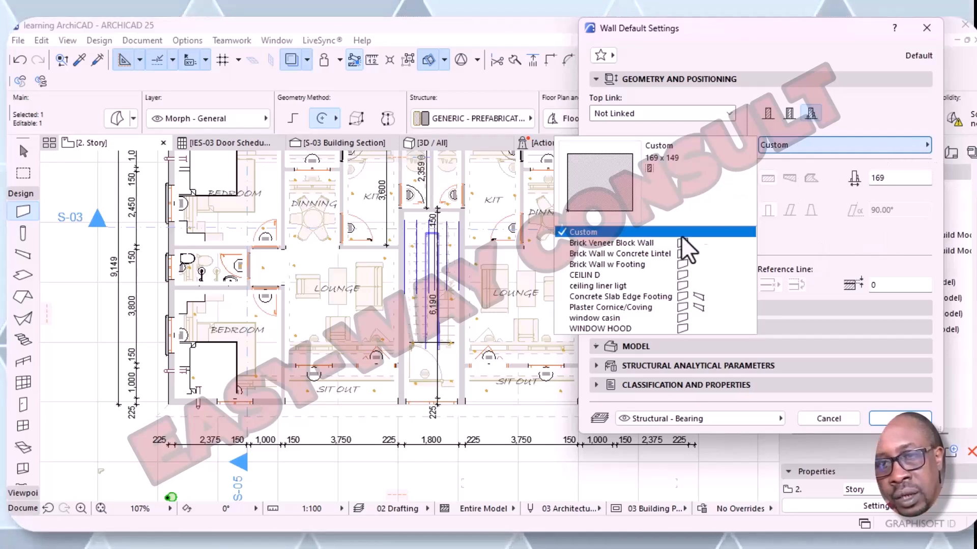
left_click(611, 287)
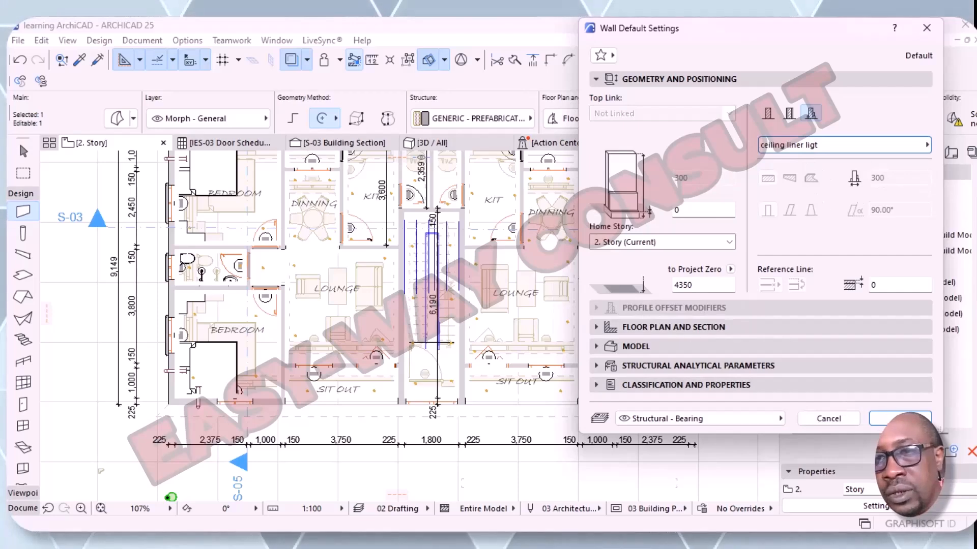
left_click(900, 418)
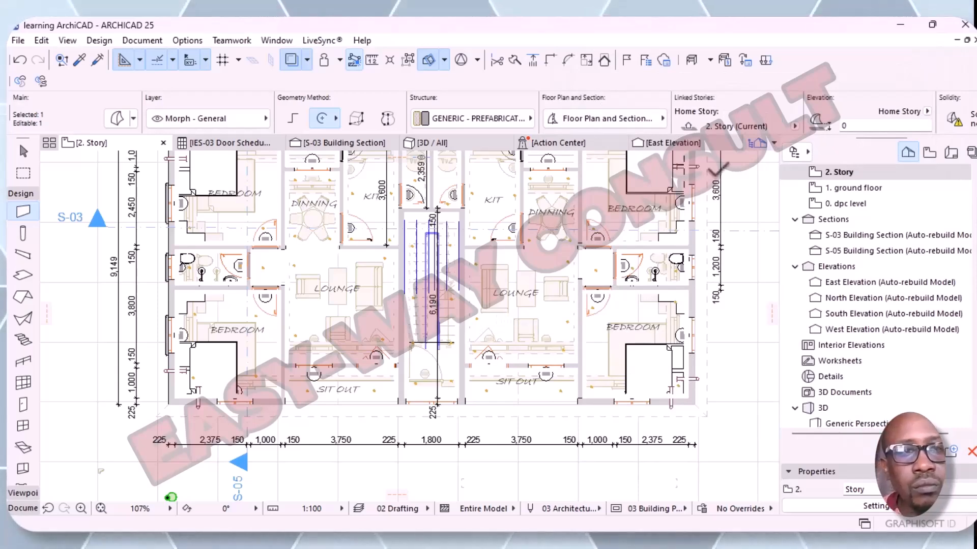
- Override the Wall tool's default edge surface with Metal - Gold in the model settings
double_click(21, 216)
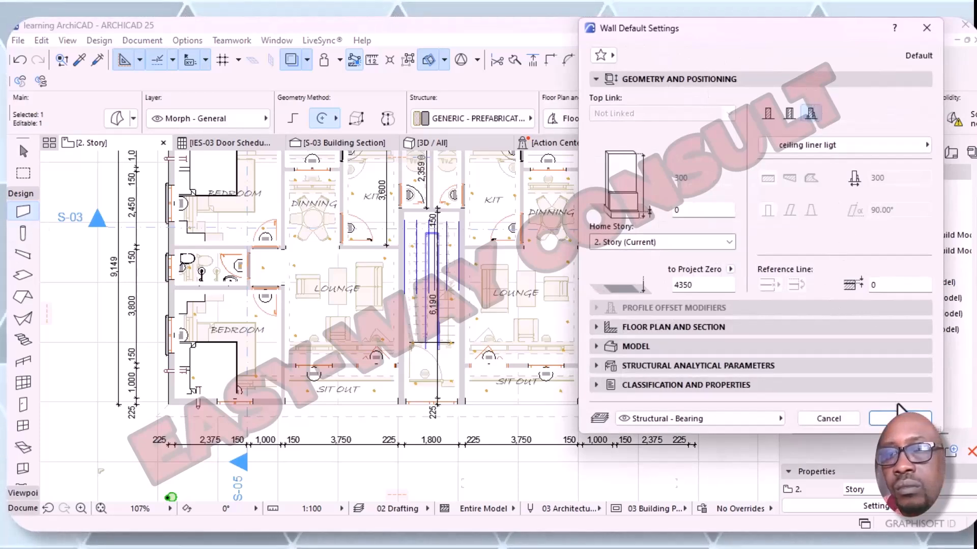
left_click(601, 348)
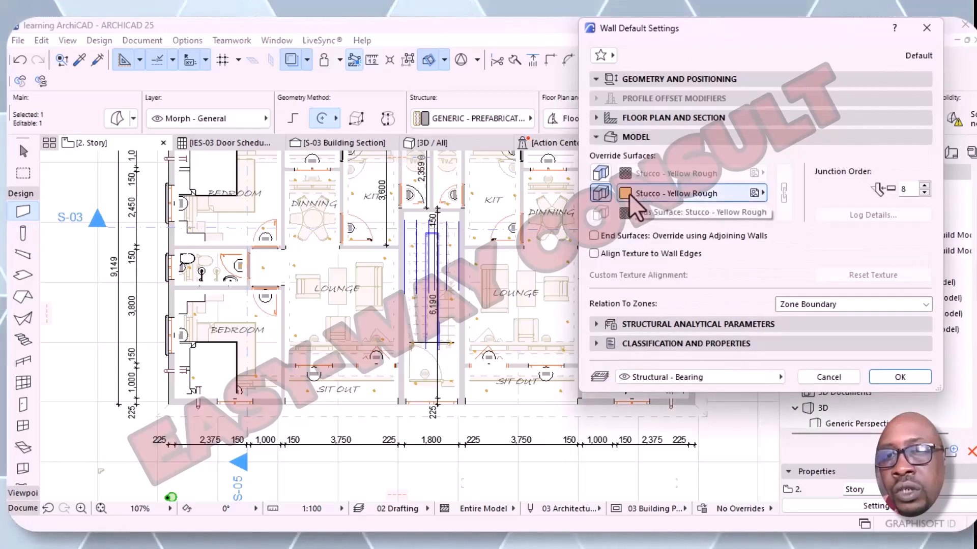
left_click(764, 193)
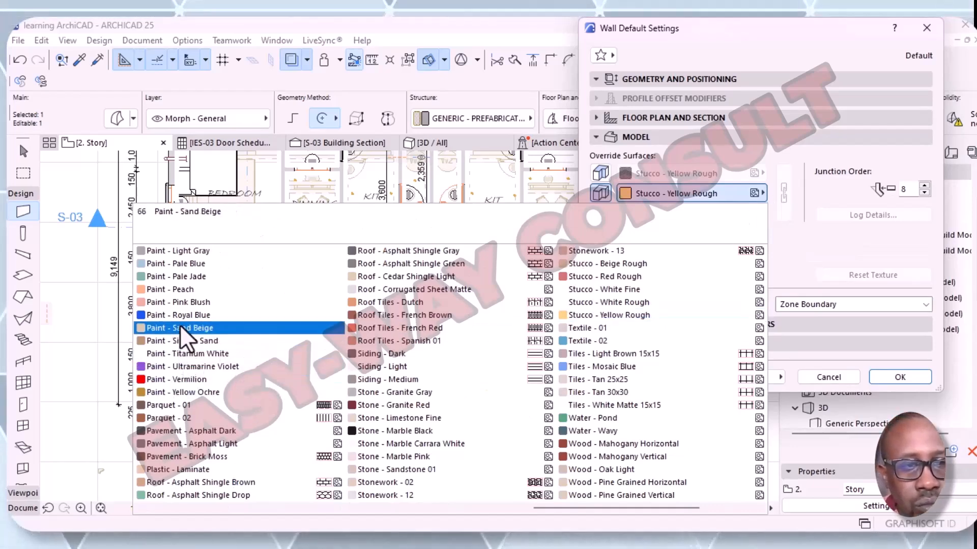
scroll(460, 348, "down", 1)
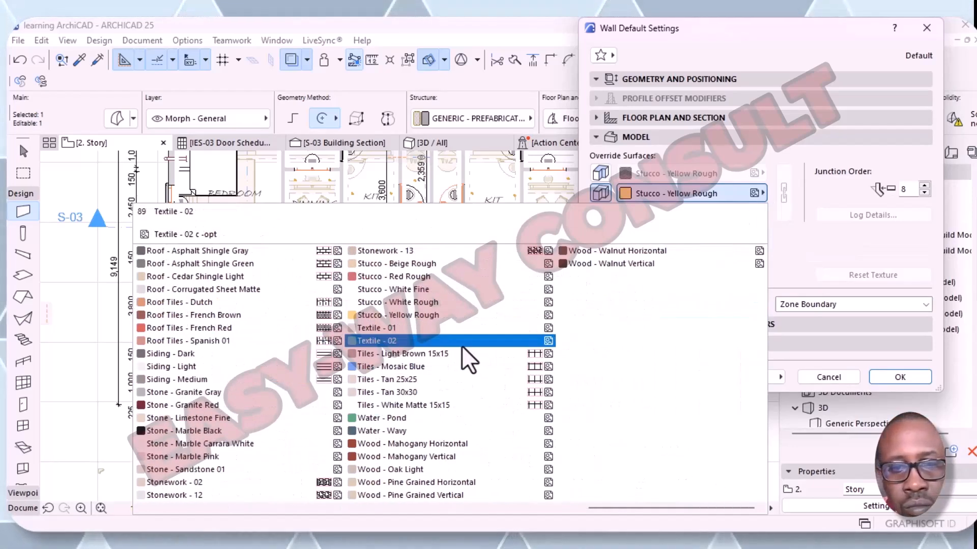
scroll(460, 344, "up", 8)
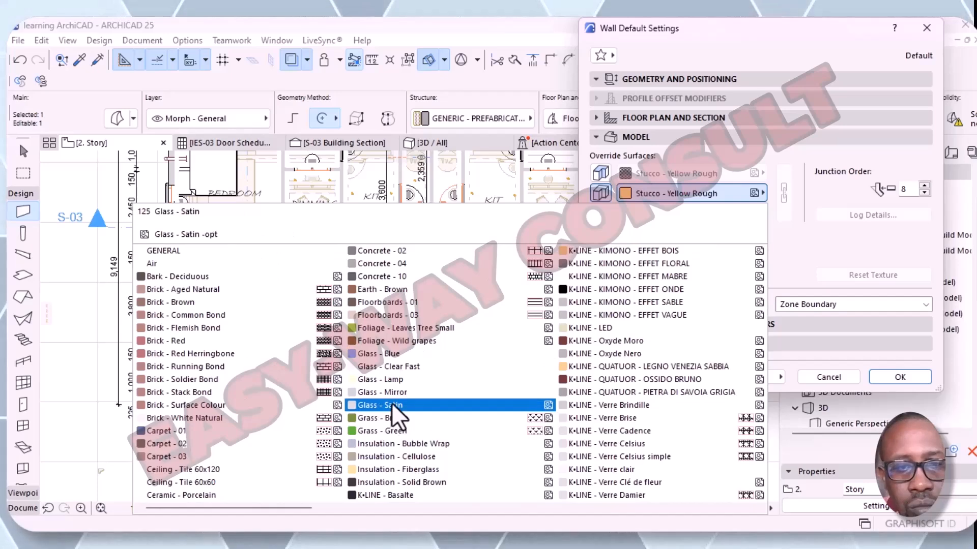
scroll(392, 403, "down", 1)
scroll(392, 403, "down", 2)
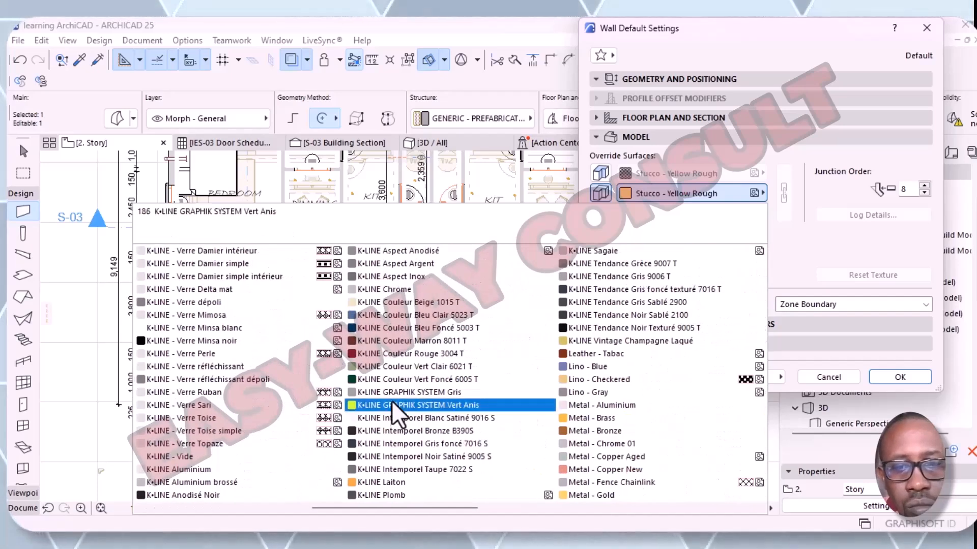
left_click(573, 498)
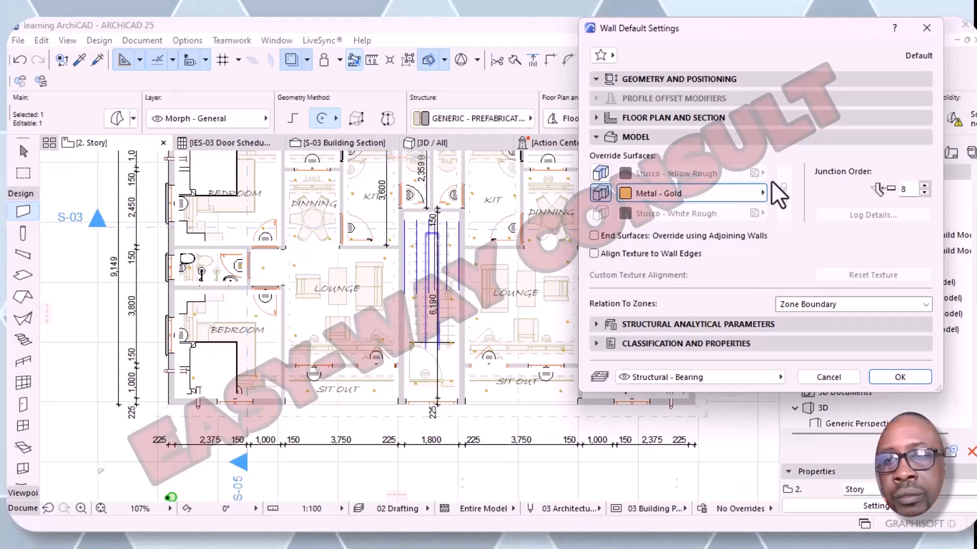
- Enable the override for the wall's first surface and set it to Metal - Gold as well
left_click(600, 173)
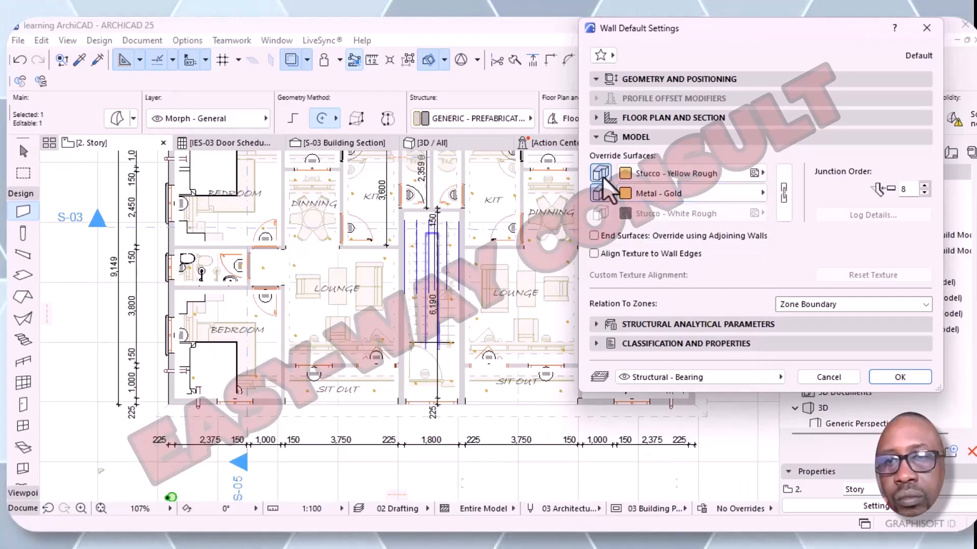
left_click(759, 173)
scroll(624, 378, "down", 2)
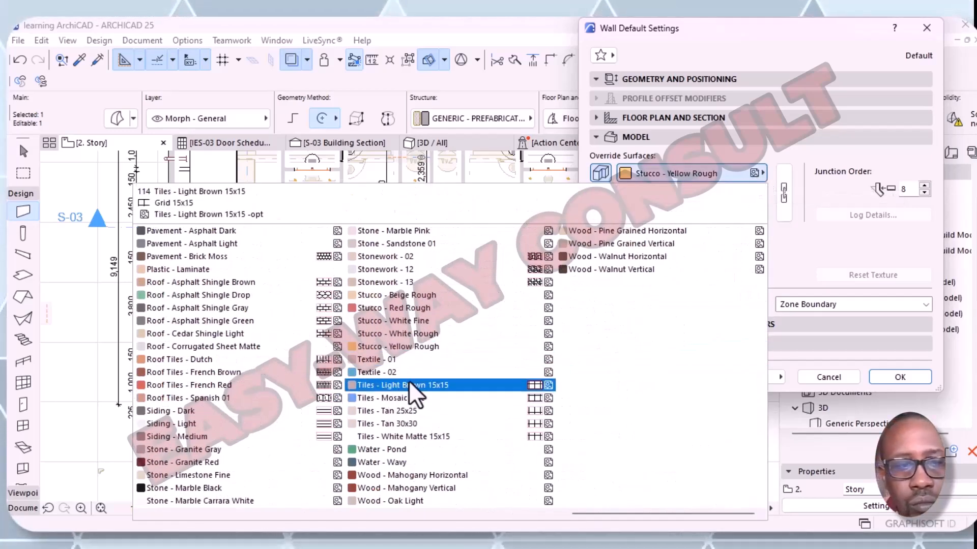
scroll(408, 380, "up", 2)
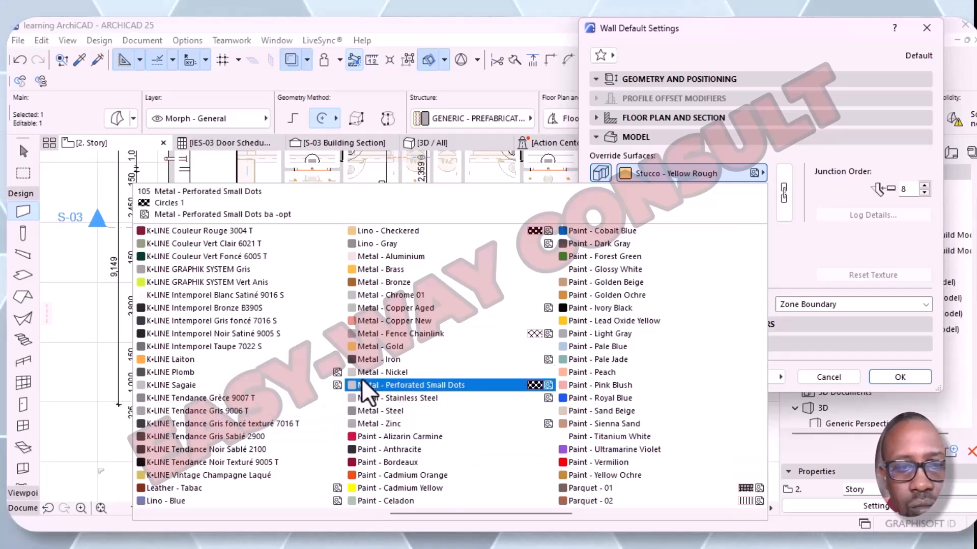
left_click(368, 351)
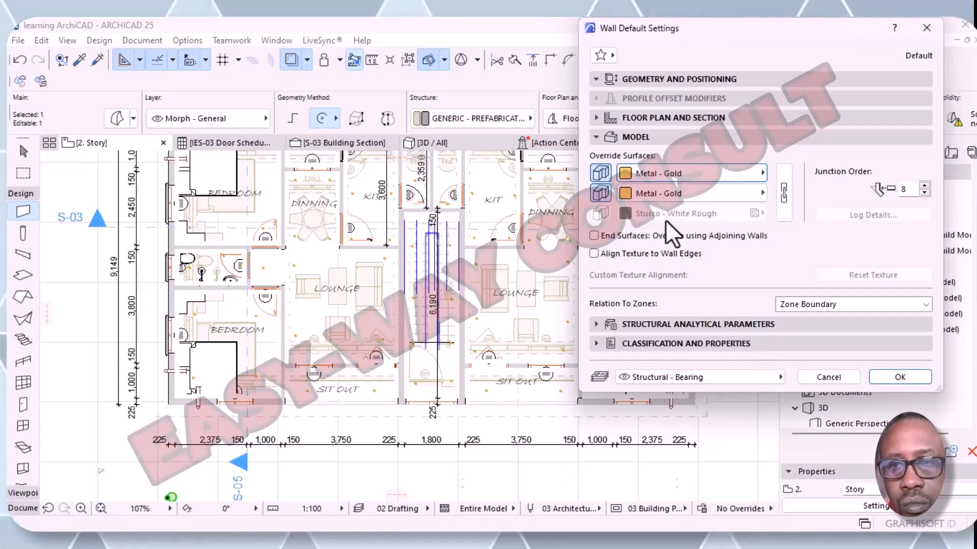
- Enable texture alignment to wall edges, keep the adjoining-wall end surface override off, and apply the wall defaults
left_click(594, 236)
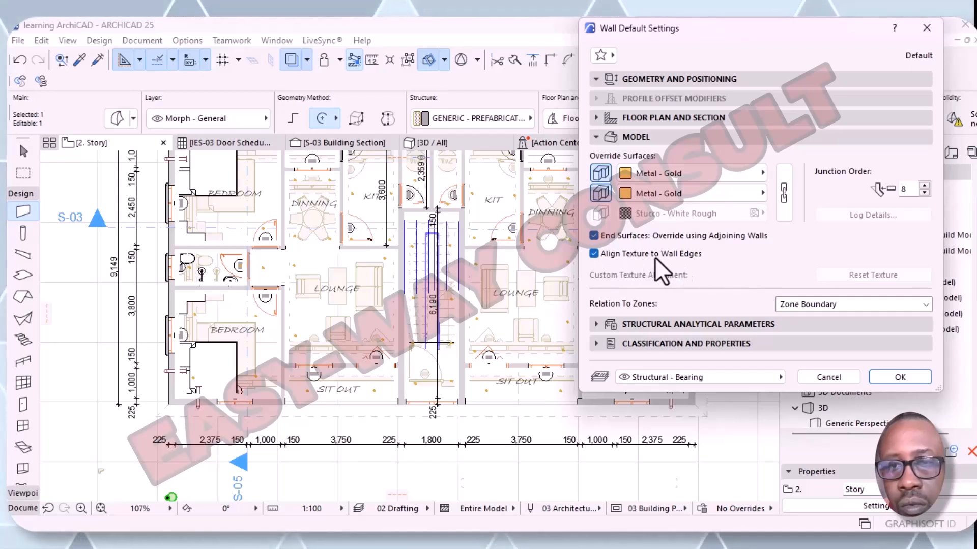
left_click(593, 253)
left_click(594, 238)
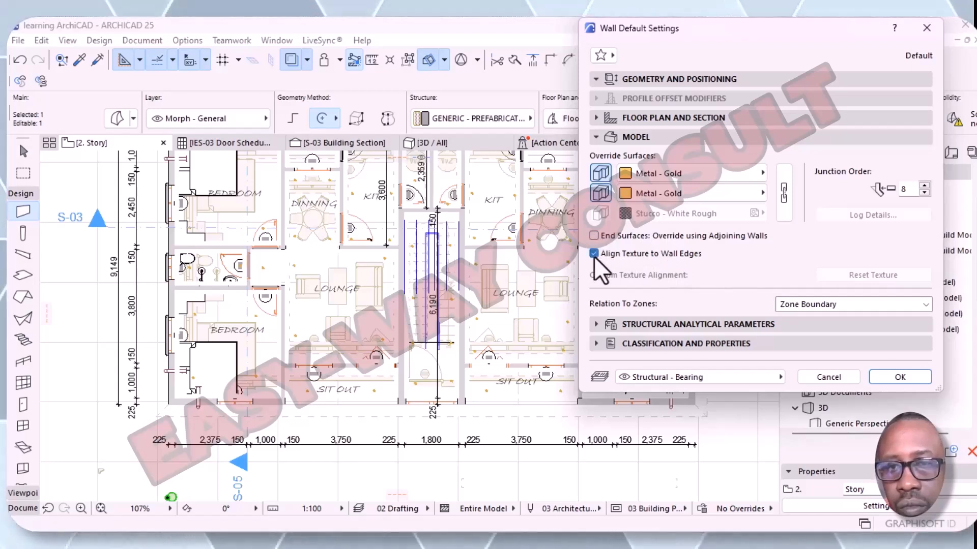
left_click(594, 253)
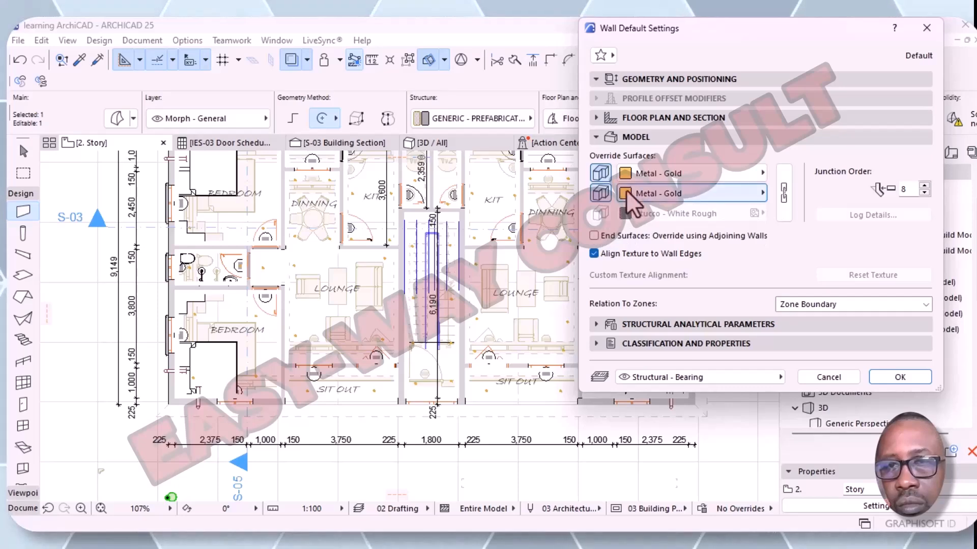
left_click(888, 377)
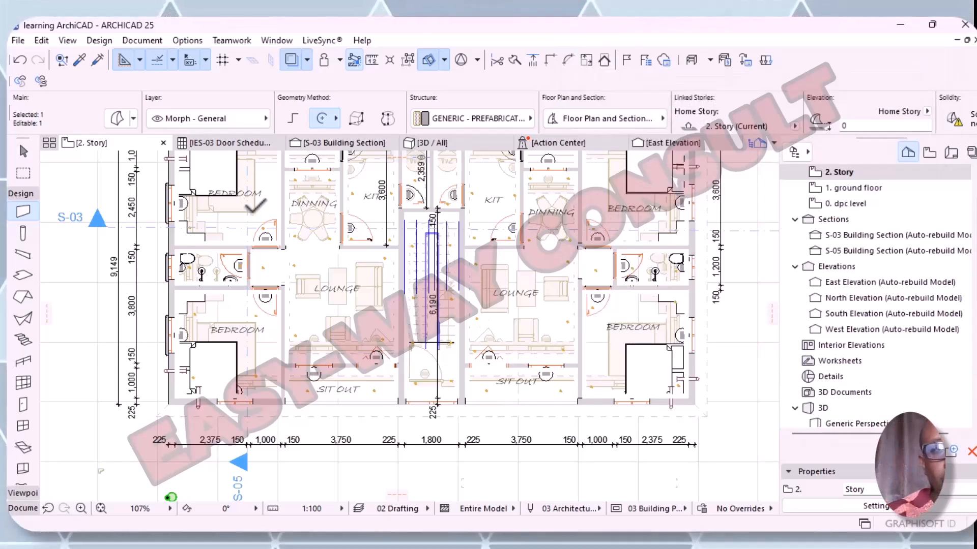
- Reopen the wall defaults and turn off both the end surface override and the texture alignment to wall edges
scroll(597, 249, "down", 3)
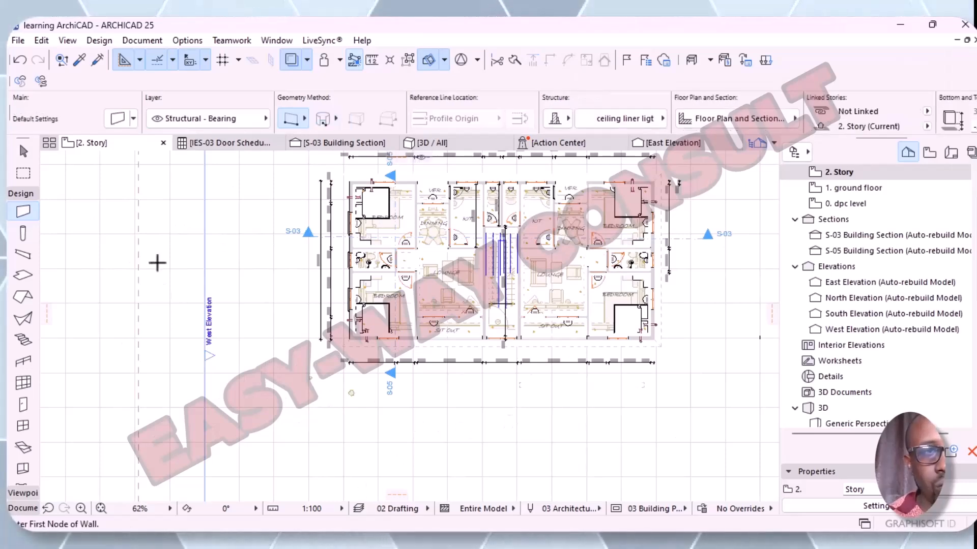
left_click(118, 118)
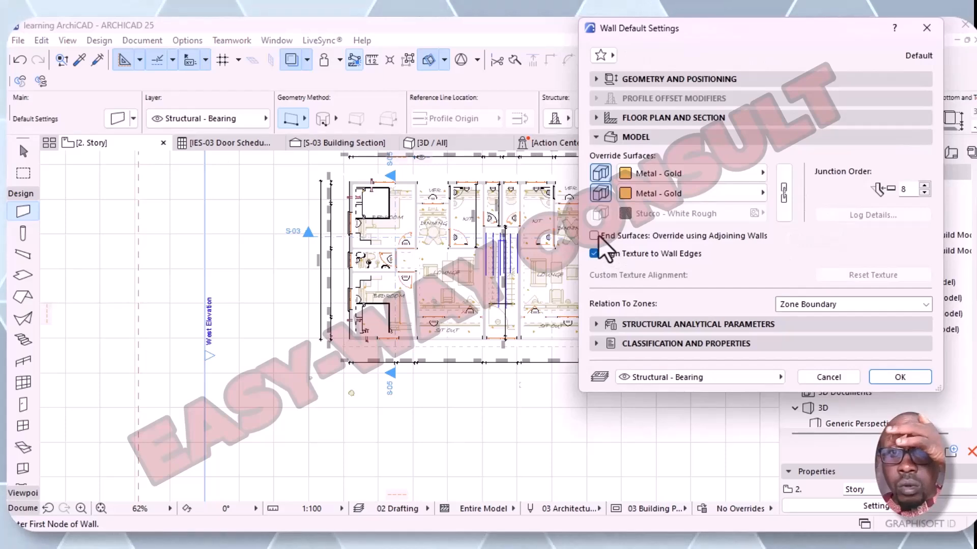
left_click(626, 199)
left_click(625, 199)
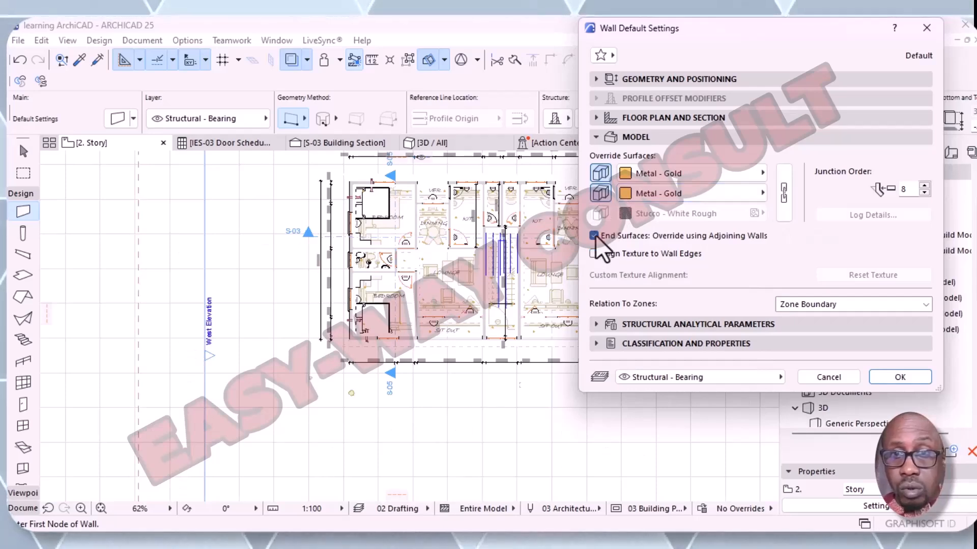
left_click(594, 236)
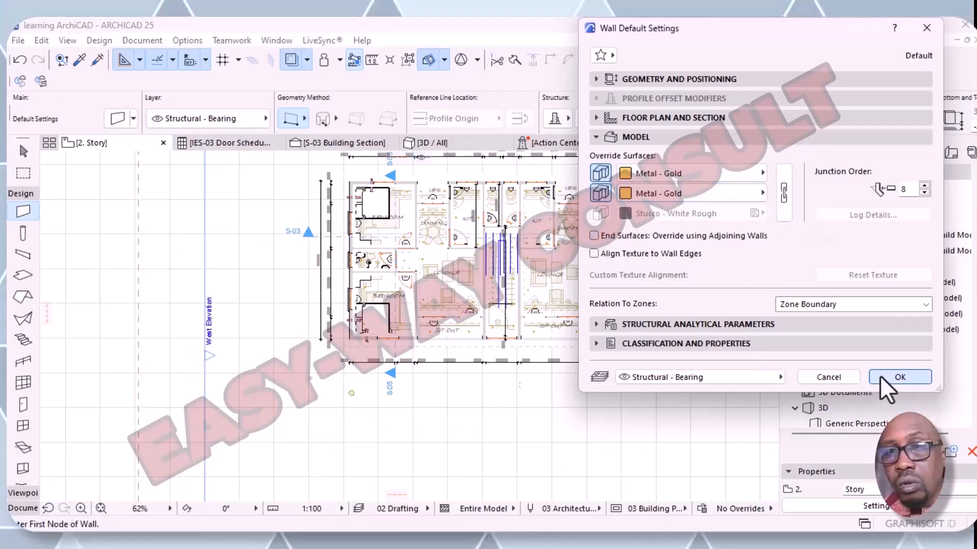
left_click(880, 376)
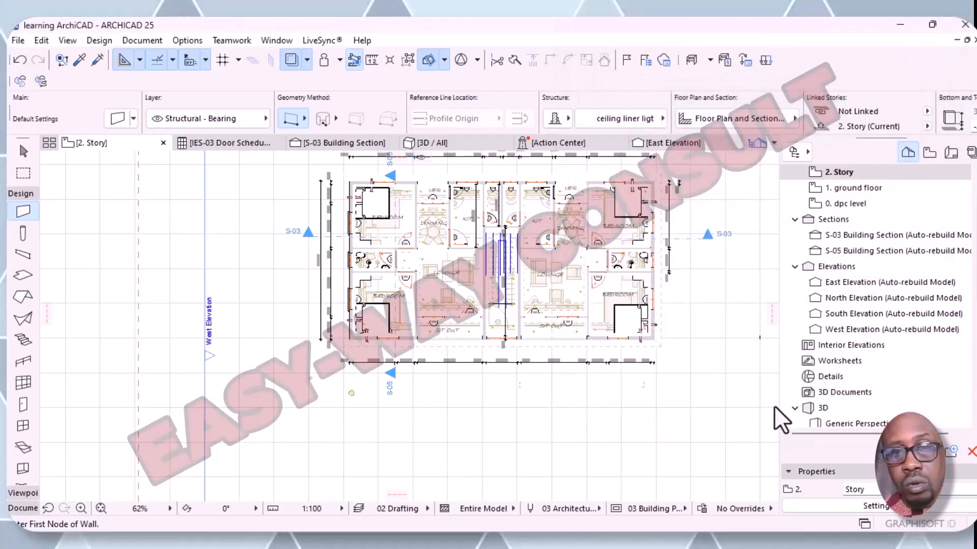
- Draw a short vertical wall with the ceiling liner ligt profile in the empty space beyond the plan's lower-right corner, then select it
left_click(665, 396)
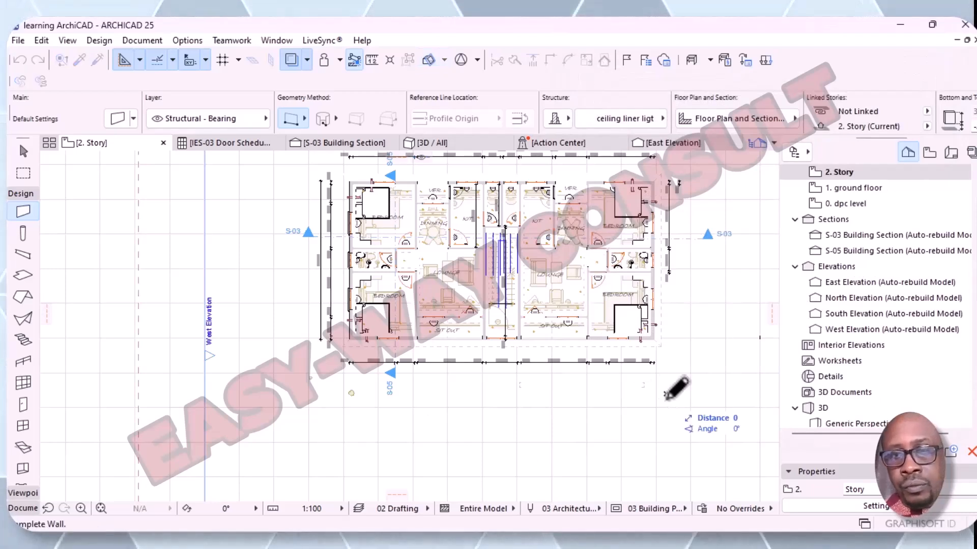
left_click(664, 466)
scroll(630, 465, "up", 8)
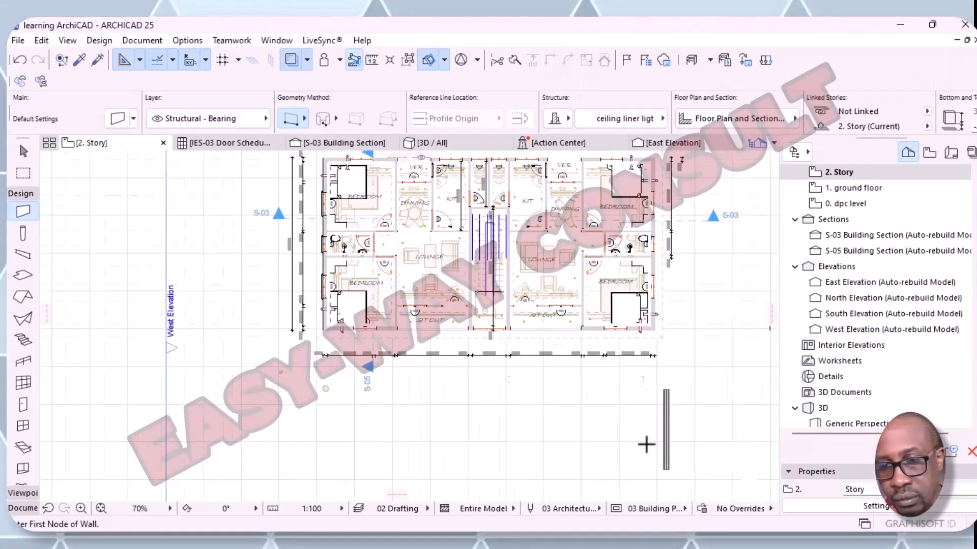
scroll(602, 386, "down", 4)
key("Escape")
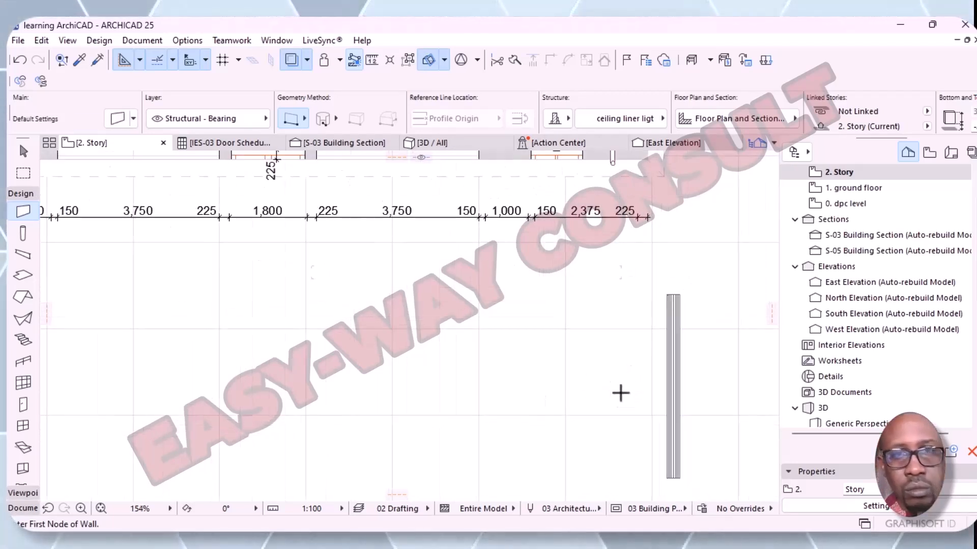
left_click(680, 365)
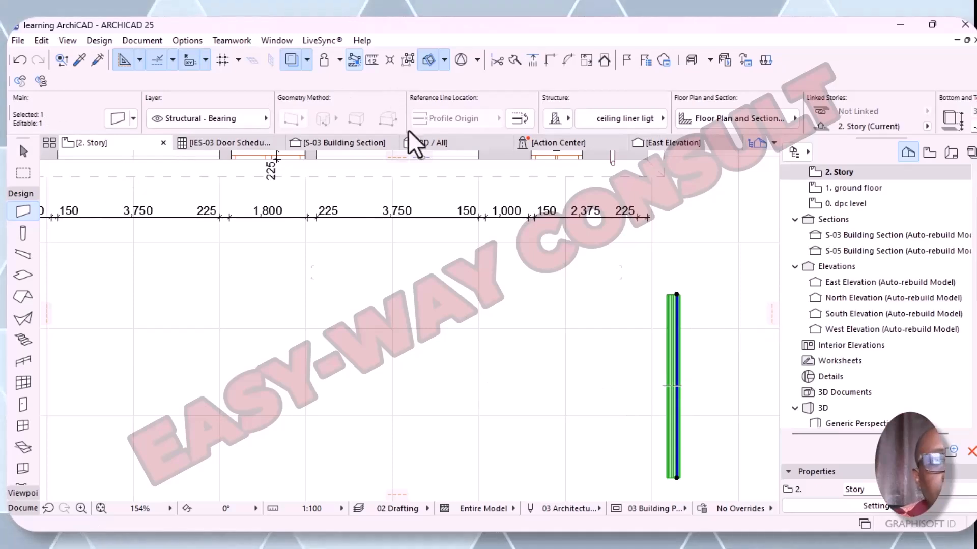
- Switch to the 3D view, locate the new profile wall beside the building and clear the selection
left_click(434, 142)
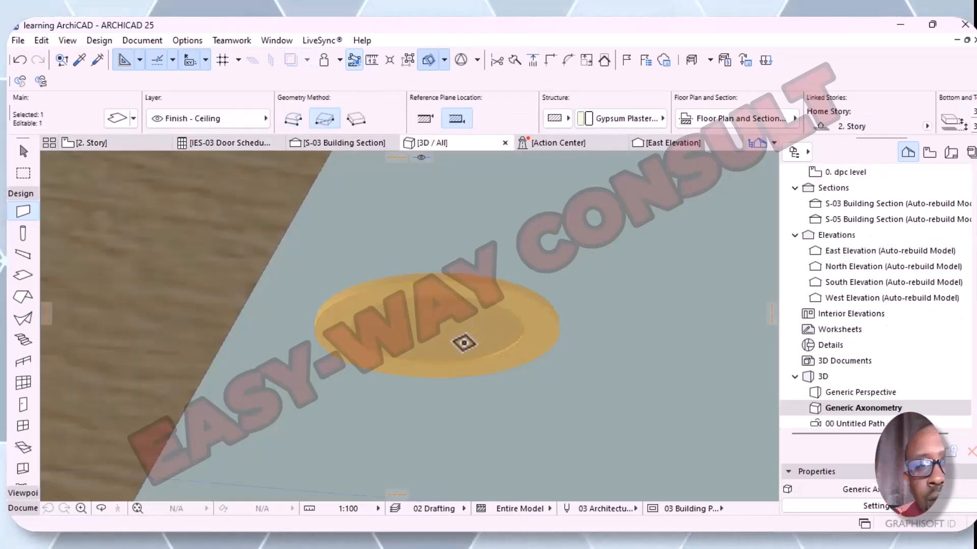
scroll(438, 338, "down", 5)
scroll(437, 338, "down", 5)
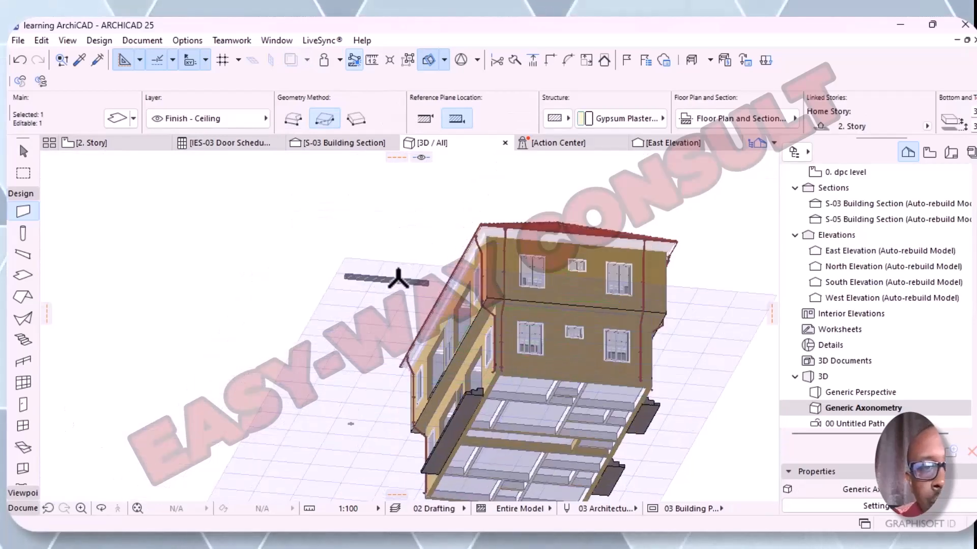
scroll(410, 272, "up", 4)
scroll(299, 279, "down", 6)
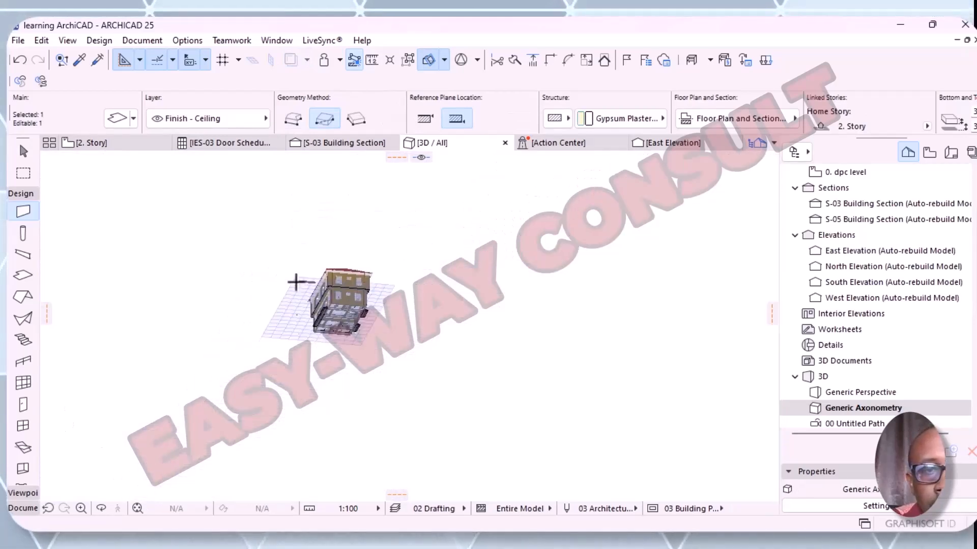
scroll(283, 312, "up", 4)
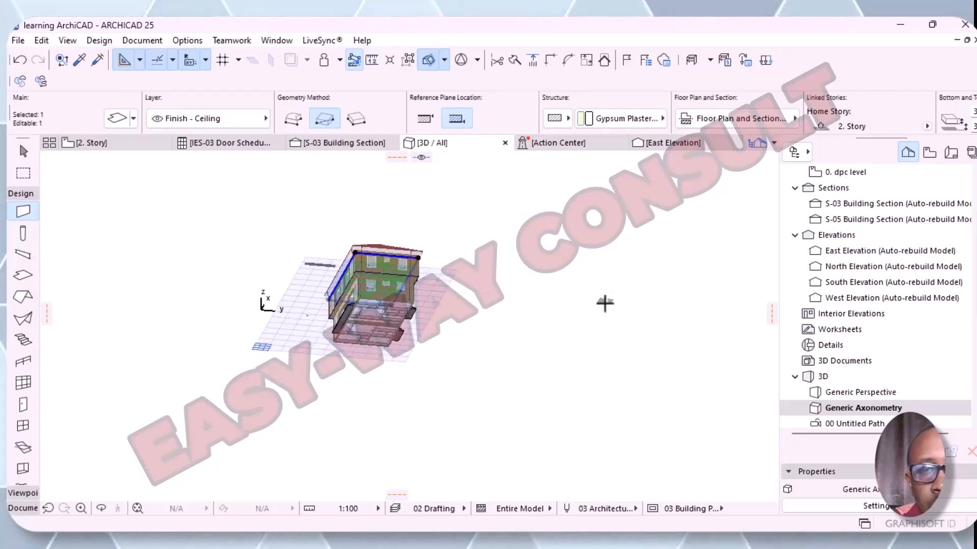
key("Escape")
key("Escape")
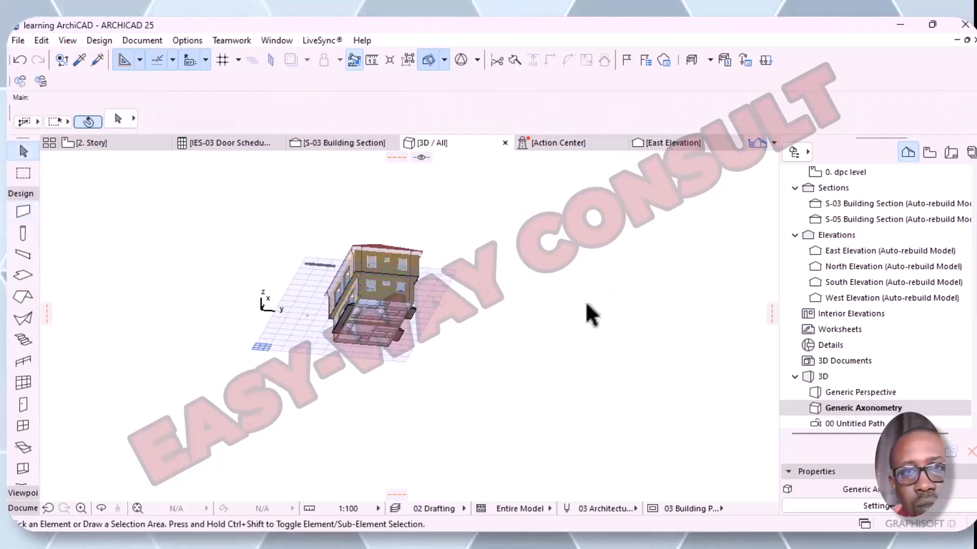
left_click(557, 329)
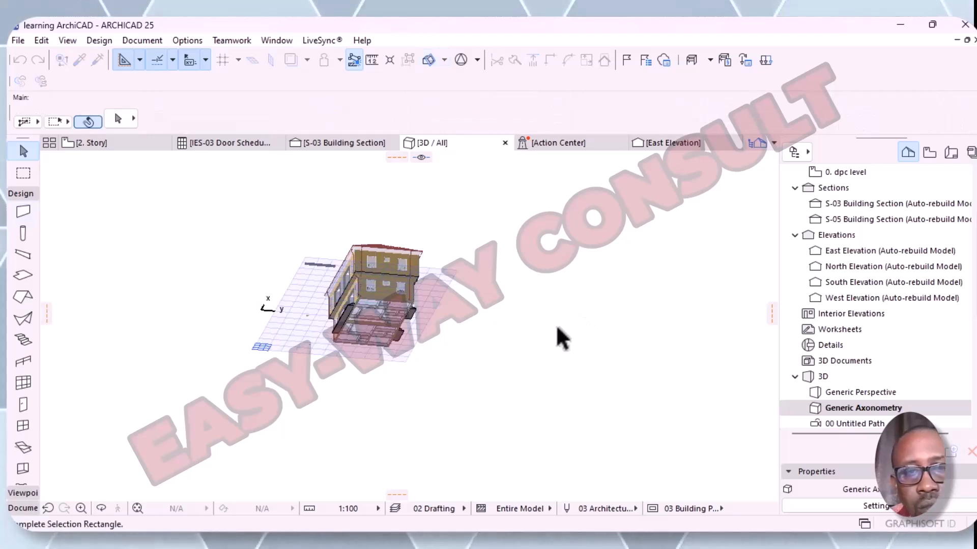
left_click(600, 368)
- Orbit around the building and examine the round end of the new profile wall up close in 3D
scroll(306, 269, "up", 2)
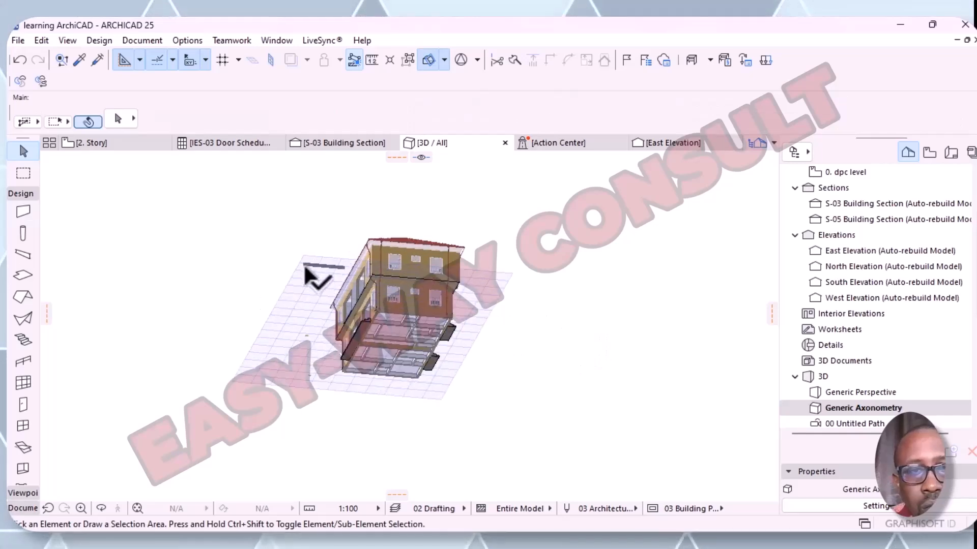
scroll(305, 269, "up", 3)
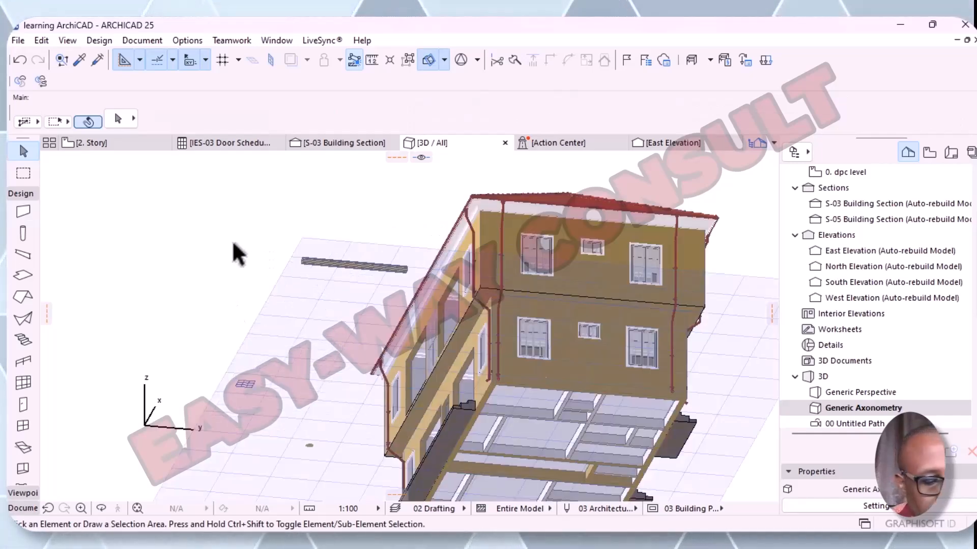
middle_click_drag(234, 244, 702, 451, "shift")
scroll(644, 397, "up", 3)
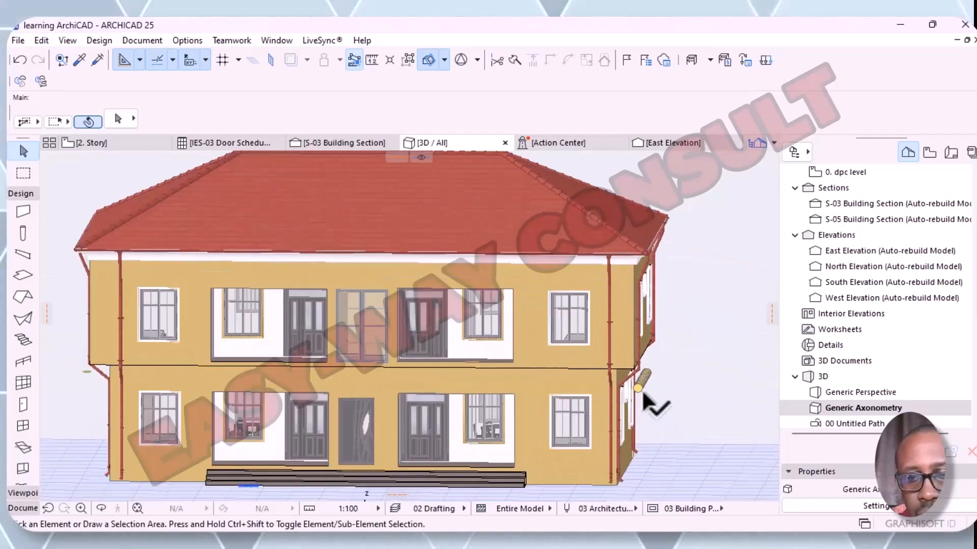
scroll(643, 399, "up", 10)
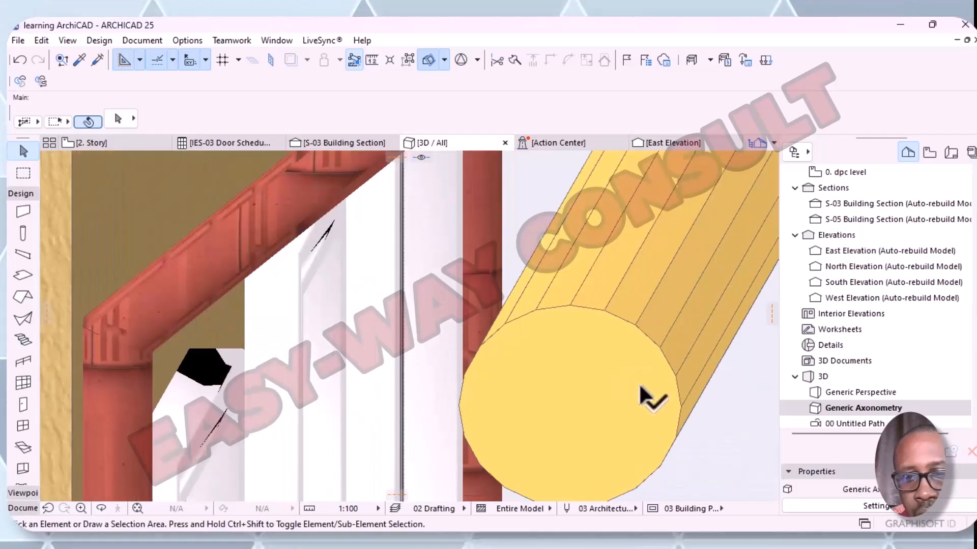
scroll(646, 399, "down", 1)
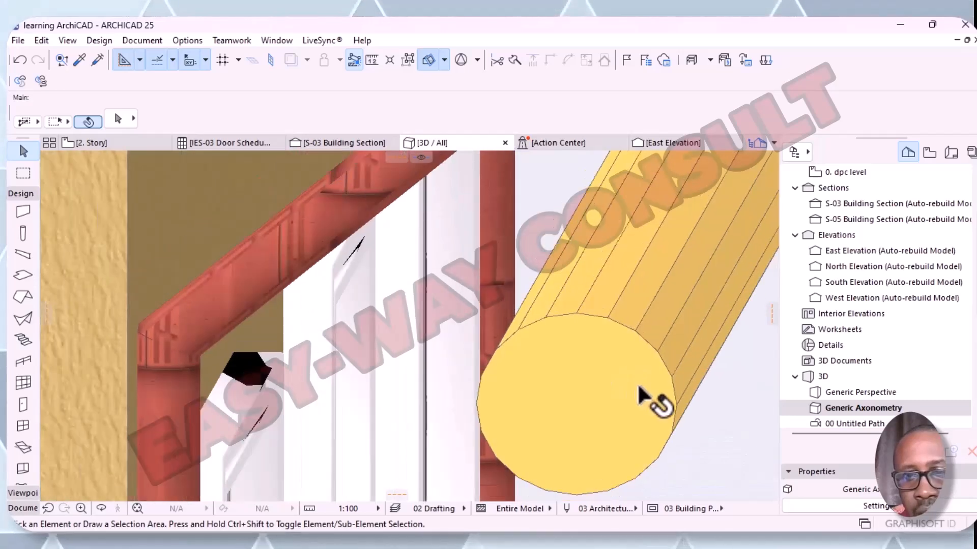
left_click(626, 325)
scroll(583, 362, "down", 2)
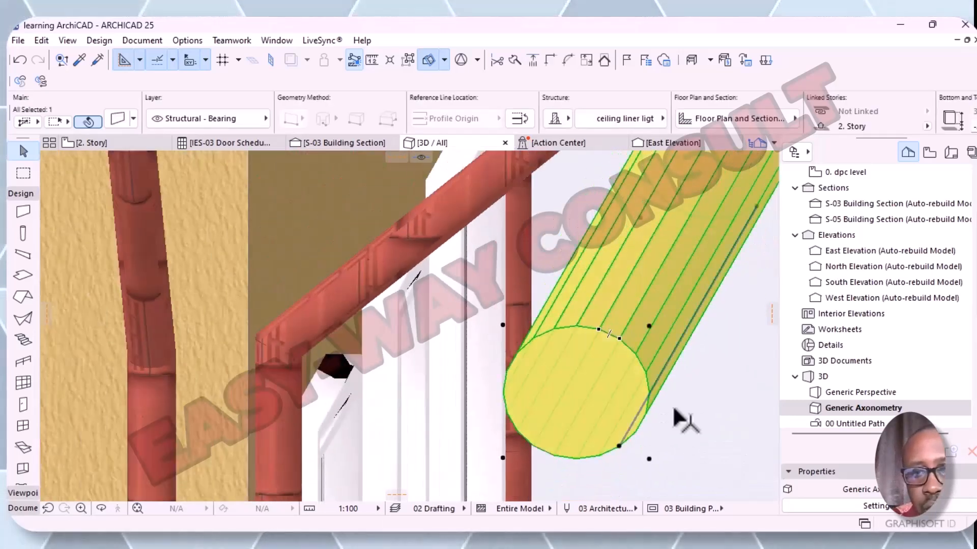
left_click(618, 336)
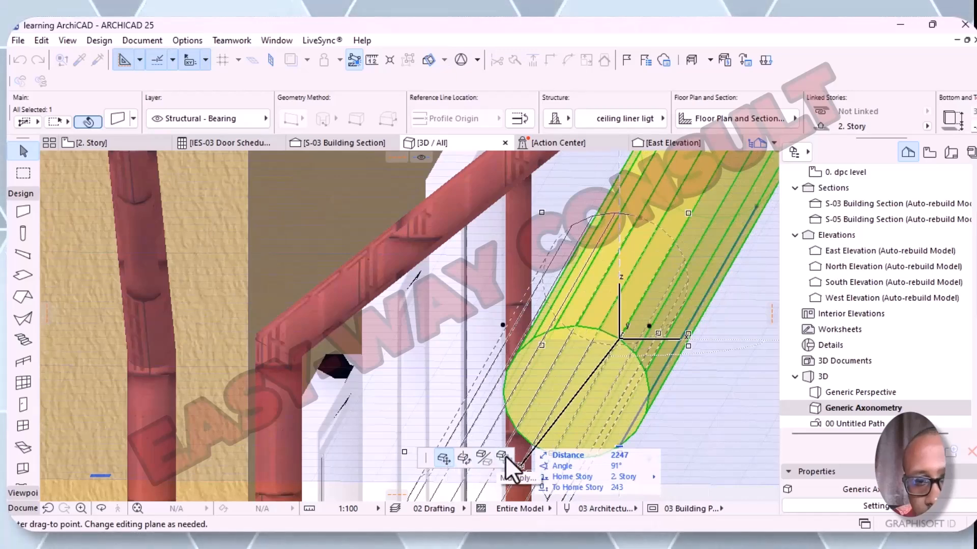
left_click(623, 336)
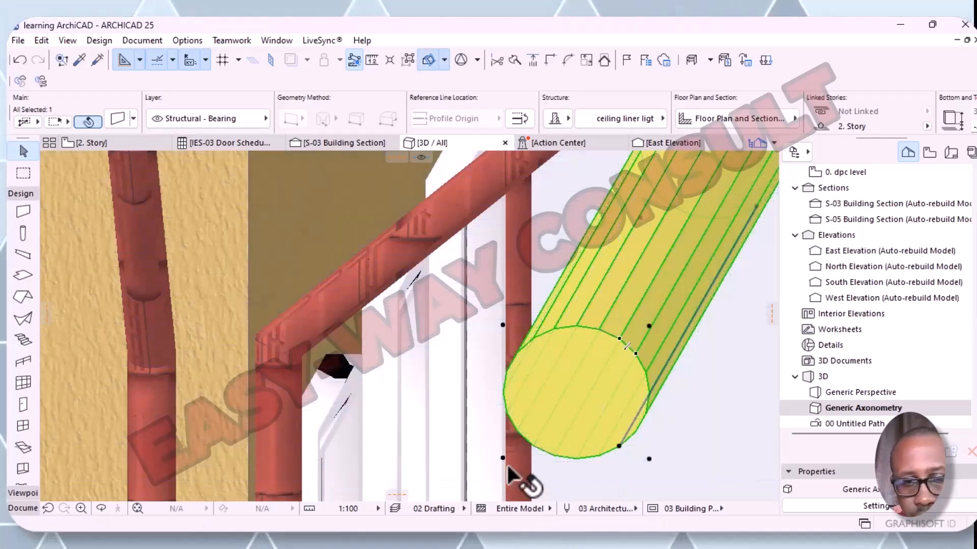
left_click(650, 322)
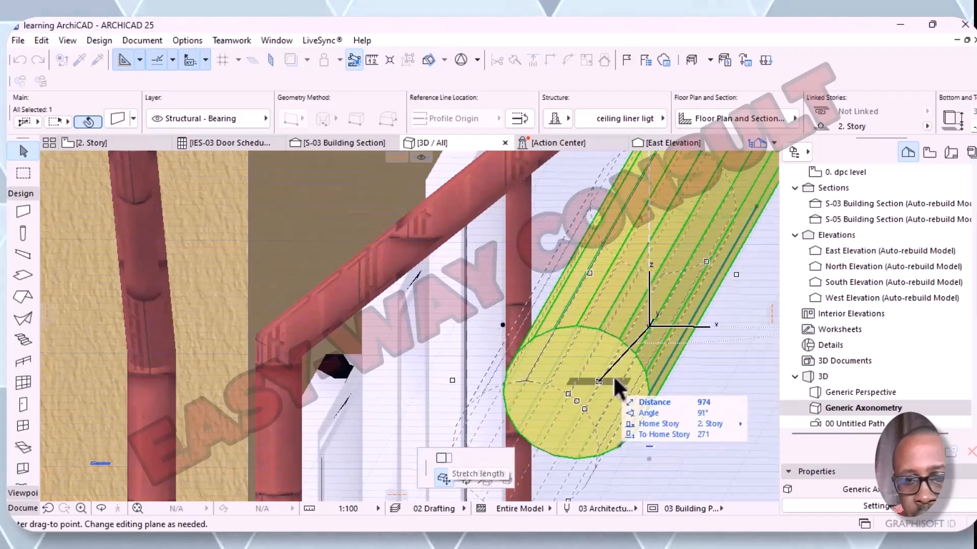
left_click(640, 350)
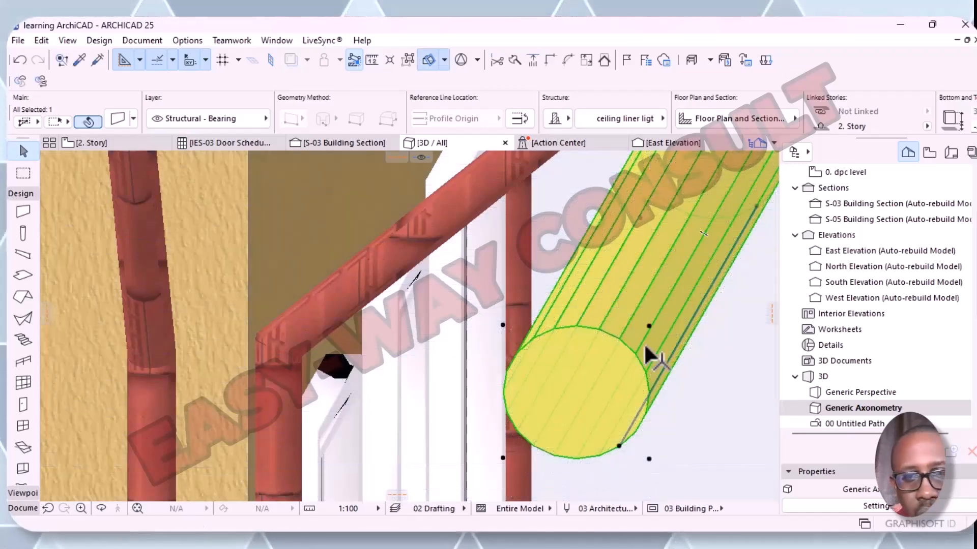
left_click(649, 453)
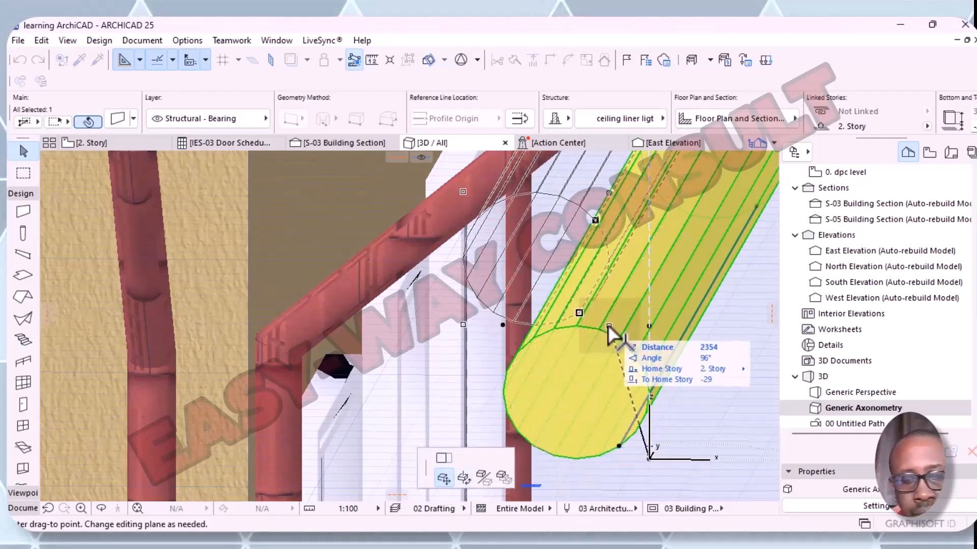
left_click(609, 334)
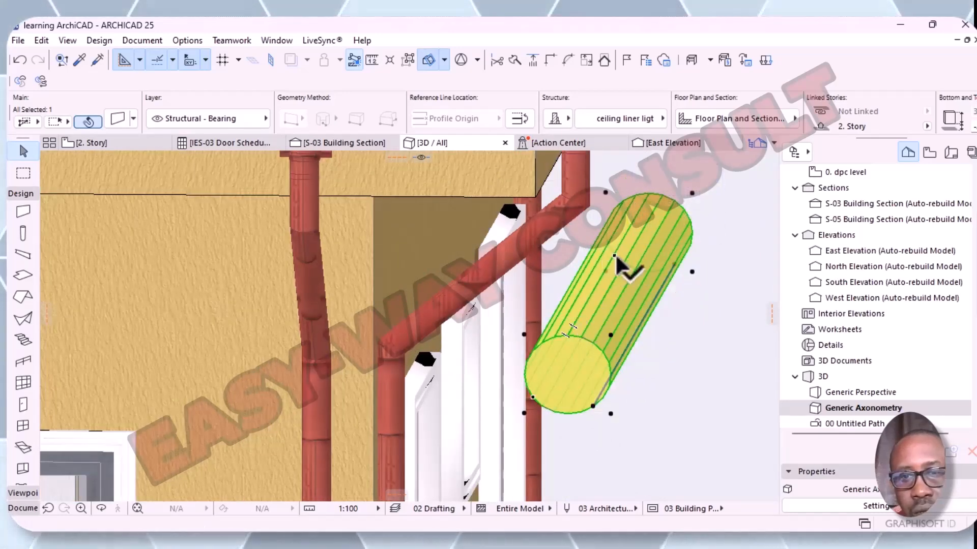
left_click(572, 326)
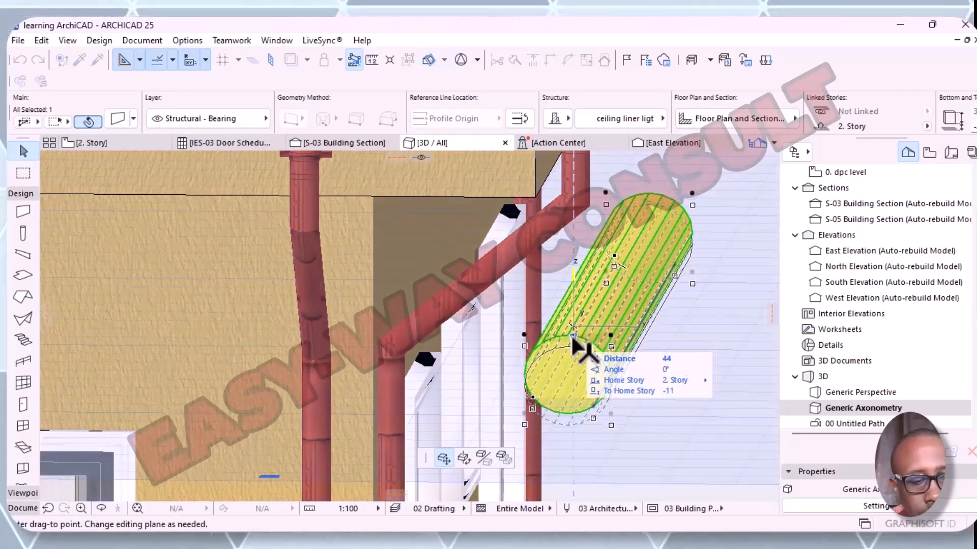
left_click(571, 330)
left_click(732, 361)
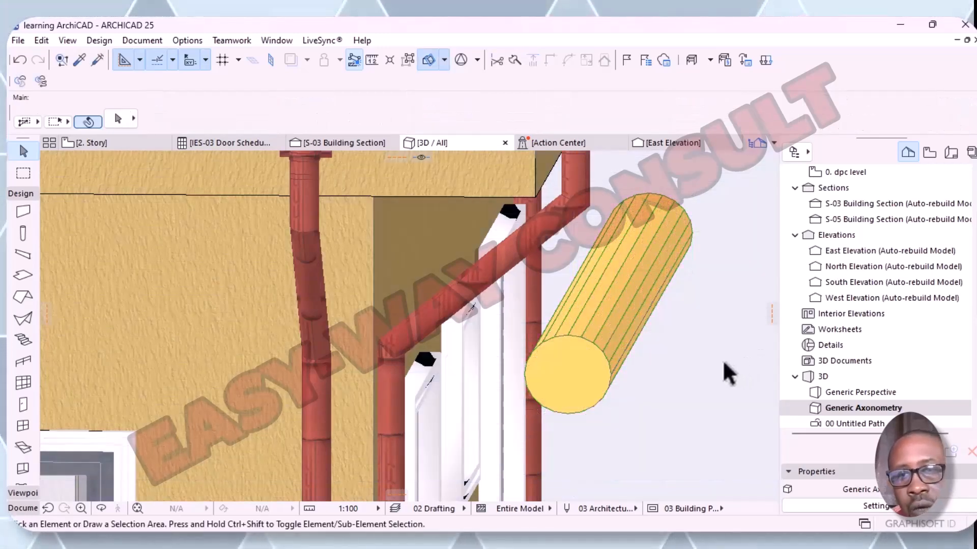
scroll(724, 358, "down", 8)
scroll(712, 399, "down", 2)
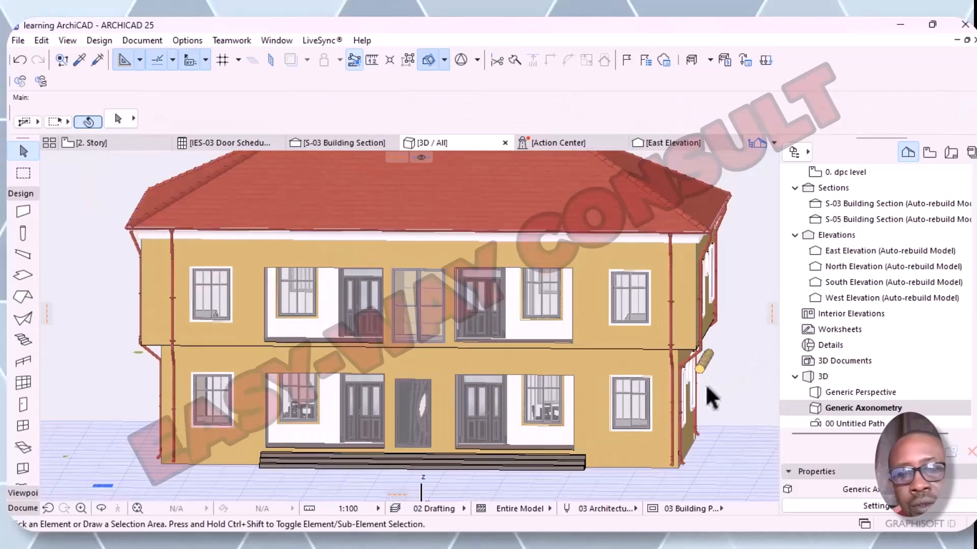
middle_click_drag(703, 381, 748, 403, "shift")
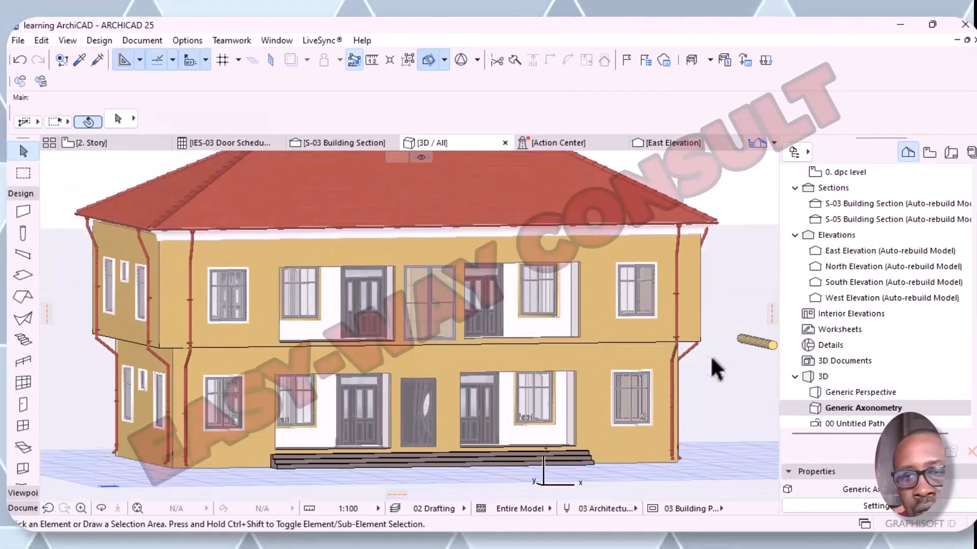
middle_click_drag(706, 355, 524, 355)
scroll(554, 358, "up", 1)
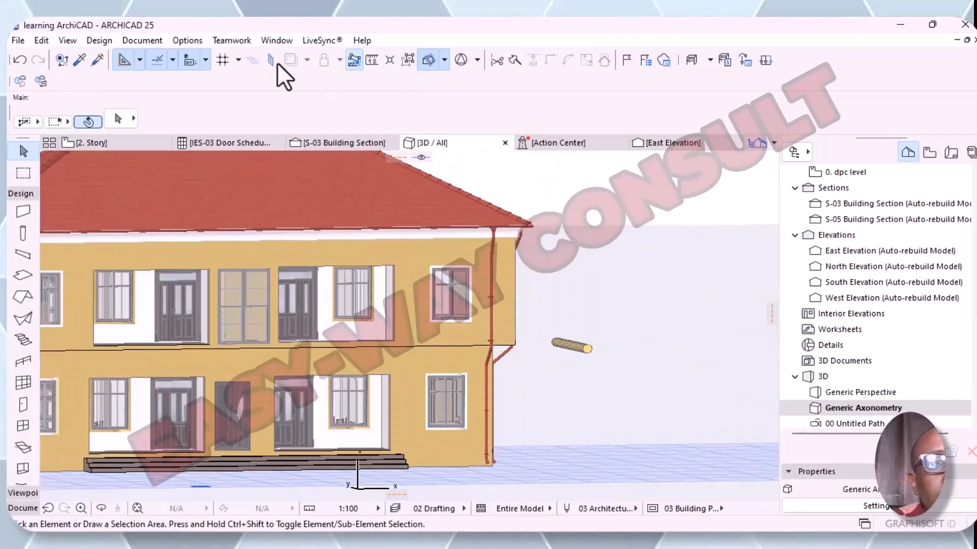
- Choose the ceiling liner ligt profile in the Profile Manager and open it for editing
left_click(188, 42)
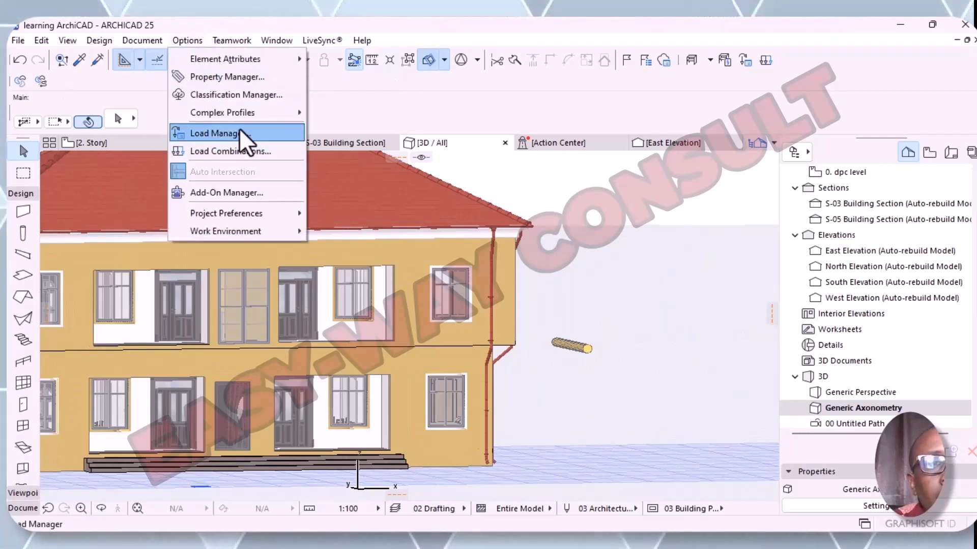
mouse_move(255, 113)
left_click(376, 114)
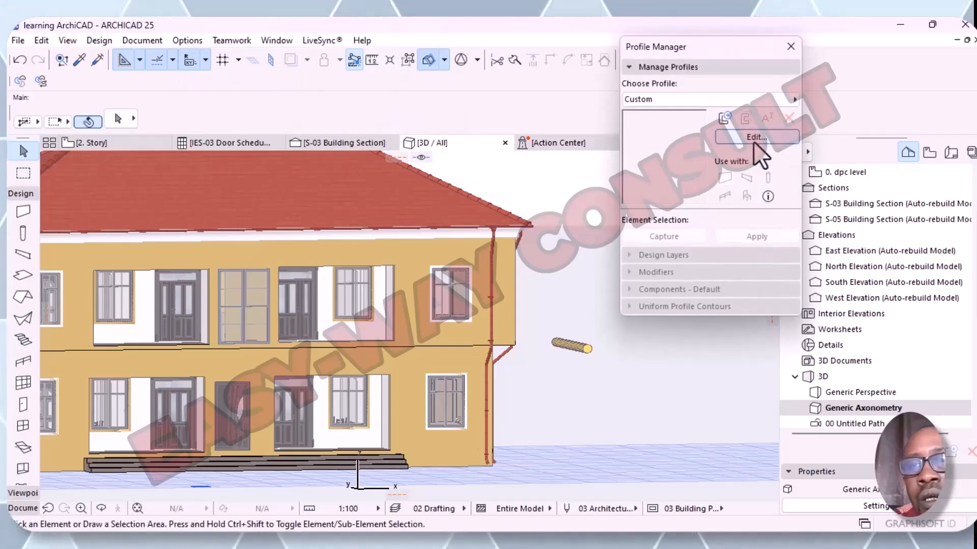
left_click(791, 100)
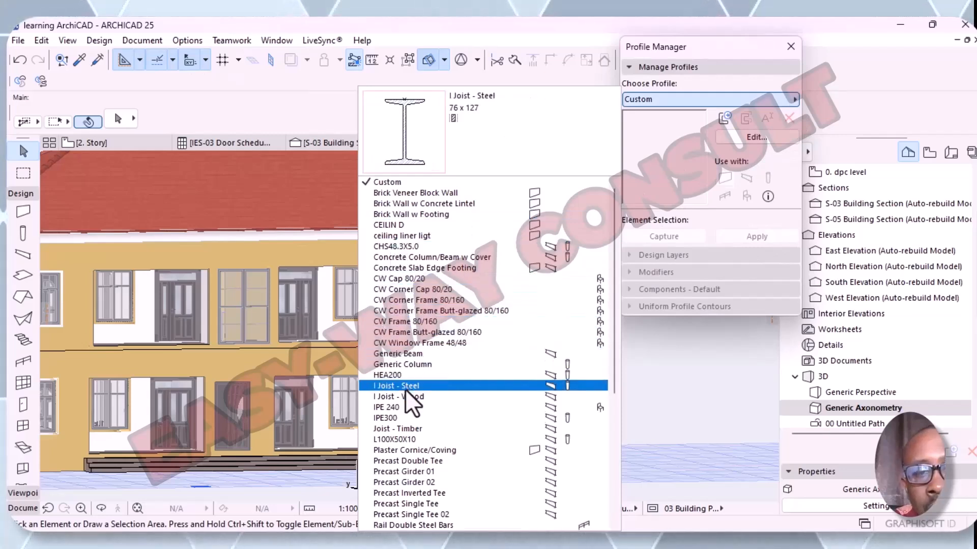
left_click(411, 239)
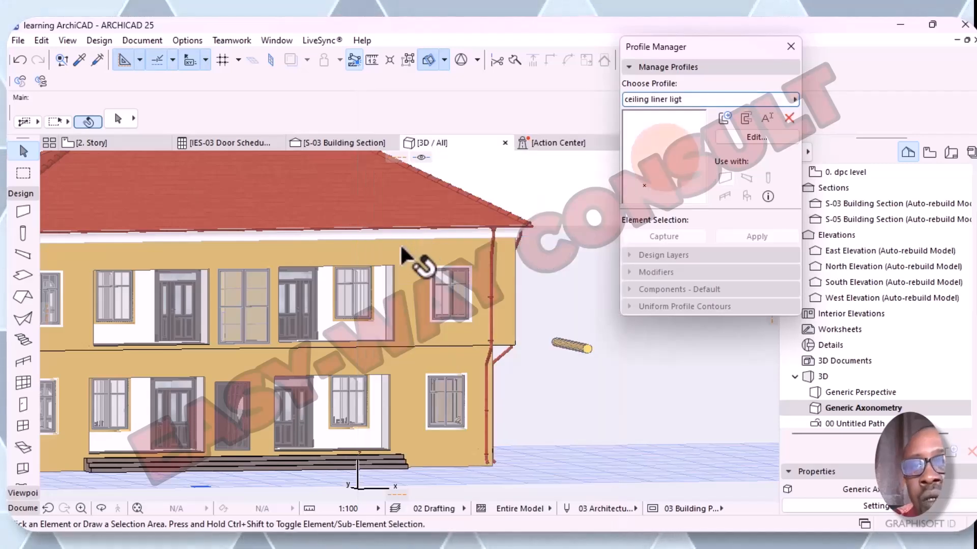
left_click(756, 137)
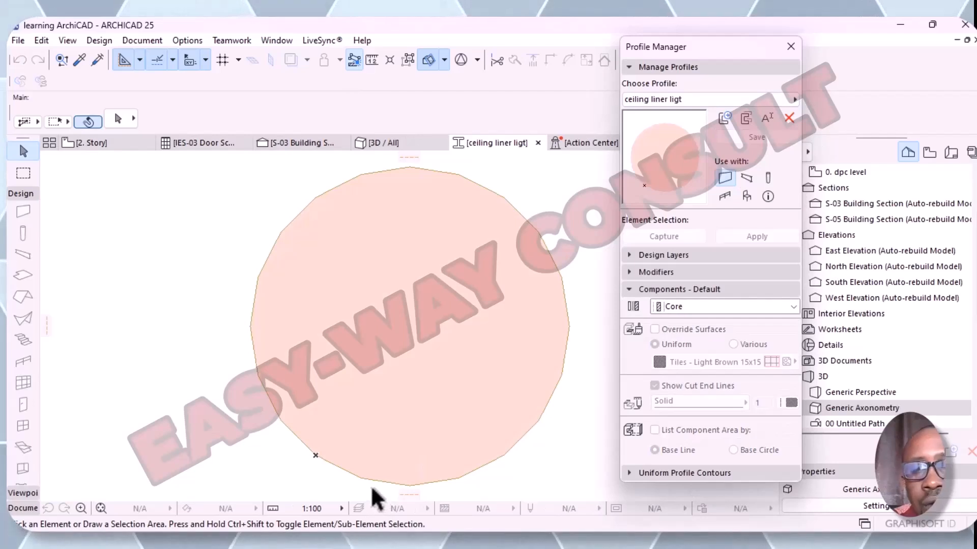
- Offset the profile's circular fill inward to a small concentric circle about one fifth of its diameter, and clear the selection
left_click(331, 466)
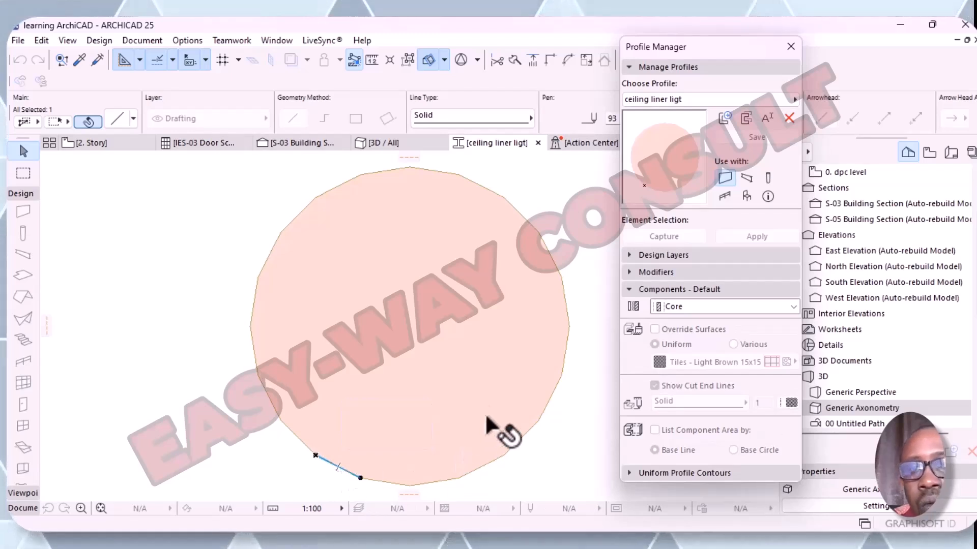
left_click(398, 289)
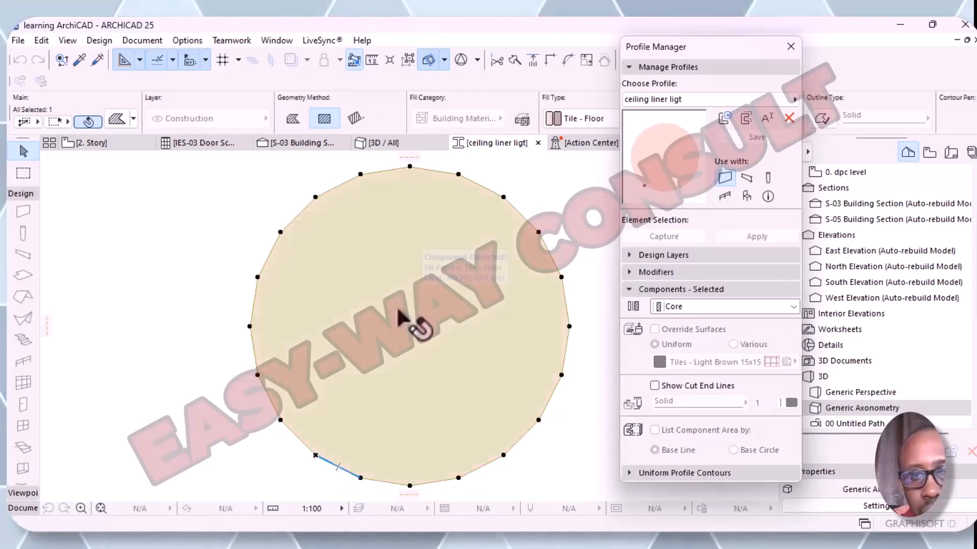
left_click(538, 232)
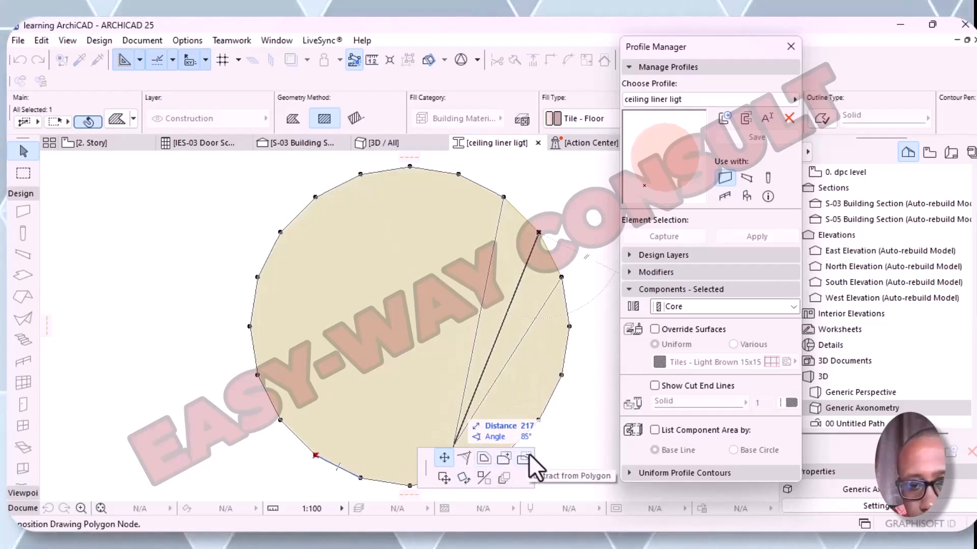
left_click(484, 458)
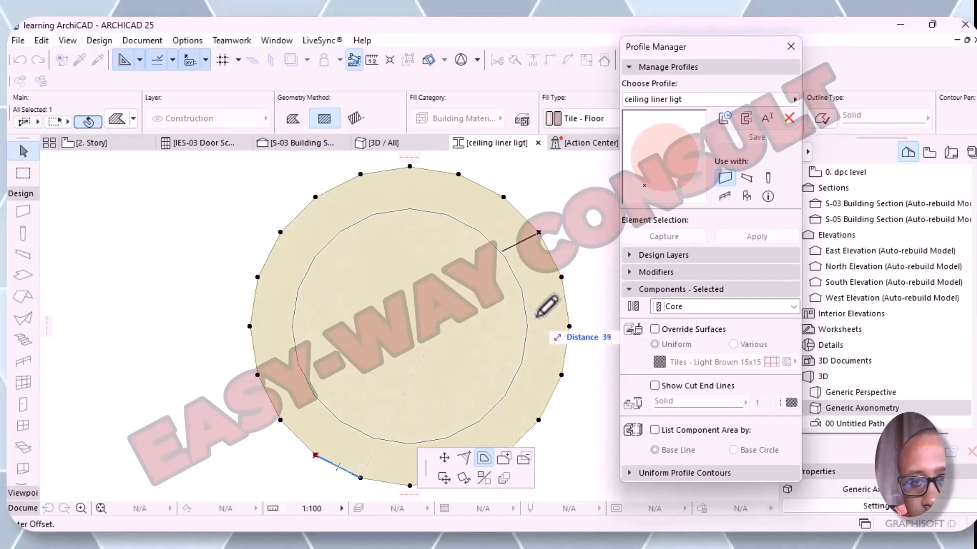
left_click(471, 341)
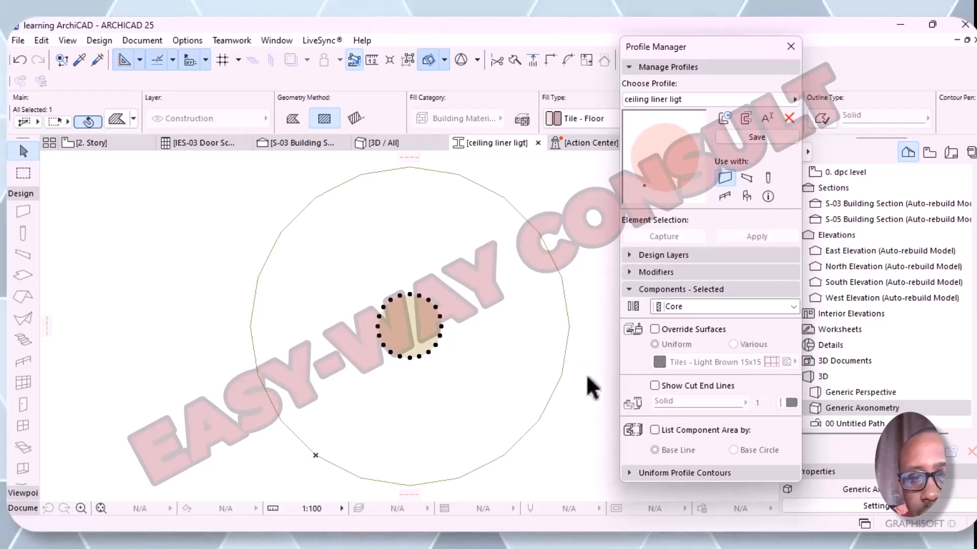
key("Delete")
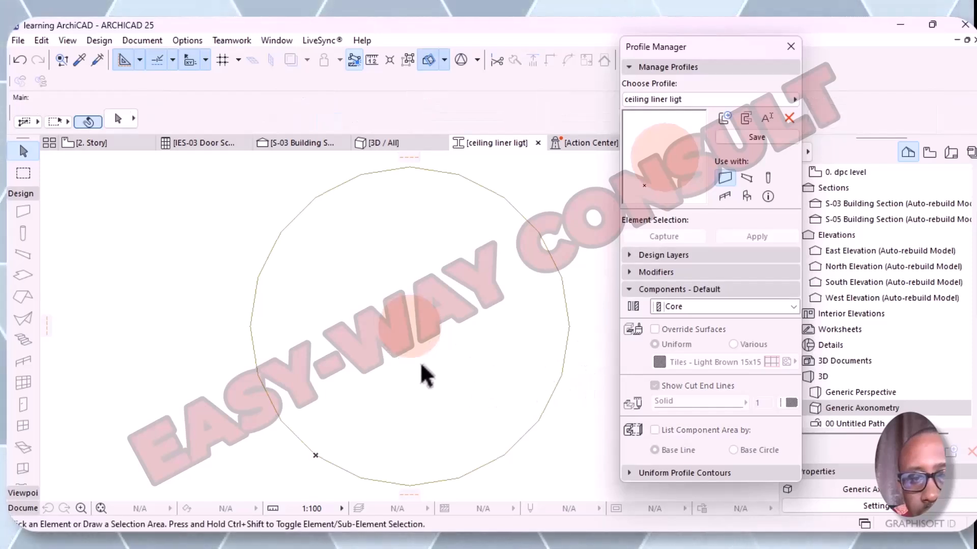
key("ctrl+z")
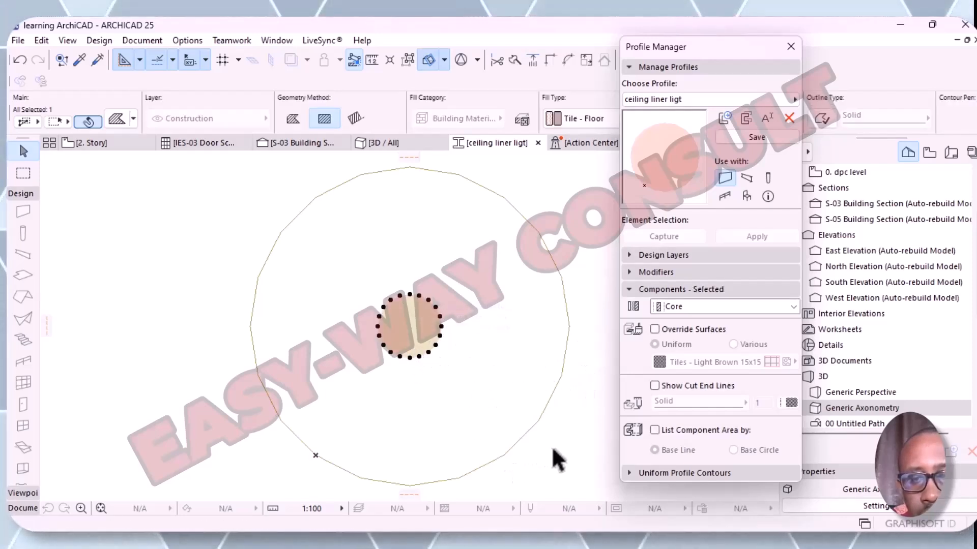
key("Delete")
- Select all the line segments forming the large outer circle around the small fill and delete them
left_click(524, 432)
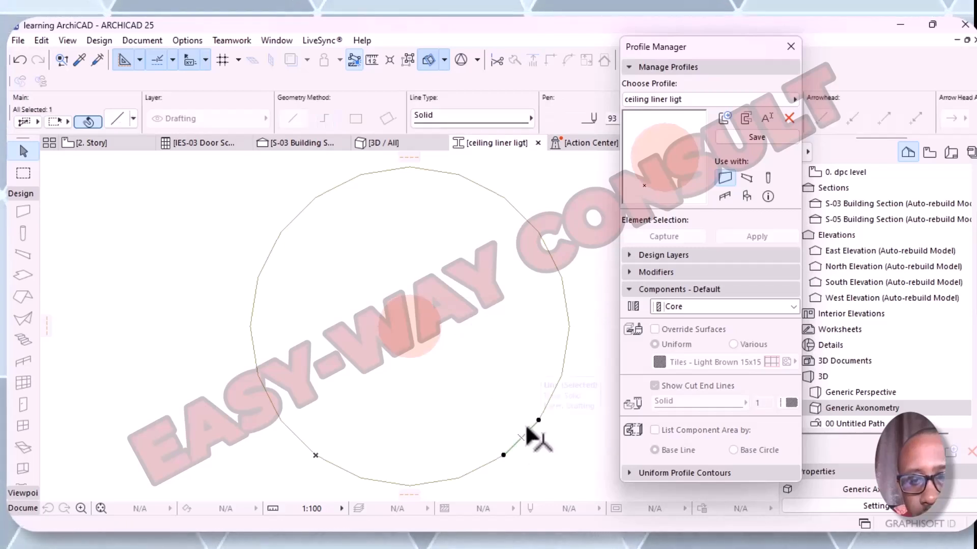
left_click(545, 407)
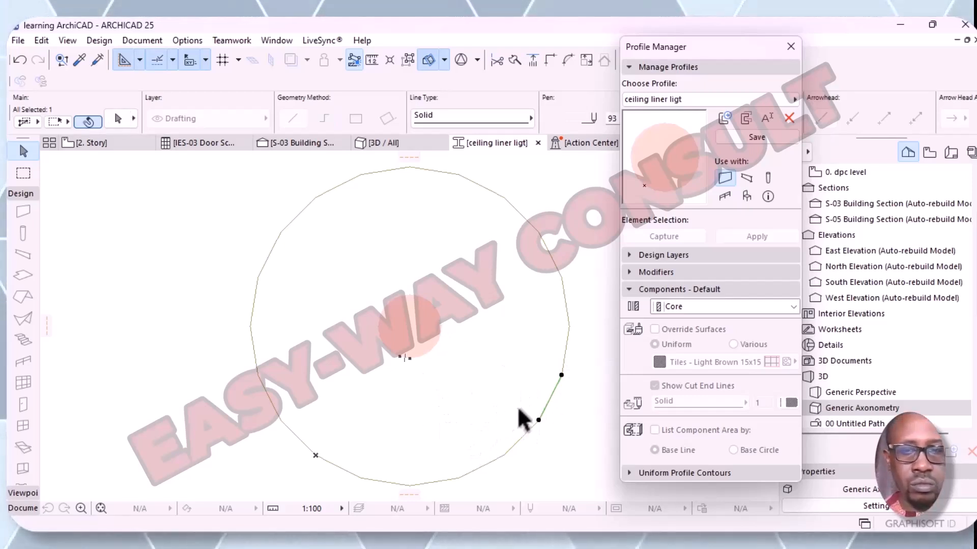
left_click(565, 352, "shift")
left_click(567, 304, "shift")
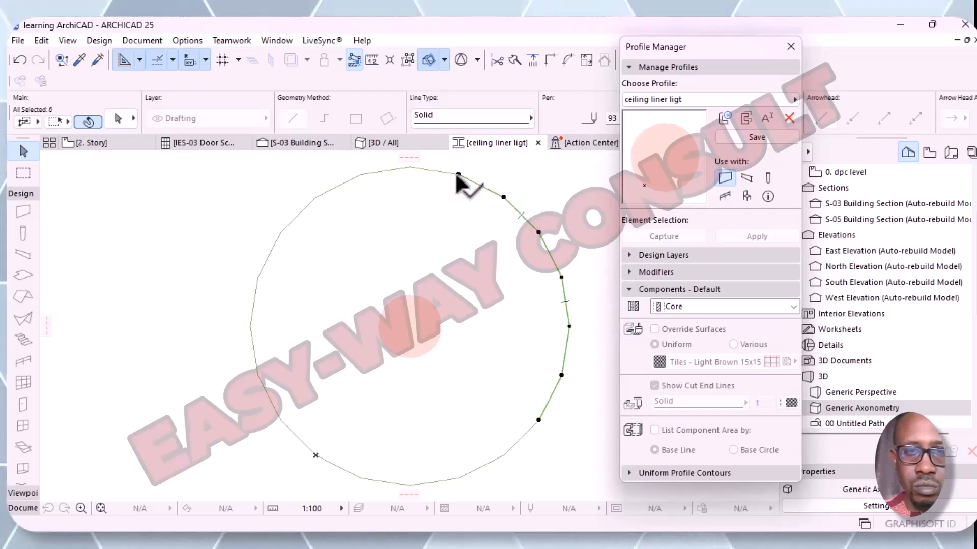
left_click(416, 168, "shift")
left_click(392, 171, "shift")
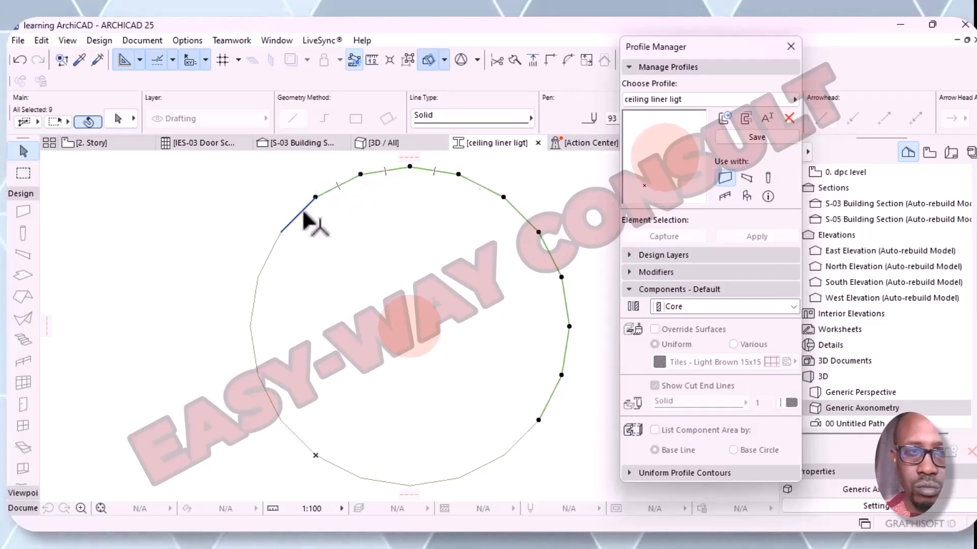
left_click(274, 243, "shift")
left_click(257, 301, "shift")
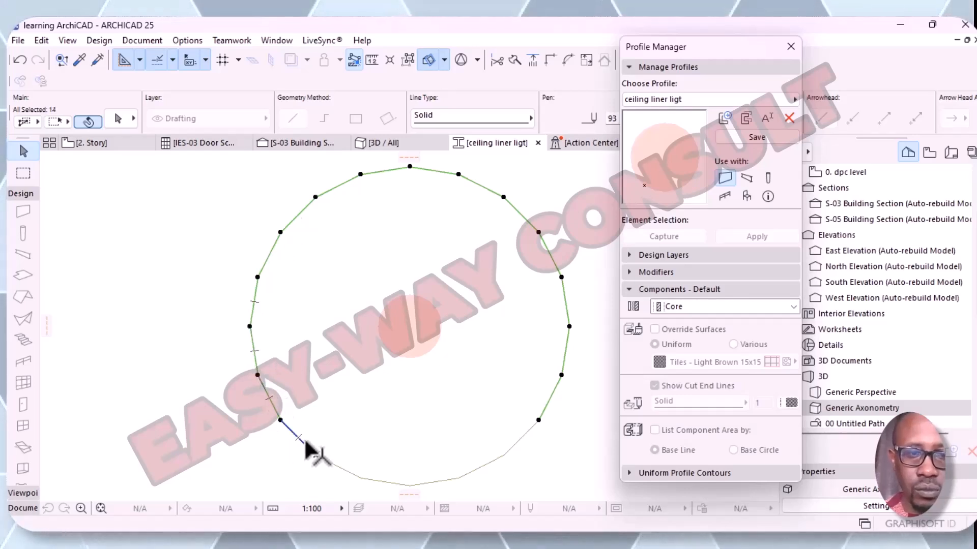
left_click(306, 441, "shift")
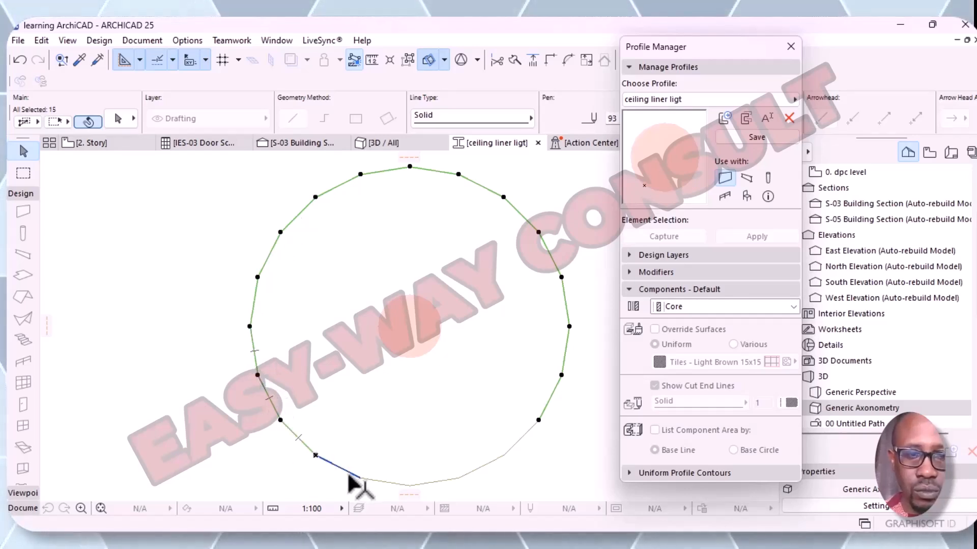
left_click(385, 482, "shift")
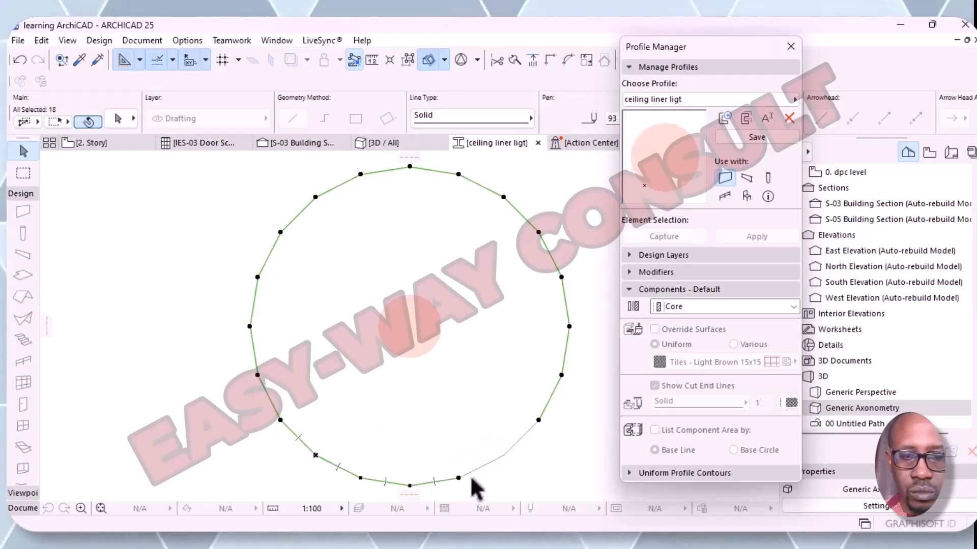
left_click(482, 465, "shift")
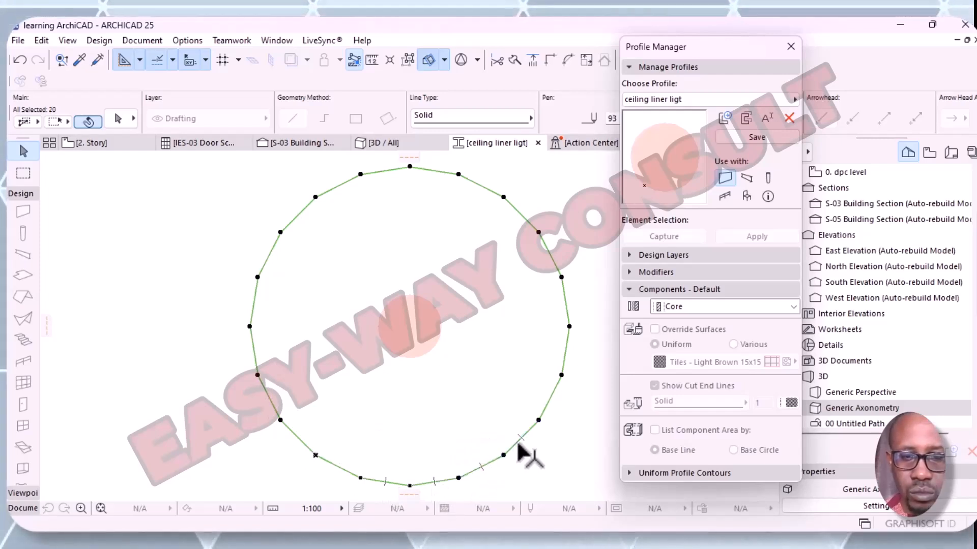
right_click(508, 359)
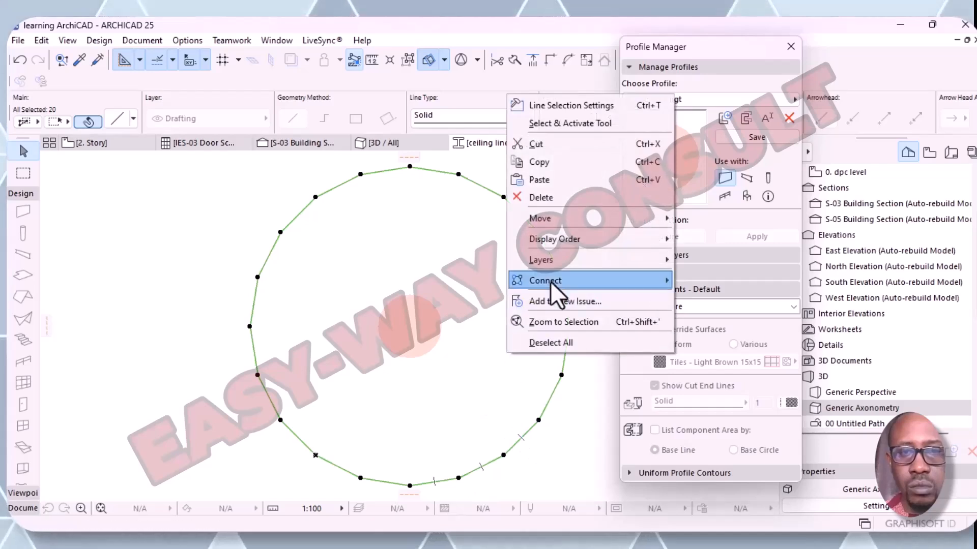
mouse_move(558, 268)
left_click(548, 200)
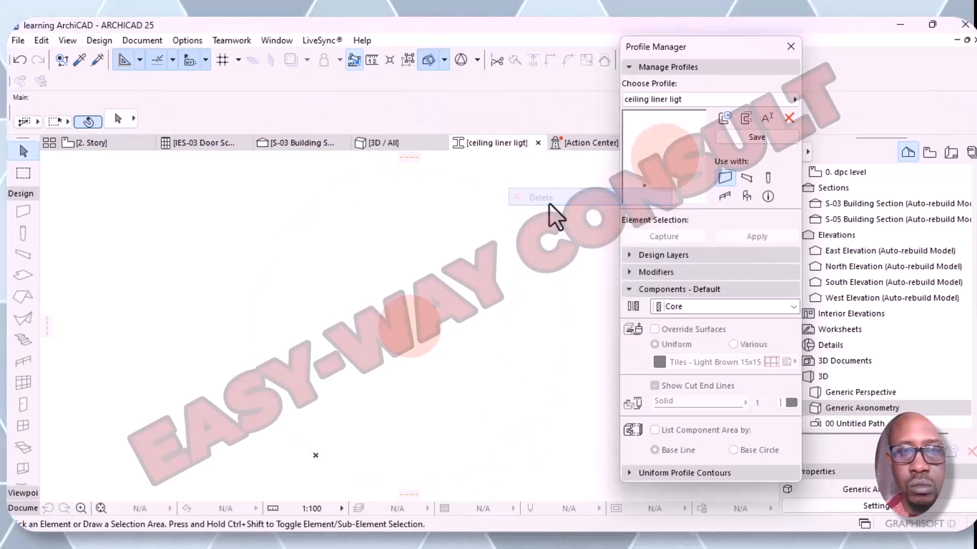
- Move the small circular fill from its lower-left edge node onto the profile origin, then save the profile and close the Profile Manager
left_click(431, 311)
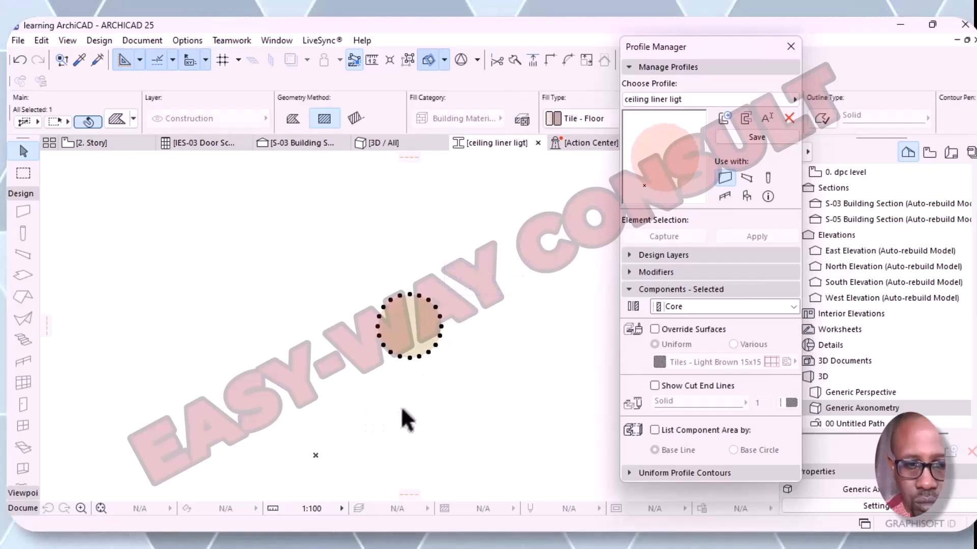
right_click(404, 356)
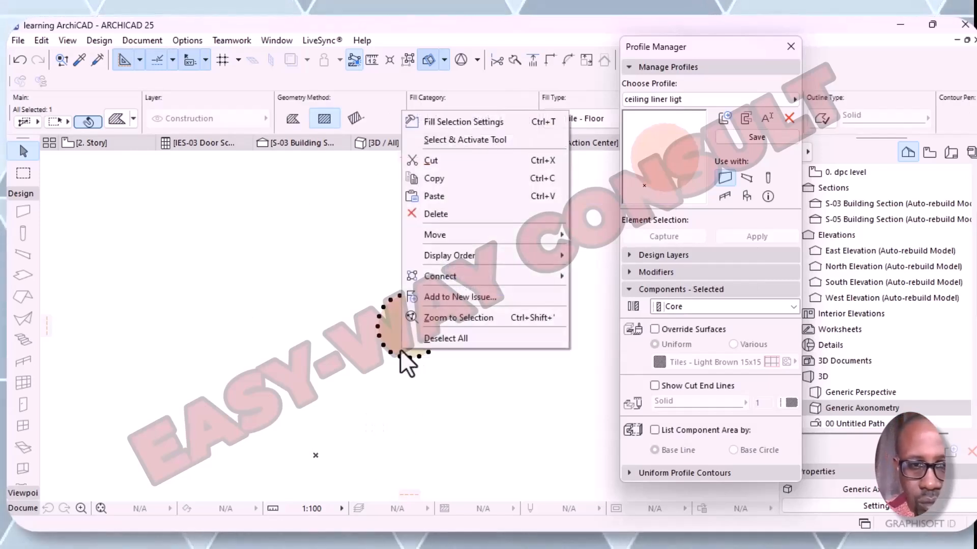
mouse_move(440, 238)
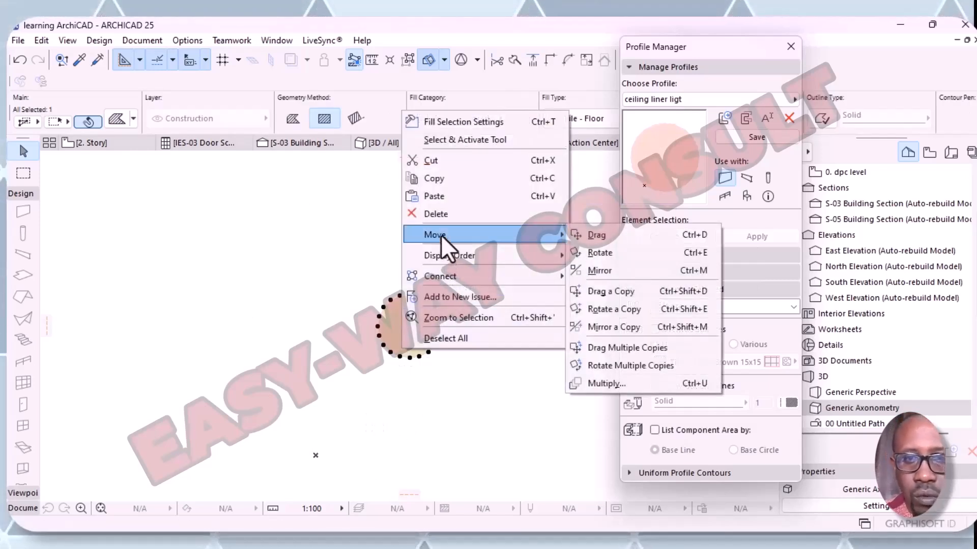
left_click(595, 237)
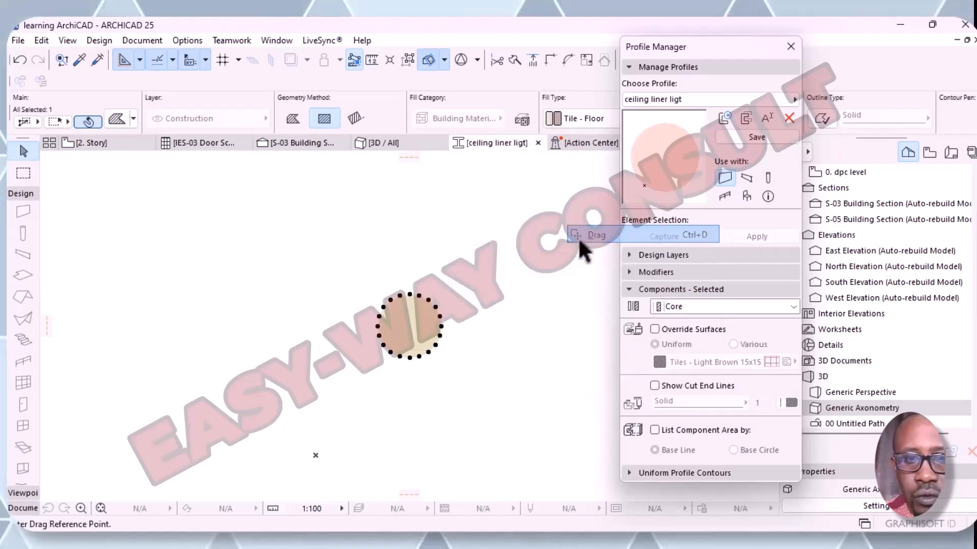
left_click(390, 353)
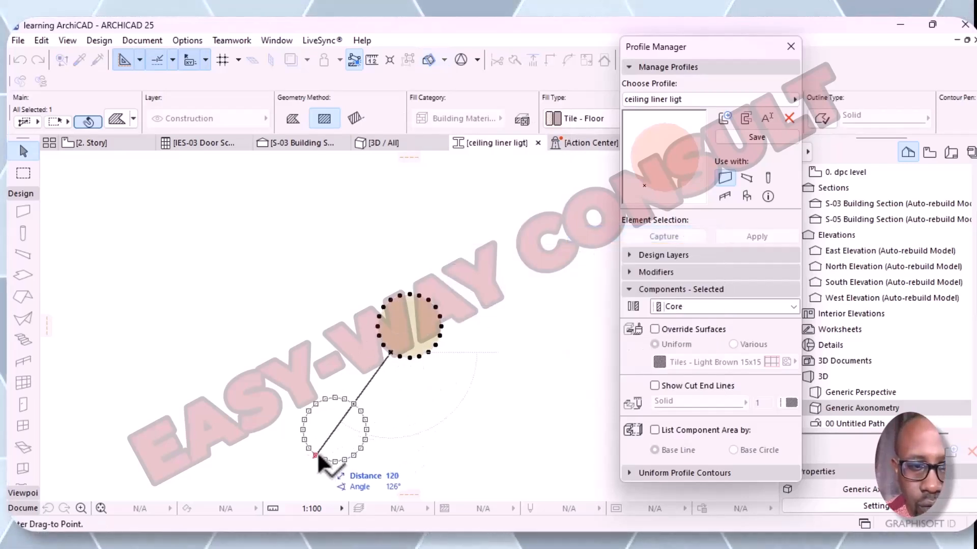
left_click(316, 451)
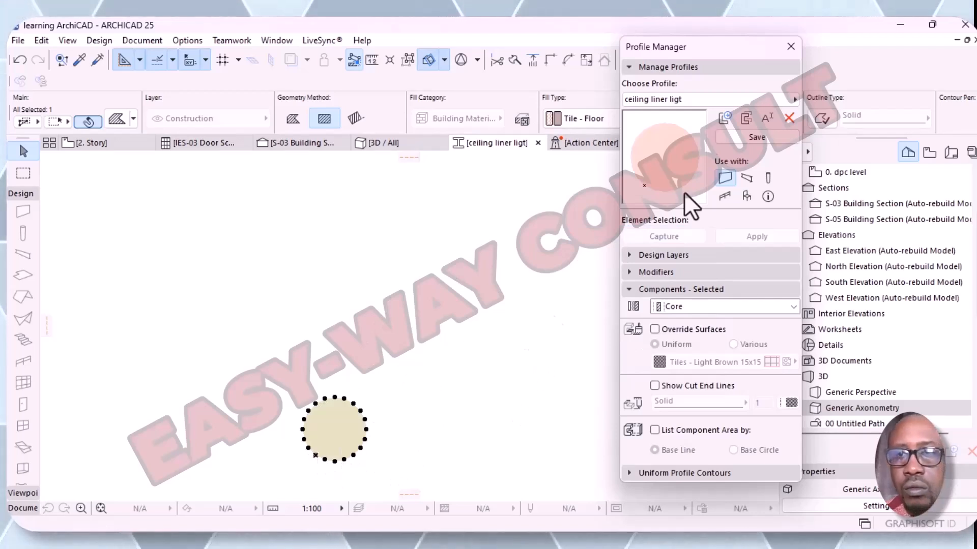
left_click(754, 139)
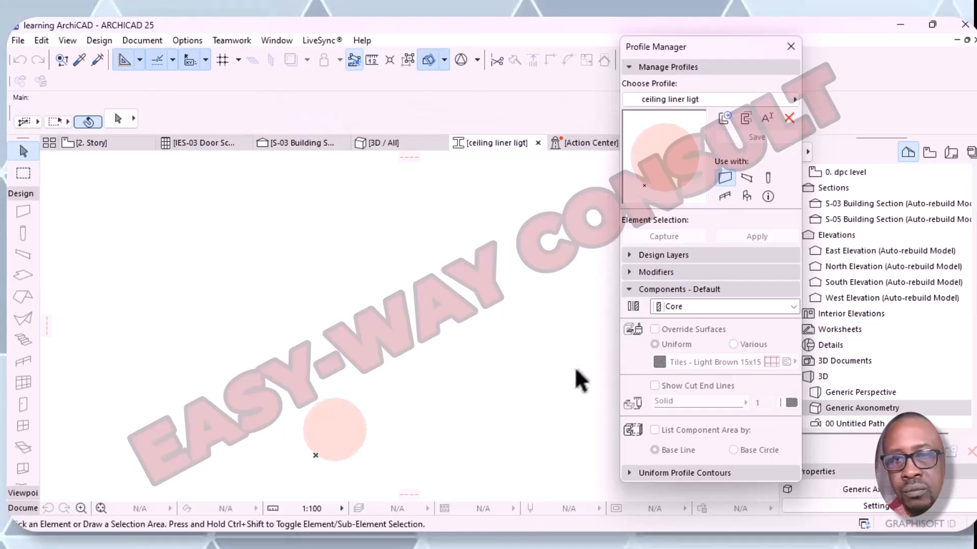
left_click(791, 49)
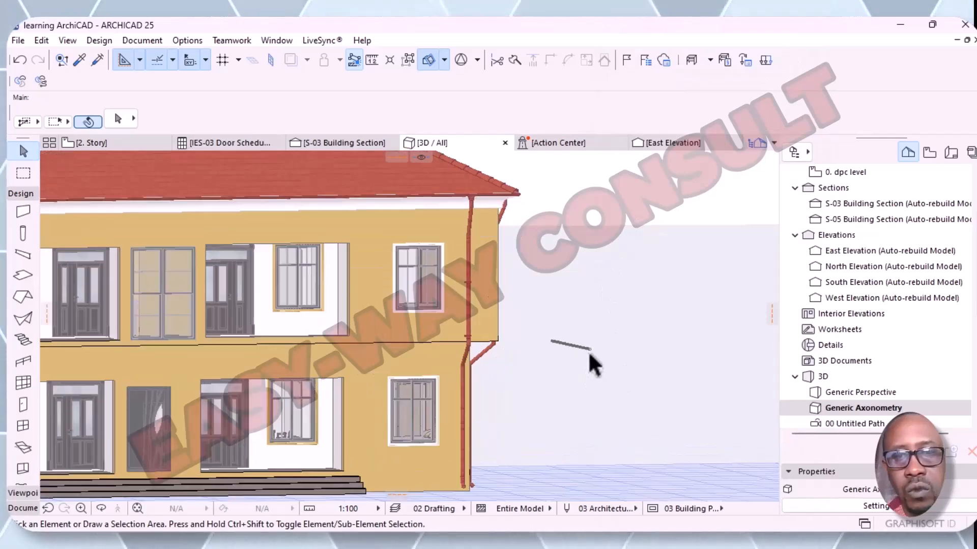
- Open the selection settings of the gold liner light wall in 3D and set its cut fill foreground pen to 75
scroll(592, 367, "up", 6)
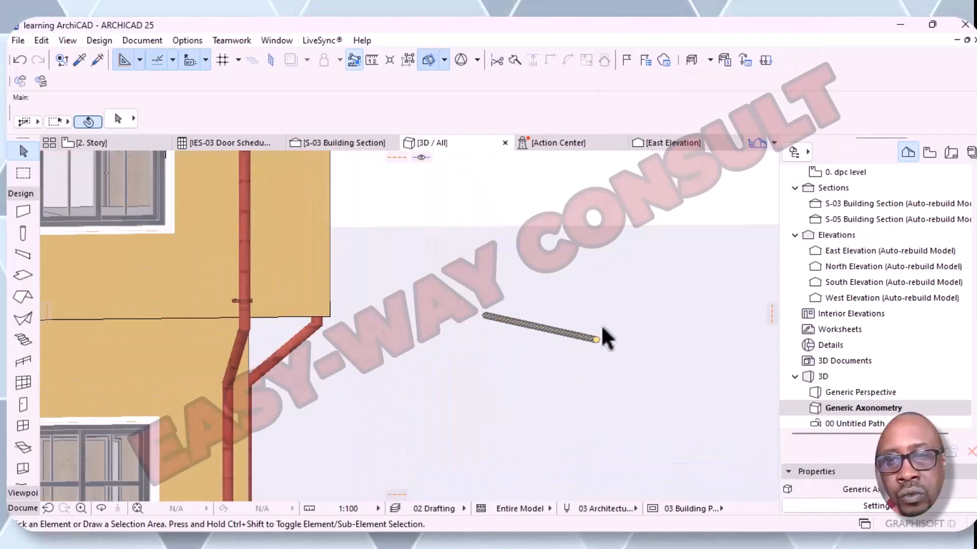
scroll(605, 340, "up", 4)
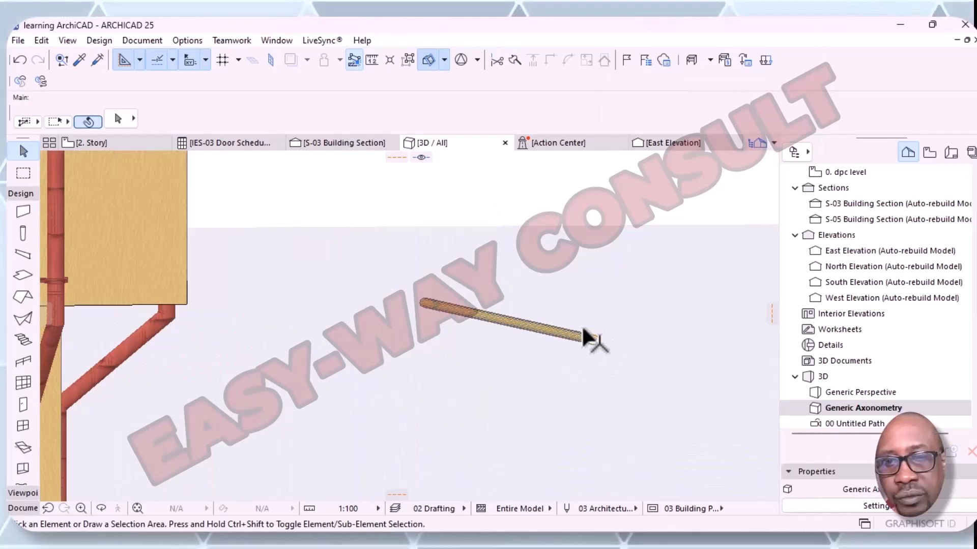
scroll(584, 334, "up", 5)
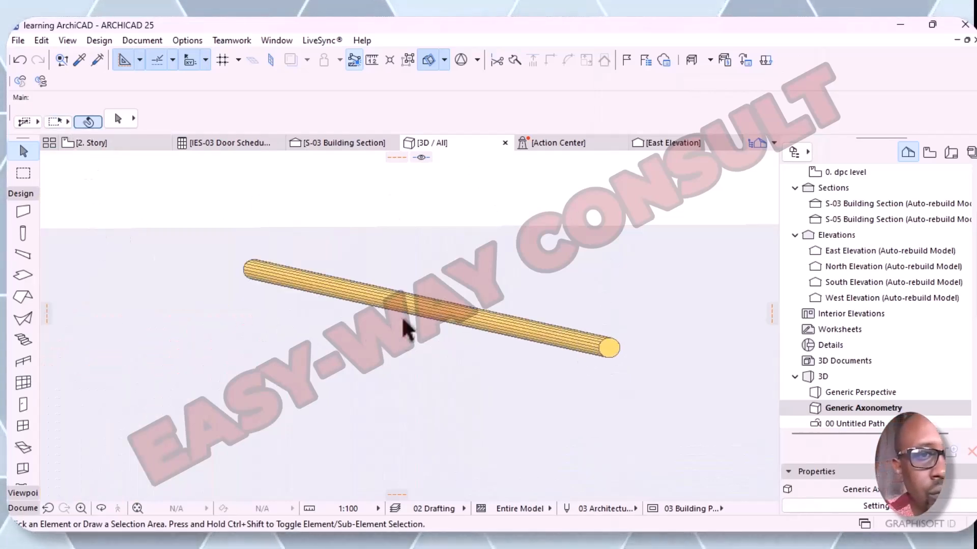
left_click(414, 321)
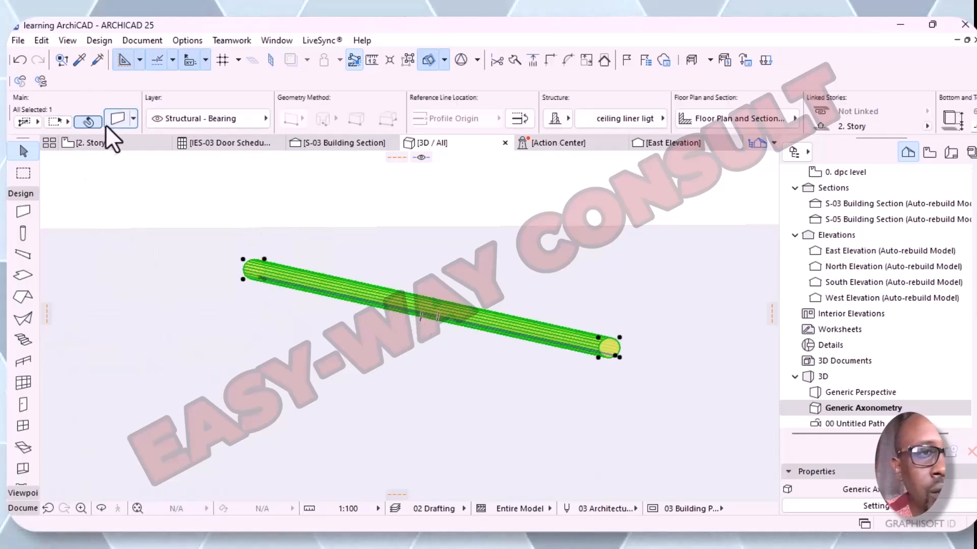
left_click(118, 121)
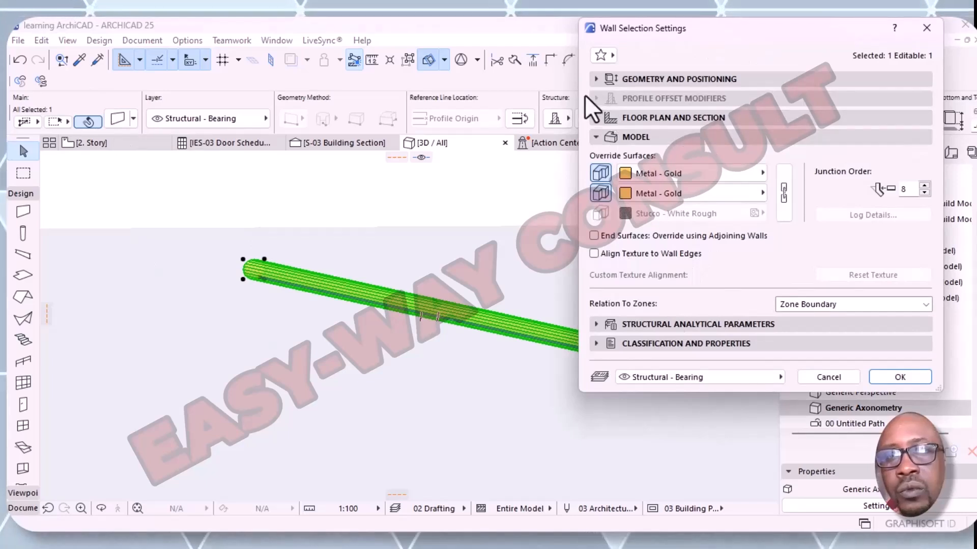
left_click(597, 76)
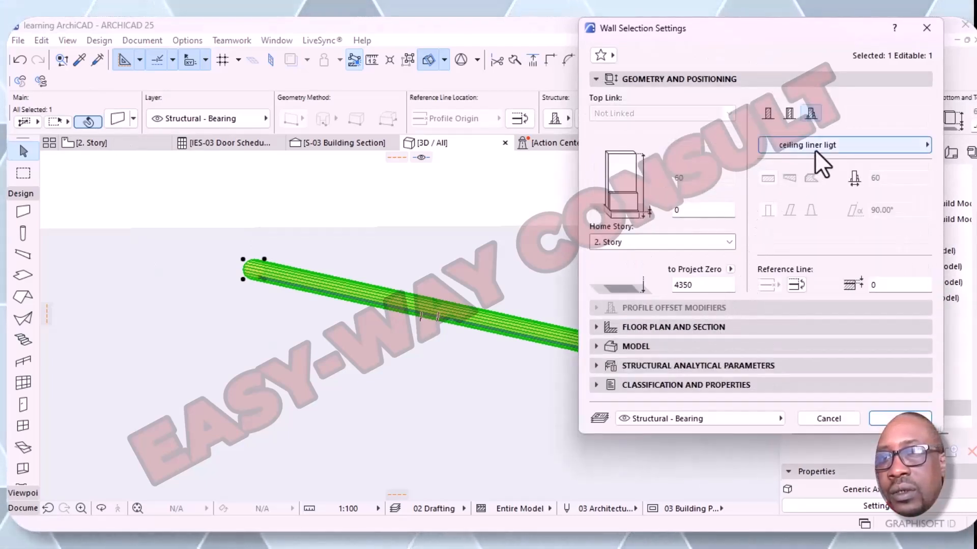
left_click(591, 332)
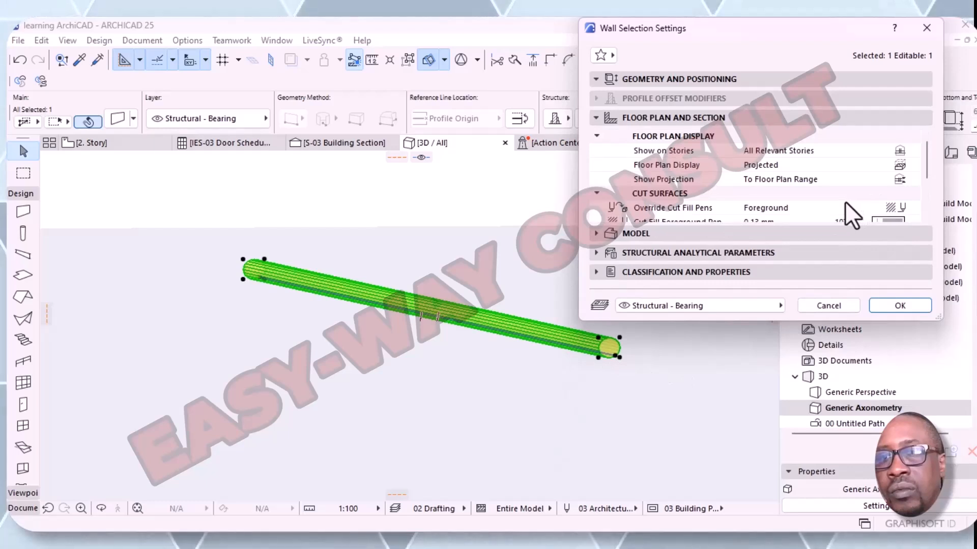
scroll(681, 191, "down", 3)
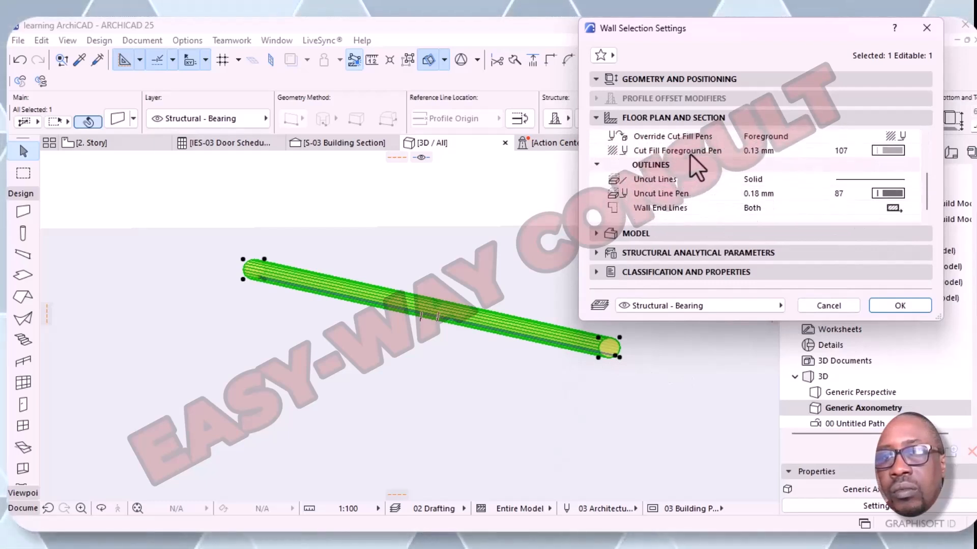
left_click(888, 150)
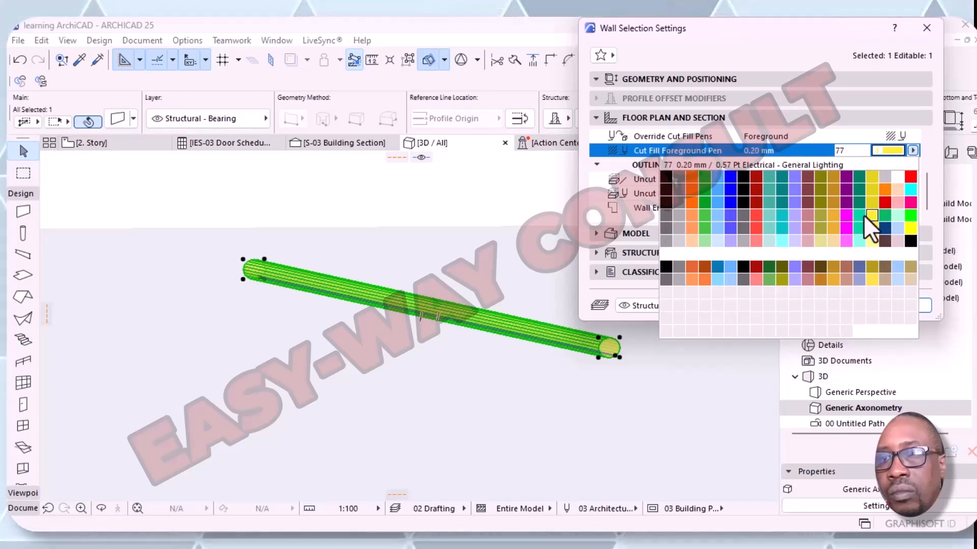
left_click(837, 219)
- Set the liner light wall's uncut line pen to yellow pen 57, apply the settings and clear the selection
scroll(771, 150, "up", 3)
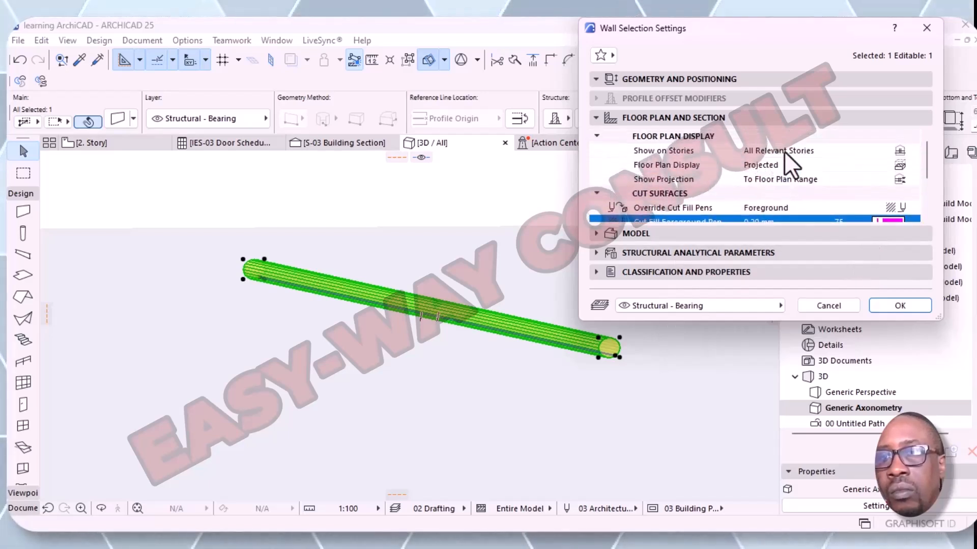
scroll(784, 151, "down", 1)
scroll(784, 152, "up", 2)
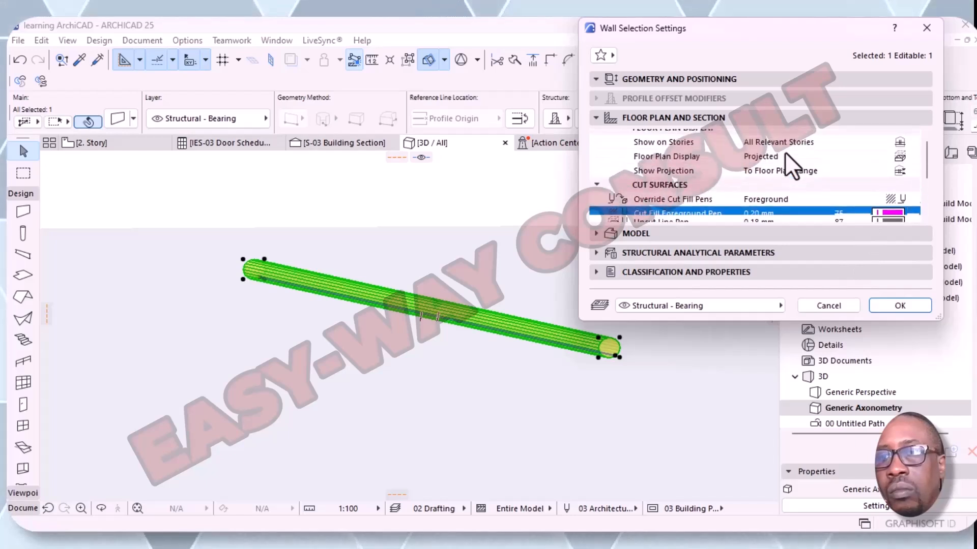
scroll(784, 152, "down", 4)
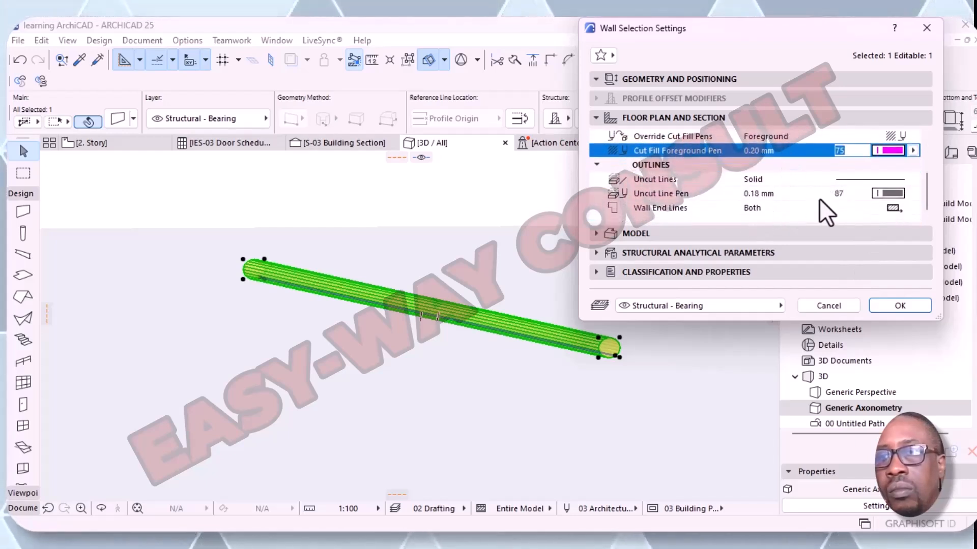
left_click(891, 193)
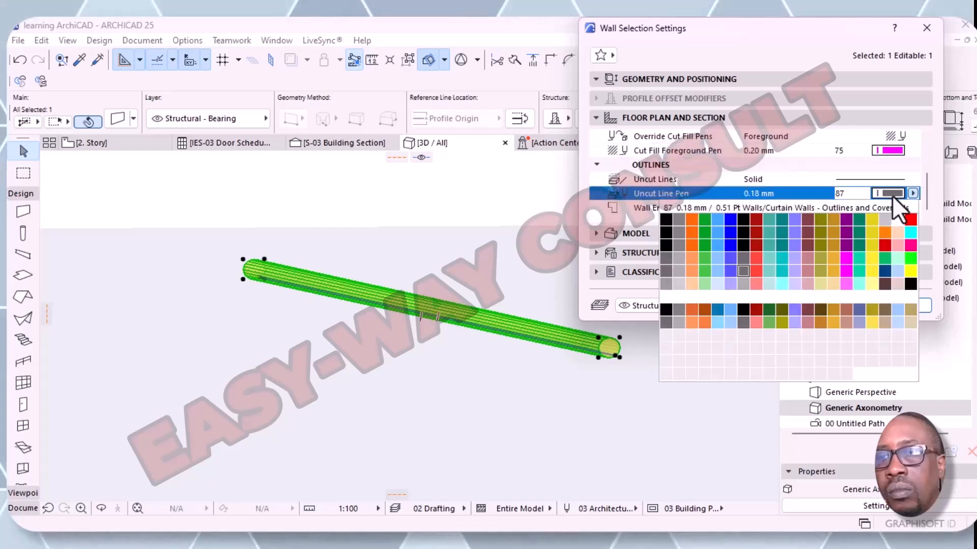
left_click(872, 250)
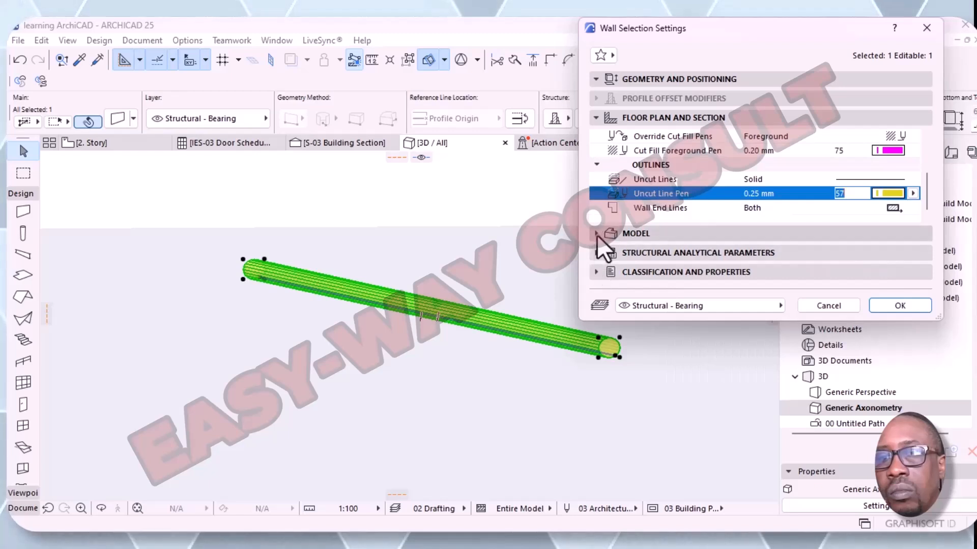
left_click(595, 79)
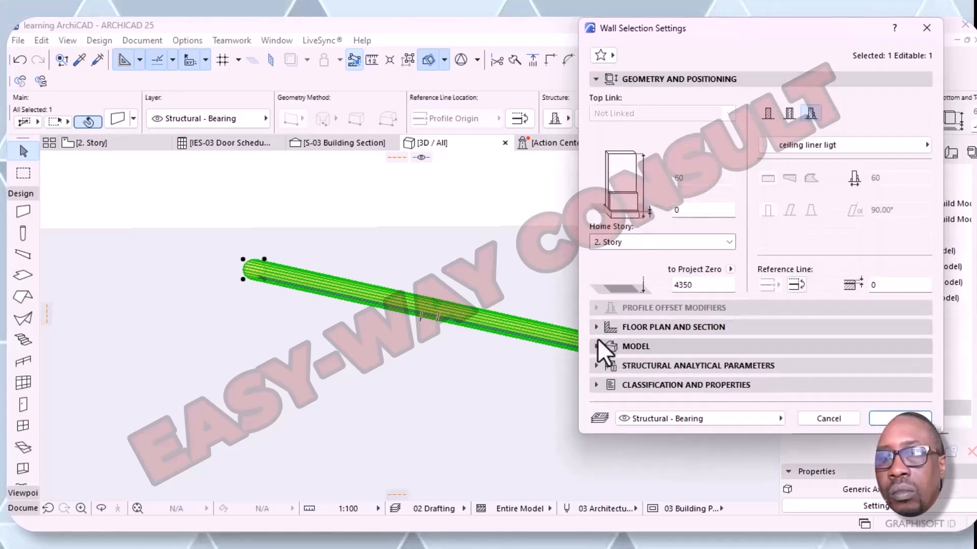
left_click(598, 330)
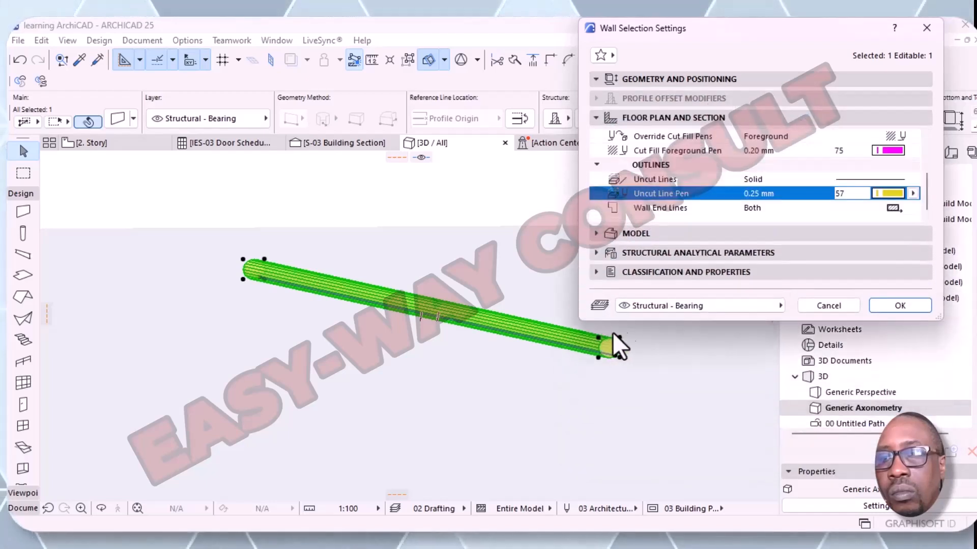
scroll(814, 198, "up", 4)
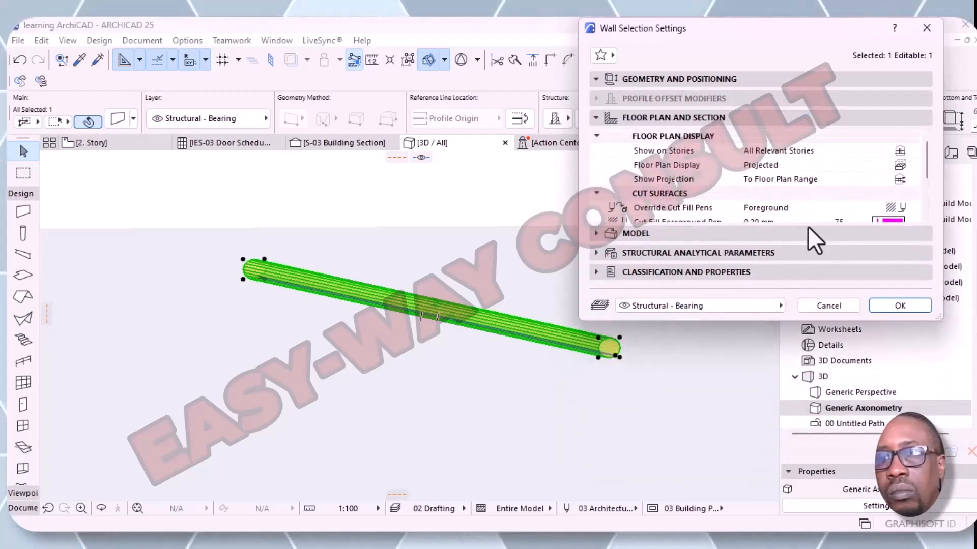
left_click(891, 308)
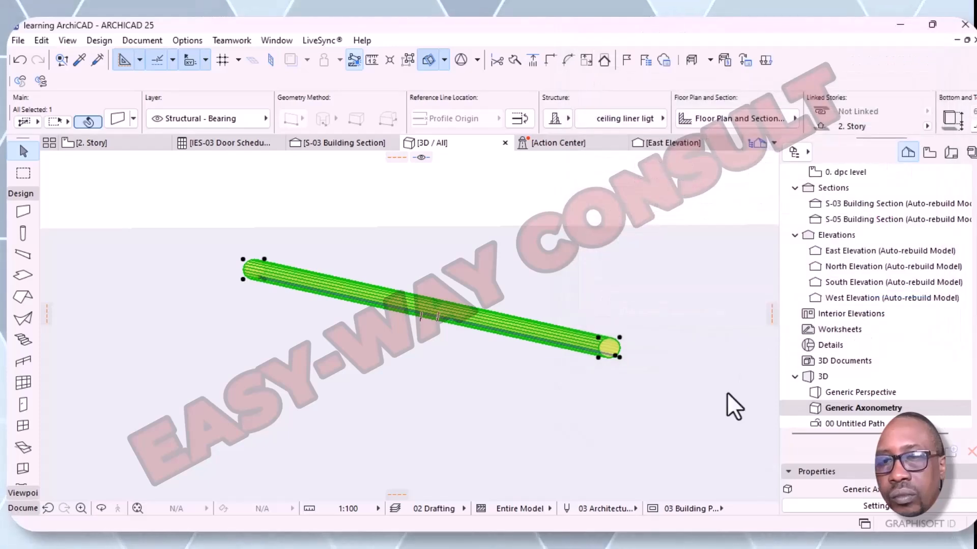
left_click(721, 382)
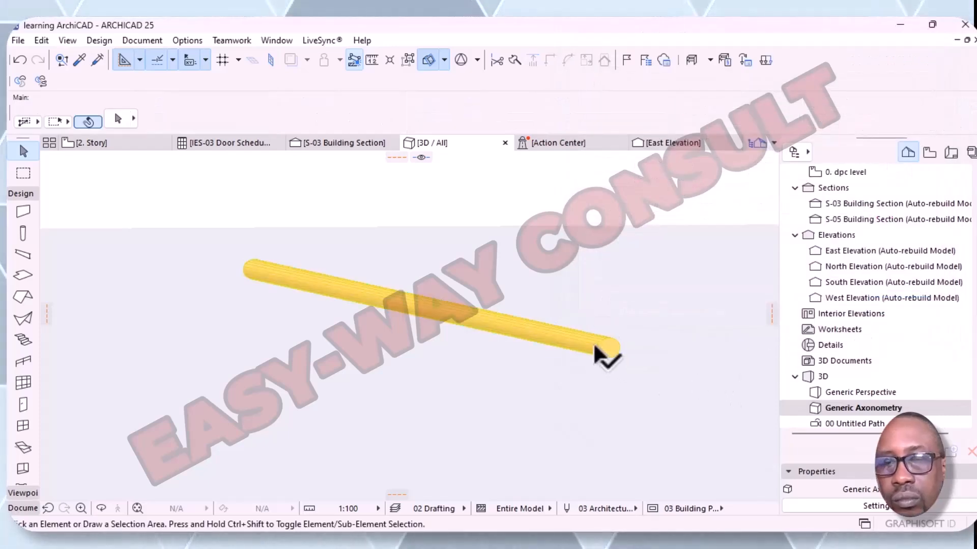
- Open the gold liner light wall's selection settings in 3D and review its outline pens and model surface overrides
scroll(593, 341, "down", 5)
scroll(600, 347, "up", 3)
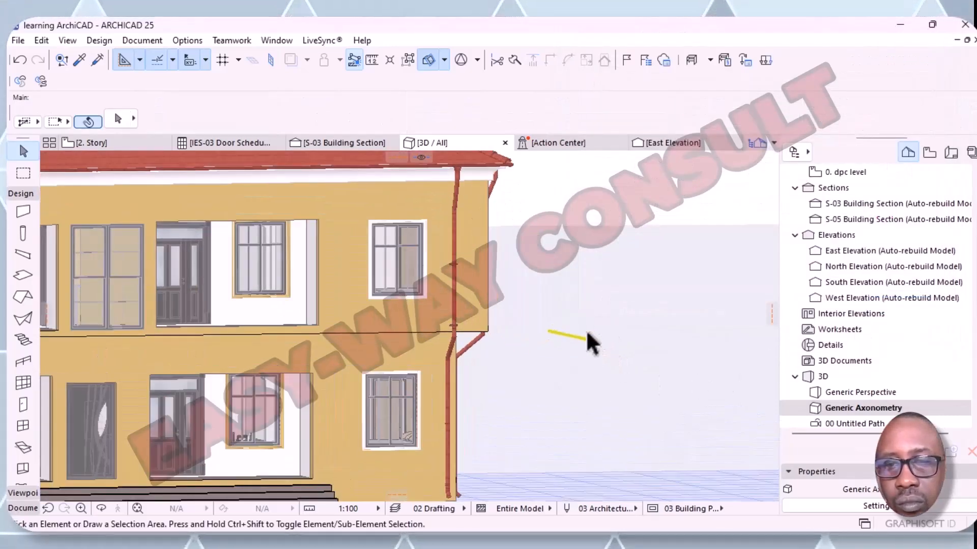
scroll(590, 337, "up", 5)
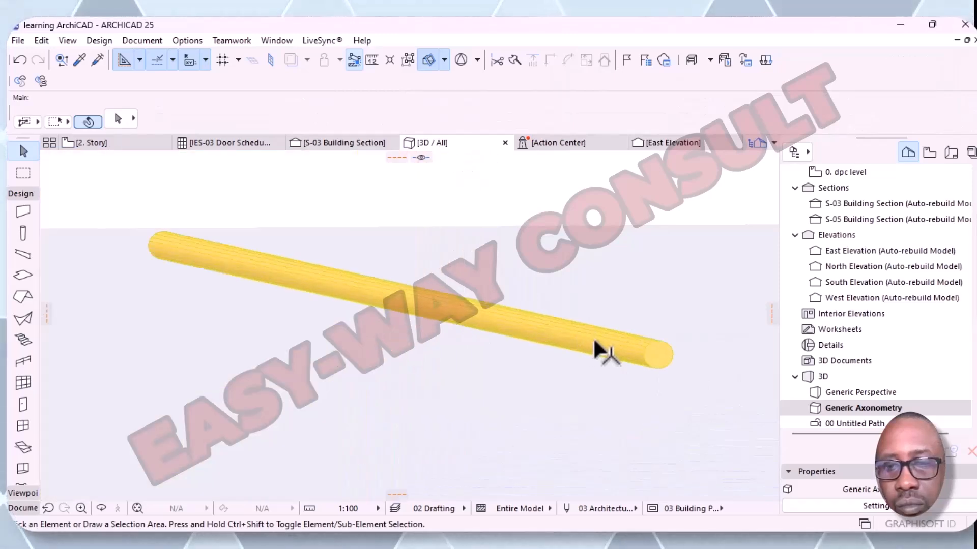
scroll(600, 351, "up", 6)
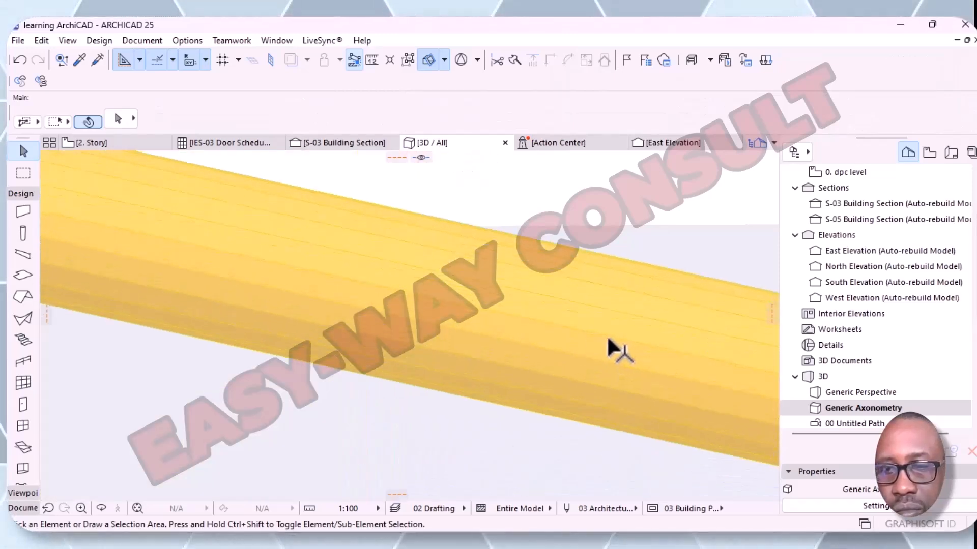
left_click(584, 343)
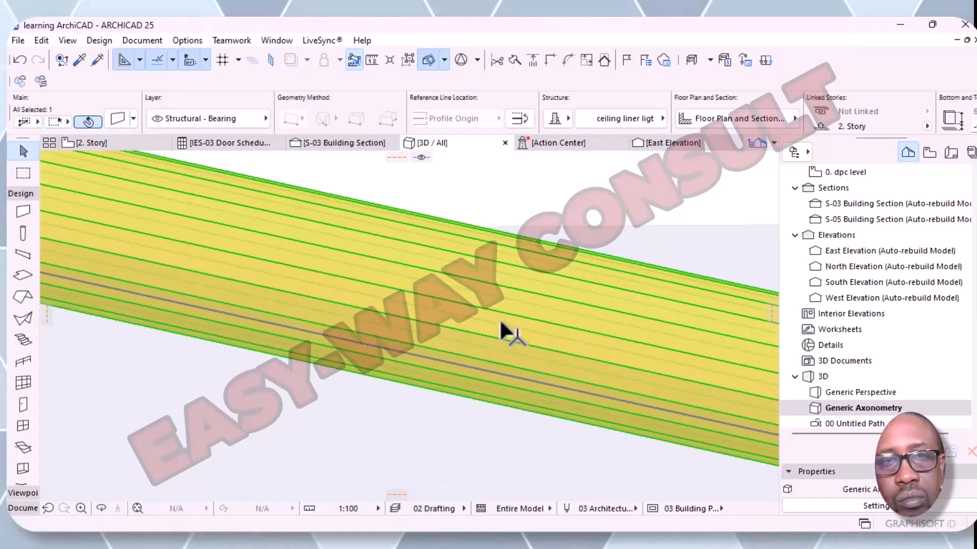
left_click(115, 122)
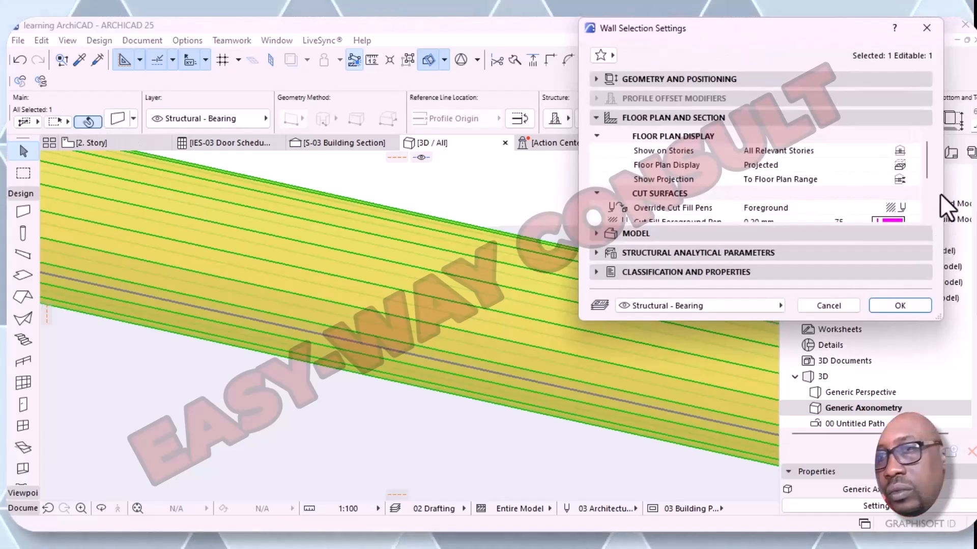
left_click_drag(926, 154, 938, 208)
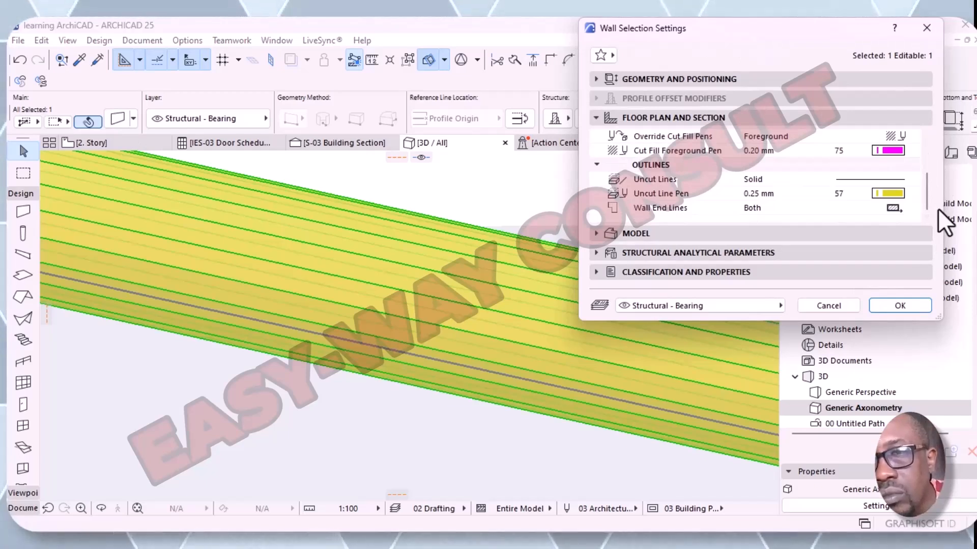
left_click(597, 236)
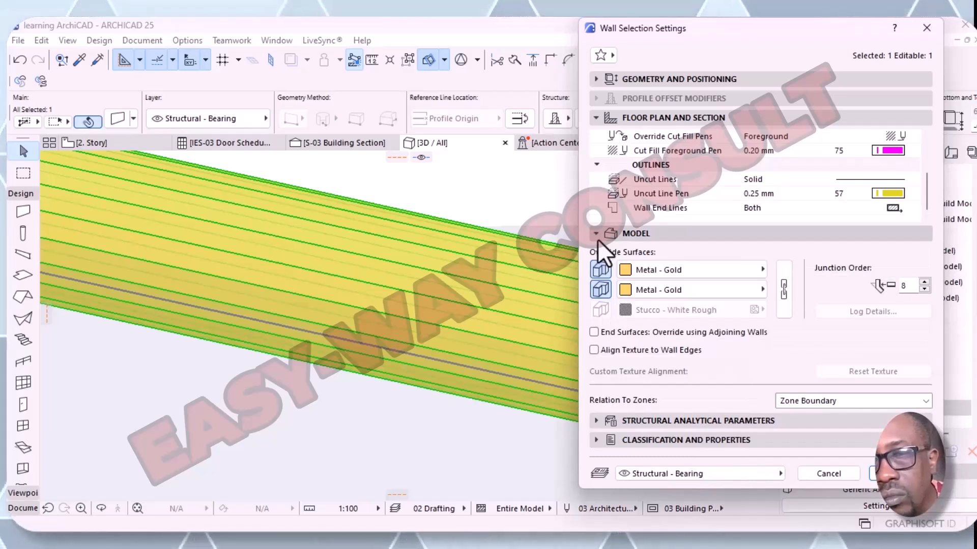
left_click(598, 238)
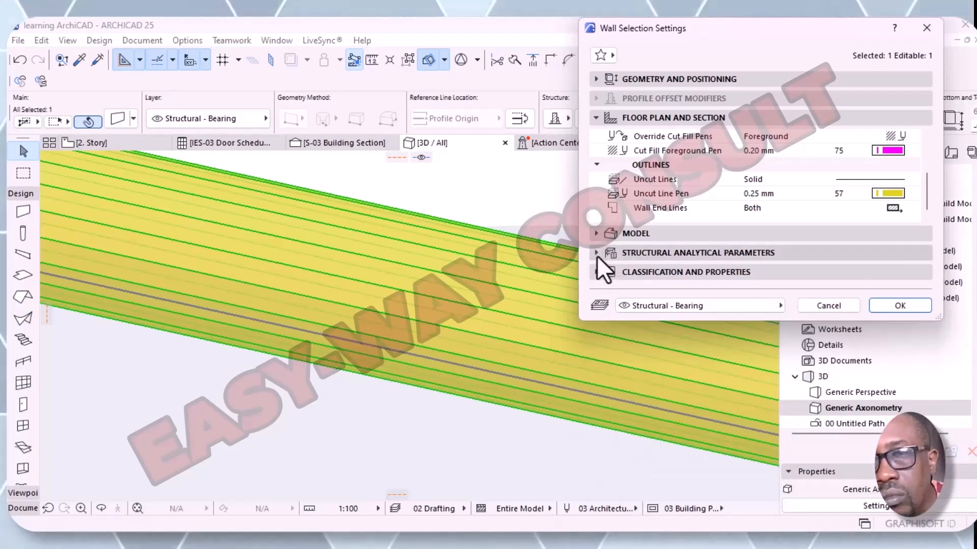
- Check the liner light wall's end line options and its classification and properties, then close the wall settings
left_click(746, 207)
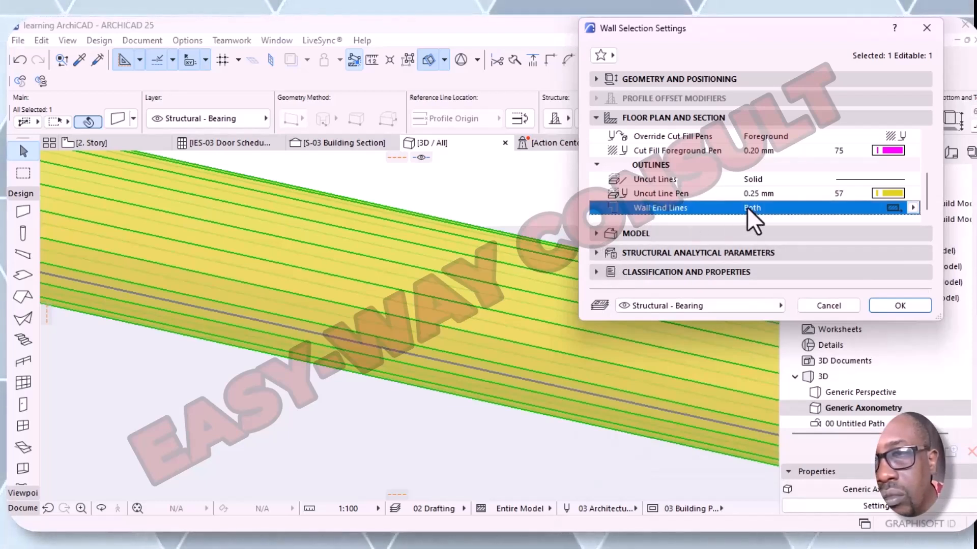
left_click(913, 208)
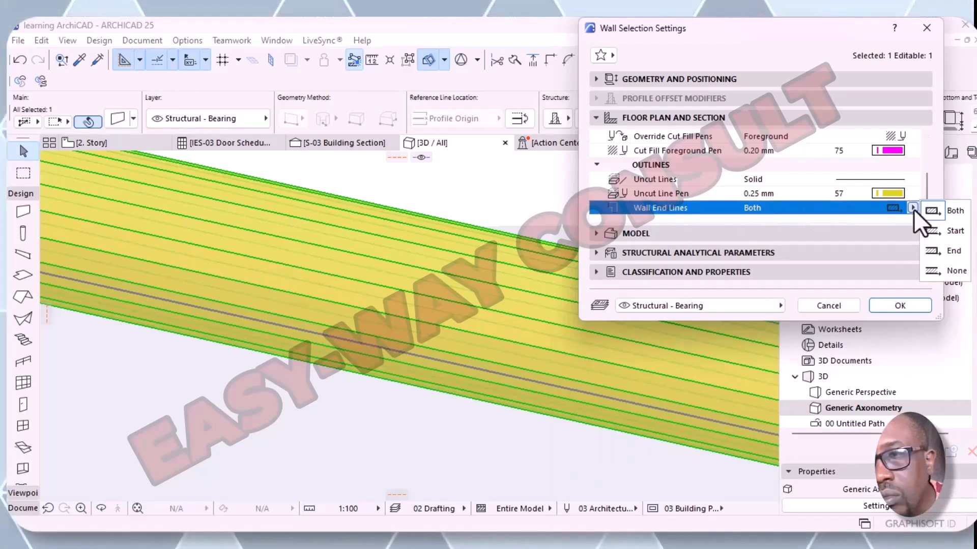
left_click(914, 209)
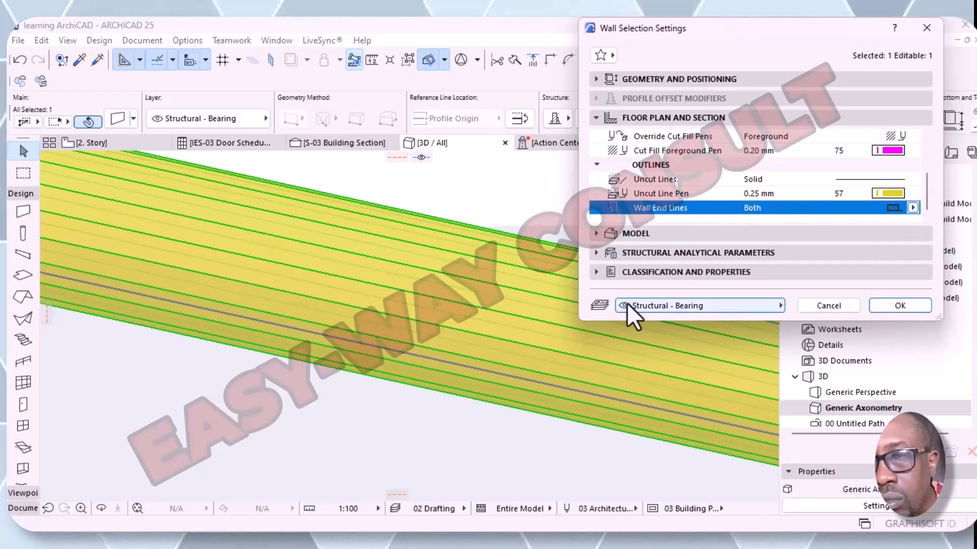
left_click(596, 273)
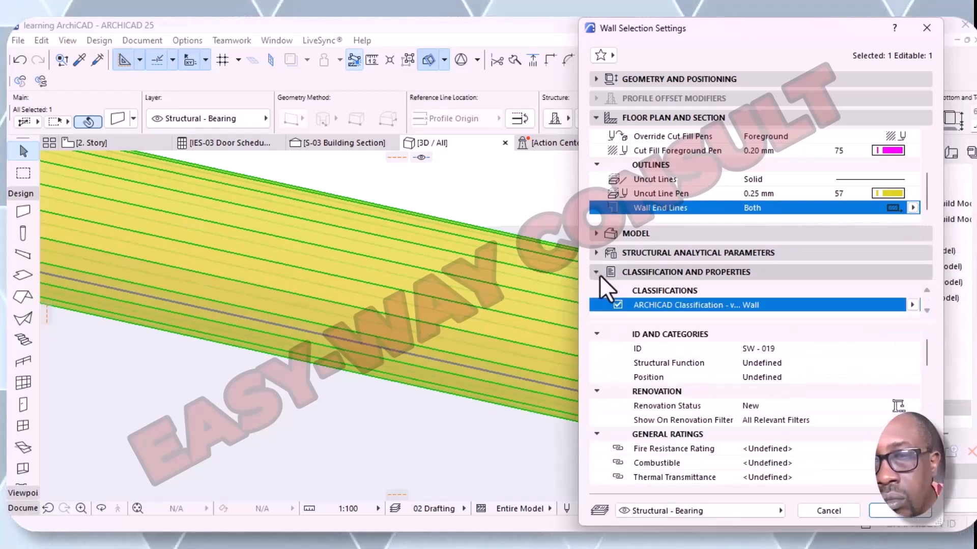
left_click(876, 514)
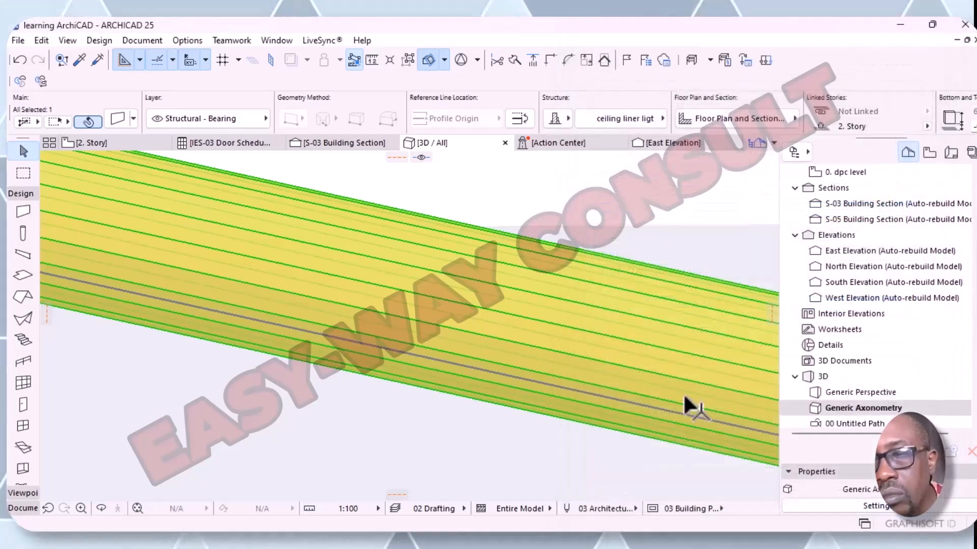
- Clear the selection and examine the liner light in 3D, both close up and beside the building's front facade
left_click(630, 184)
scroll(462, 280, "up", 3)
scroll(471, 290, "up", 2)
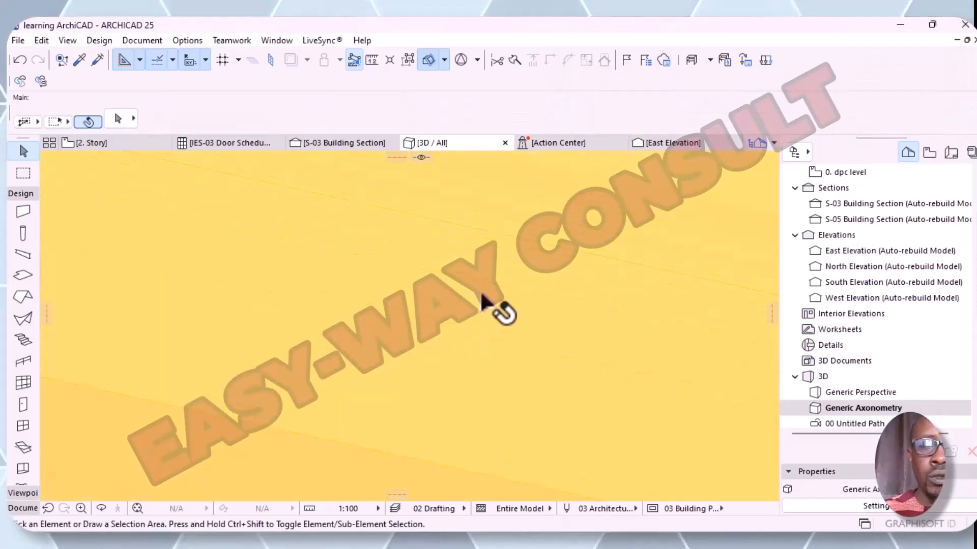
scroll(487, 305, "down", 4)
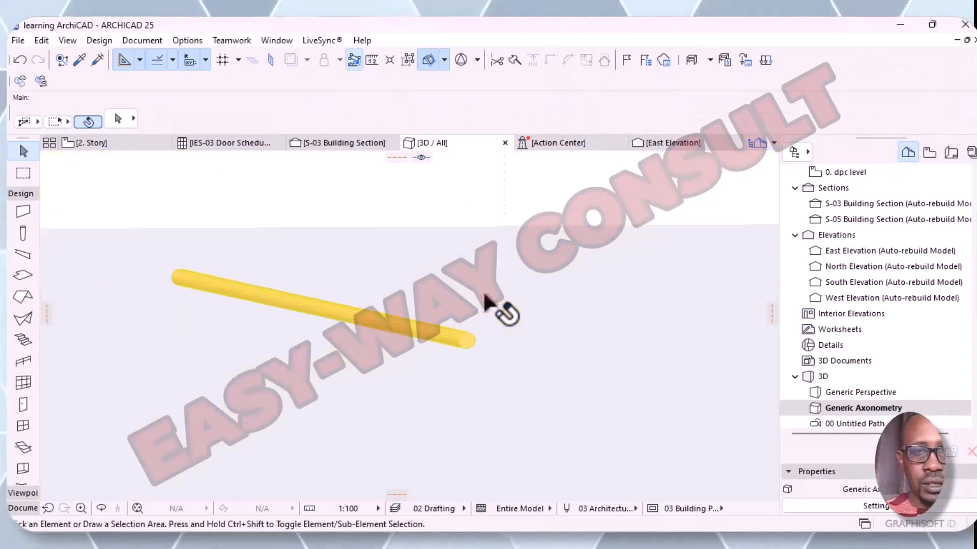
scroll(483, 299, "up", 4)
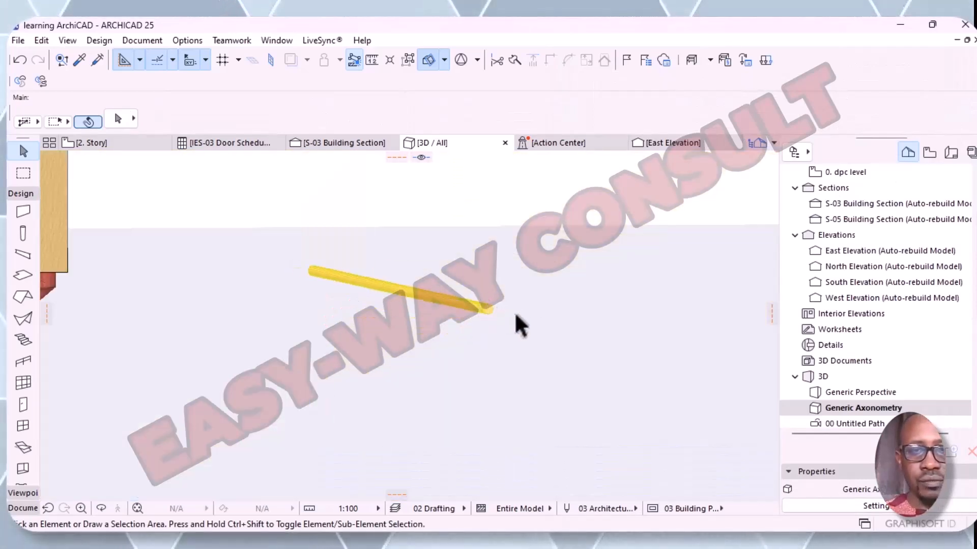
scroll(513, 318, "down", 2)
scroll(517, 323, "down", 3)
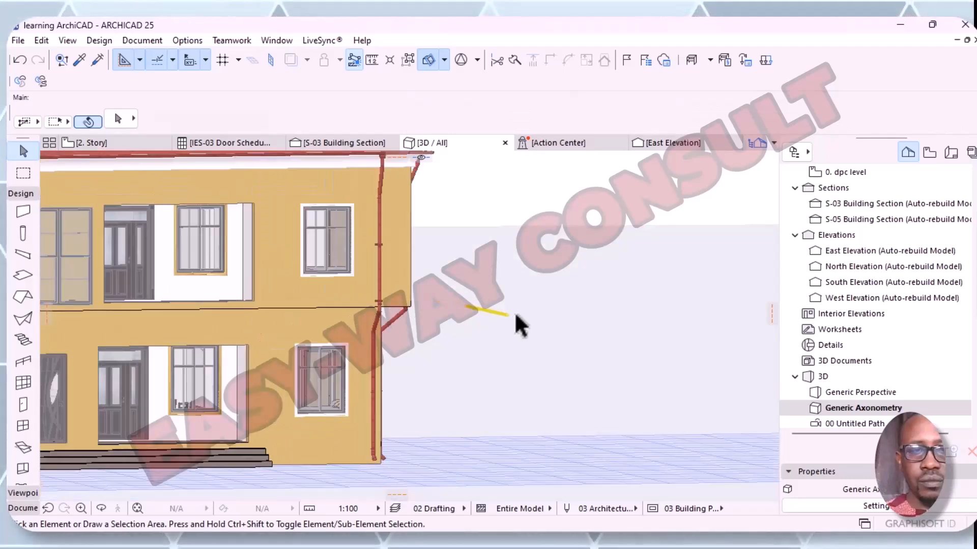
middle_click_drag(593, 327, 519, 300, "shift")
left_click_drag(507, 320, 532, 329)
middle_click_drag(533, 329, 741, 266)
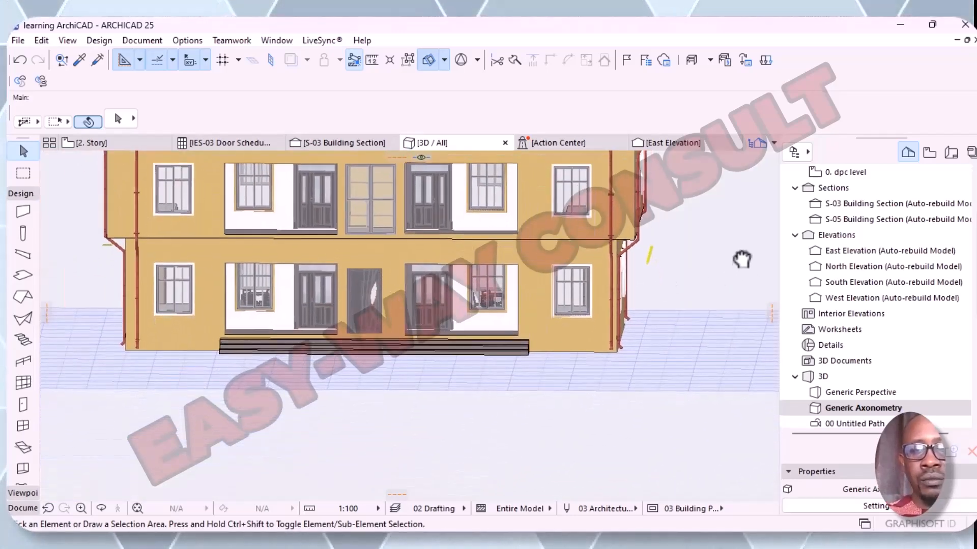
scroll(742, 254, "up", 2)
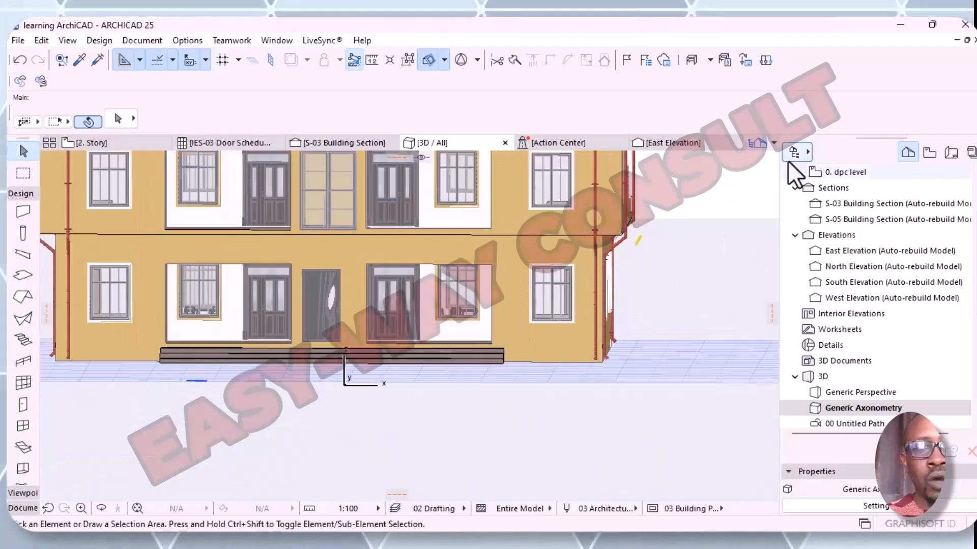
- Return to the 2. Story floor plan and clear the selection of the liner light wall
left_click(130, 141)
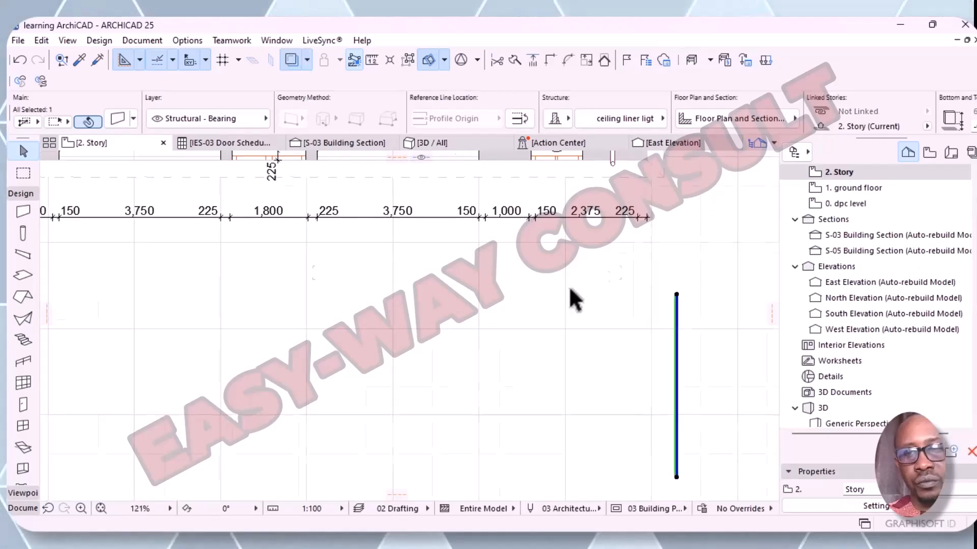
scroll(569, 285, "down", 3)
left_click(696, 345)
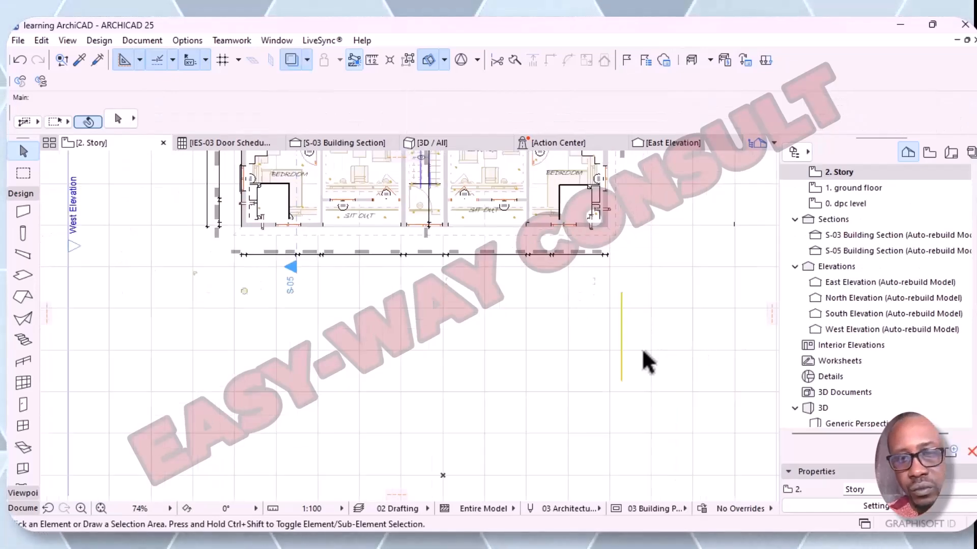
middle_click_drag(488, 330, 540, 467)
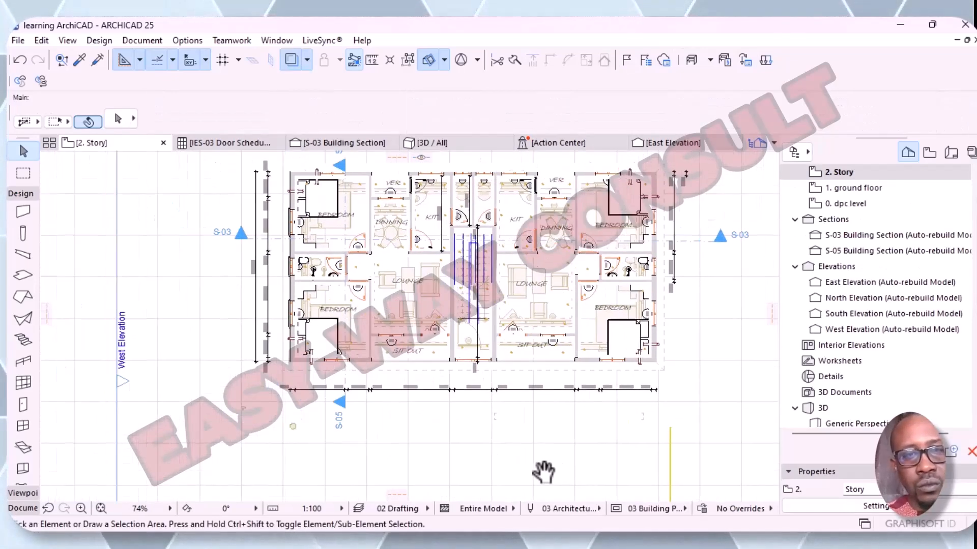
scroll(540, 458, "down", 2)
scroll(436, 304, "up", 5)
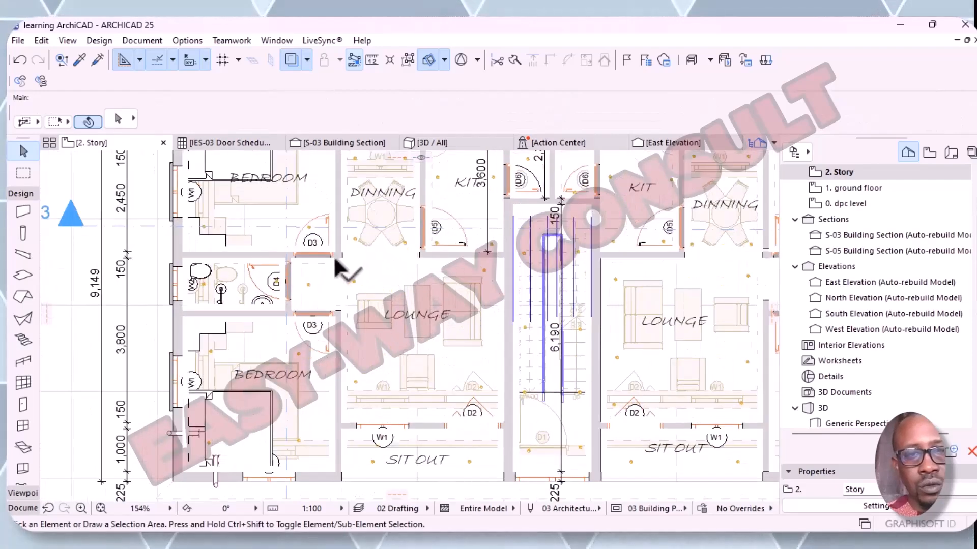
- Check the extent of the gypsum ceiling slab over the western lounge on the 2. Story plan, then clear the selection
left_click(380, 266)
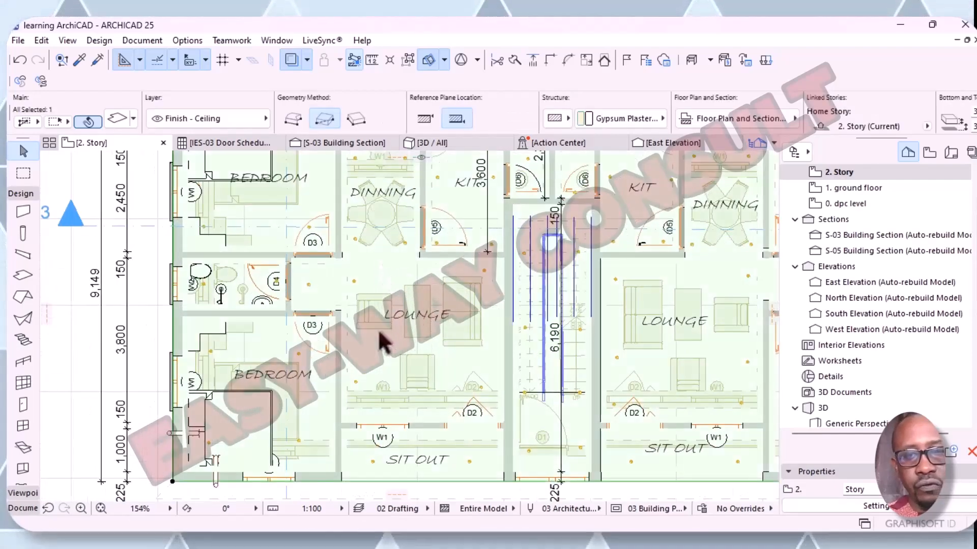
scroll(381, 344, "down", 2)
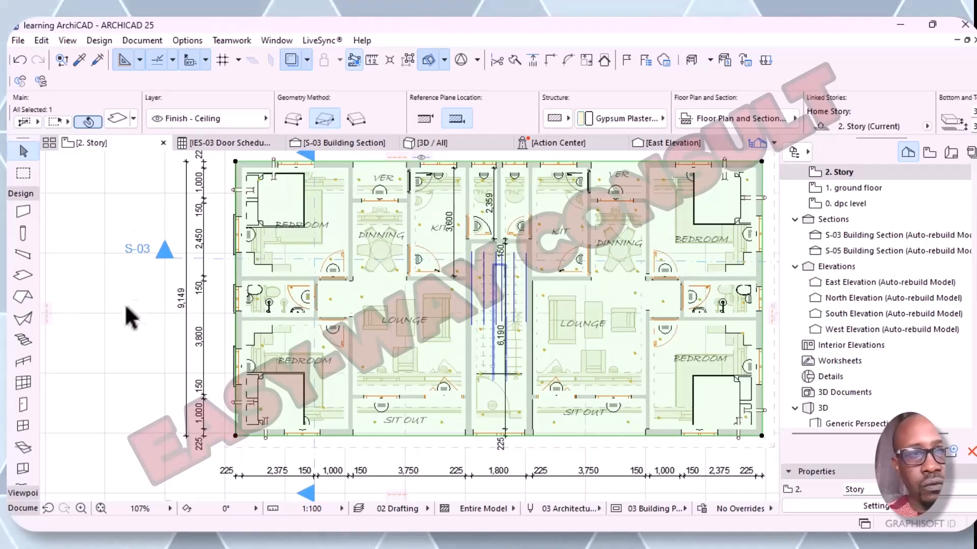
key("Escape")
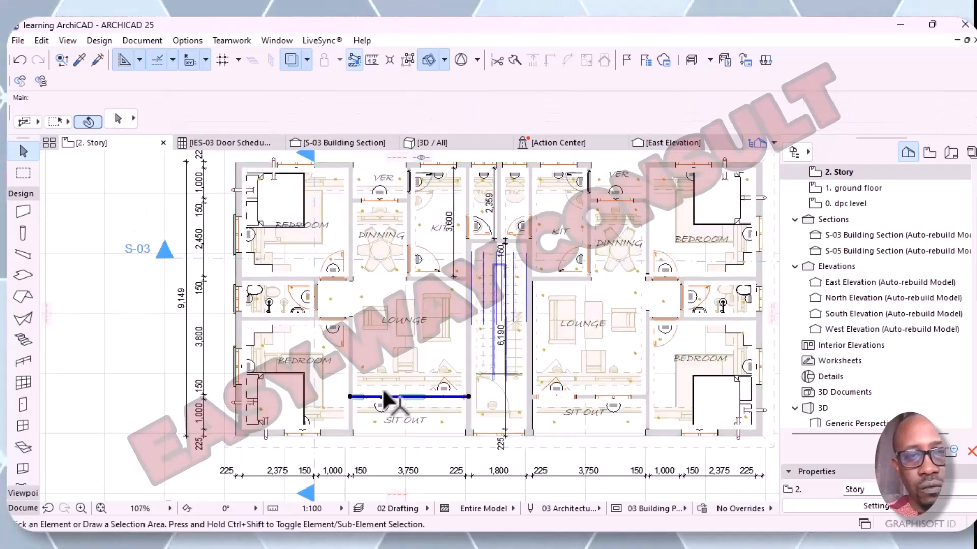
left_click(413, 394)
scroll(397, 370, "up", 4)
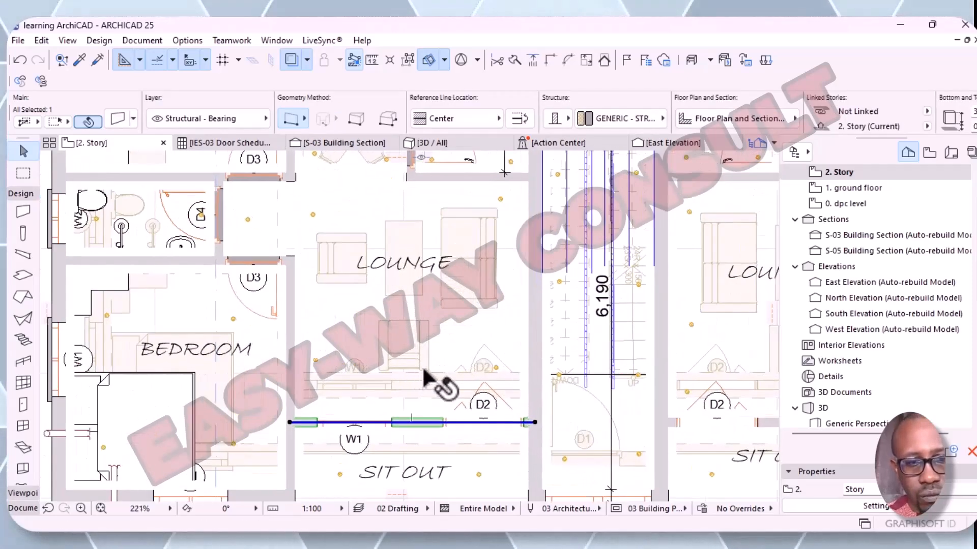
left_click(468, 329)
scroll(461, 350, "down", 5)
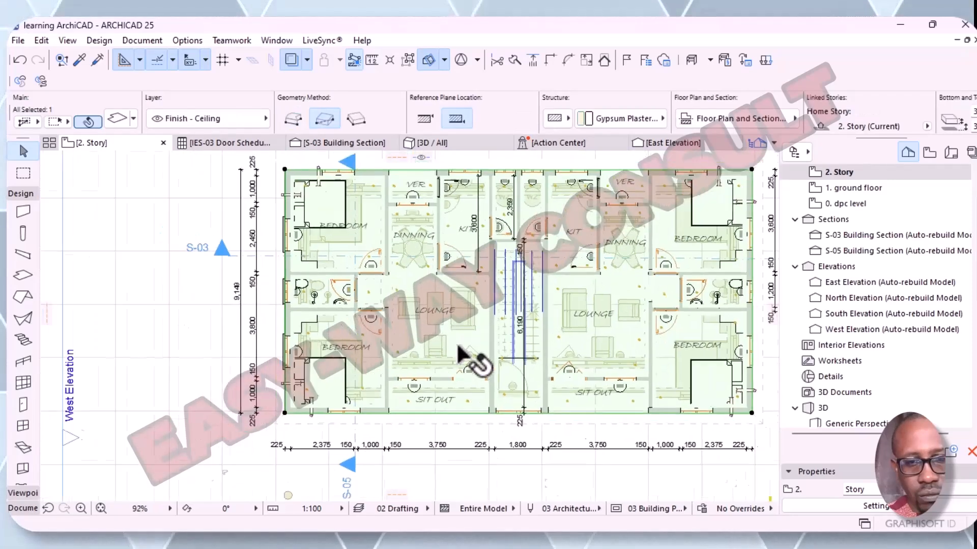
key("Escape")
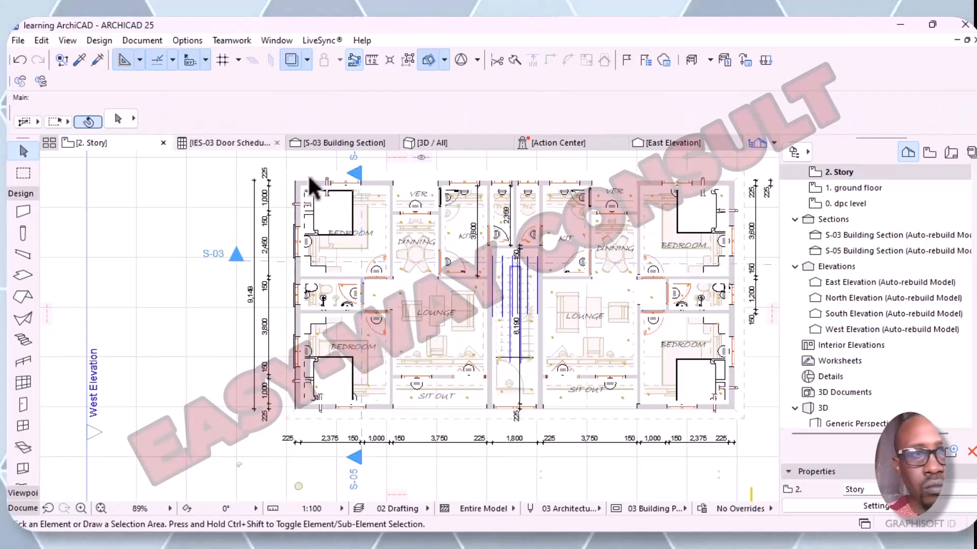
- Open the 1. ground floor plan and copy the gypsum ceiling slab over the western lounge
left_click(850, 188)
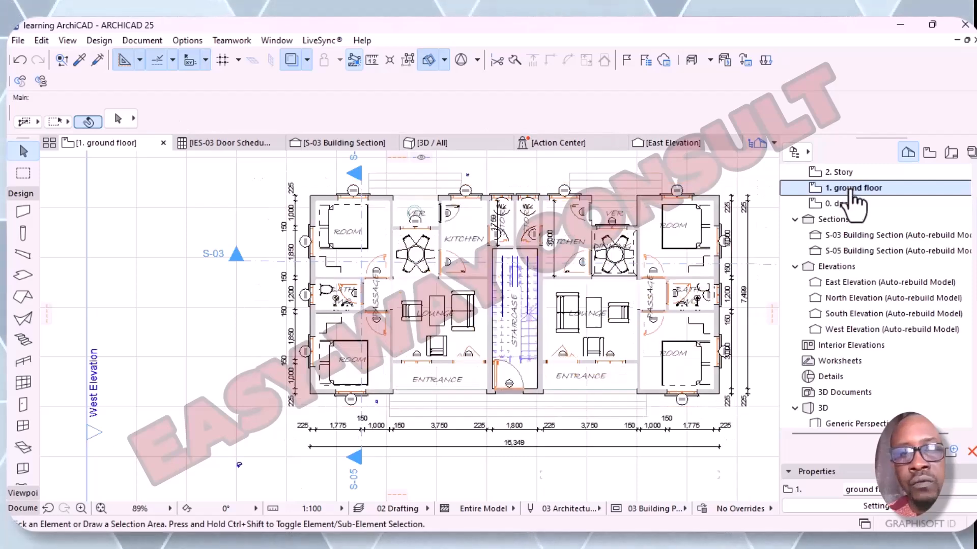
left_click(440, 345)
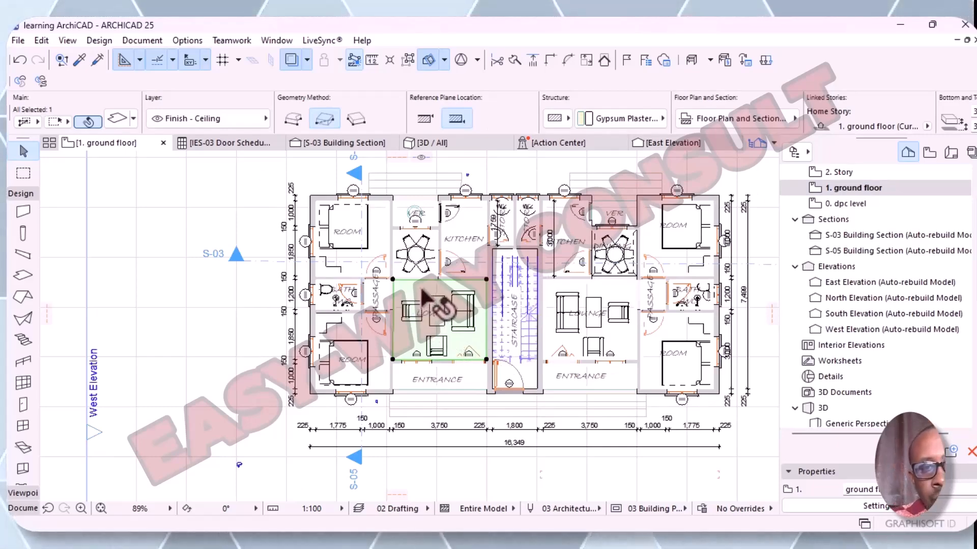
scroll(420, 299, "up", 4)
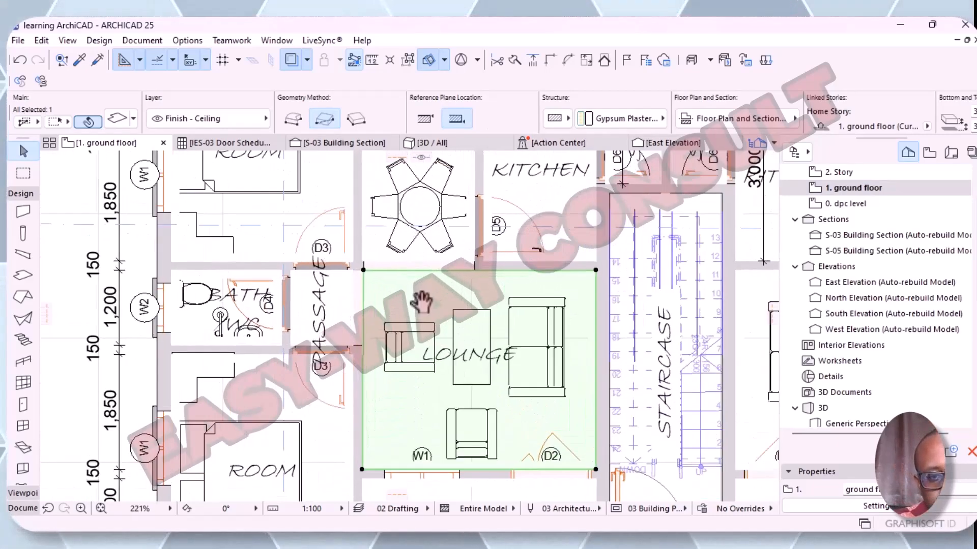
middle_click_drag(420, 297, 356, 299)
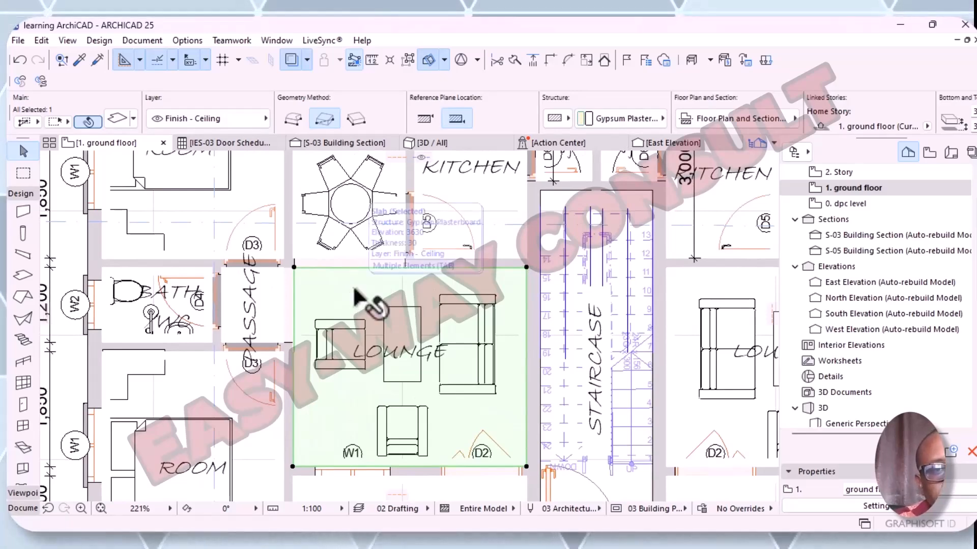
right_click(355, 291)
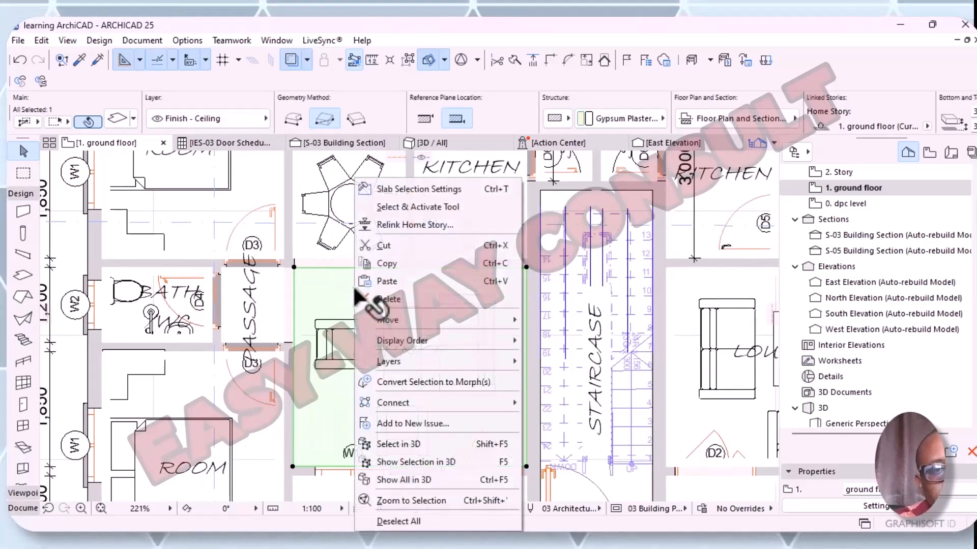
left_click(409, 264)
scroll(402, 286, "down", 7)
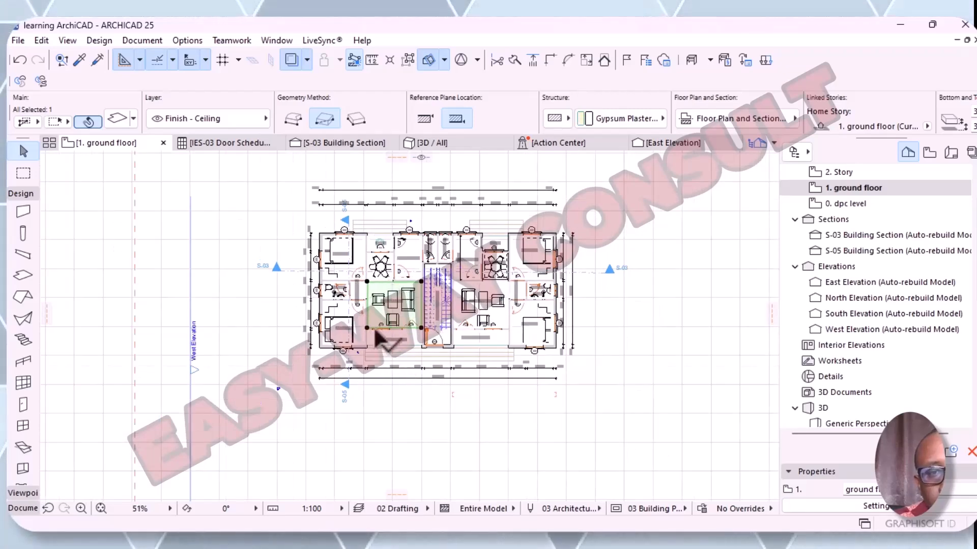
- Drag a copy of the lounge's gypsum ceiling slab into the empty area south of the building plan and select it
right_click(391, 287)
mouse_move(443, 326)
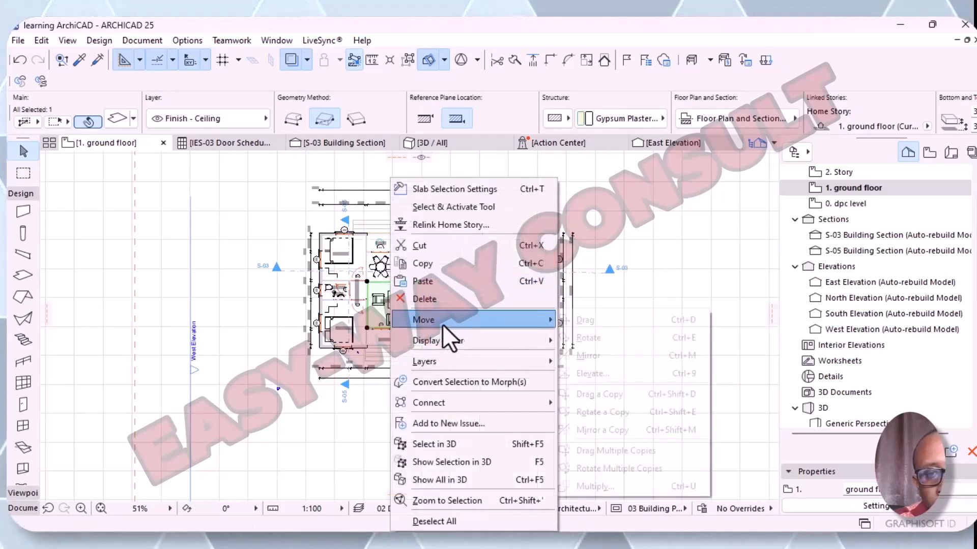
left_click(608, 394)
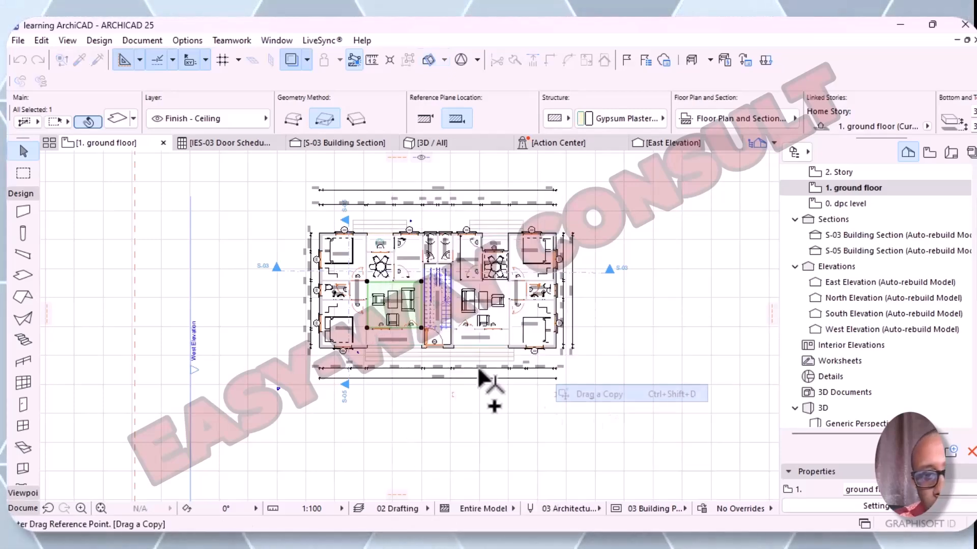
left_click(421, 329)
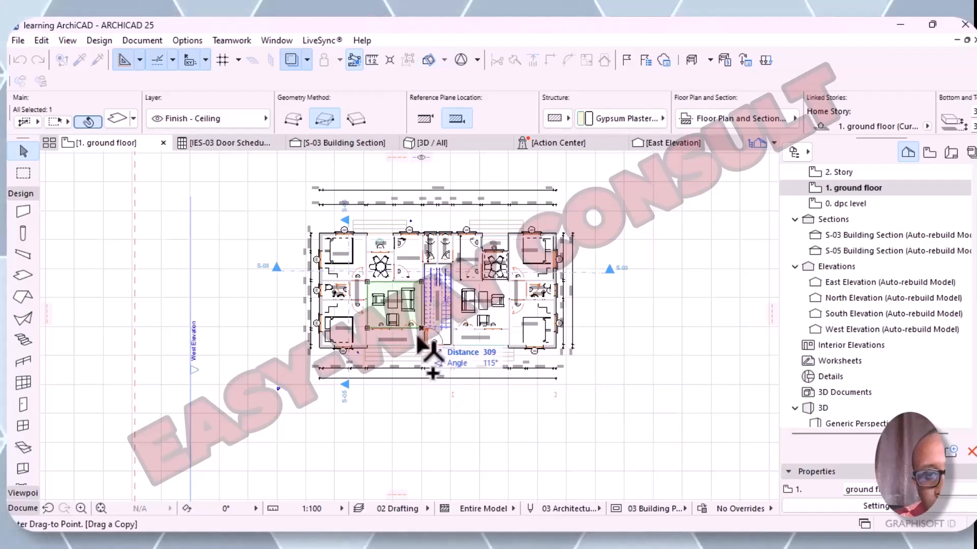
left_click(432, 450)
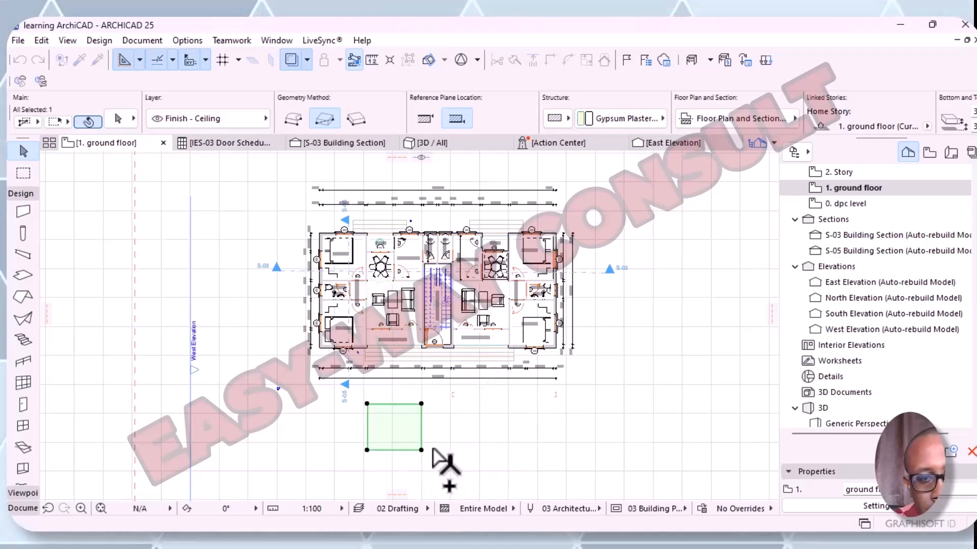
scroll(410, 447, "up", 3)
left_click(427, 422)
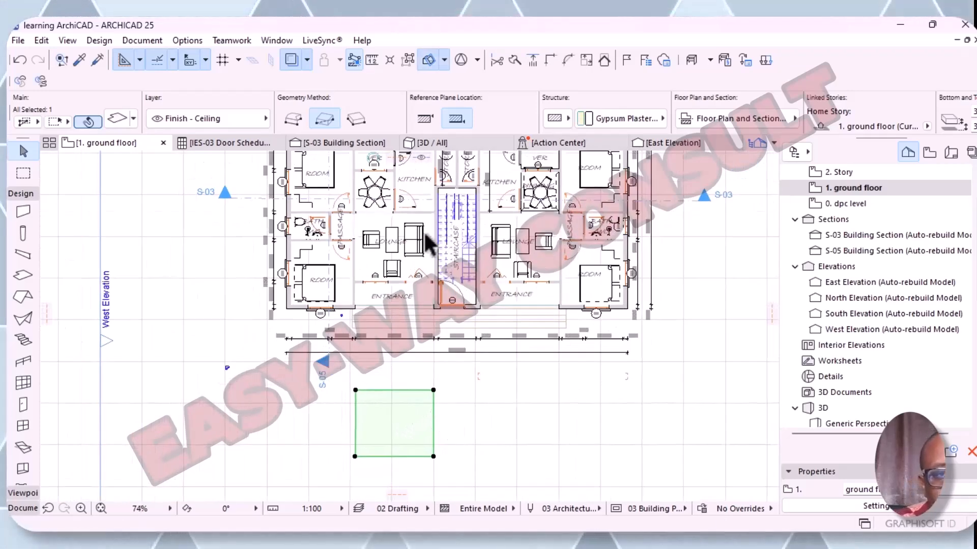
left_click(370, 218)
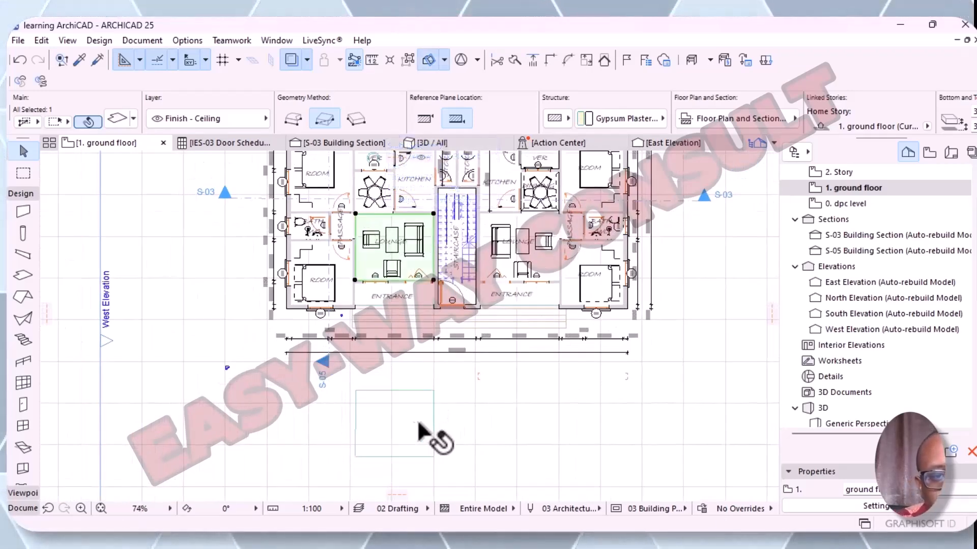
left_click(409, 407)
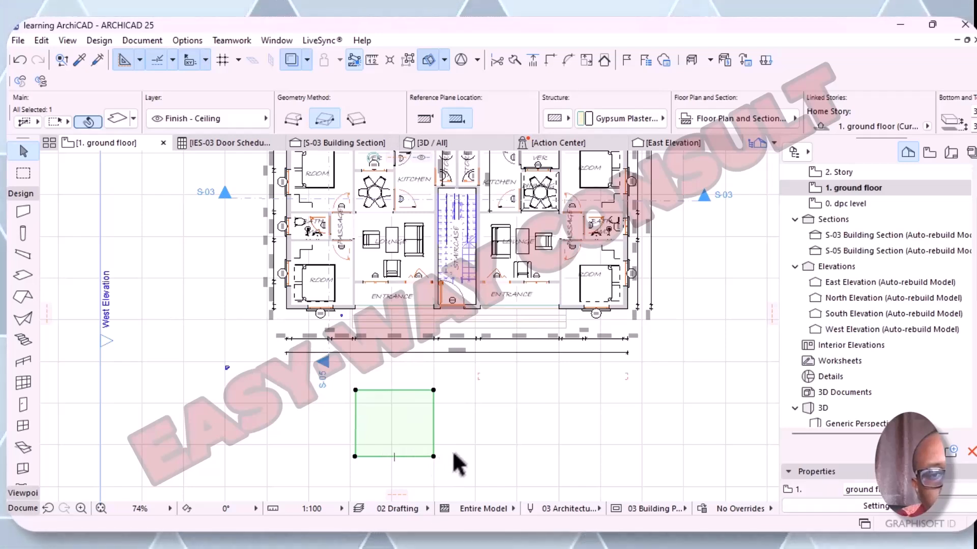
left_click(433, 390)
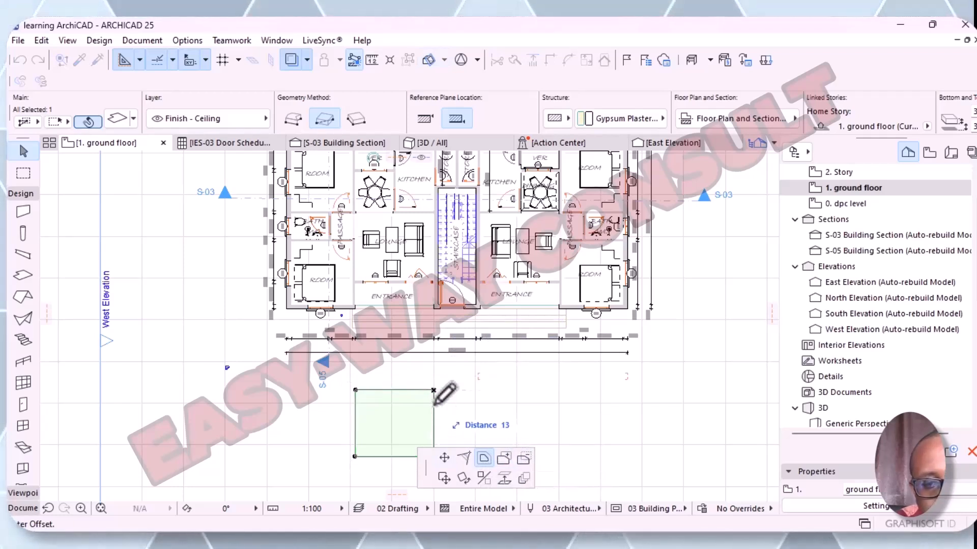
left_click(527, 458)
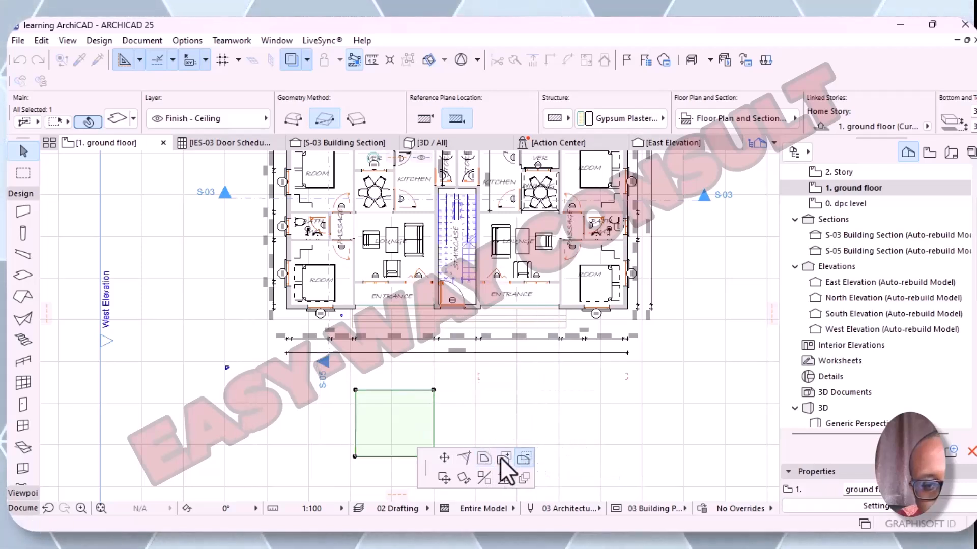
left_click(434, 391)
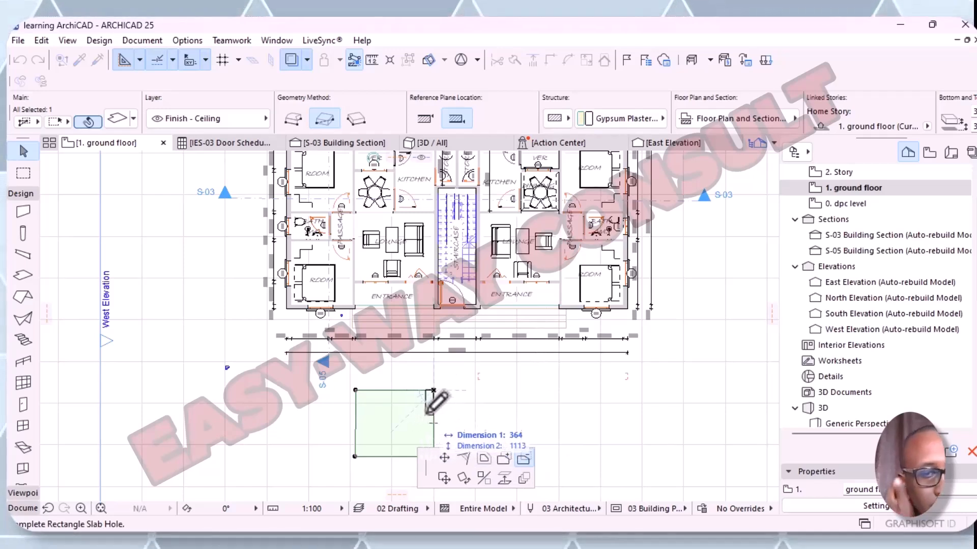
key("Escape")
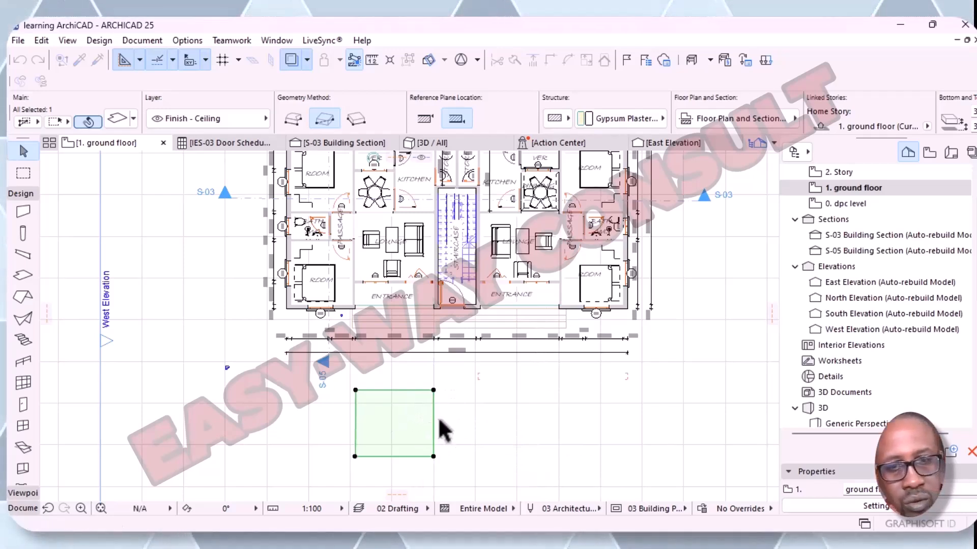
left_click(434, 418)
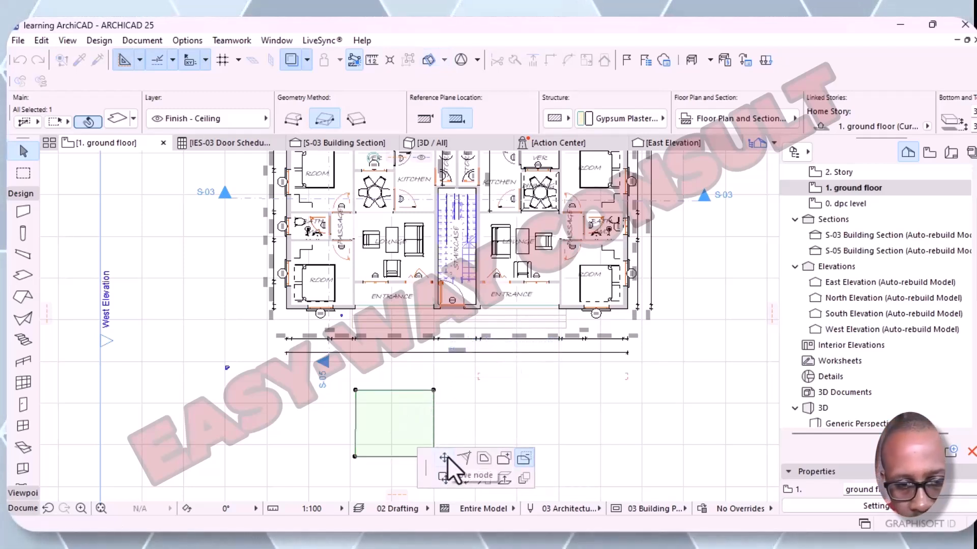
left_click(485, 457)
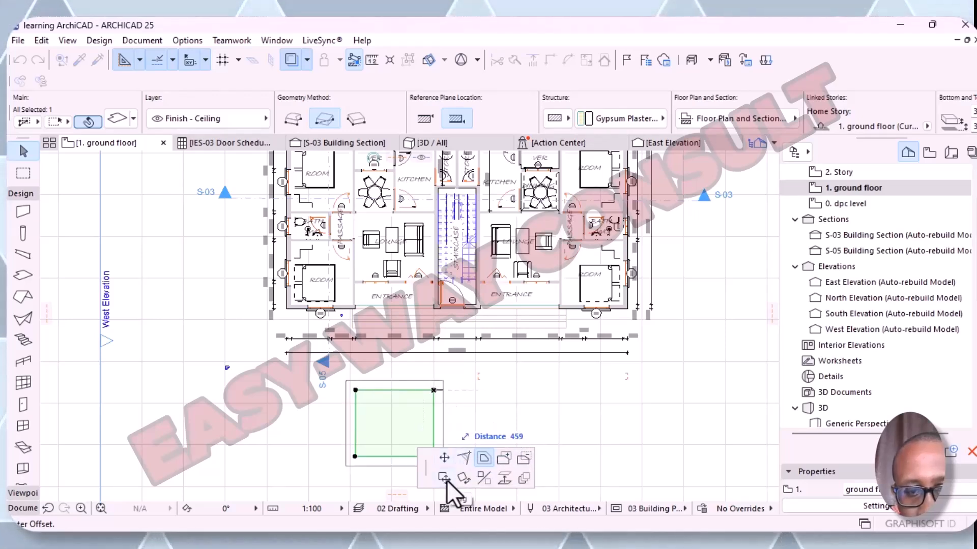
left_click(523, 458)
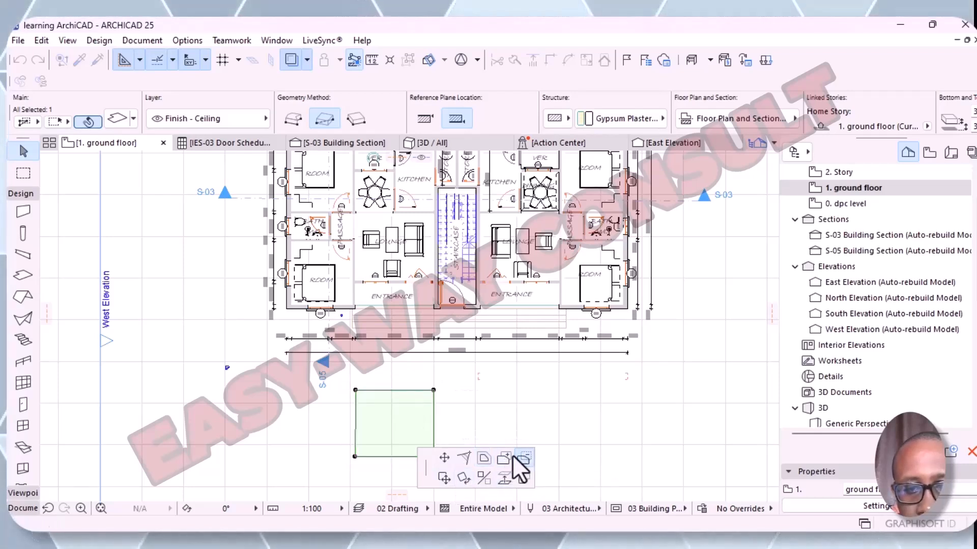
left_click(433, 390)
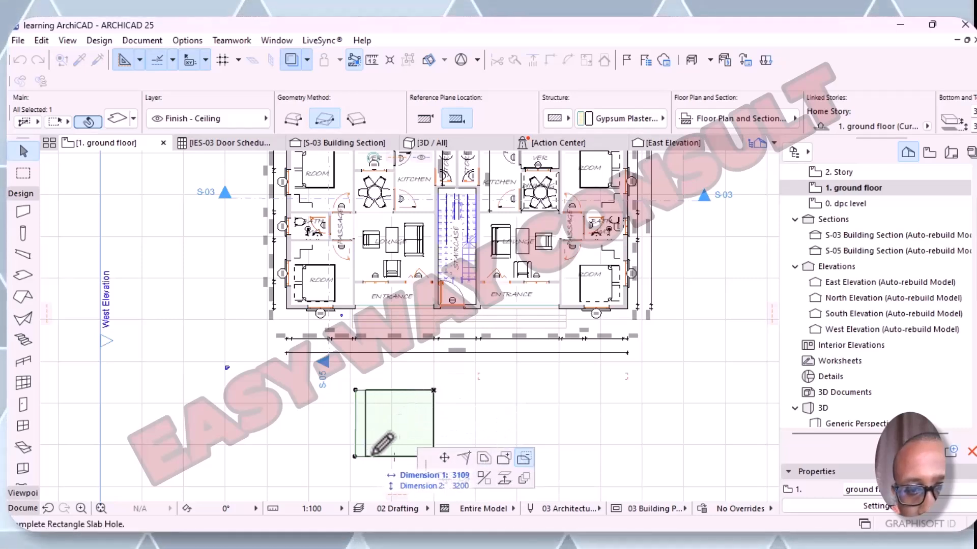
key("Escape")
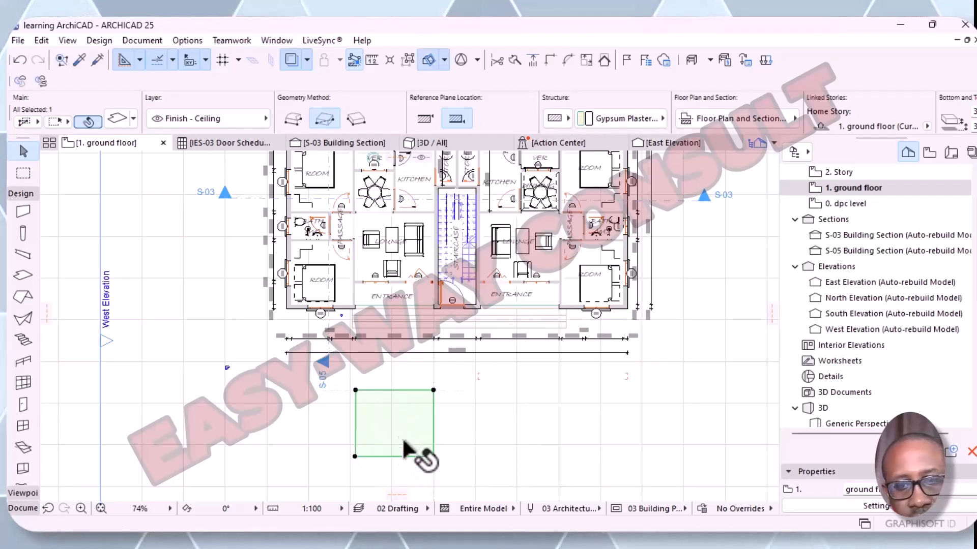
- Subtract a rectangular hole about 2540 by 1650 mm from the middle of the copied ceiling slab
left_click(433, 390)
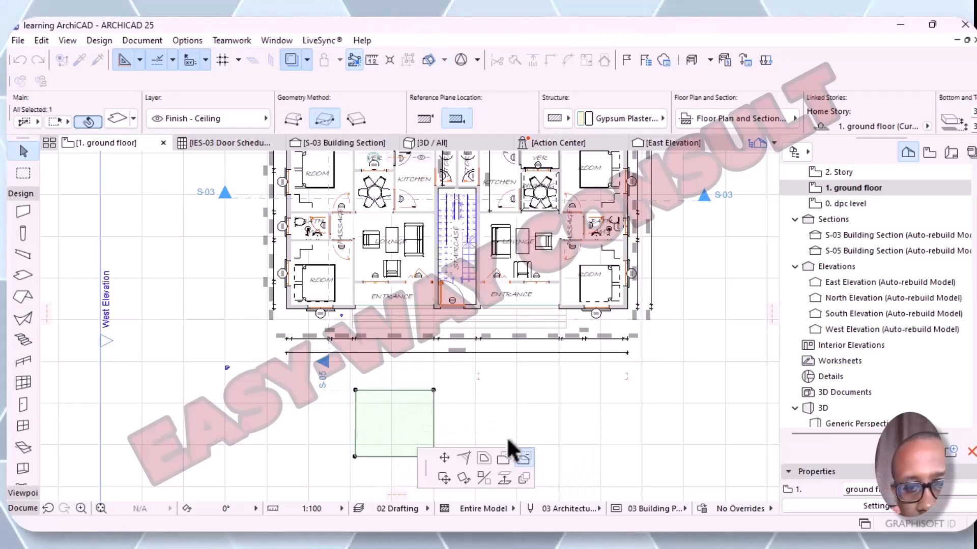
left_click(524, 459)
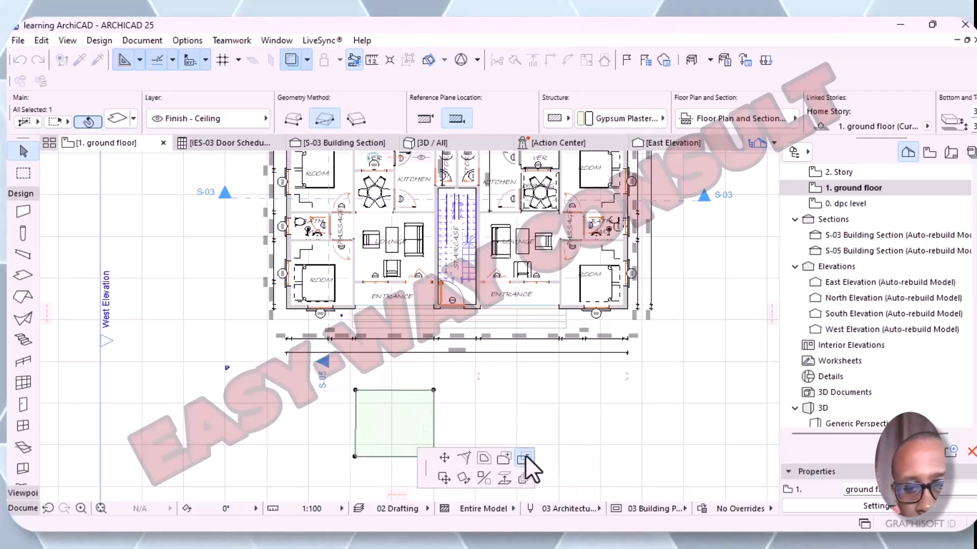
left_click(369, 409)
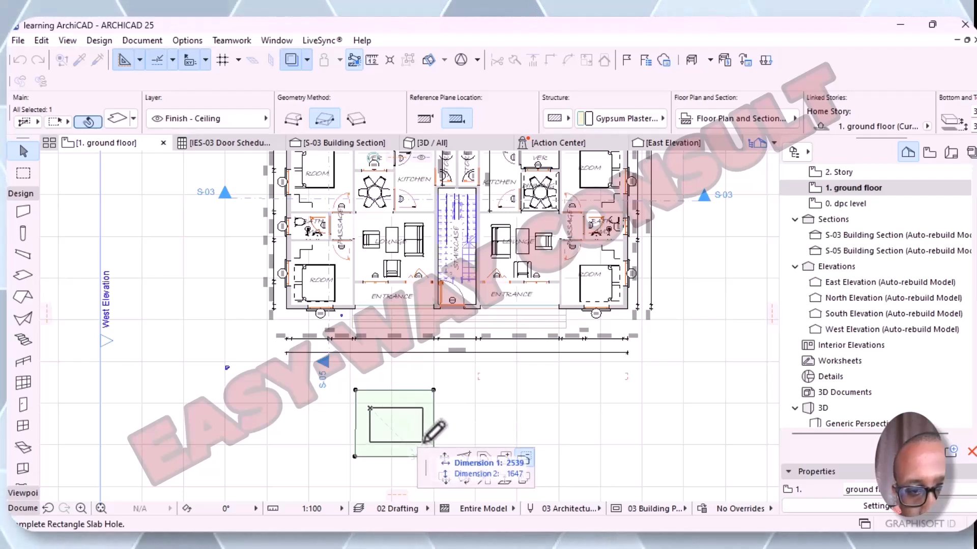
left_click(424, 442)
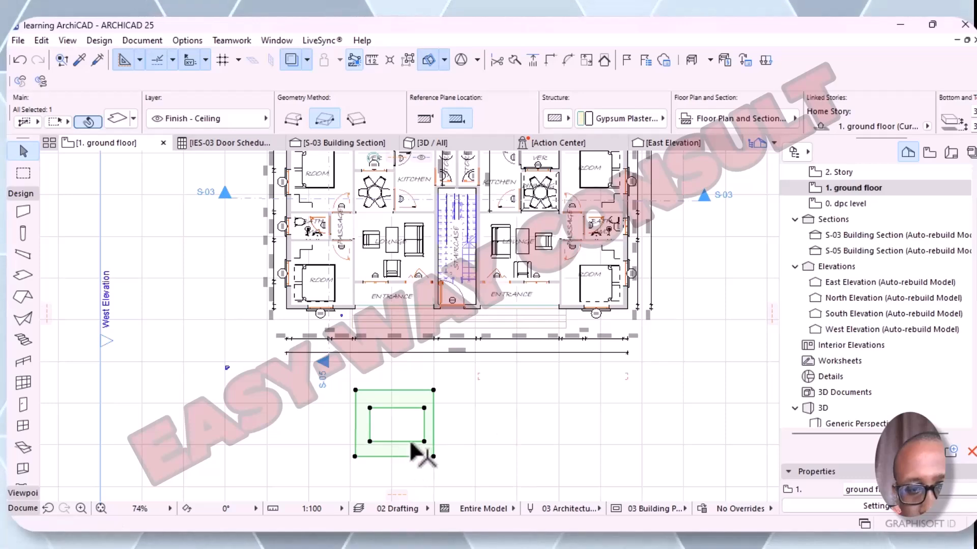
scroll(412, 451, "up", 5)
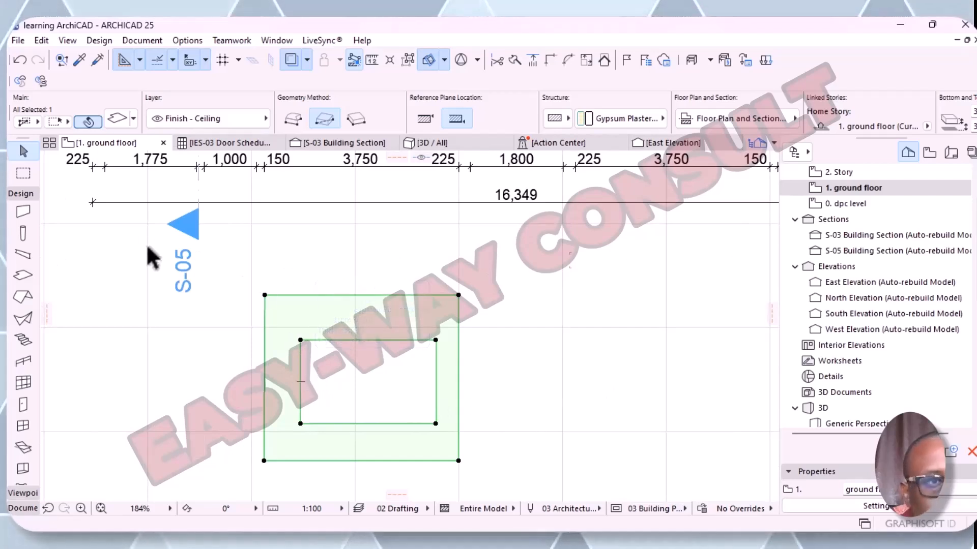
left_click(299, 382)
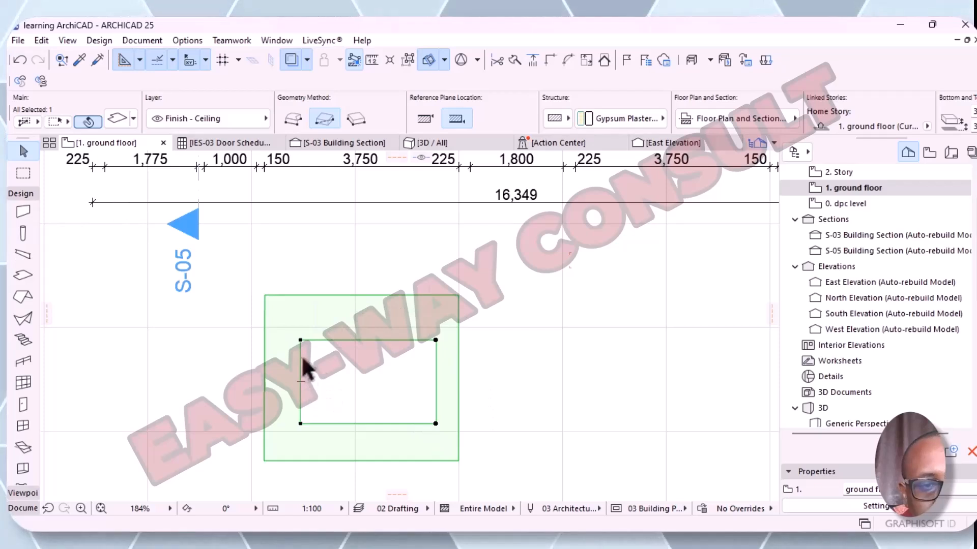
left_click(300, 340)
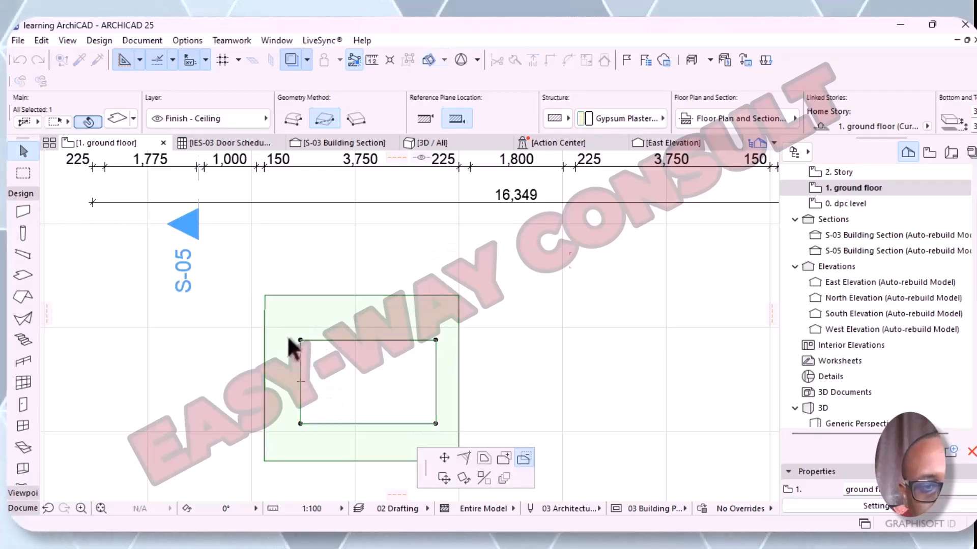
left_click(300, 423)
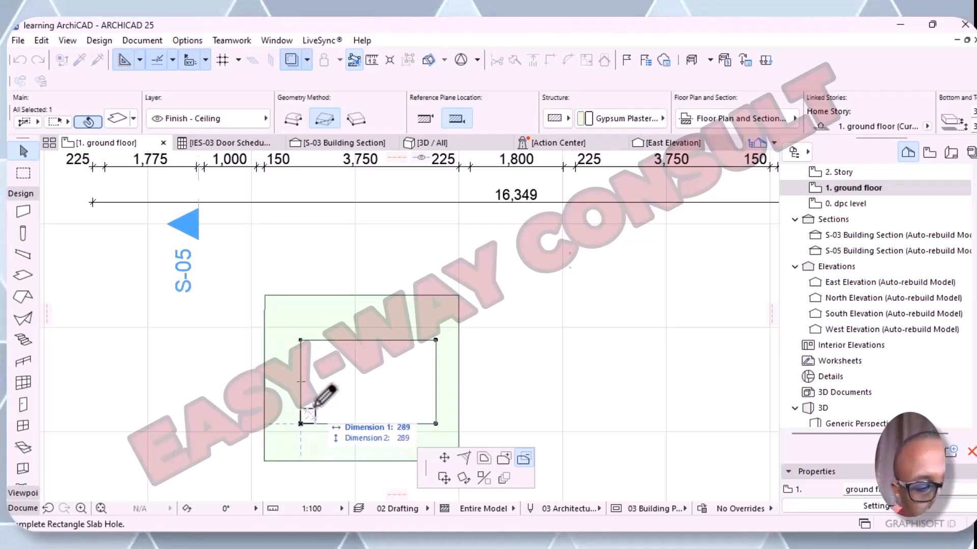
key("Escape")
key("Escape")
- Offset all edges of the copied ceiling slab's rectangular hole inward to make the hole smaller
left_click(311, 424)
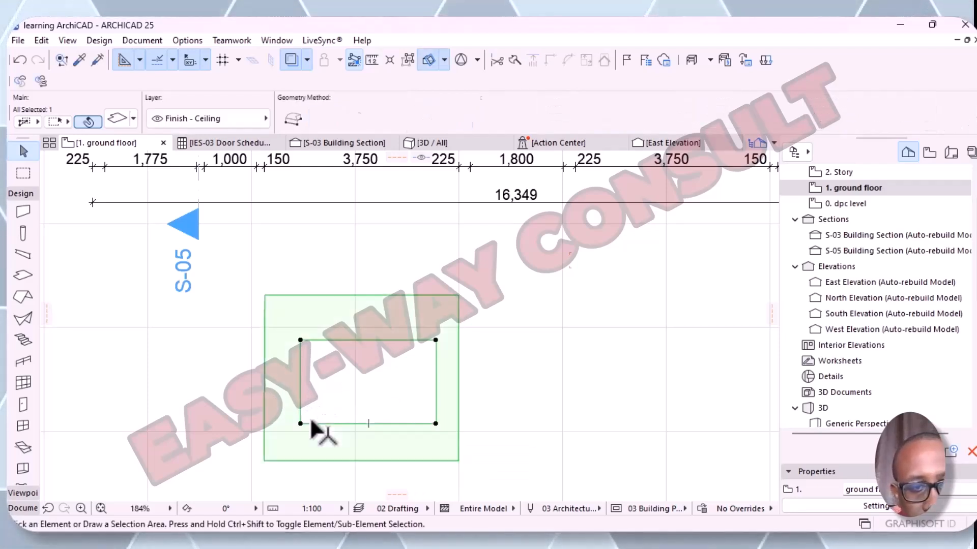
left_click(300, 422)
left_click(300, 423)
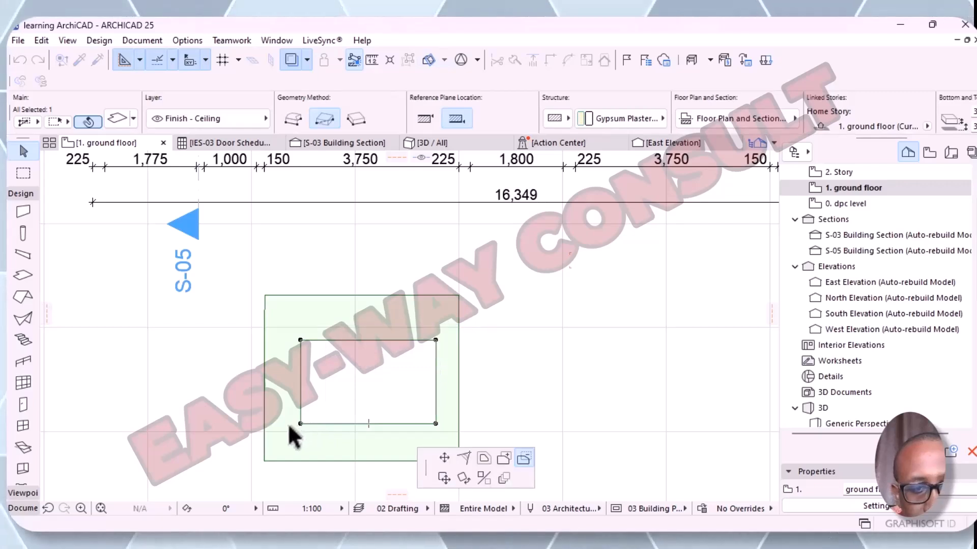
left_click(484, 460)
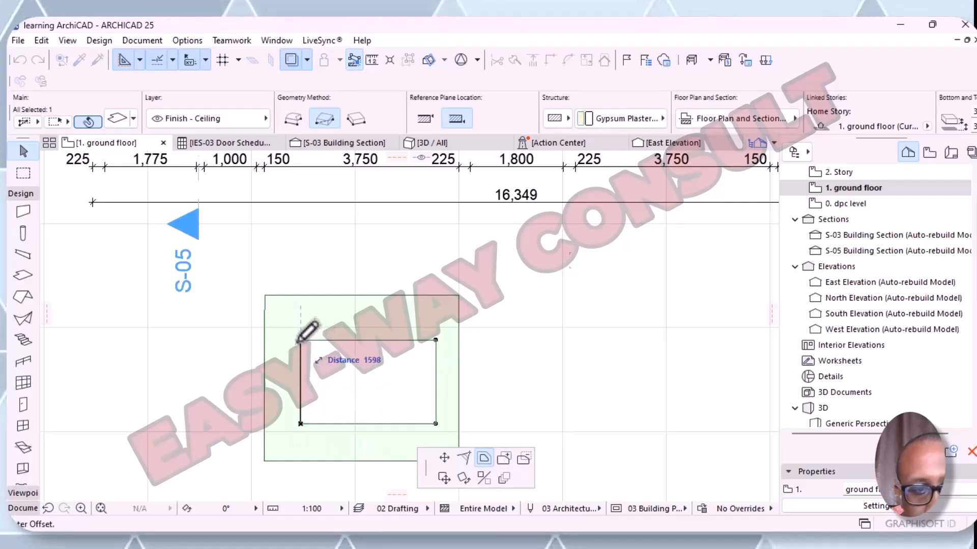
left_click(333, 410)
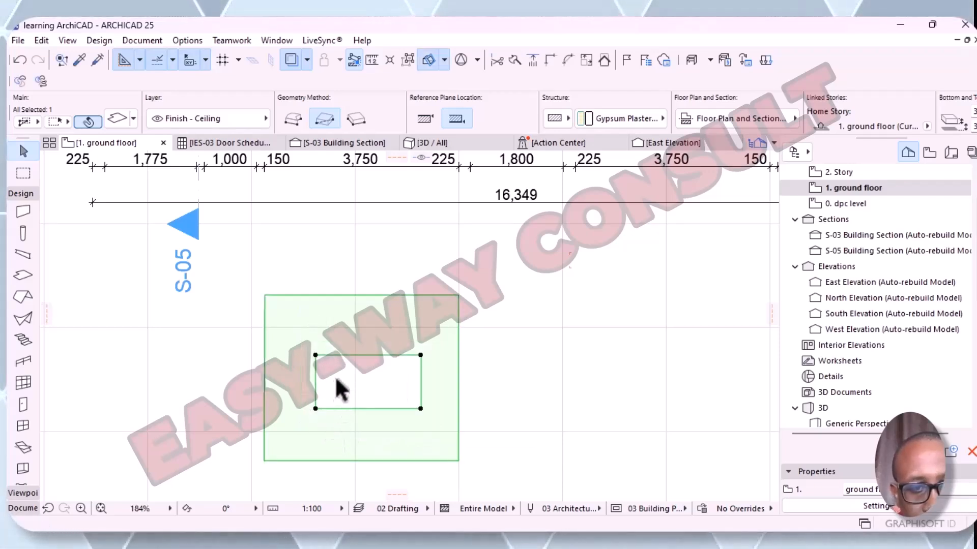
- Try to offset the hole's edges outward, then undo the inward offset of the hole
left_click(315, 356)
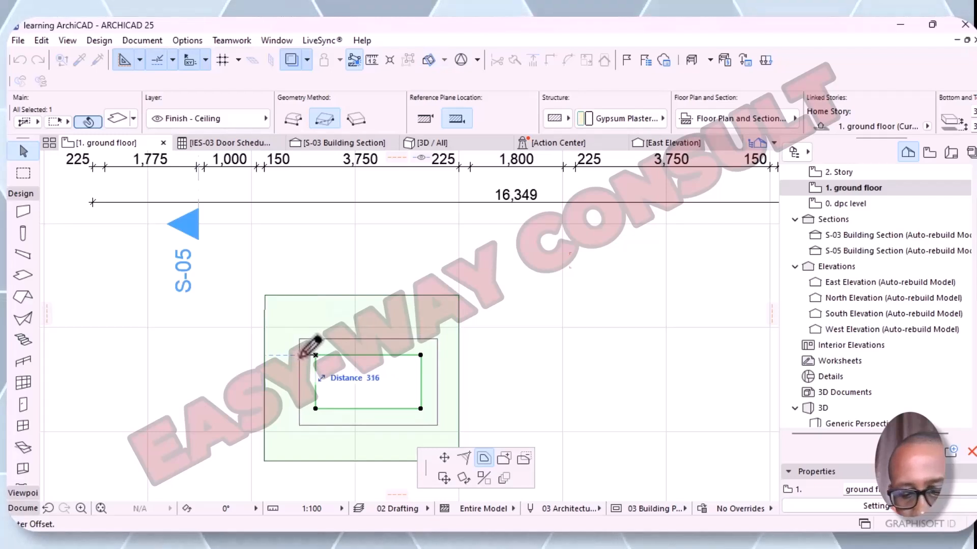
scroll(300, 356, "left", 2)
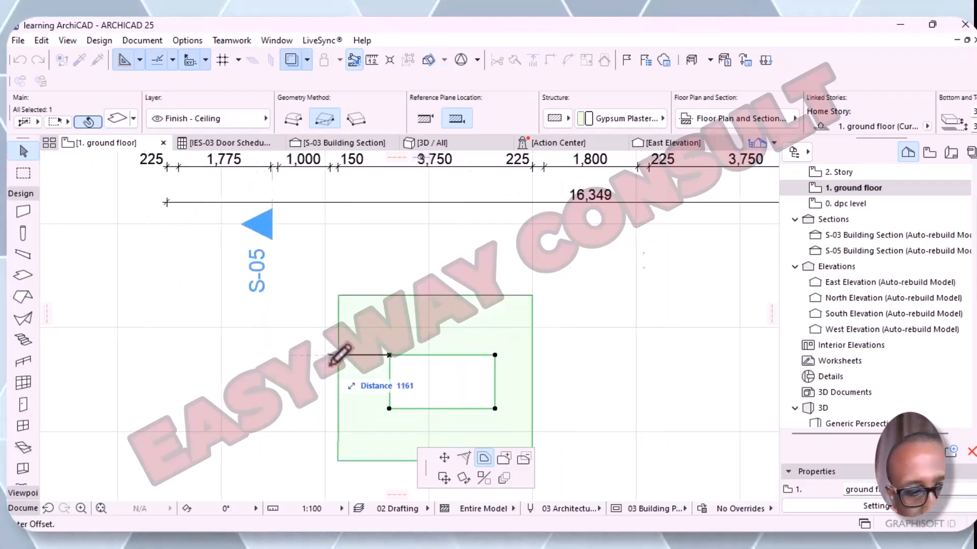
key("Escape")
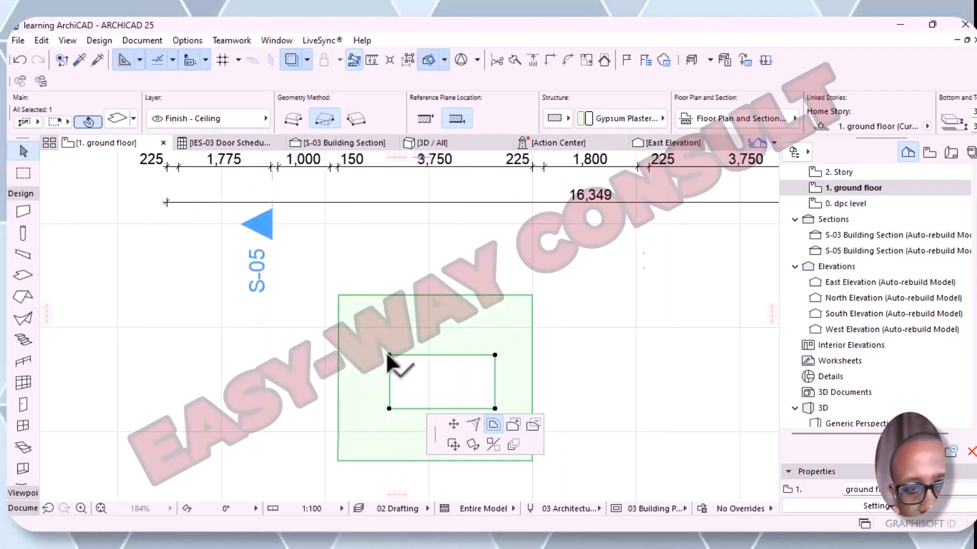
left_click(389, 355)
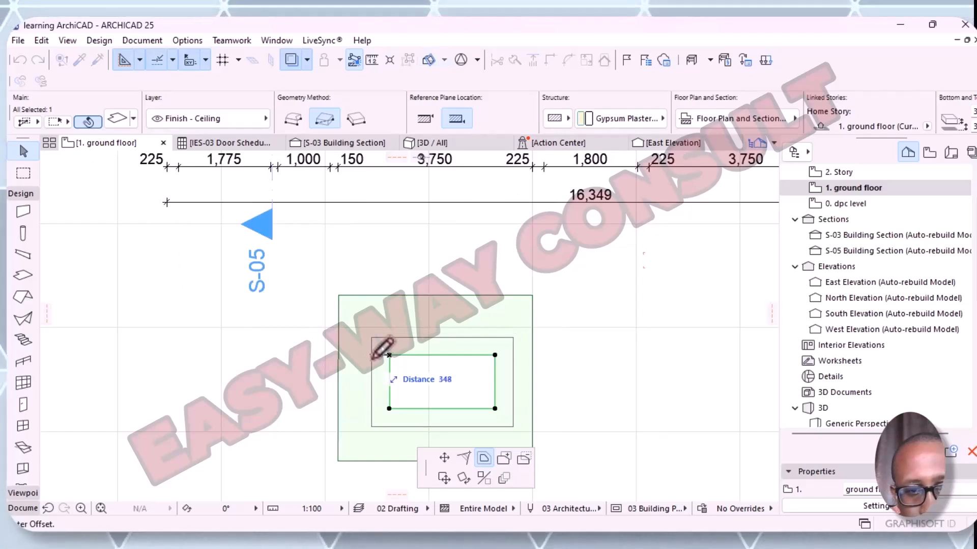
key("Escape")
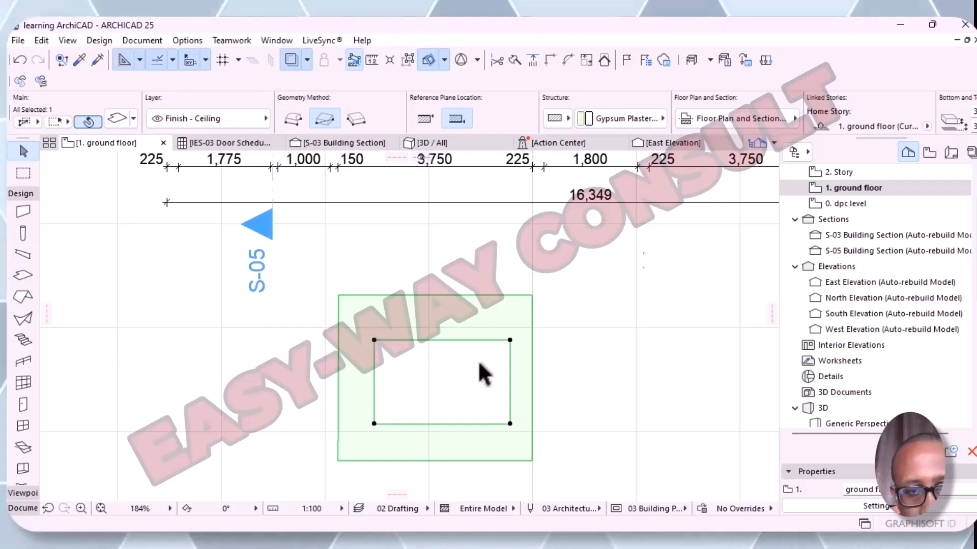
left_click(508, 338)
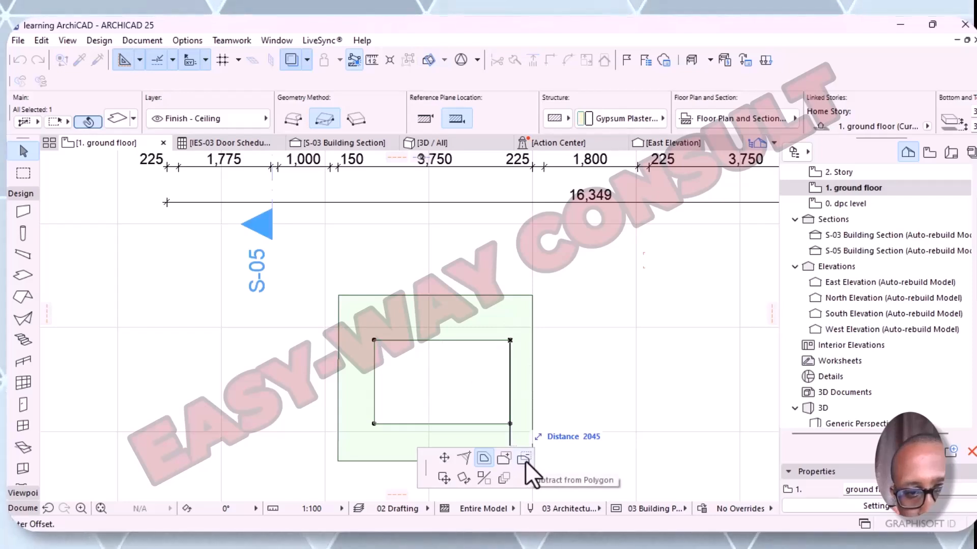
left_click(464, 456)
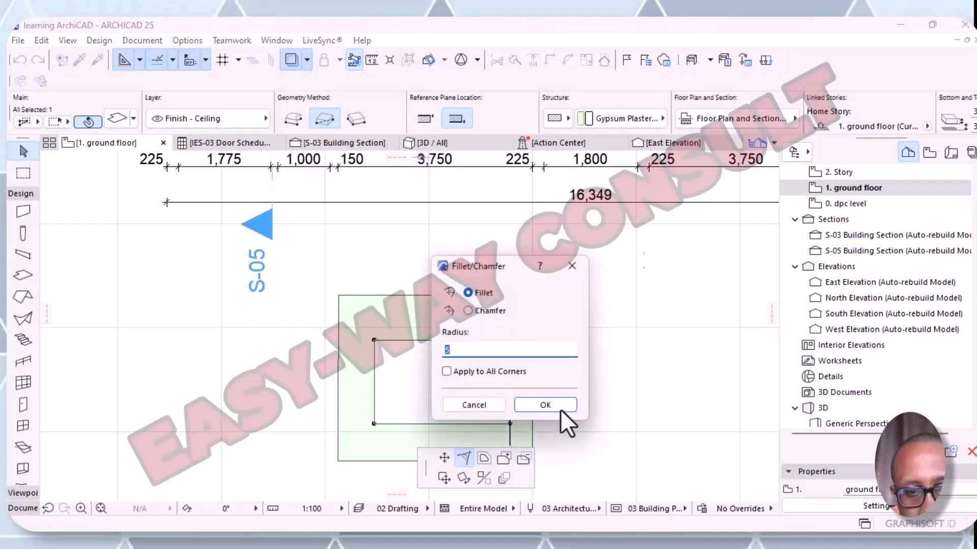
left_click(570, 267)
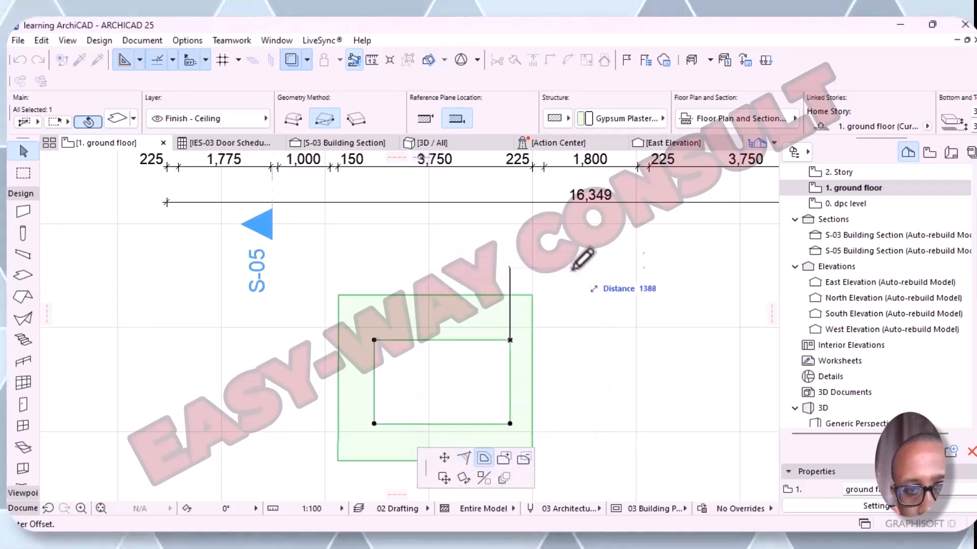
left_click(444, 458)
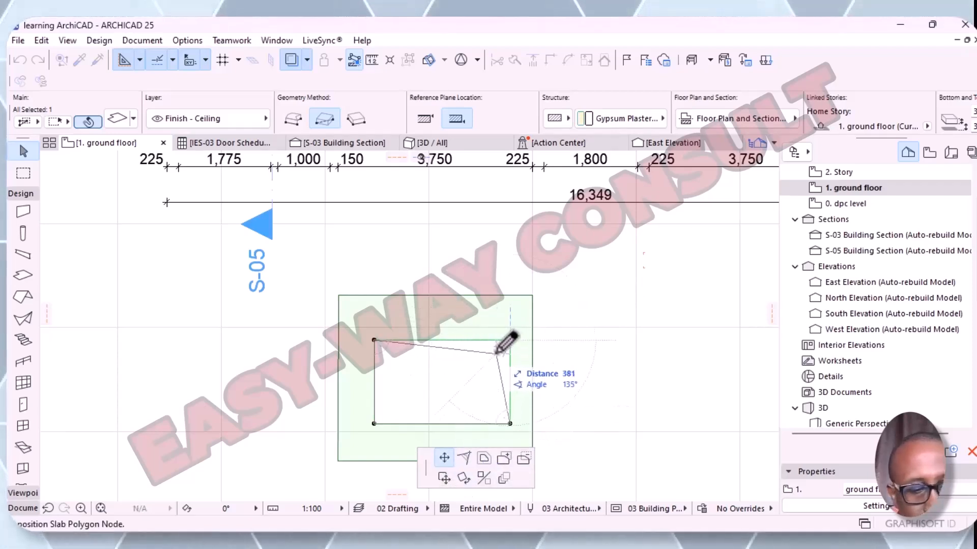
key("Escape")
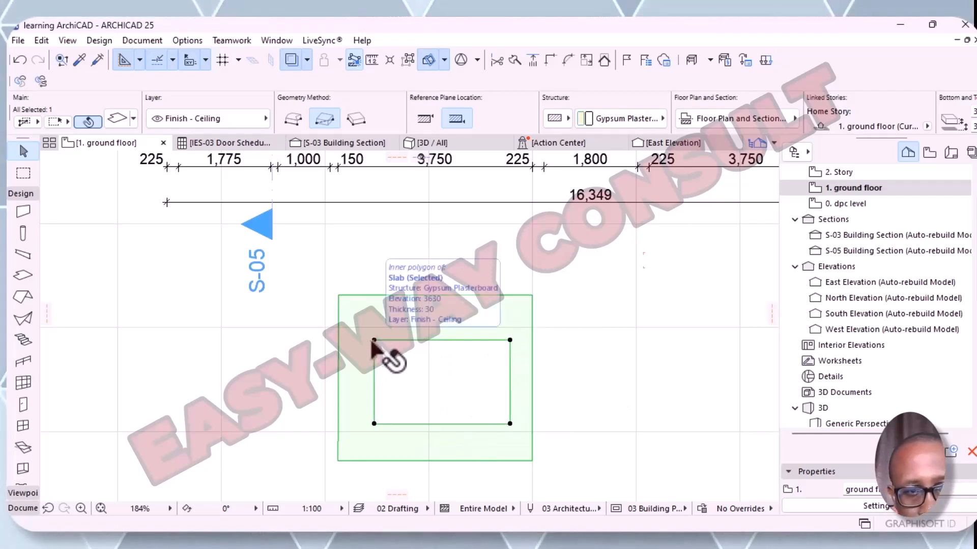
left_click(374, 379)
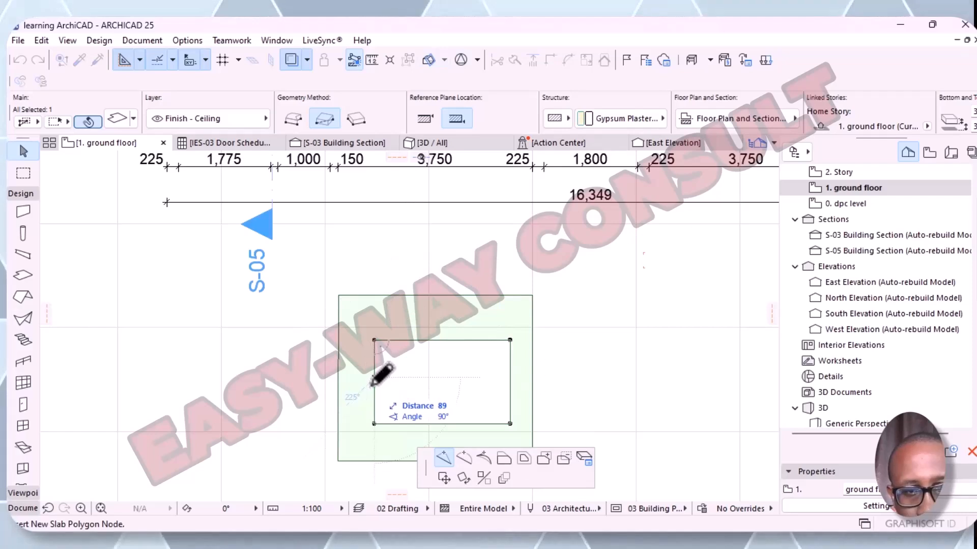
key("Escape")
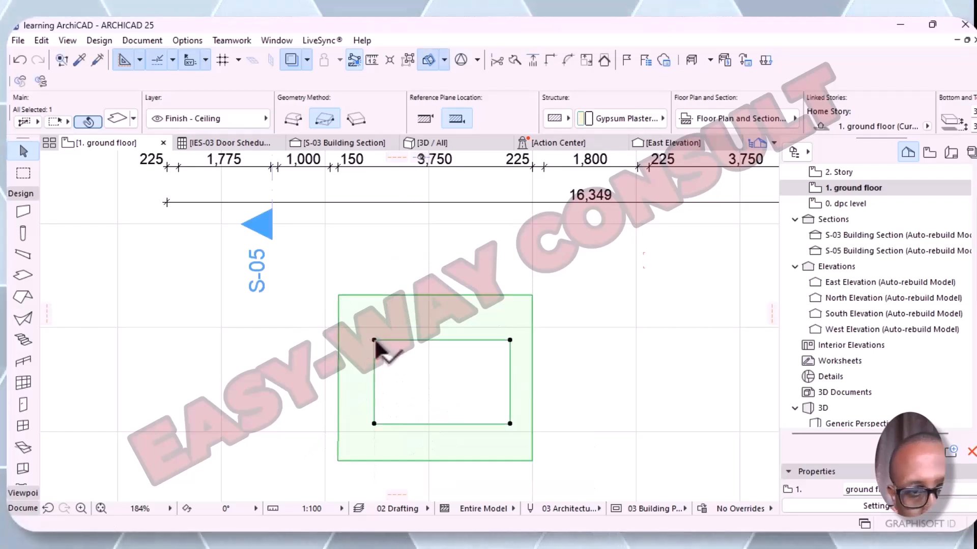
- Move the two west corners of the copied ceiling slab's hole about 220 mm outward to widen the hole
left_click(374, 340)
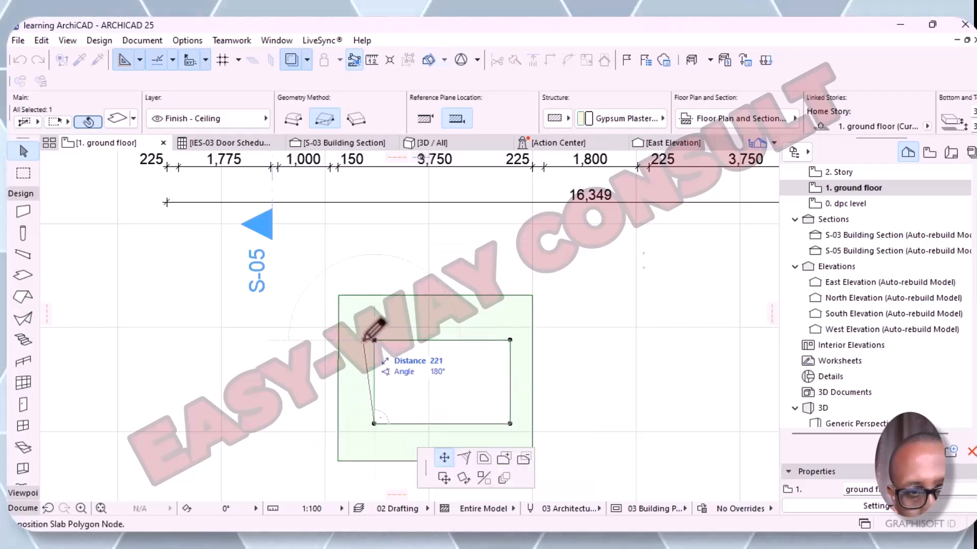
left_click(363, 340)
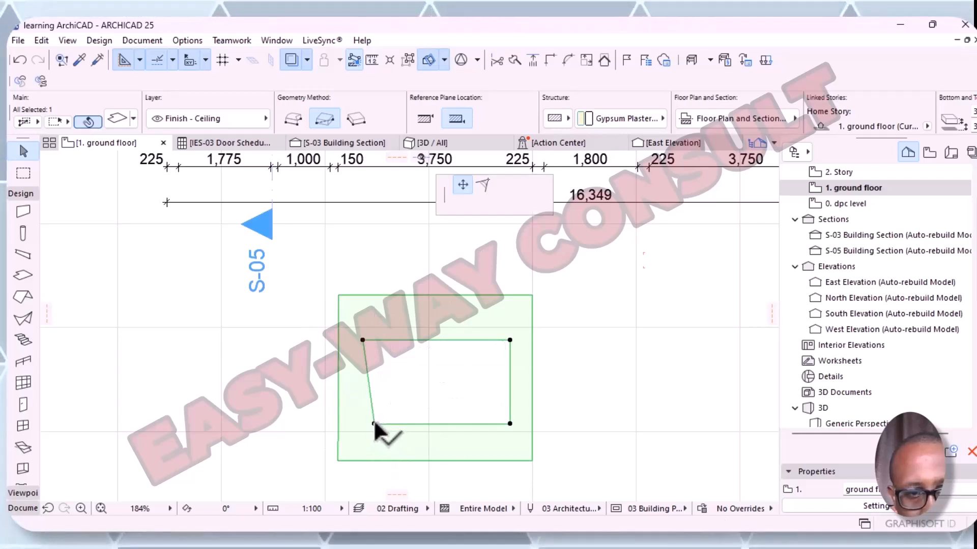
left_click(374, 420)
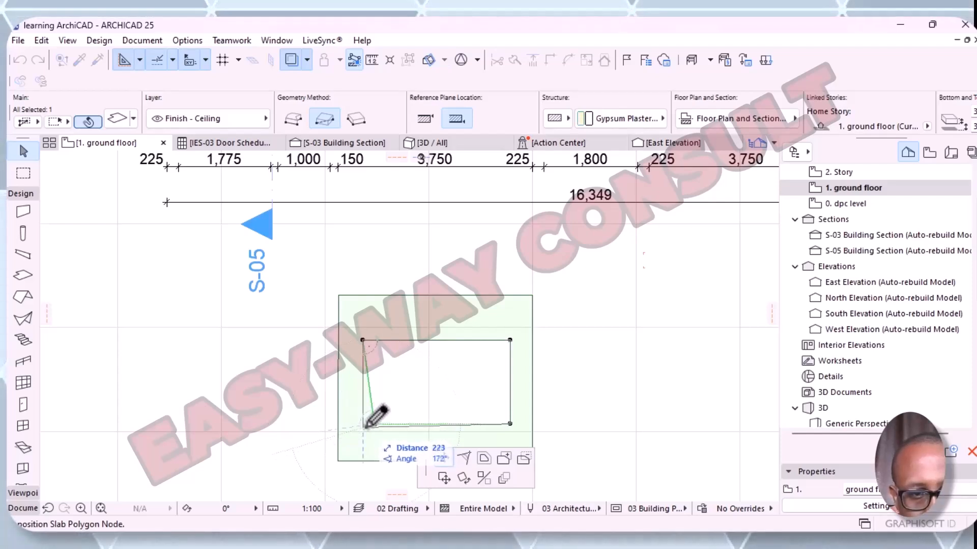
left_click(363, 425)
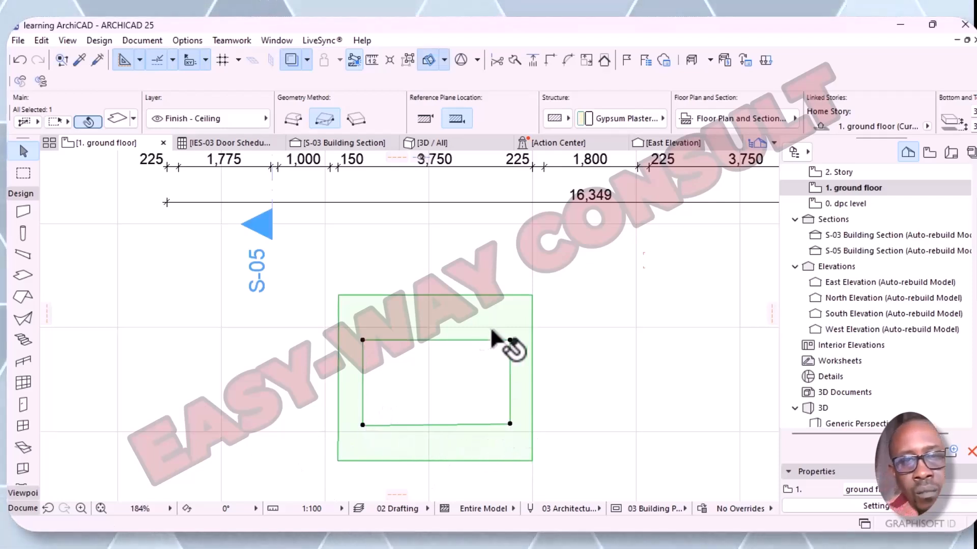
- Move the two north corners of the copied ceiling slab's hole about 370 mm outward to extend the hole northward
left_click(509, 340)
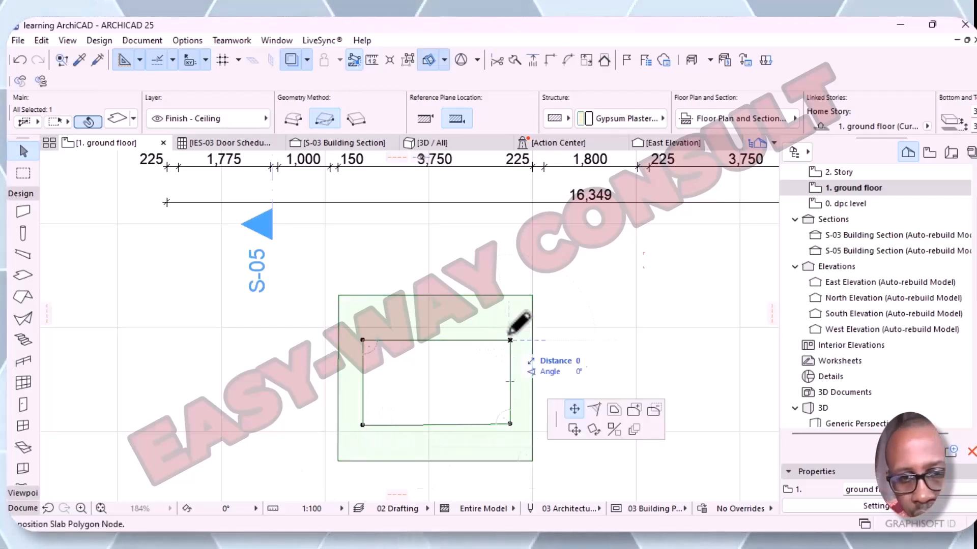
left_click(509, 320)
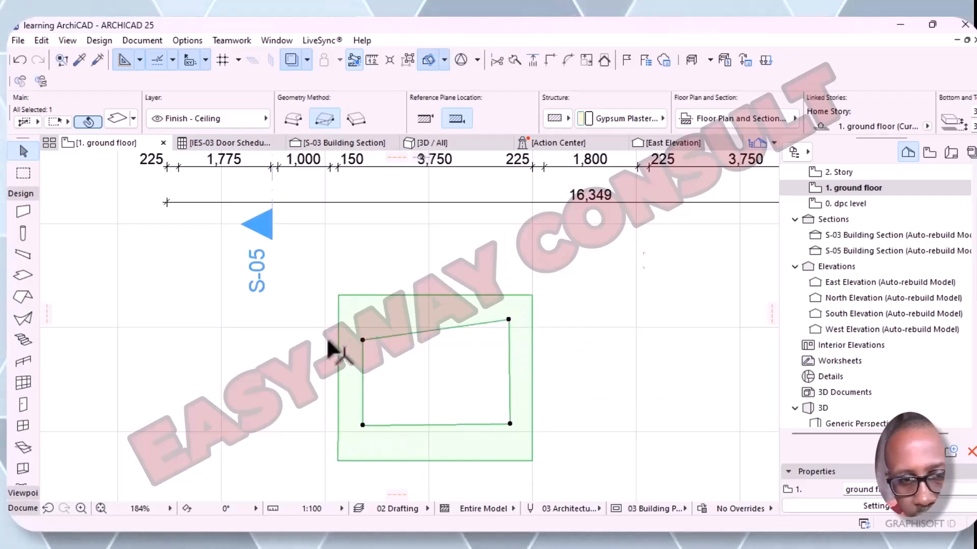
left_click(361, 338)
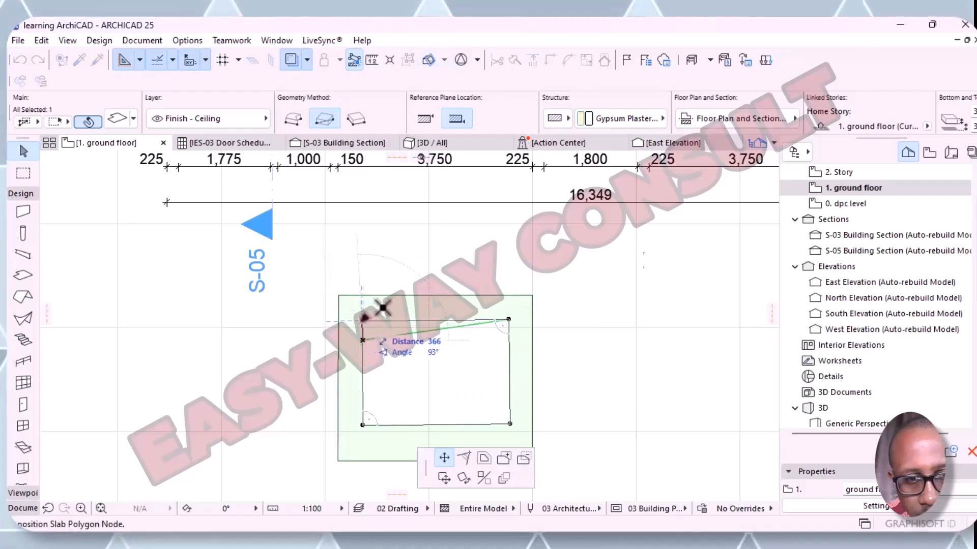
left_click(362, 321)
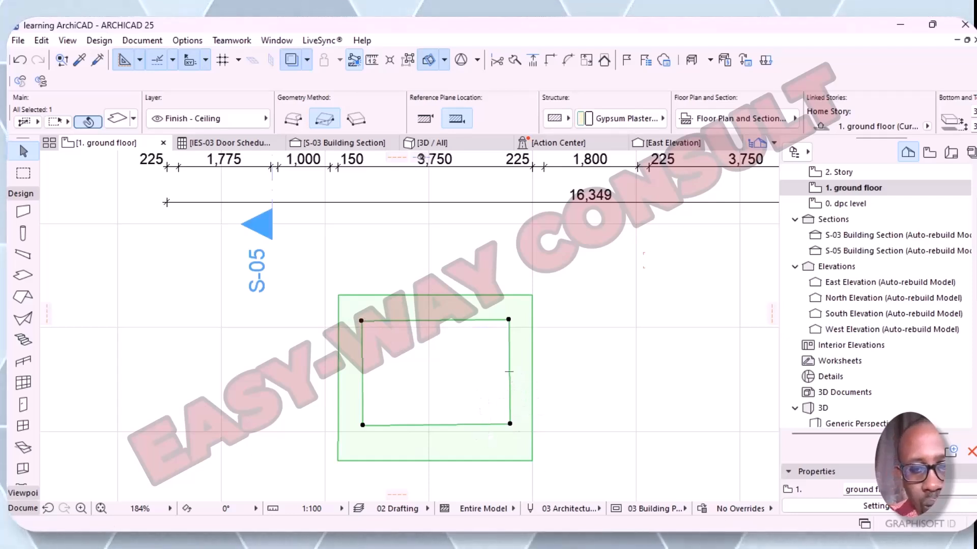
- Edit the northeast corner of the copied ceiling slab's hole
left_click(507, 320)
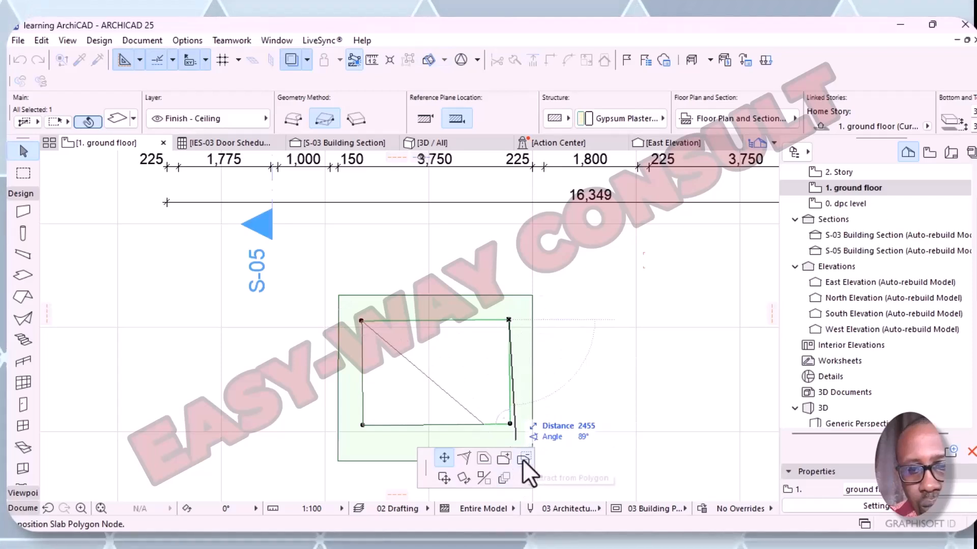
left_click(529, 456)
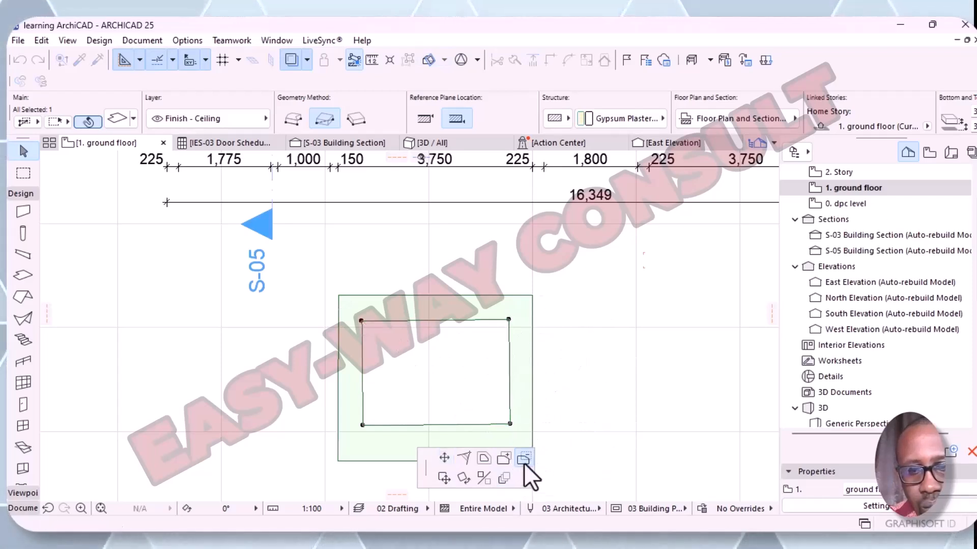
left_click(509, 320)
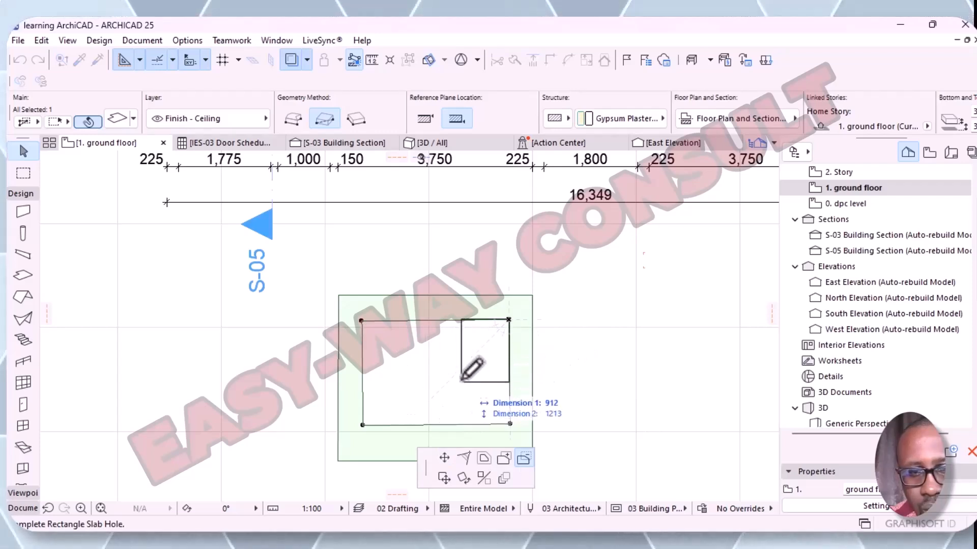
key("Escape")
- Shrink the rectangular opening in the ceiling slab by offsetting its edges inward twice
left_click(362, 321)
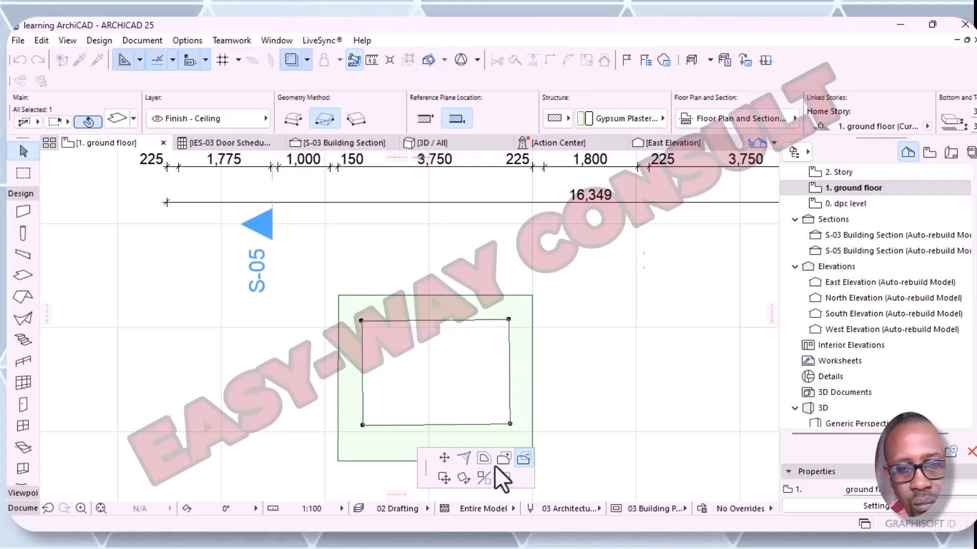
left_click(484, 459)
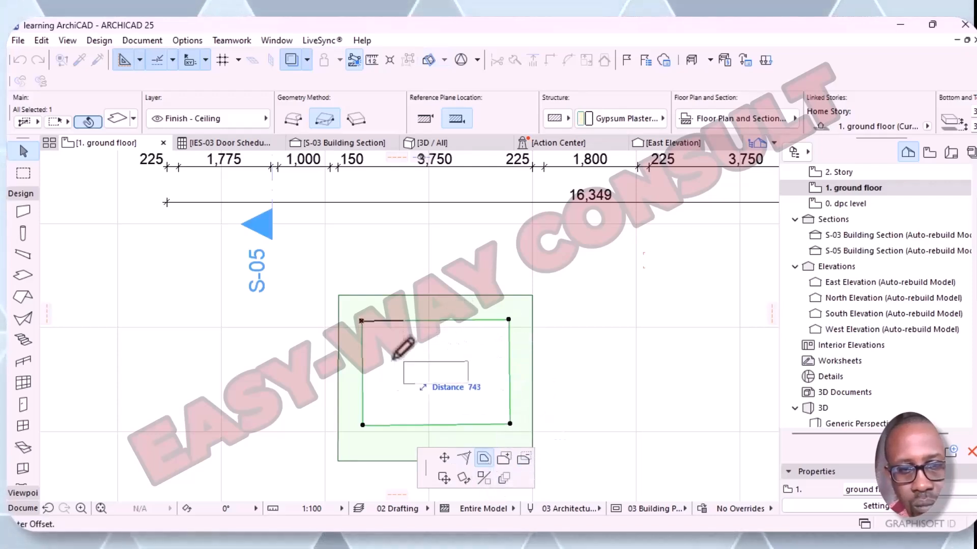
left_click(375, 339)
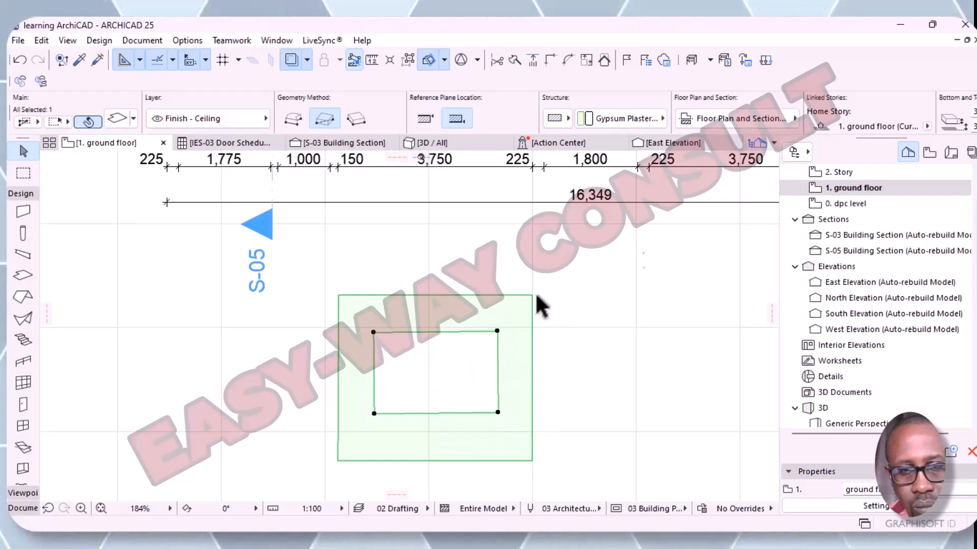
left_click(497, 331)
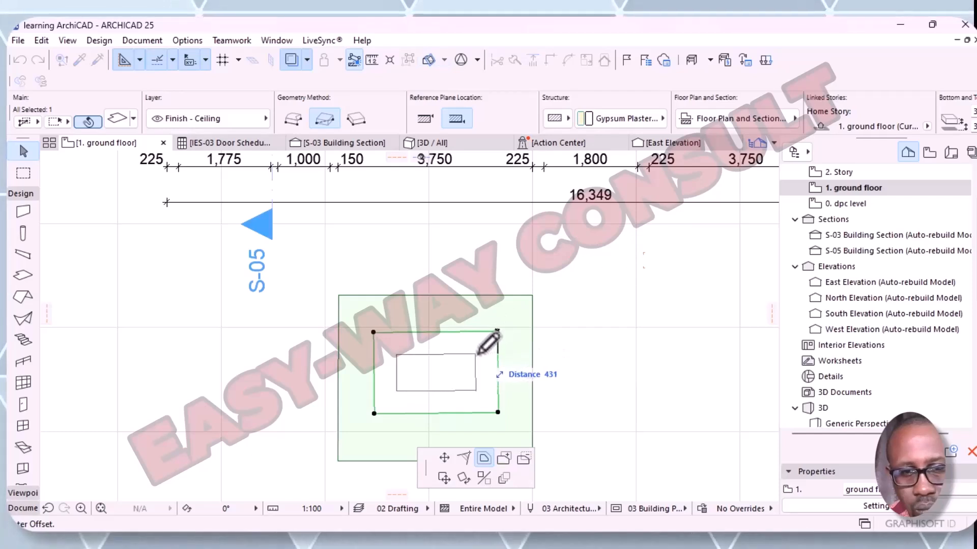
left_click(479, 349)
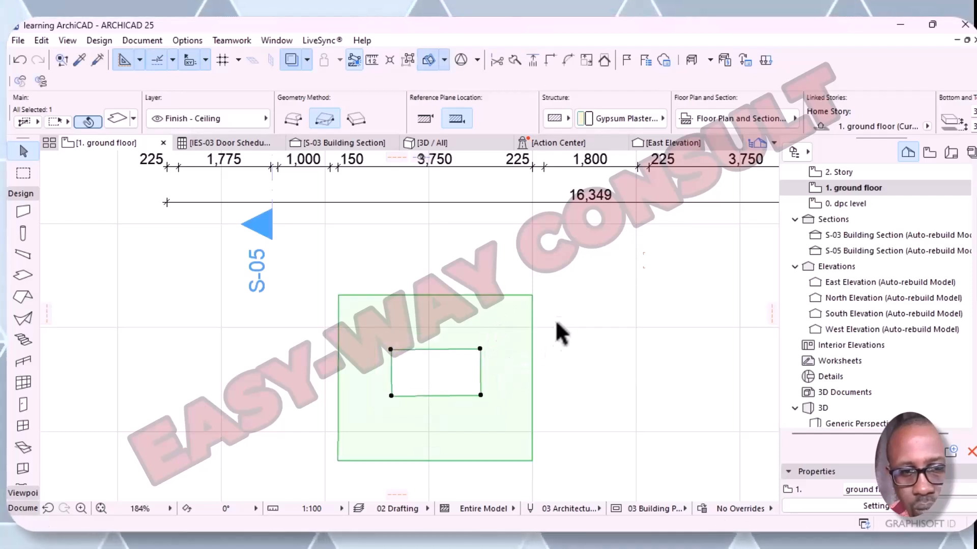
- Insert a node near the middle of the slab's upper outer edge, pulled inward, and offset the outer outline inward by about 241
left_click(531, 295)
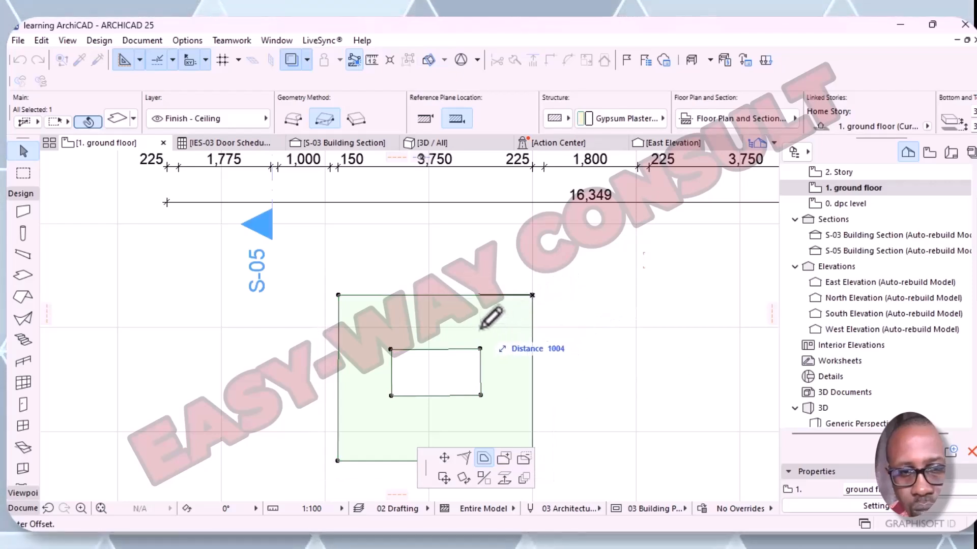
key("Escape")
left_click(469, 296)
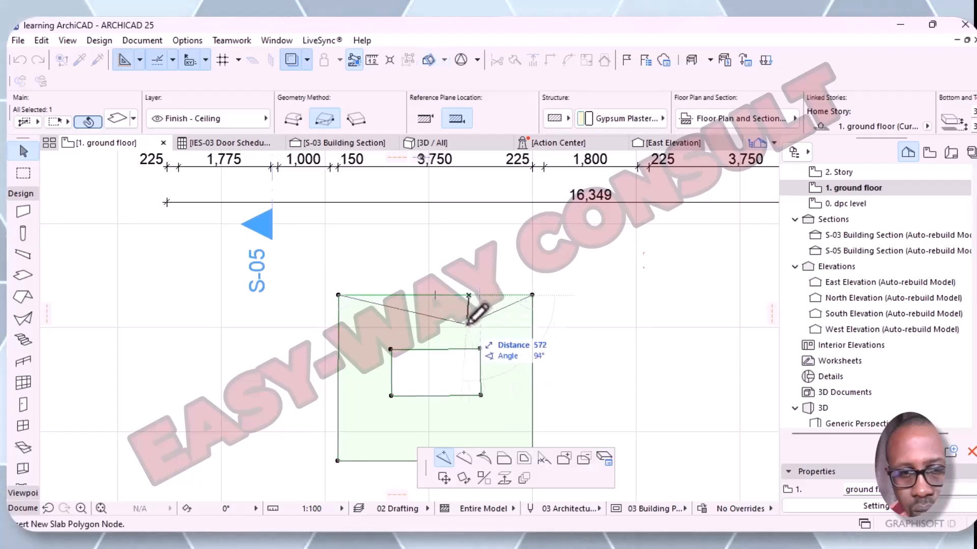
left_click(437, 326)
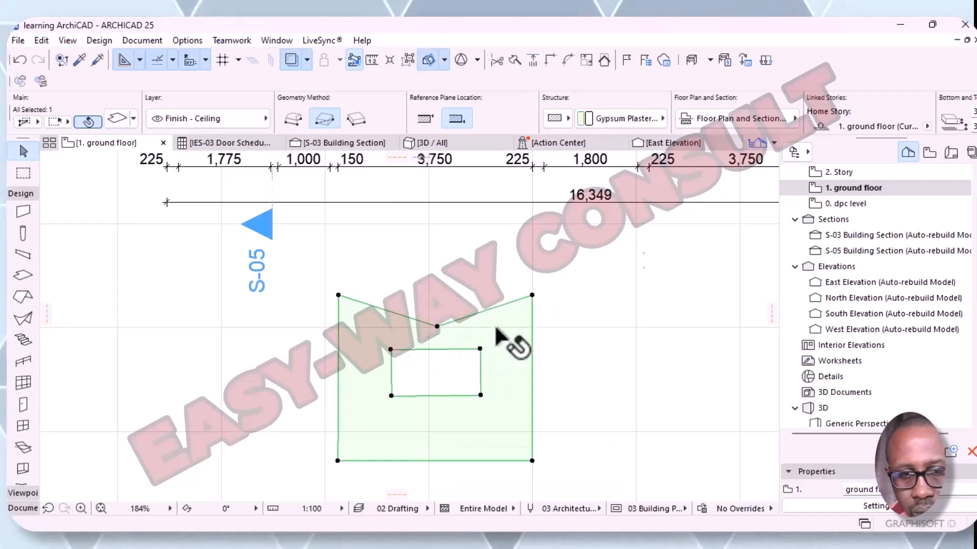
left_click(339, 296)
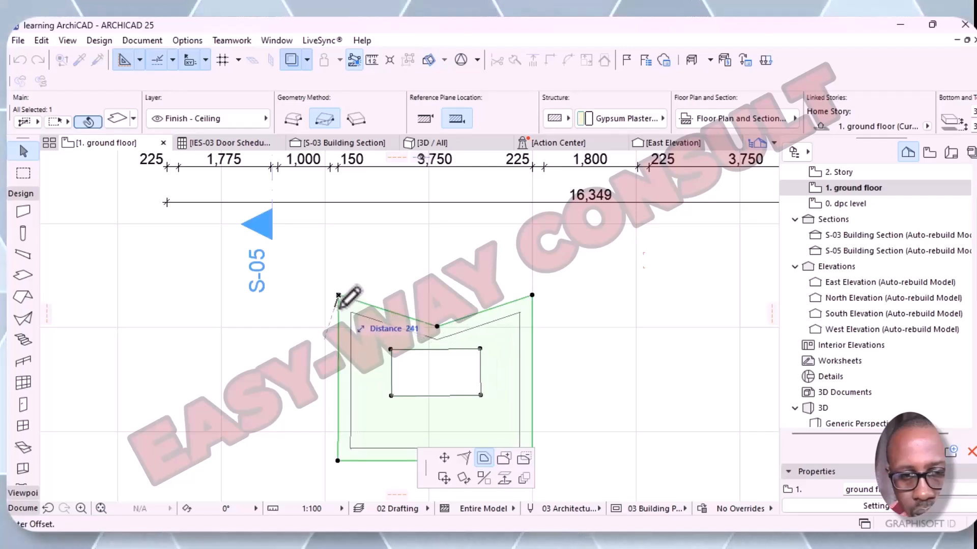
left_click(339, 305)
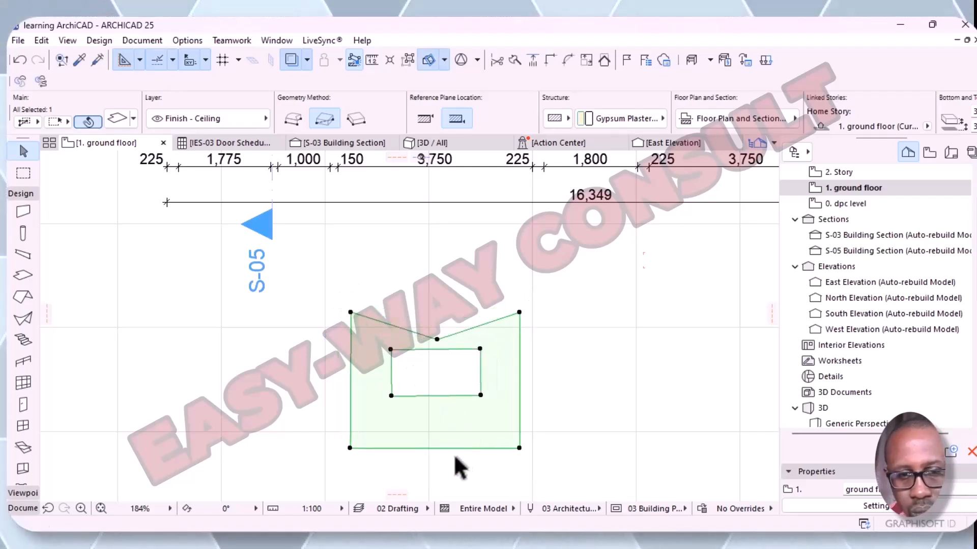
- Insert a node mid-way on the slab's lower edge, pulled inward about 555, and offset the outer outline inward by about 130
left_click(440, 448)
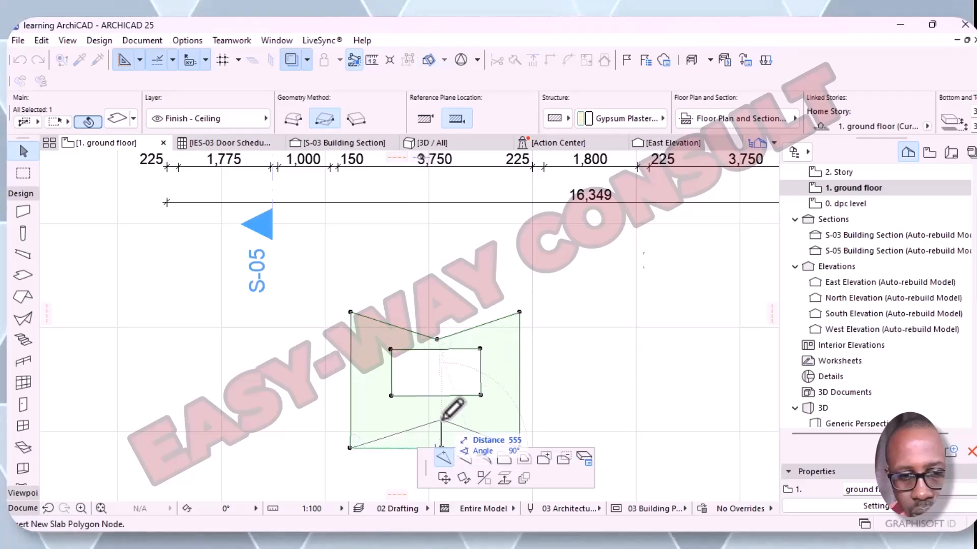
left_click(441, 420)
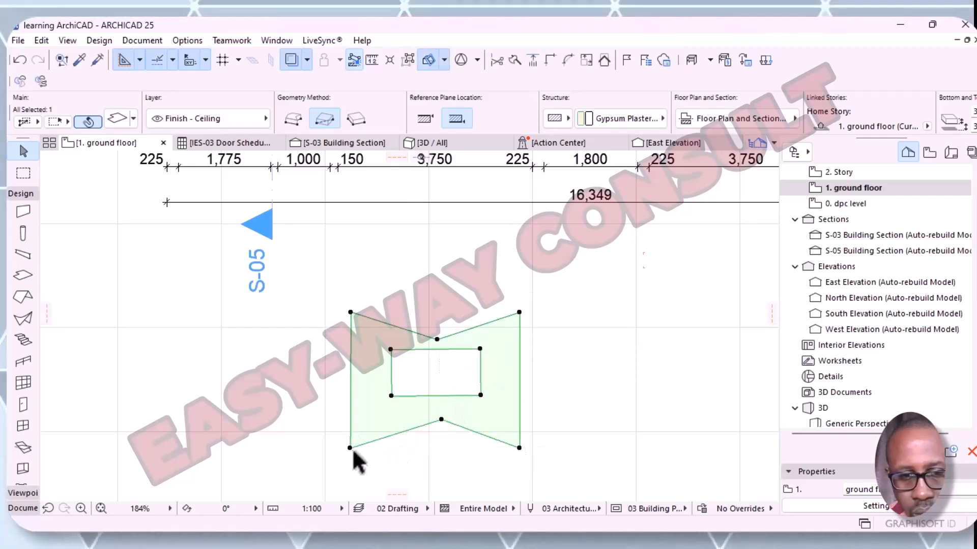
left_click(350, 447)
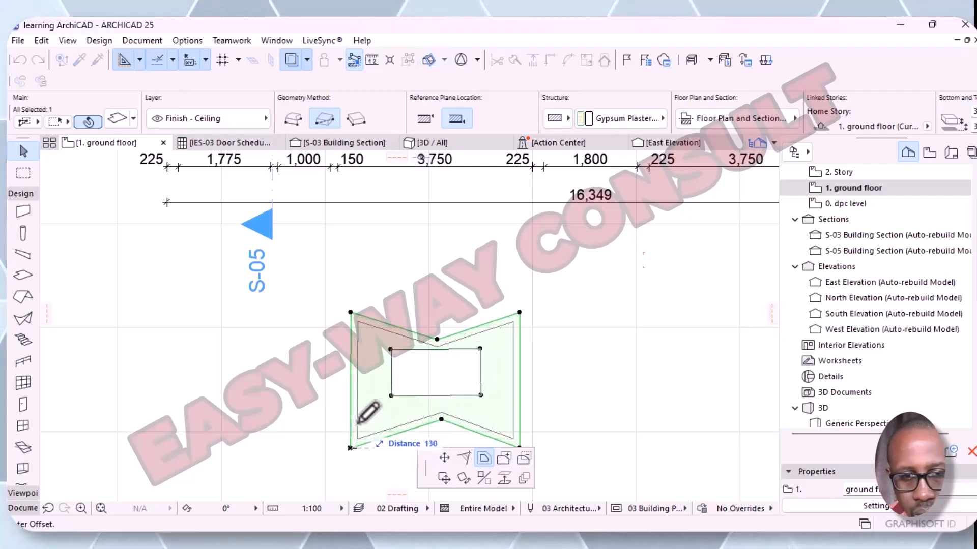
left_click(359, 423)
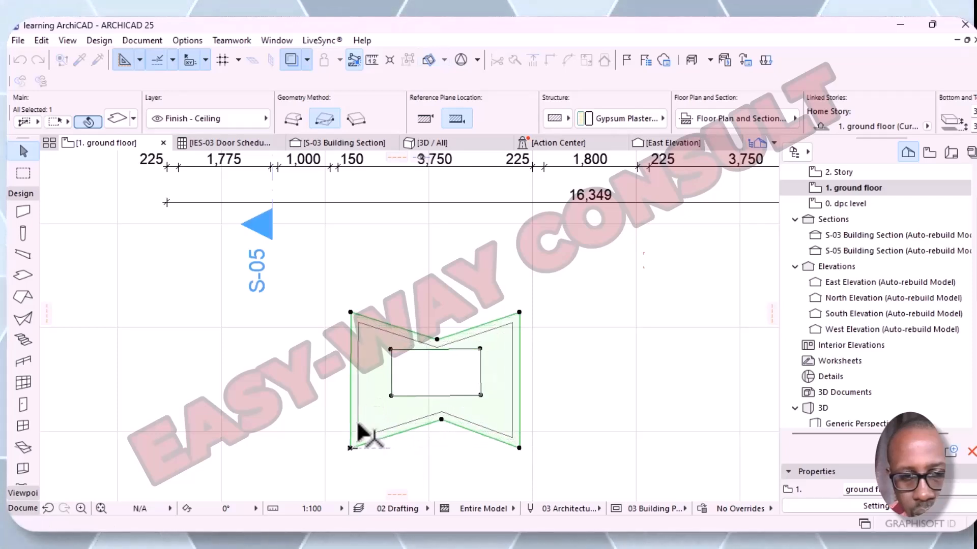
- Insert a node mid-way on both side edges of the slab, pulling them inward about 383 on the left and 289 on the right
left_click(357, 381)
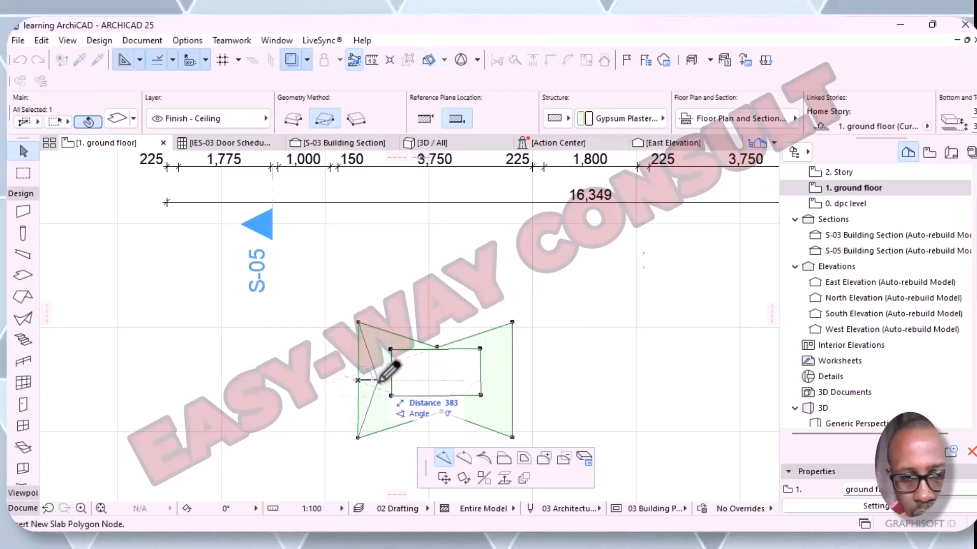
left_click(377, 380)
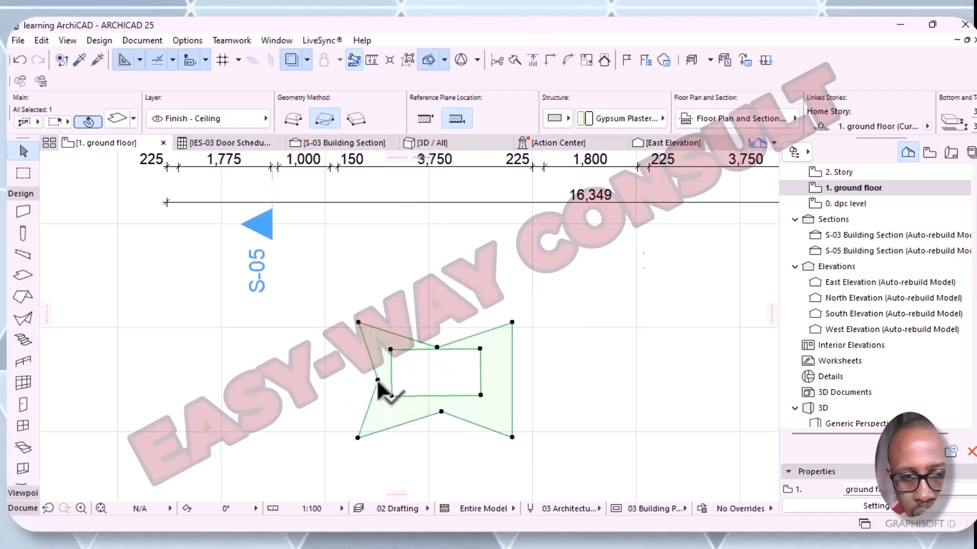
left_click(512, 385)
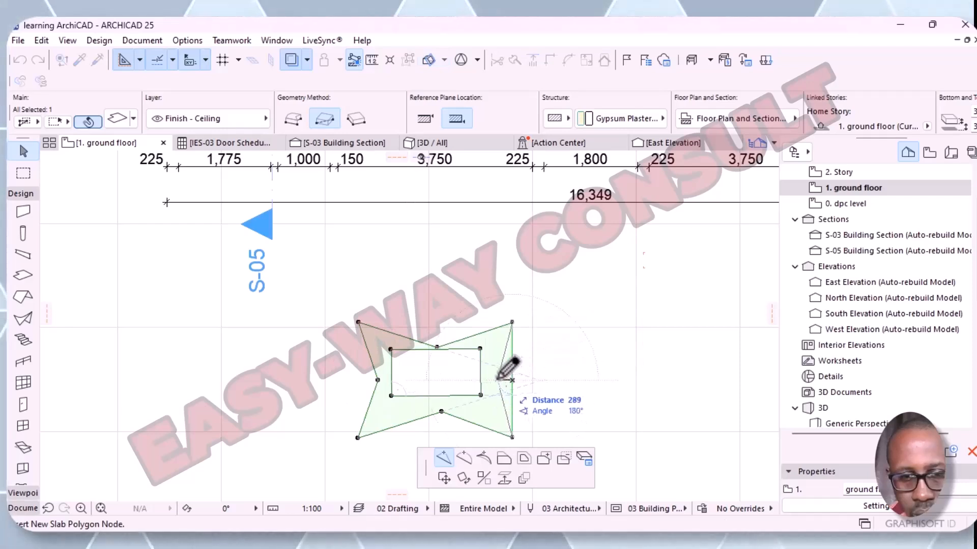
left_click(496, 380)
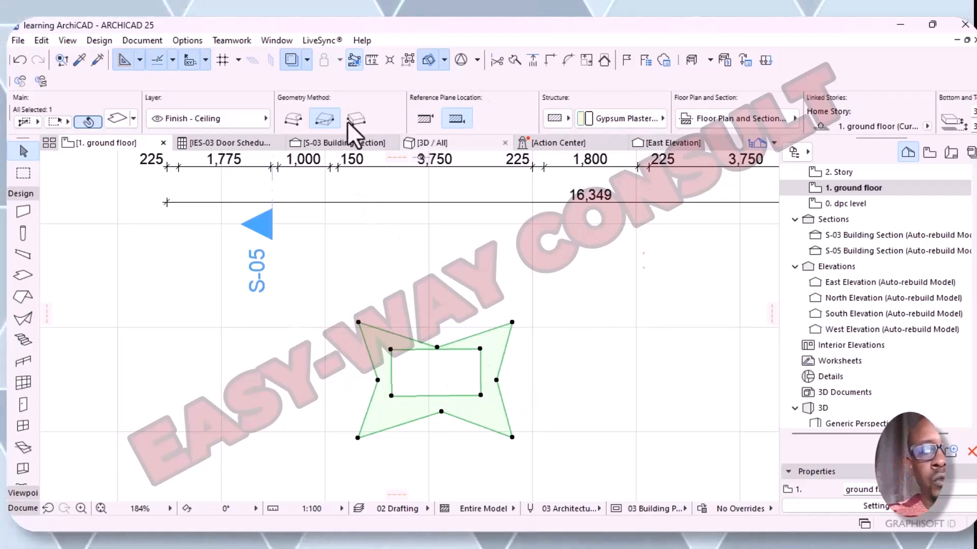
- Set the ceiling slab's reference plane elevation to Project Zero to 3550
left_click(112, 122)
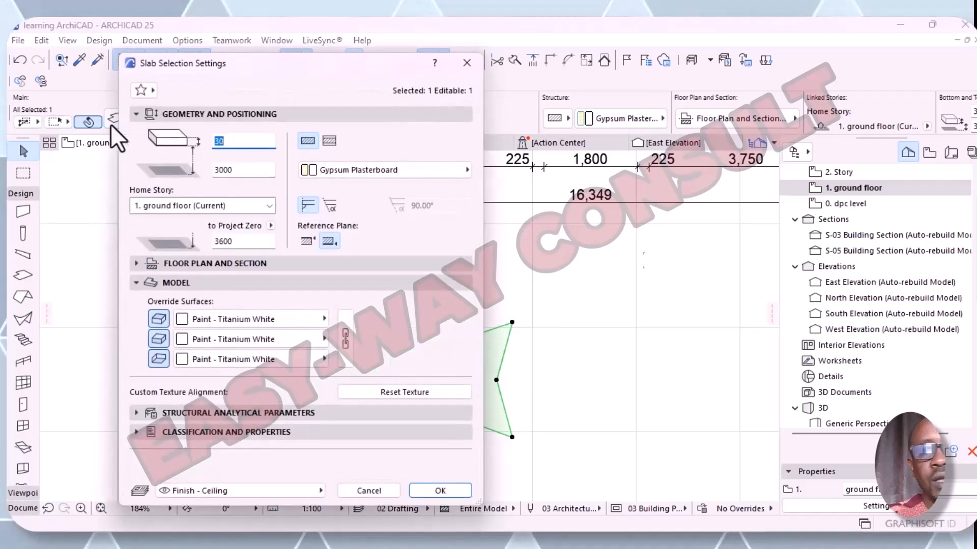
left_click(224, 241)
key("BackSpace")
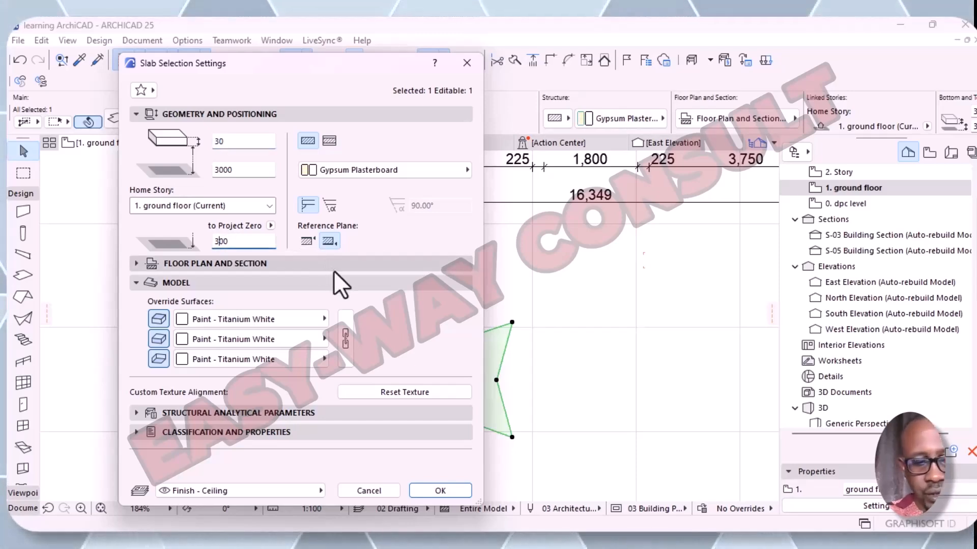
type("5")
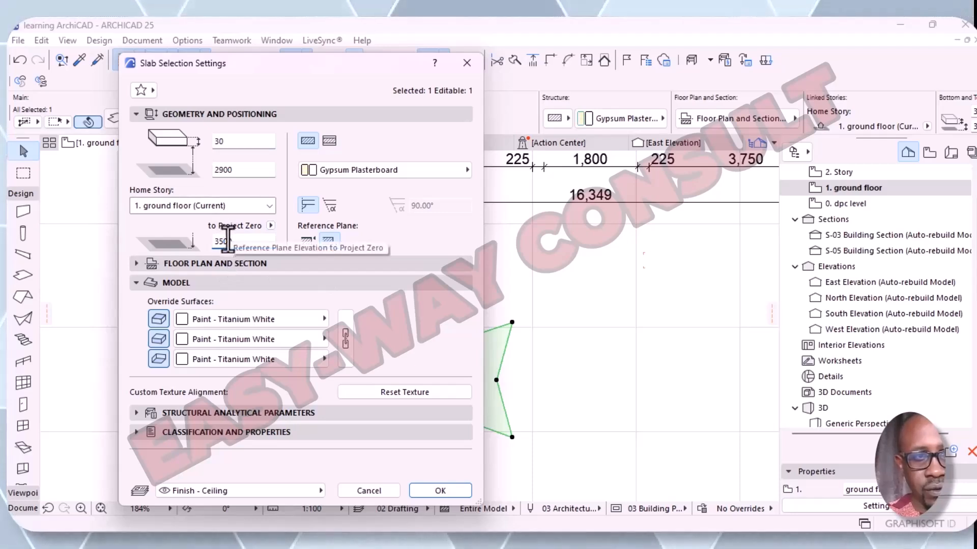
left_click(227, 242)
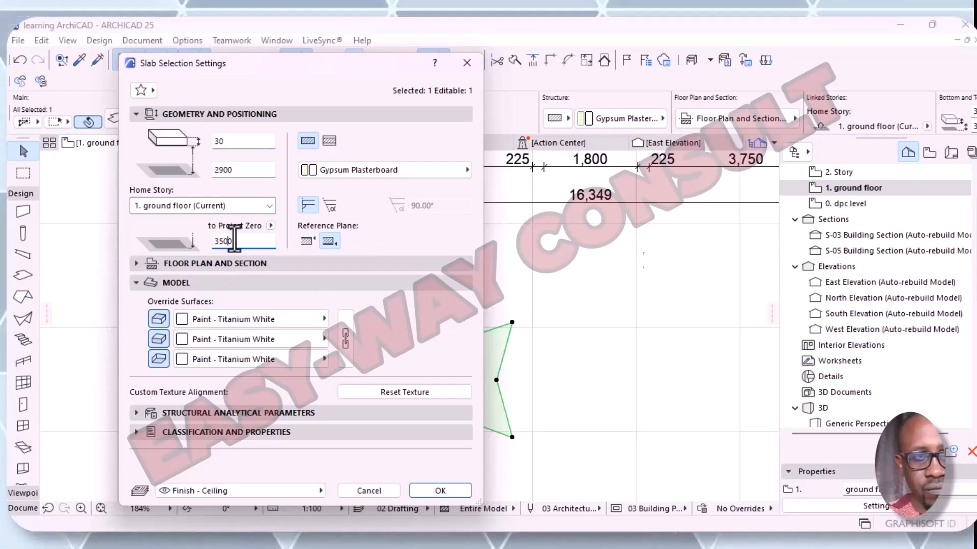
key("BackSpace")
type("5")
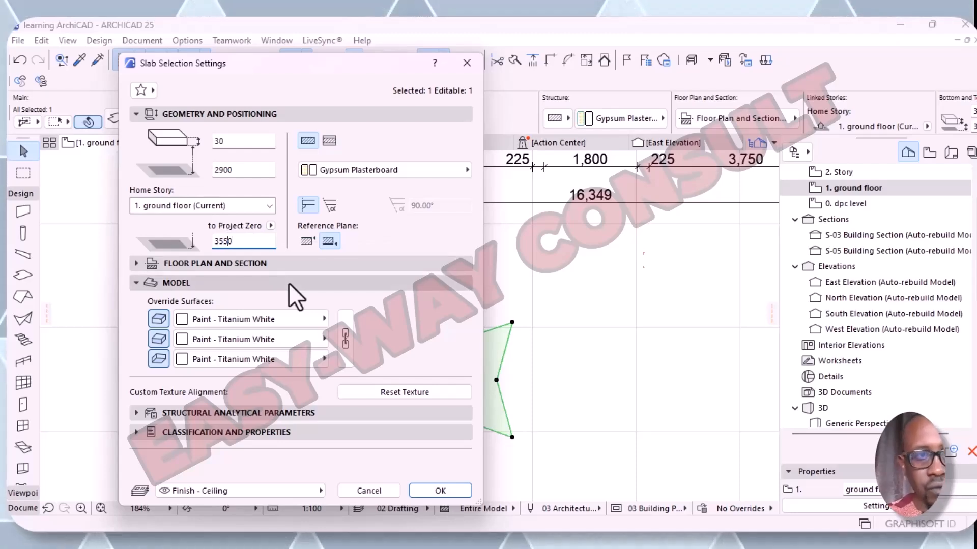
left_click(437, 491)
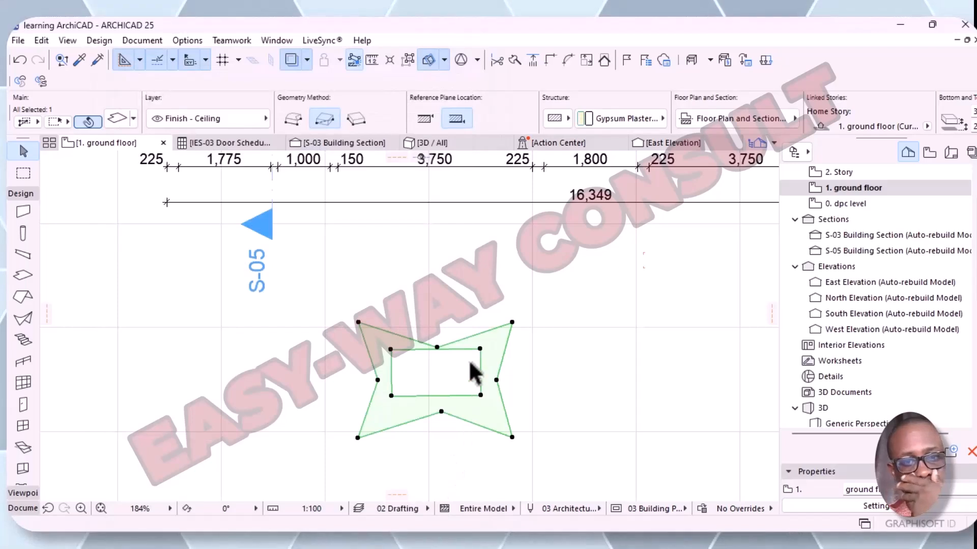
- Move the star-shaped ceiling slab by its upper middle node into the left apartment's lounge, over the coffee table
right_click(449, 385)
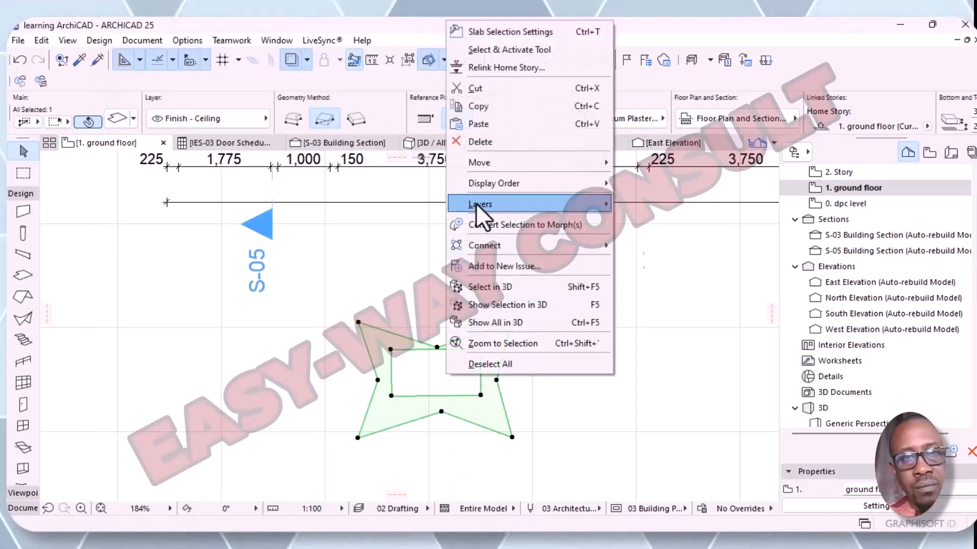
mouse_move(484, 163)
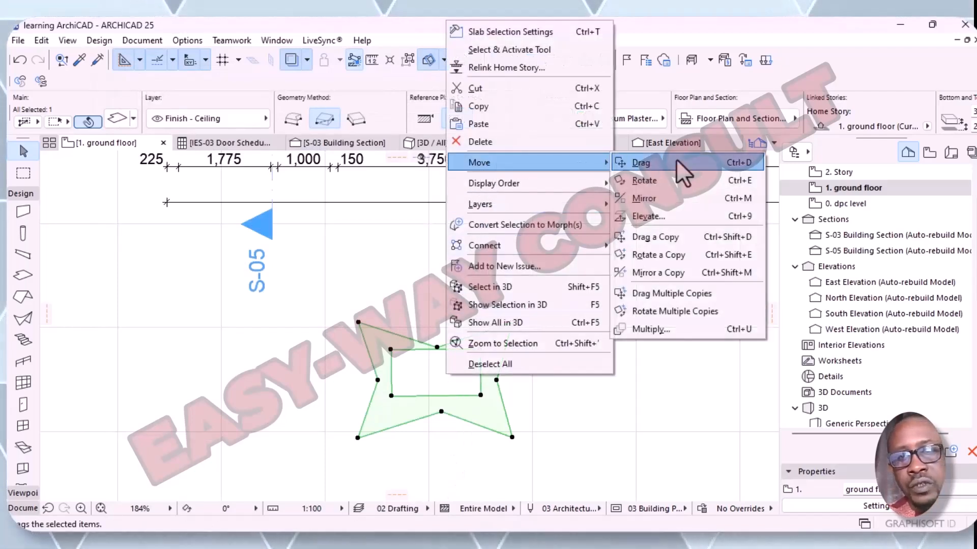
left_click(650, 163)
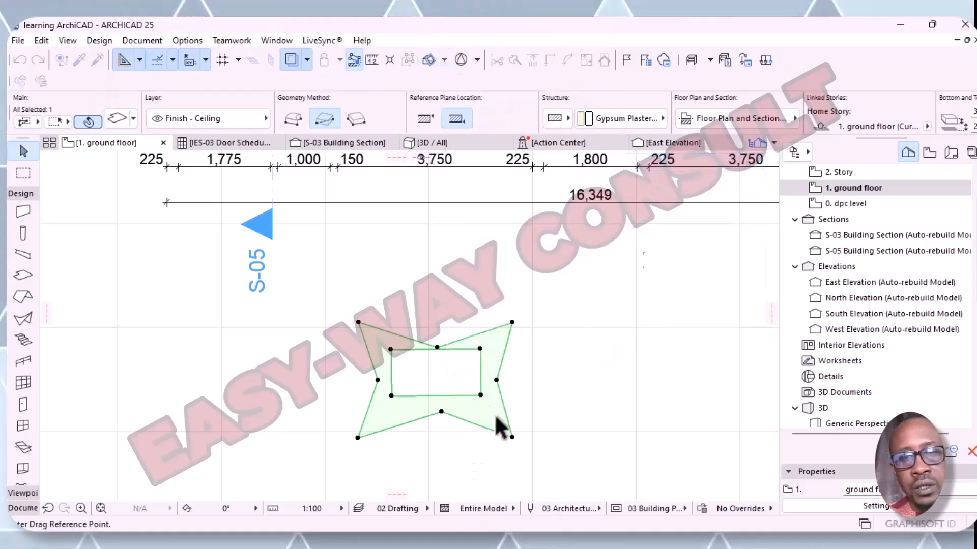
left_click(437, 346)
scroll(402, 273, "down", 2)
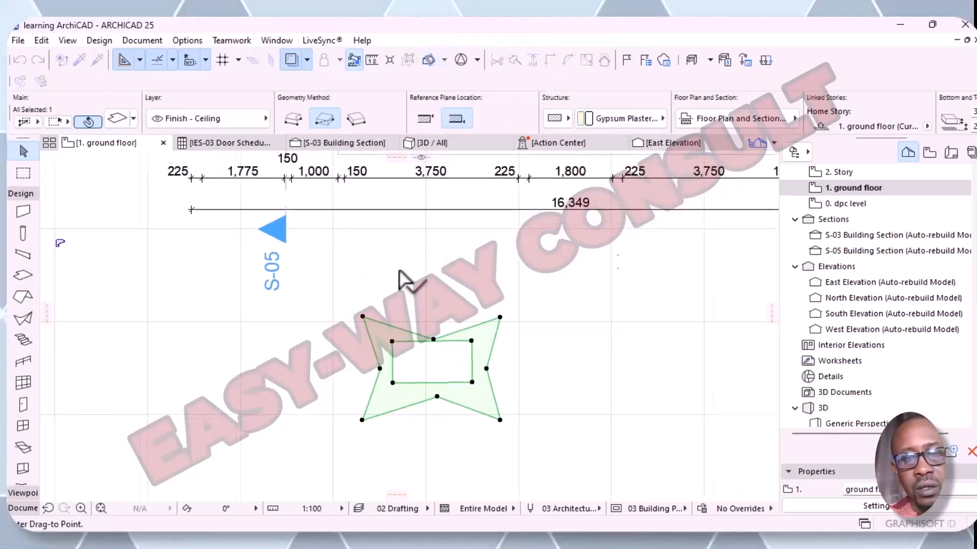
scroll(455, 376, "down", 3)
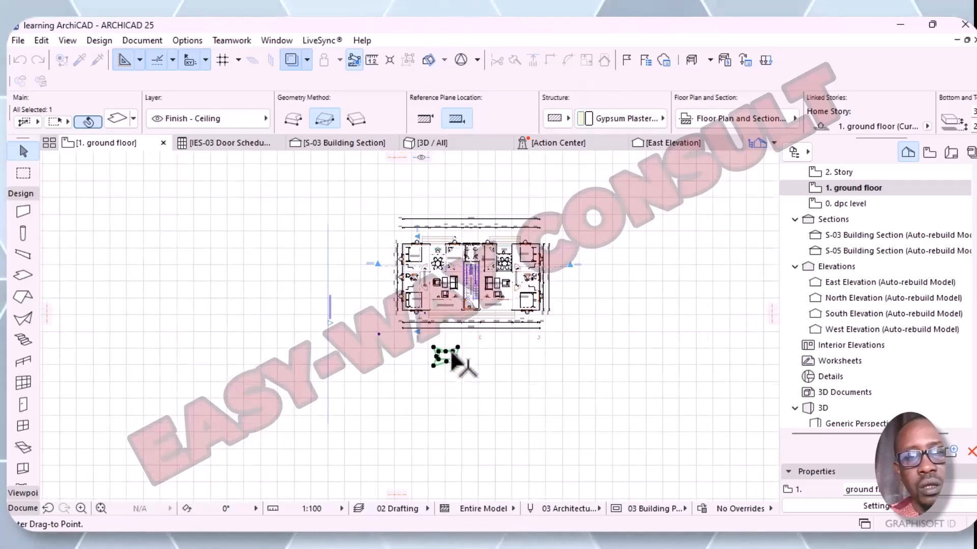
scroll(447, 287, "up", 5)
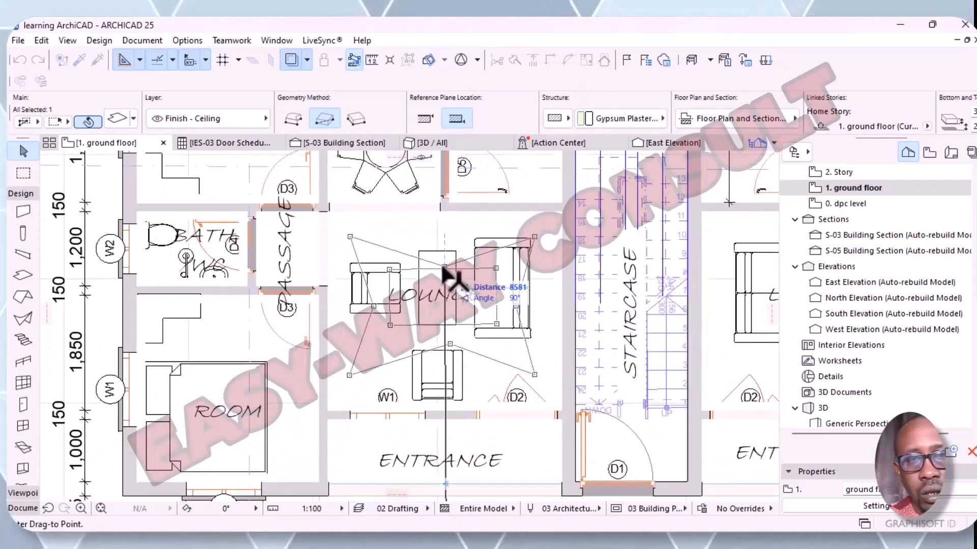
left_click(444, 268)
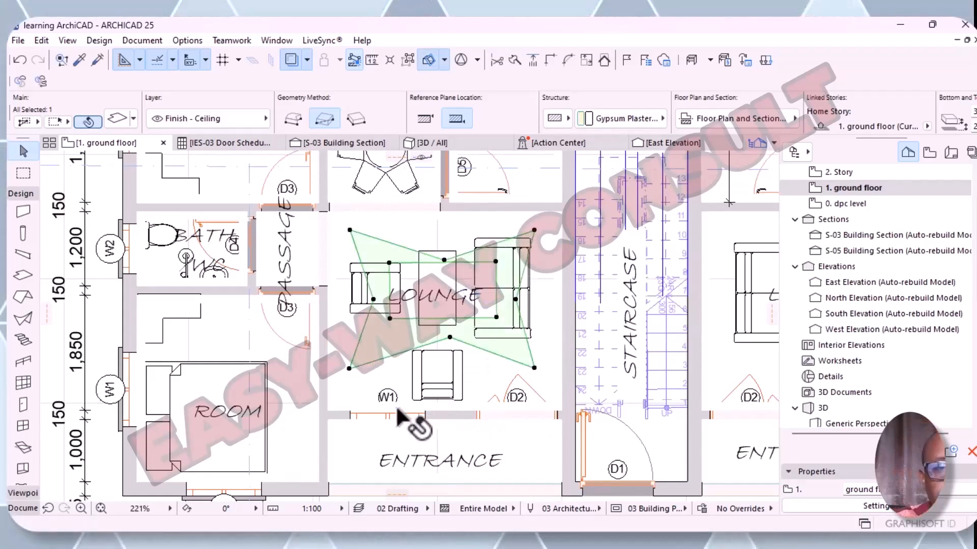
scroll(574, 407, "down", 5)
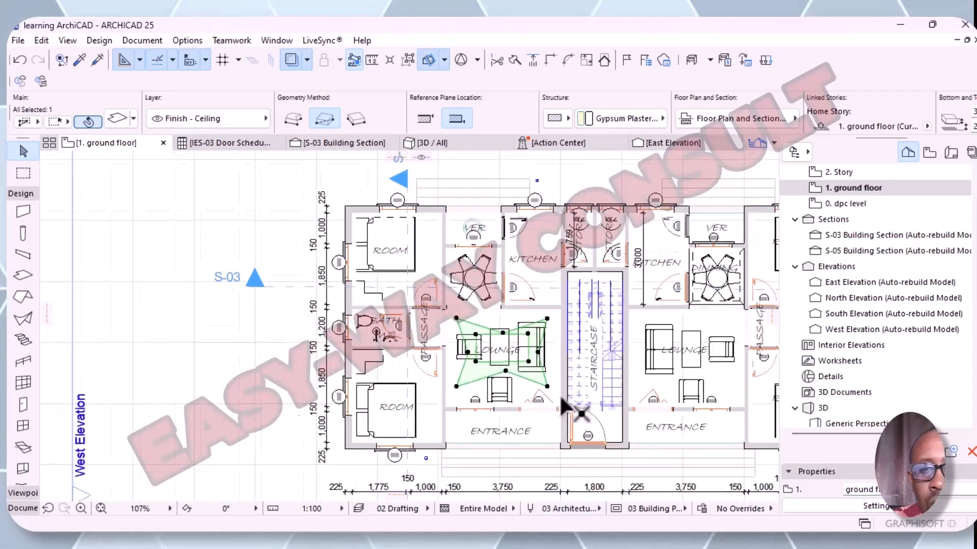
middle_click_drag(617, 429, 458, 224)
middle_click_drag(518, 373, 512, 484)
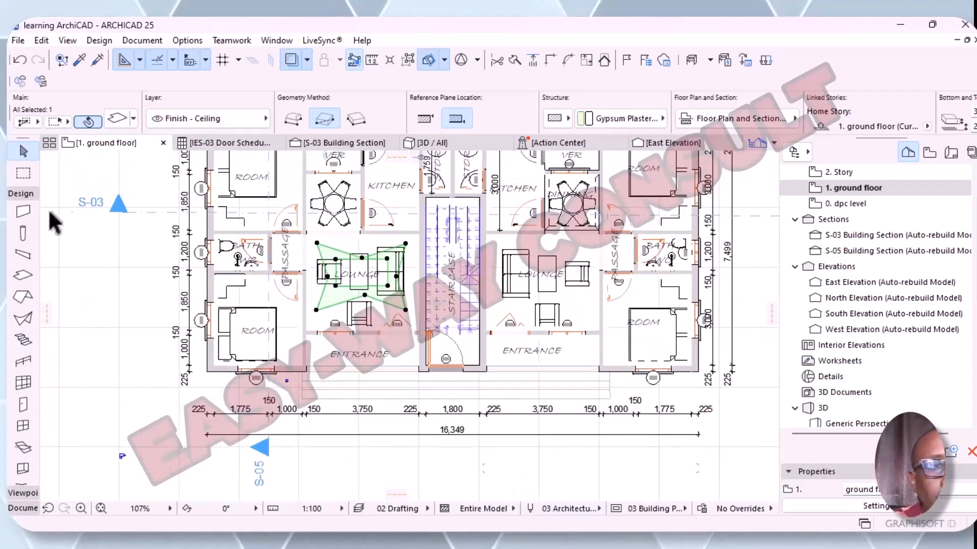
- Set the star-shaped ceiling slab's reference plane elevation to Project Zero to 3540 and deselect the slab
left_click(115, 124)
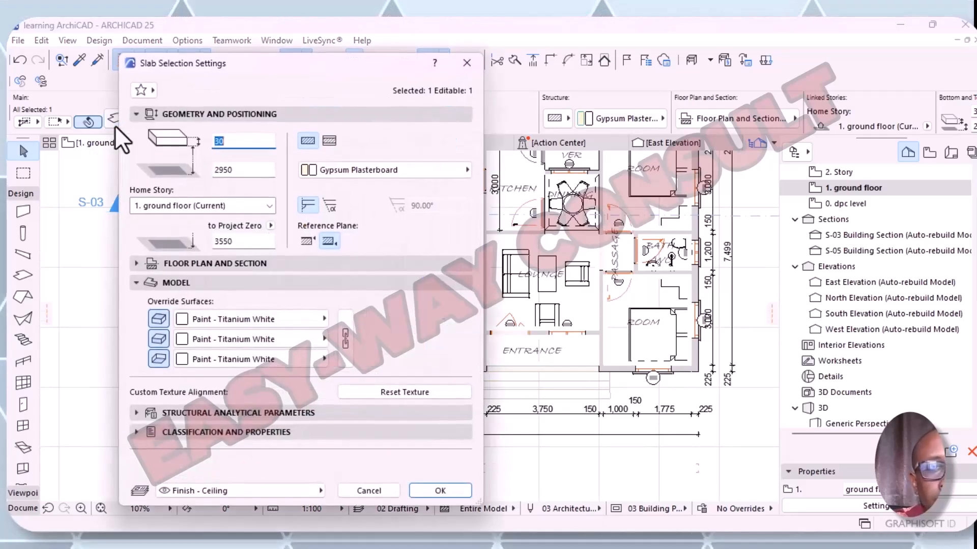
left_click(227, 241)
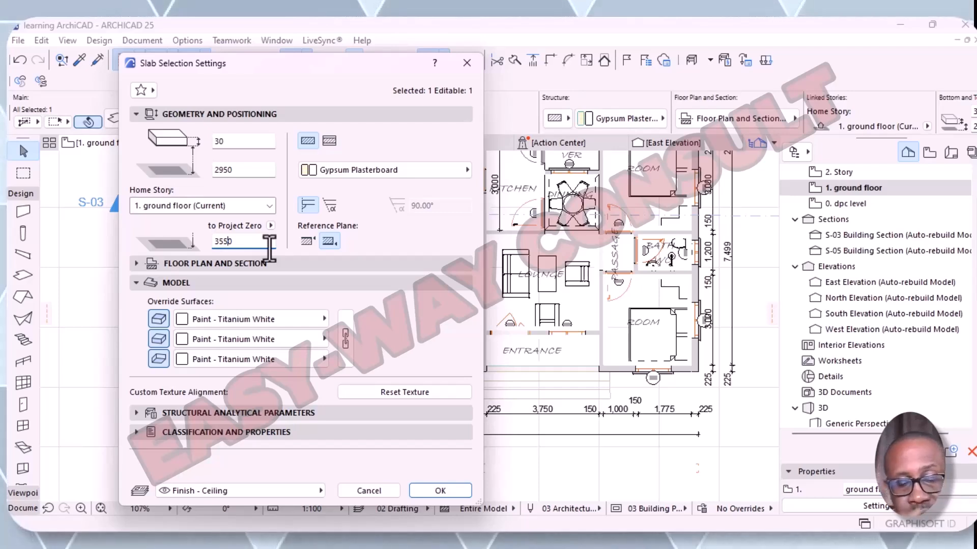
key("BackSpace")
type("4")
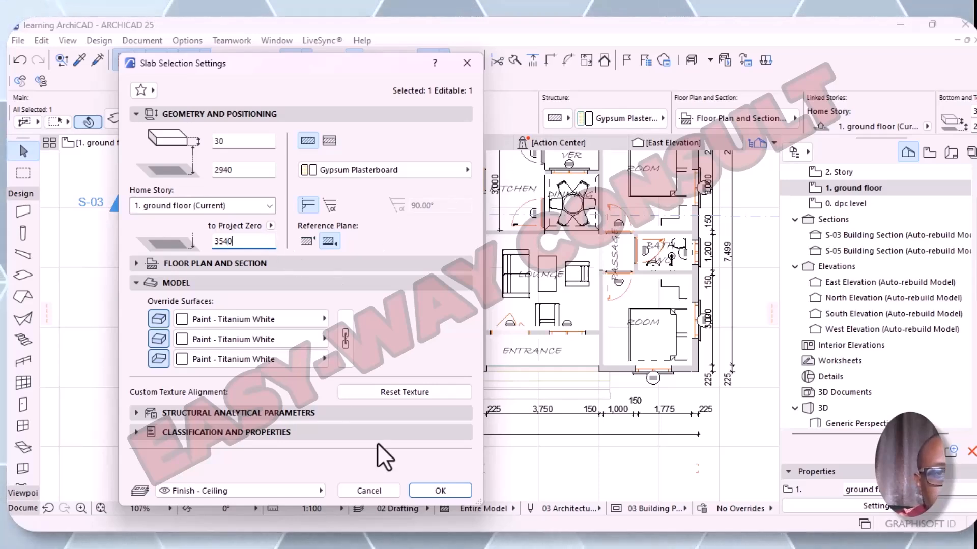
left_click(452, 493)
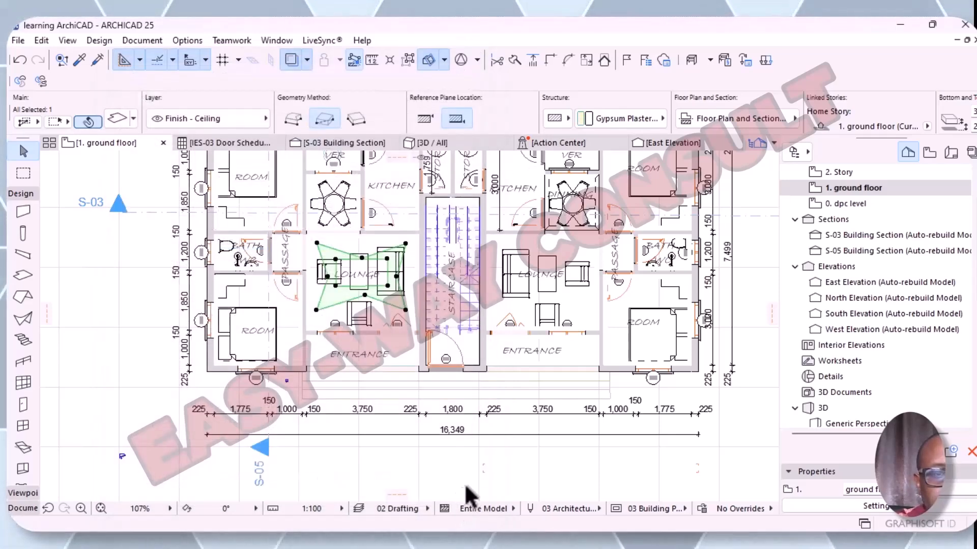
left_click(490, 483)
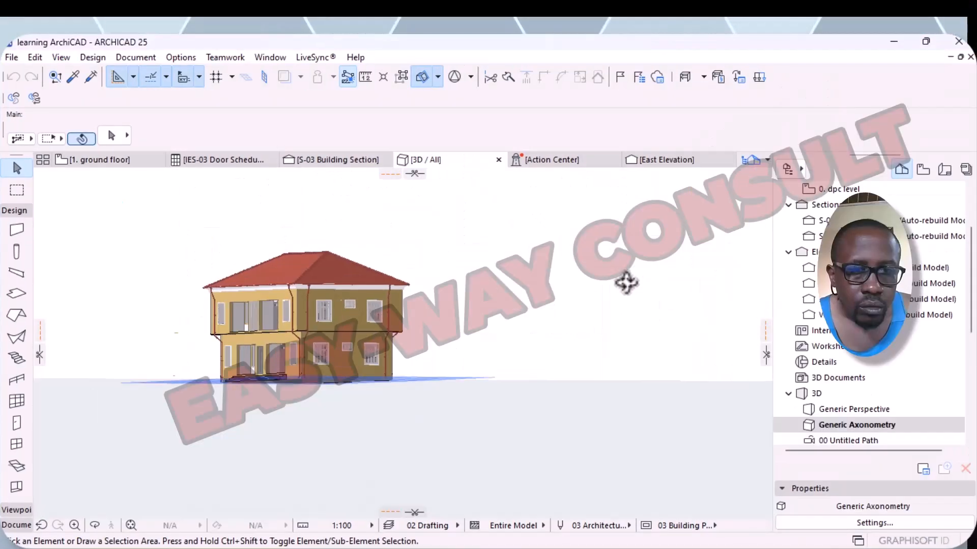
- Look at the building in 3D and return to the ground floor plan around both lounges
middle_click_drag(625, 279, 770, 299, "shift")
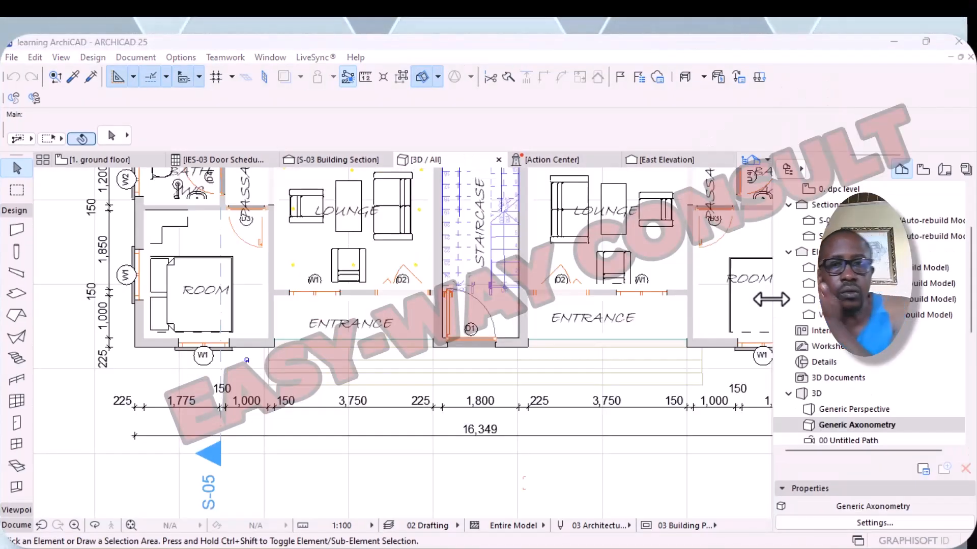
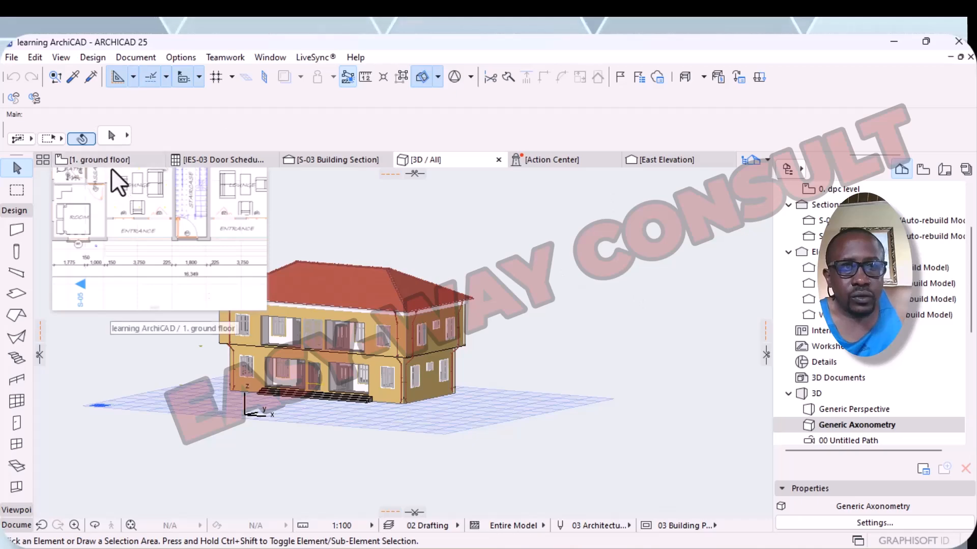
left_click(111, 160)
scroll(401, 297, "down", 1)
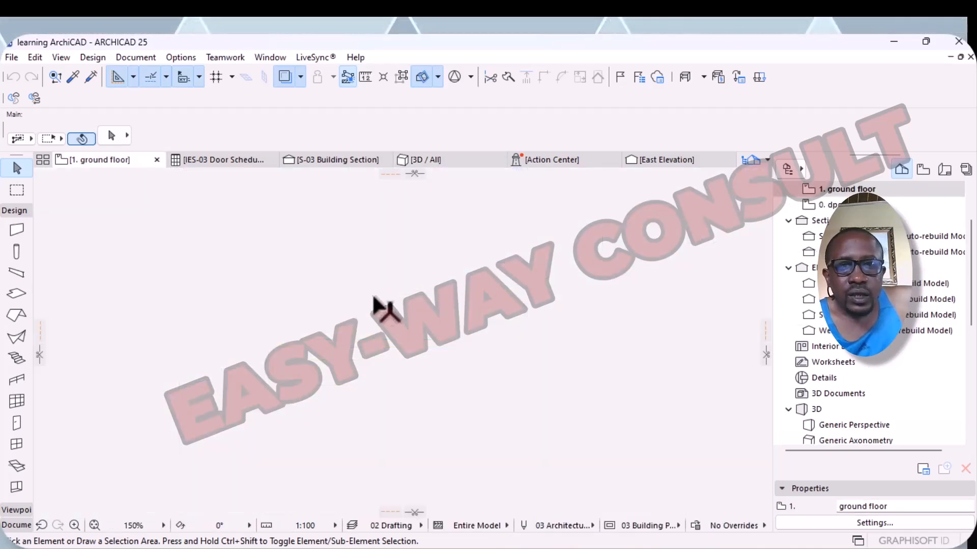
mouse_move(402, 298)
middle_mouse_down()
mouse_move(379, 333)
mouse_move(307, 357)
middle_mouse_up()
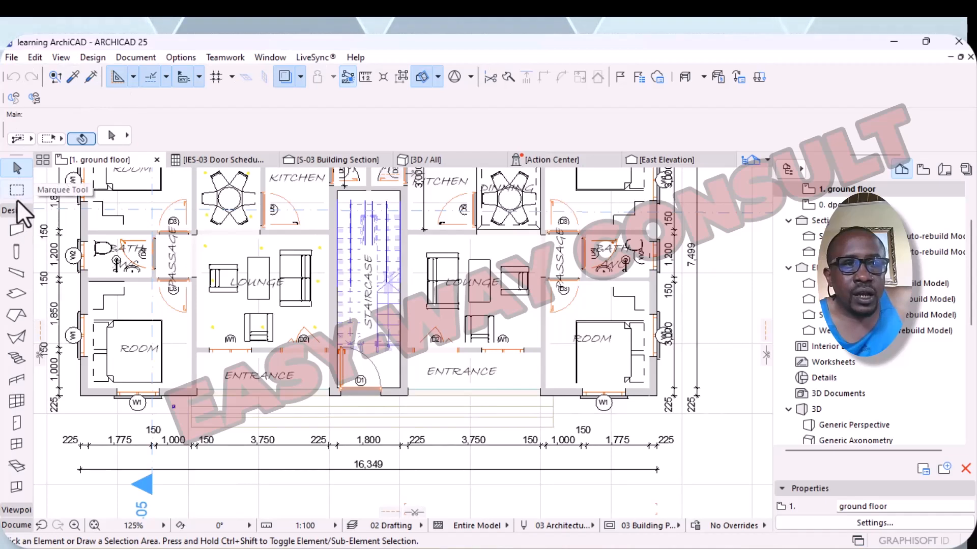
- Open the 2. Story plan and try to select the star-shaped ceiling outline in the left lounge
left_click(17, 230)
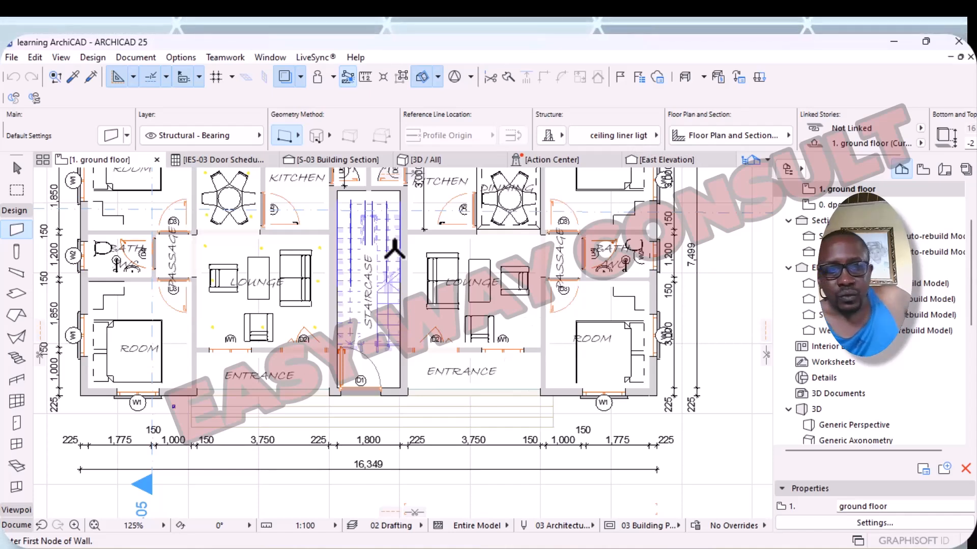
scroll(840, 204, "up", 1)
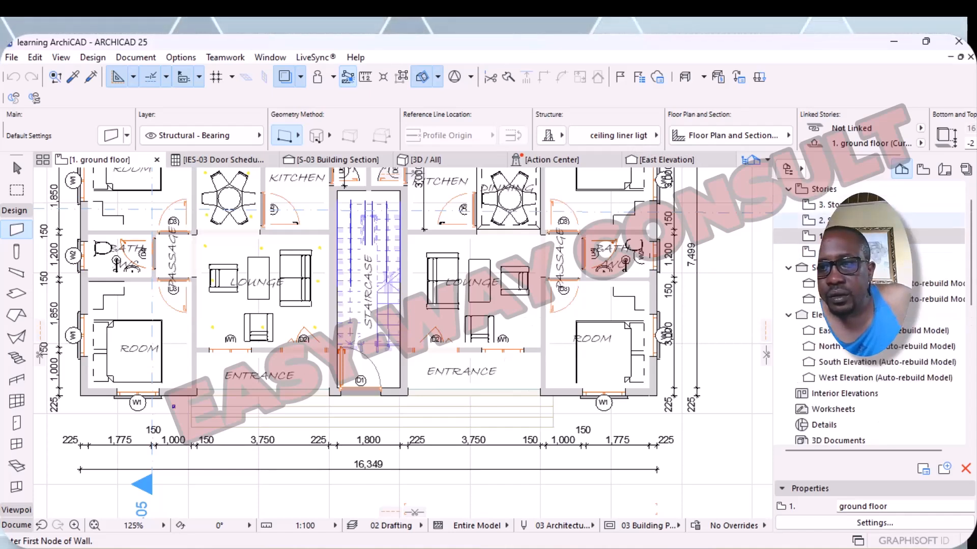
left_click(840, 220)
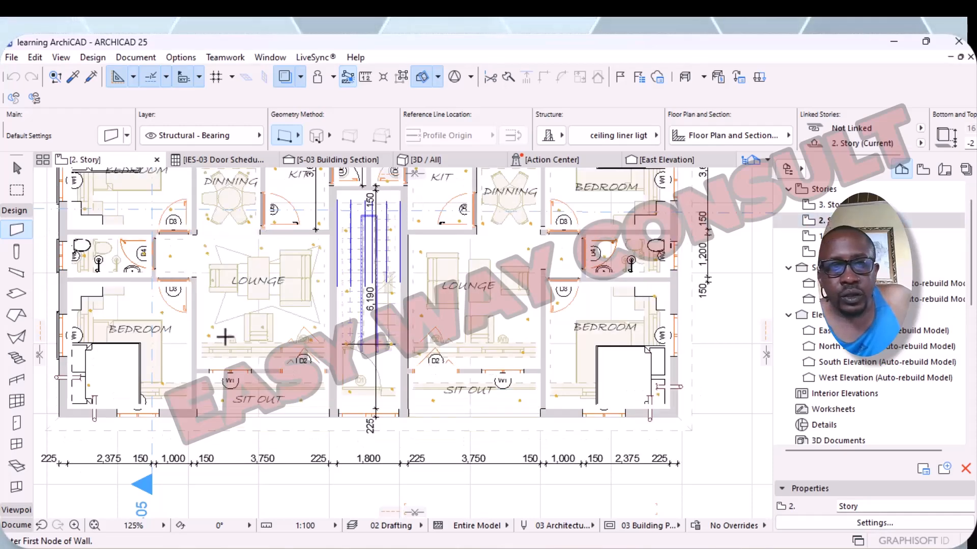
scroll(237, 320, "up", 4)
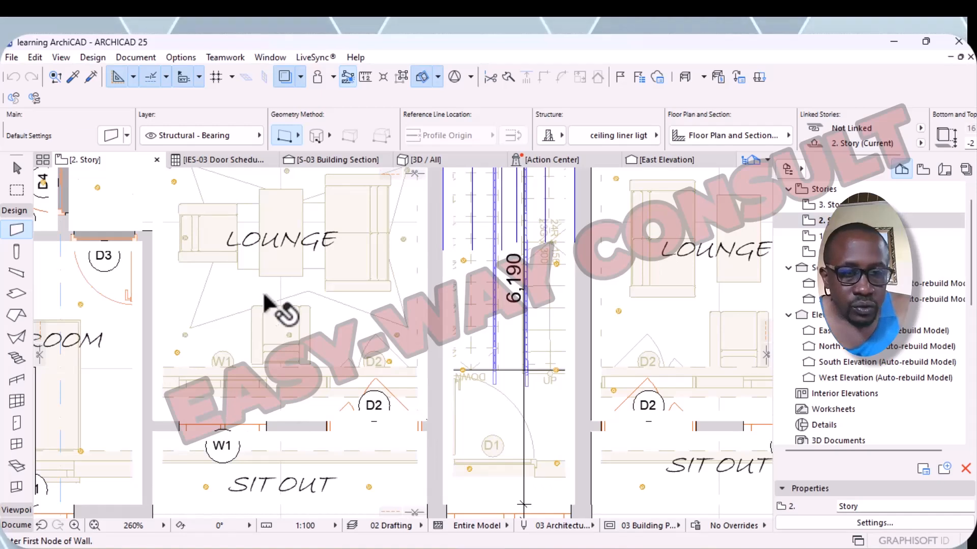
key("shift")
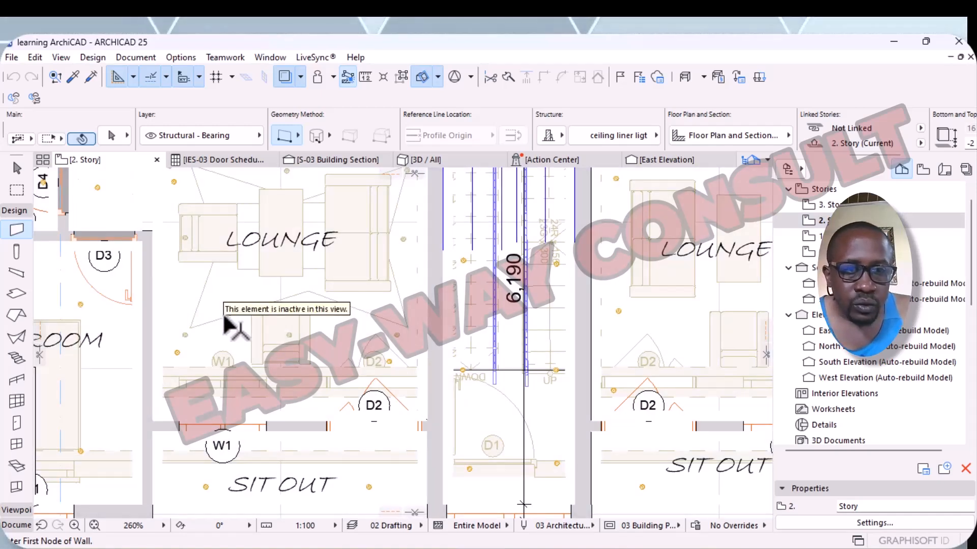
left_click(224, 316, "shift")
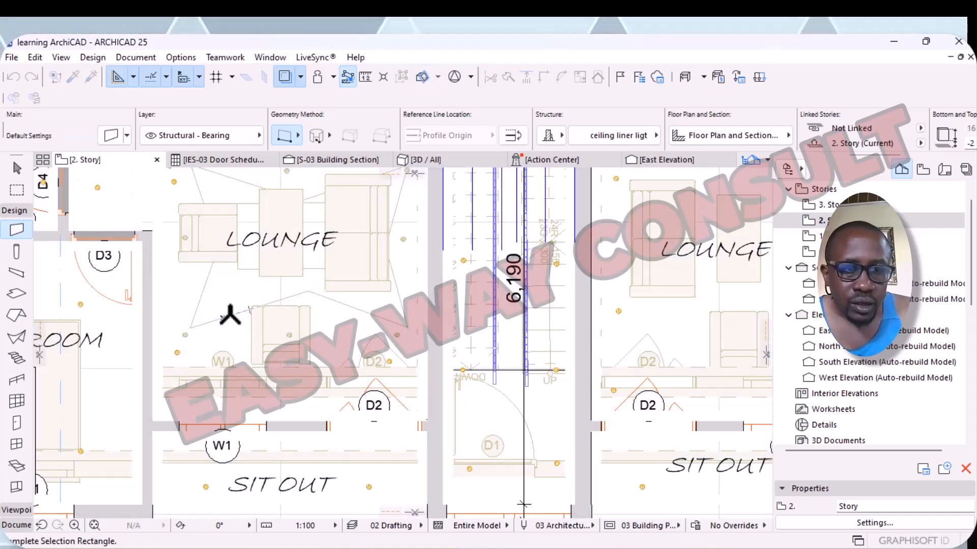
key("Escape")
key("Escape")
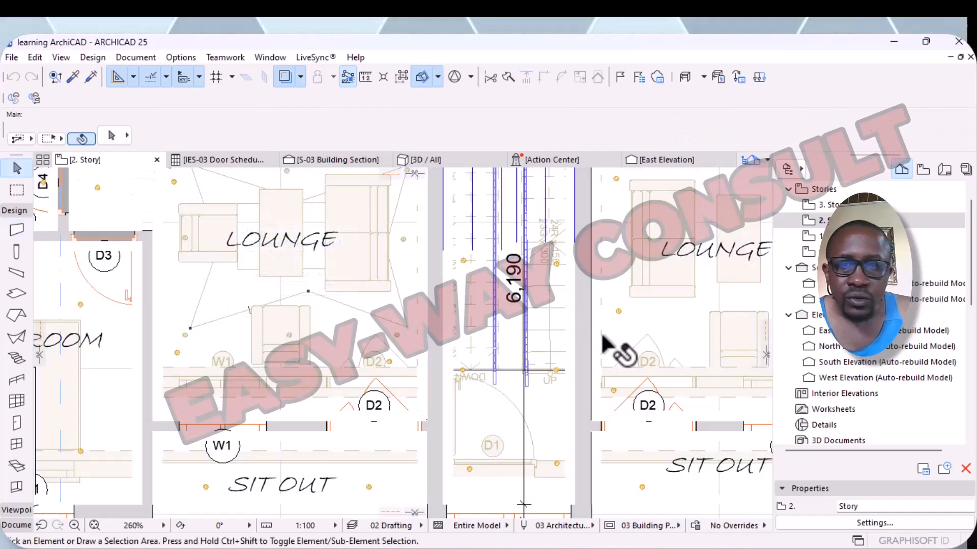
- Inspect the upper story's gypsum ceiling slab by selecting it at several places in the two lounges
scroll(460, 359, "down", 1)
scroll(560, 349, "down", 2)
middle_click_drag(560, 349, 351, 378)
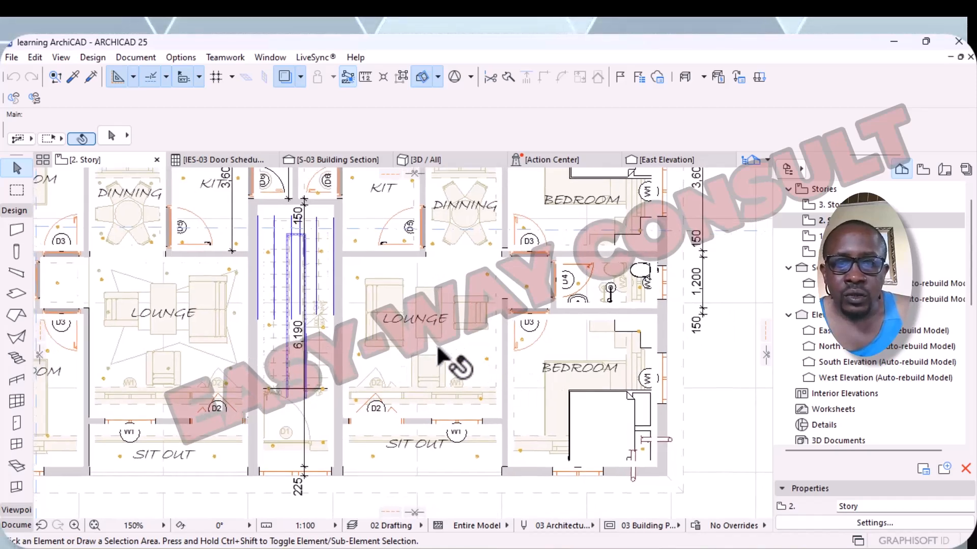
left_click(430, 275)
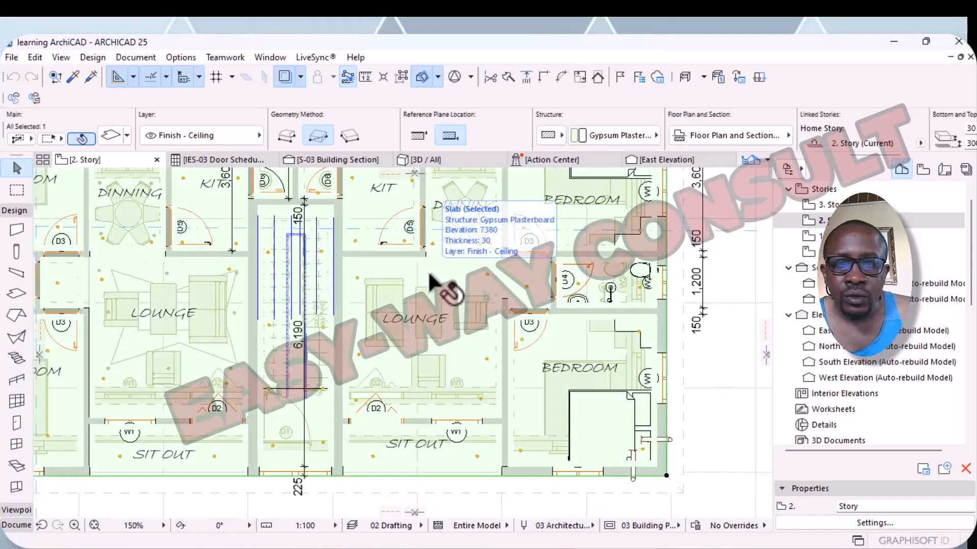
left_click(719, 384)
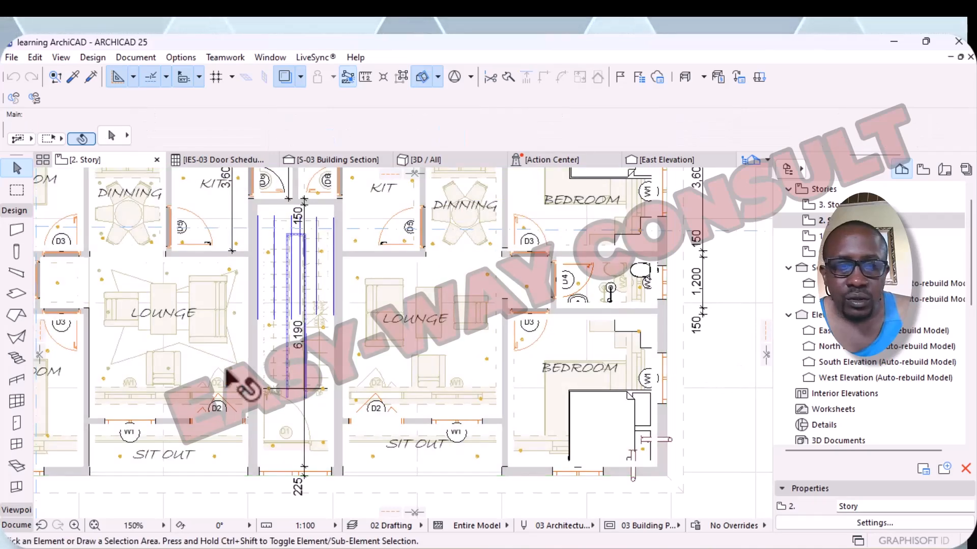
left_click(216, 389)
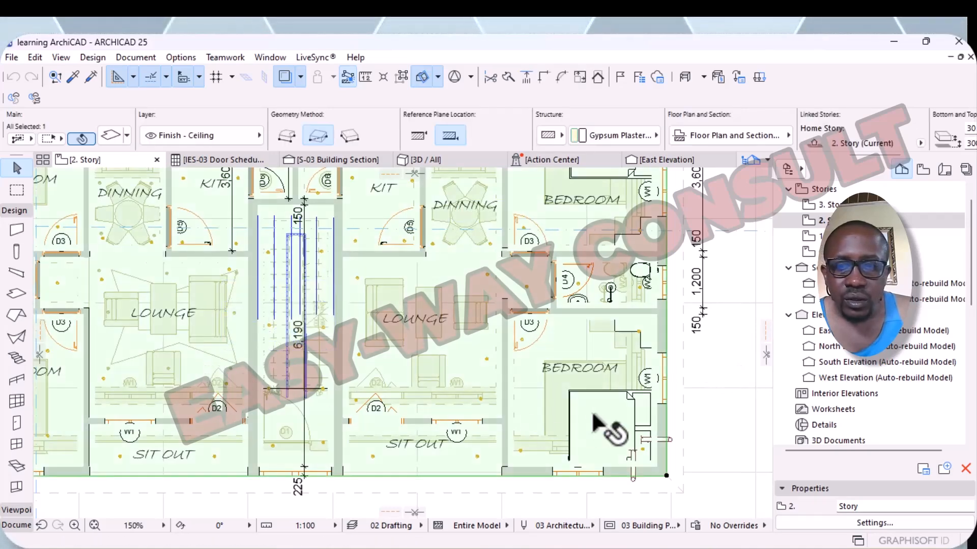
left_click(719, 358)
left_click(475, 348)
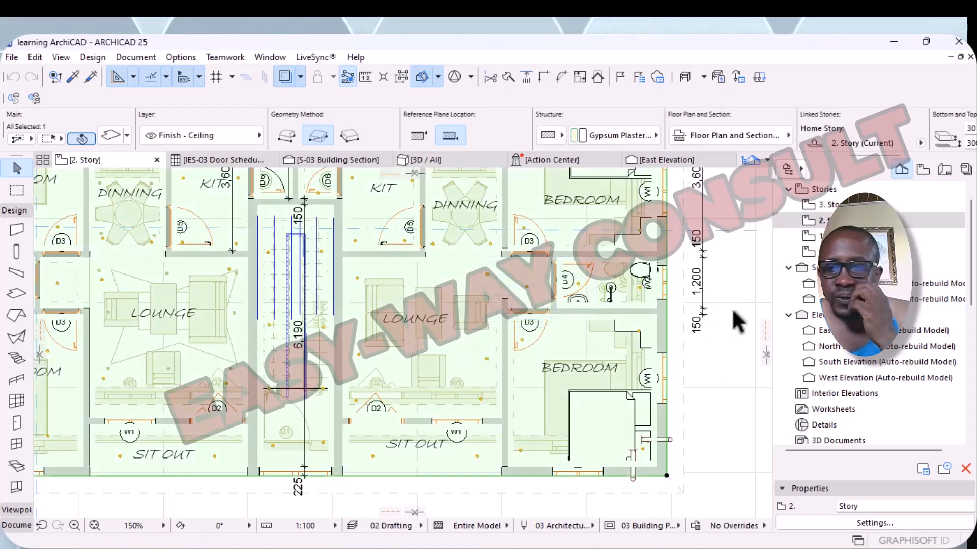
- Return to the ground floor plan and select the star-shaped ceiling slab in the left lounge
left_click(844, 236)
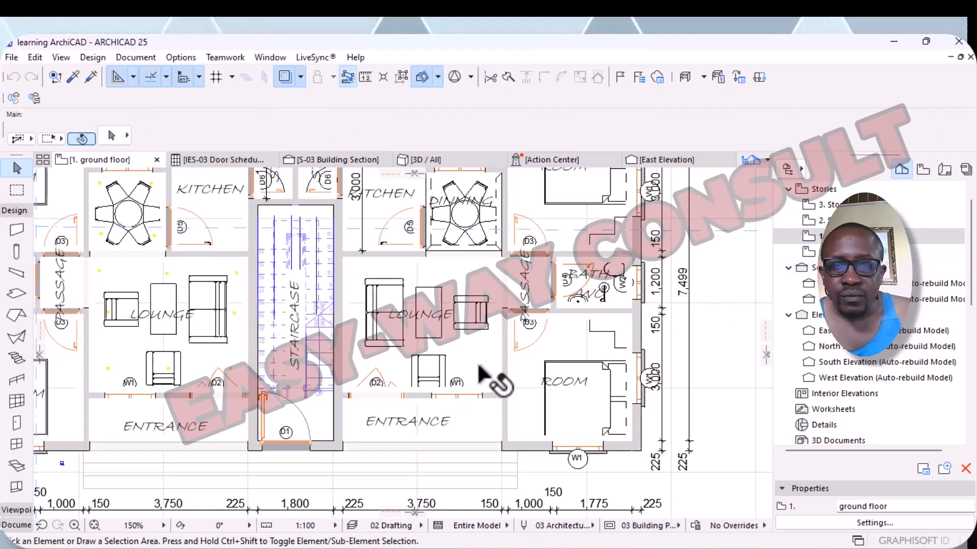
left_click(121, 344)
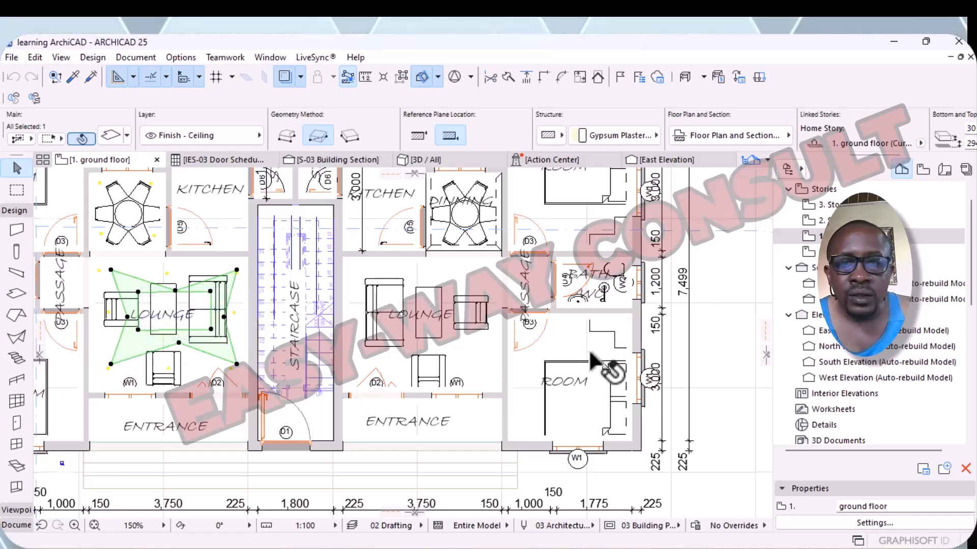
scroll(588, 354, "down", 3)
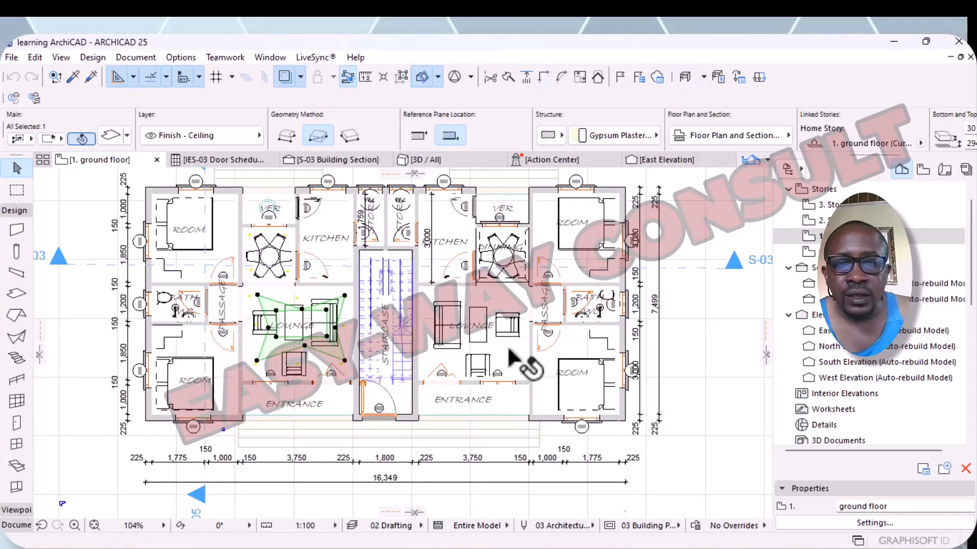
- Select the rectangular gypsum ceiling slab over the right apartment's lounge instead of the star-shaped one
left_click(704, 342)
left_click(509, 351)
middle_click_drag(509, 354, 493, 328)
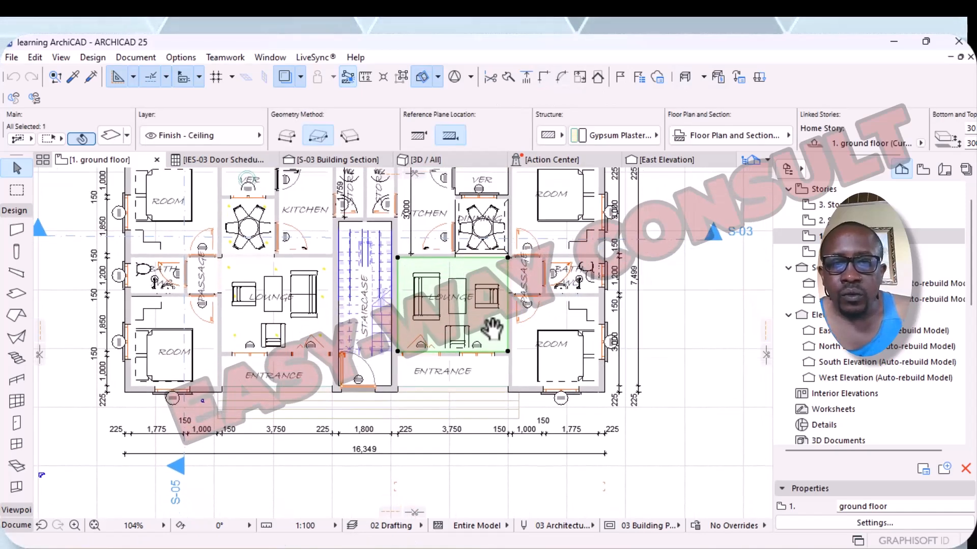
scroll(492, 329, "down", 2)
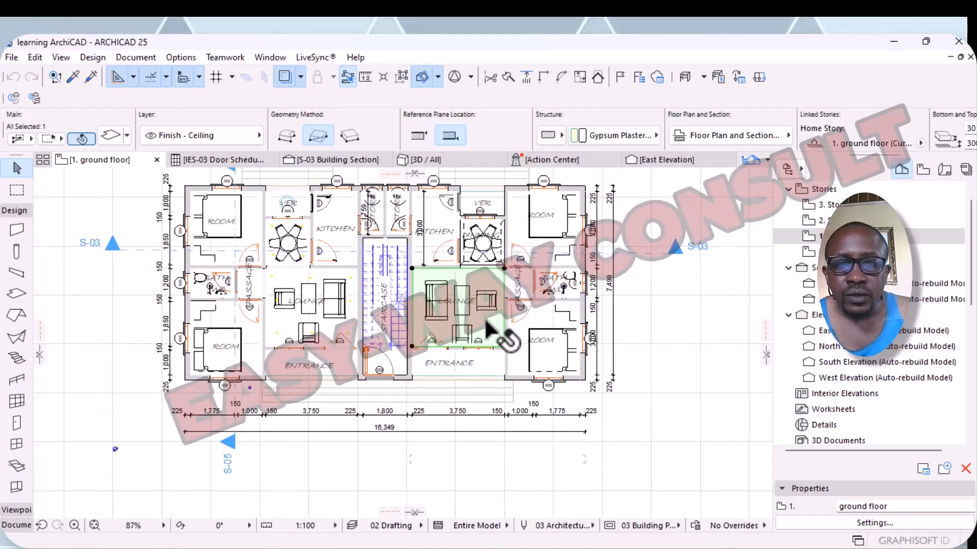
scroll(488, 325, "up", 2)
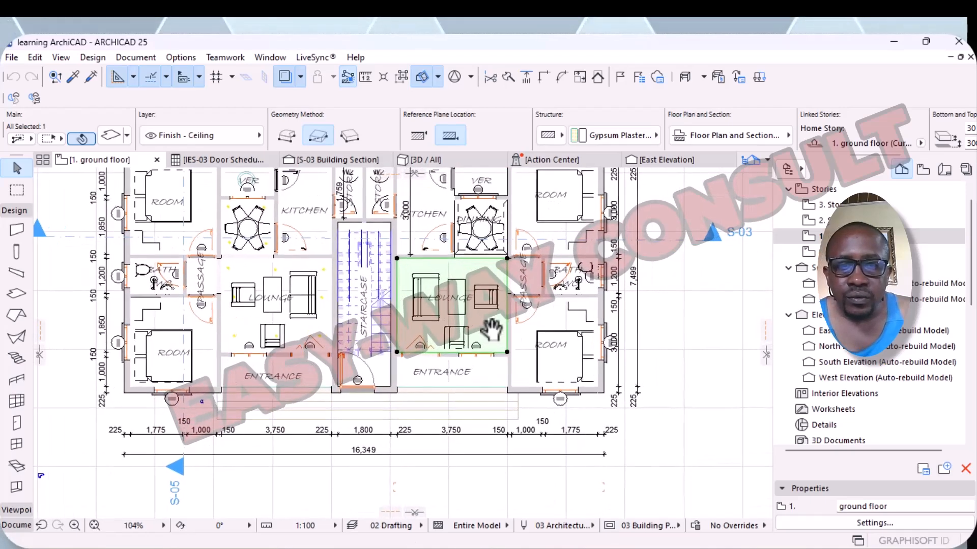
scroll(489, 329, "down", 2)
right_click(487, 329)
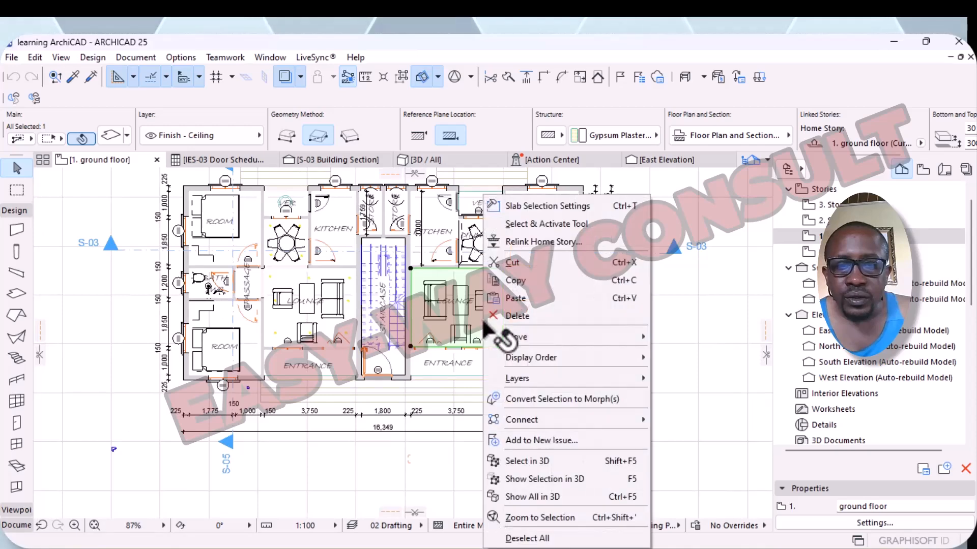
mouse_move(588, 336)
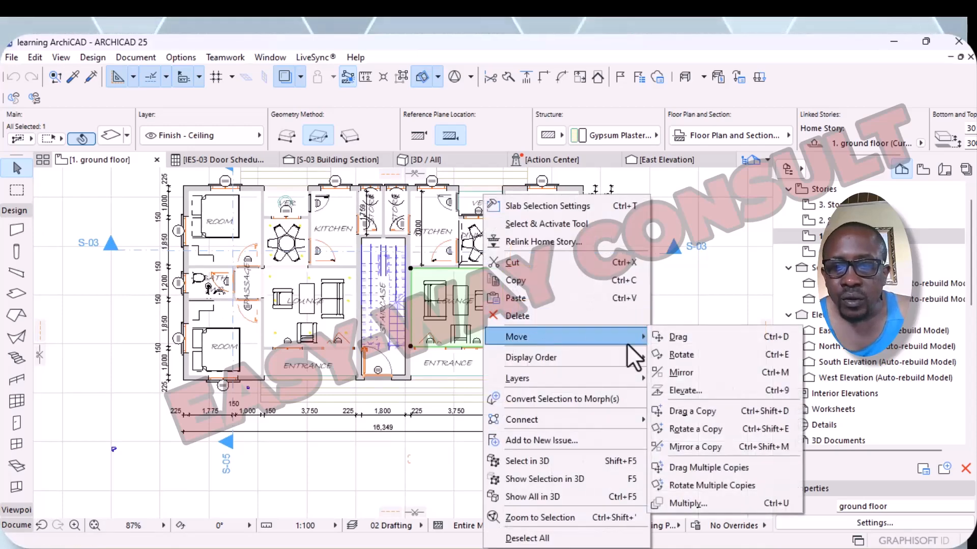
left_click(713, 405)
left_click(493, 327)
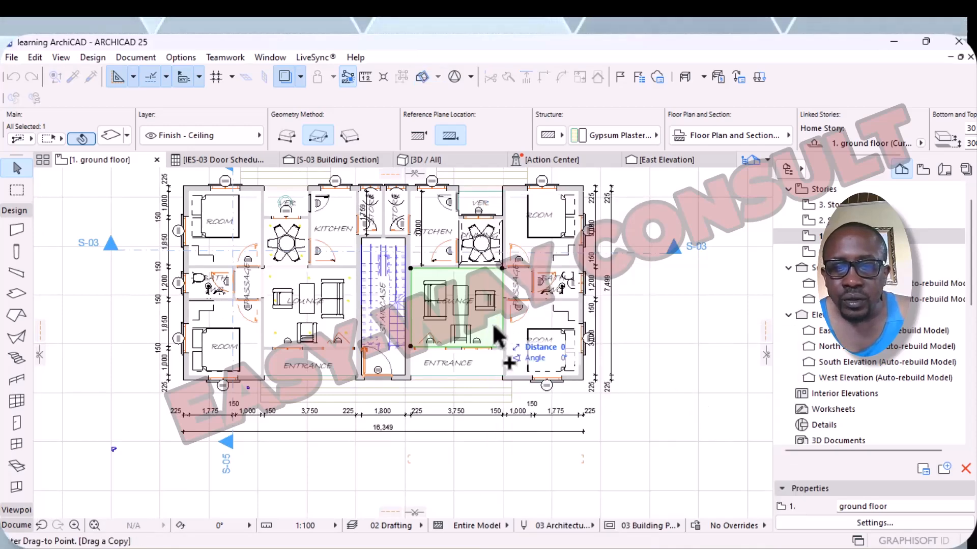
right_click(478, 480)
left_click(519, 425)
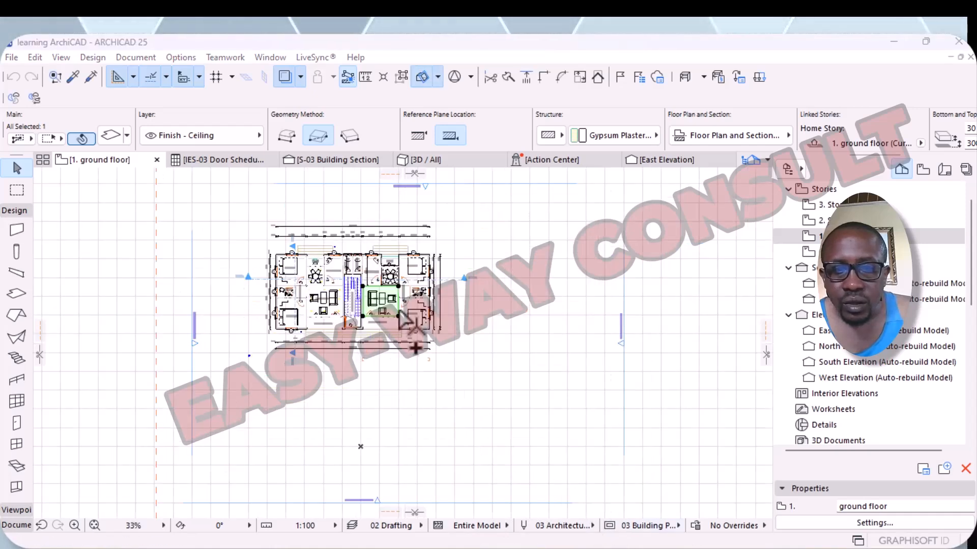
scroll(388, 360, "up", 5)
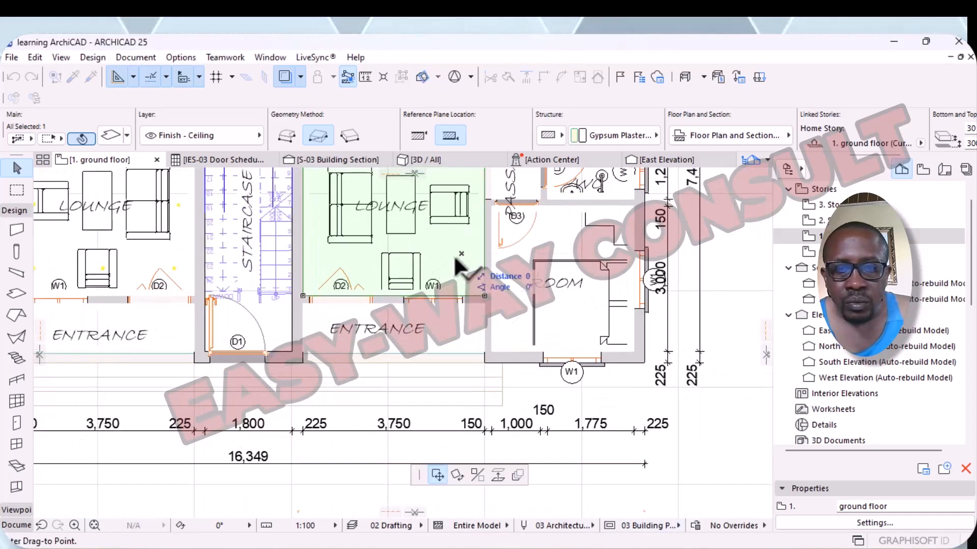
scroll(476, 414, "down", 5)
middle_click_drag(472, 420, 476, 301)
right_click(477, 285)
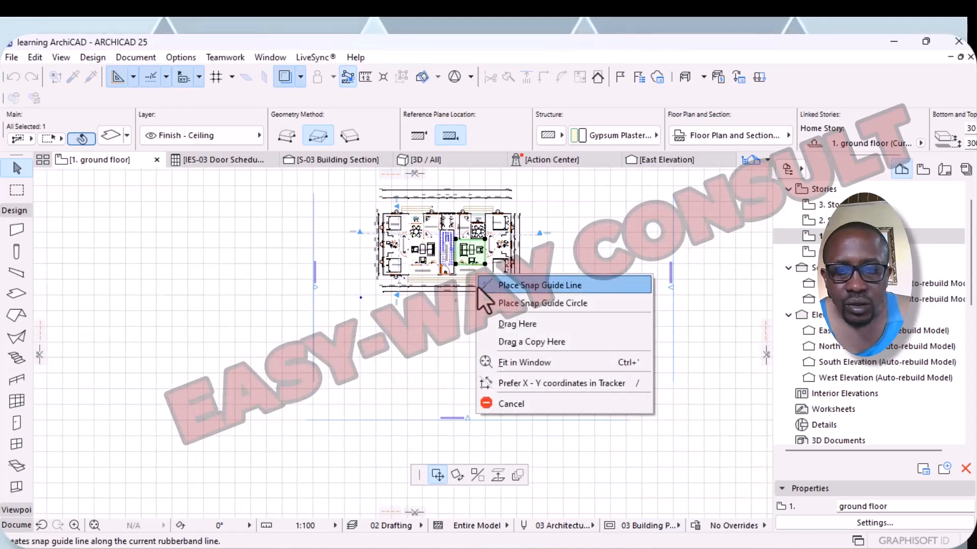
left_click(511, 406)
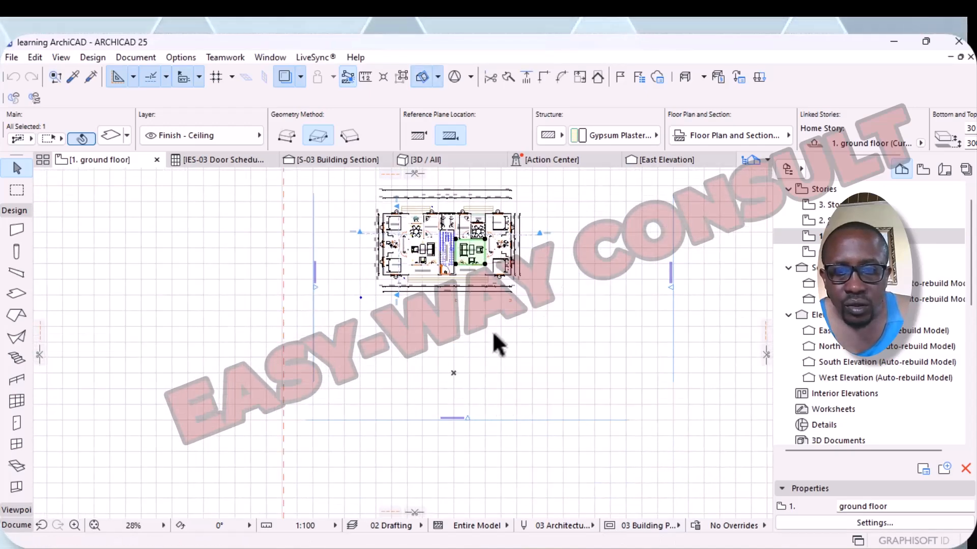
- Drag a copy of the right lounge's rectangular ceiling slab into the empty area below the building plan
left_click(477, 255)
scroll(468, 255, "up", 8)
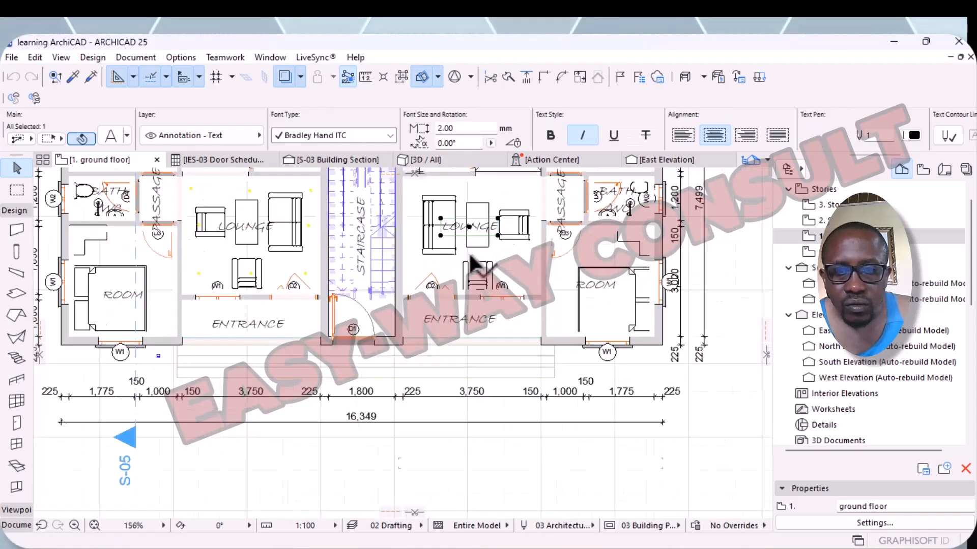
left_click(541, 269)
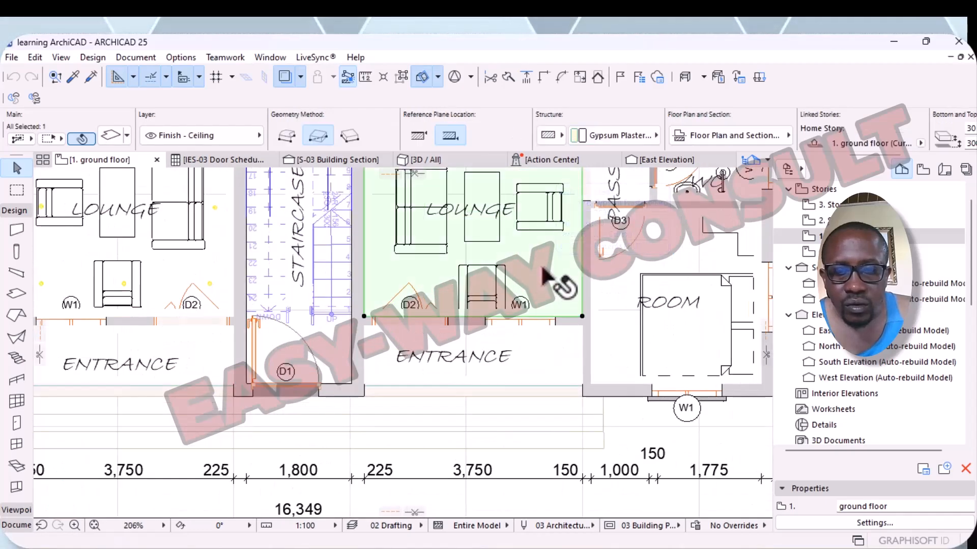
right_click(543, 273)
mouse_move(633, 338)
left_click(750, 414)
left_click(542, 253)
scroll(557, 413, "down", 1)
scroll(542, 387, "down", 4)
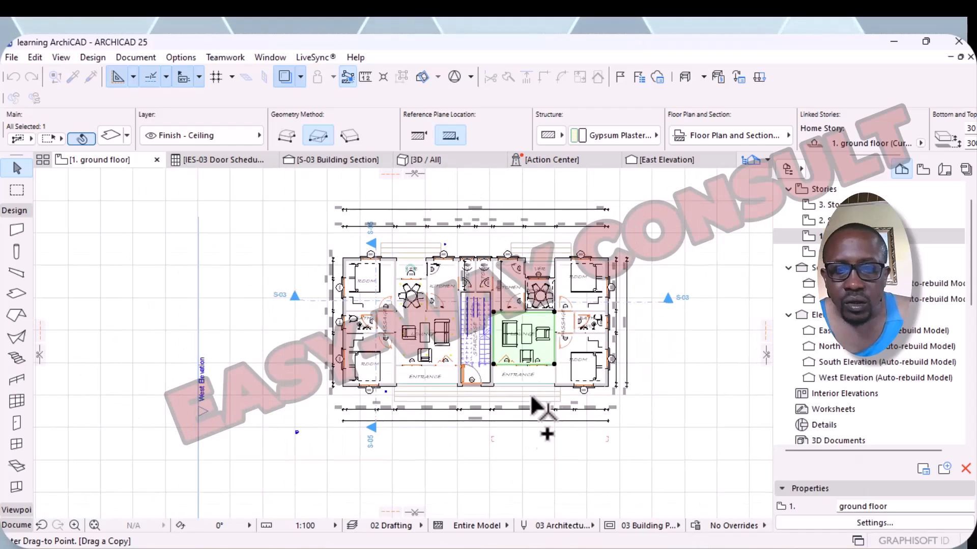
left_click(543, 486)
scroll(571, 449, "down", 1)
middle_click_drag(570, 450, 547, 379)
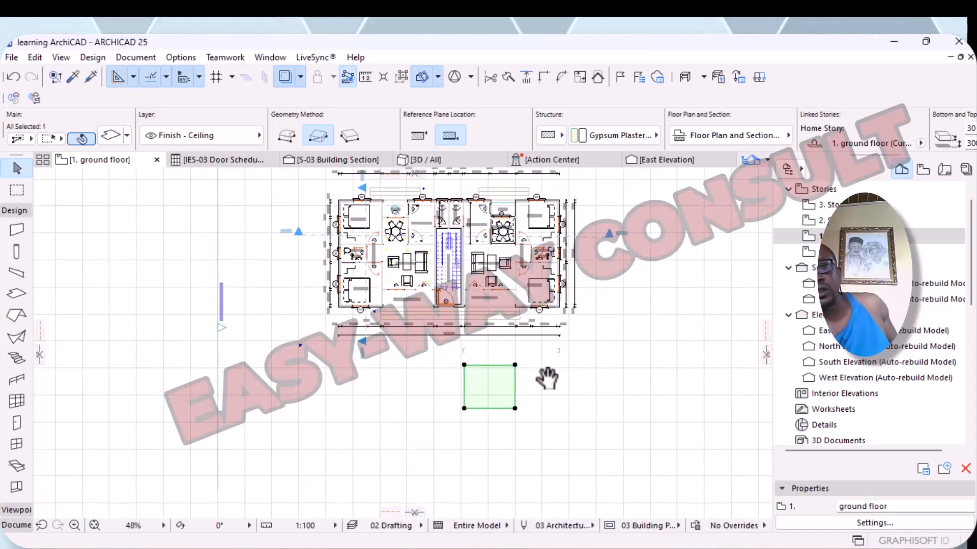
- Inspect the elevation settings of the original ceiling slab over the right lounge without changing them
scroll(517, 271, "up", 3)
left_click(503, 249)
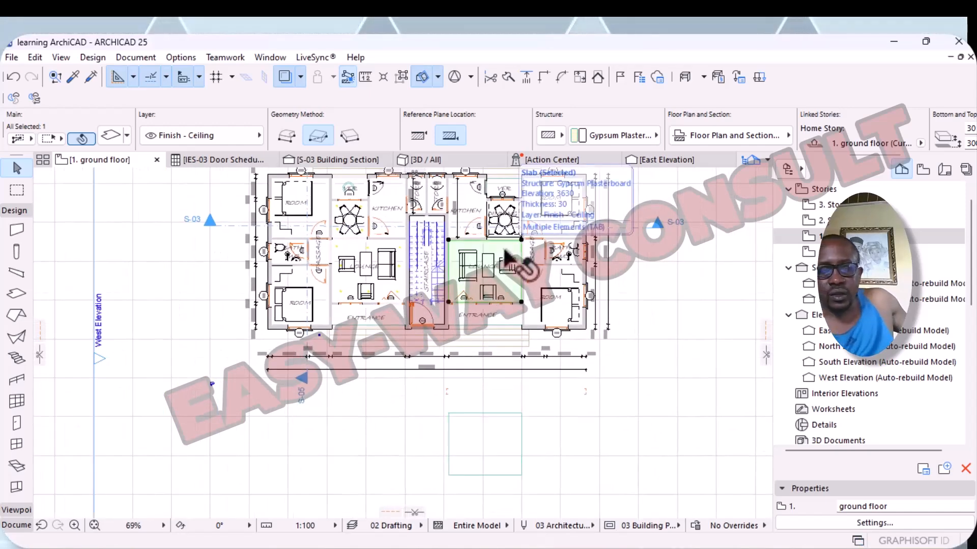
left_click(118, 138)
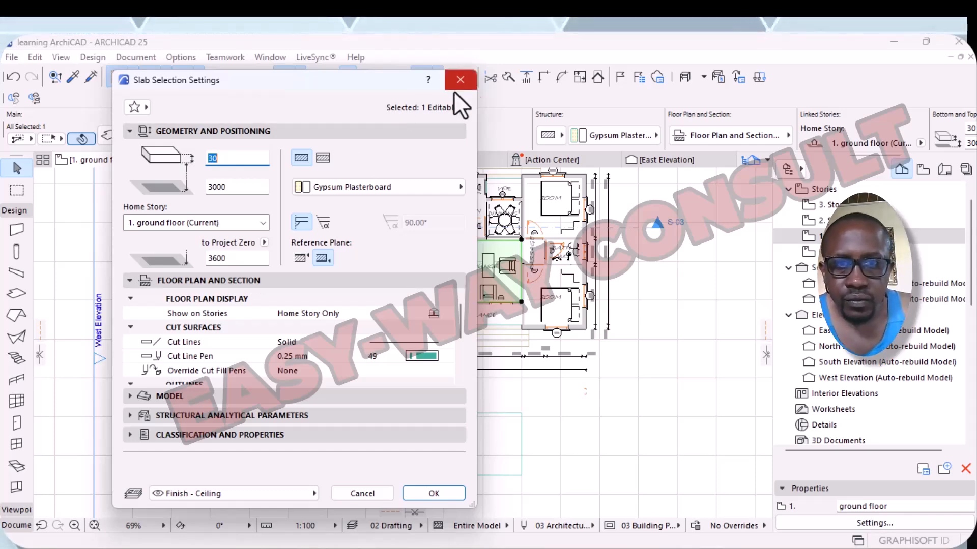
left_click(469, 81)
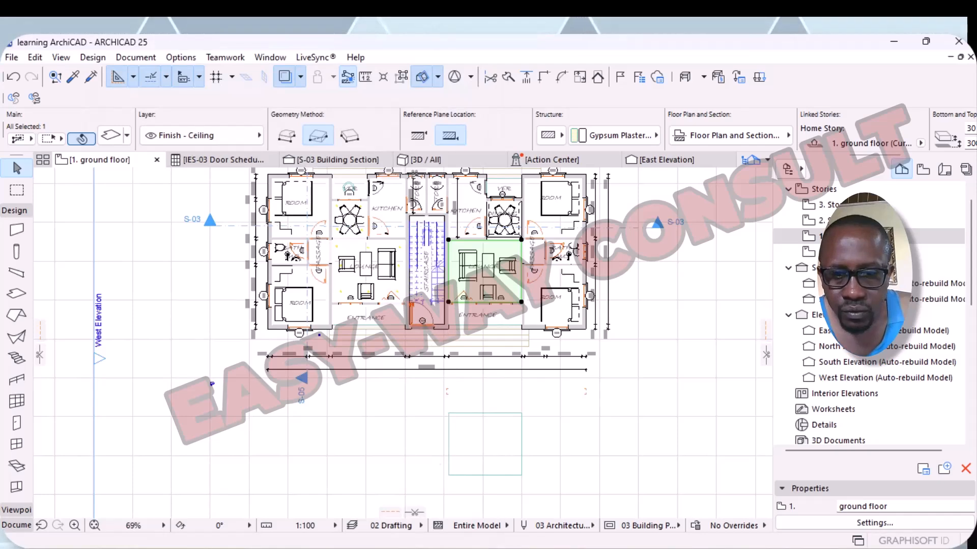
- Set the copied ceiling slab's reference plane elevation to Project Zero to 3540
left_click_drag(517, 435, 521, 441)
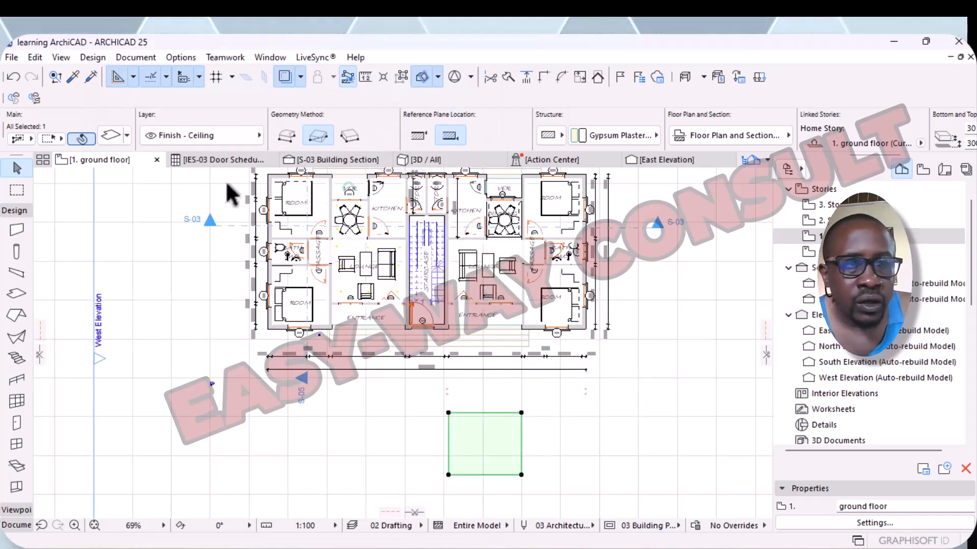
left_click(118, 145)
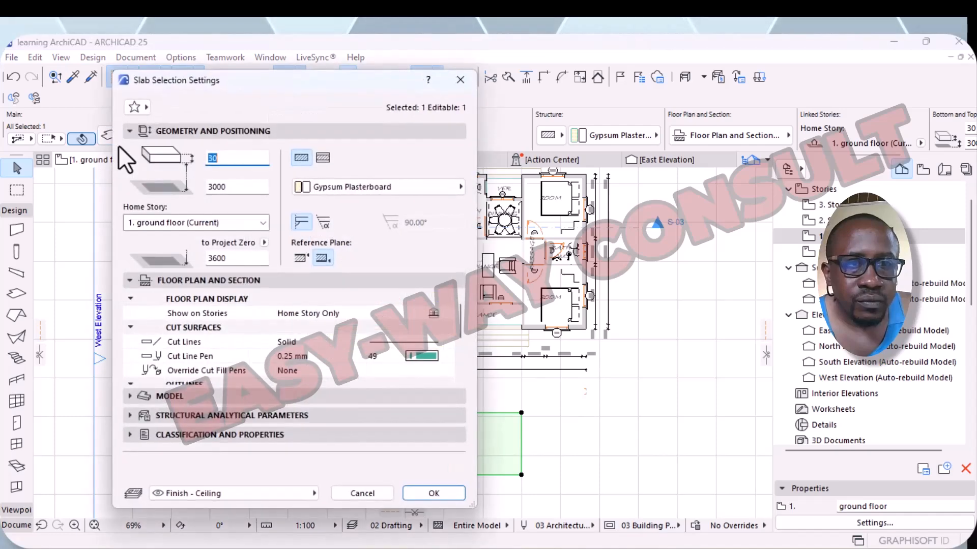
left_click(239, 258)
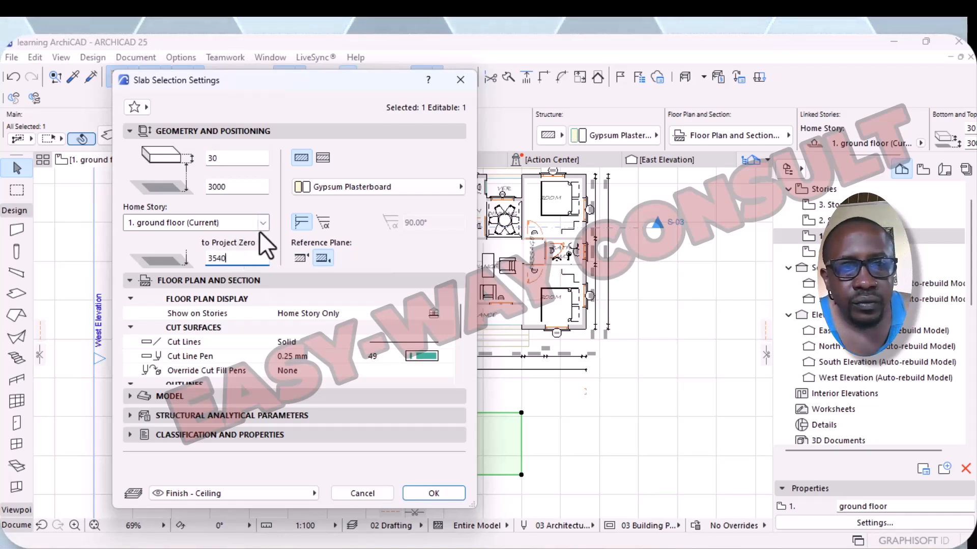
left_click(430, 493)
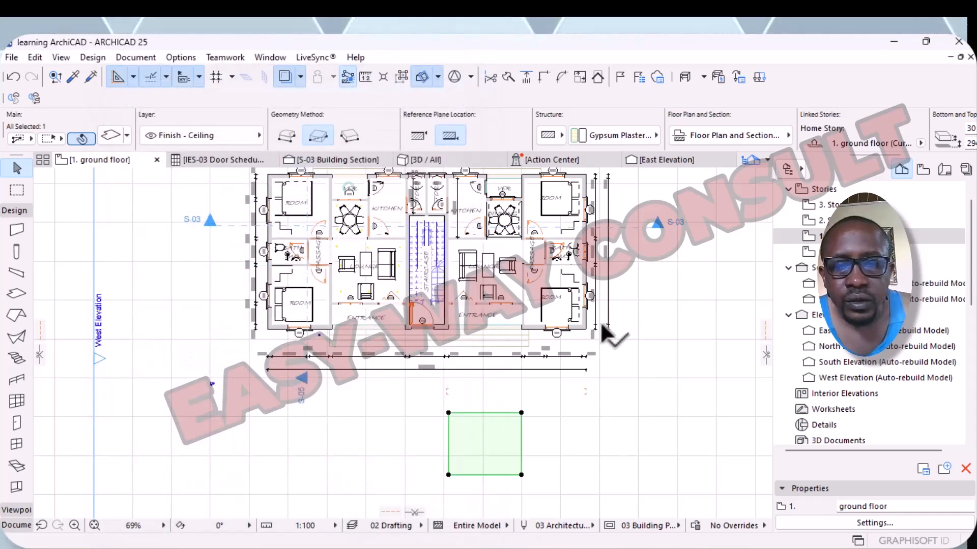
- Check the reshaped slab copy's elevation settings and delete the slab below the plan
middle_click_drag(567, 430, 572, 384)
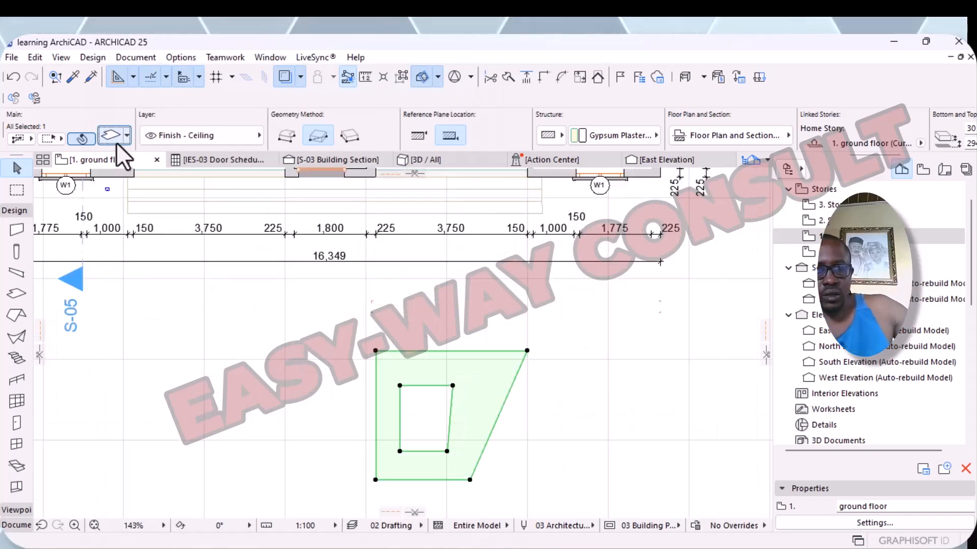
left_click(116, 142)
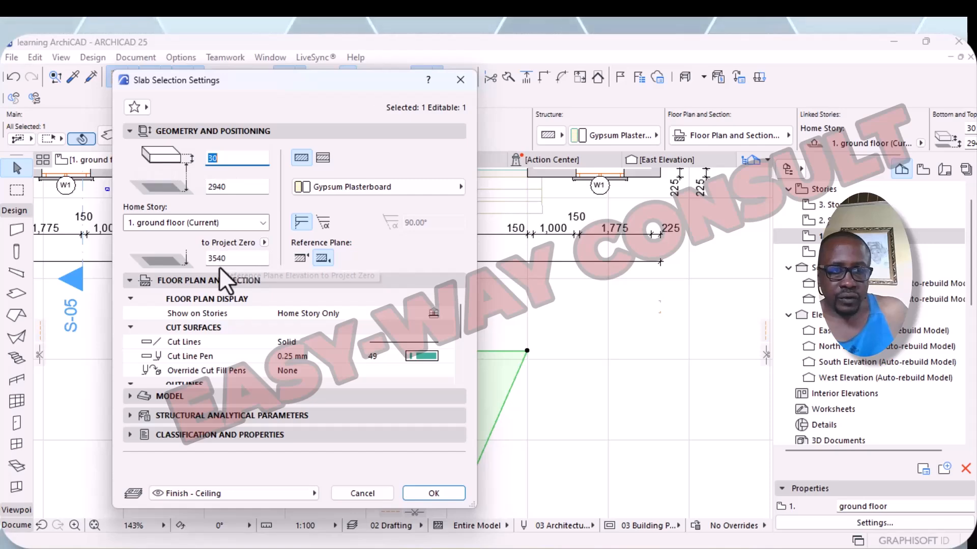
left_click(461, 83)
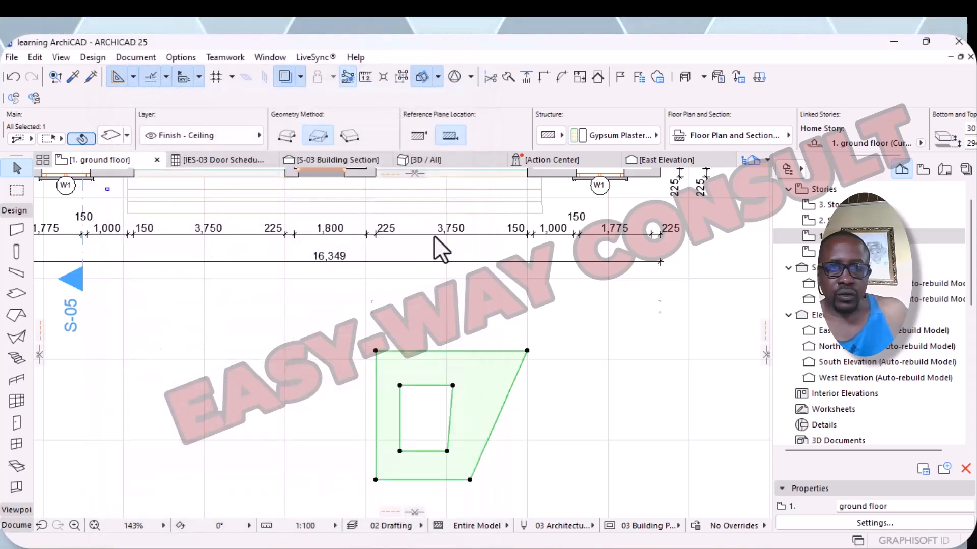
right_click(432, 368)
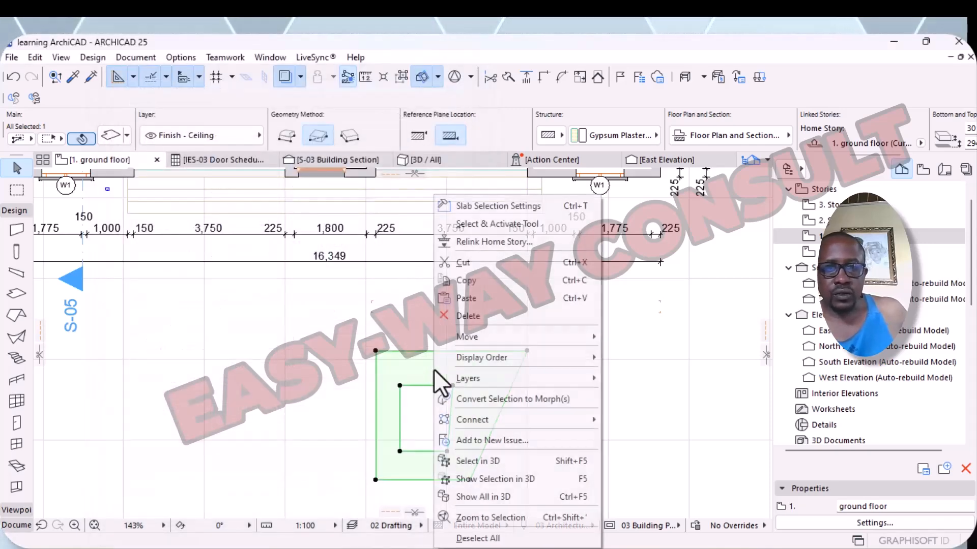
left_click(464, 317)
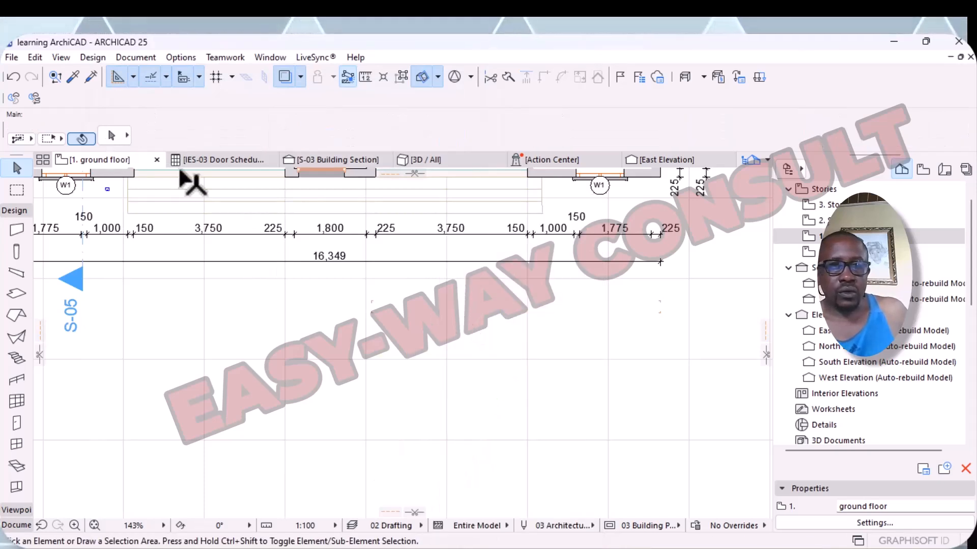
- Activate the Slab tool and set its default elevation to Project Zero to 3540
left_click(19, 231)
left_click(15, 297)
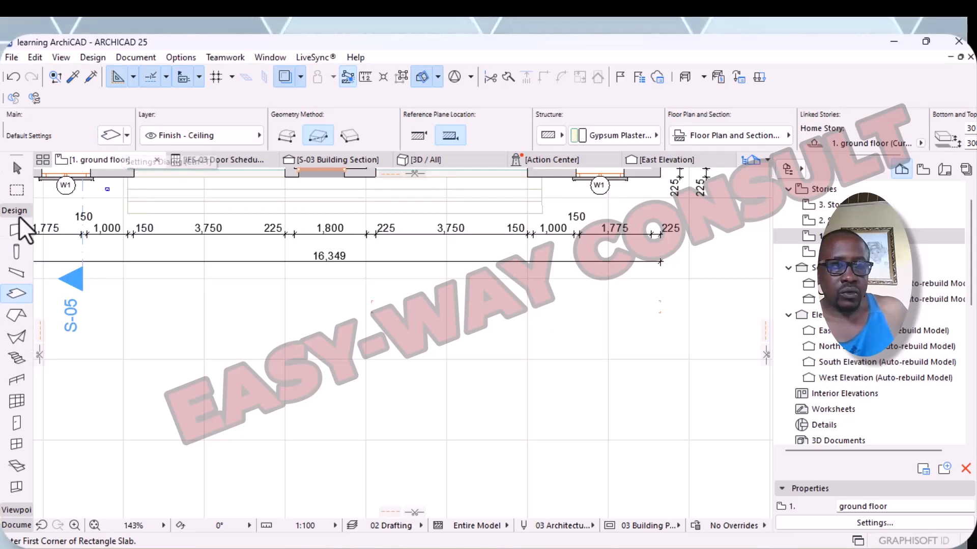
left_click(108, 141)
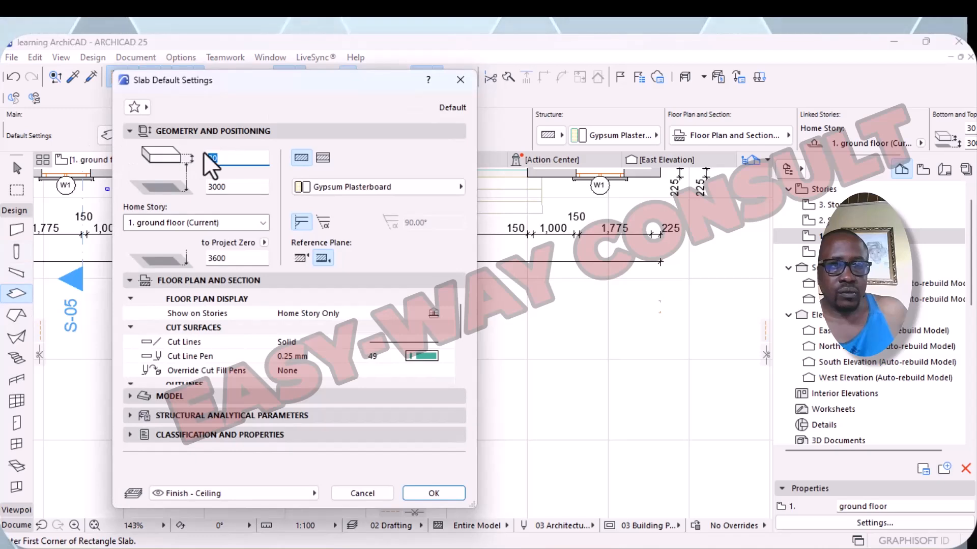
left_click(246, 259)
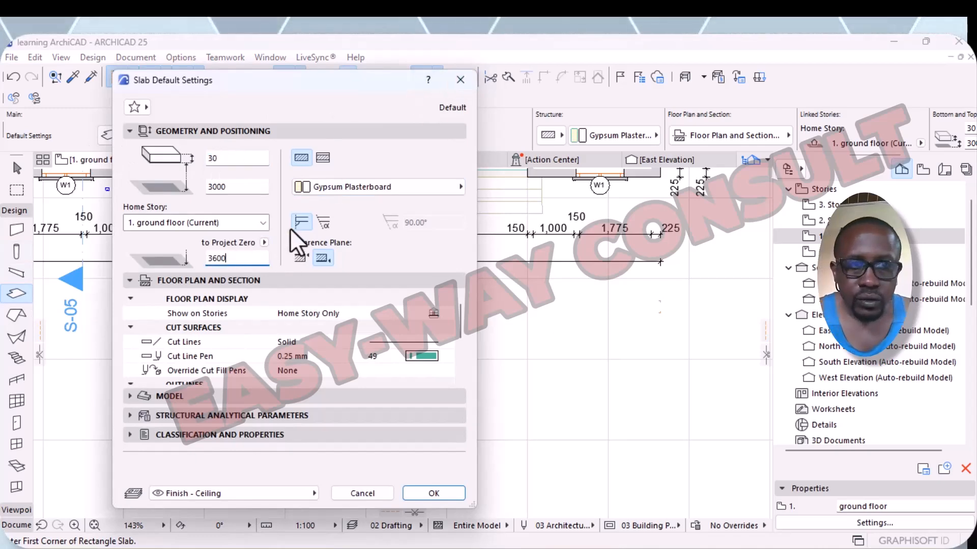
key("BackSpace")
key("BackSpace")
key("BackSpace")
key("BackSpace")
type("3")
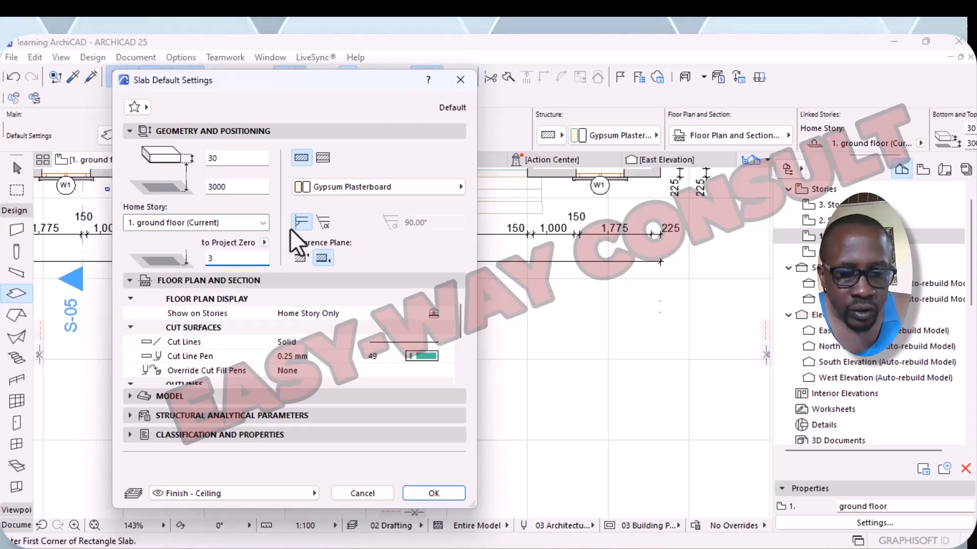
type("540")
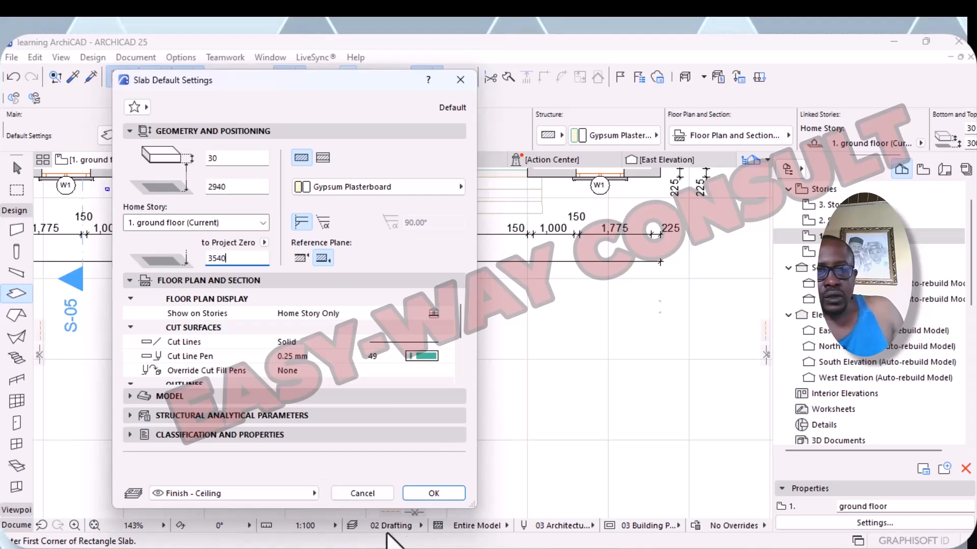
left_click(426, 497)
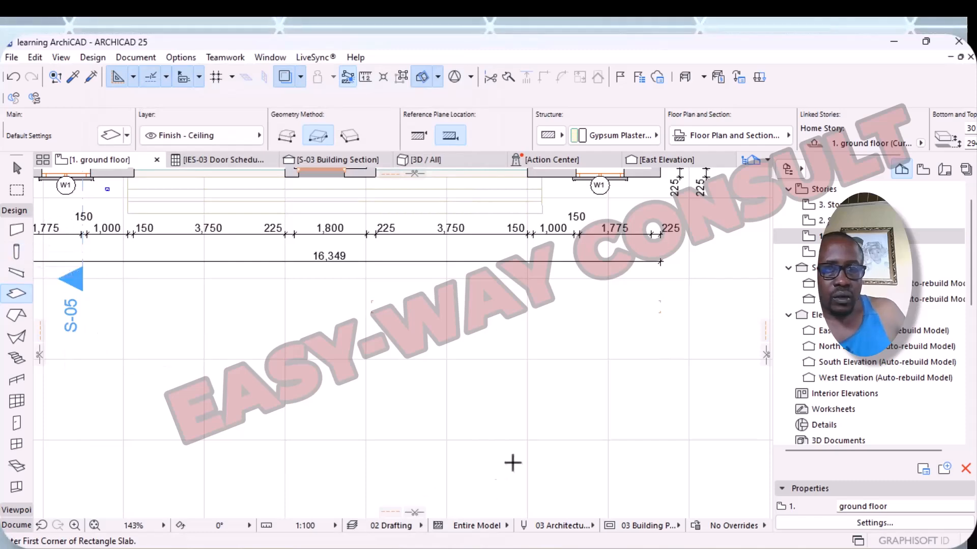
- Open the set of 2D documentation tools for drafting lines on the ground floor plan
scroll(473, 402, "down", 3)
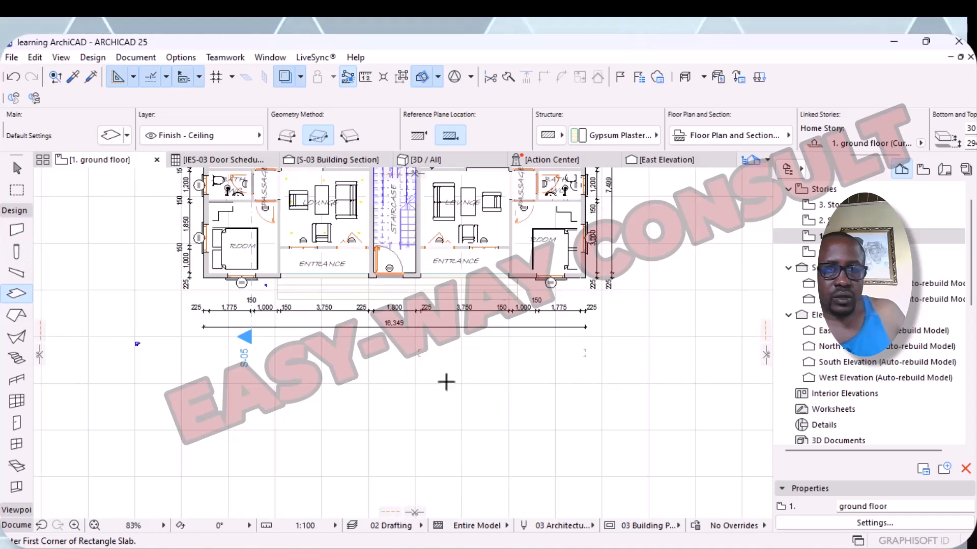
scroll(404, 410, "down", 1)
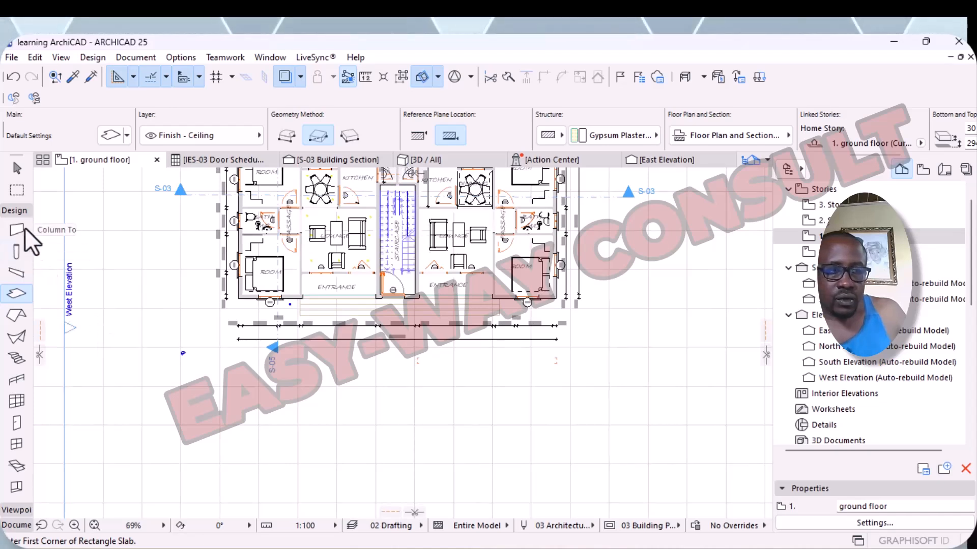
scroll(571, 144, "down", 2)
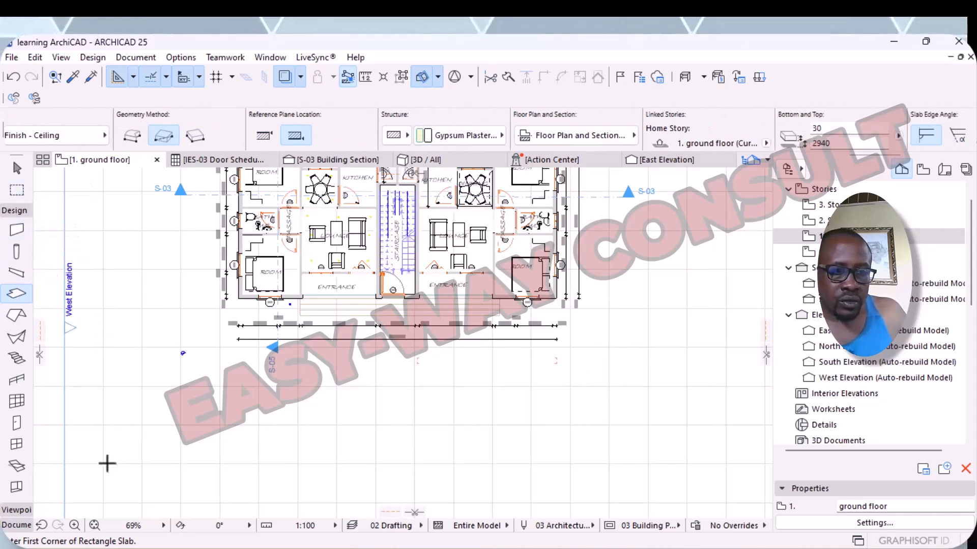
left_click(10, 525)
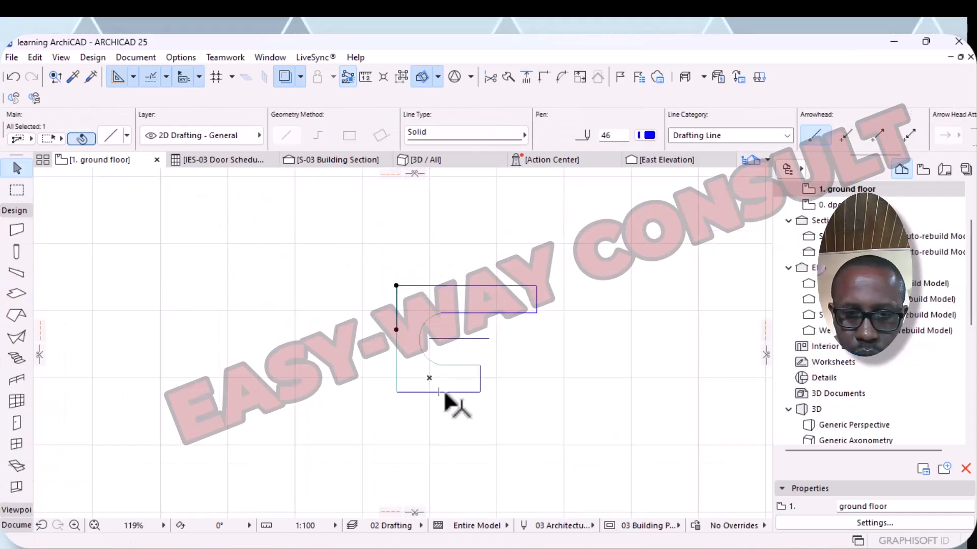
- Stretch both ends of the outline's bottom line so it runs horizontally from the lower end of the short left line
left_click(444, 392)
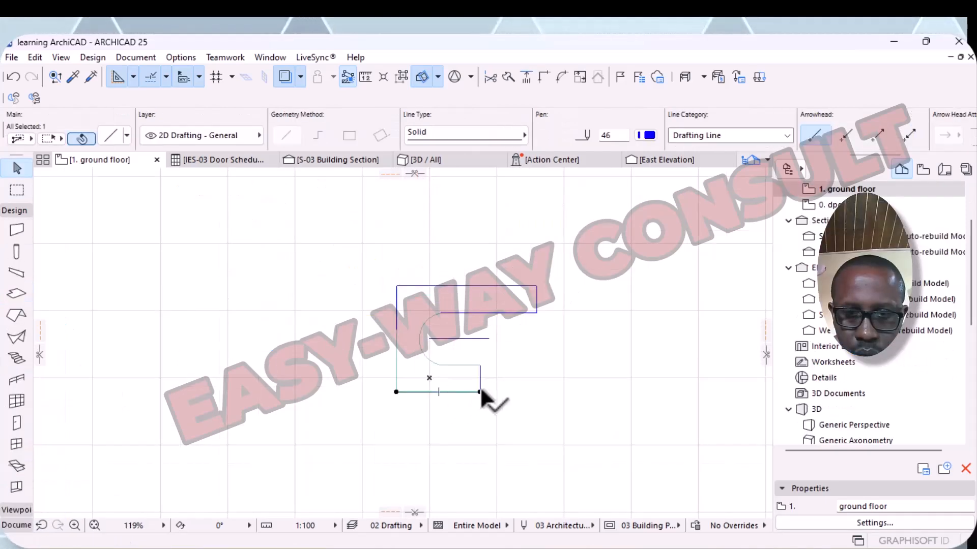
left_click(396, 392)
left_click(395, 330)
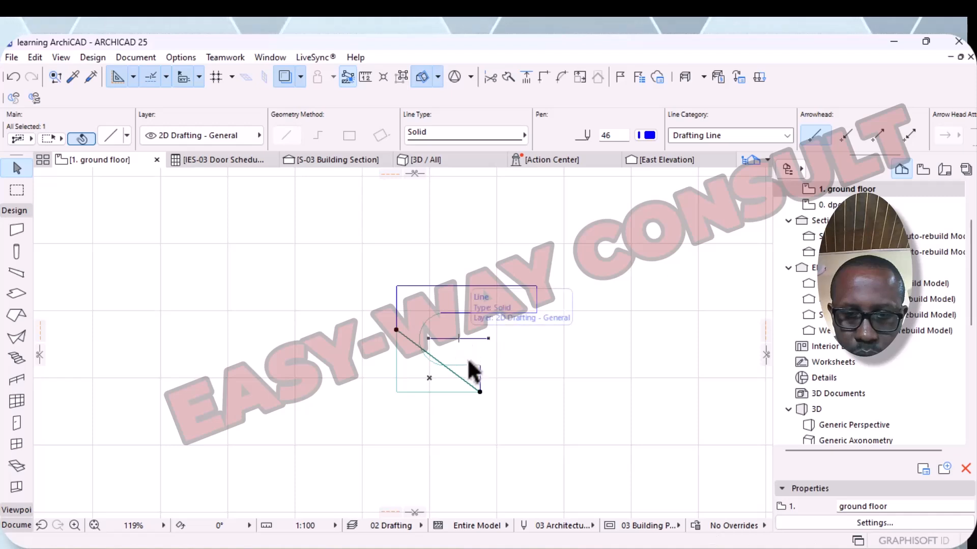
left_click(480, 391)
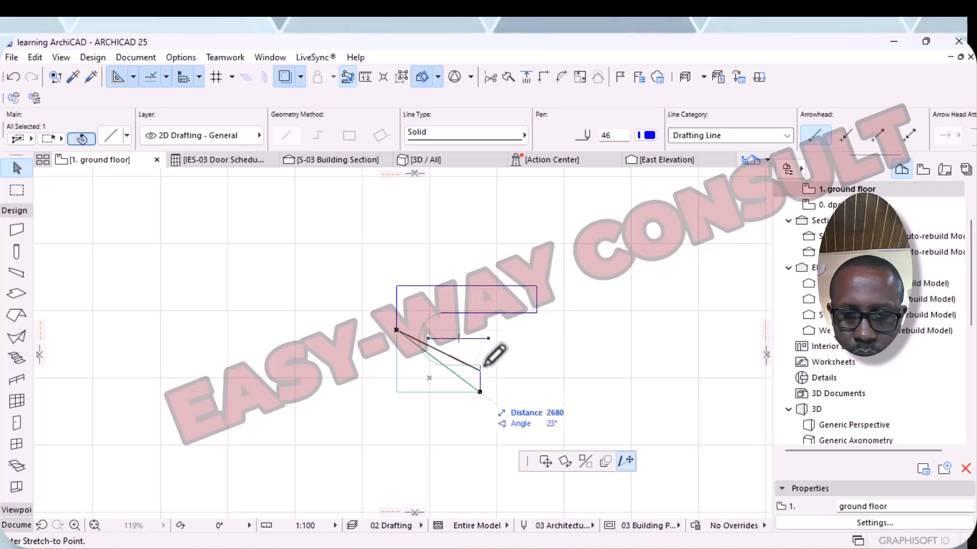
left_click(505, 330)
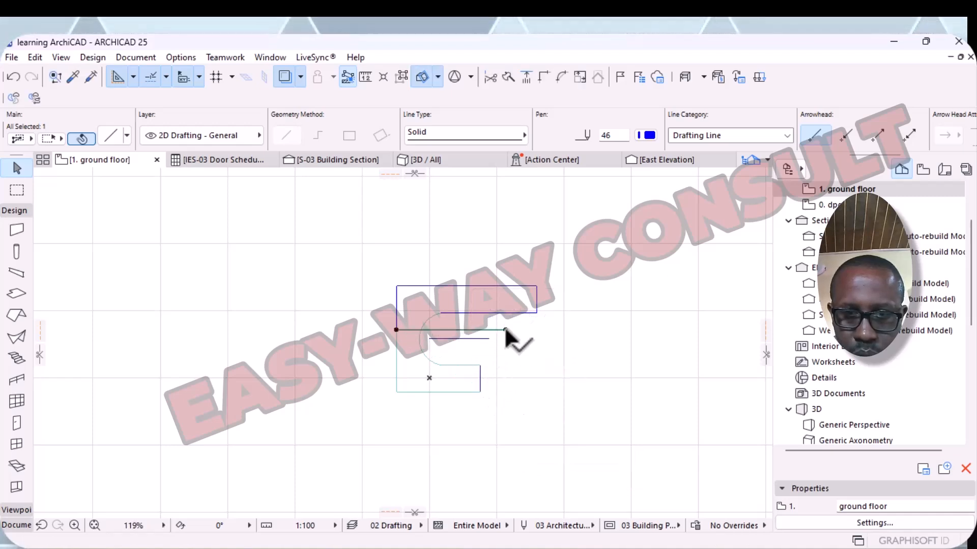
- Stretch both ends of the short middle line up to just beneath the upper block's lower edge, and select that edge line
left_click(452, 338)
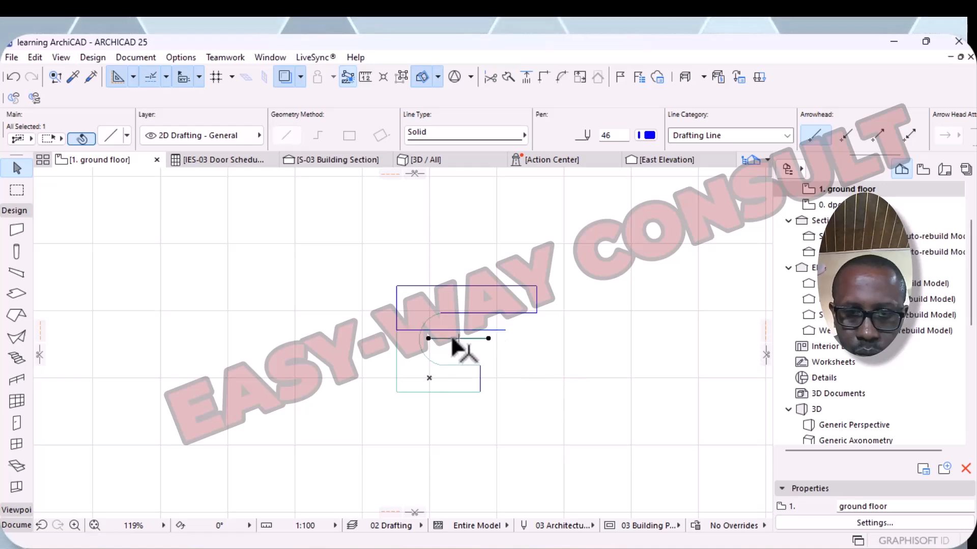
left_click(428, 338)
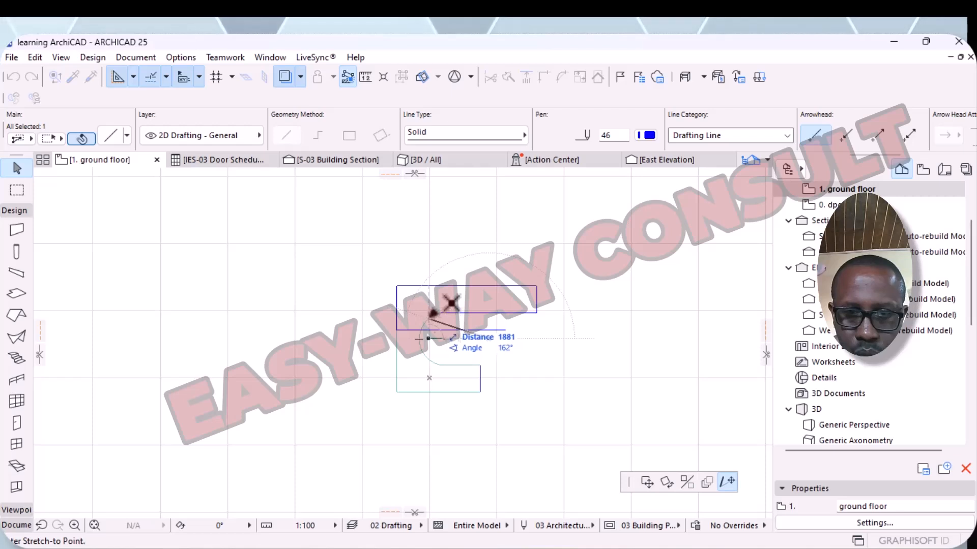
left_click(428, 318)
left_click(488, 338)
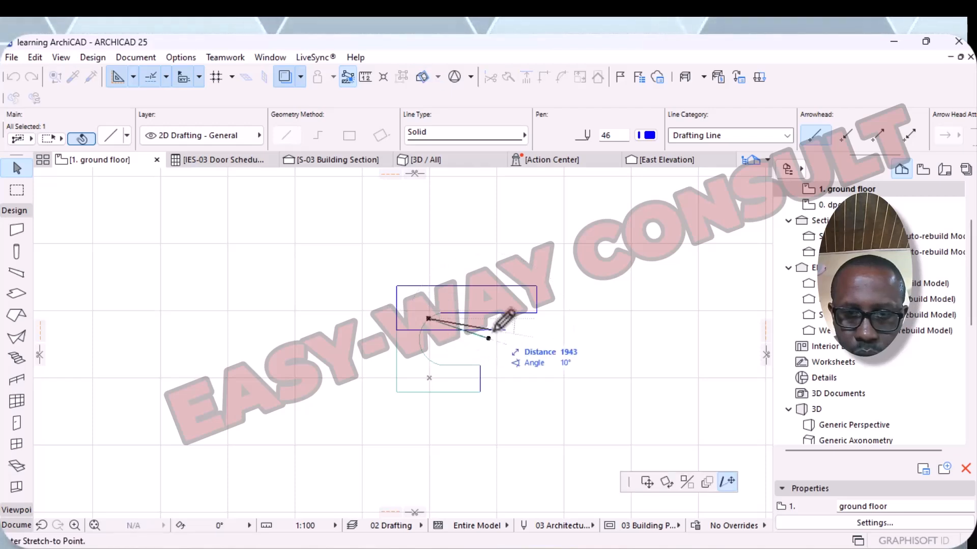
left_click(501, 318)
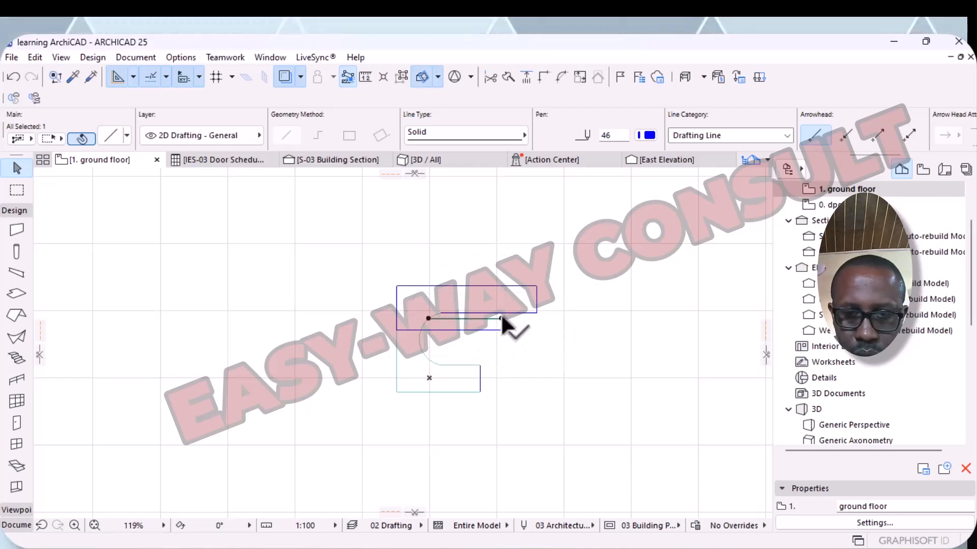
left_click(451, 312)
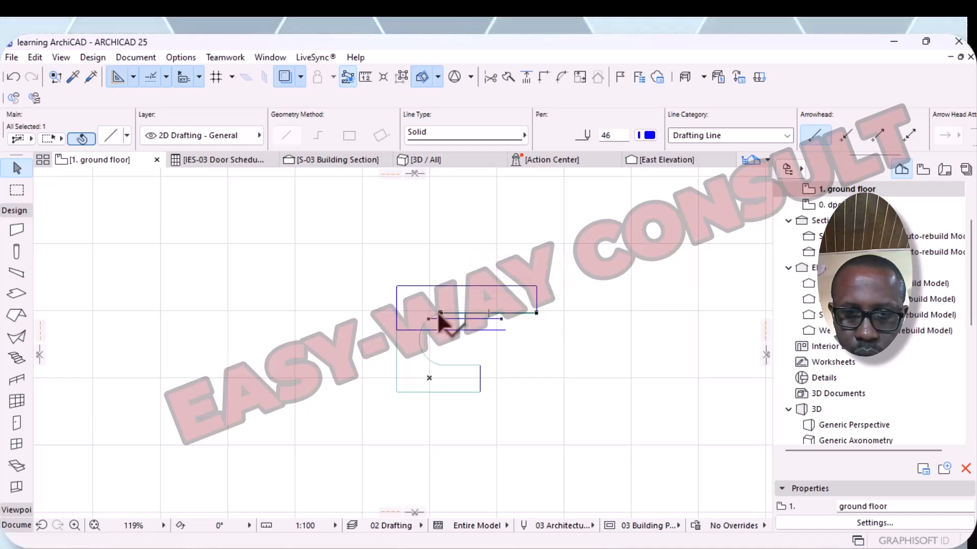
- Stretch both ends of the upper block's lower edge line upward so it runs horizontally inside the block
left_click(440, 312)
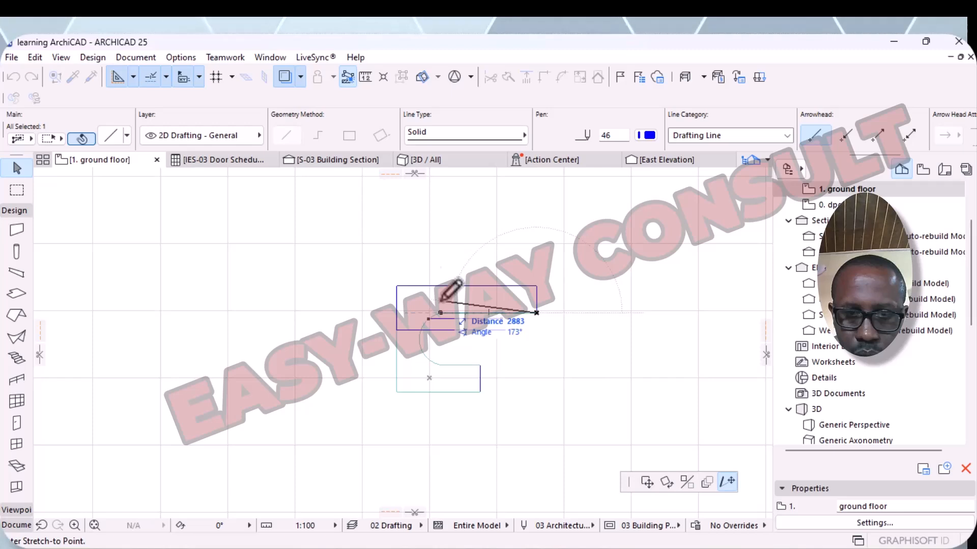
left_click(440, 299)
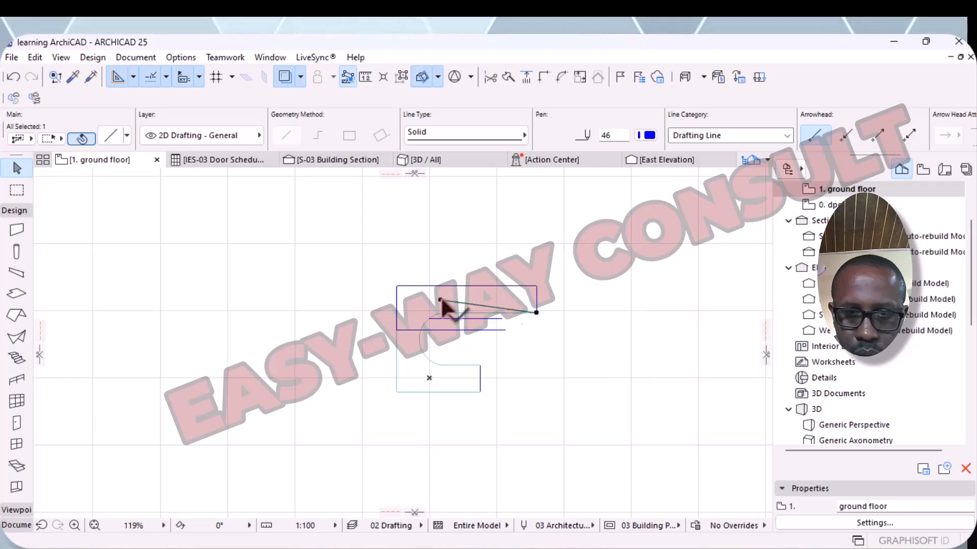
left_click(537, 312)
left_click(536, 300)
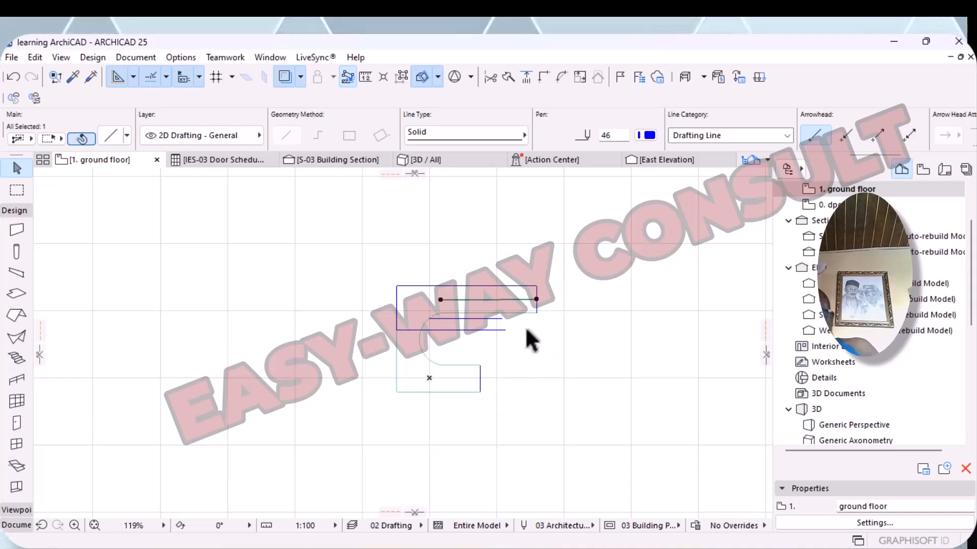
- Delete the curved gypsum ceiling slab and the leftover short vertical drafting line below the outline
scroll(561, 328, "up", 4)
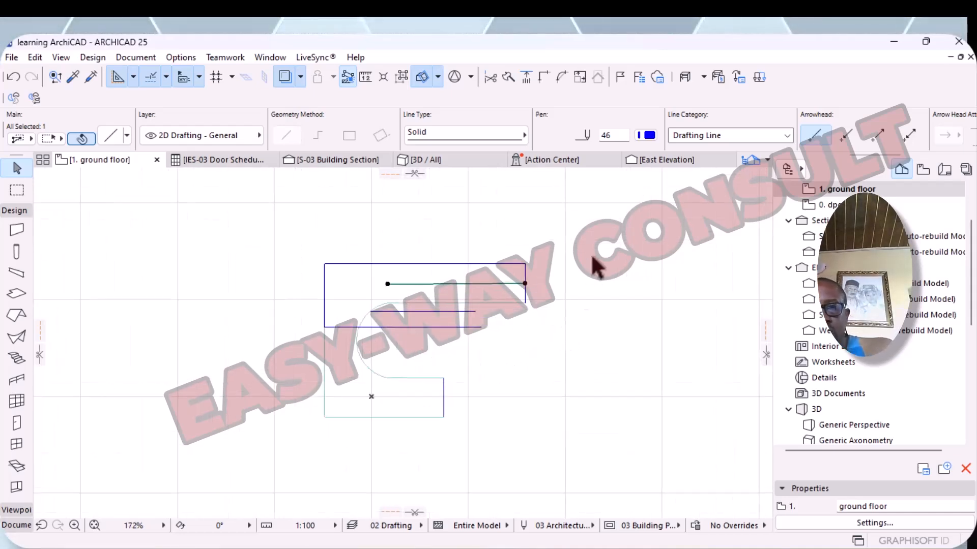
left_click(373, 407)
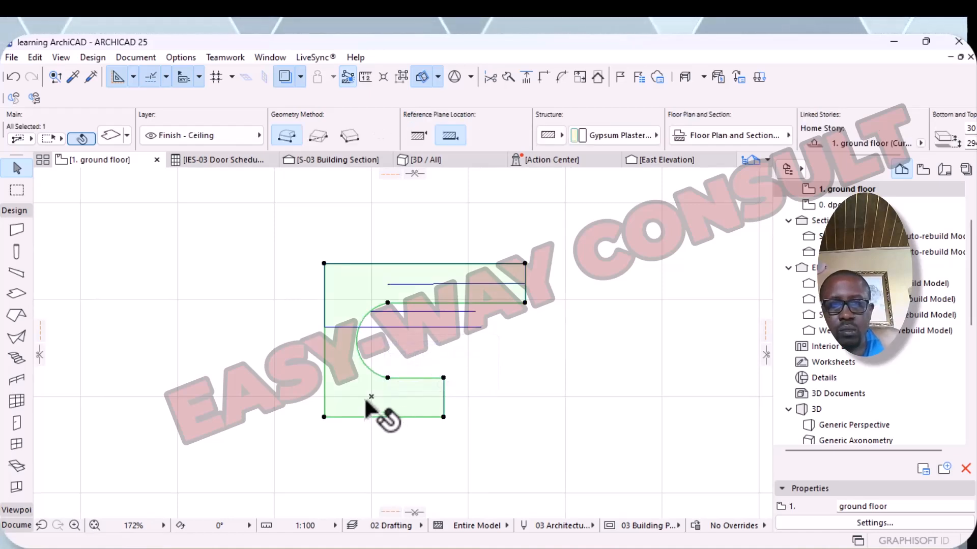
right_click(366, 401)
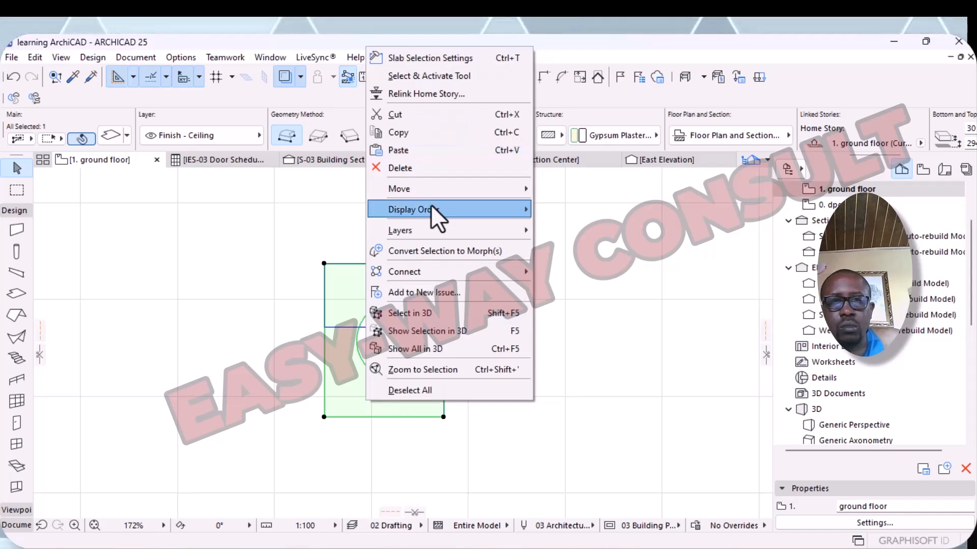
left_click(399, 168)
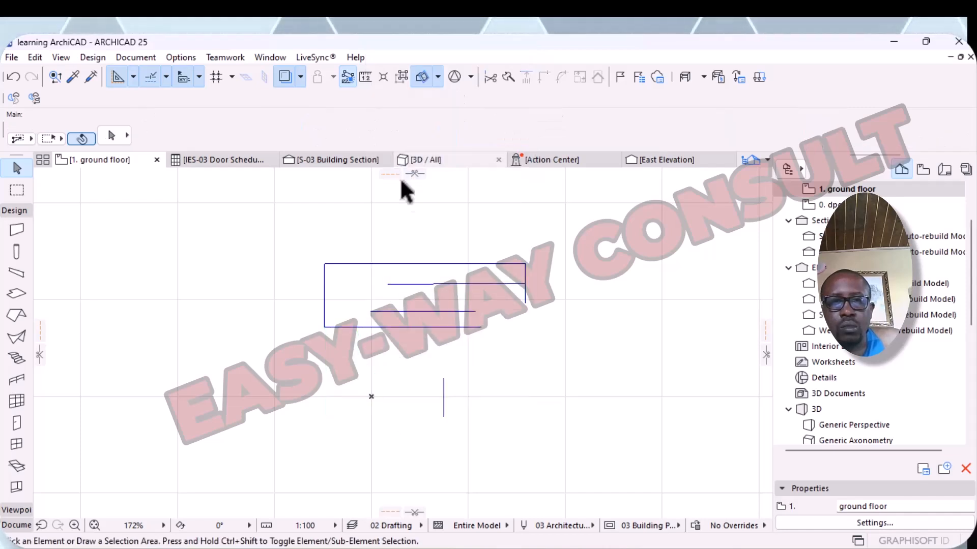
left_click(447, 401)
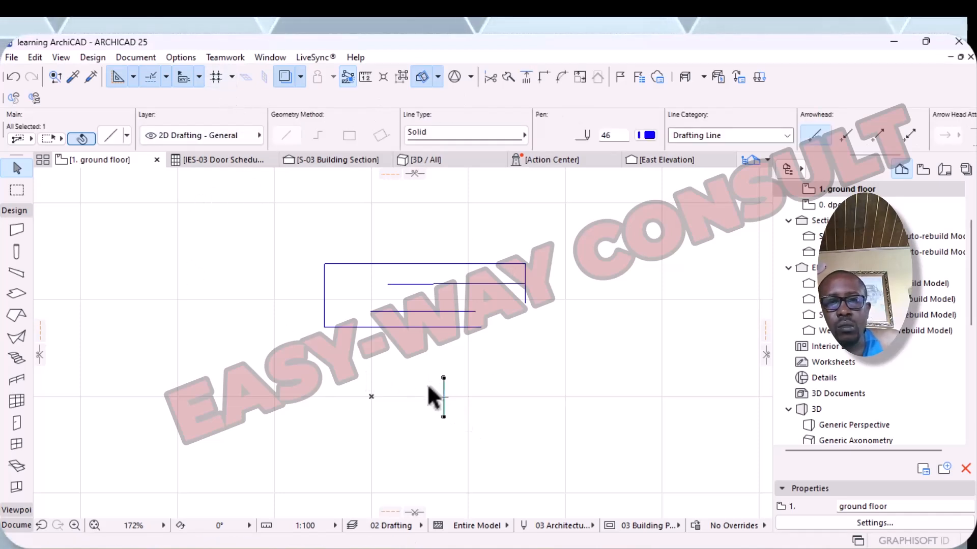
right_click(430, 391)
left_click(451, 175)
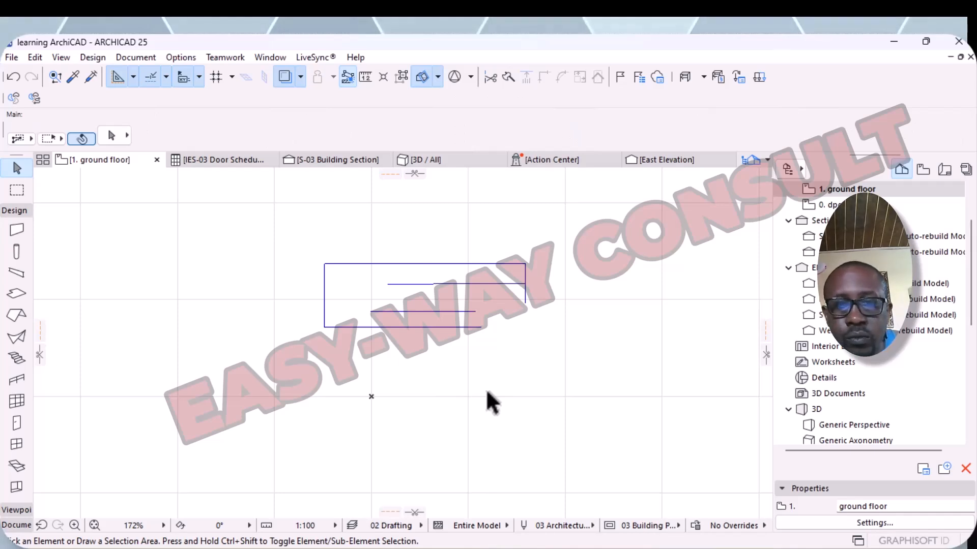
- Shorten the upper arm's right vertical line to the inner horizontal line and shift it inward along the top edge
scroll(496, 305, "up", 4)
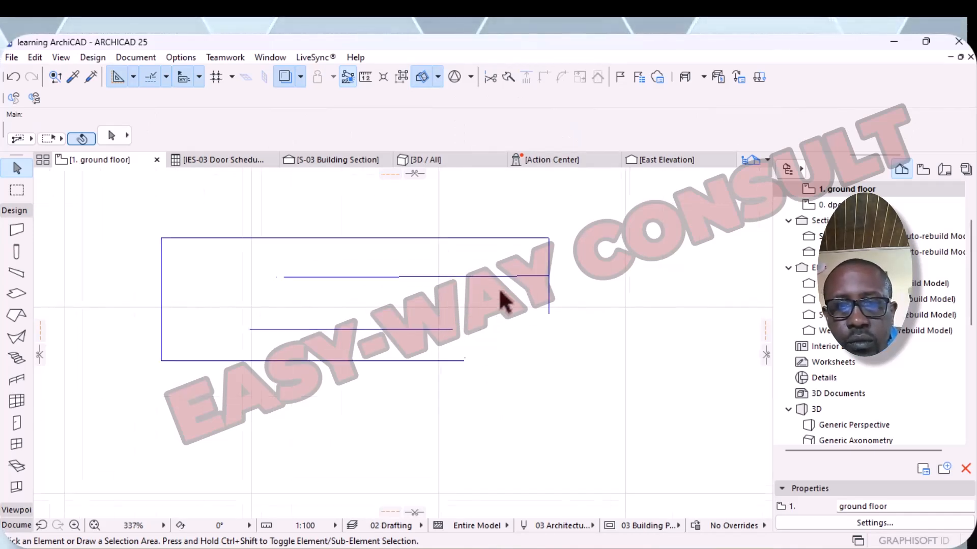
left_click(553, 294)
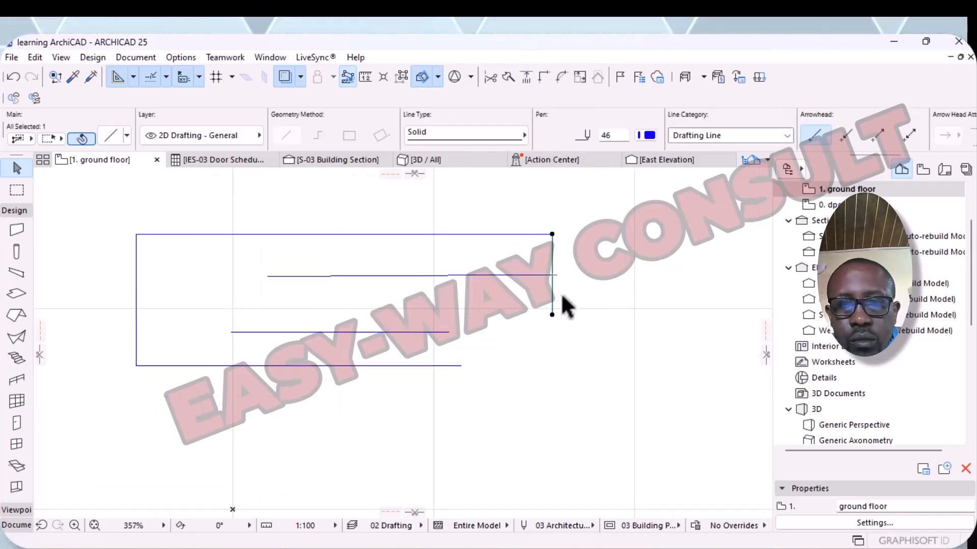
left_click(552, 313)
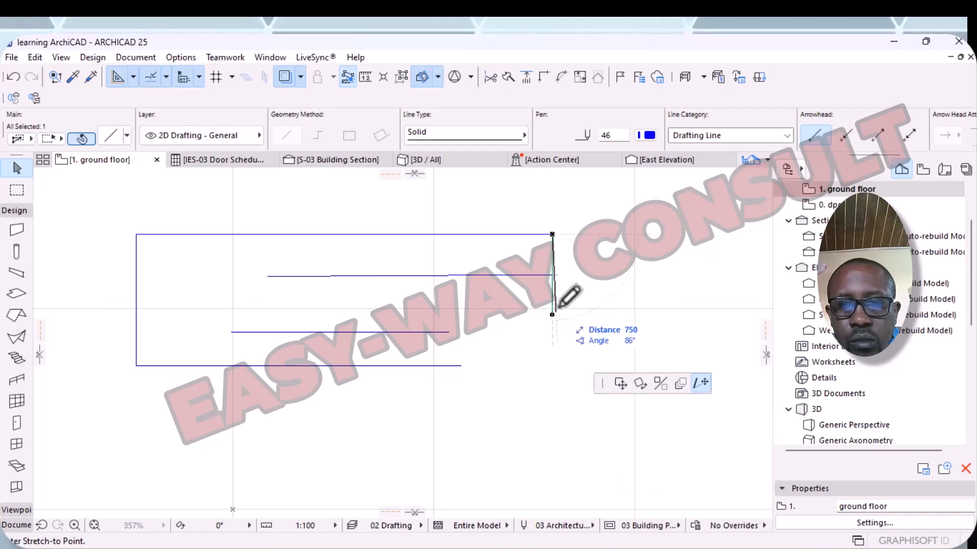
left_click(553, 275)
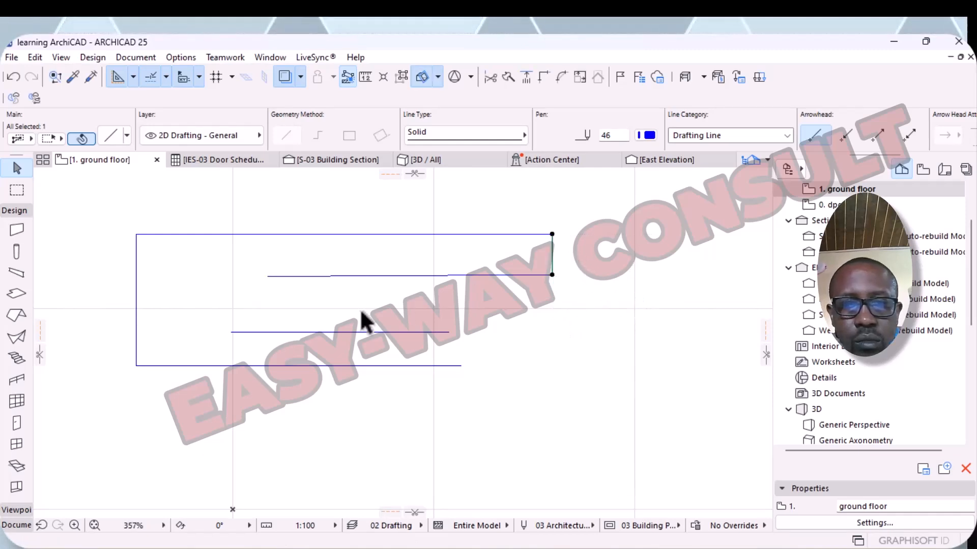
left_click(552, 235)
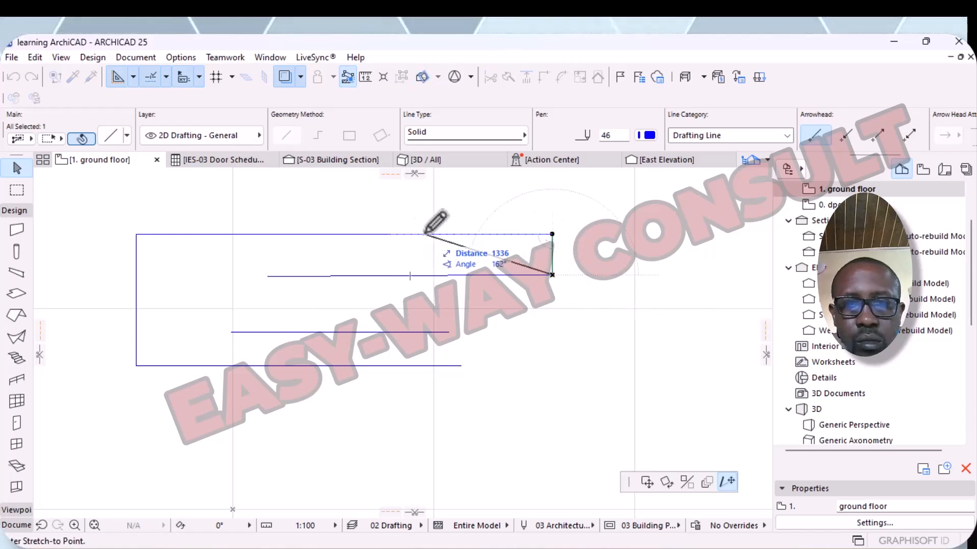
left_click(424, 234)
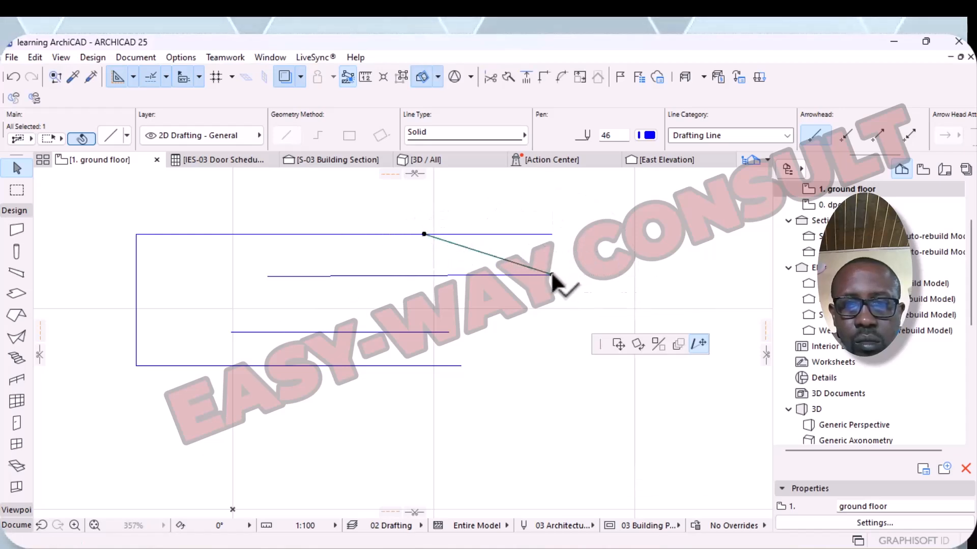
left_click(552, 274)
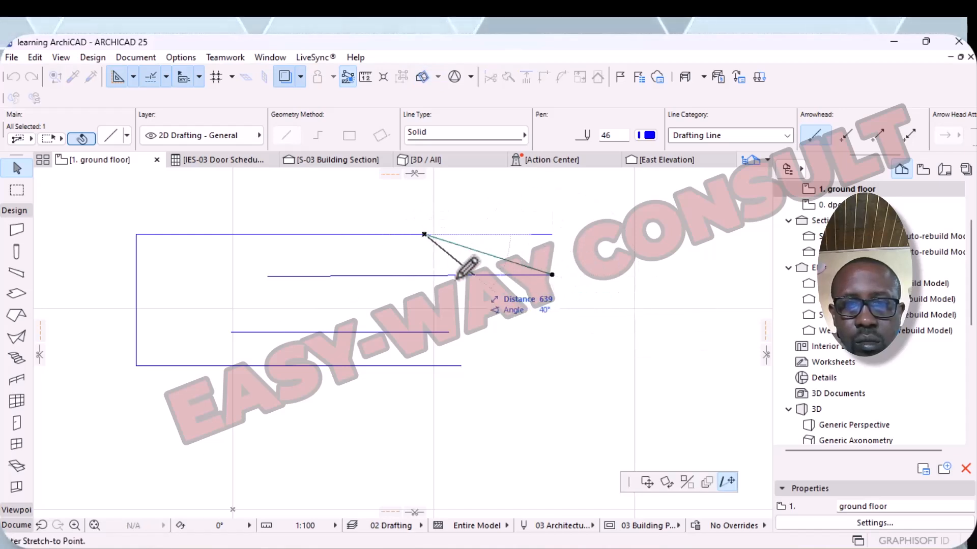
left_click(424, 275)
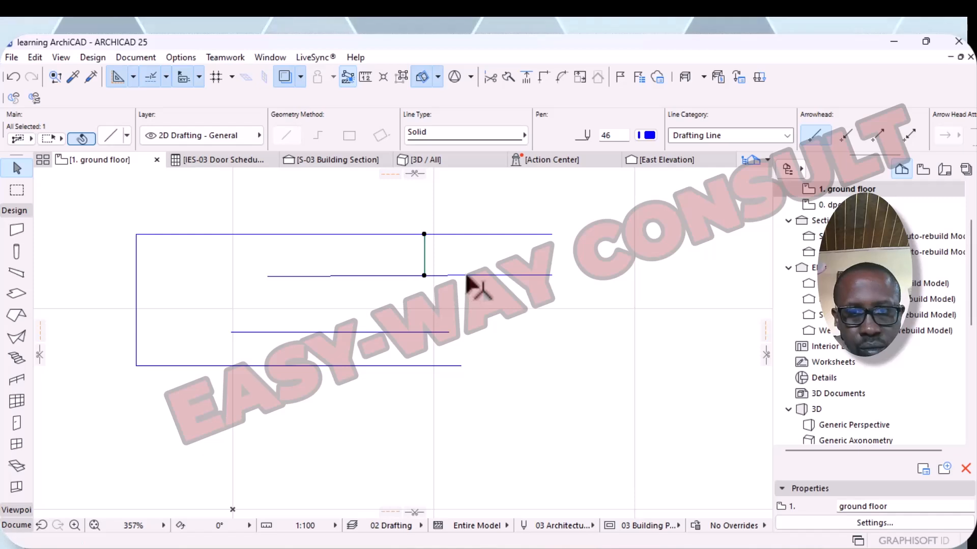
- Shorten the upper inner line and the top edge line so both end at the upper arm's vertical end line
left_click(551, 274)
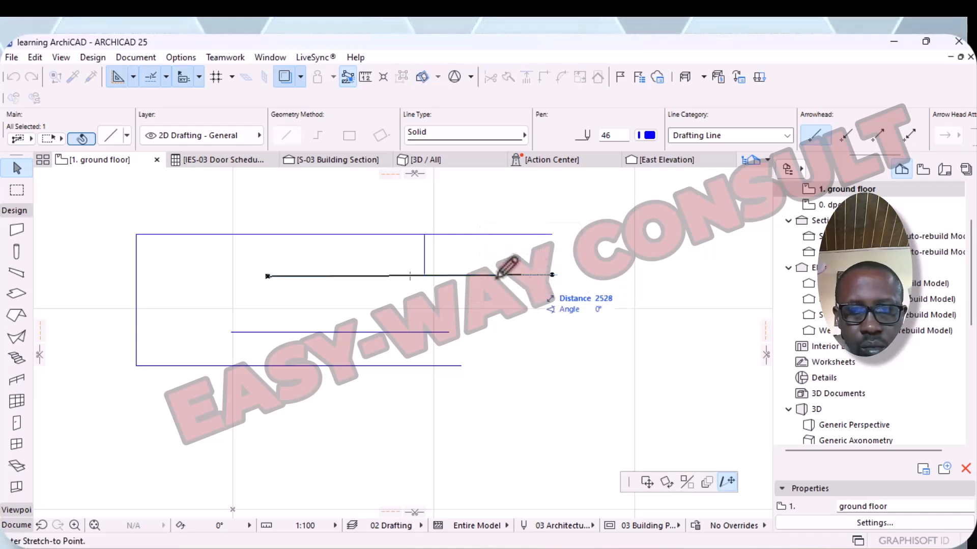
left_click(424, 275)
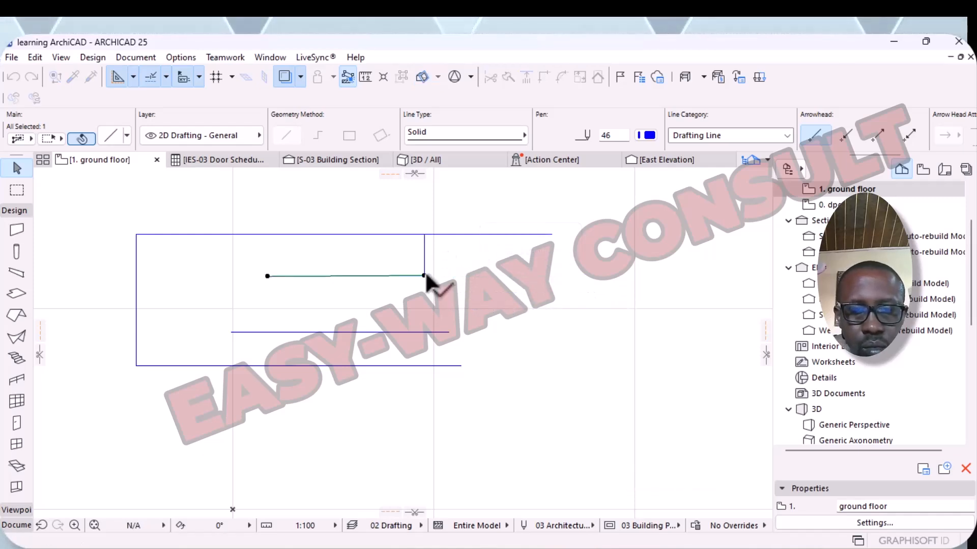
left_click(525, 234)
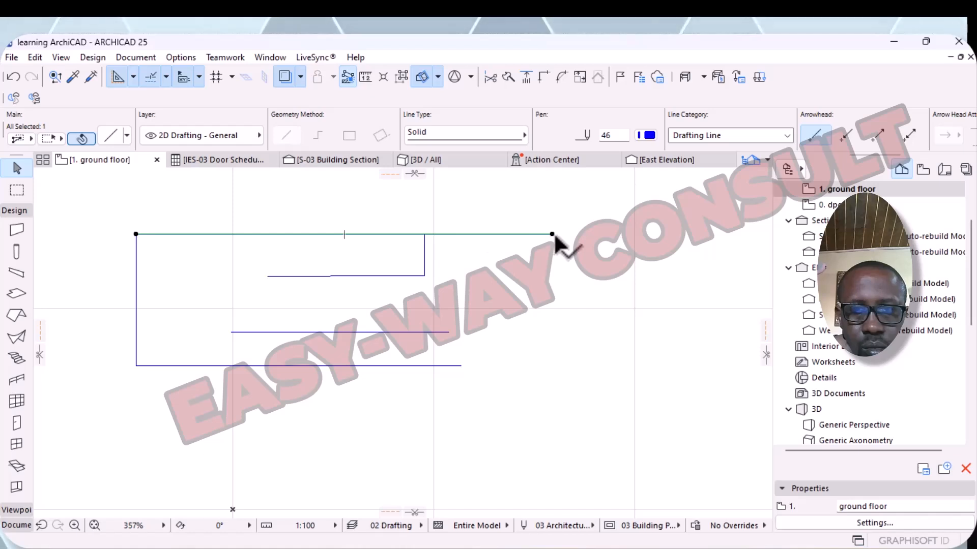
left_click(552, 234)
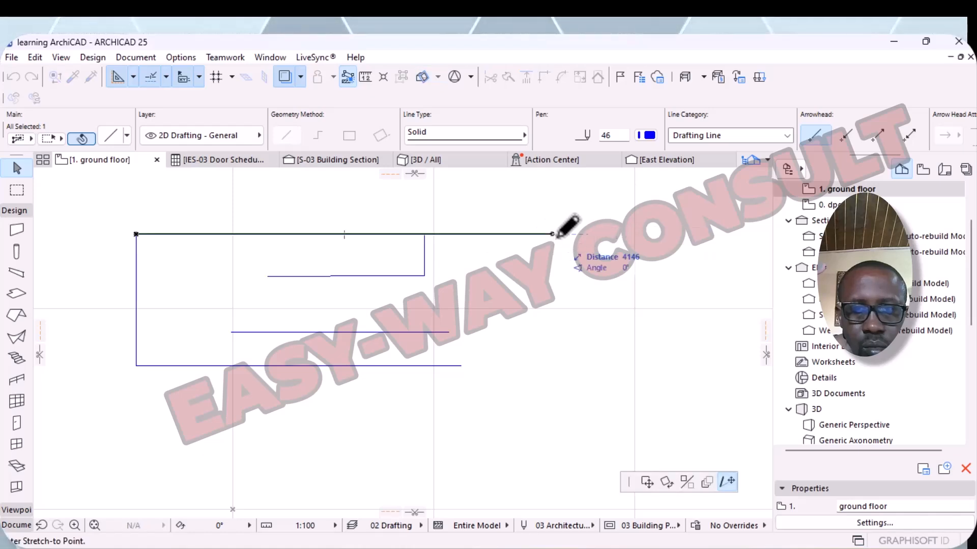
left_click(424, 234)
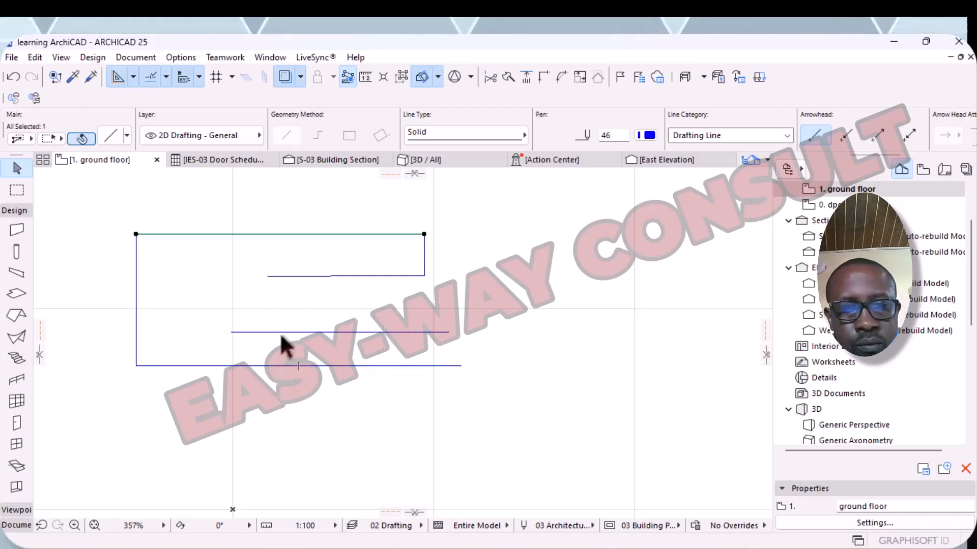
- Shorten the lower inner line to a short segment and the bottom line to about 1475 mm, ending slightly beyond it
left_click(441, 332)
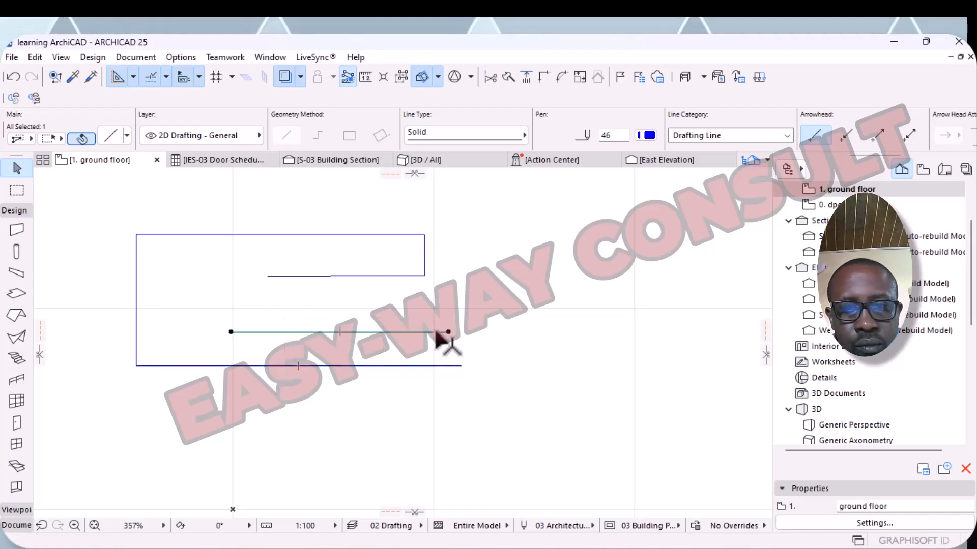
left_click(445, 332)
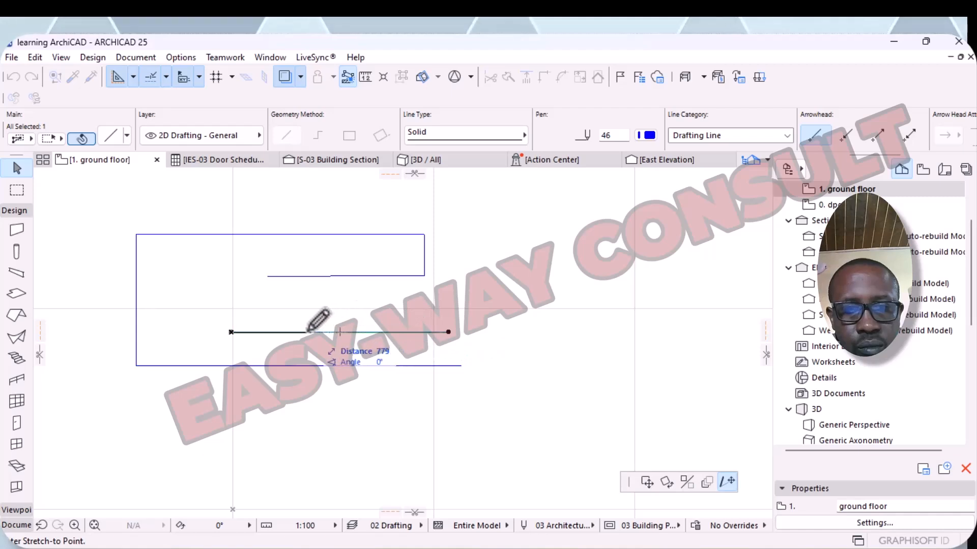
left_click(275, 332)
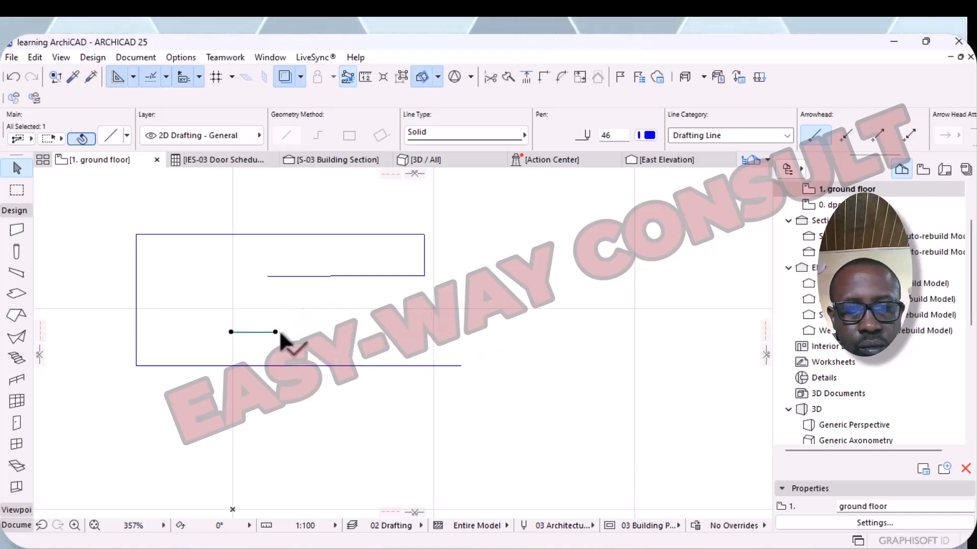
left_click(421, 365)
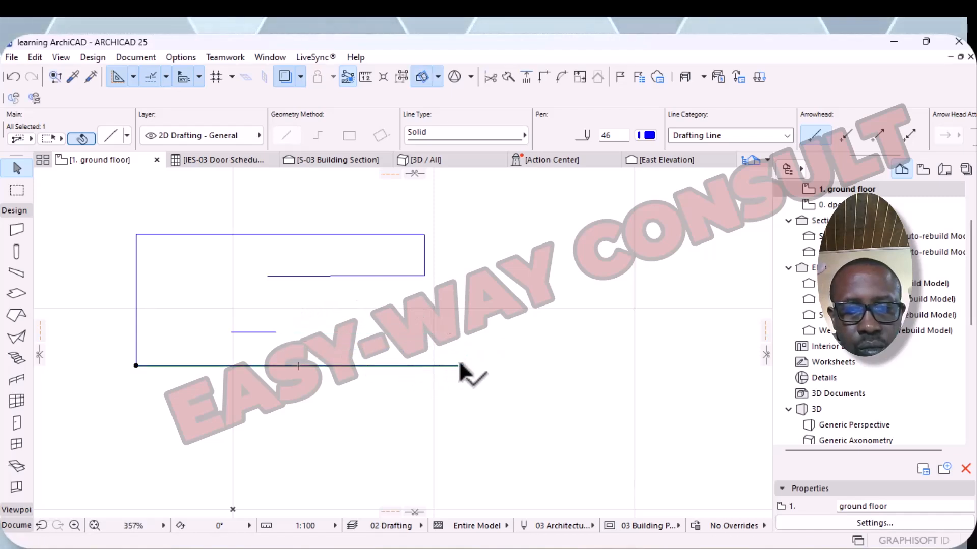
left_click(460, 366)
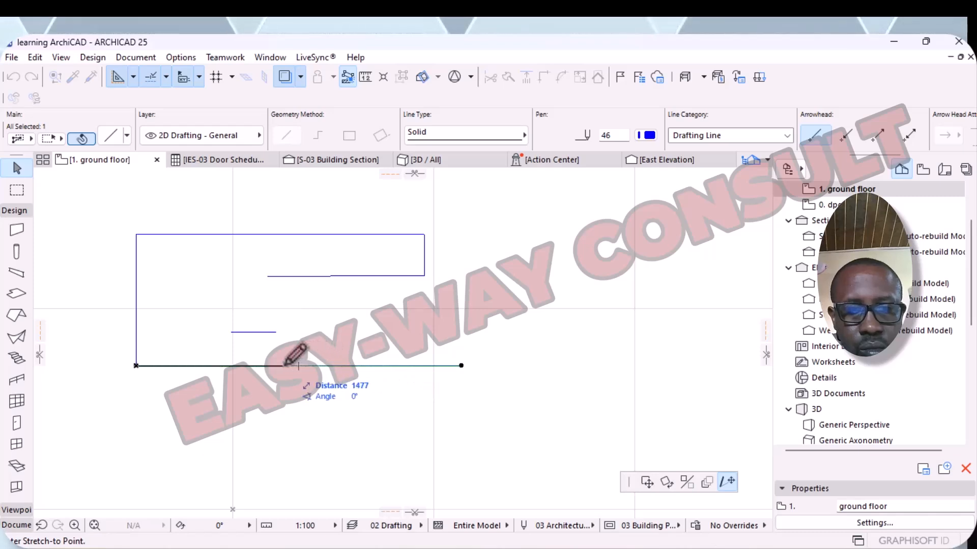
left_click(283, 365)
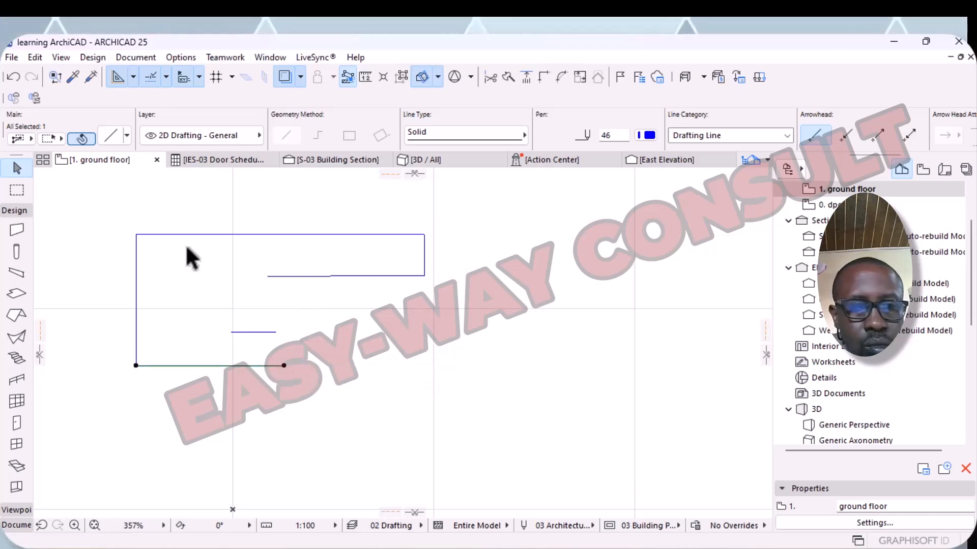
- Draw short vertical lines upward from the bottom line's right end and from the lower inner line's left end with the Line tool
left_click(15, 525)
left_click(17, 453)
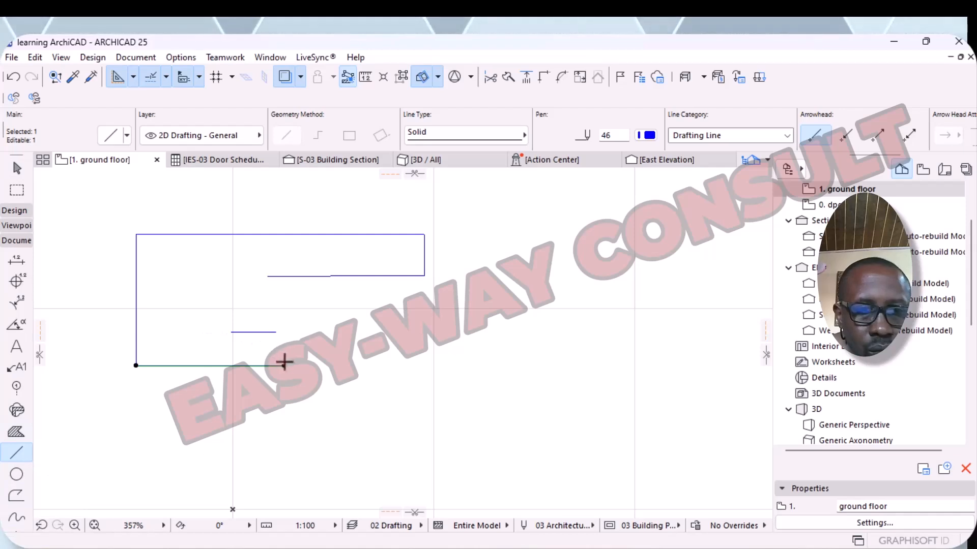
left_click(283, 365)
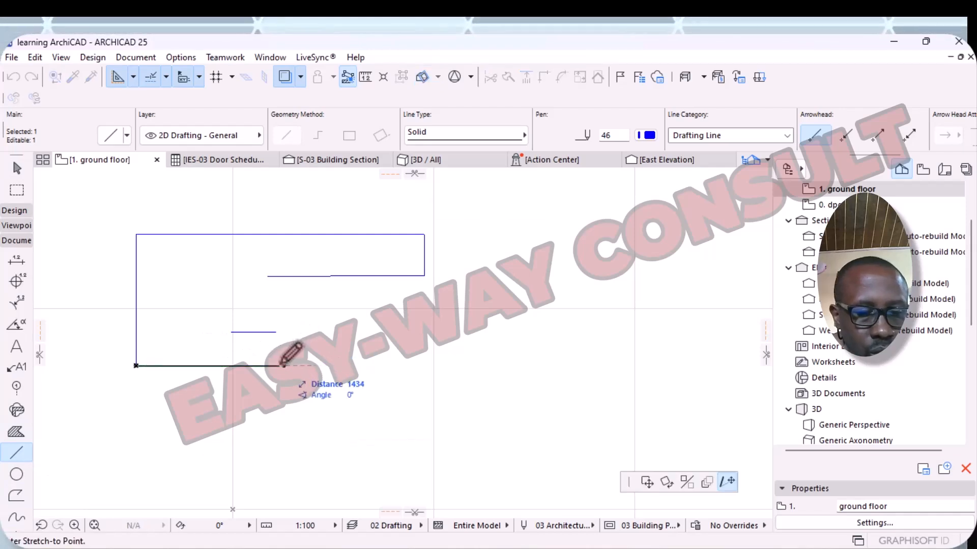
key("Escape")
left_click(24, 457)
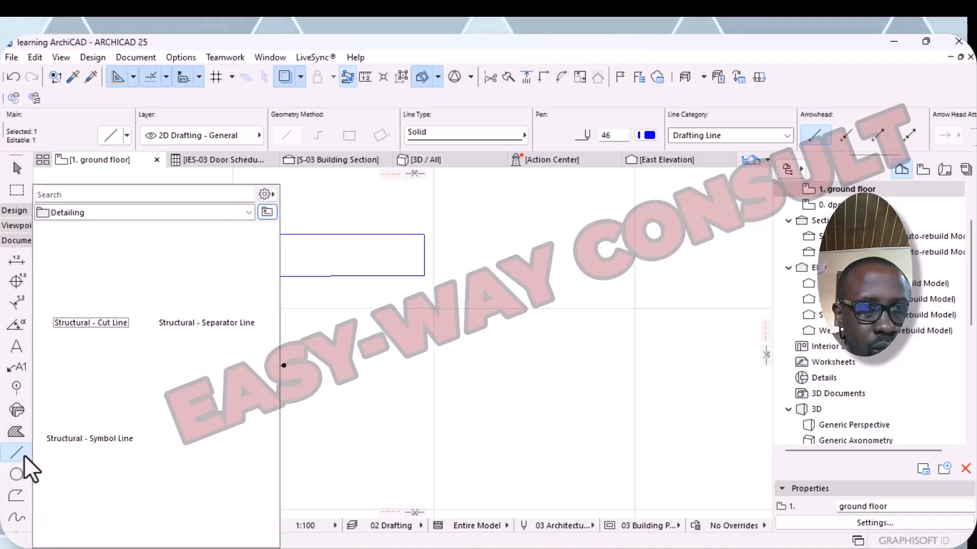
key("Escape")
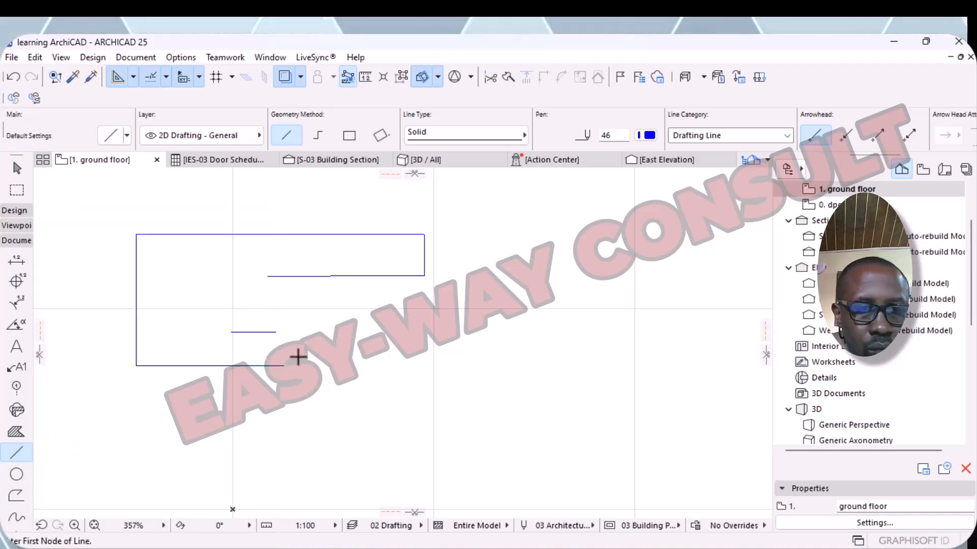
left_click(283, 365)
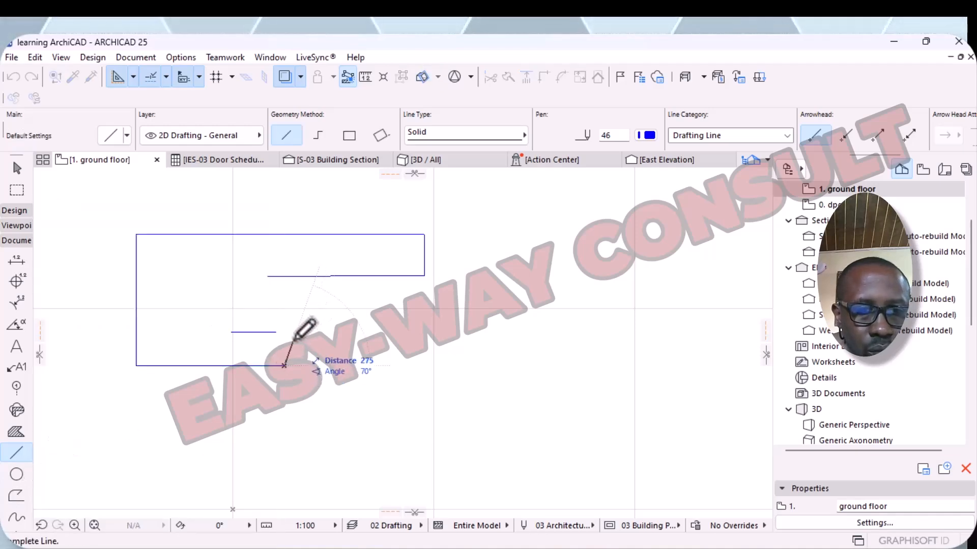
left_click(284, 338)
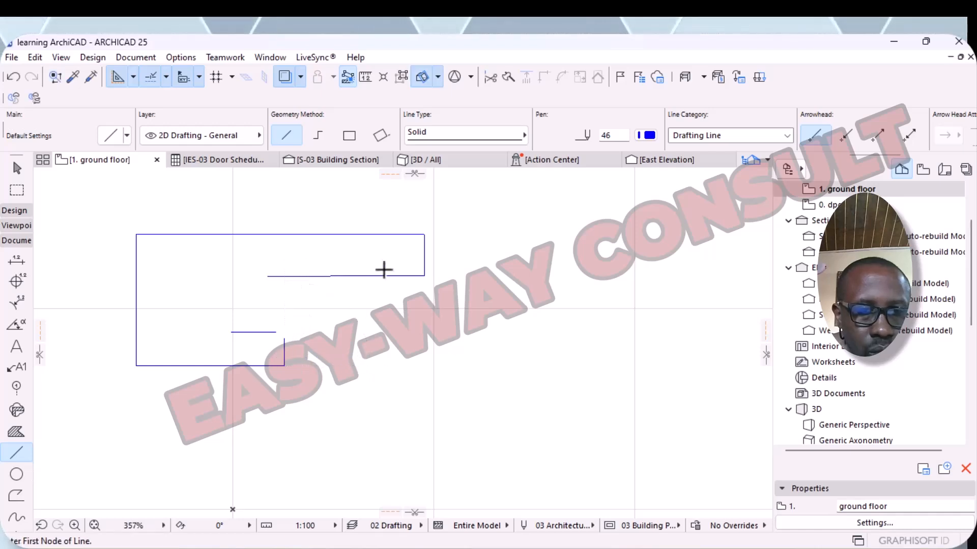
left_click(232, 332)
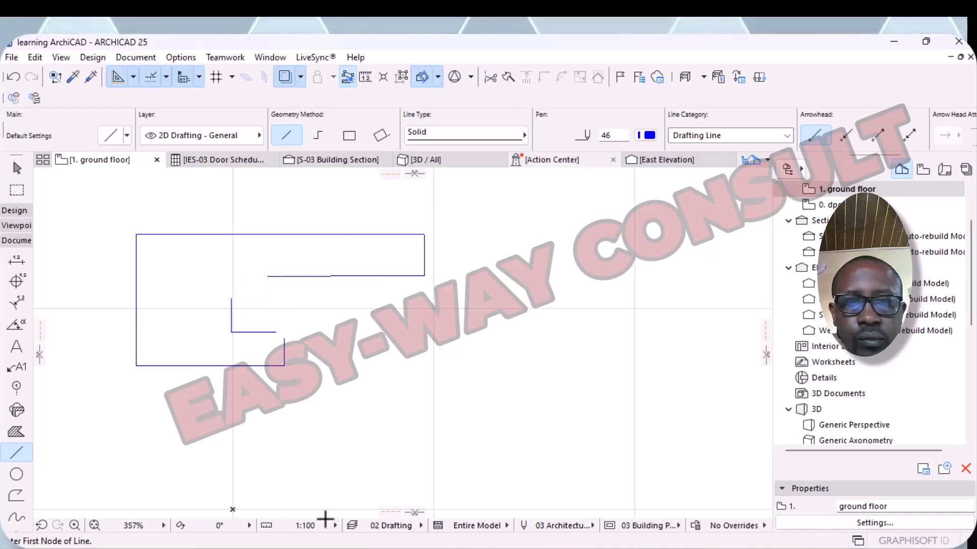
- Join the lower inner line and the short vertical line at the lower arm's right end with Intersect
key("Escape")
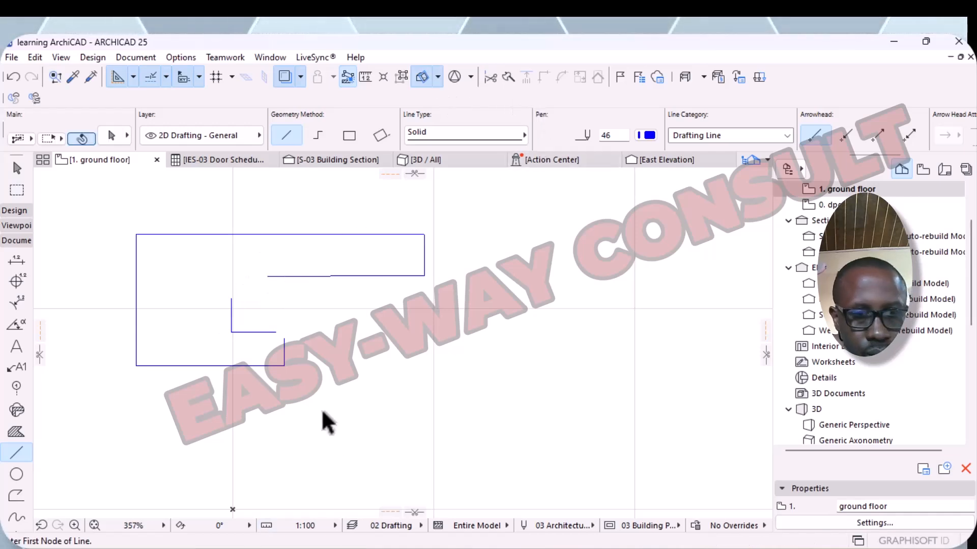
left_click(274, 333)
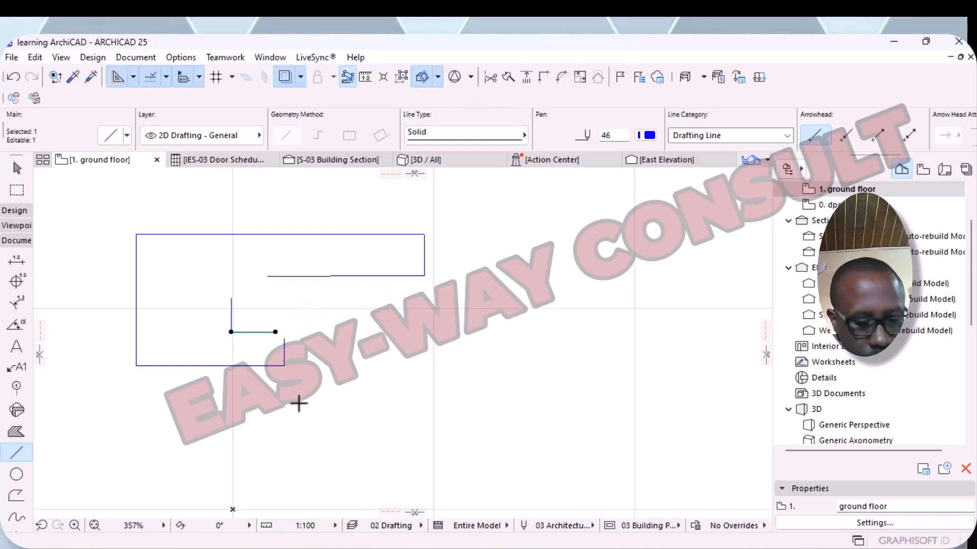
key("shift")
left_click(283, 356, "shift")
left_click(545, 78)
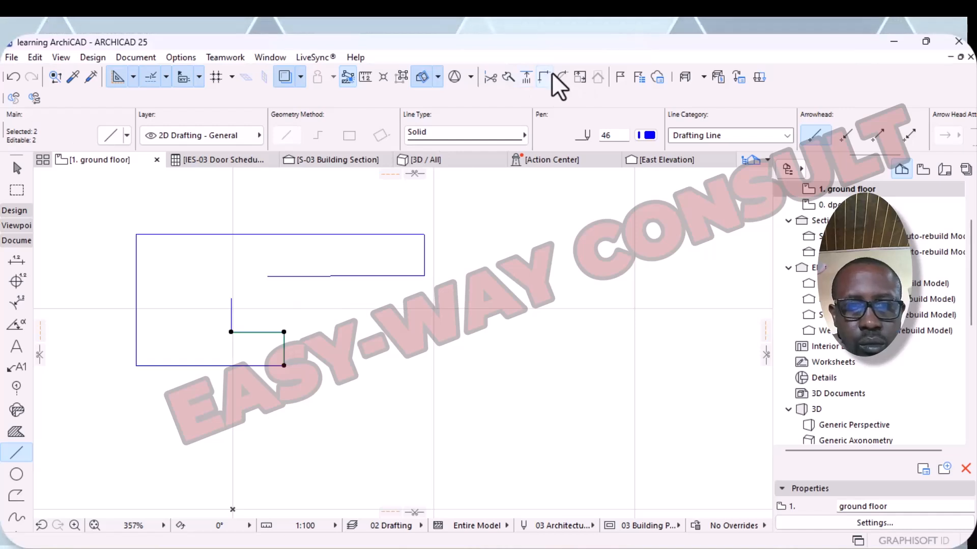
- Join the inner vertical line and the upper inner line at a corner with Intersect to close the outline
left_click(301, 277, "shift")
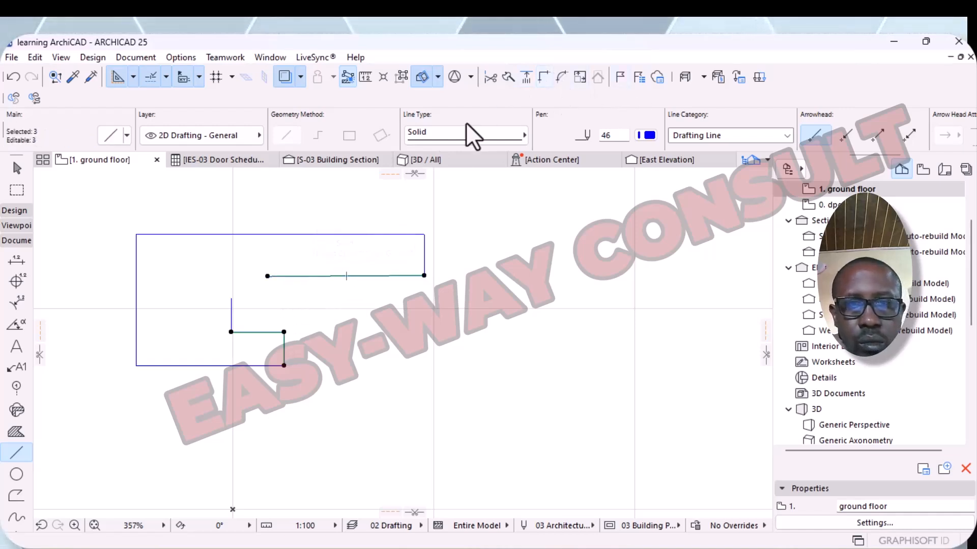
key("Escape")
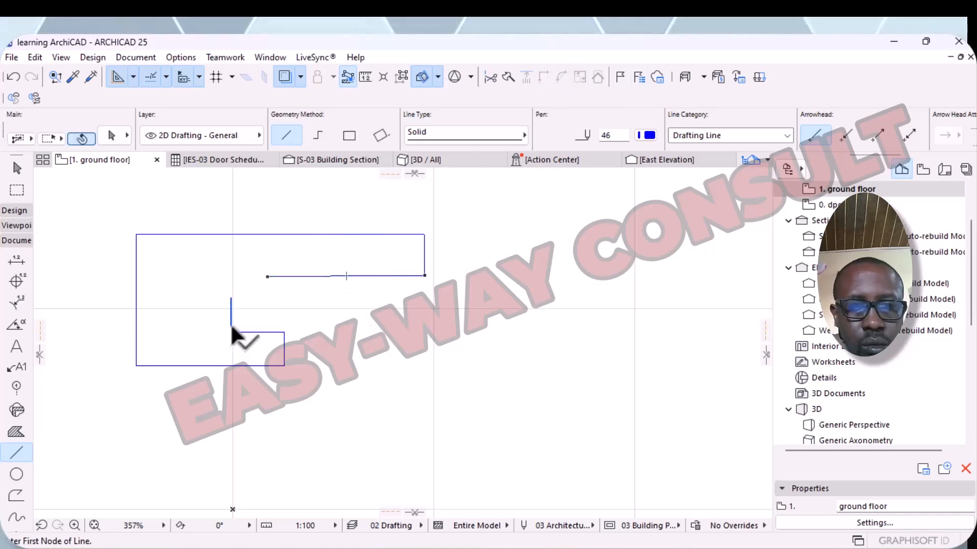
left_click(231, 320, "shift")
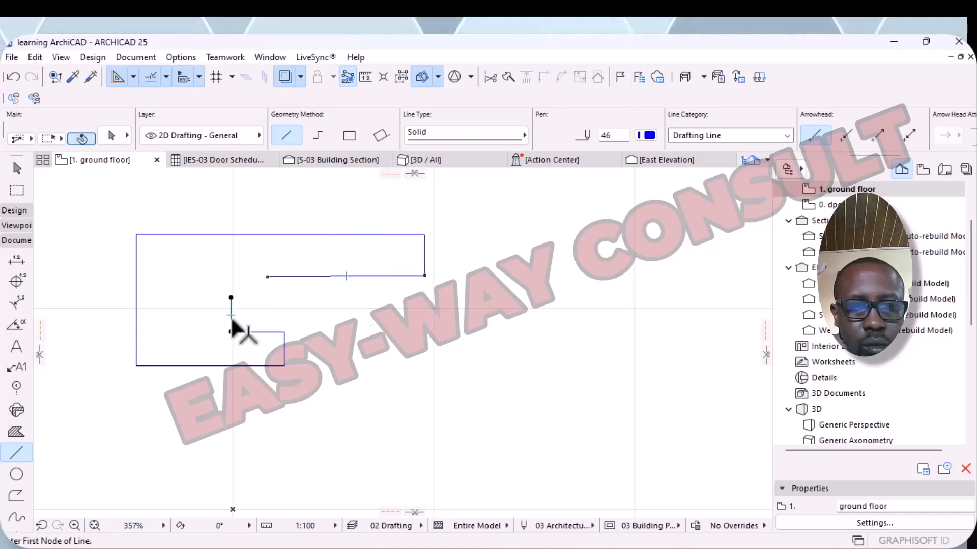
left_click(290, 276, "shift")
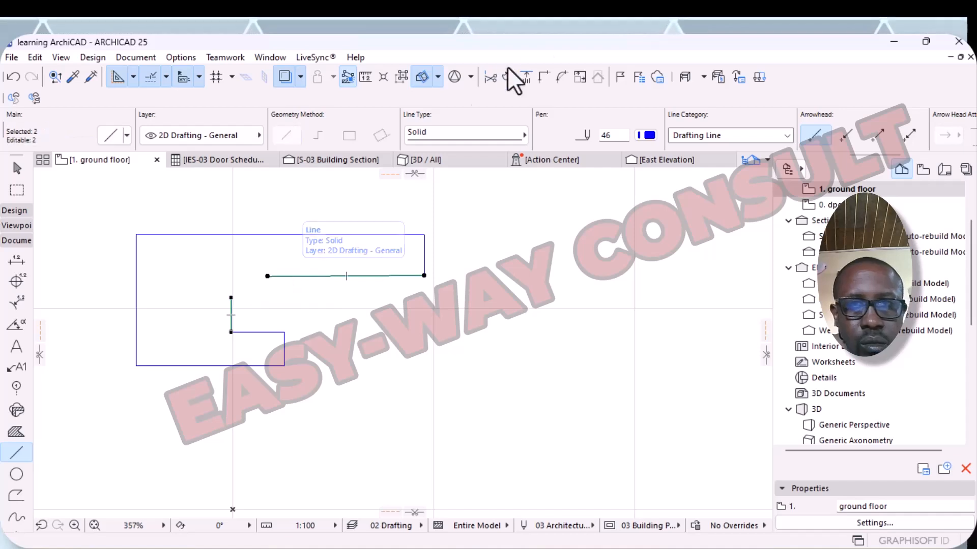
left_click(544, 77)
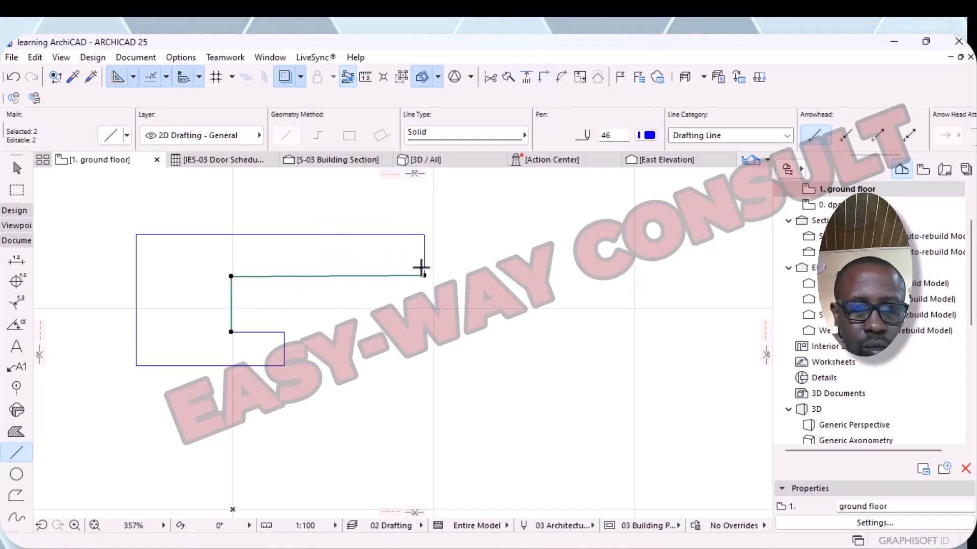
scroll(338, 320, "down", 5)
scroll(340, 319, "down", 1)
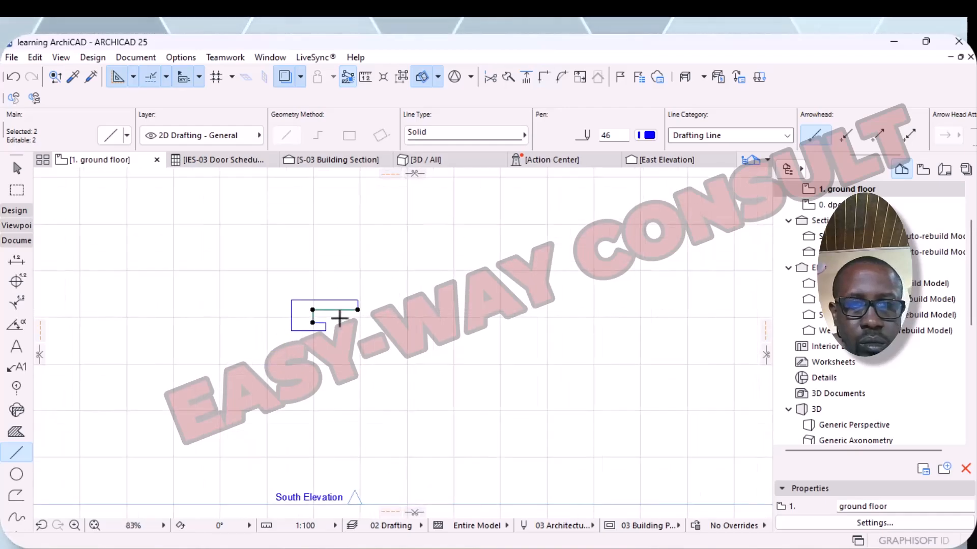
scroll(339, 319, "up", 3)
scroll(339, 319, "down", 3)
scroll(339, 319, "down", 8)
scroll(339, 319, "up", 10)
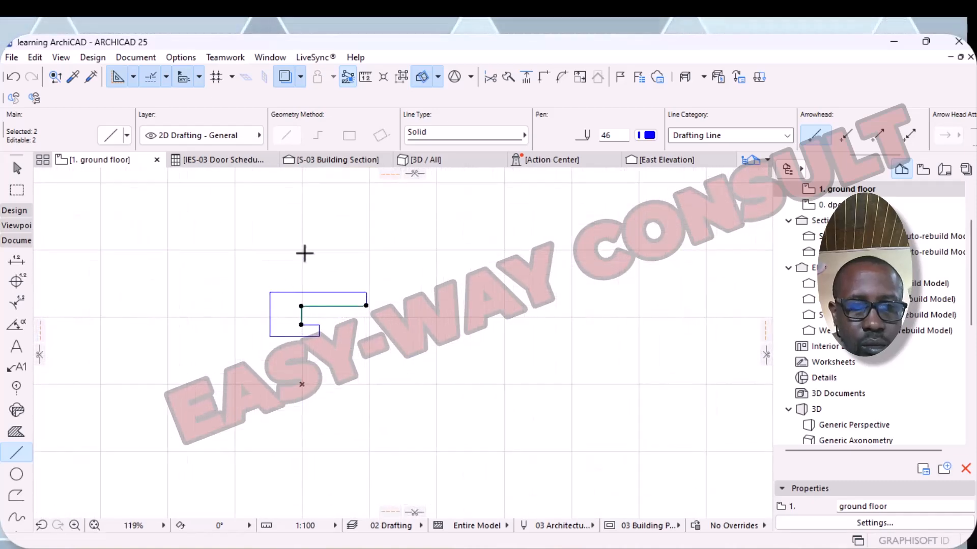
- Try to place a copy of the whole closed outline in the right lounge with Drag a Copy
key("Escape")
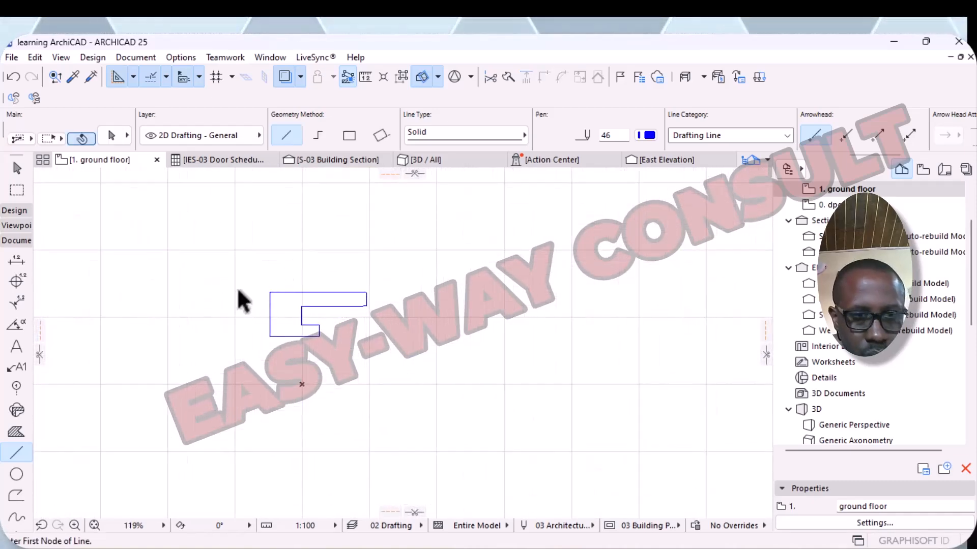
left_click_drag(248, 275, 400, 367, "shift")
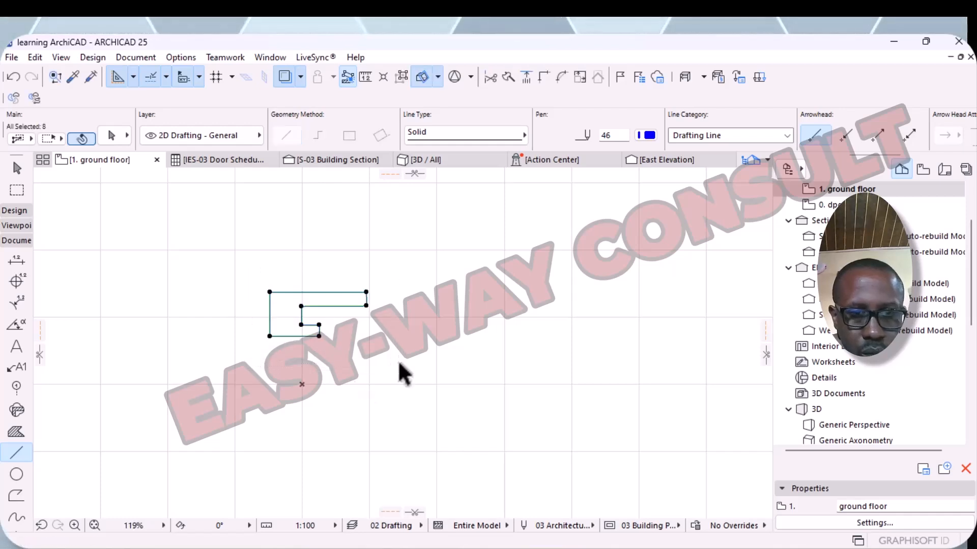
right_click(280, 318)
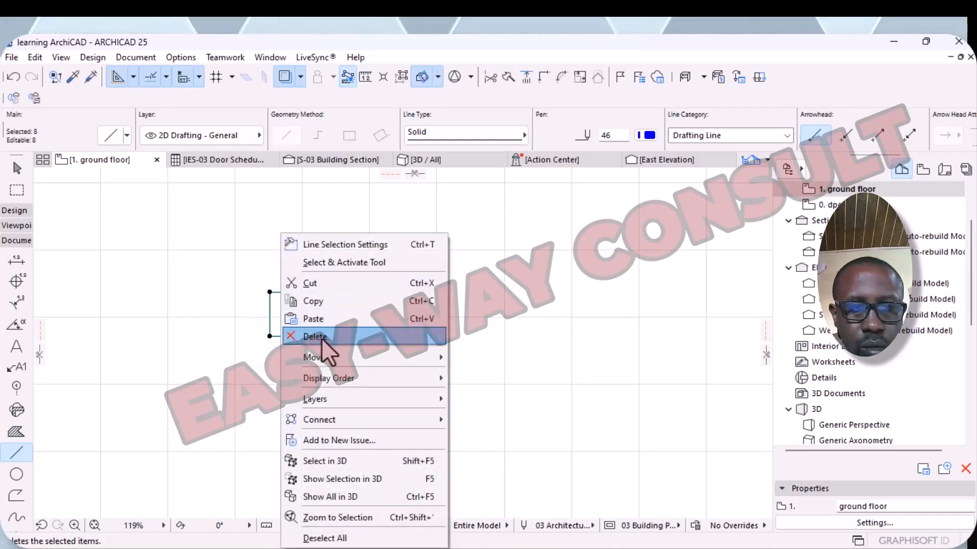
mouse_move(325, 359)
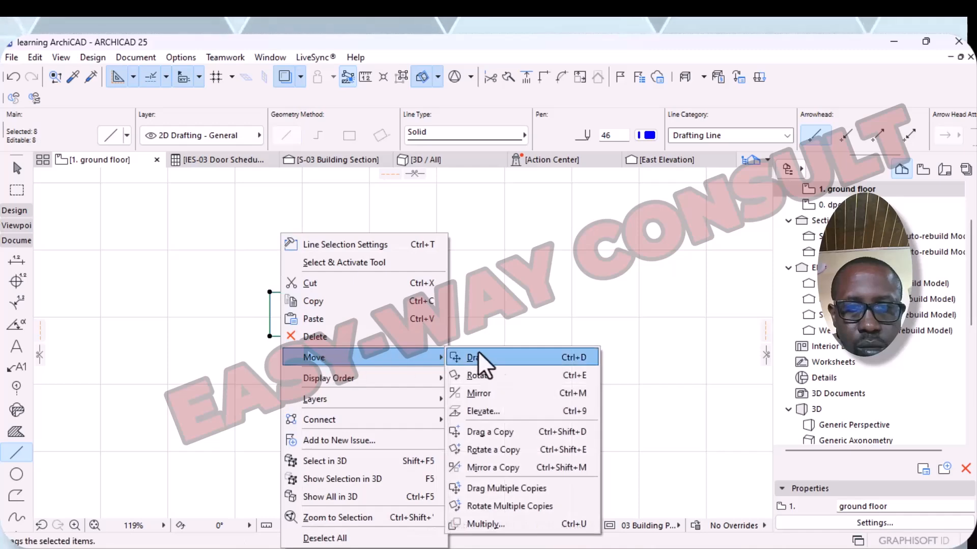
left_click(490, 432)
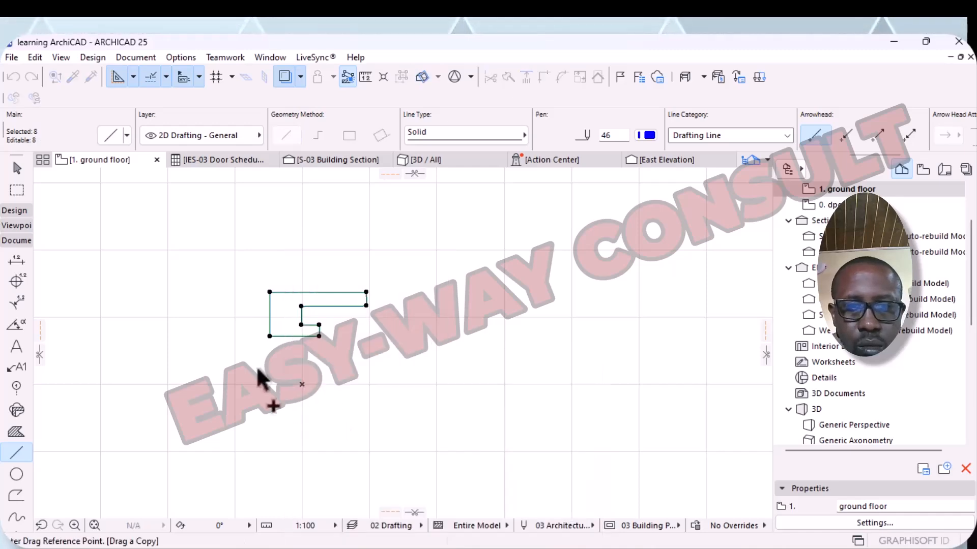
left_click(286, 316)
scroll(392, 284, "down", 1)
middle_click_drag(392, 279, 328, 537)
right_click(324, 538)
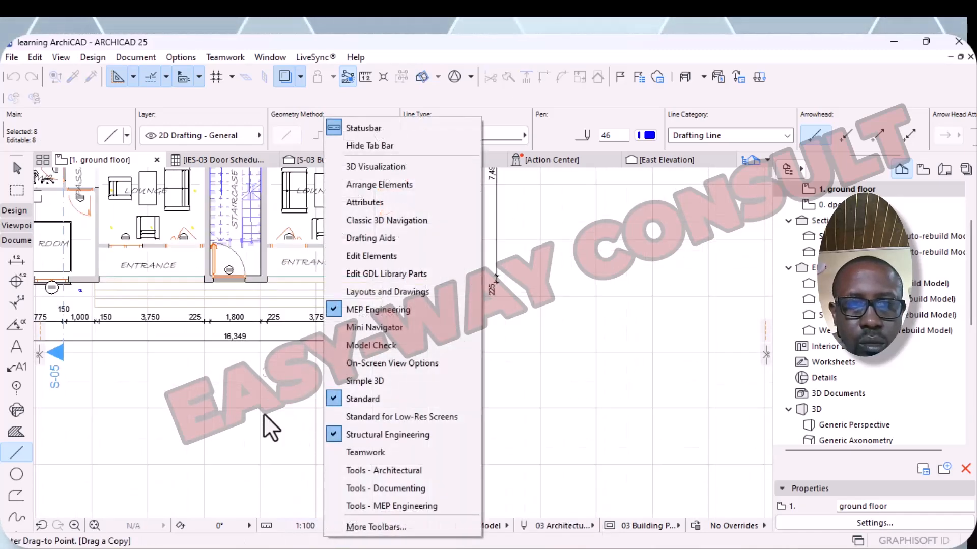
left_click(258, 365)
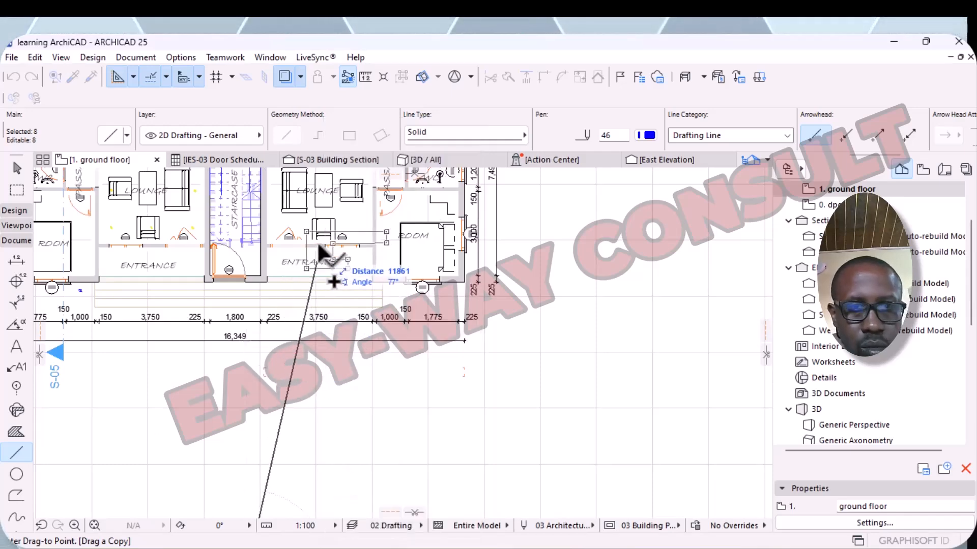
scroll(308, 213, "down", 1)
middle_click_drag(309, 220, 304, 328)
right_click(304, 324)
left_click(291, 296)
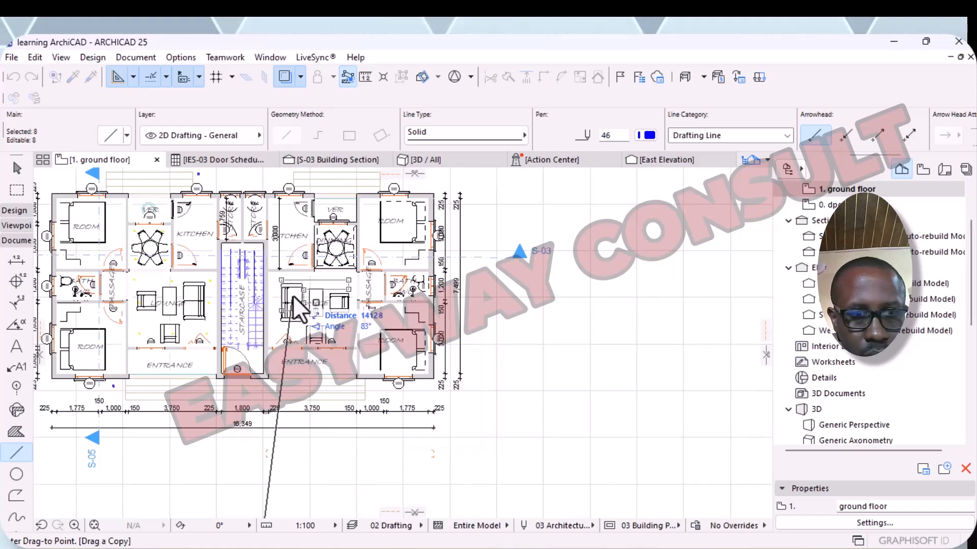
scroll(292, 295, "up", 3)
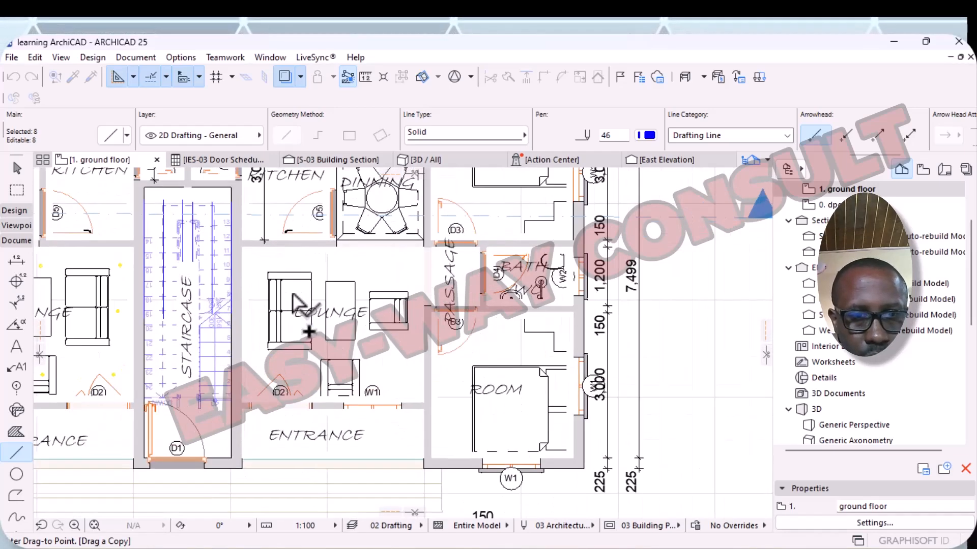
left_click(288, 323)
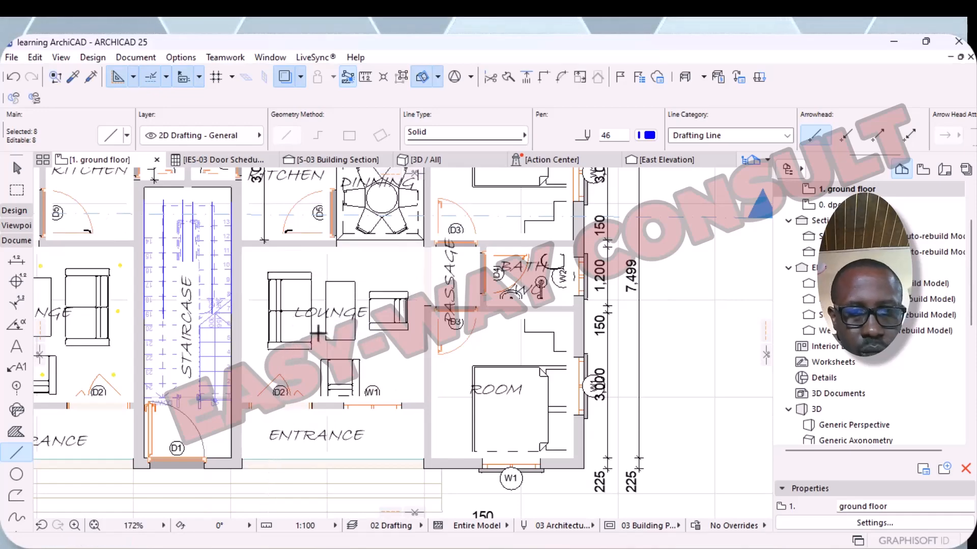
- Curve the outline's inner vertical line into an arc bulging toward the left edge, with a radius of about 279 mm
scroll(323, 346, "up", 3)
scroll(324, 346, "down", 8)
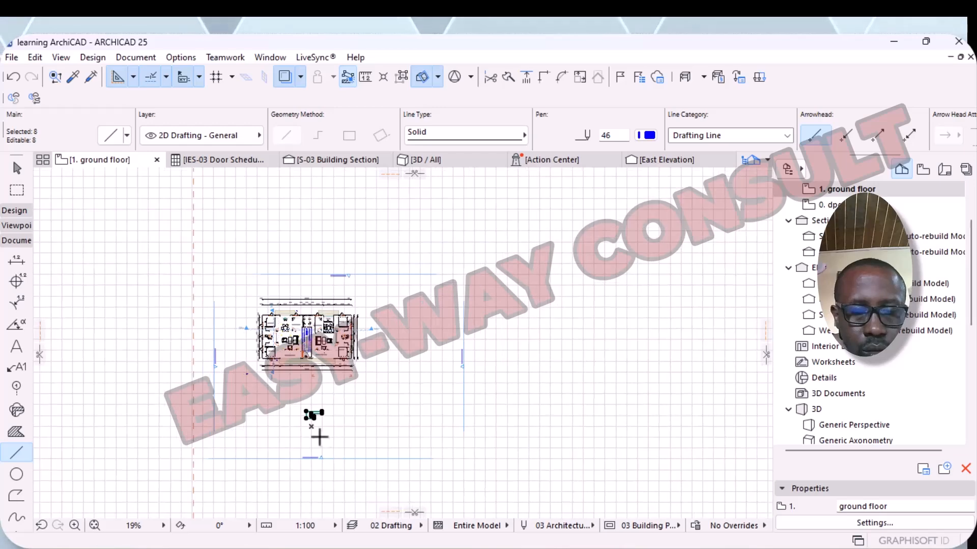
scroll(319, 425, "up", 6)
scroll(315, 356, "down", 3)
scroll(312, 356, "up", 8)
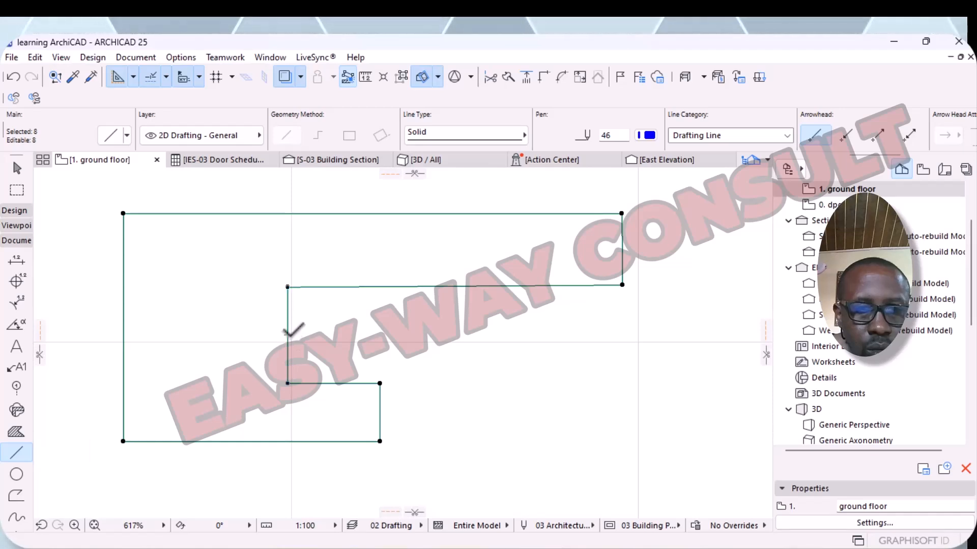
left_click(289, 332)
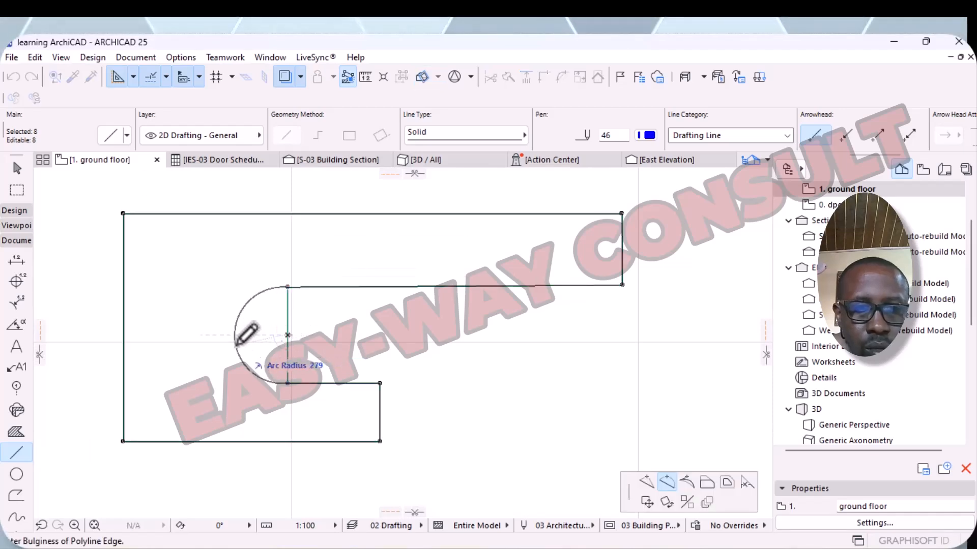
left_click(236, 343)
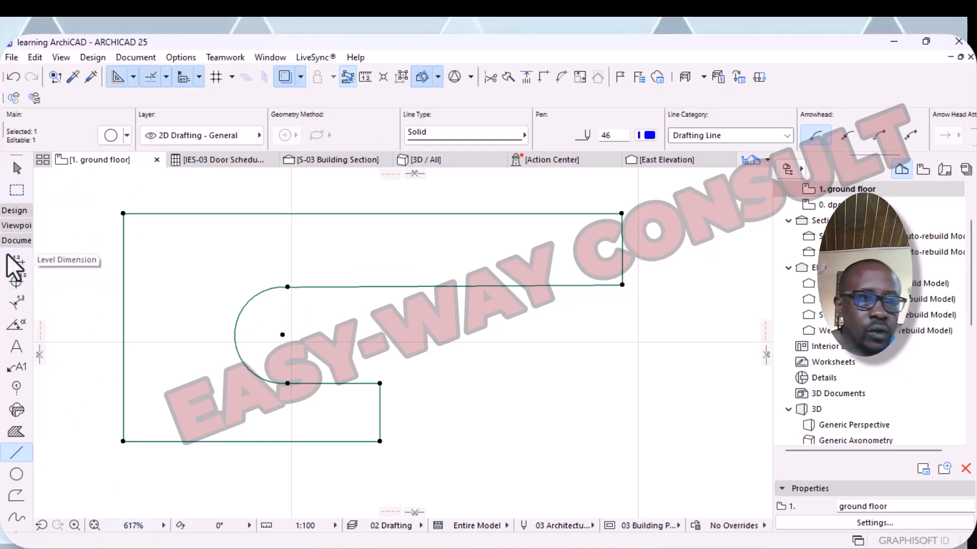
- Trace a 30 mm Gypsum Plasterboard slab at 3540 elevation over the outline's corners, spanning the curved inner edge with a straight segment
left_click(9, 213)
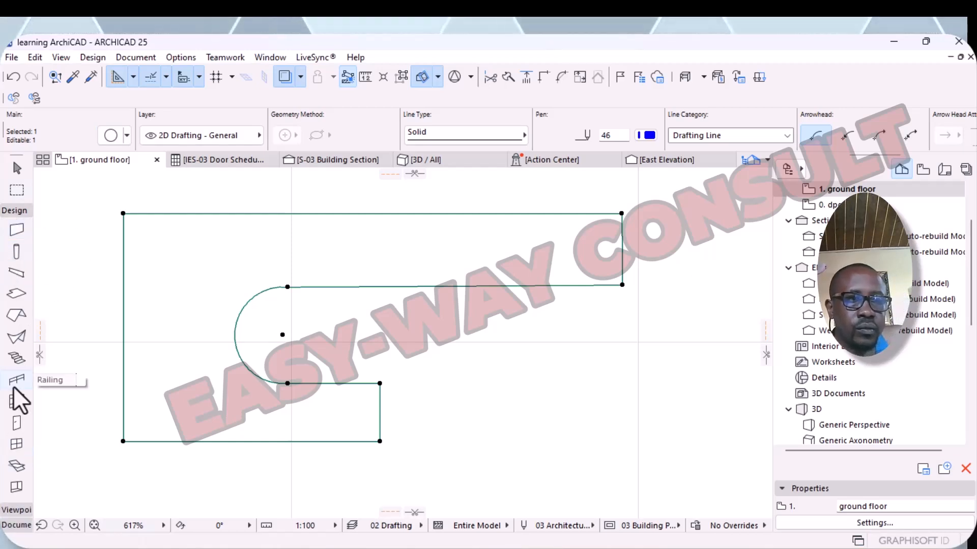
double_click(11, 296)
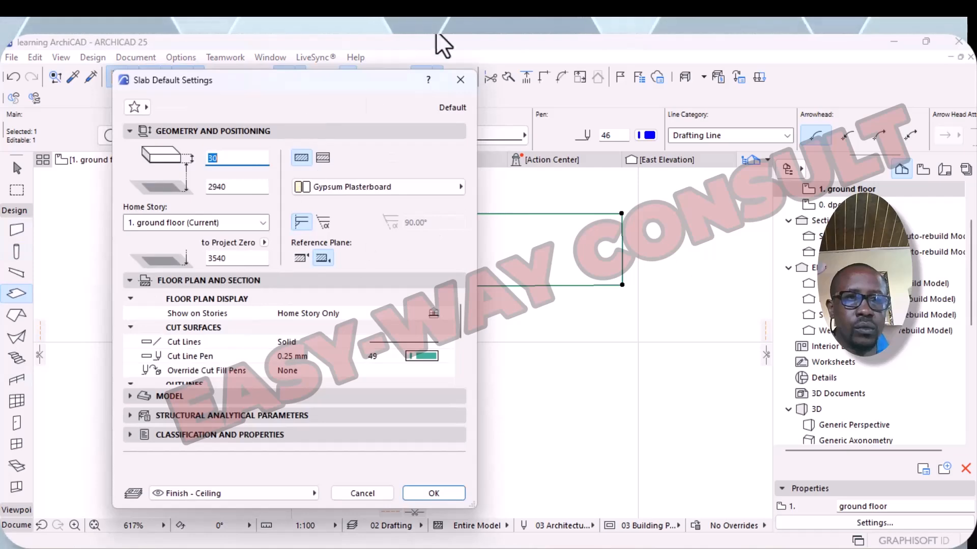
left_click(446, 495)
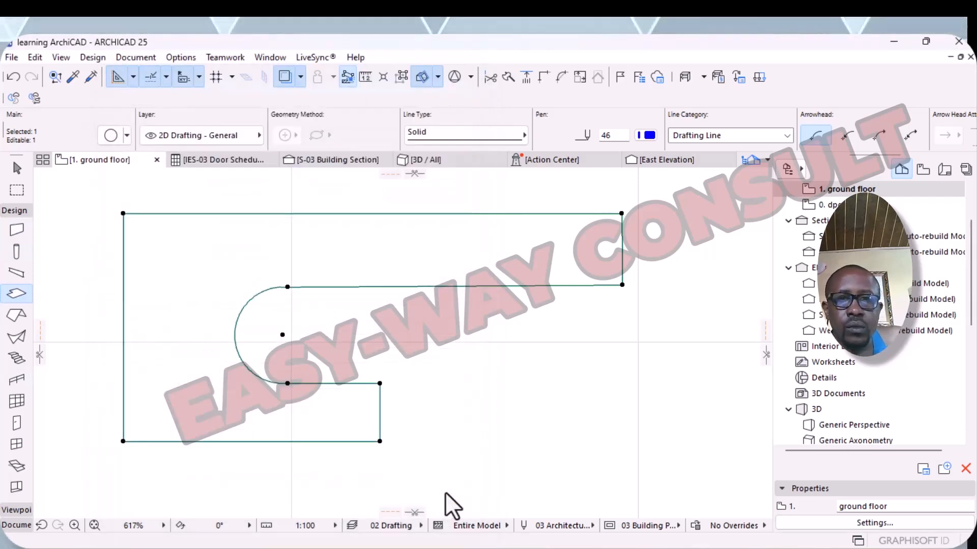
left_click(617, 286)
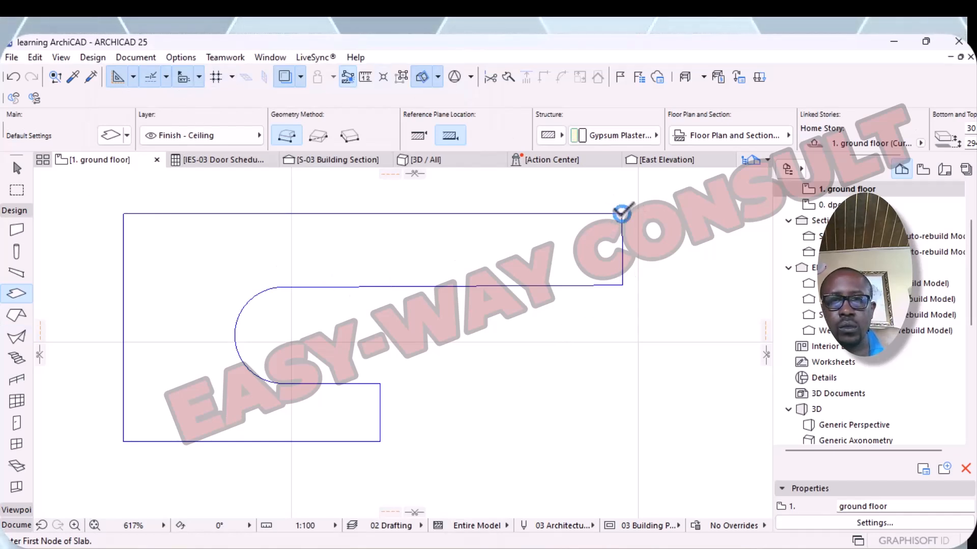
left_click(622, 213)
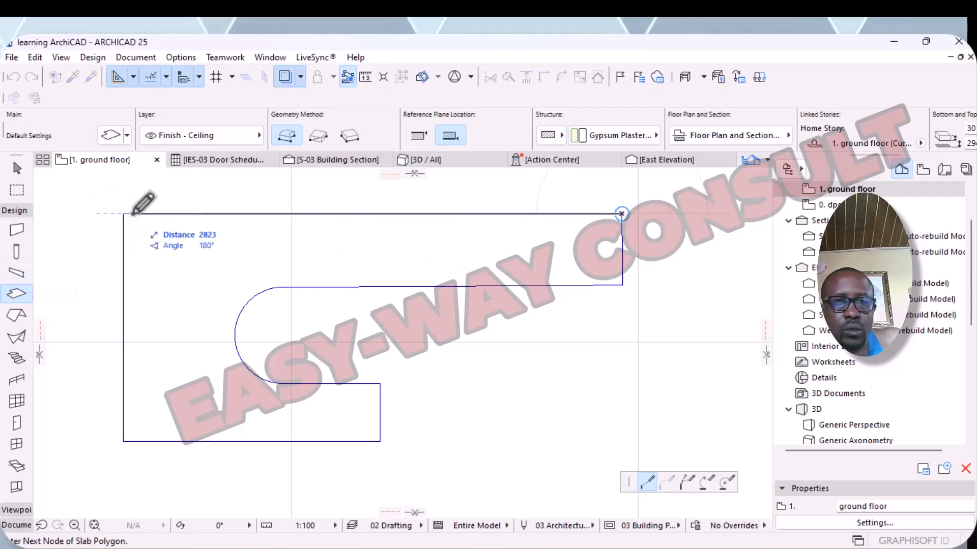
left_click(123, 213)
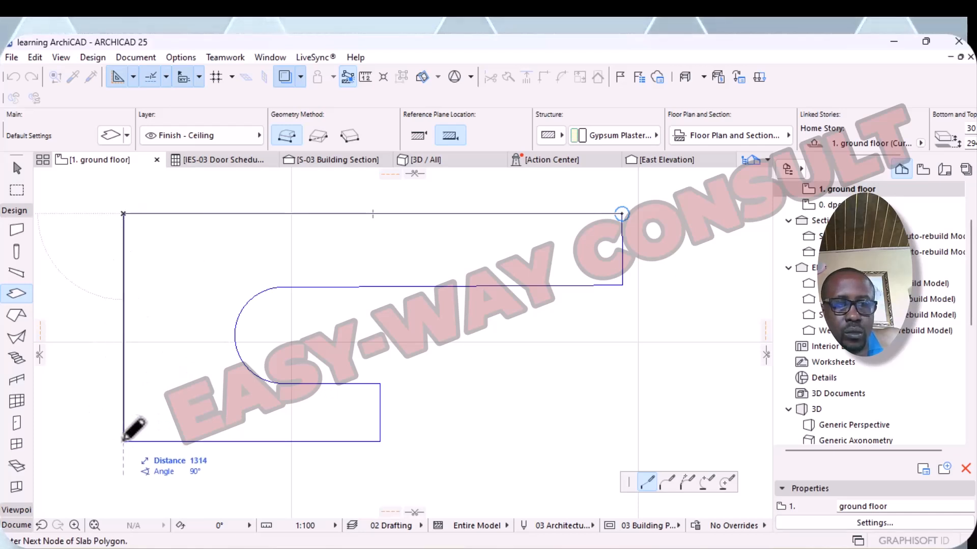
left_click(123, 442)
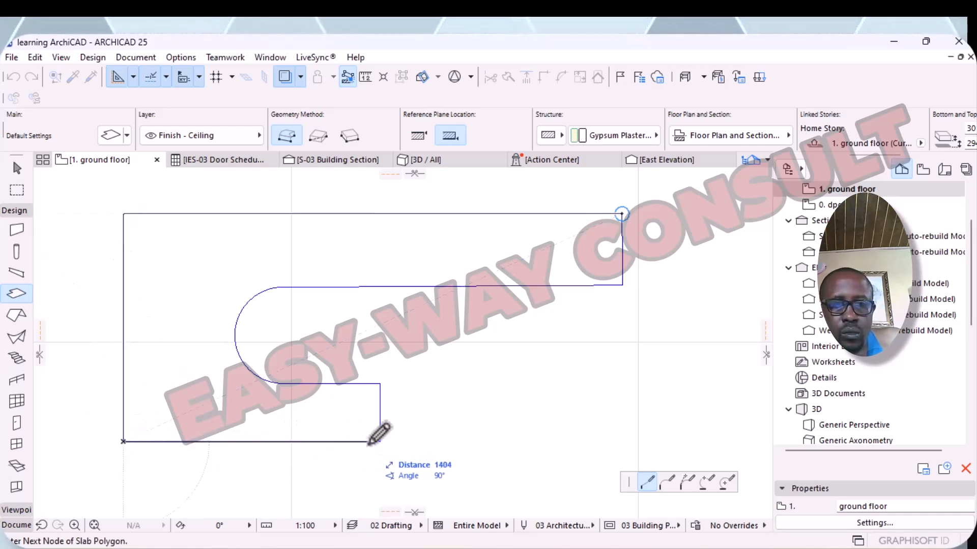
left_click(380, 442)
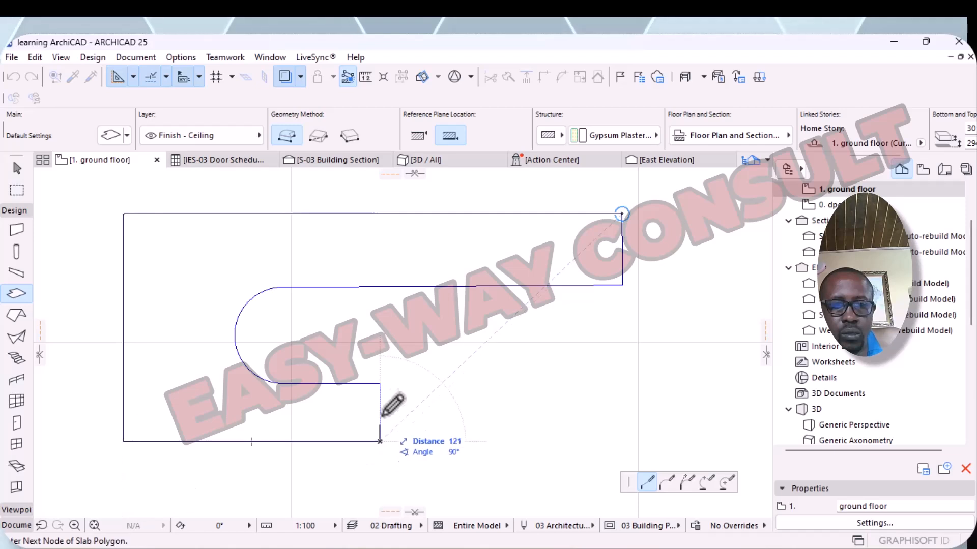
left_click(379, 383)
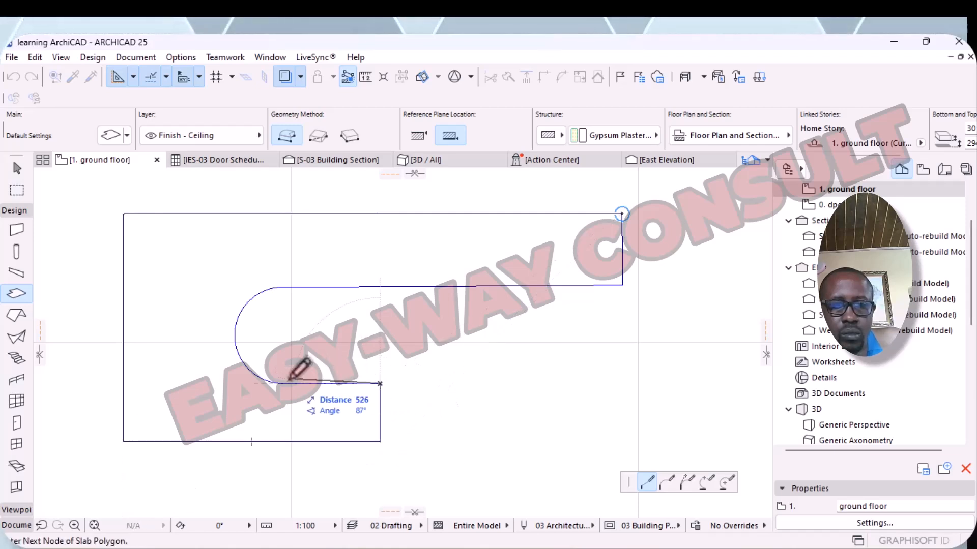
left_click(282, 384)
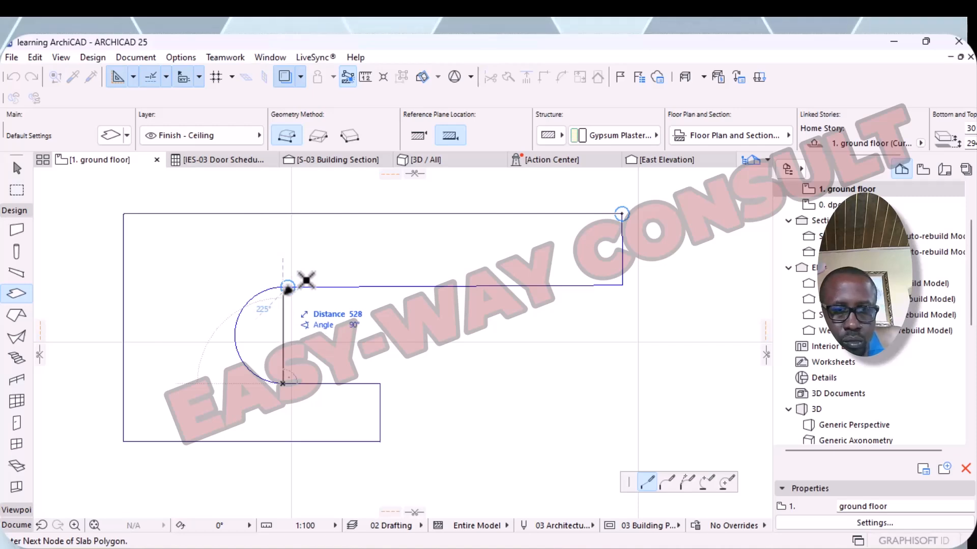
left_click(284, 285)
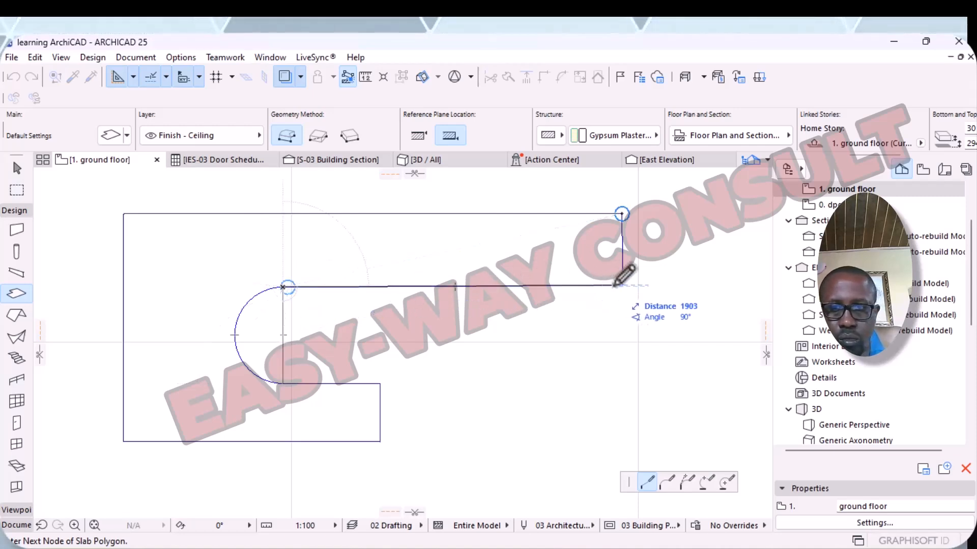
left_click(622, 285)
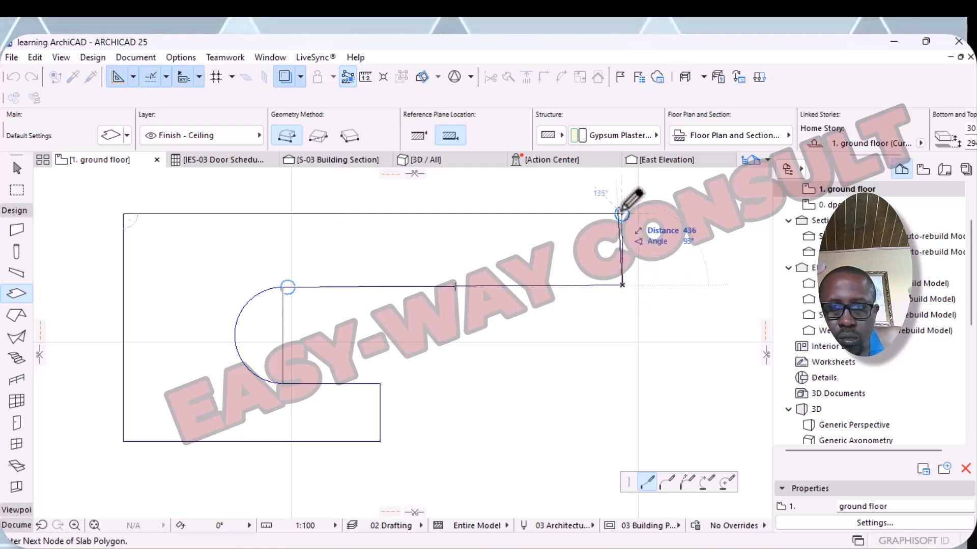
double_click(622, 214)
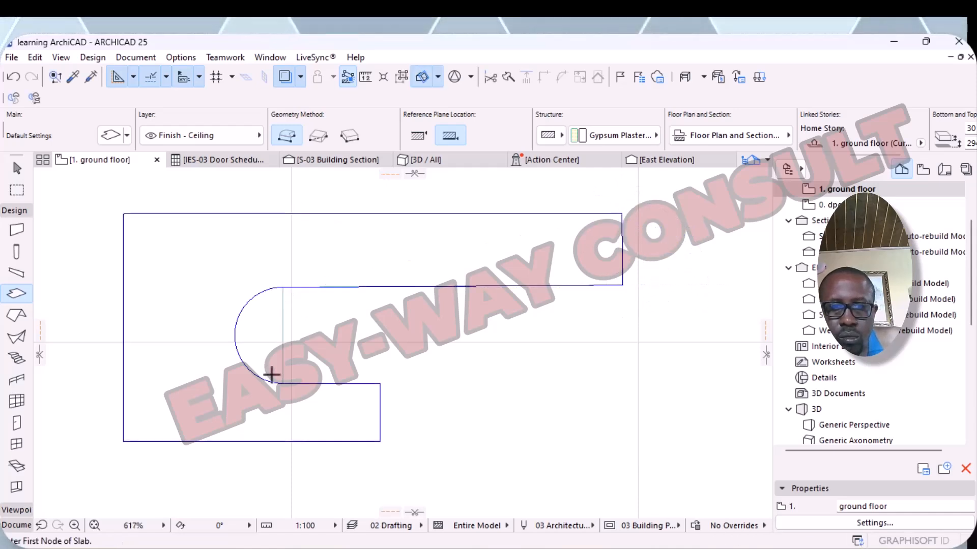
- Curve the new slab's straight inner edge outward to match the outline's arc, and deselect the slab
key("shift")
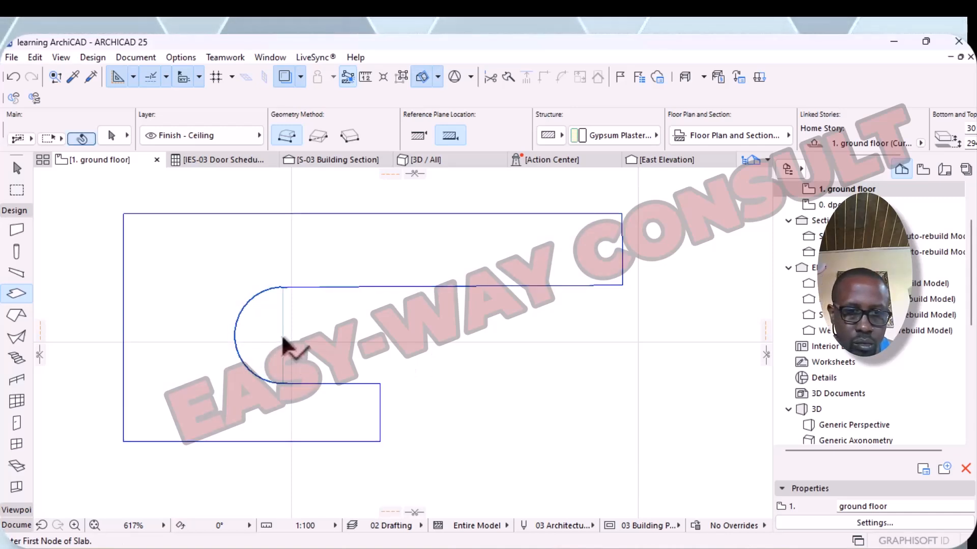
left_click(277, 363, "shift")
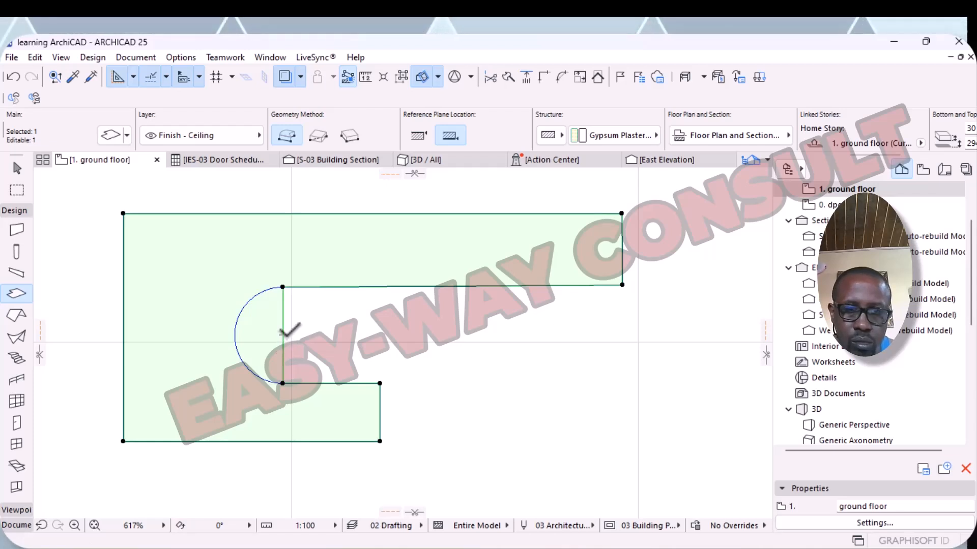
left_click(284, 333)
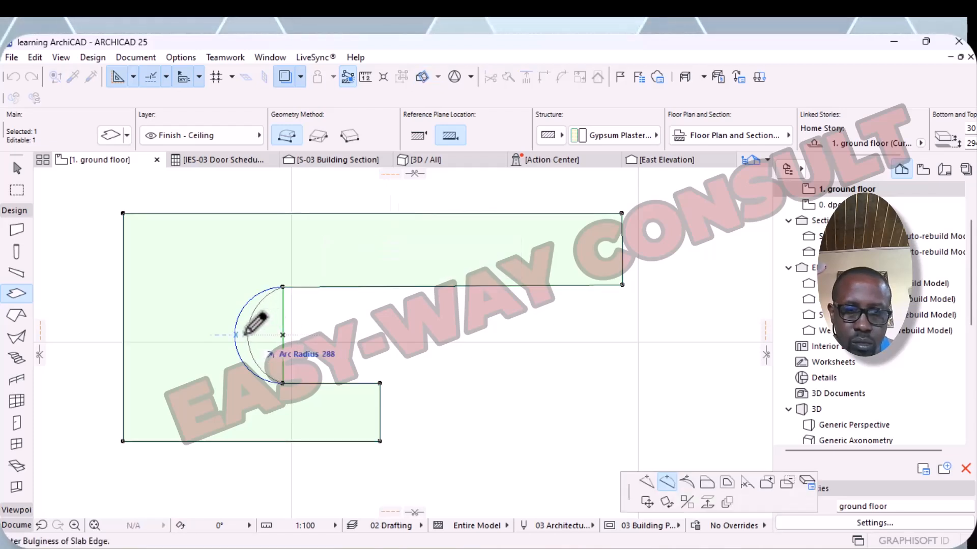
left_click(236, 335)
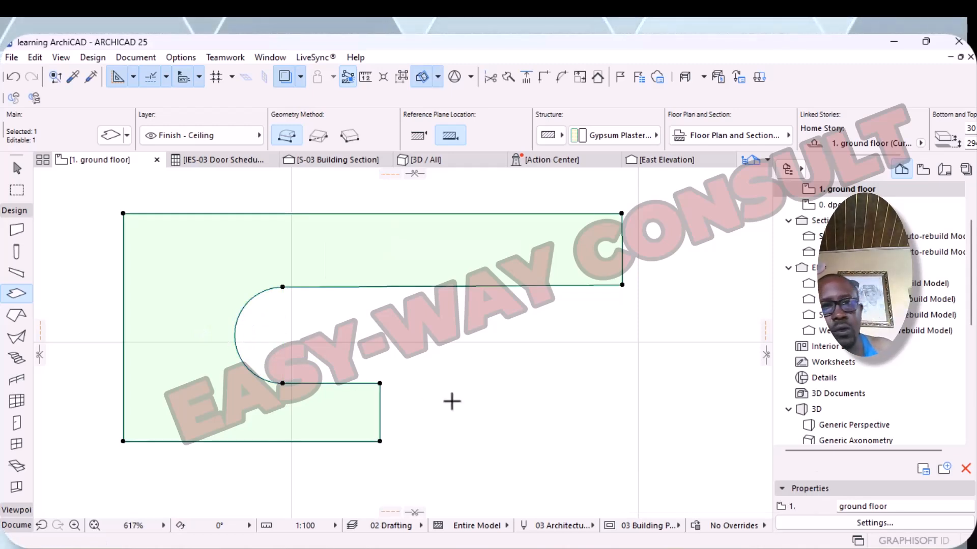
key("Escape")
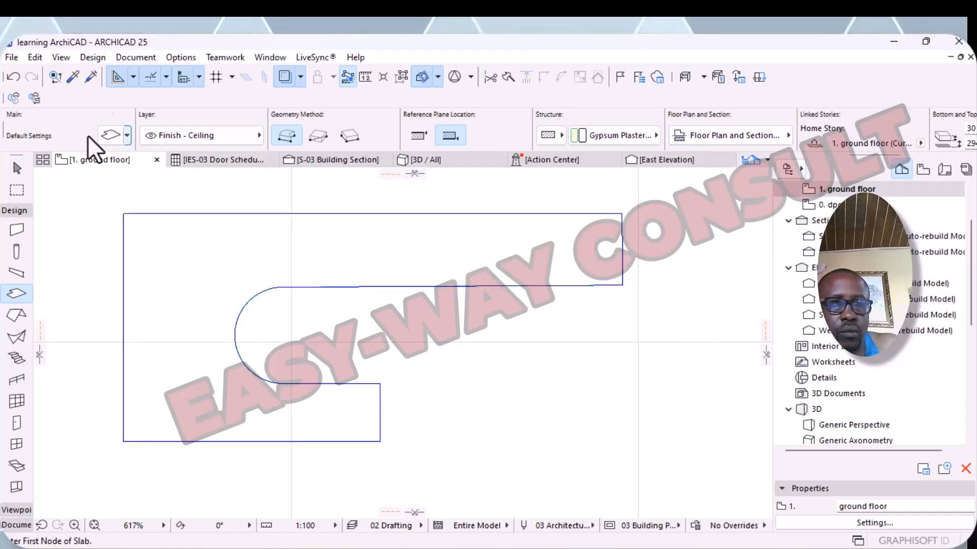
- Switch to the 3D view and clear the selection of the ceiling liner walls around the slab
left_click(431, 168)
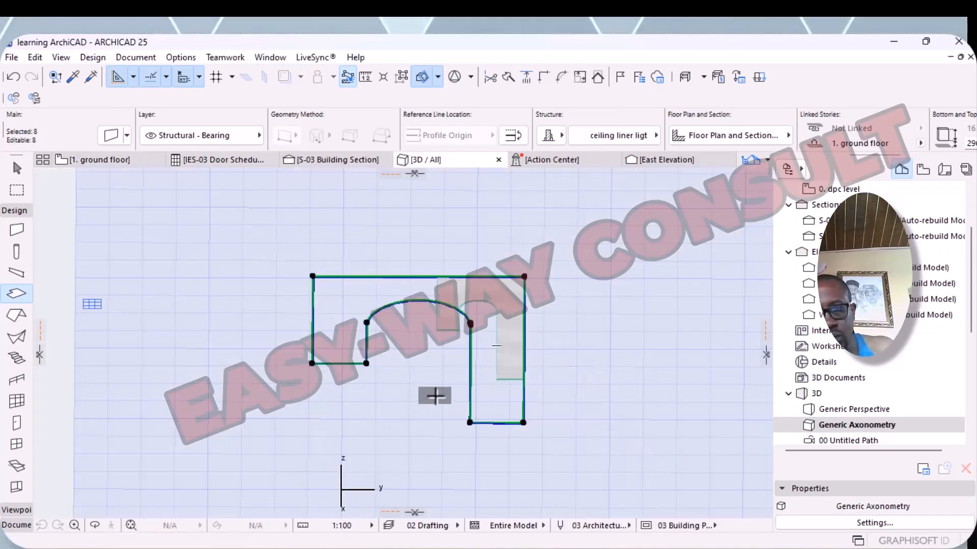
scroll(435, 396, "down", 1)
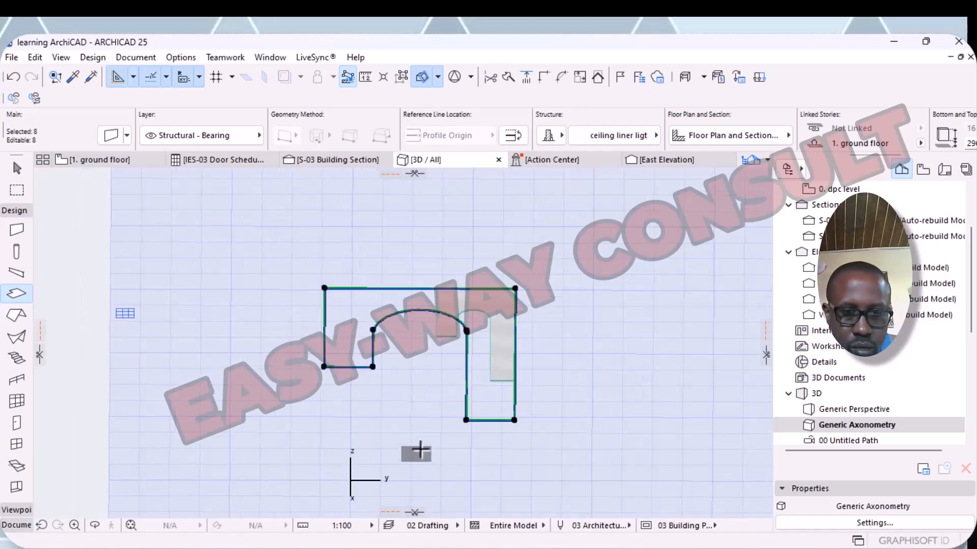
scroll(411, 403, "down", 1)
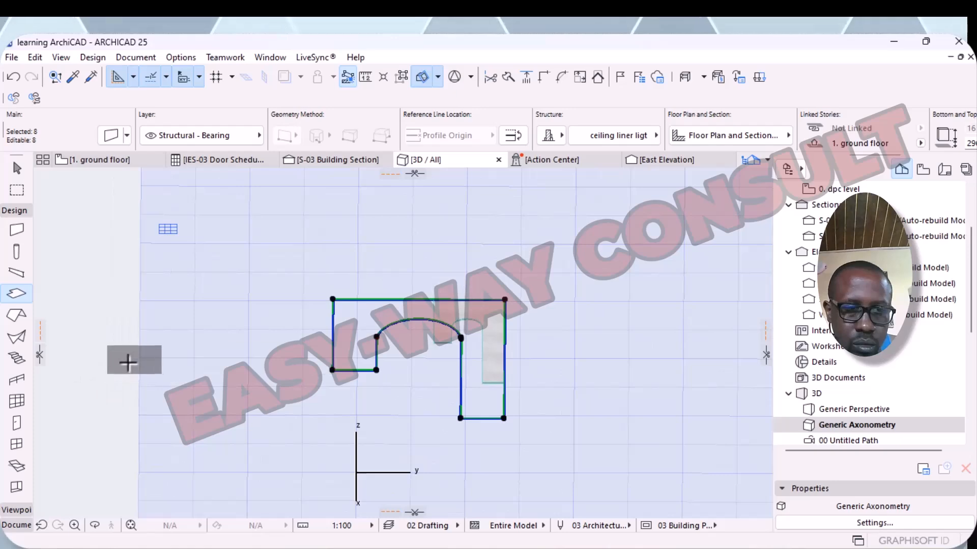
key("Escape")
scroll(130, 360, "up", 1)
key("Escape")
scroll(130, 360, "down", 1)
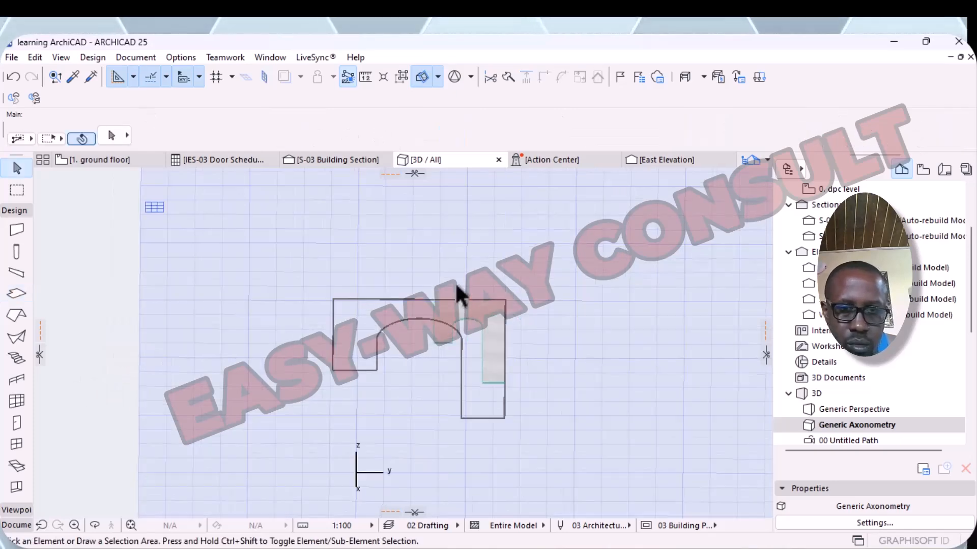
- Stretch the ceiling liner along the slab's long outer edge back to the end of the slab's longer arm
scroll(505, 338, "up", 5)
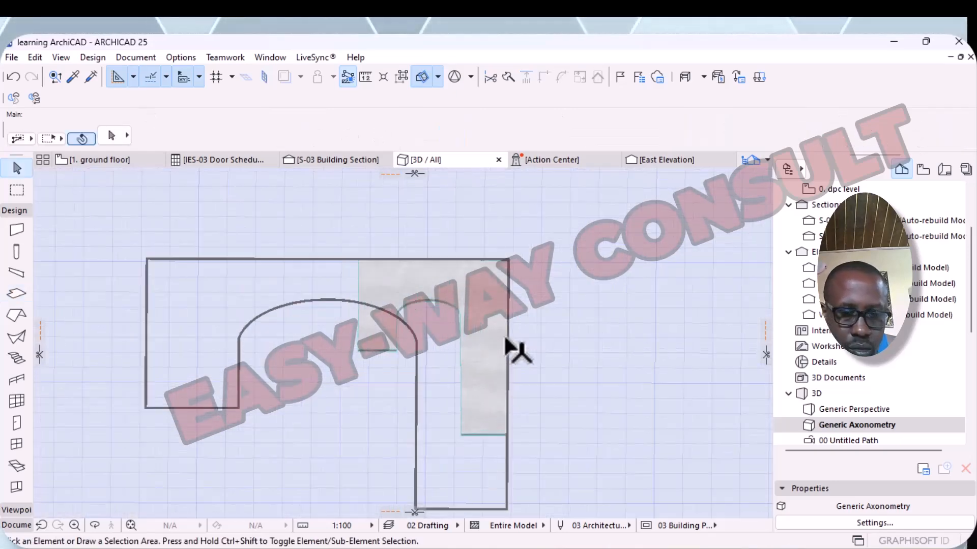
left_click(507, 376)
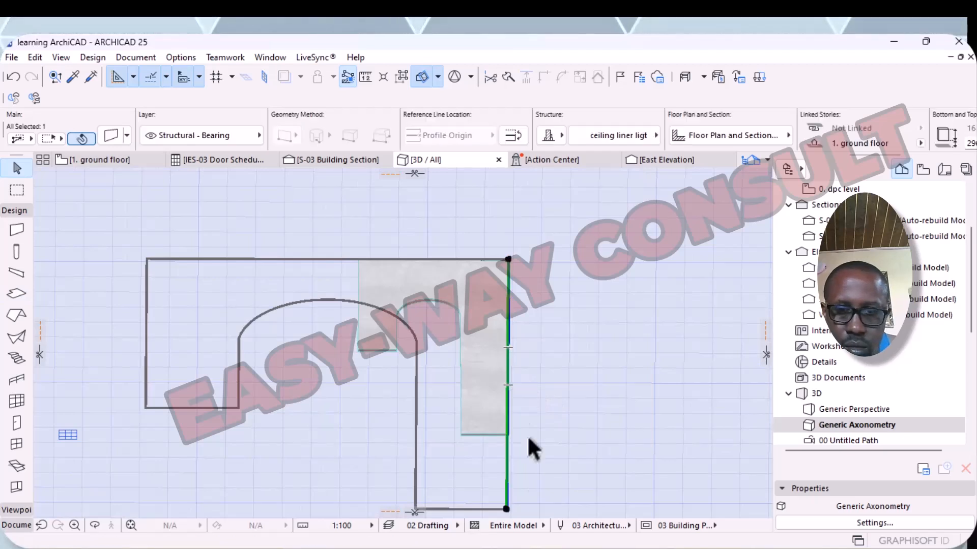
left_click(507, 508)
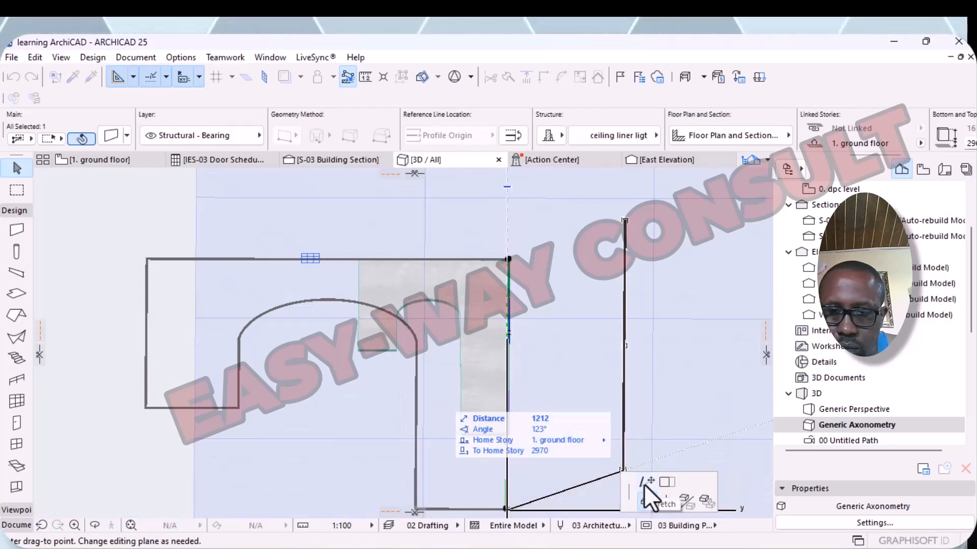
left_click(644, 484)
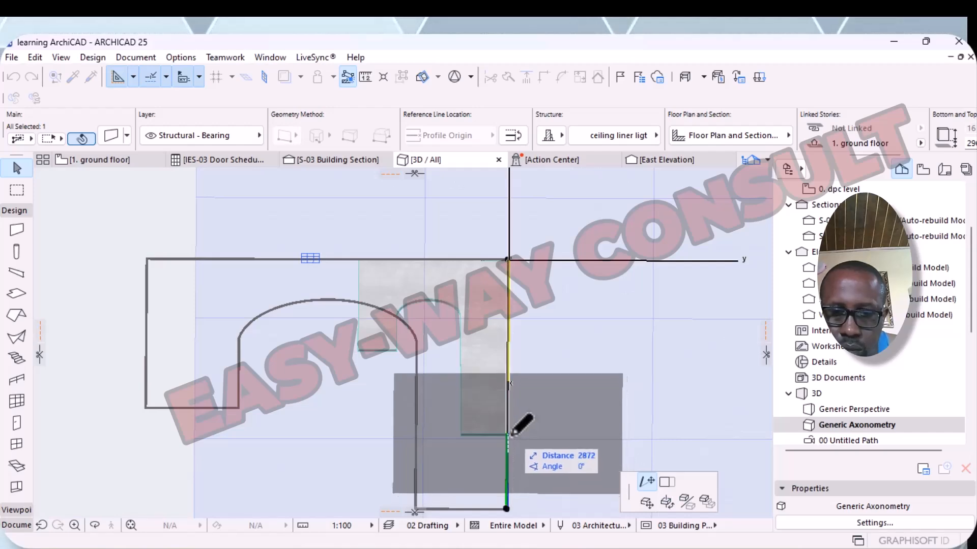
scroll(514, 432, "up", 6)
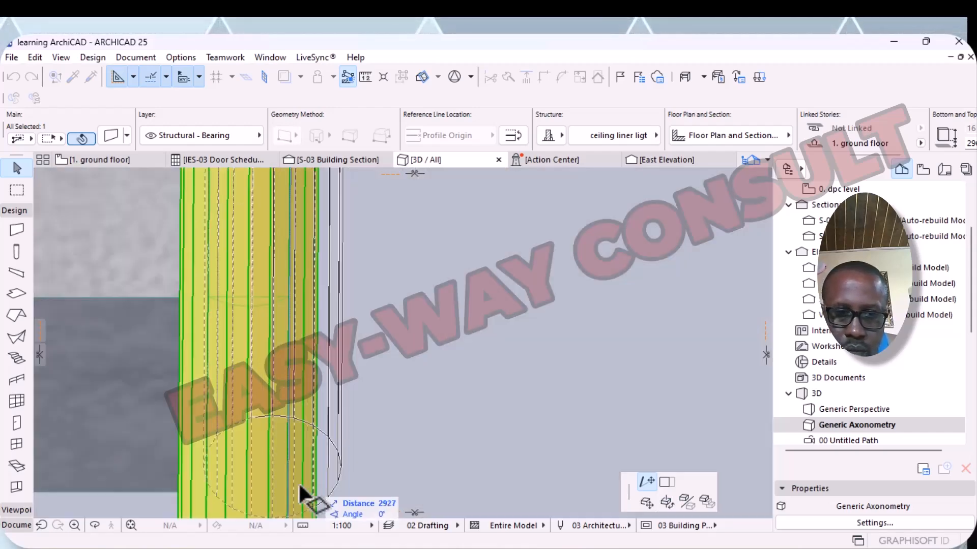
left_click(267, 479)
scroll(476, 384, "down", 5)
scroll(455, 395, "up", 2)
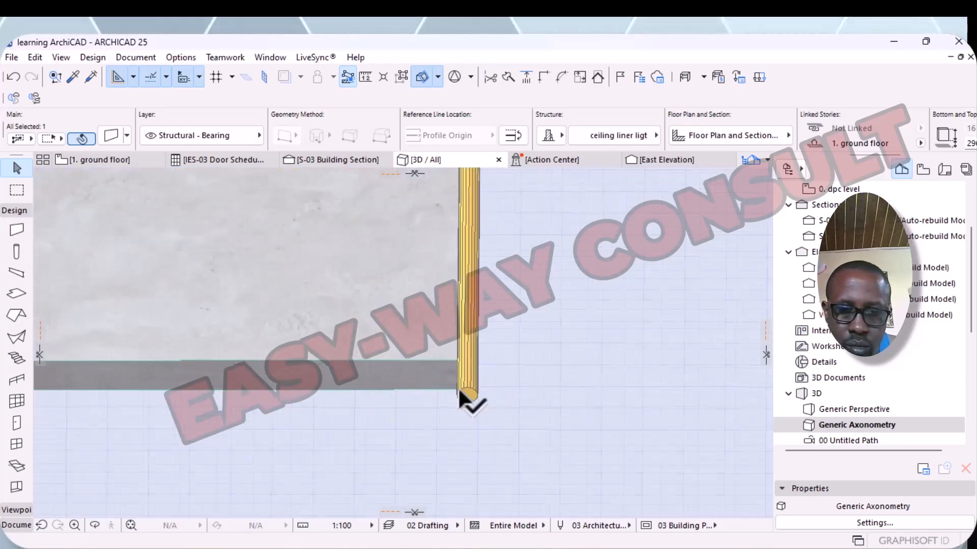
left_click(459, 388)
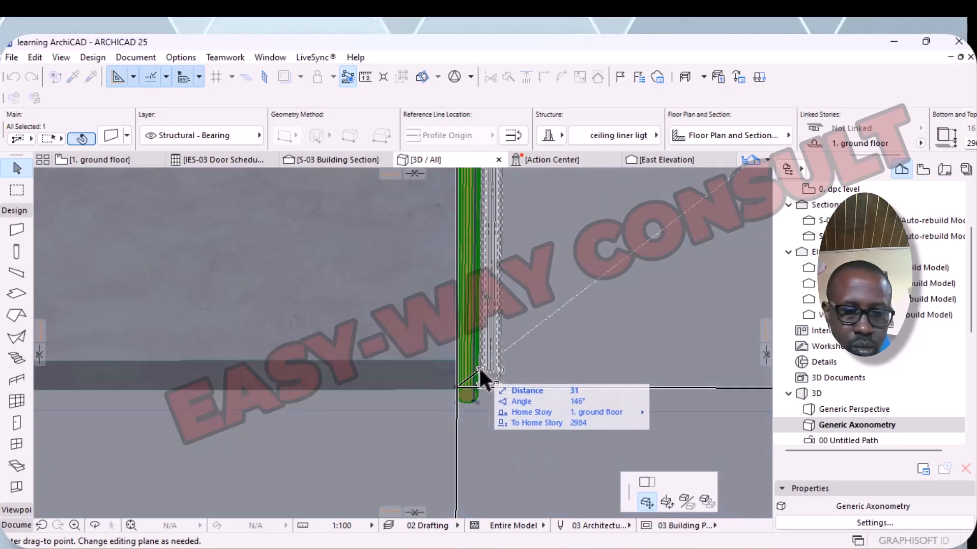
left_click(479, 371)
left_click(478, 387)
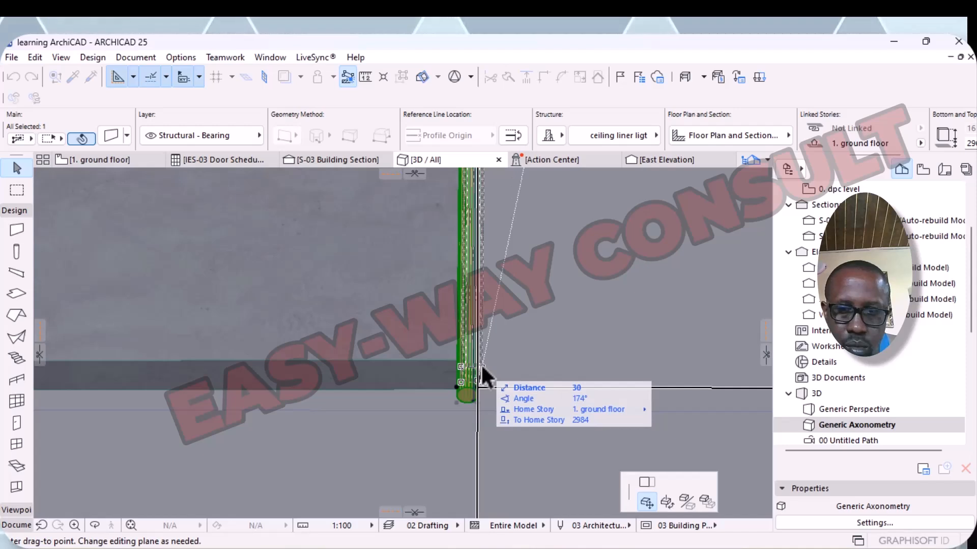
left_click(480, 364)
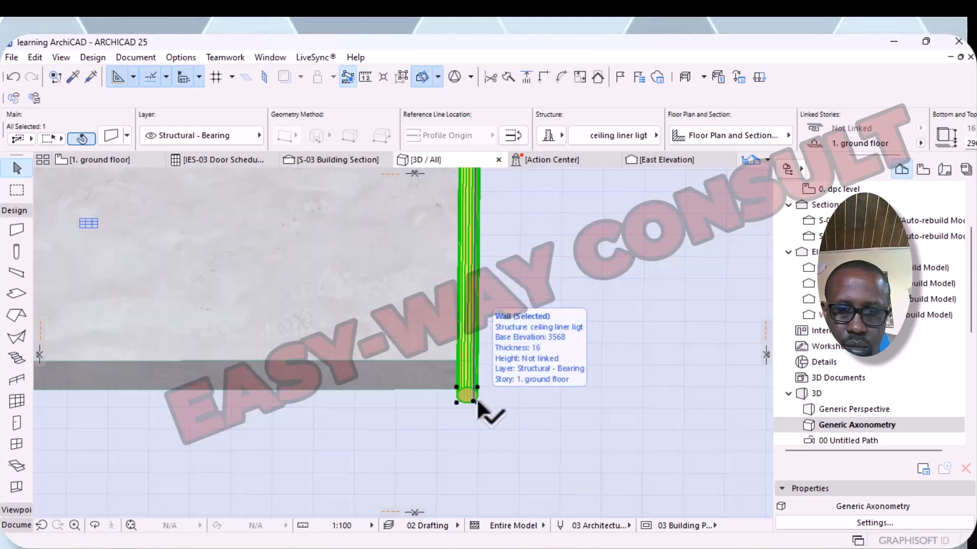
- Shorten the same ceiling liner with Stretch length so it stops just short of the slab arm's end edge
left_click(476, 402)
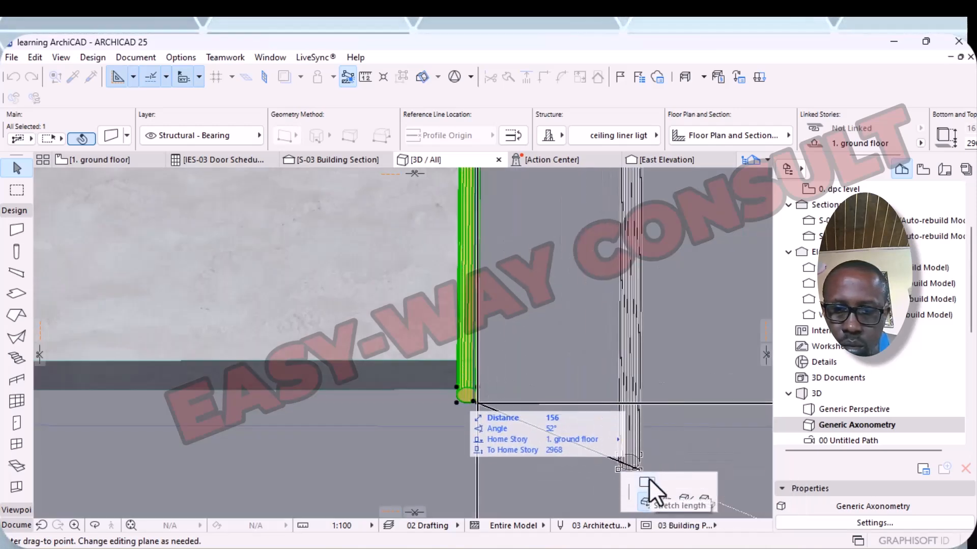
left_click(653, 478)
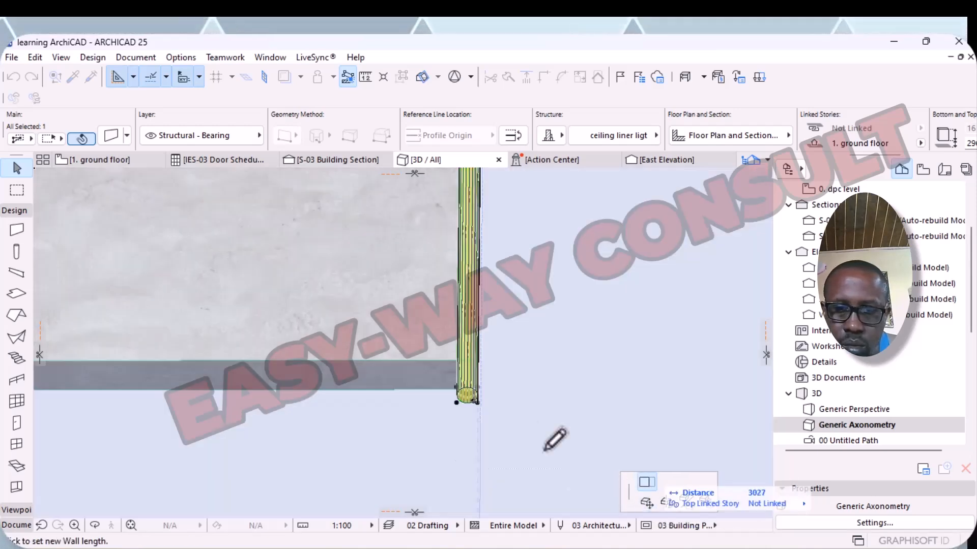
left_click(471, 353)
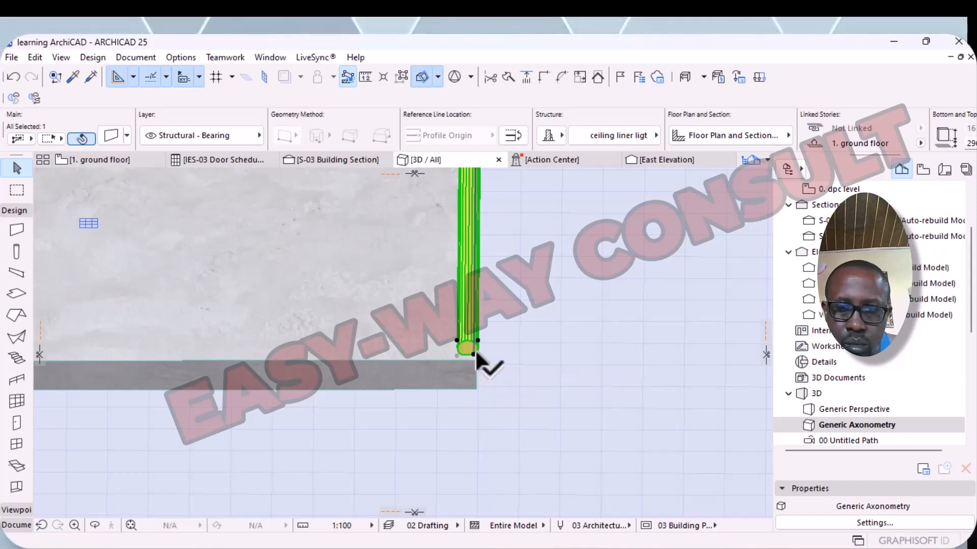
scroll(578, 406, "down", 8)
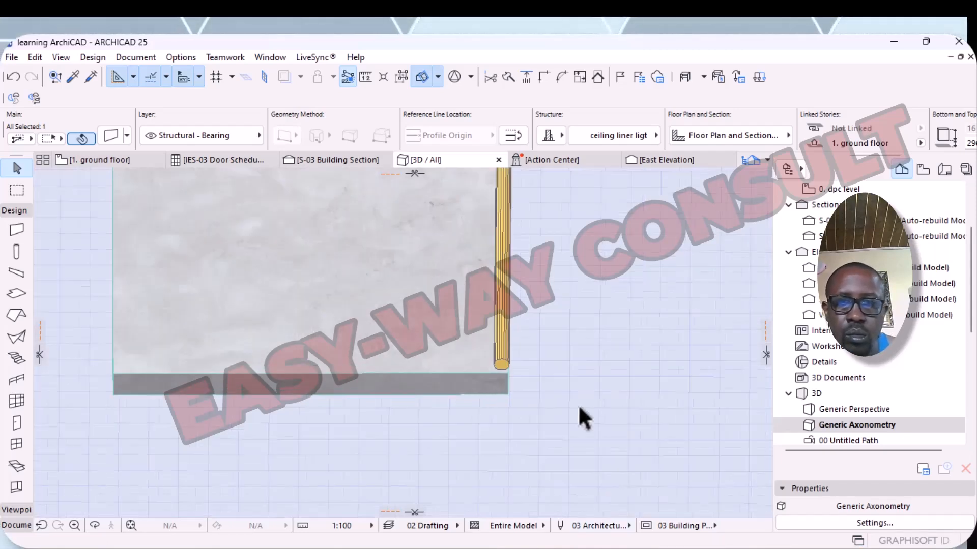
- Stretch the outline's end liner to the outer corner of the slab's longer arm, then move it onto that arm's inner corner
left_click(532, 468)
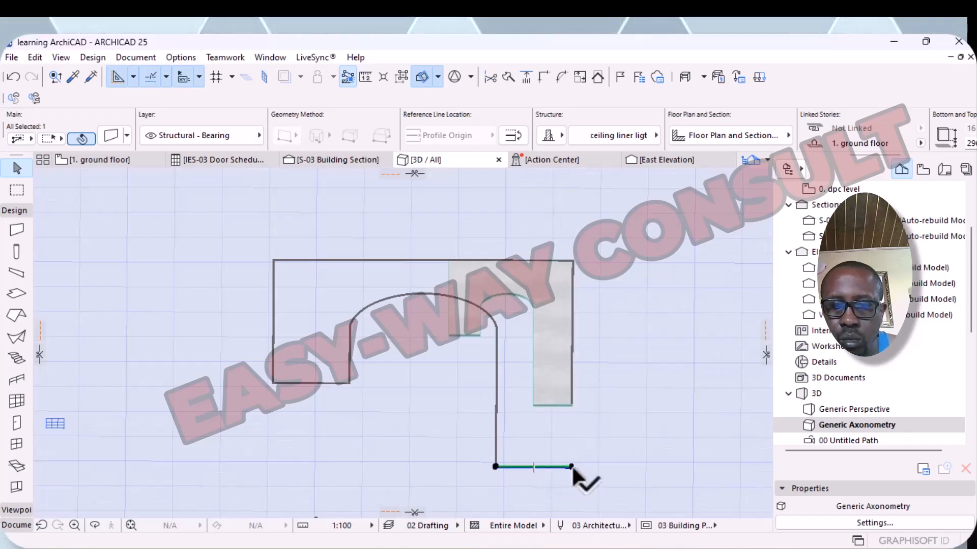
key("Escape")
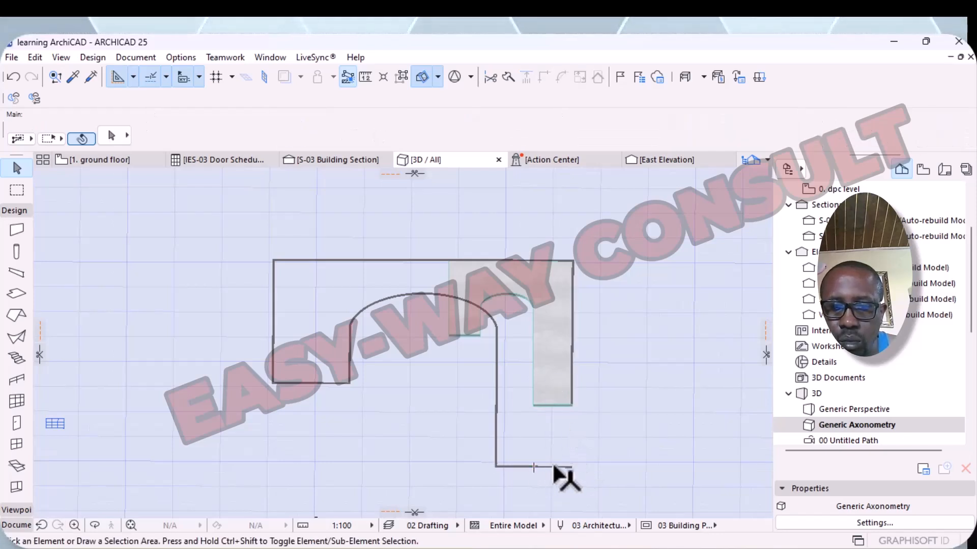
left_click(567, 467)
left_click(570, 466)
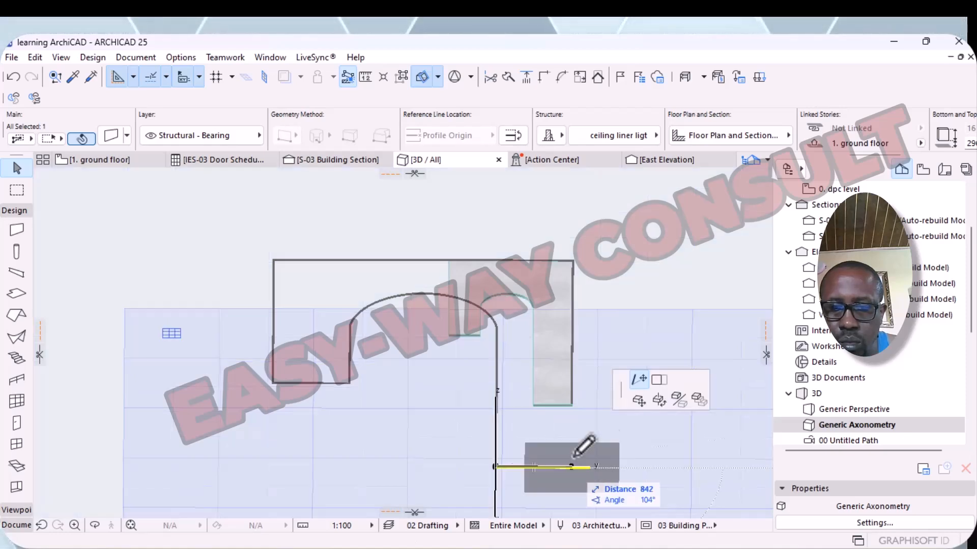
left_click(570, 403)
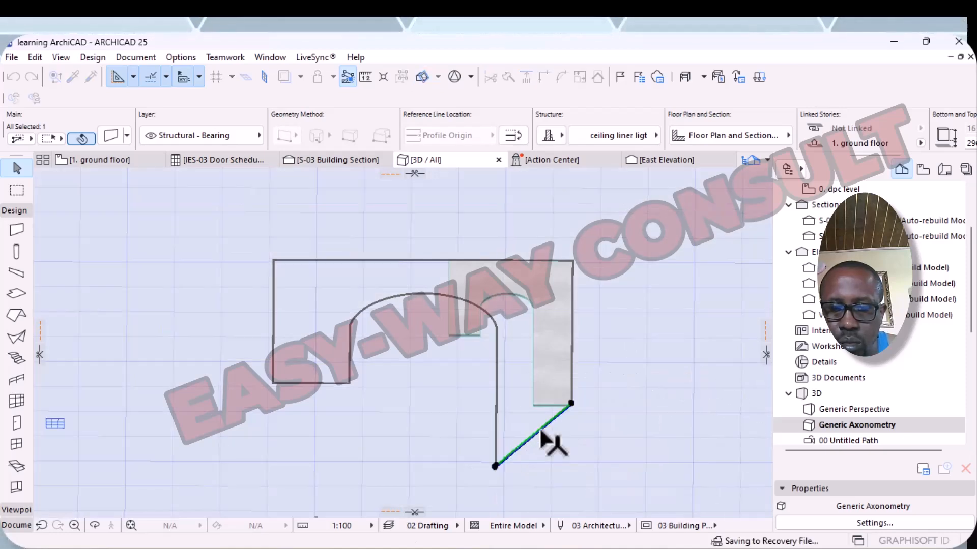
left_click(496, 465)
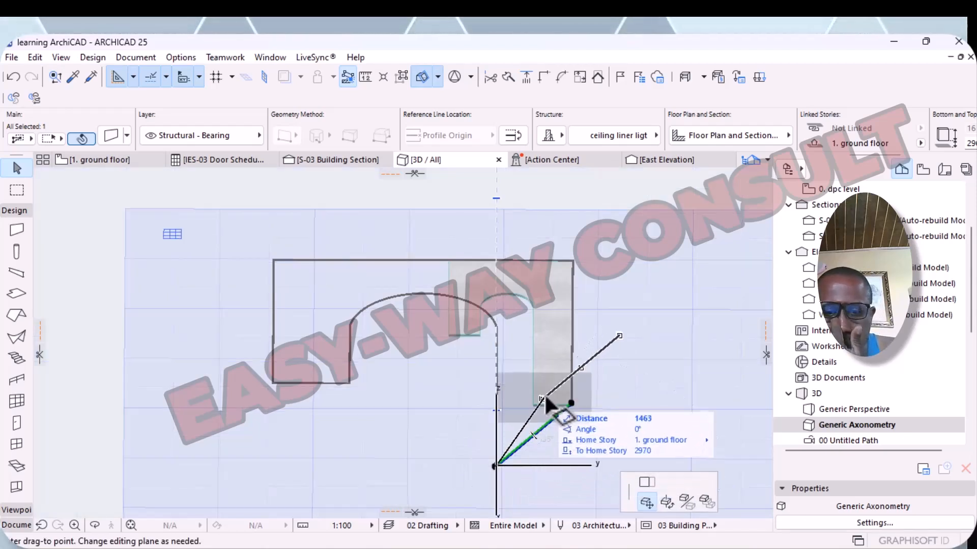
left_click(531, 405)
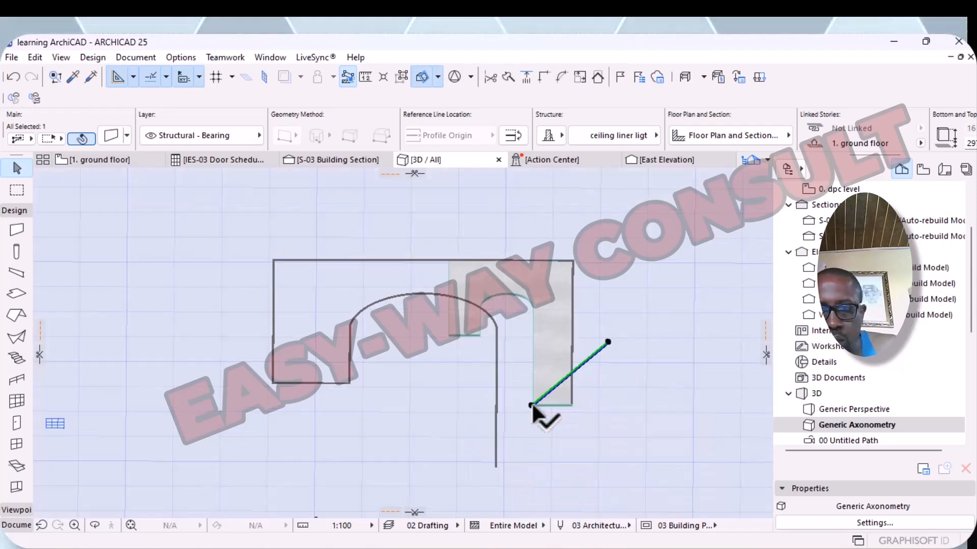
- Swing the diagonal liner's free end around so the liner runs along the inner edge of the slab's longer arm
scroll(598, 361, "up", 4)
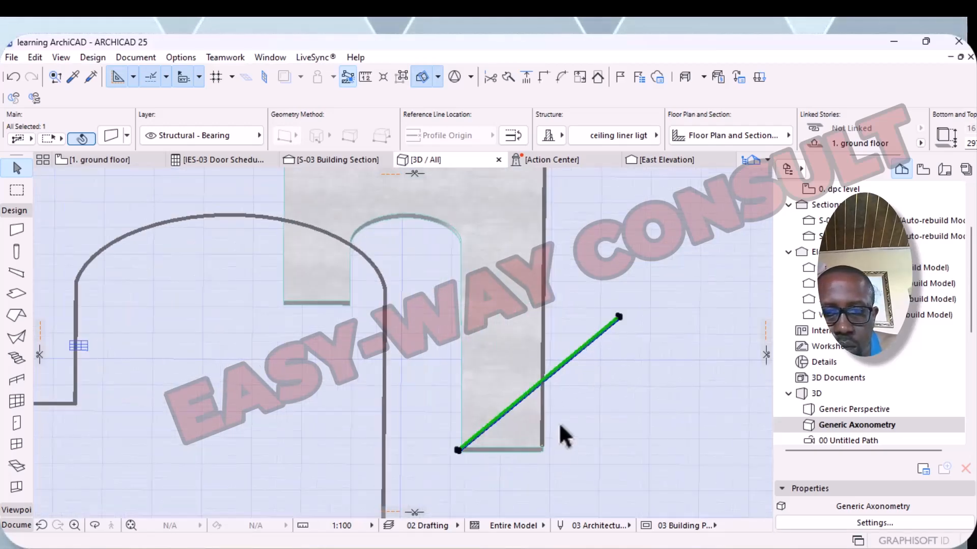
left_click(617, 317)
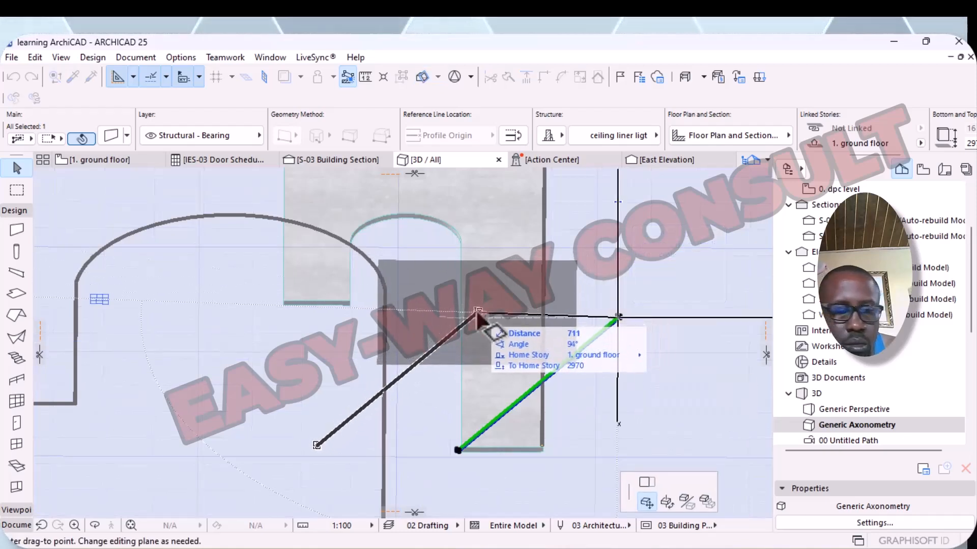
key("Escape")
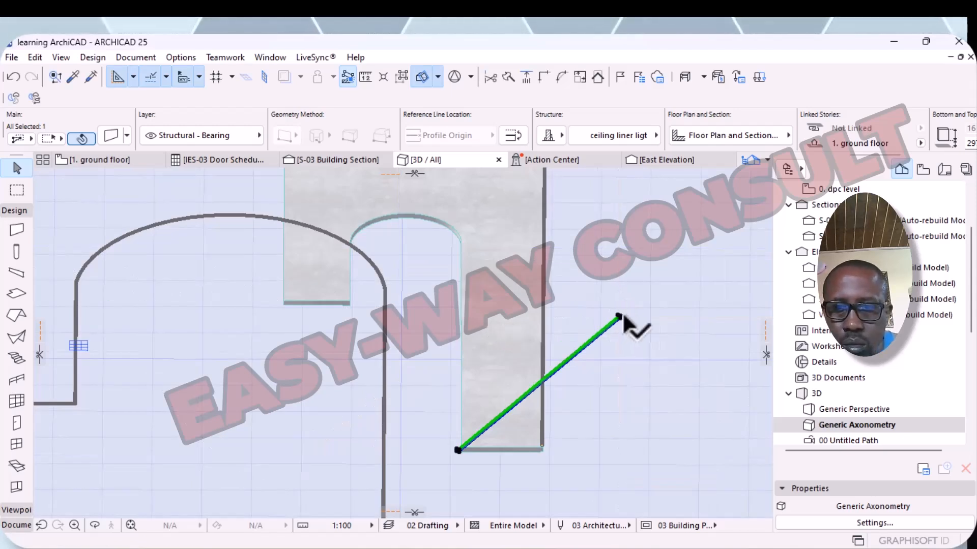
left_click(619, 317)
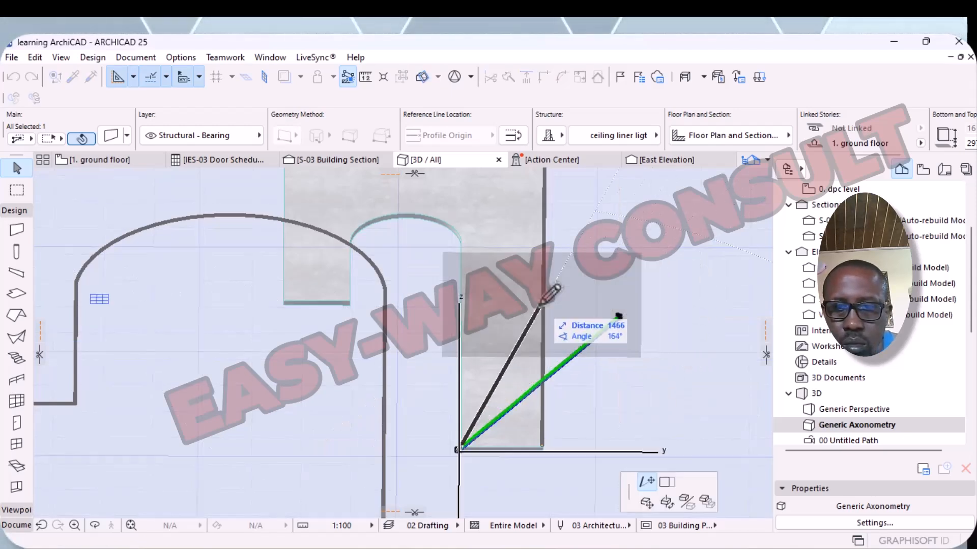
left_click(459, 270)
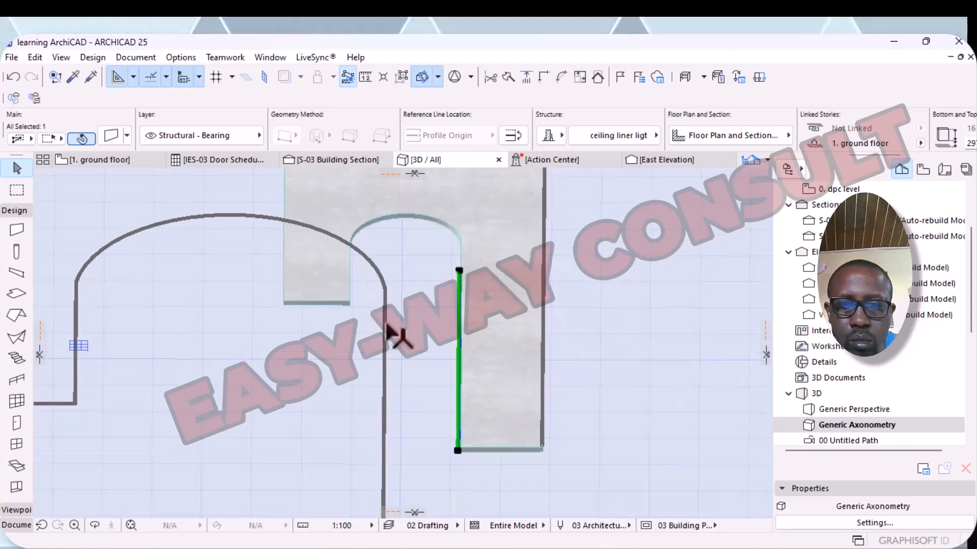
- Delete the old long straight liner that runs down from the end of the large arc
scroll(380, 335, "down", 2)
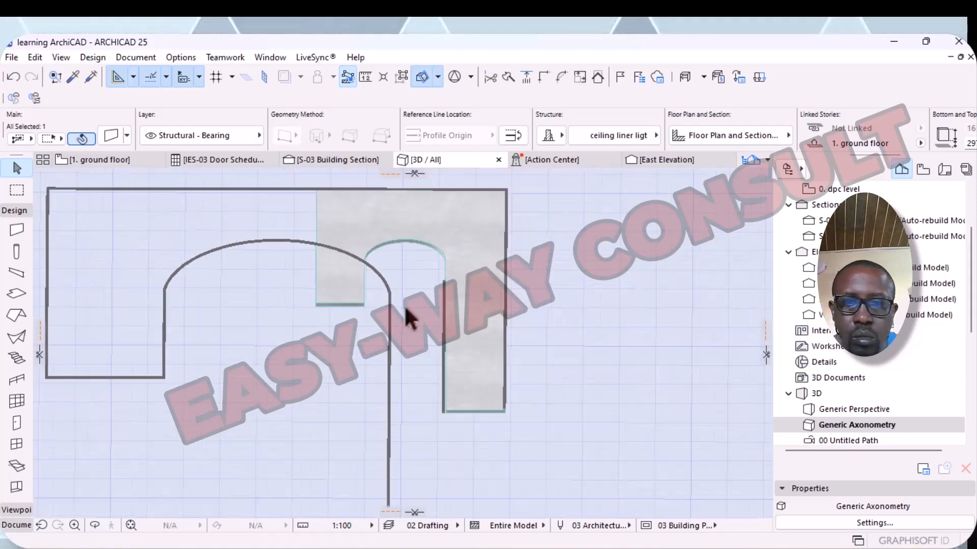
left_click(389, 424)
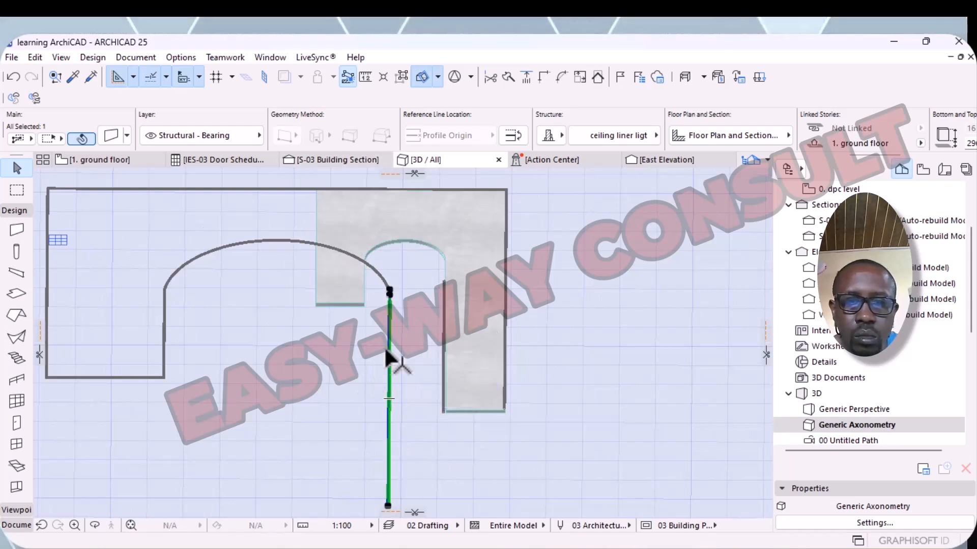
right_click(391, 359)
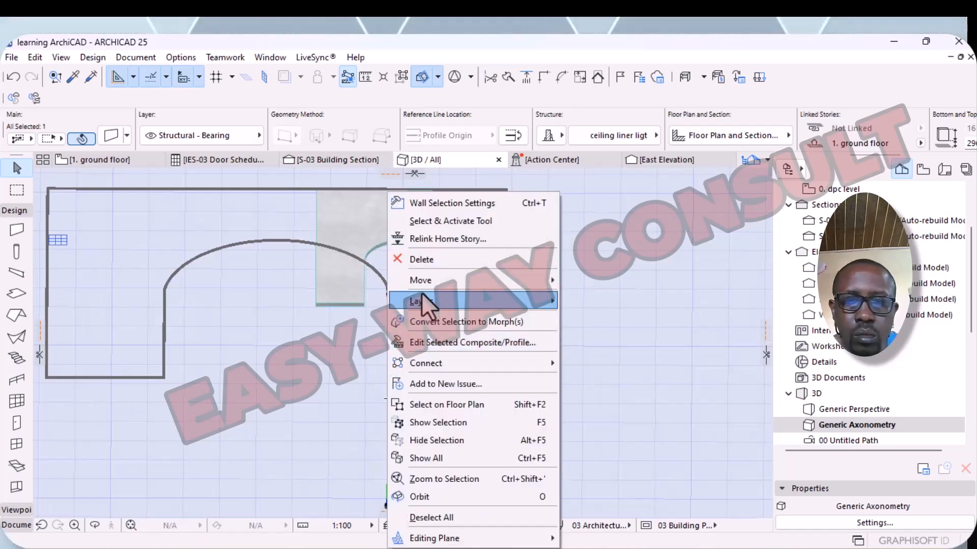
left_click(432, 259)
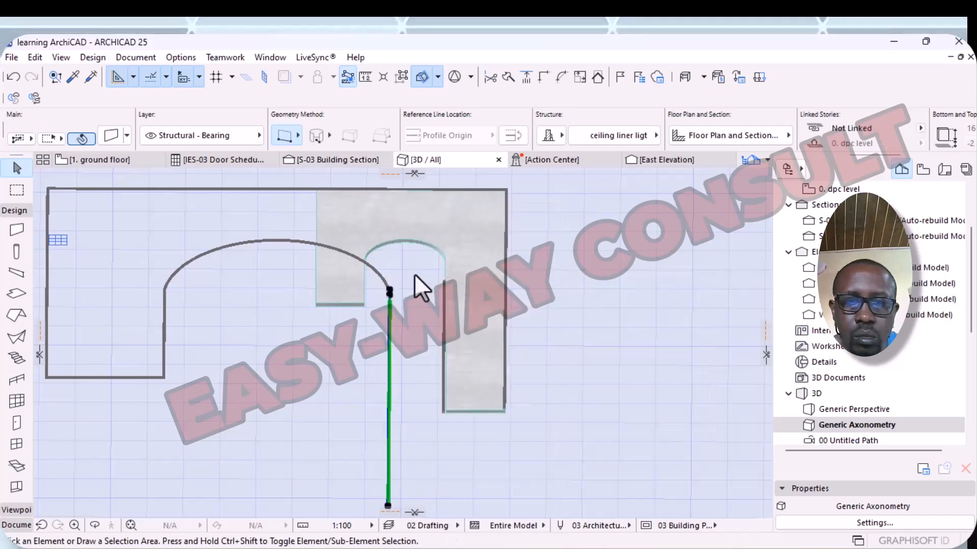
- Move the short straight liner from the far end of the large arc to beside the slab's shorter arm
left_click(163, 359)
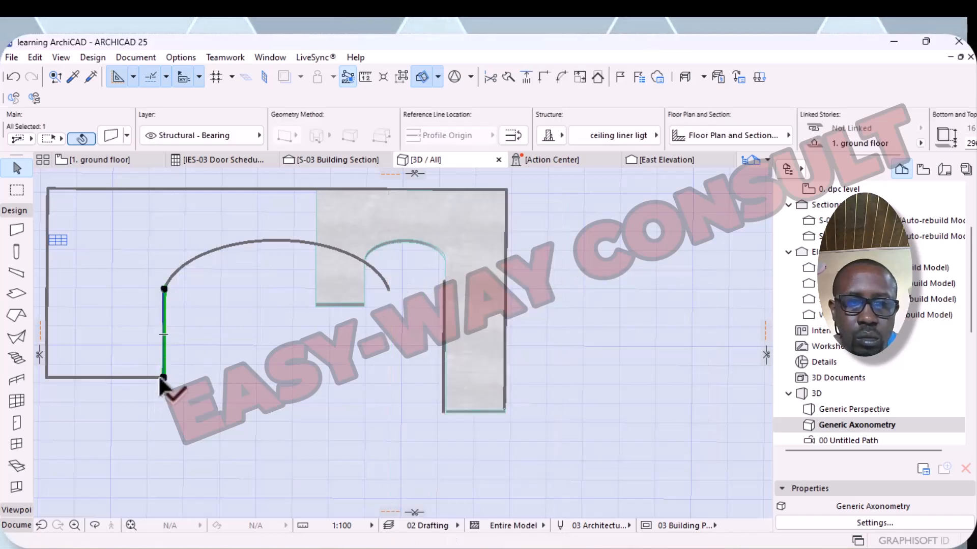
left_click(162, 376)
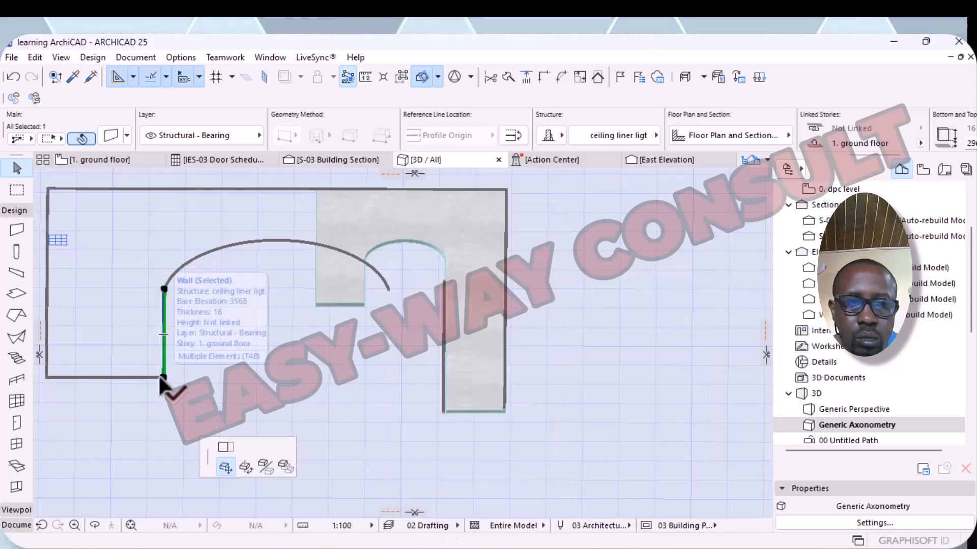
left_click(370, 299)
- Align the short liner against the inner edge at the end of the slab's shorter arm, and deselect it
scroll(371, 291, "up", 2)
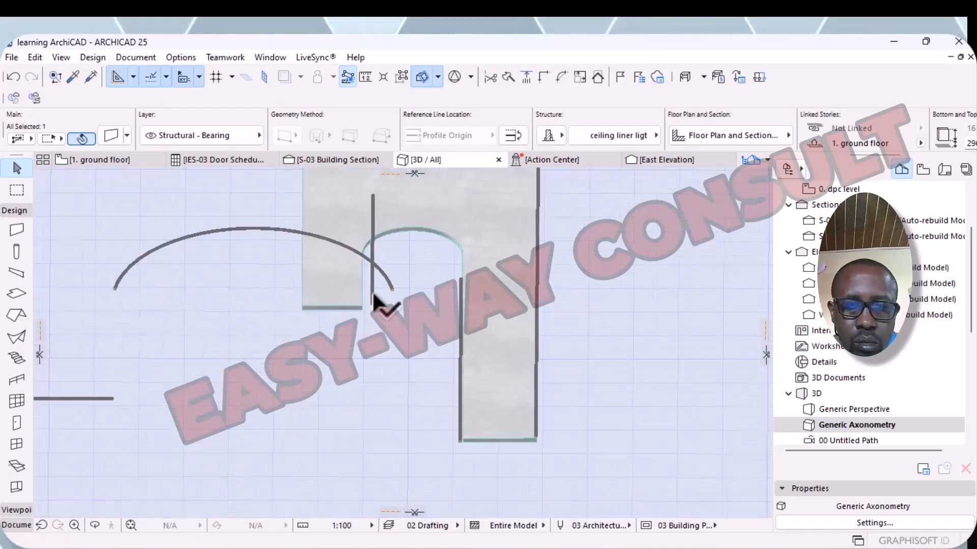
scroll(372, 300, "up", 2)
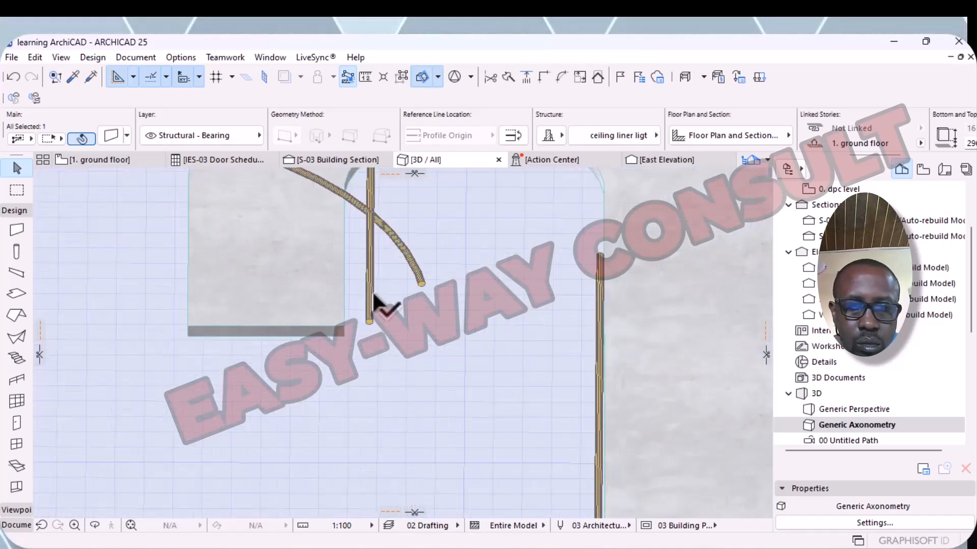
left_click(367, 320)
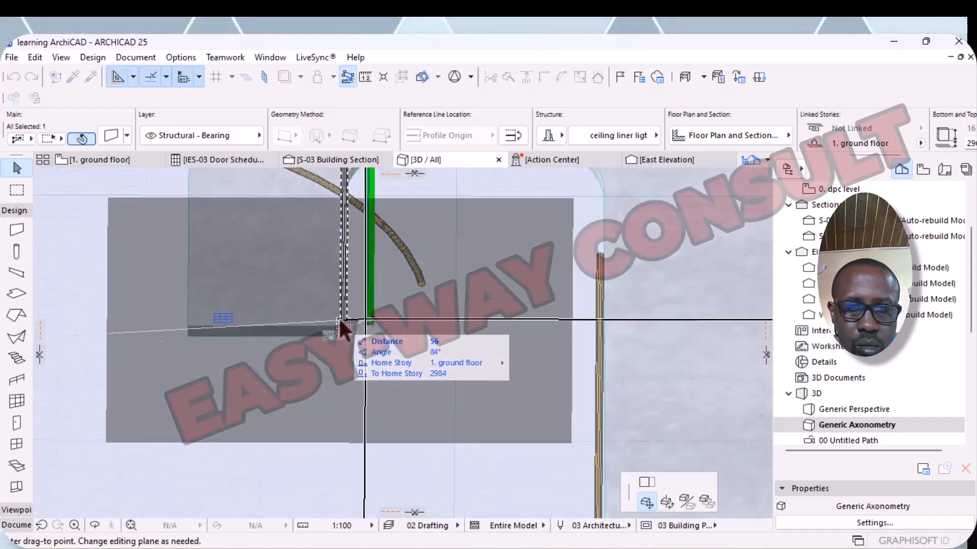
left_click(342, 323)
scroll(351, 305, "up", 5)
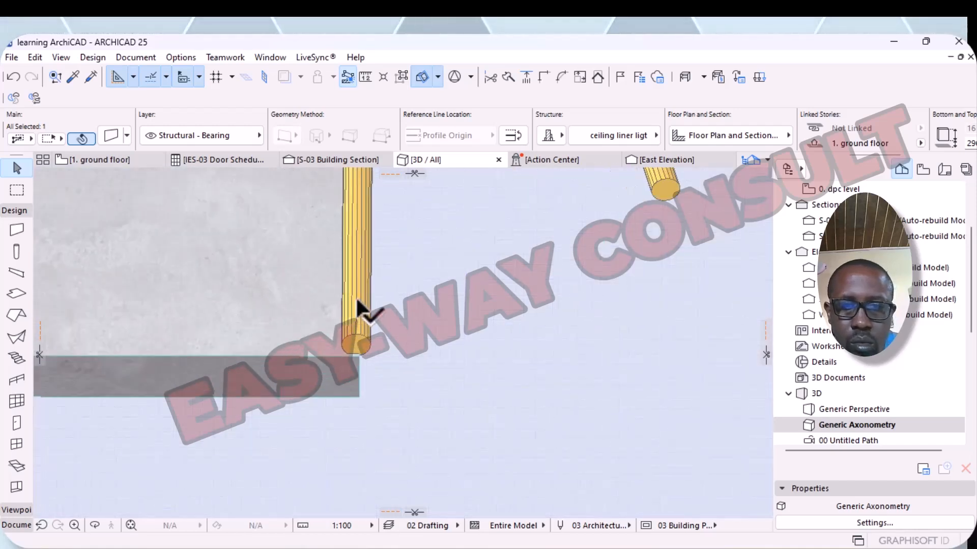
mouse_move(366, 282)
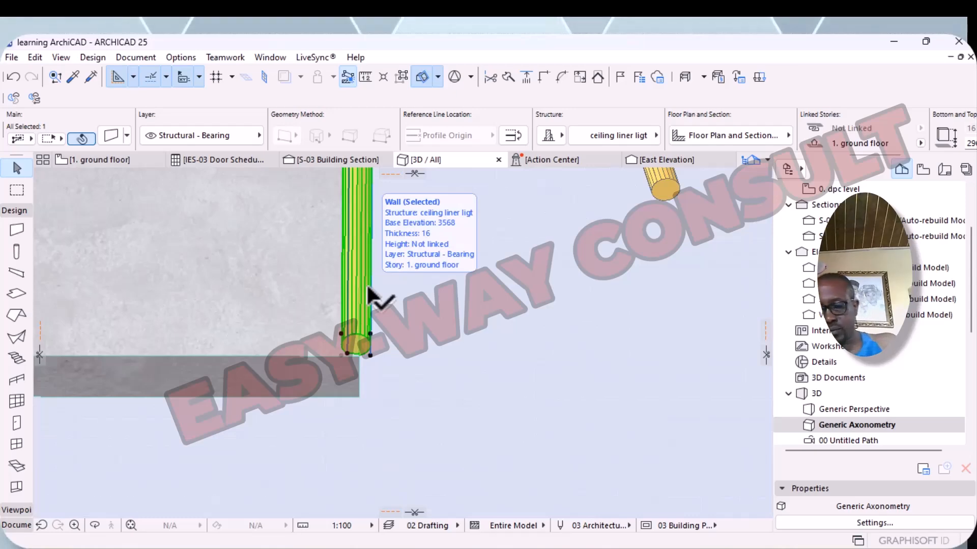
left_click(411, 336)
scroll(406, 364, "down", 3)
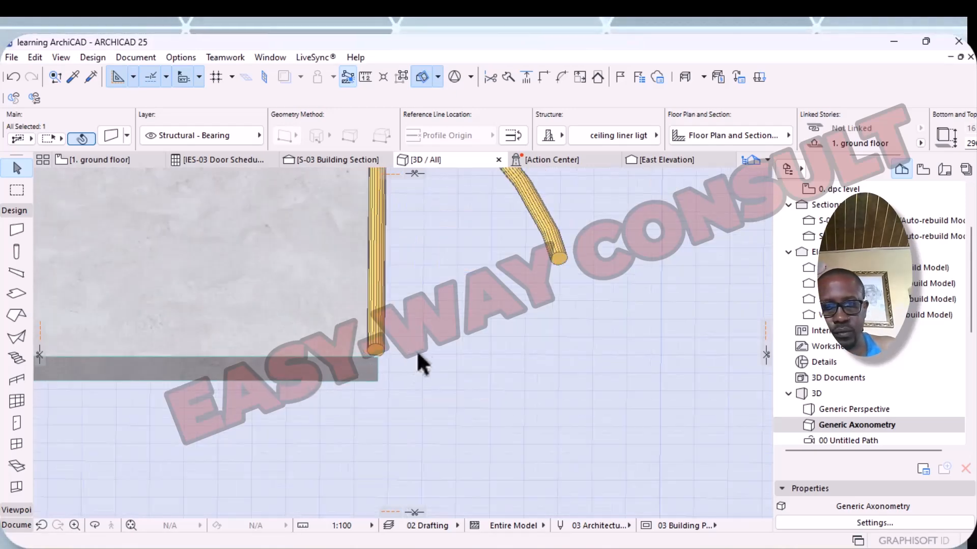
- Select the large arc liner together with the outline's long straight liner and the adjoining side liner farthest from the slab
scroll(443, 333, "down", 3)
middle_click_drag(443, 331, 494, 524)
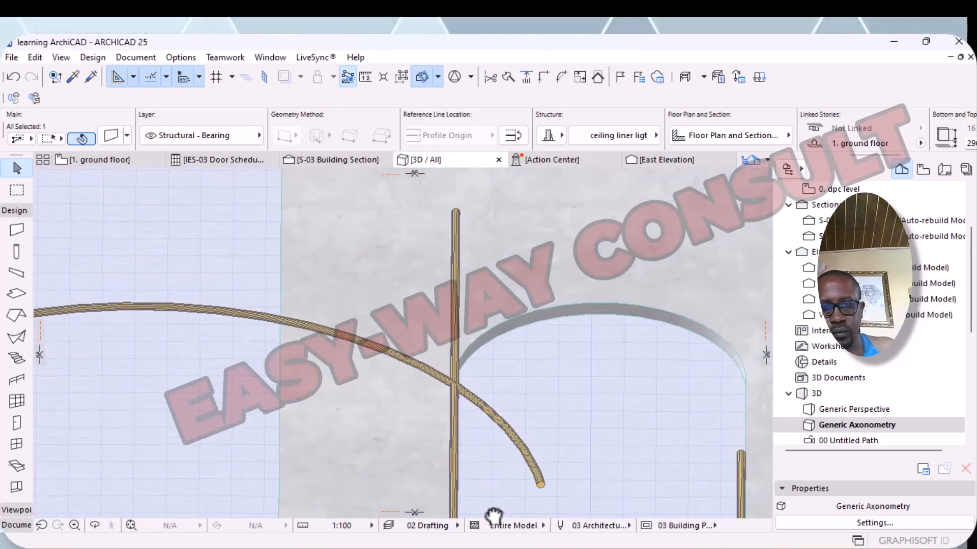
left_click(395, 358)
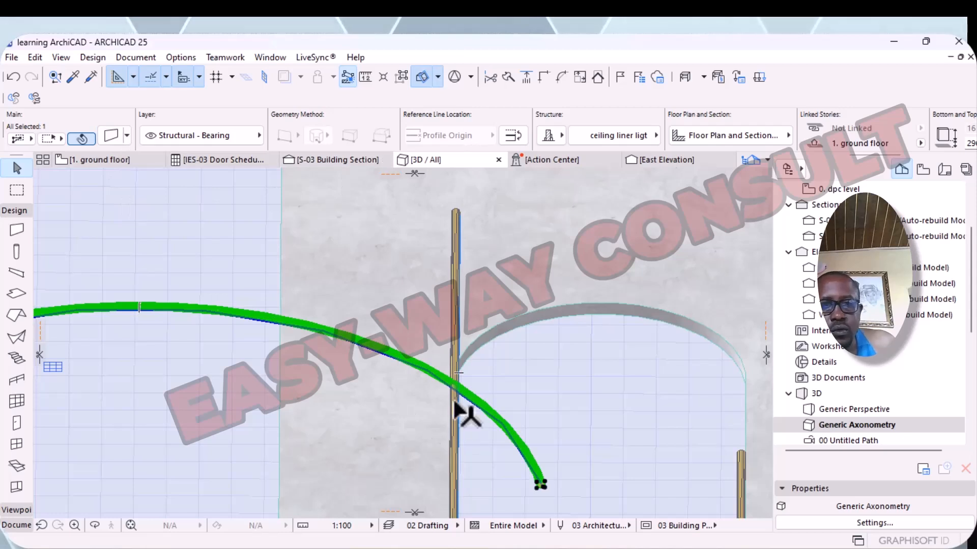
scroll(483, 379, "down", 10)
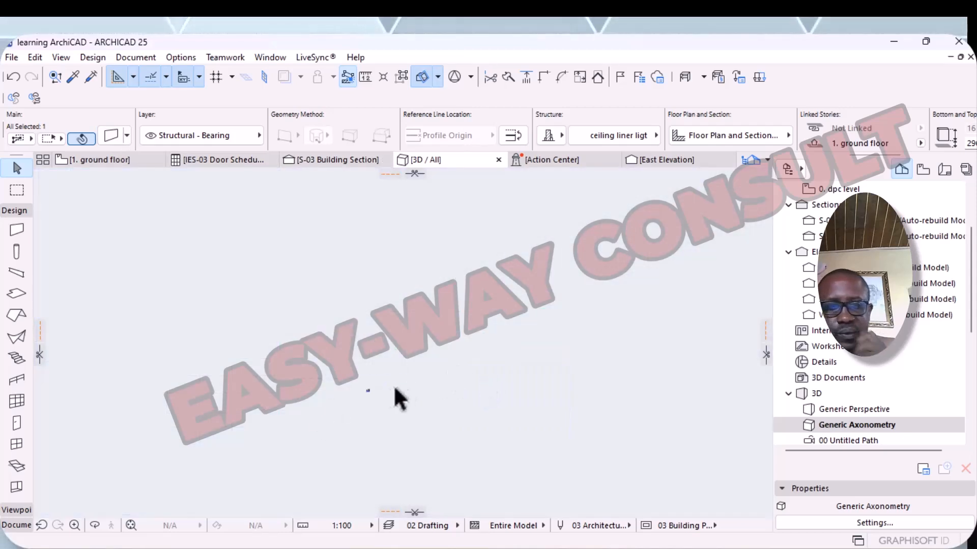
scroll(369, 397, "up", 2)
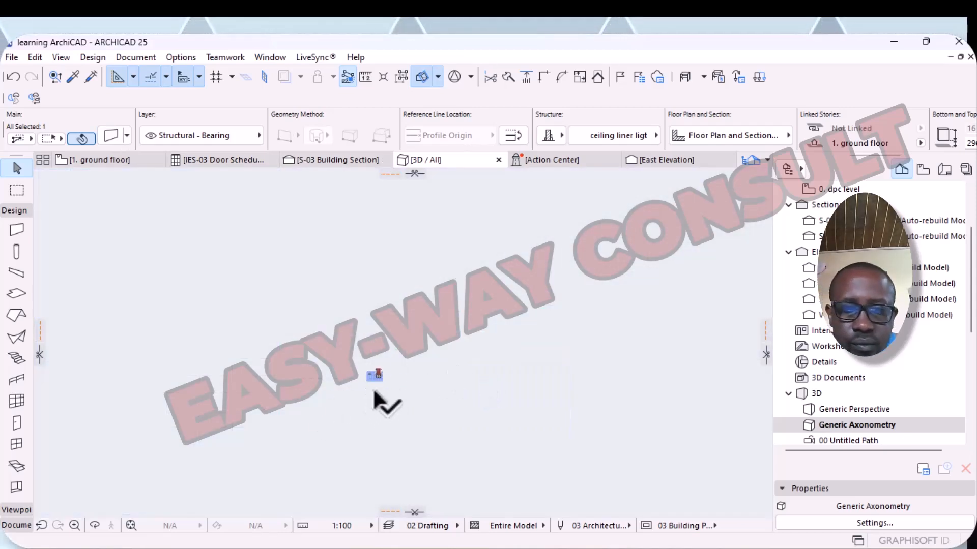
scroll(375, 410, "up", 5)
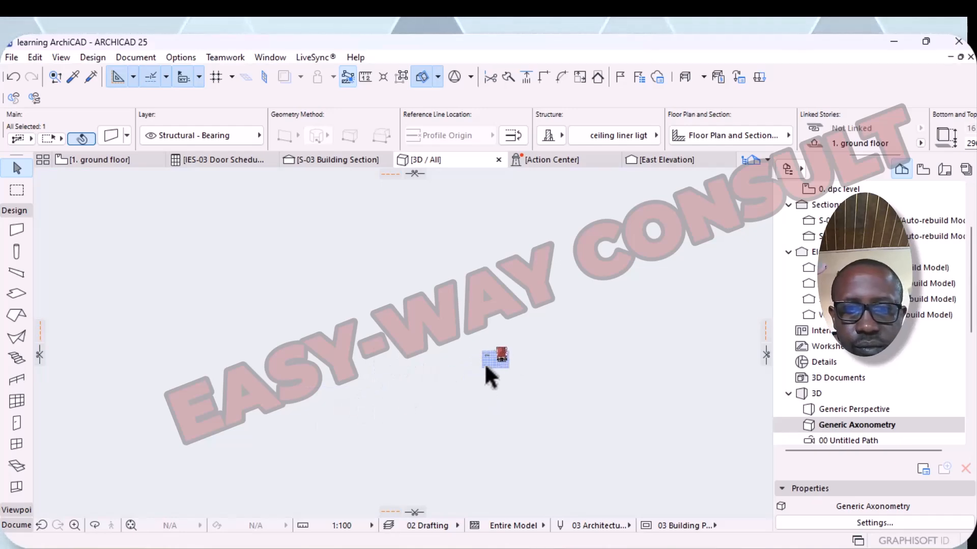
scroll(478, 351, "up", 6)
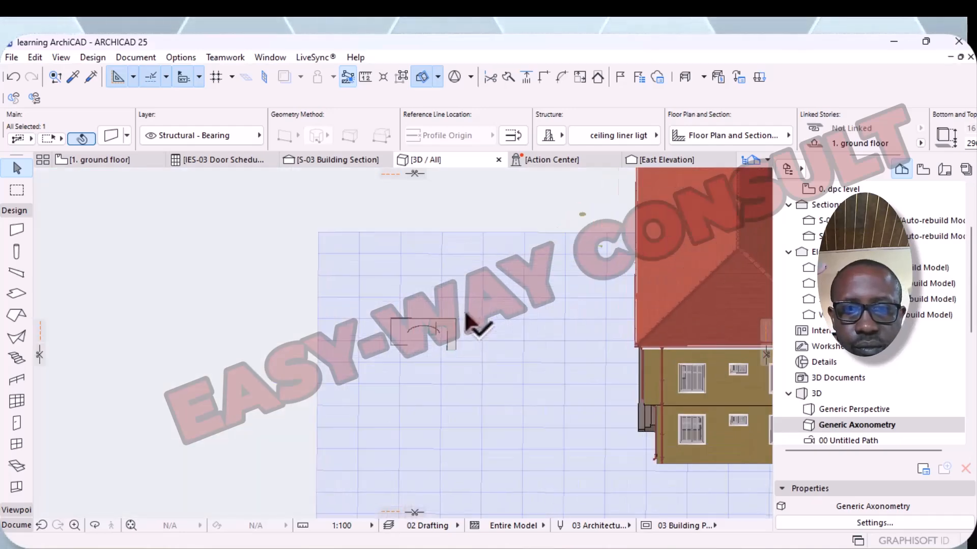
scroll(453, 310, "up", 5)
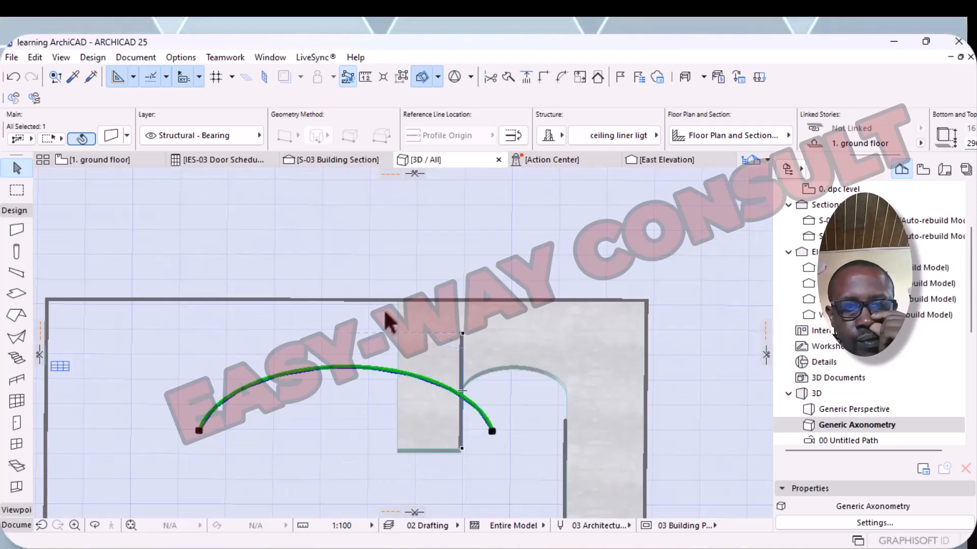
left_click(340, 300, "shift")
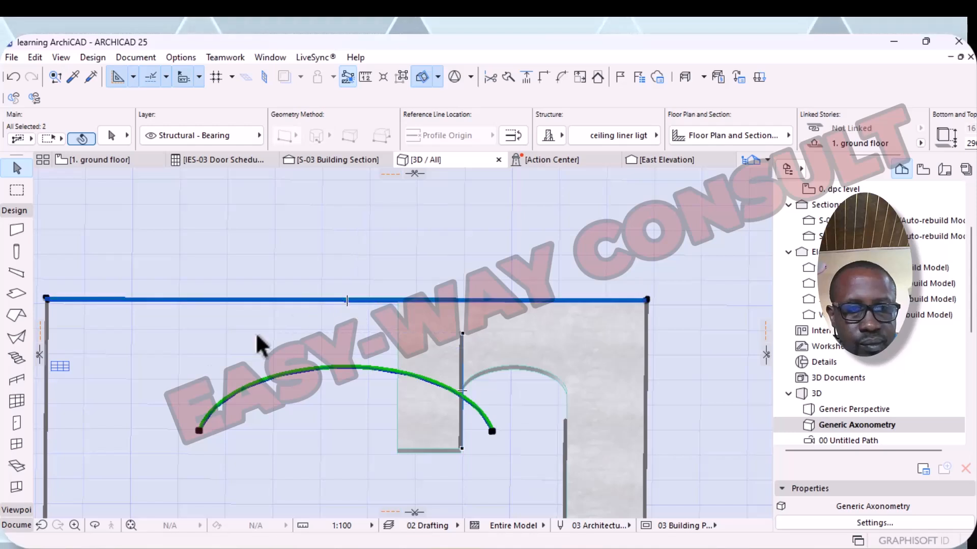
left_click(45, 417, "shift")
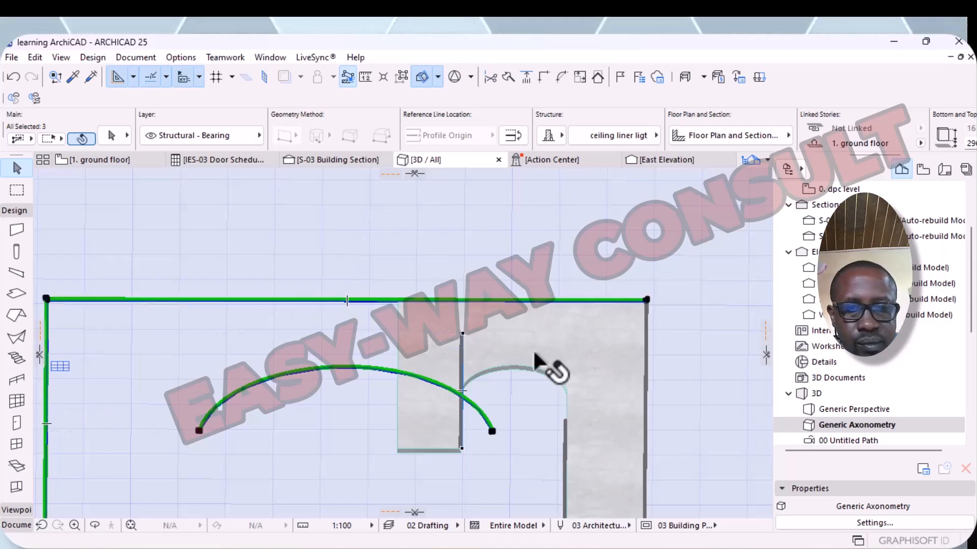
right_click(361, 231)
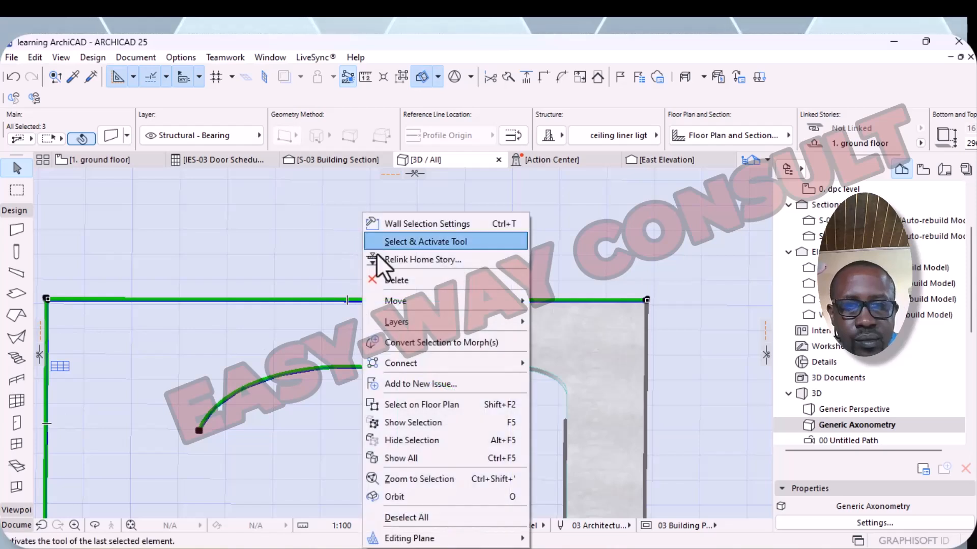
mouse_move(410, 301)
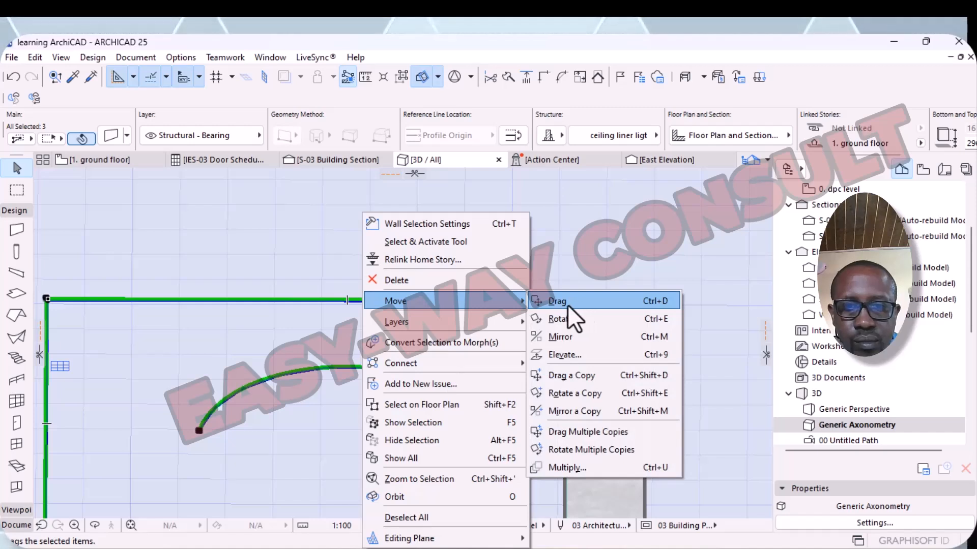
left_click(610, 230)
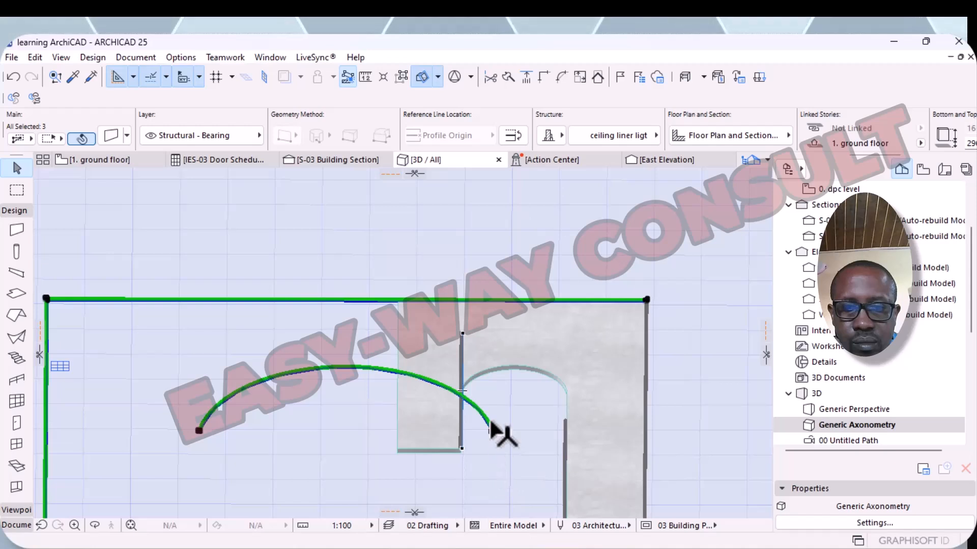
- Shorten the straight liner on the shorter arm so its end meets the start of the slab's arc
left_click(462, 356)
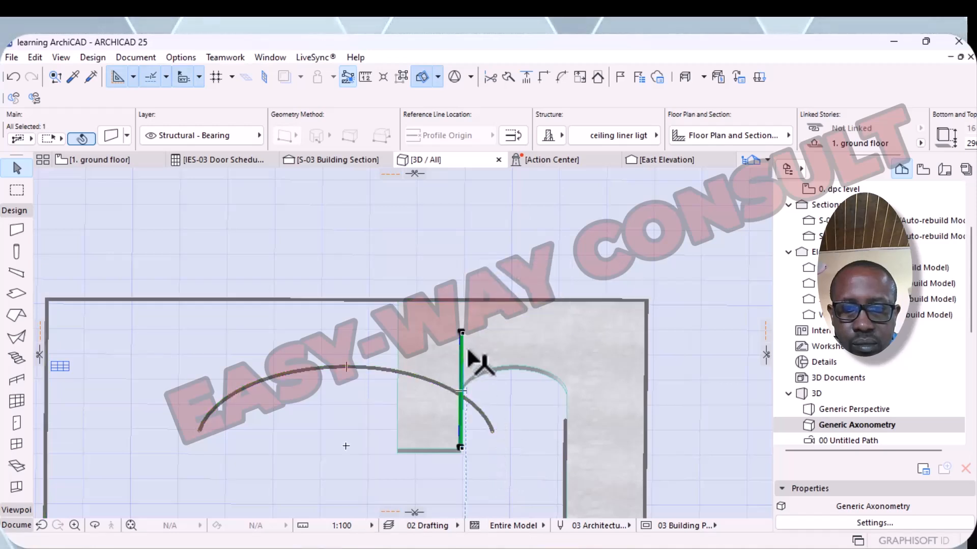
scroll(476, 347, "up", 8)
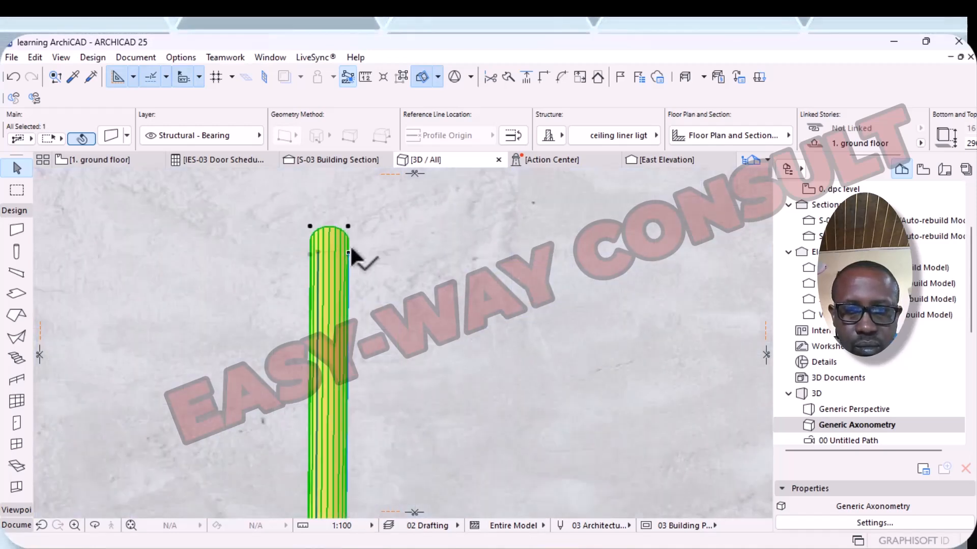
left_click(315, 250)
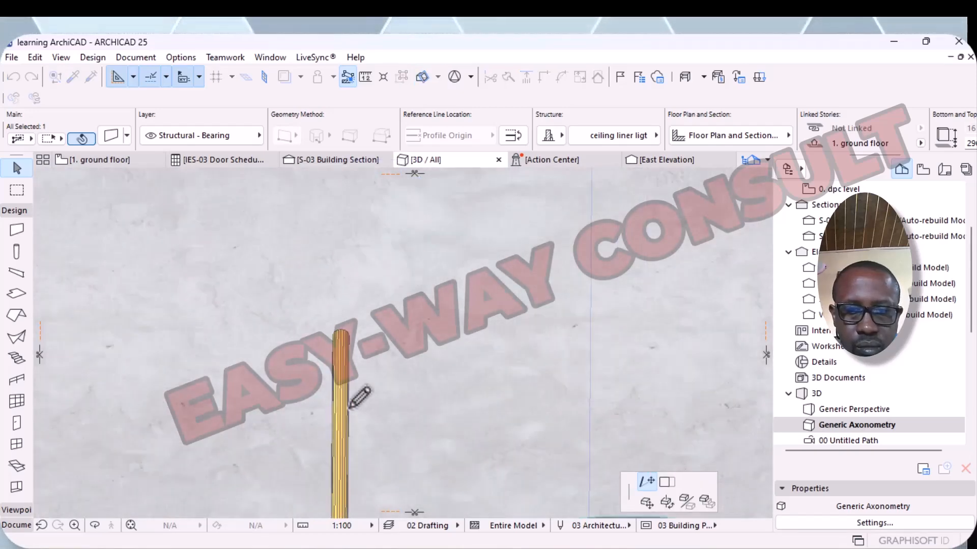
scroll(356, 400, "down", 6)
middle_click_drag(349, 405, 404, 189)
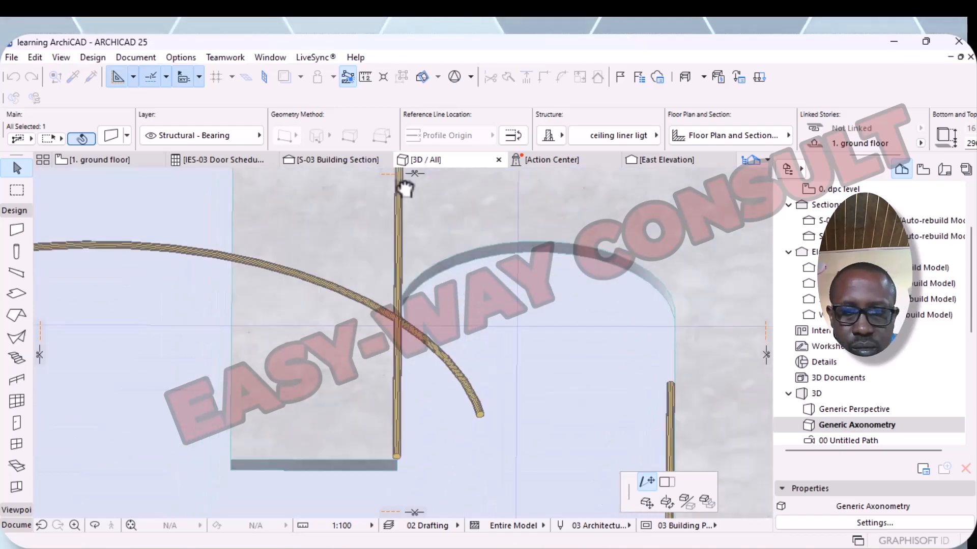
left_click(400, 311)
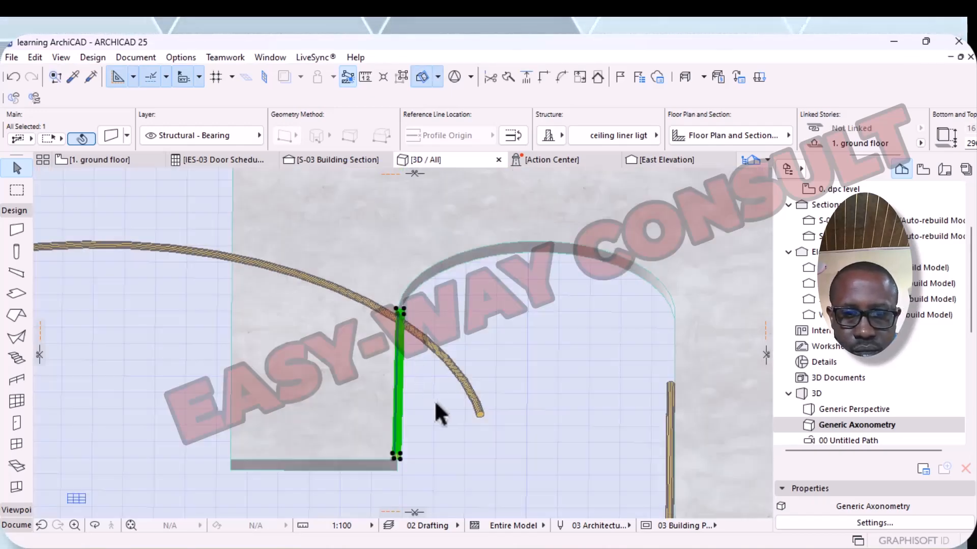
left_click(481, 409)
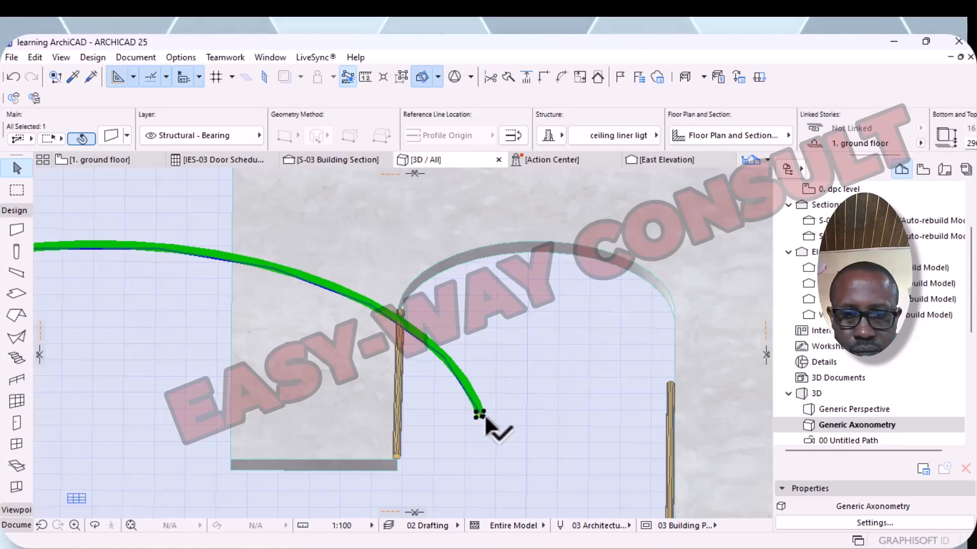
left_click(481, 414)
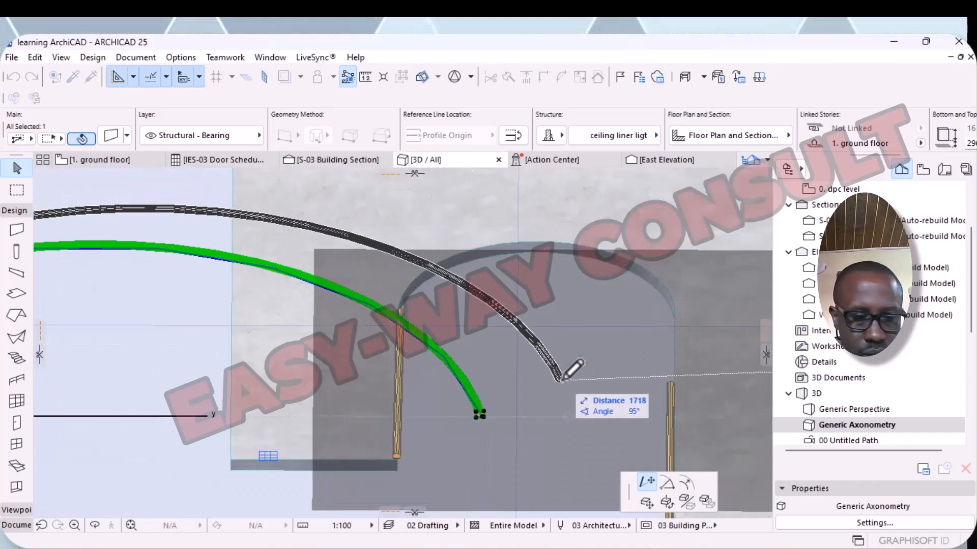
key("Escape")
key("Escape")
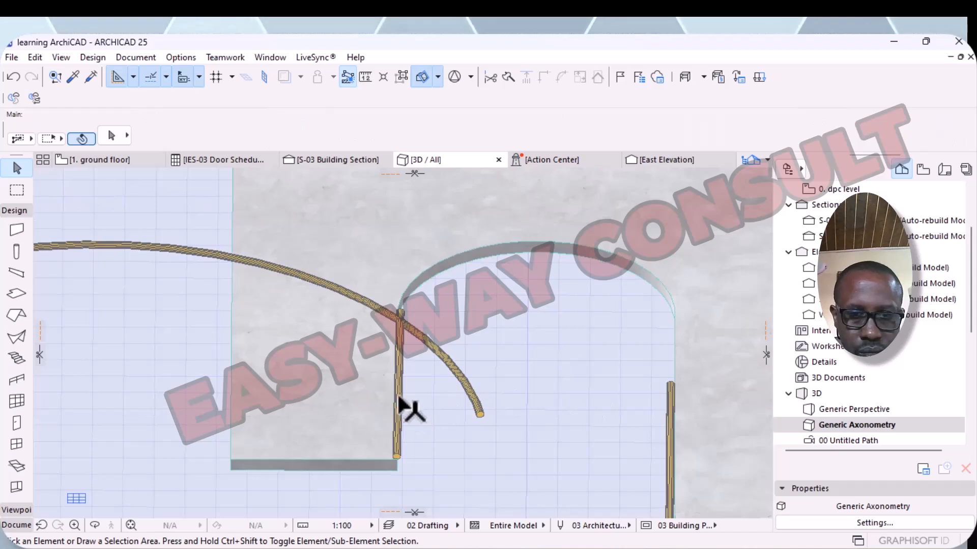
- Delete the short straight liner, the large arc liner and the straight liner along the inner edge of the slab's longer arm
left_click(397, 402)
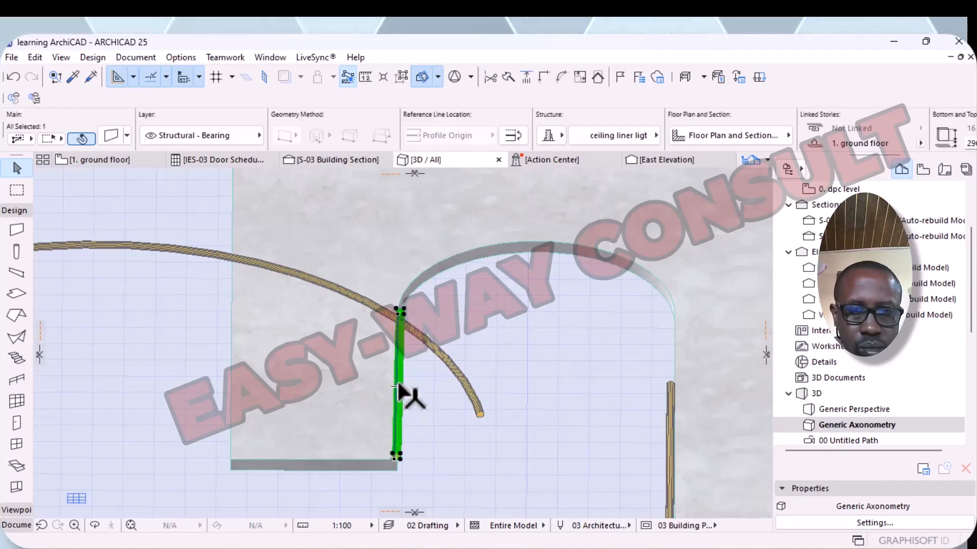
right_click(400, 390)
left_click(454, 260)
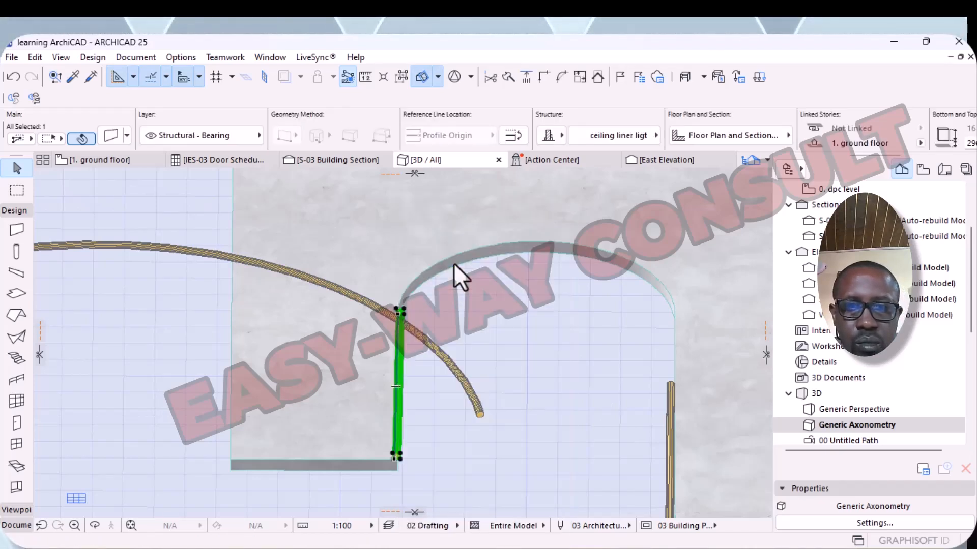
left_click(373, 307)
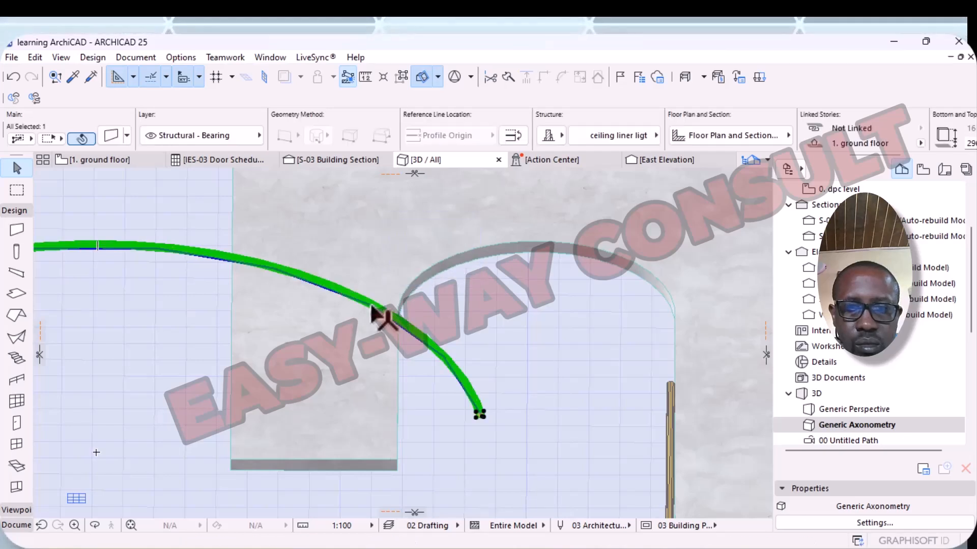
right_click(372, 306)
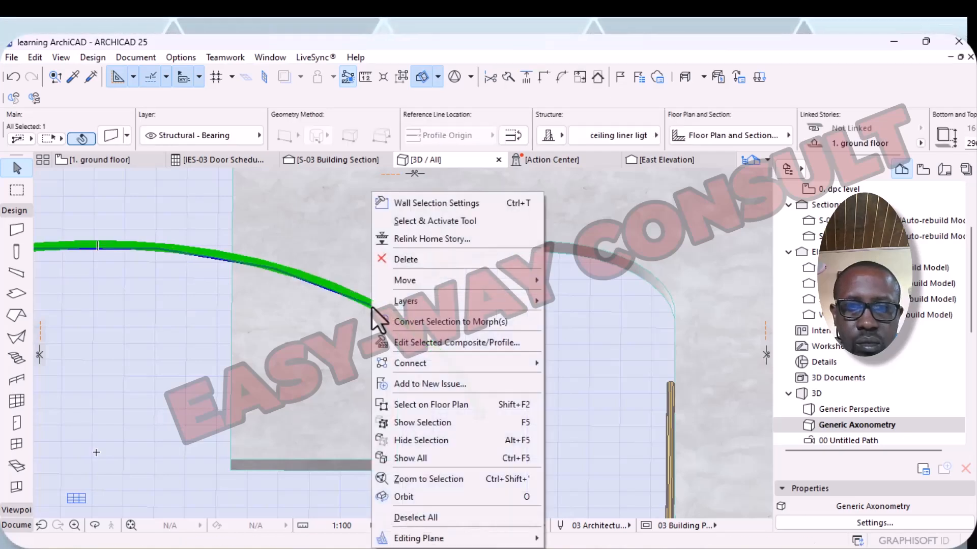
left_click(415, 260)
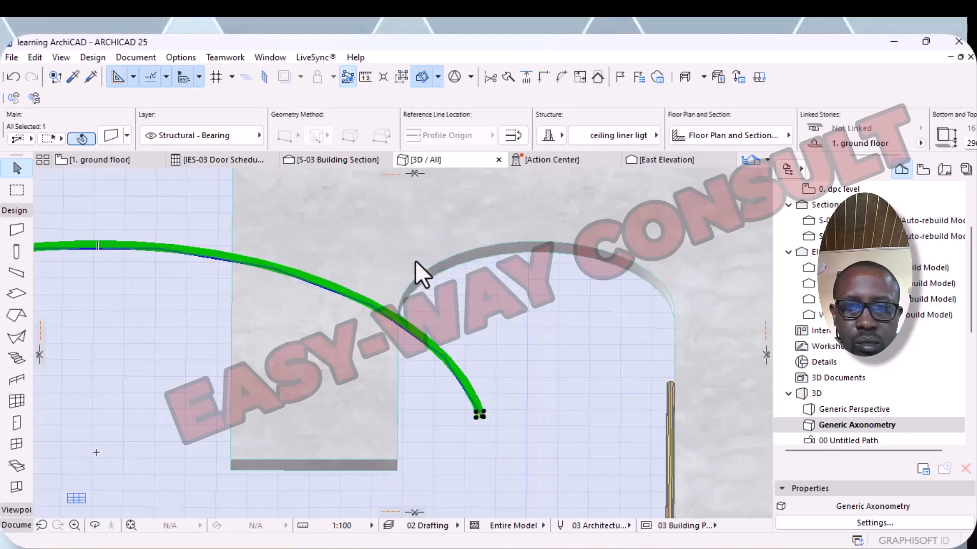
left_click(671, 410)
right_click(672, 410)
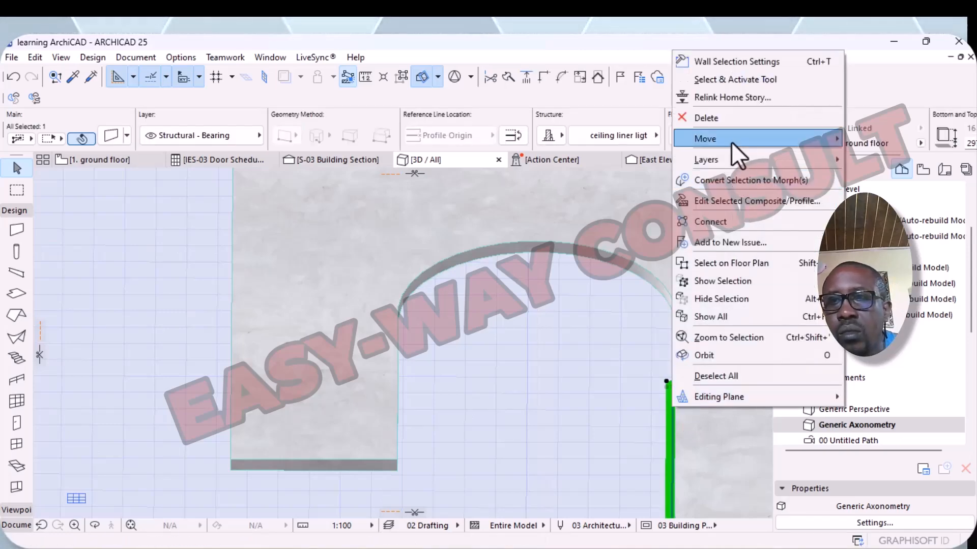
left_click(724, 122)
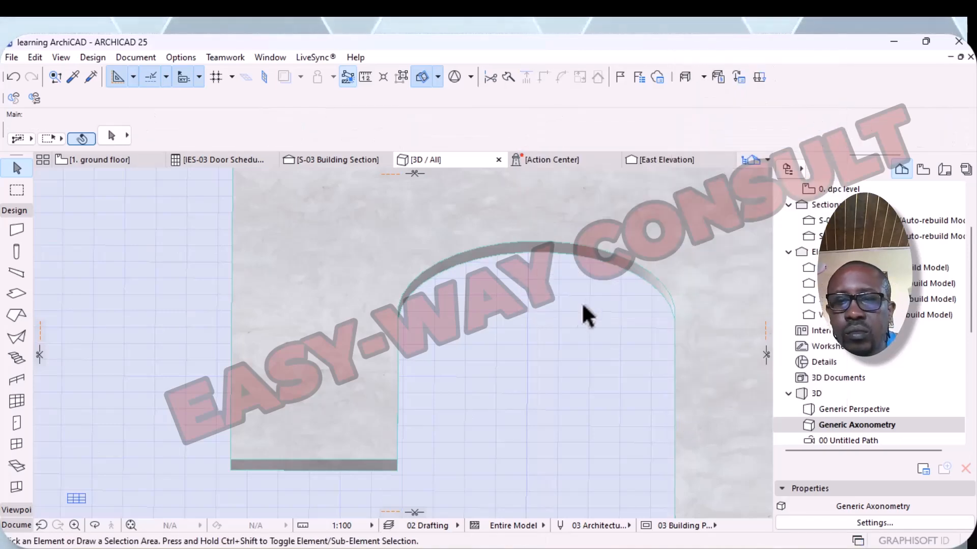
- Delete the outline's long straight liner along the slab's upper edge and the side liner along the longer arm's outer edge
scroll(585, 313, "down", 5)
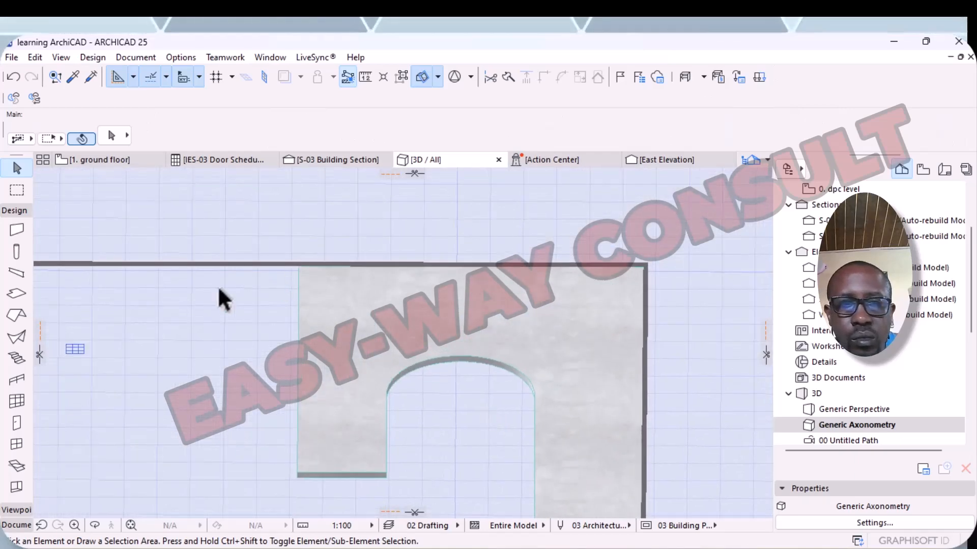
left_click(255, 263)
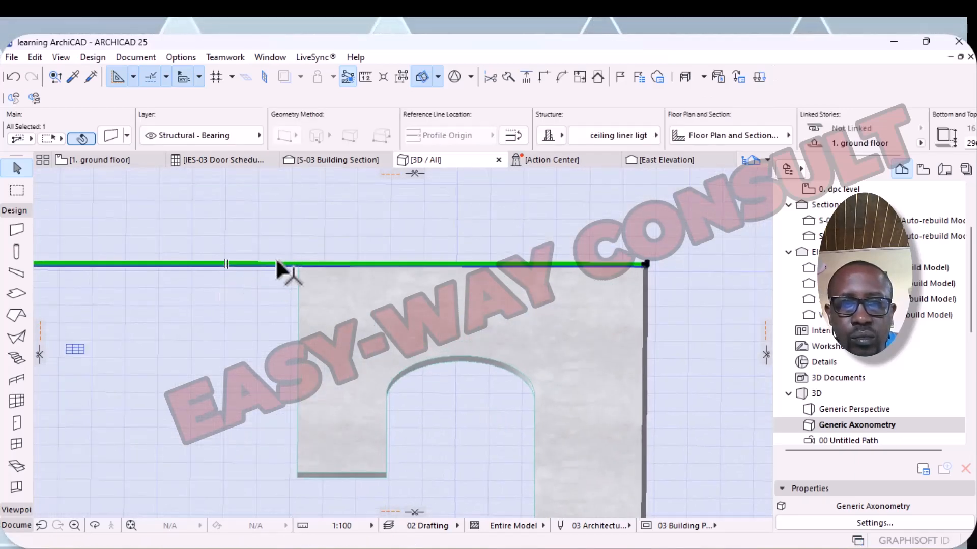
right_click(276, 257)
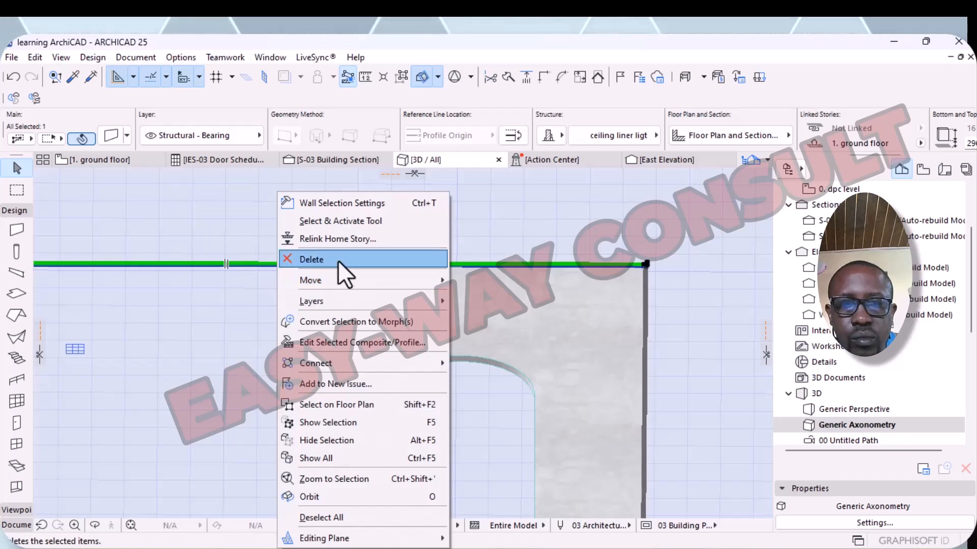
left_click(338, 259)
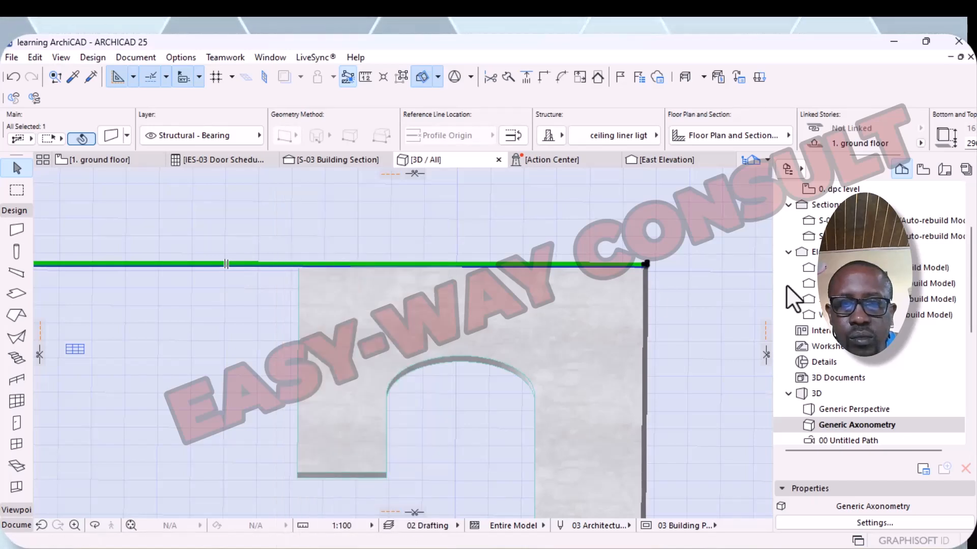
left_click(647, 340)
right_click(646, 346)
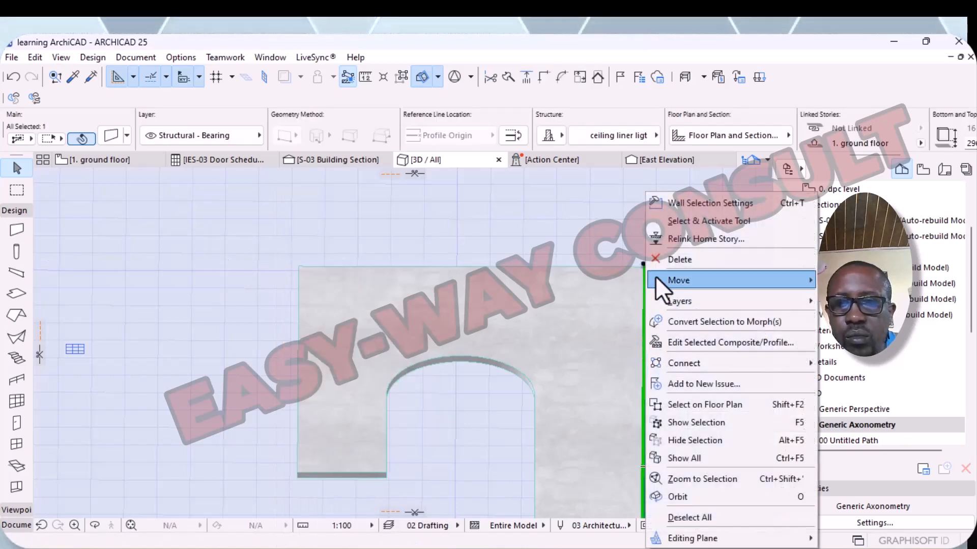
left_click(685, 258)
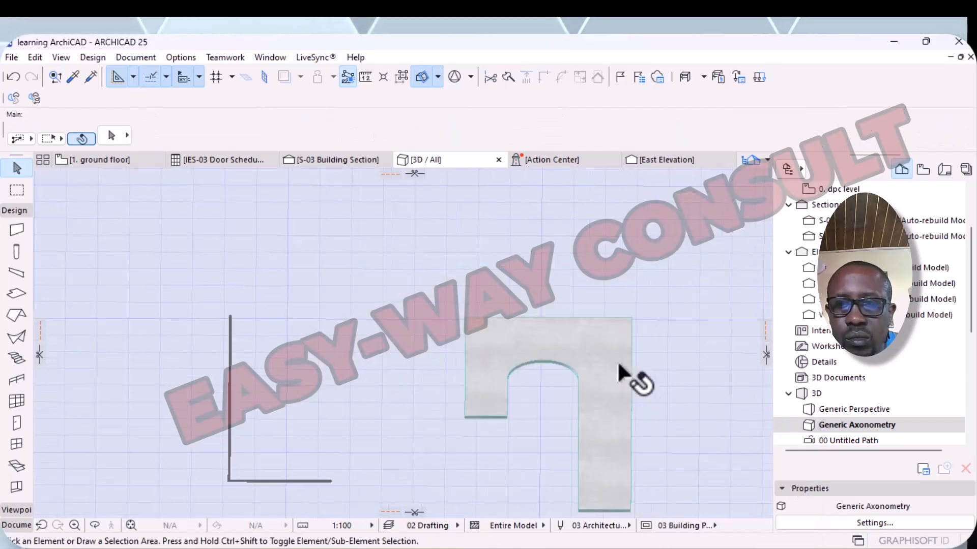
right_click(606, 356)
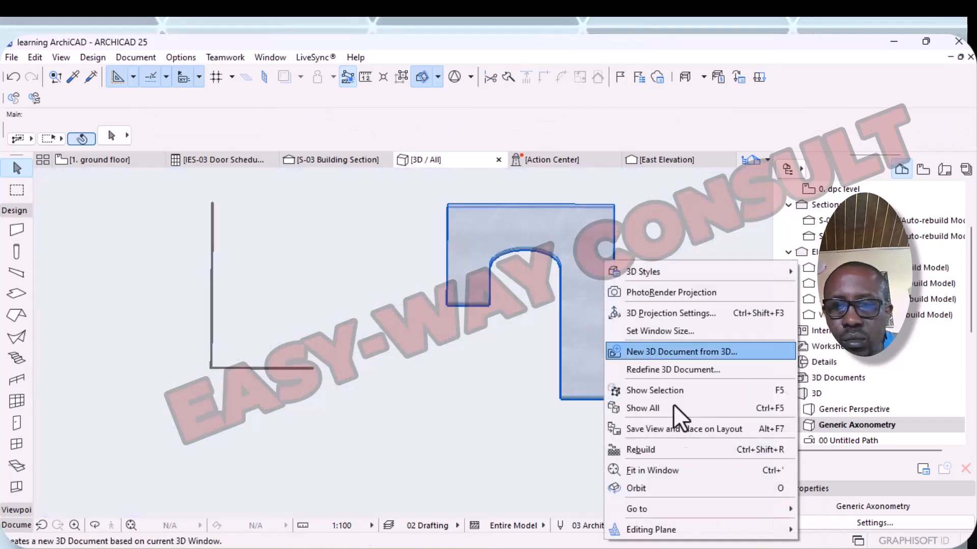
left_click(523, 424)
scroll(584, 398, "up", 4)
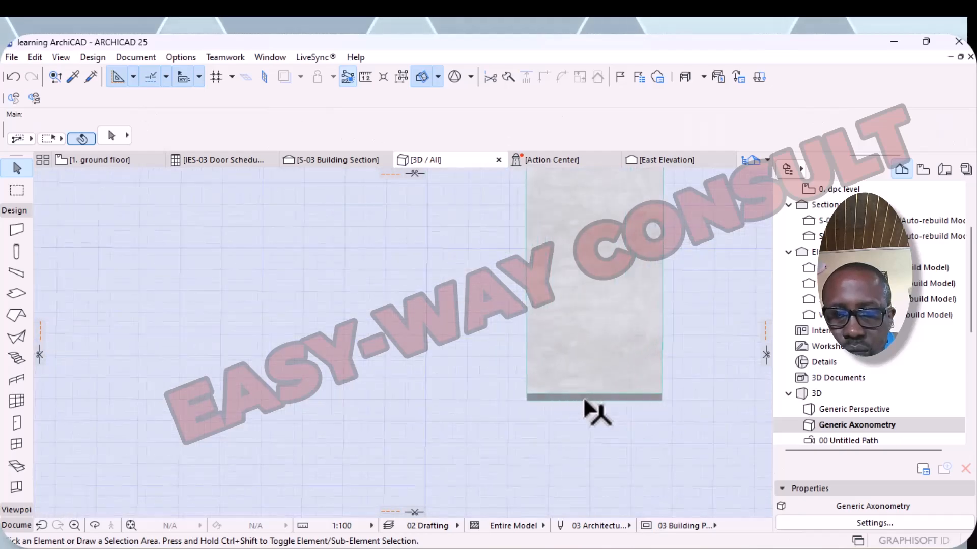
left_click(568, 401)
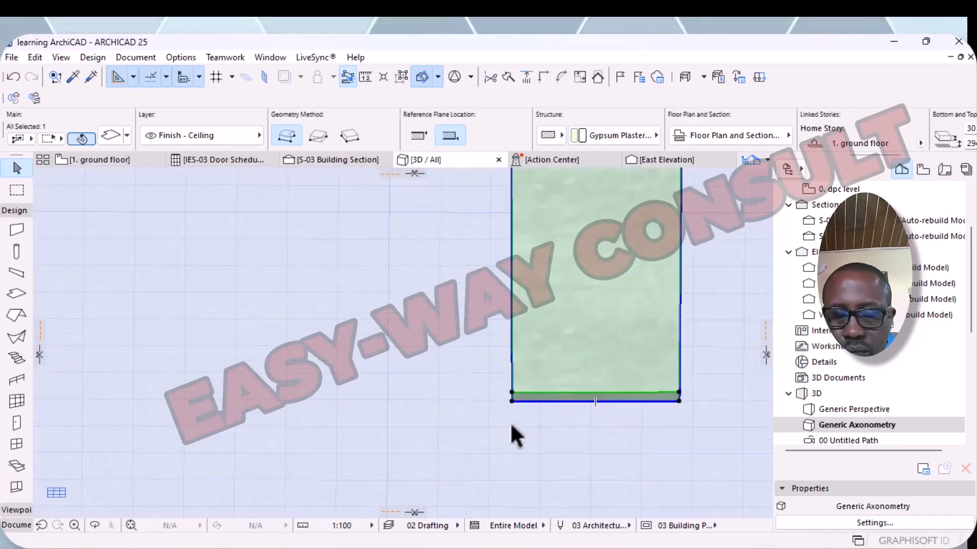
scroll(585, 407, "down", 2)
scroll(606, 399, "down", 3)
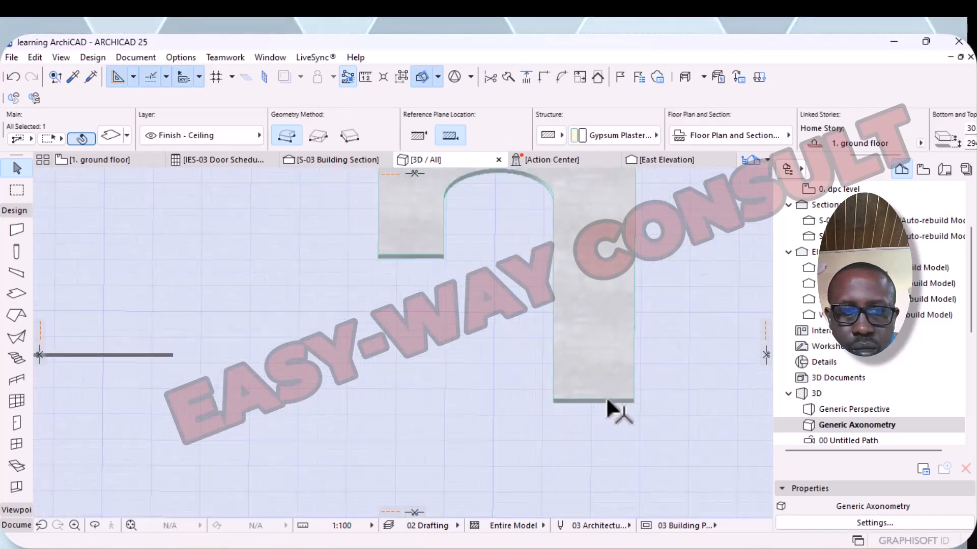
left_click(355, 300)
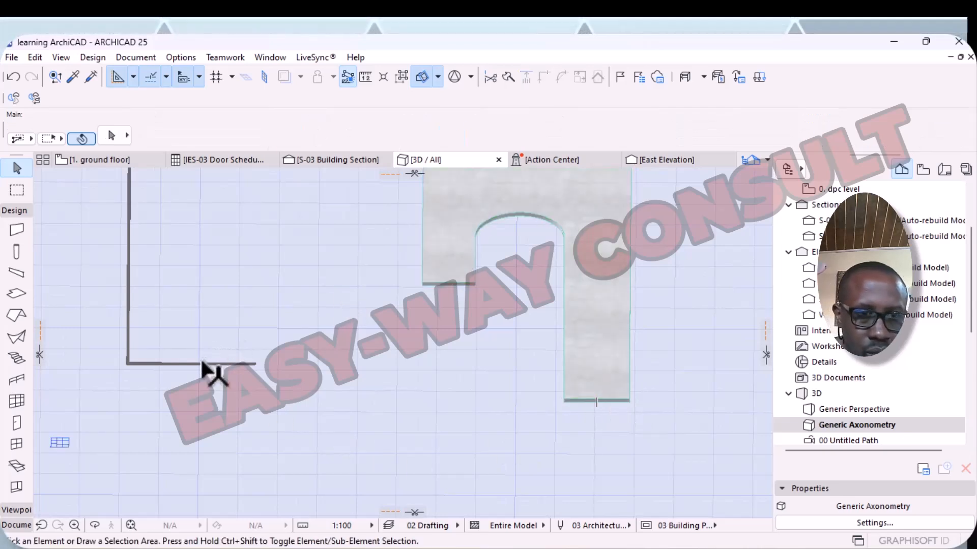
- Delete the two remaining liners that form an L-shaped corner away from the slab
left_click(169, 362)
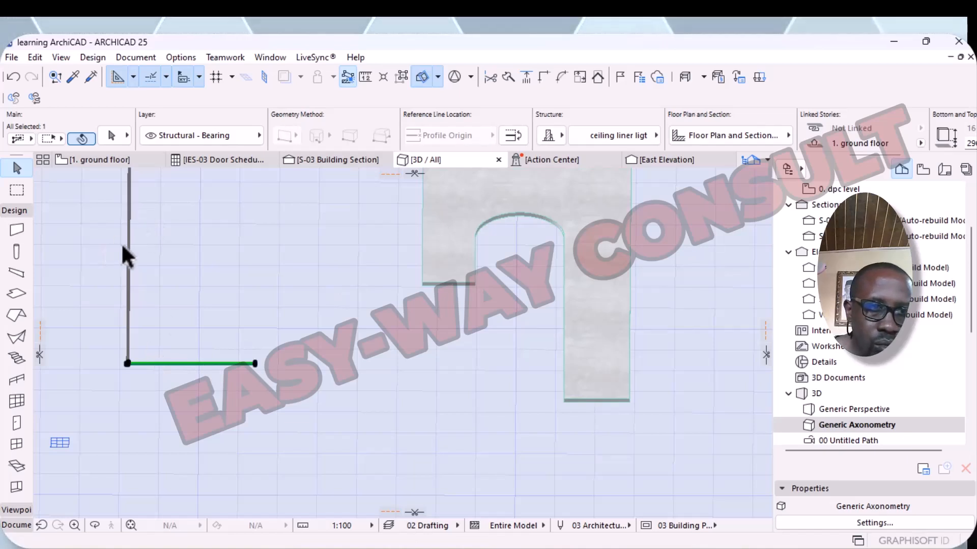
left_click(129, 258, "shift")
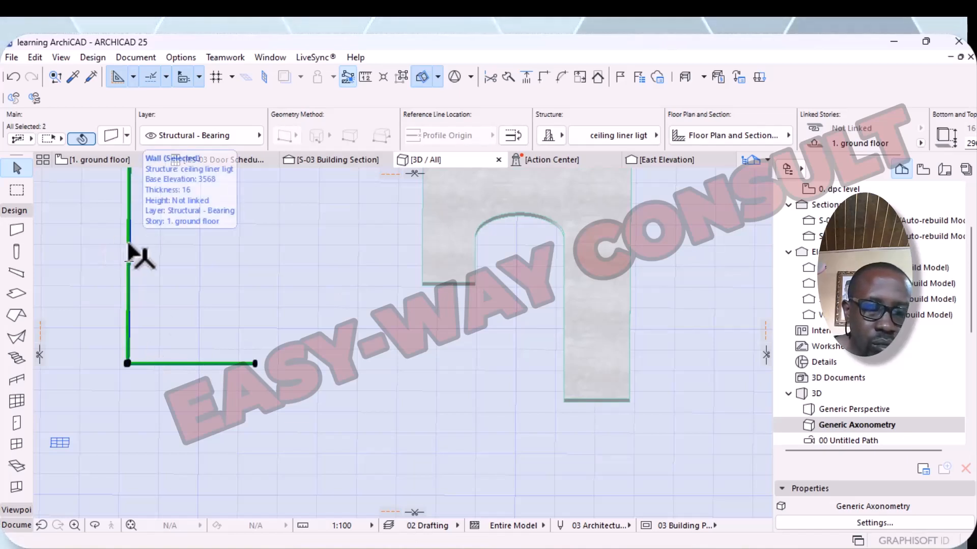
right_click(130, 258)
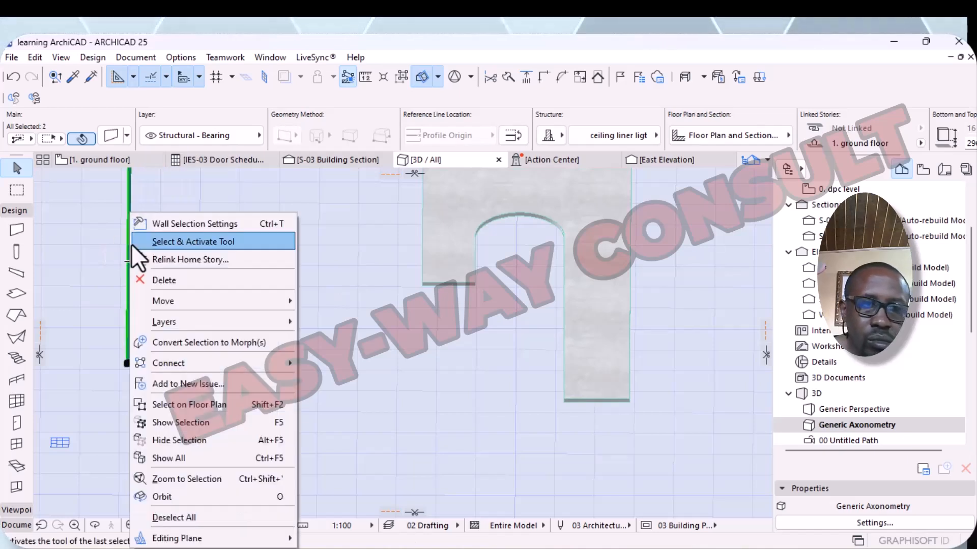
left_click(180, 280)
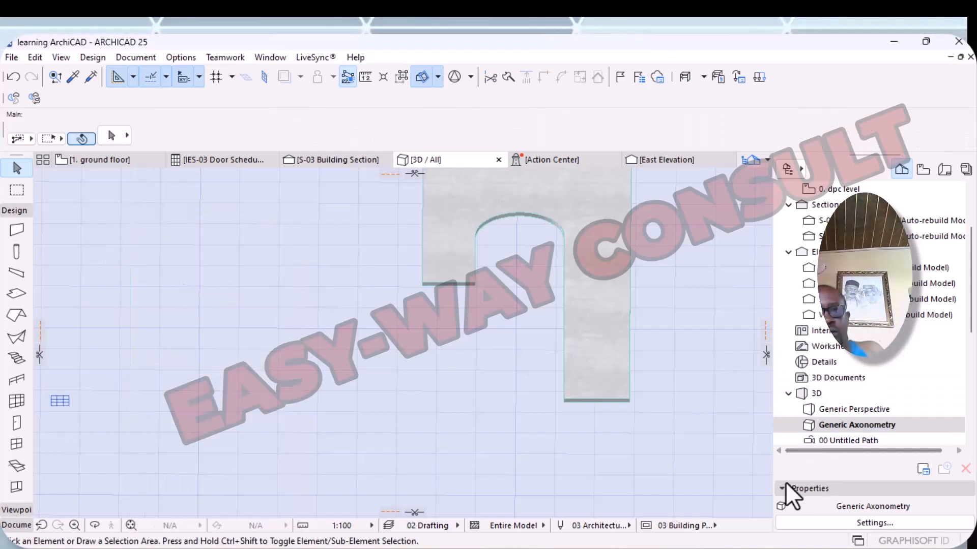
- On the ground floor plan, set the default elevation of the ceiling liner profile wall to 3570 to project zero
left_click(112, 161)
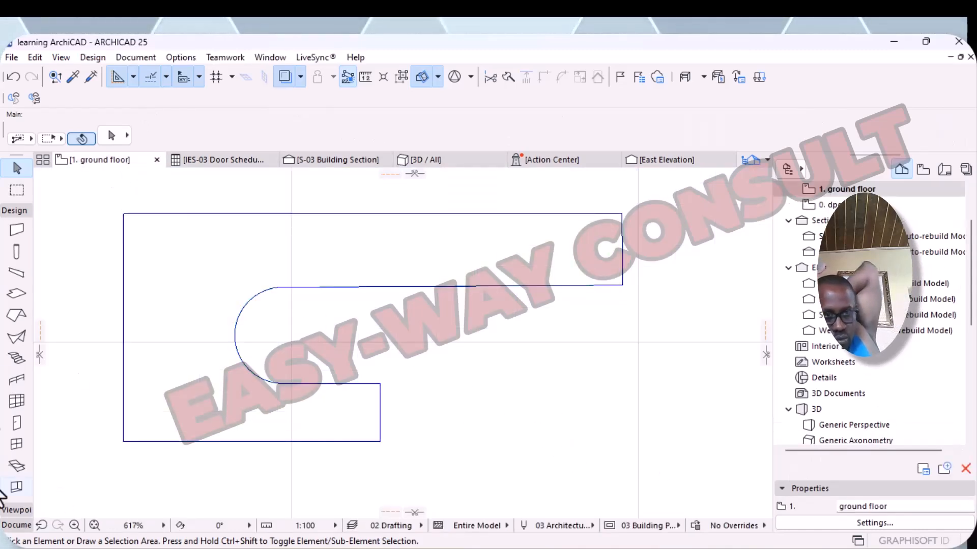
left_click(18, 233)
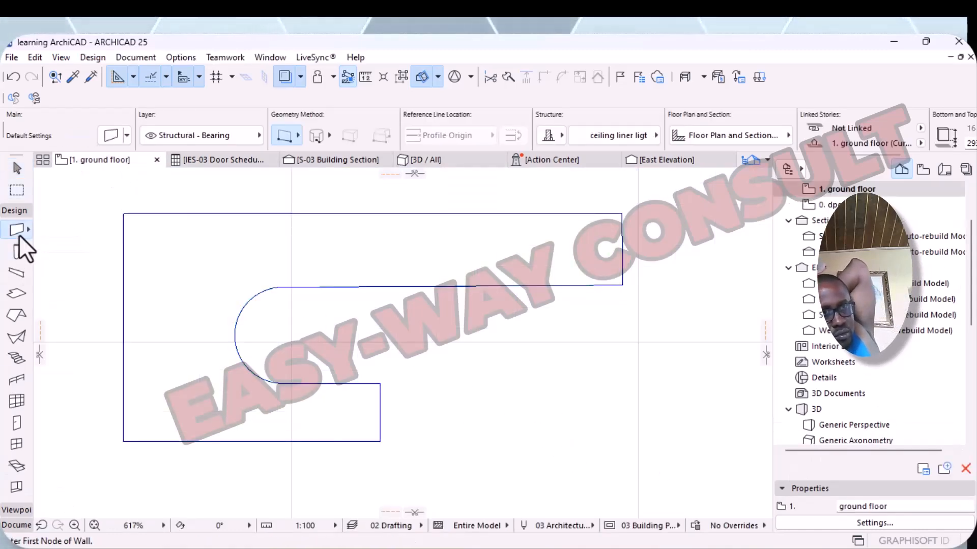
left_click(115, 135)
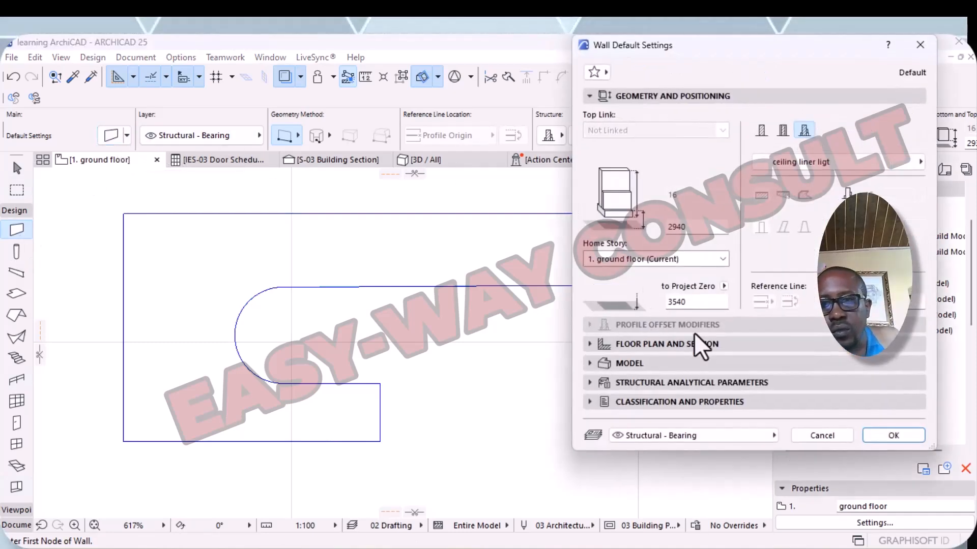
left_click(689, 302)
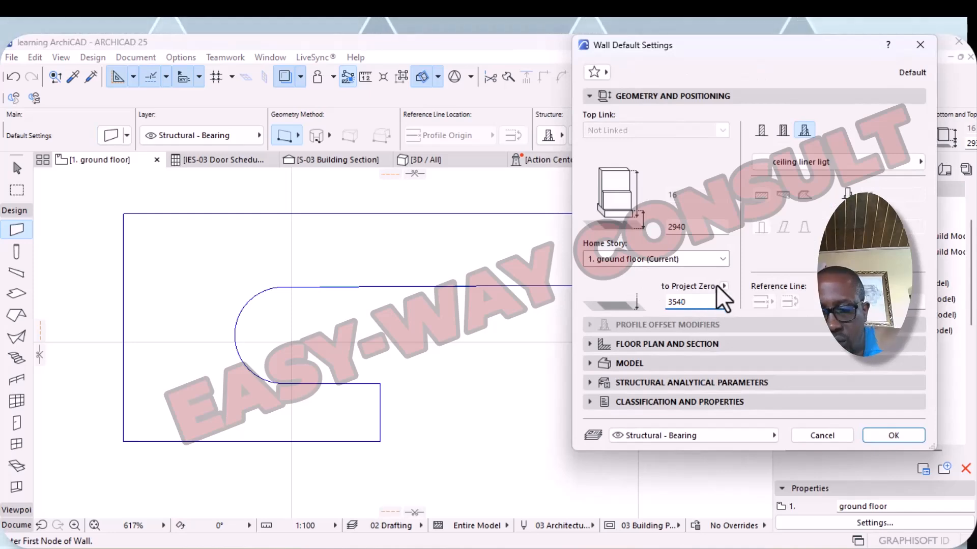
key("BackSpace")
type("7")
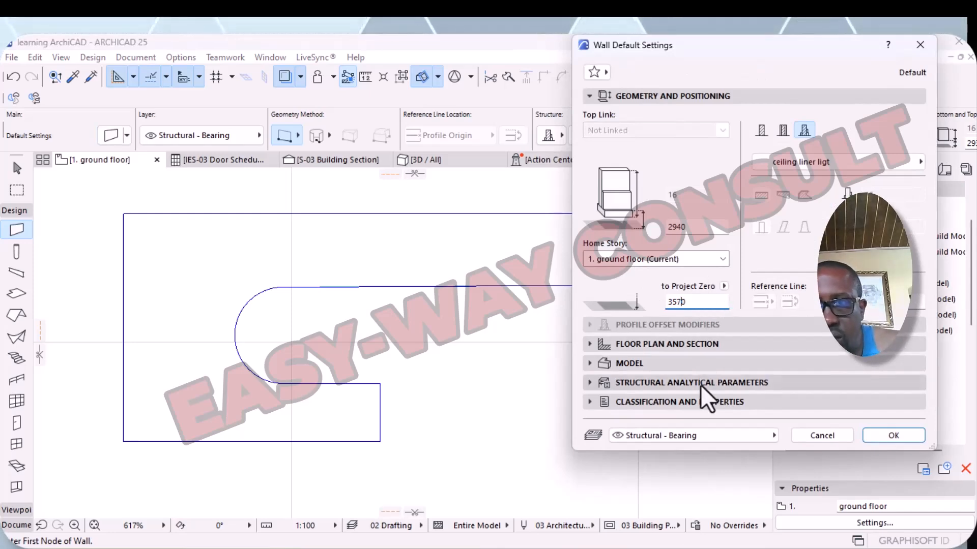
left_click(868, 440)
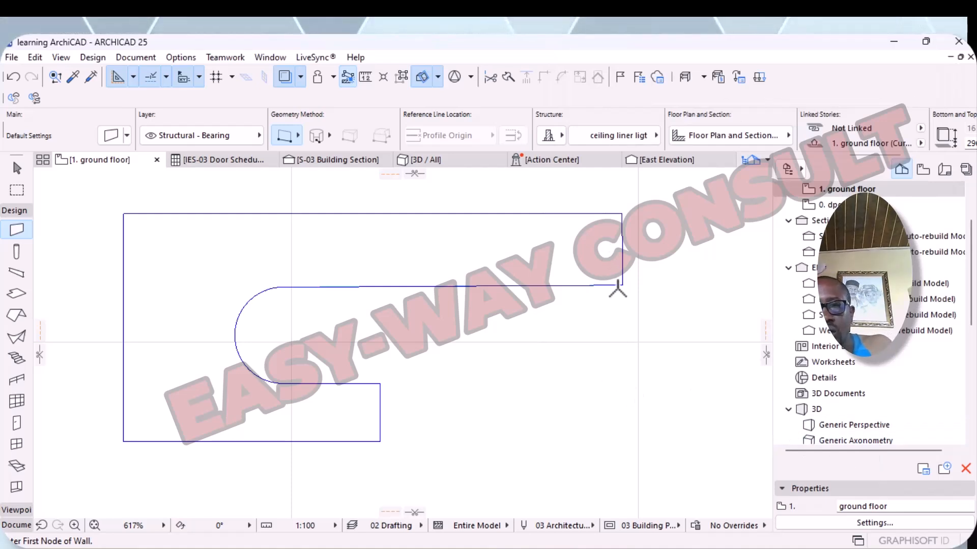
- Copy the custom gypsum slab and its drafting outline from outside the building into the middle of the lounge east of the staircase
scroll(620, 287, "up", 2)
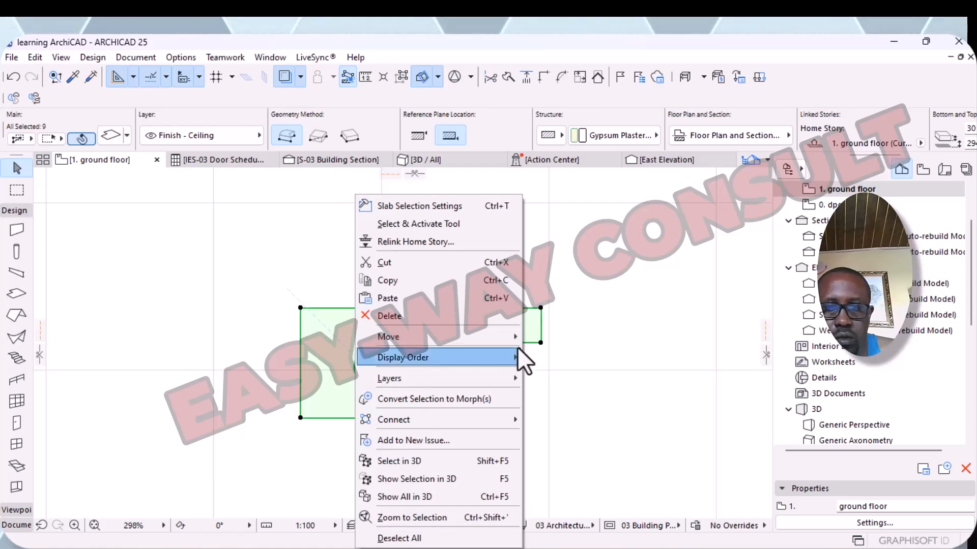
mouse_move(512, 332)
left_click(556, 411)
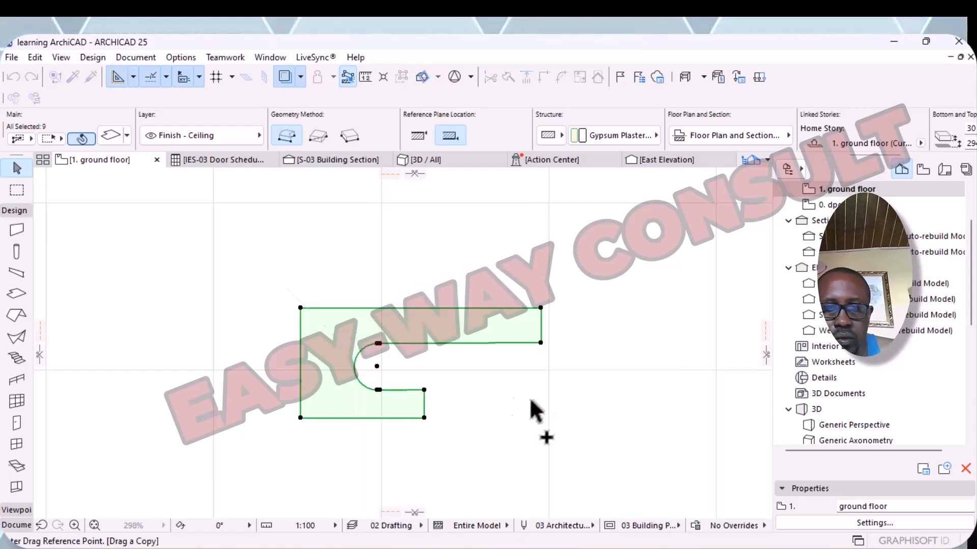
left_click(377, 366)
middle_click_drag(421, 308, 347, 502)
right_click(348, 472)
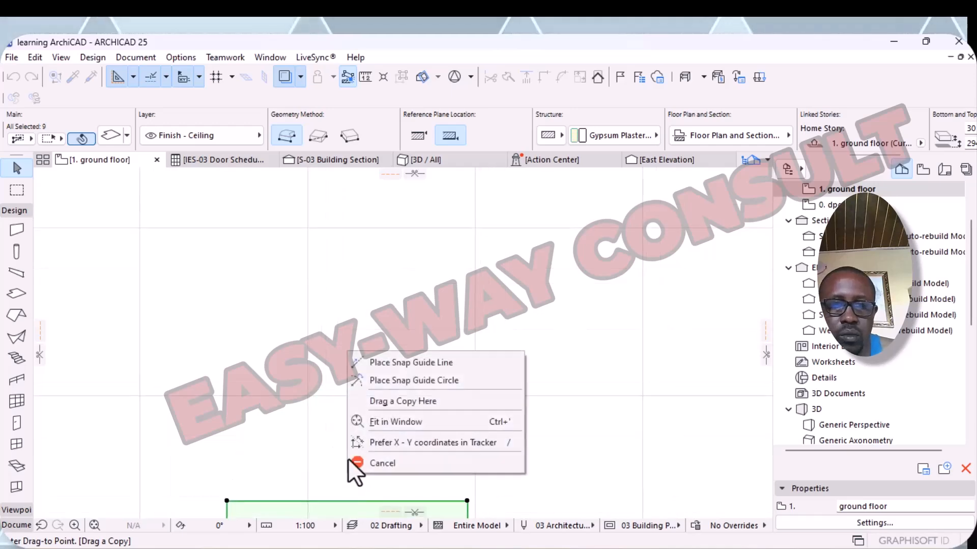
left_click(405, 381)
scroll(441, 356, "down", 5)
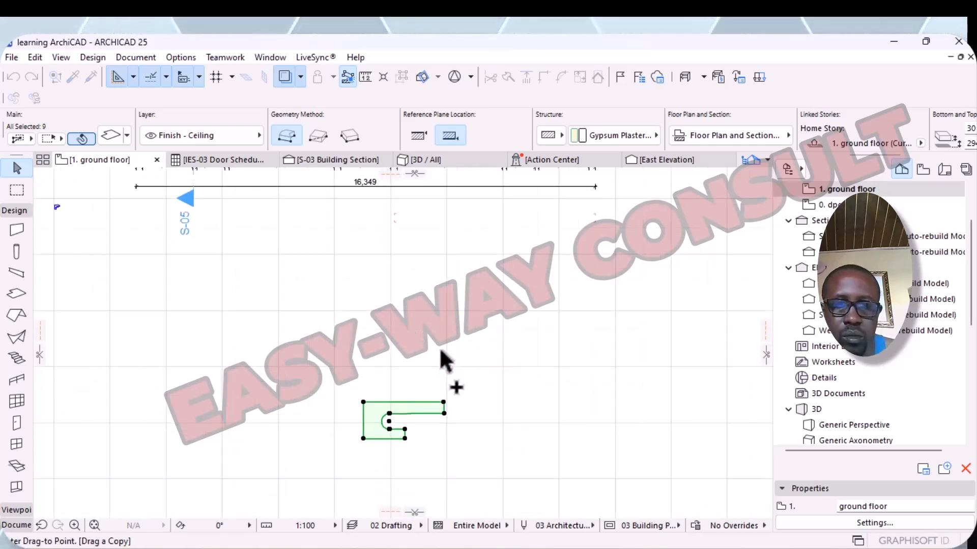
scroll(447, 349, "down", 2)
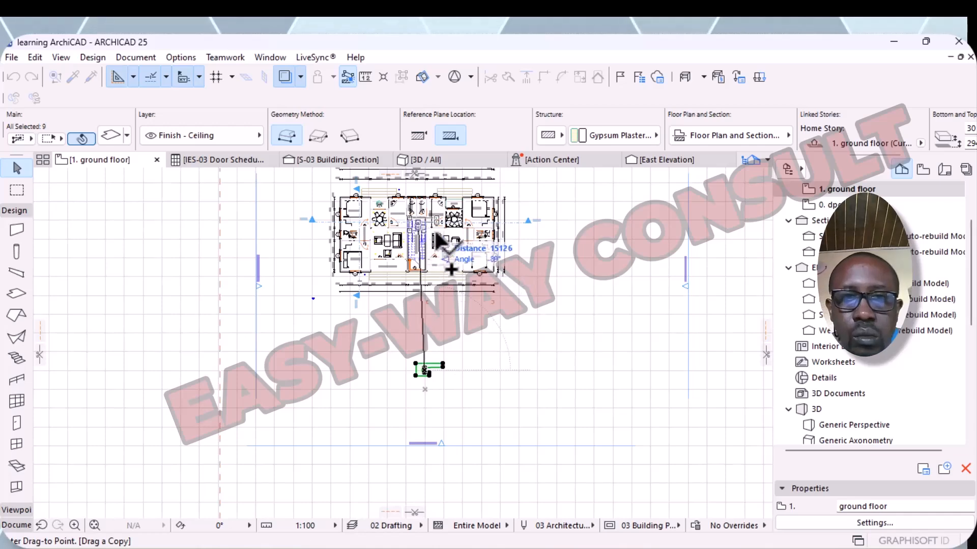
scroll(446, 253, "up", 4)
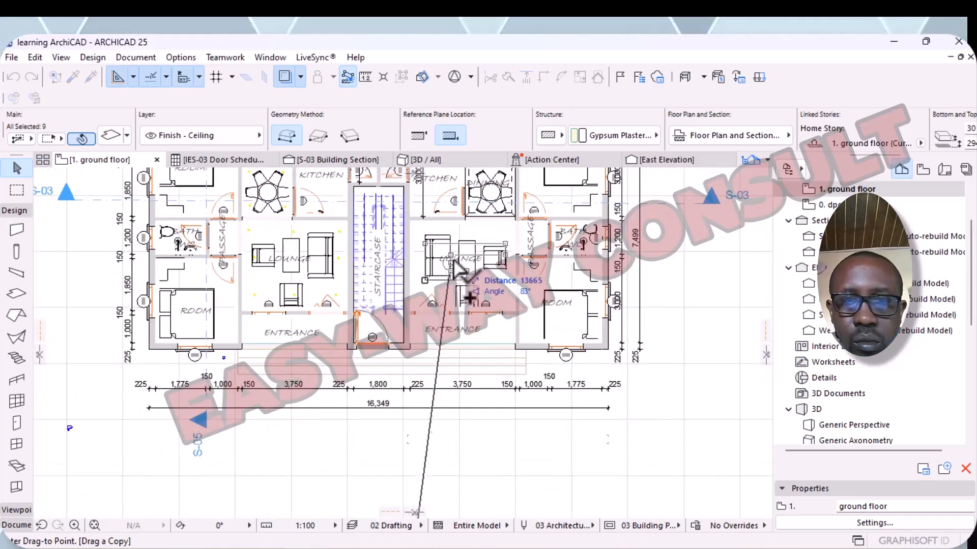
left_click(456, 263)
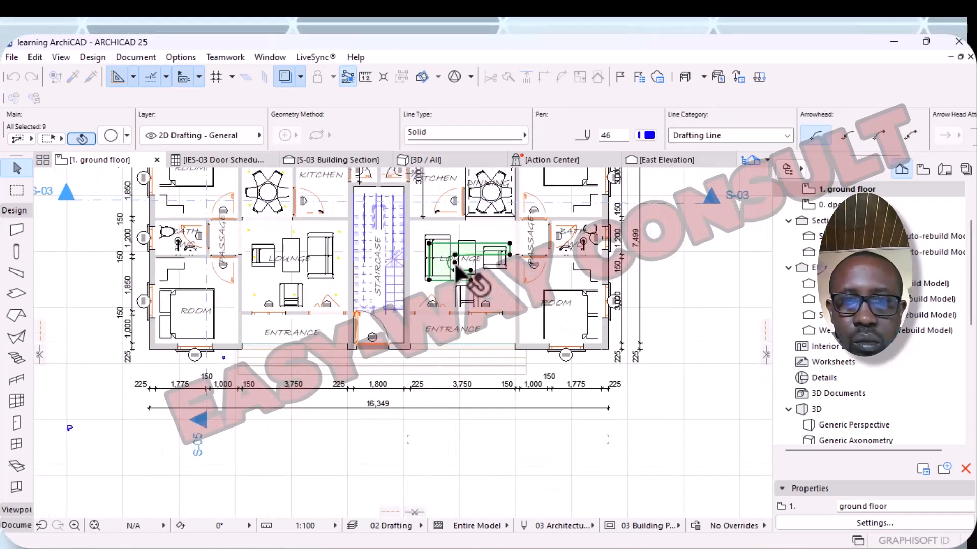
scroll(482, 274, "up", 5)
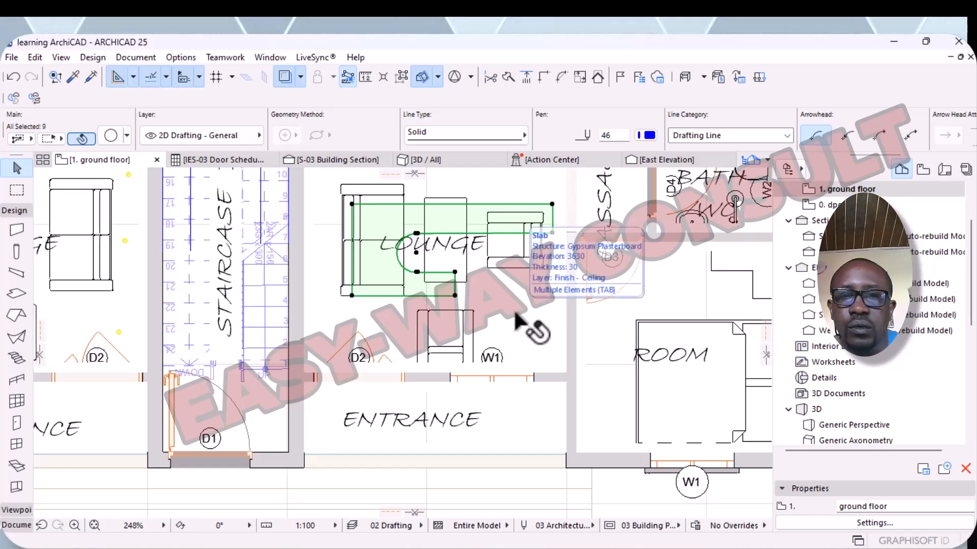
scroll(537, 452, "down", 2)
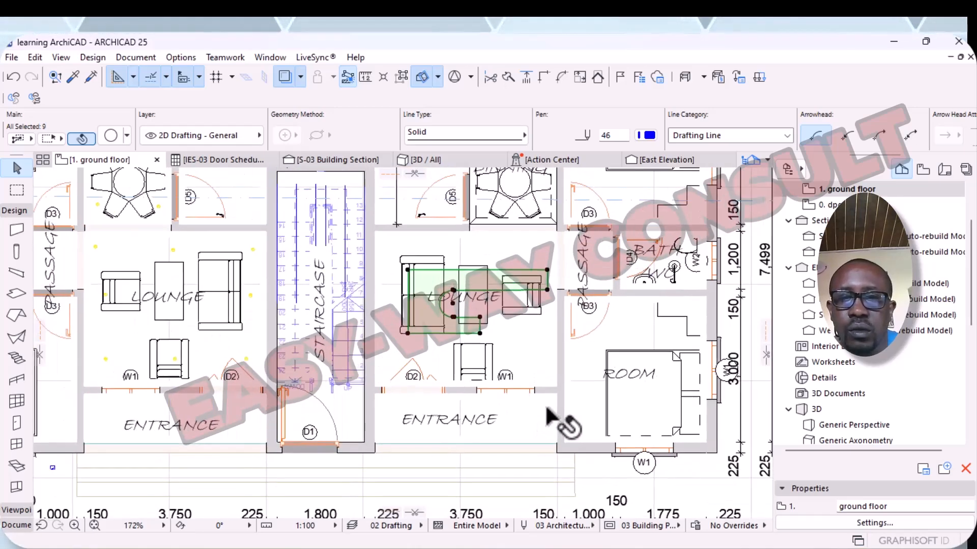
middle_click_drag(563, 420, 391, 234)
key("Escape")
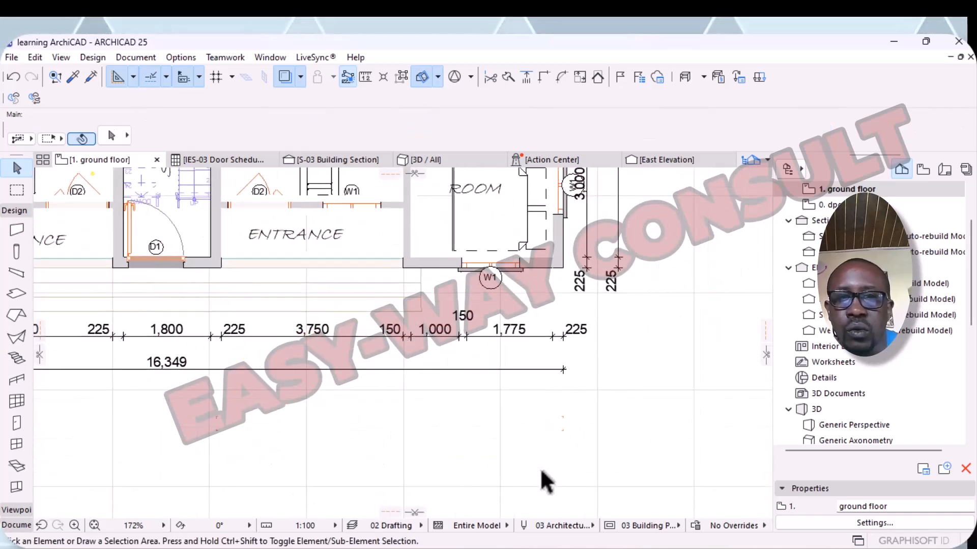
- Create a custom vertical cutting plane running lengthwise through the staircase and both lounges, just behind the entrances
left_click(445, 166)
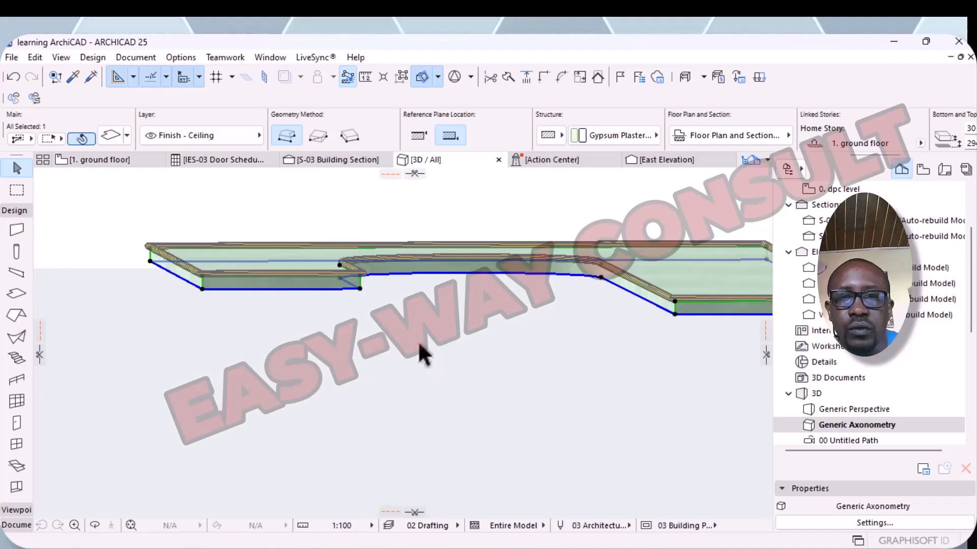
scroll(396, 371, "down", 4)
key("F2")
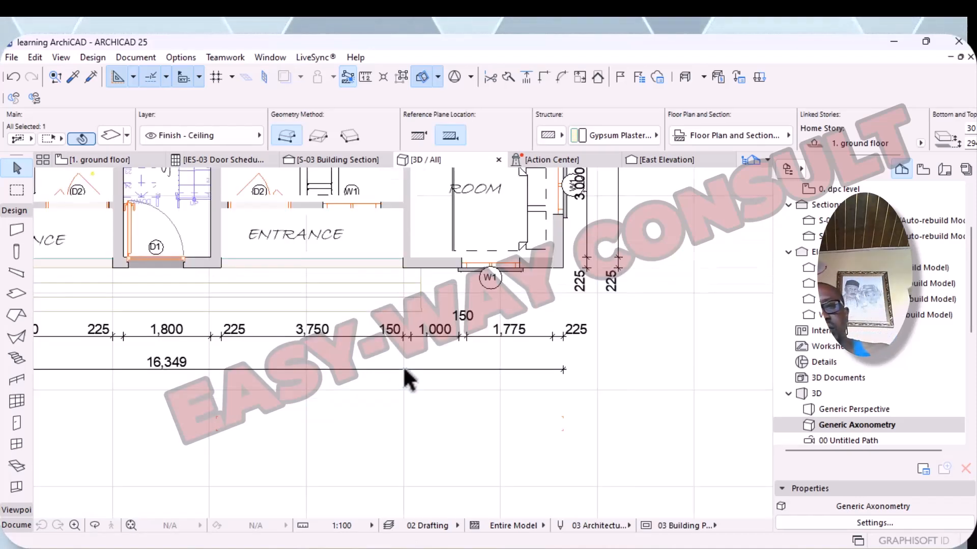
scroll(414, 370, "down", 4)
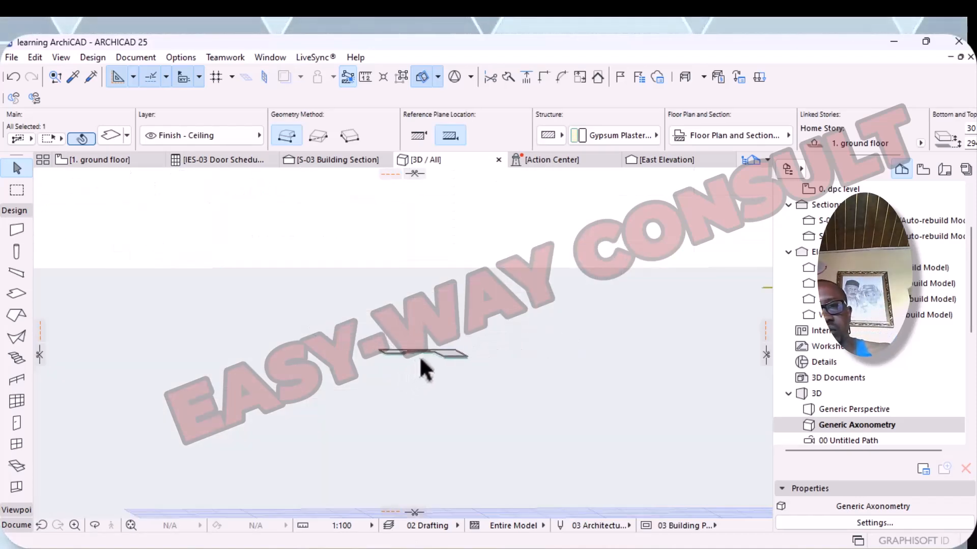
middle_click_drag(413, 378, 759, 379, "shift")
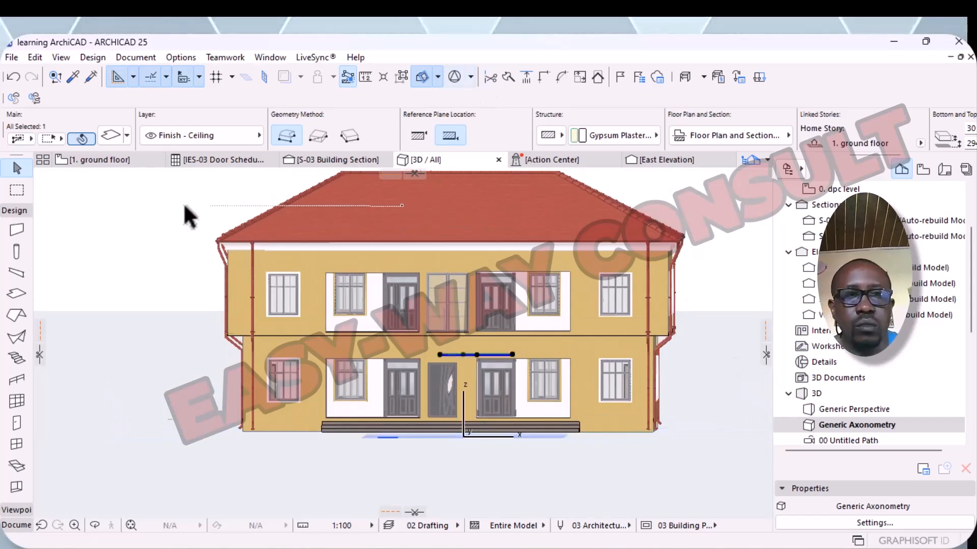
left_click(93, 158)
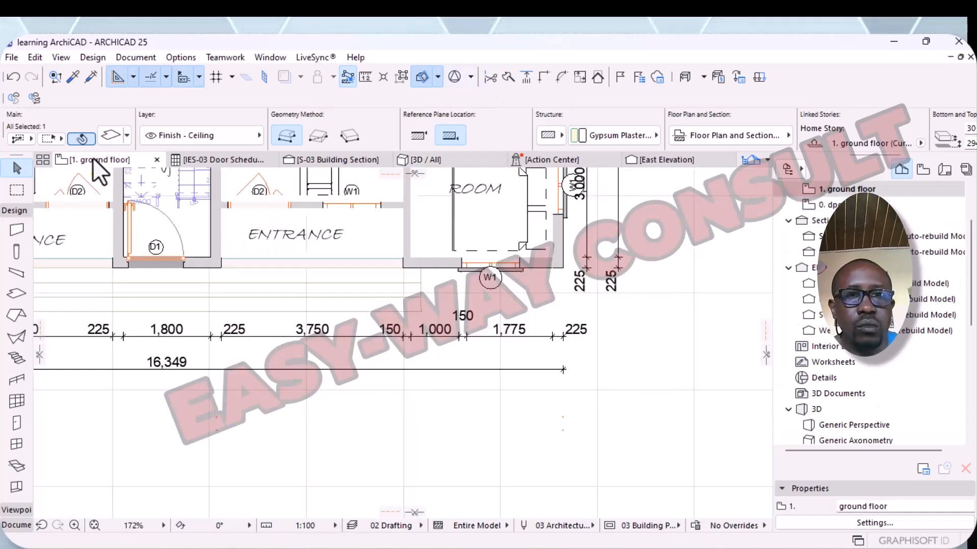
left_click(433, 81)
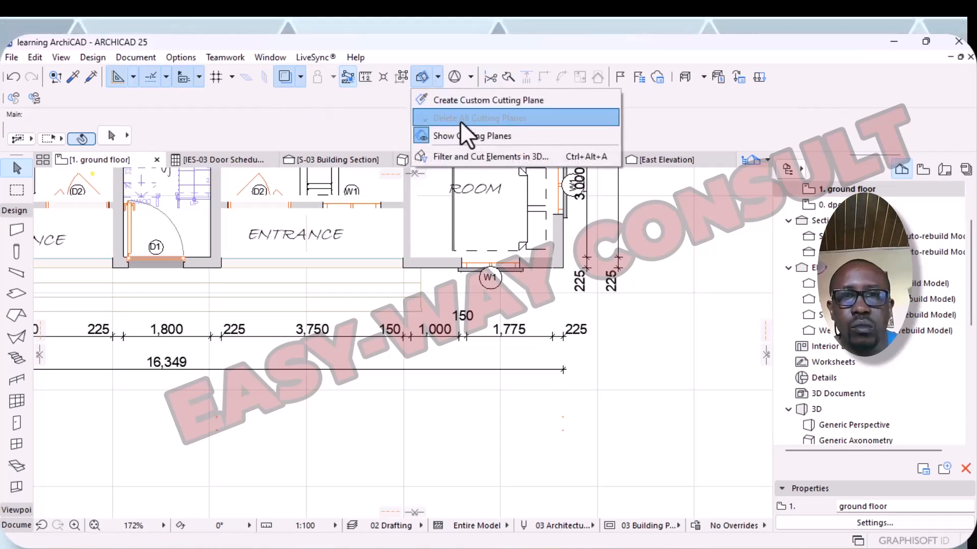
left_click(481, 101)
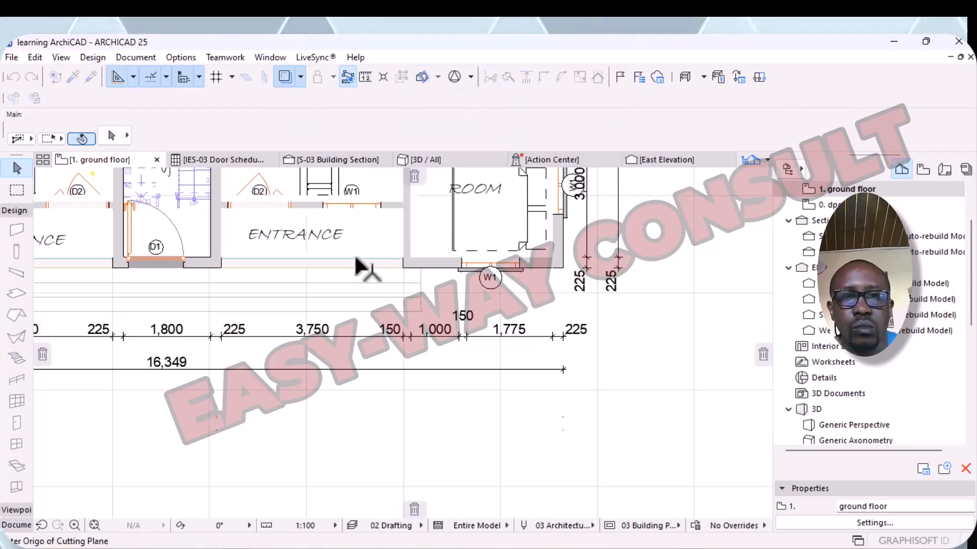
scroll(433, 280, "down", 2)
scroll(432, 272, "down", 1)
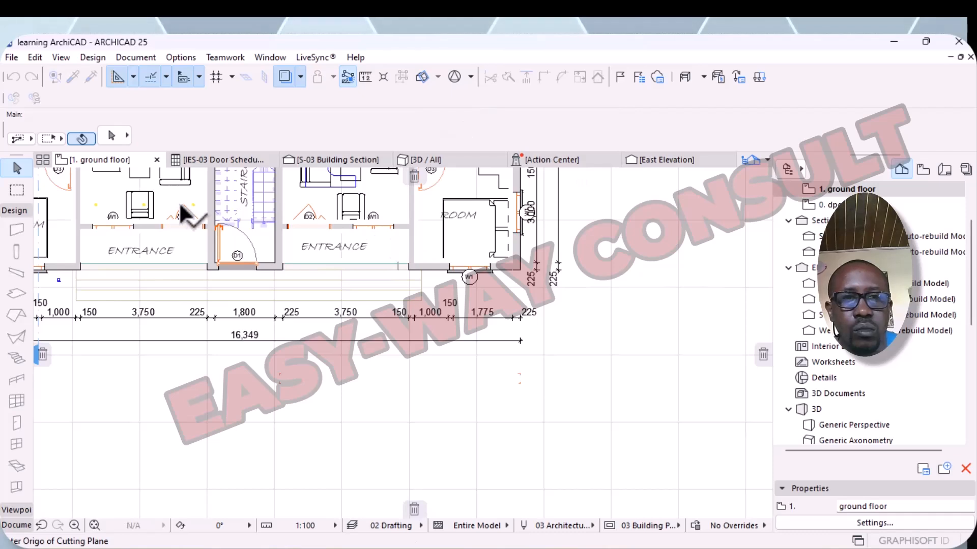
left_click(246, 214)
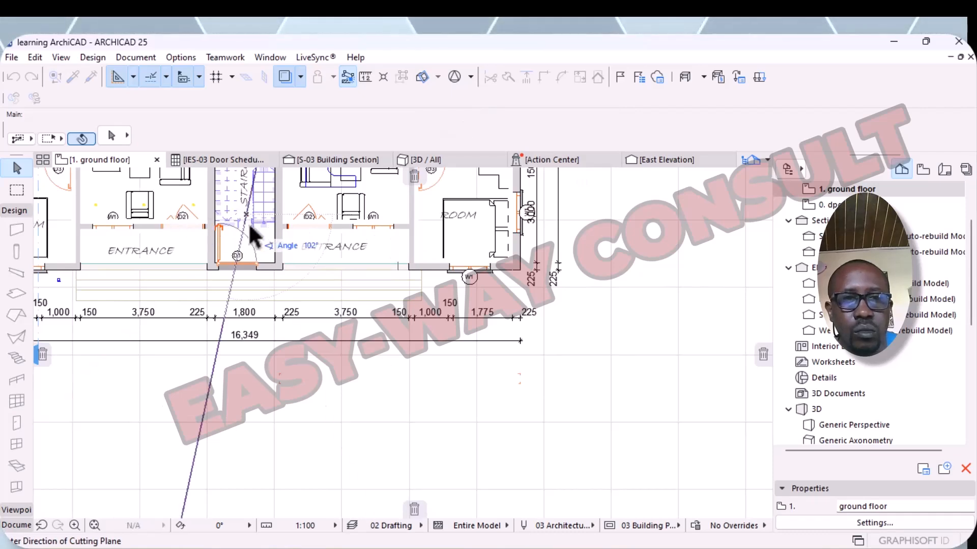
left_click(182, 213)
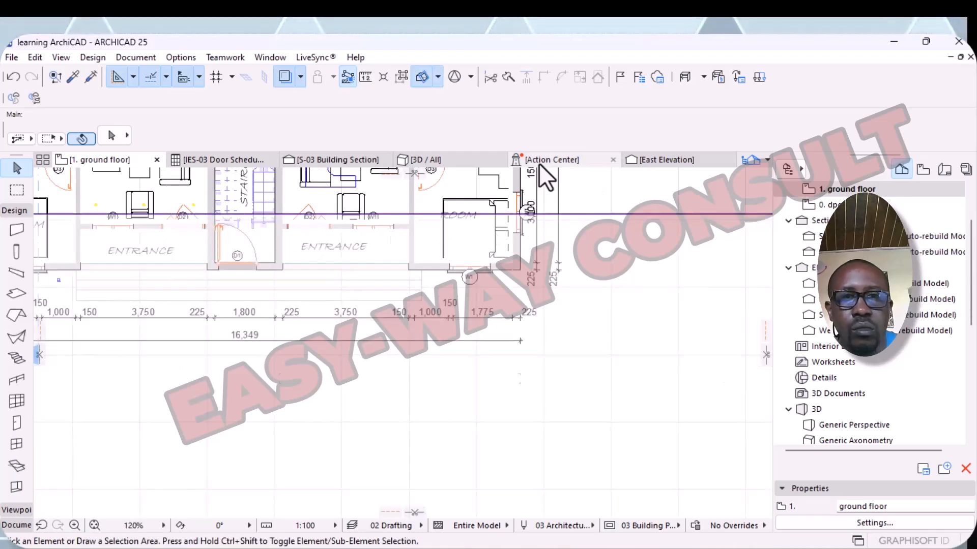
- In the 3D view, enable the edge and bottom surface overrides of the lowered gypsum slab in the east lounge with Stucco - White Fine
left_click(445, 162)
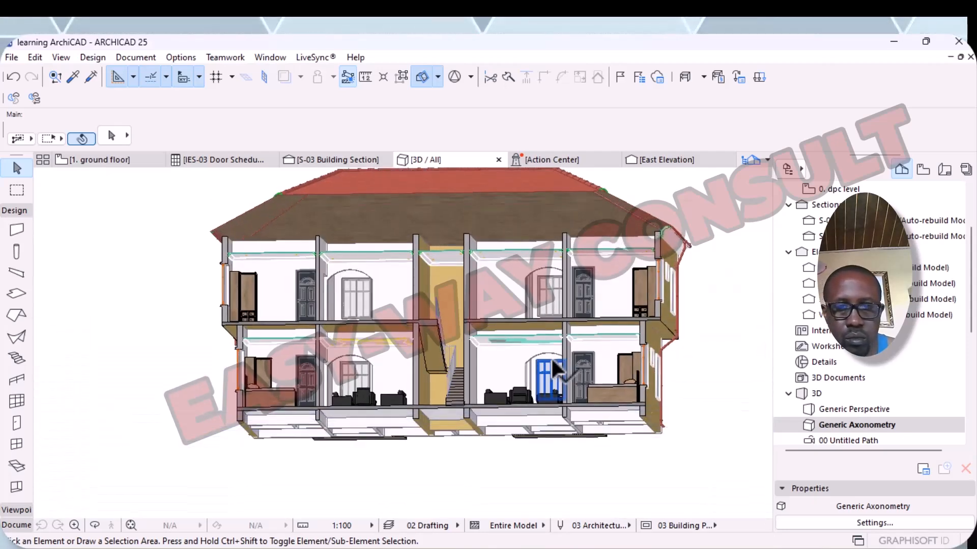
right_click(554, 368)
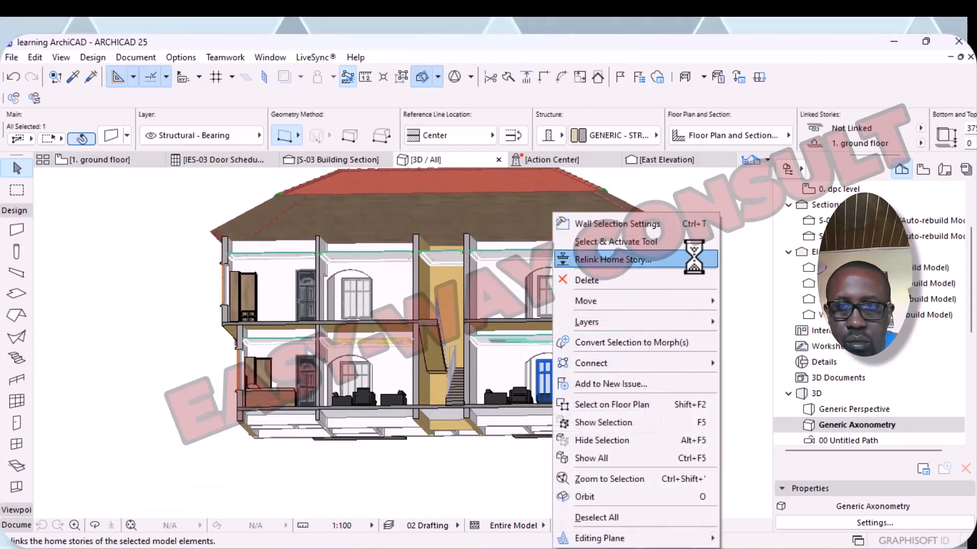
left_click(744, 220)
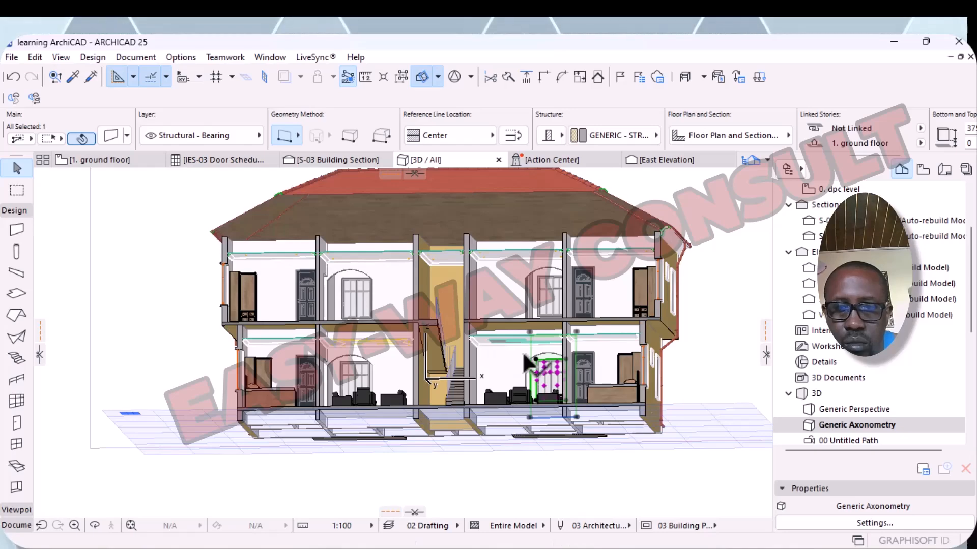
scroll(522, 337, "up", 5)
scroll(522, 336, "up", 4)
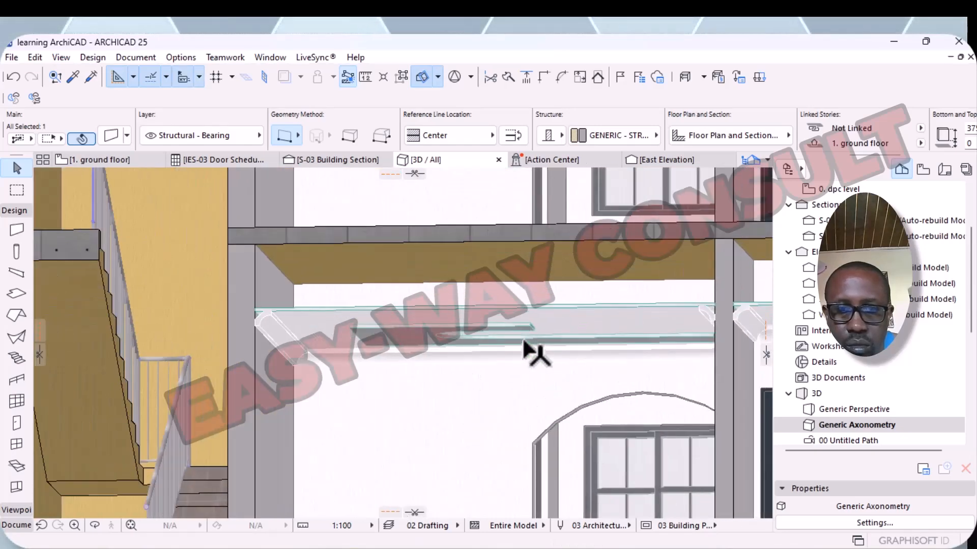
scroll(435, 328, "up", 3)
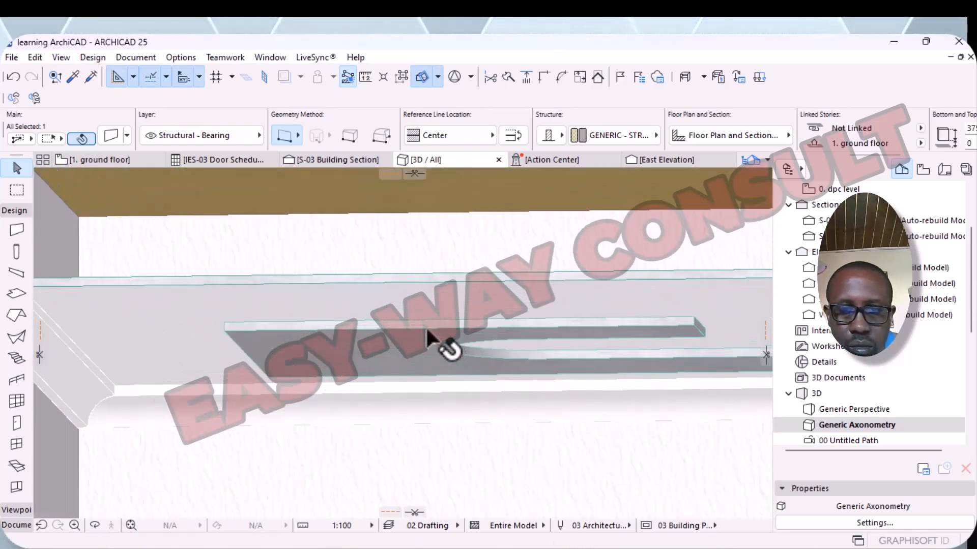
scroll(433, 330, "up", 3)
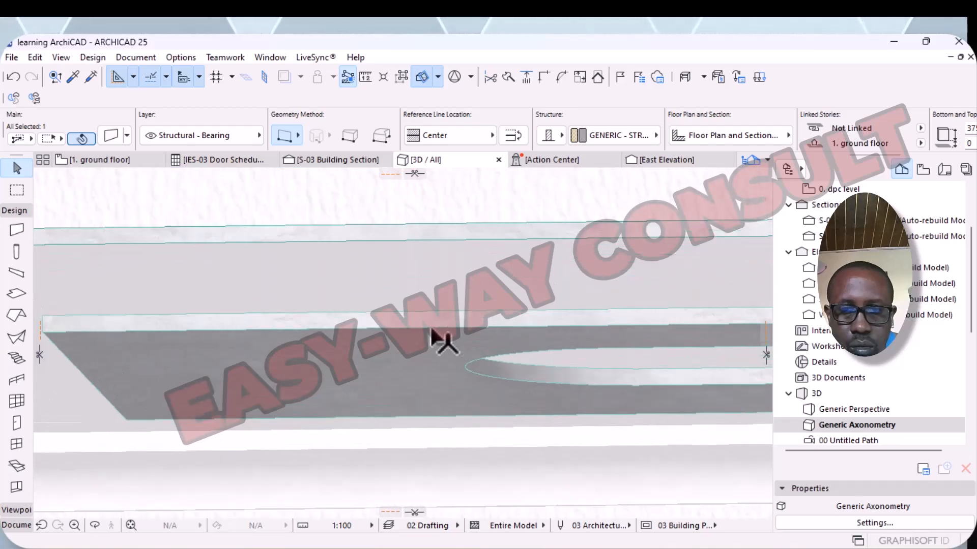
left_click(464, 338)
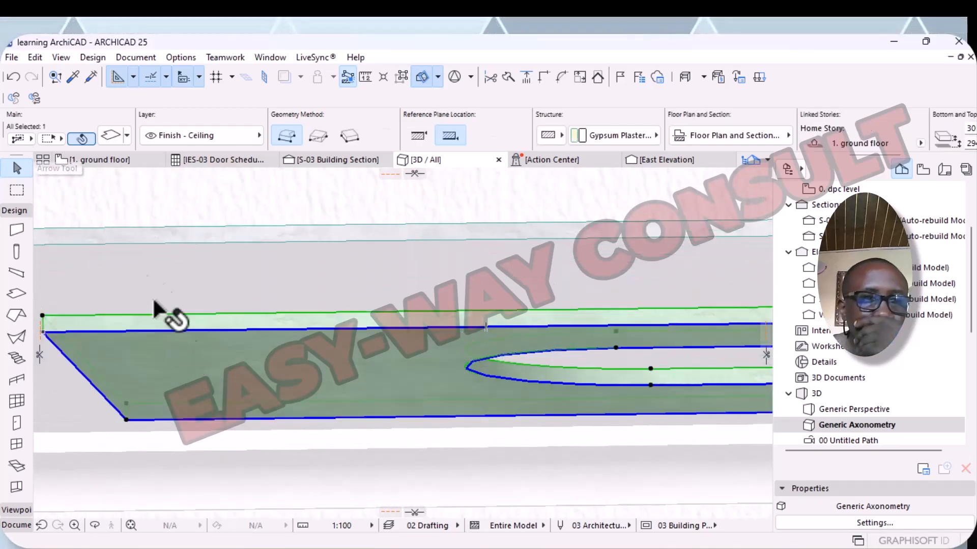
left_click(108, 136)
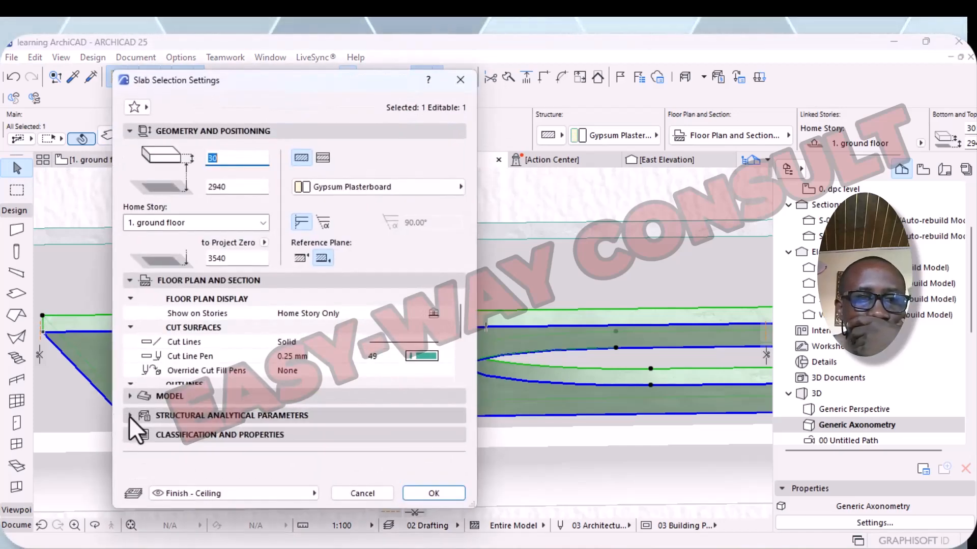
left_click(136, 404)
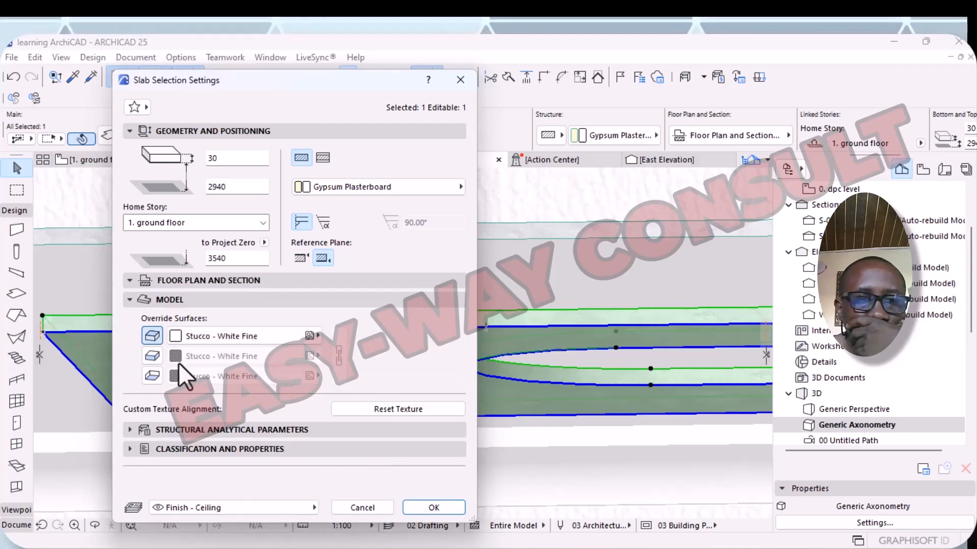
left_click(156, 361)
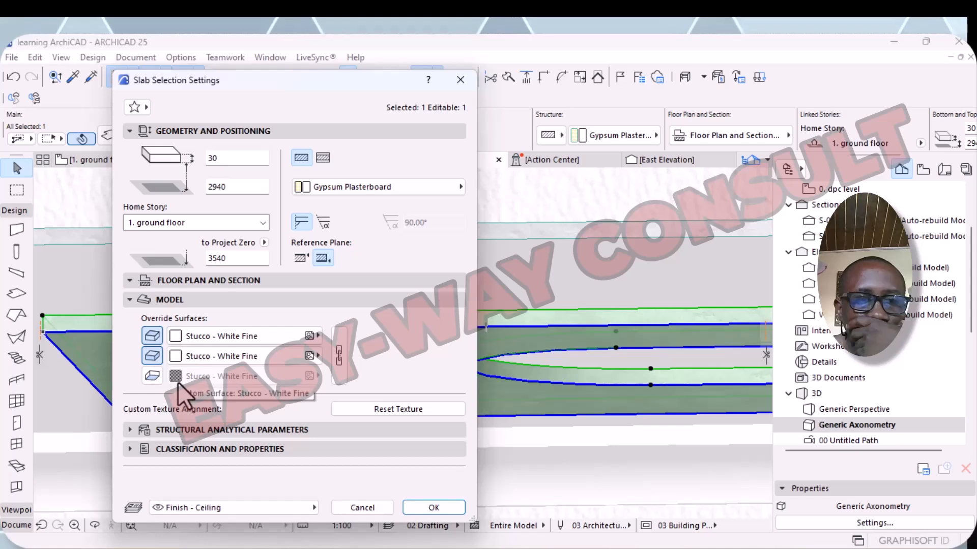
left_click(156, 379)
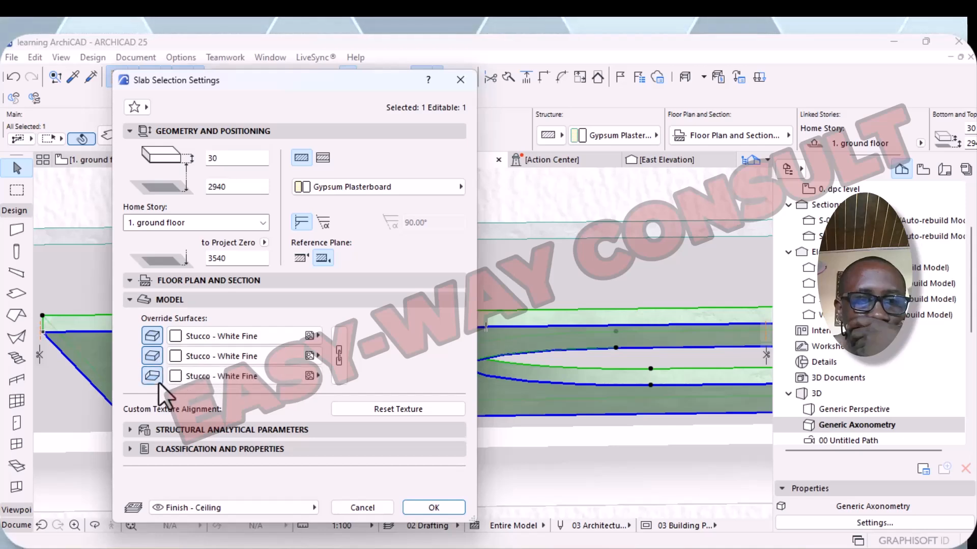
left_click(417, 509)
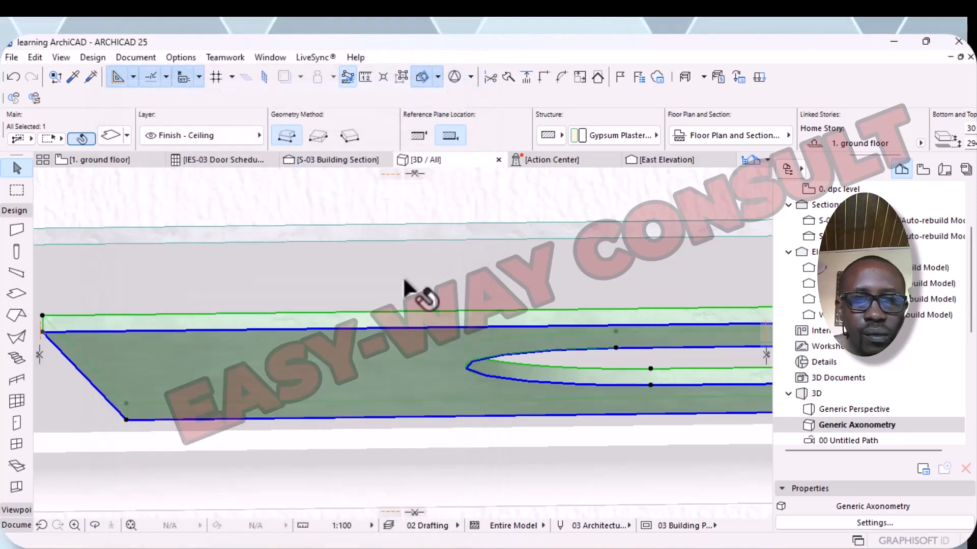
- Set the lowered gypsum slab's top, edge and bottom surface overrides to Paint - Titanium White, matching the main ceiling slab
left_click(106, 136)
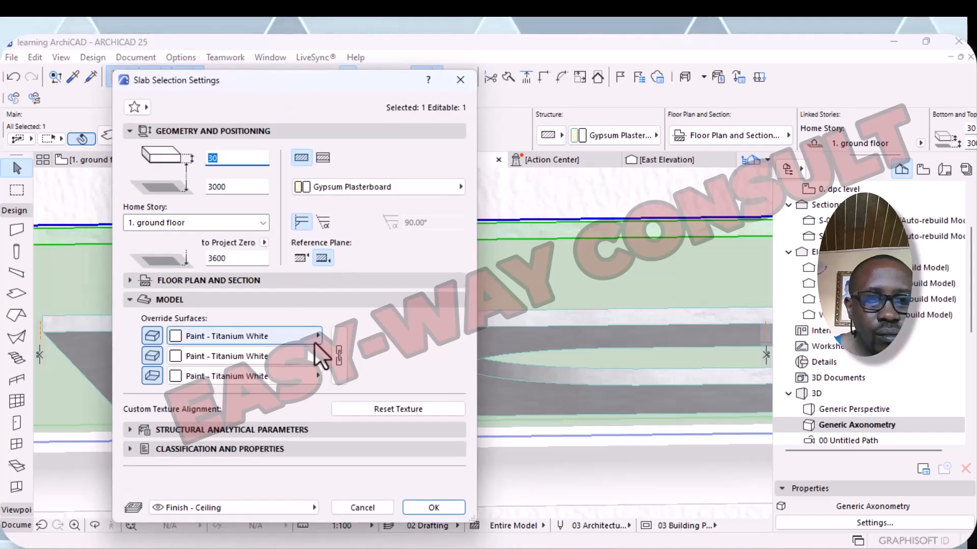
left_click(421, 506)
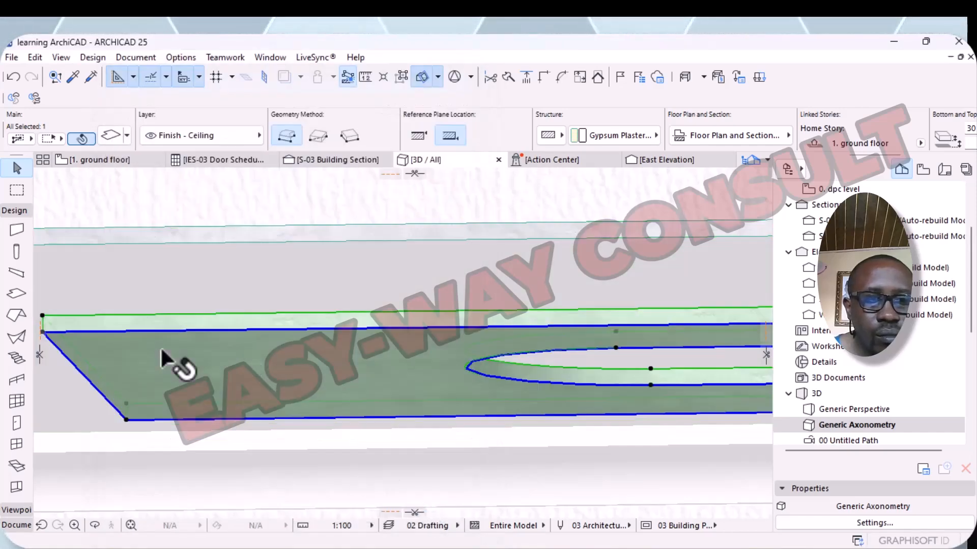
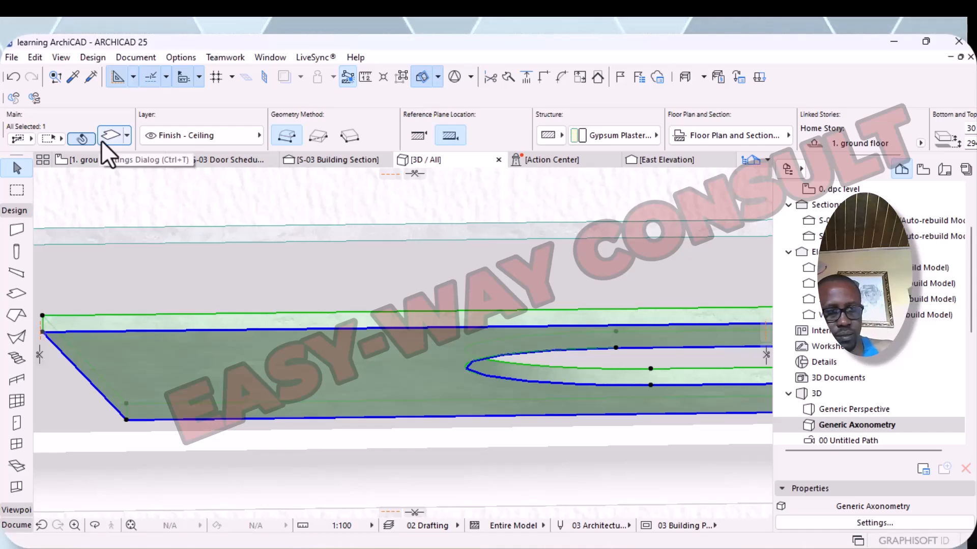
left_click(109, 138)
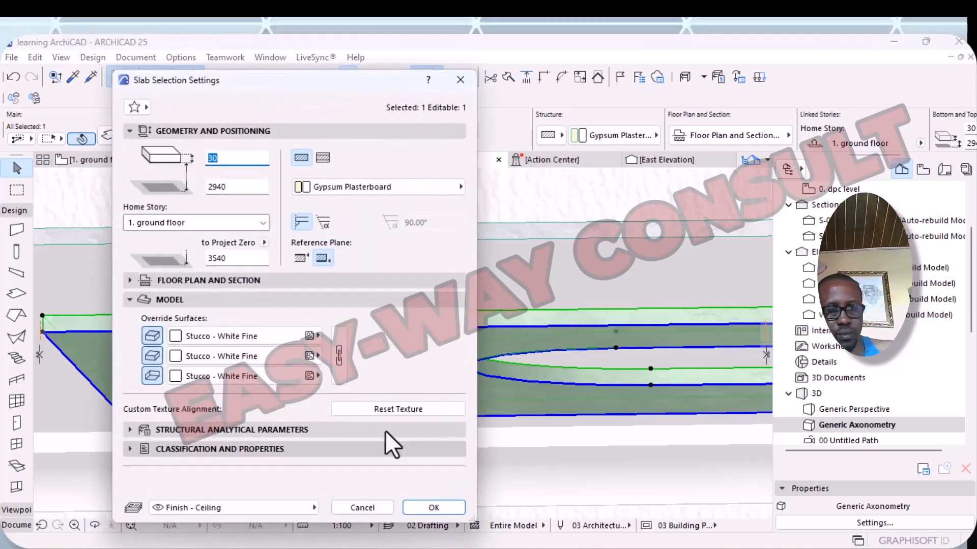
left_click(311, 336)
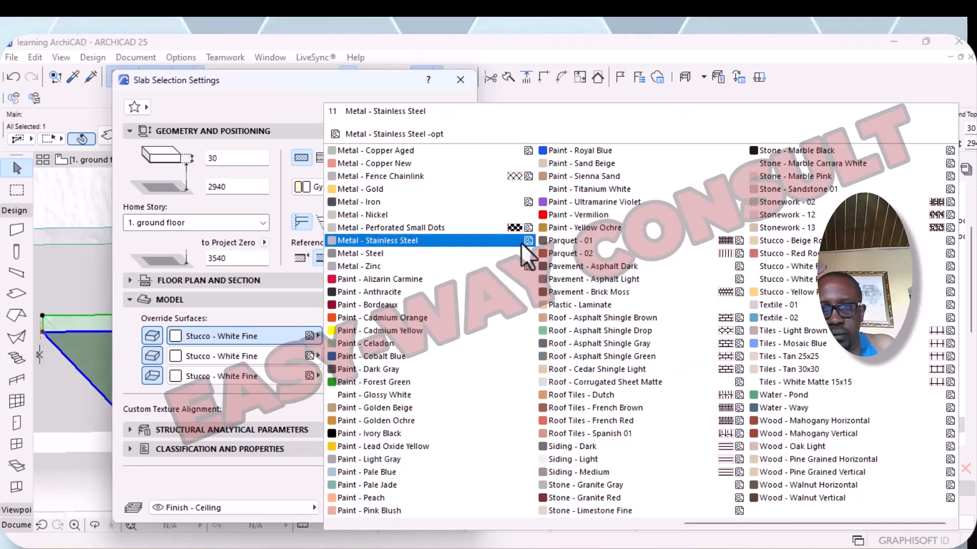
left_click(575, 188)
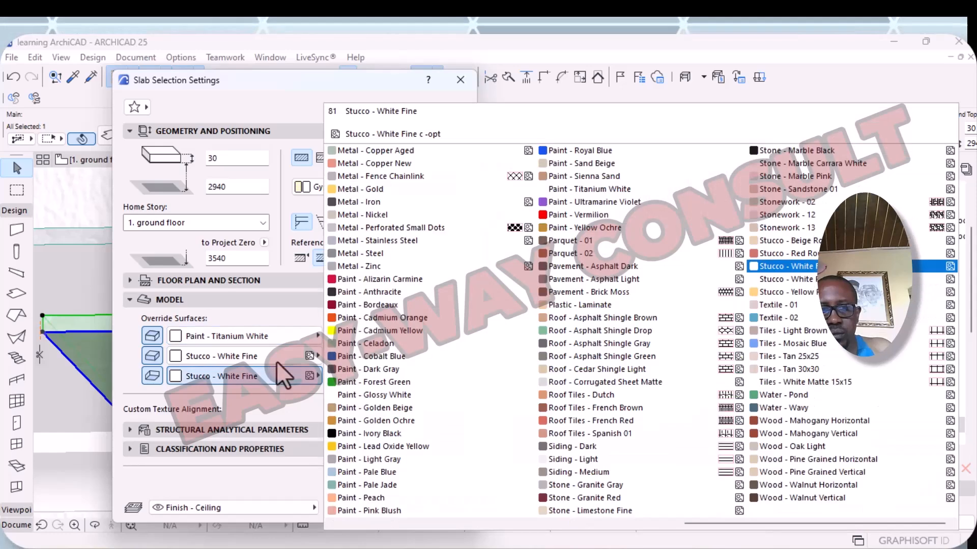
left_click(271, 373)
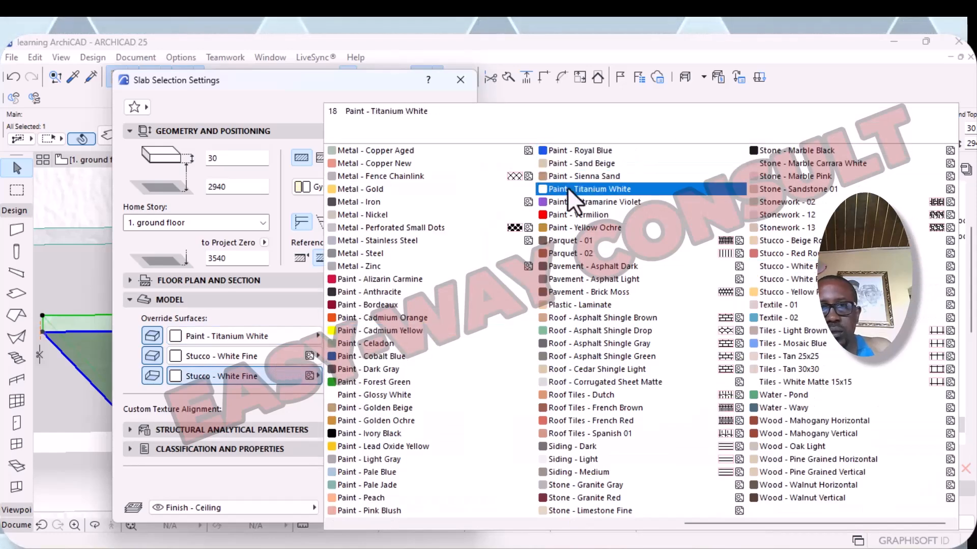
left_click(570, 189)
left_click(318, 356)
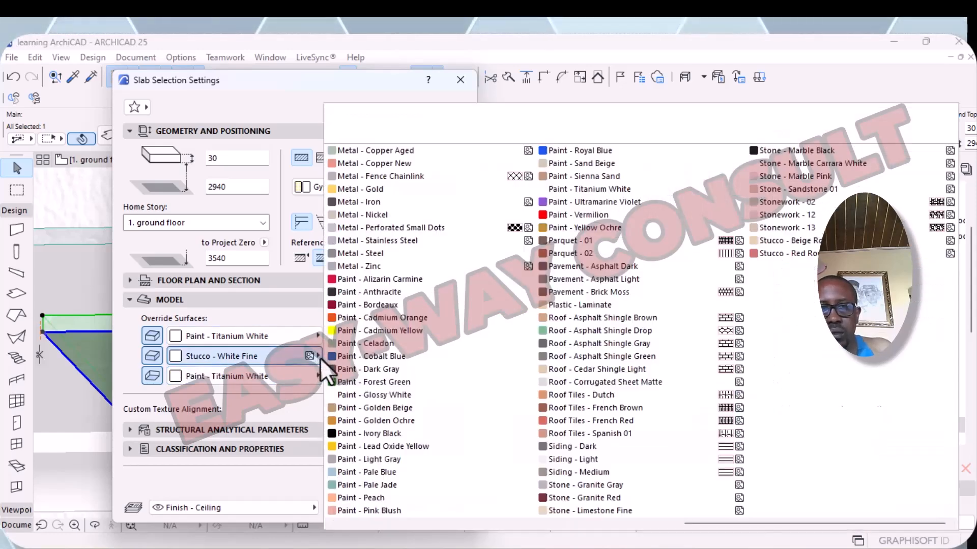
left_click(570, 190)
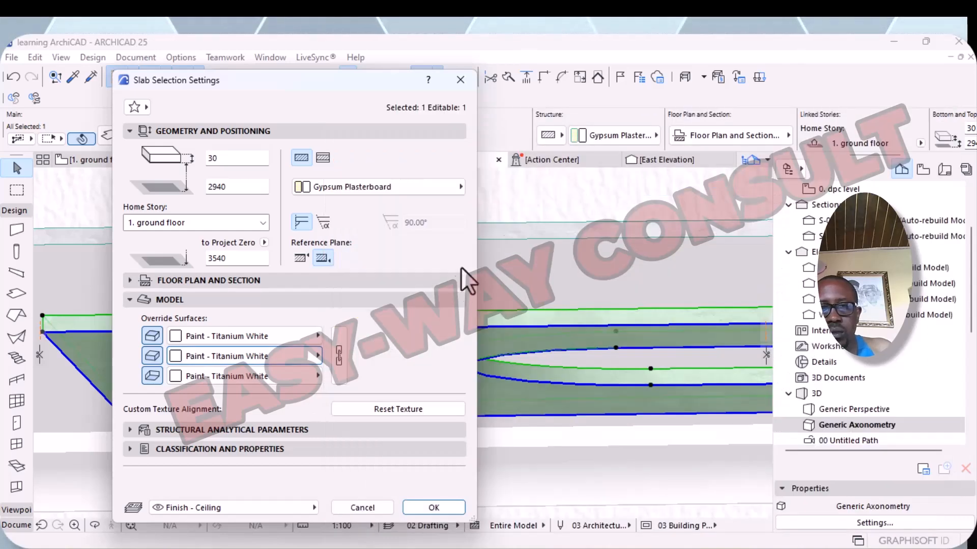
left_click(430, 507)
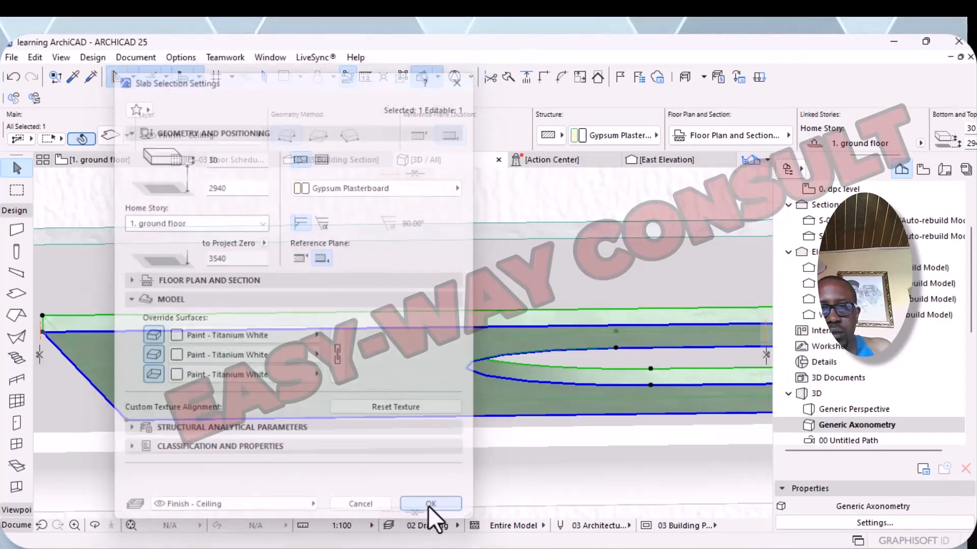
- Examine the repainted gypsum slab and the ceiling molding around it from several angles in the 3D view
left_click(517, 490)
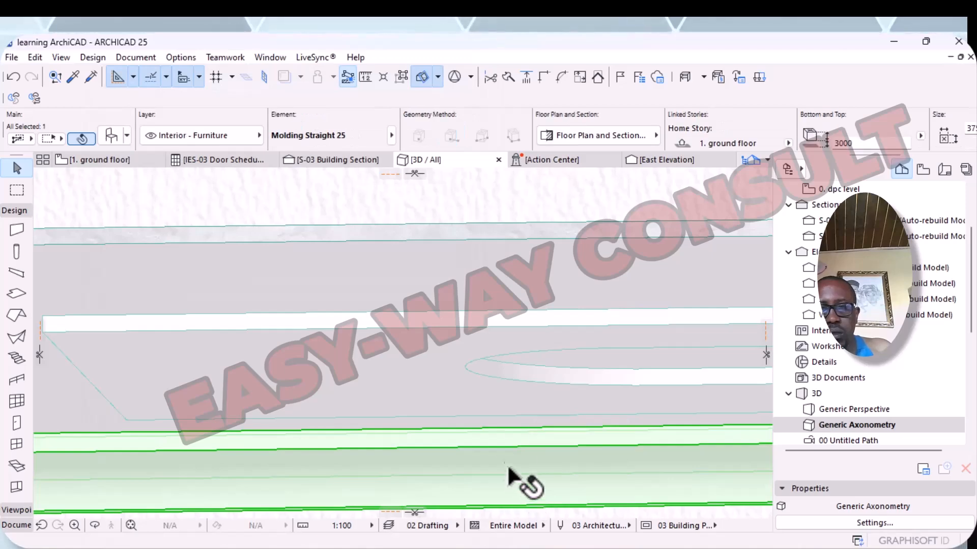
scroll(476, 371, "down", 3)
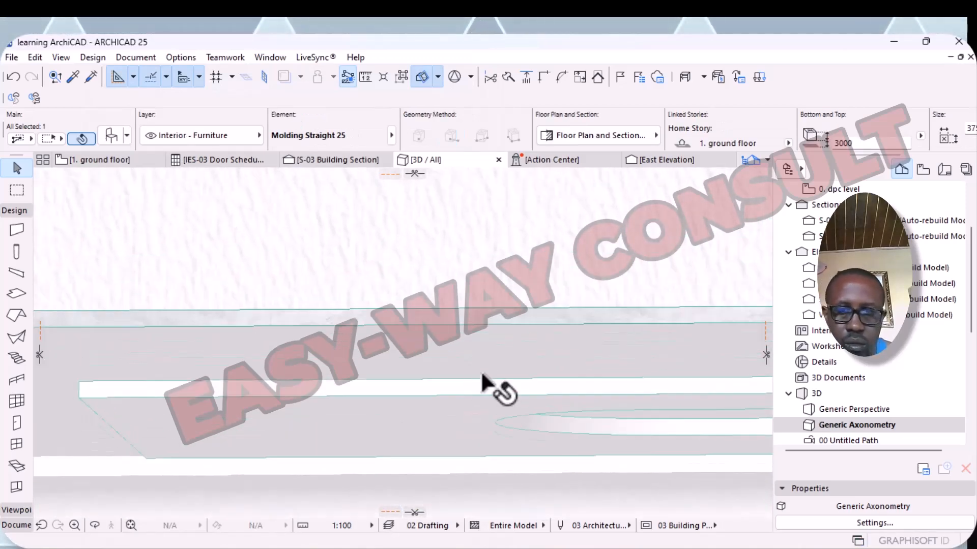
right_click(481, 374)
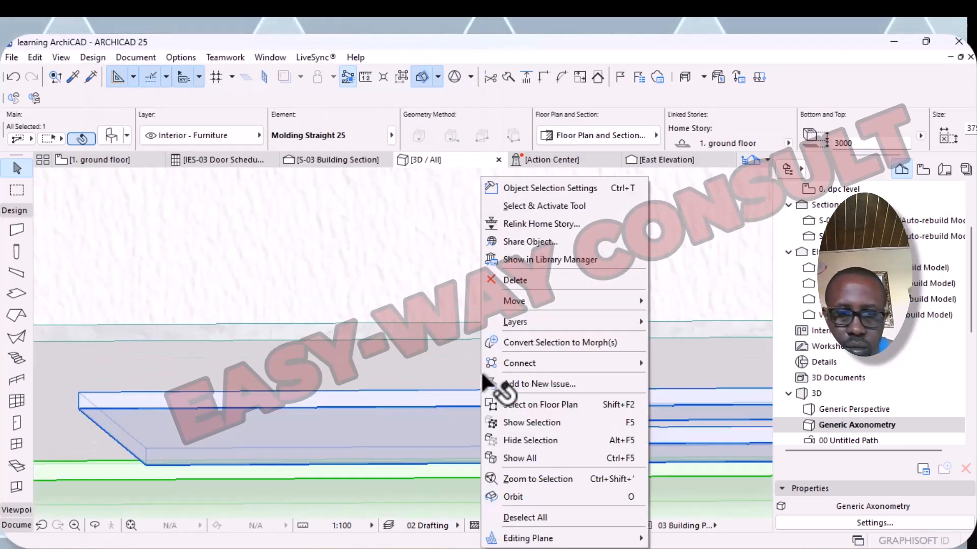
left_click(450, 280)
scroll(447, 277, "up", 5)
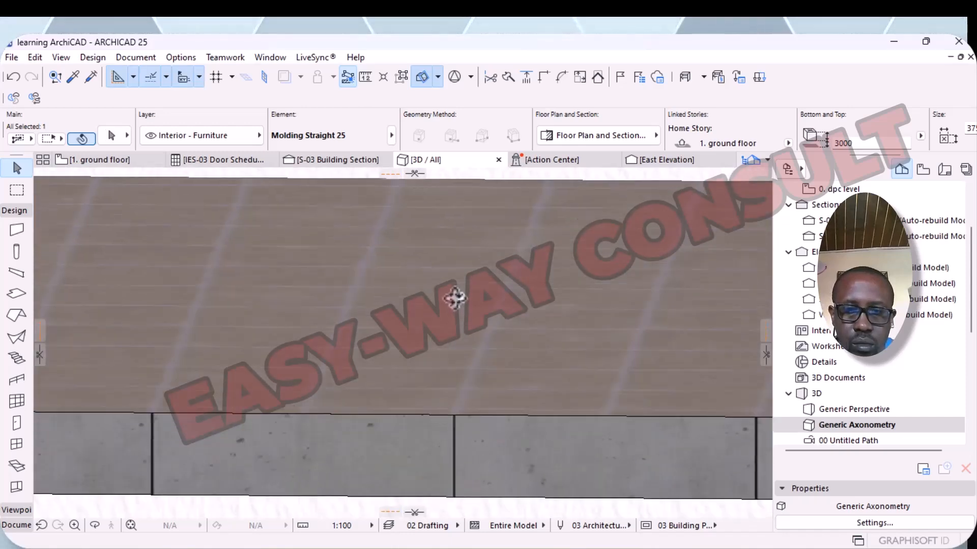
scroll(547, 389, "down", 5)
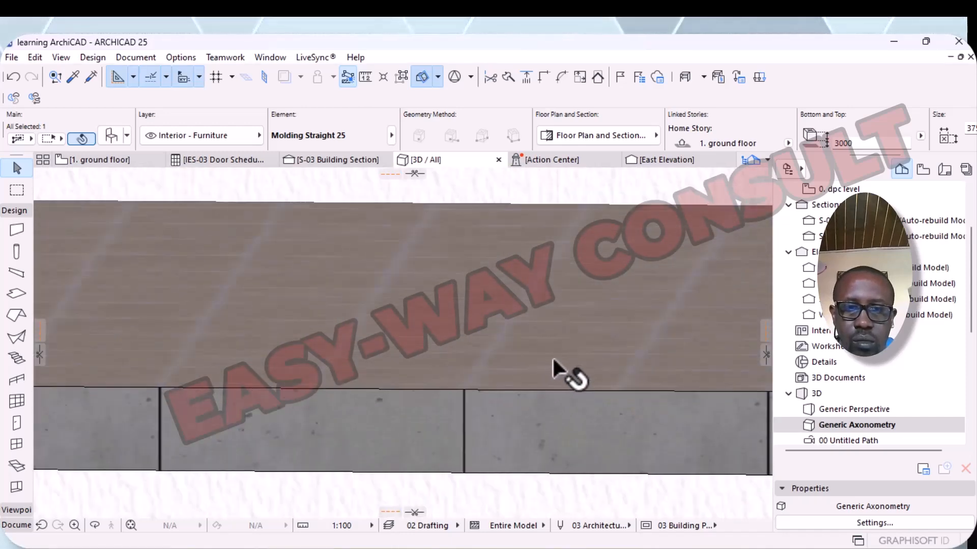
middle_click_drag(541, 388, 523, 196)
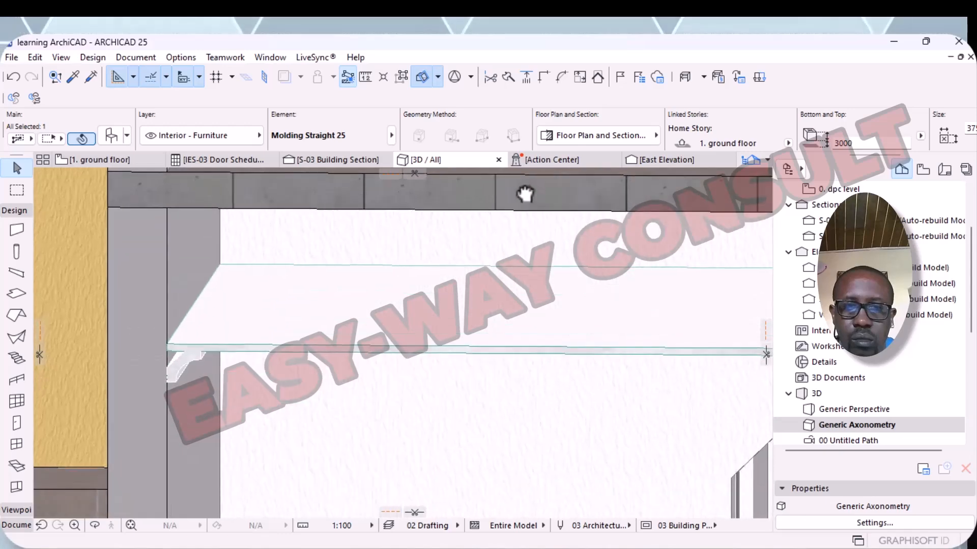
middle_click_drag(487, 406, 490, 380, "shift")
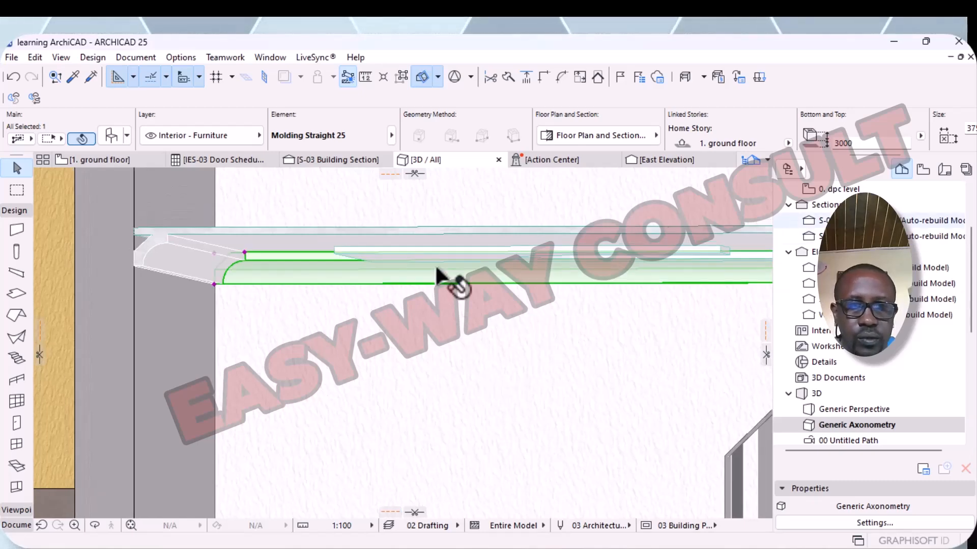
left_click(476, 347)
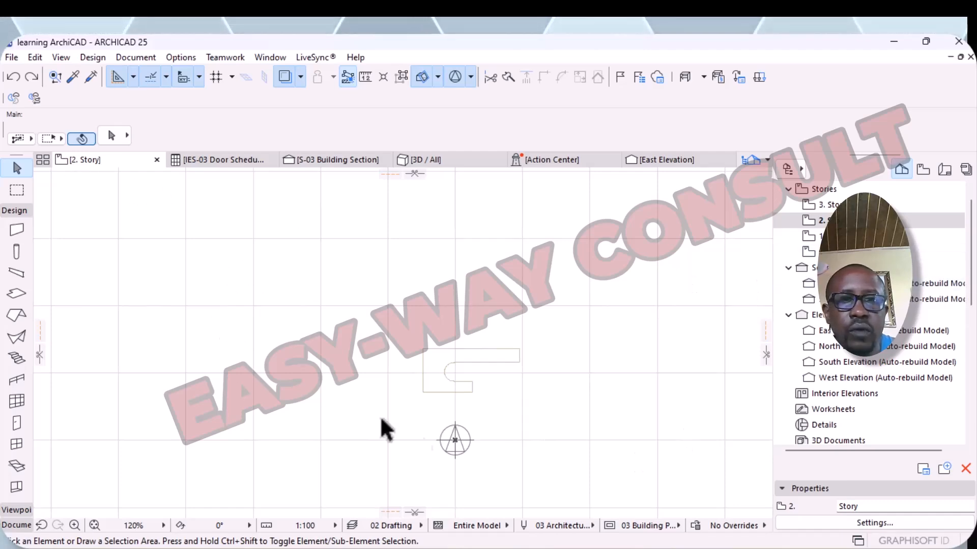
scroll(467, 320, "down", 5)
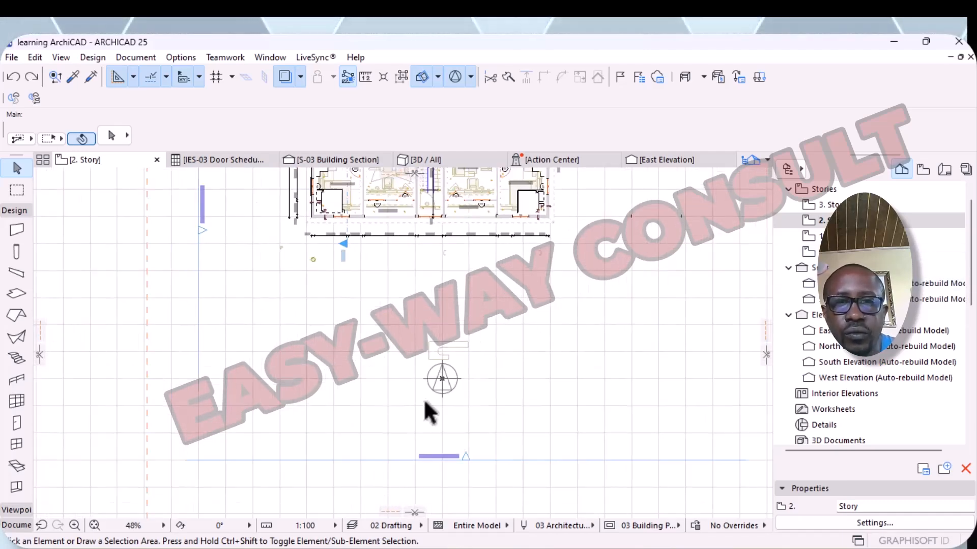
middle_click_drag(422, 275, 447, 35)
middle_click_drag(427, 229, 382, 429)
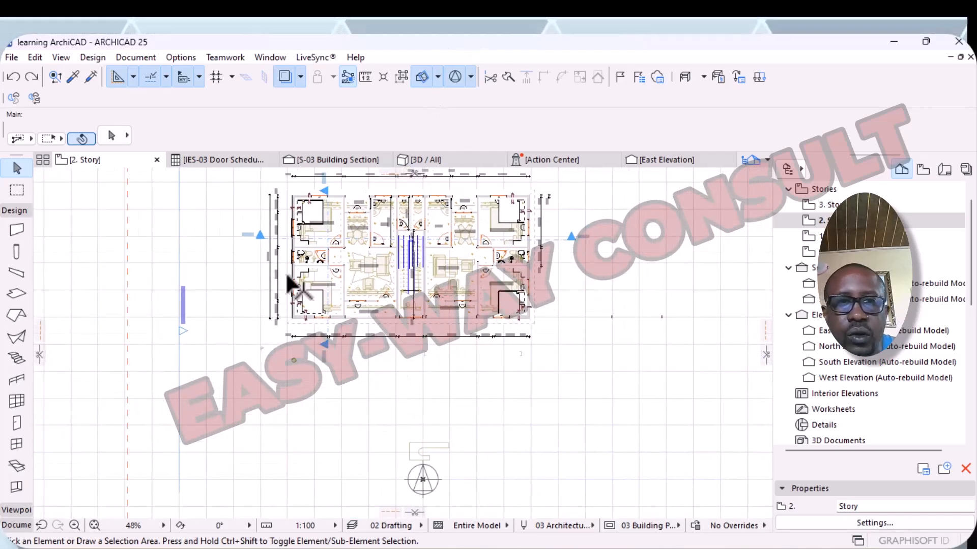
left_click(438, 78)
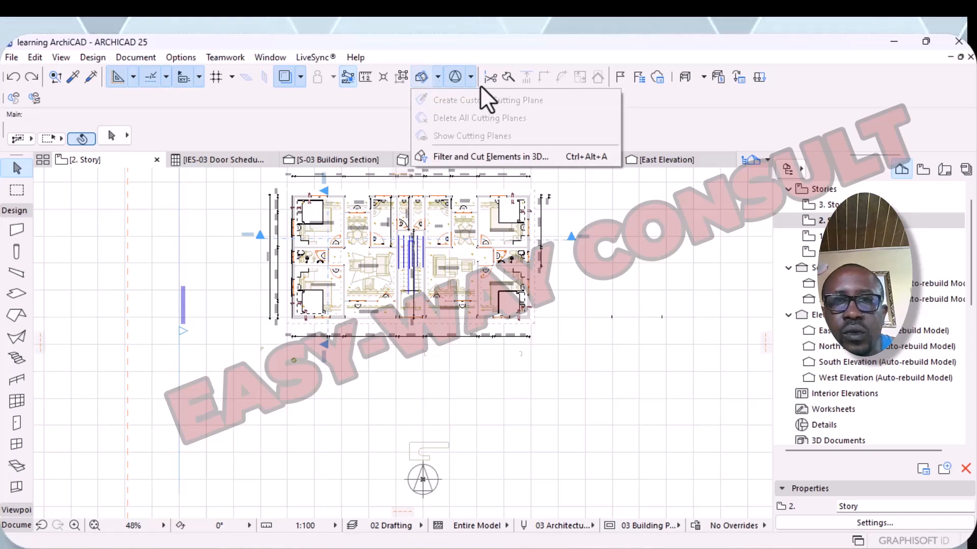
left_click(471, 79)
left_click(438, 84)
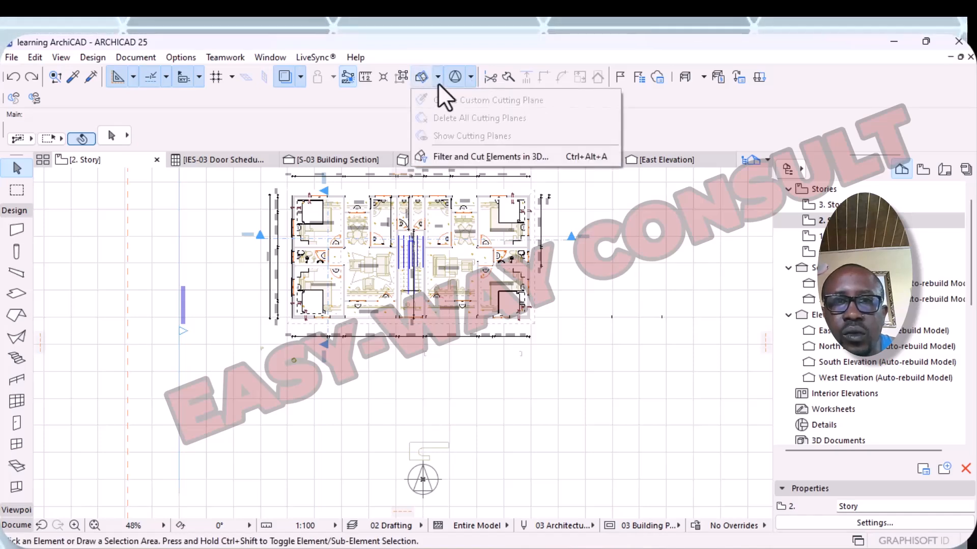
left_click(421, 79)
left_click(438, 77)
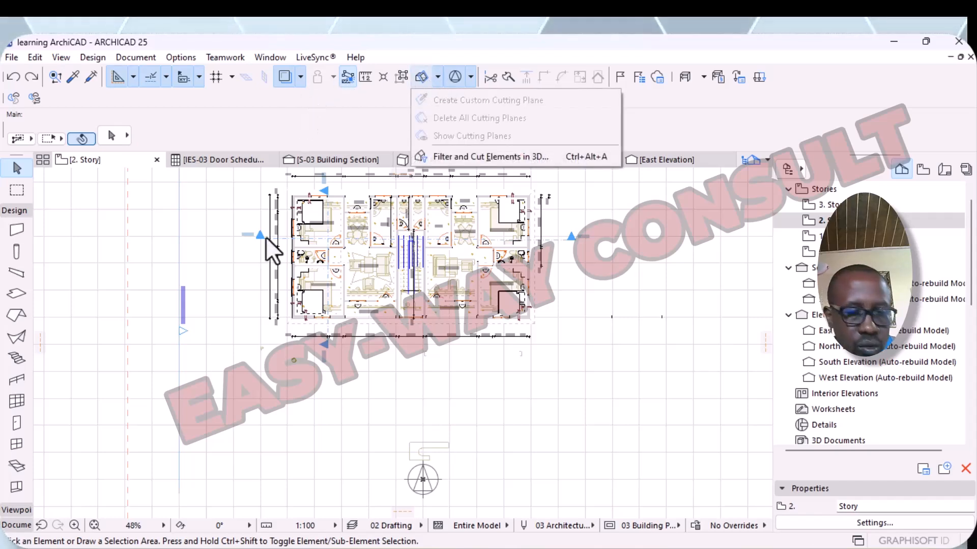
left_click(402, 403)
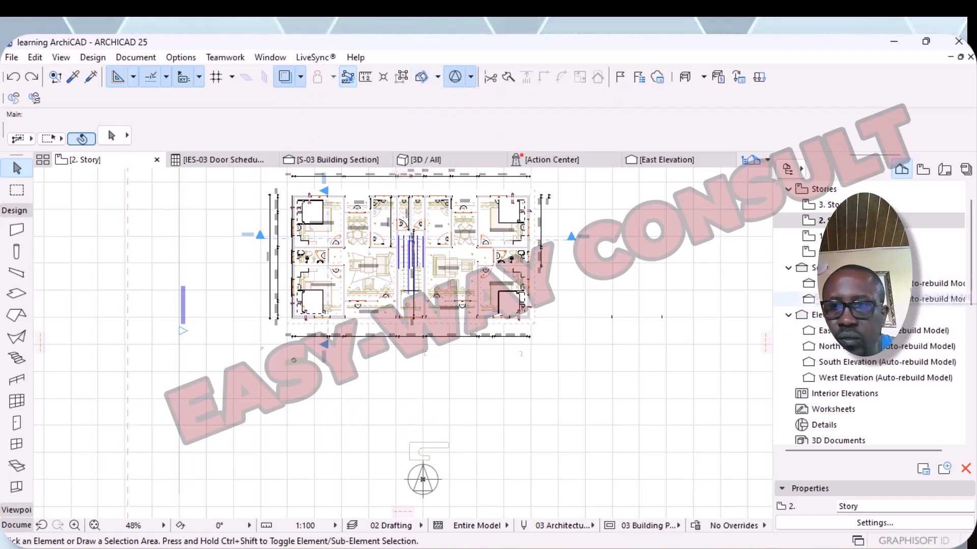
- On the ground floor plan, create a custom cutting plane lengthwise through the staircase and both lounges, just behind the entrances
double_click(839, 236)
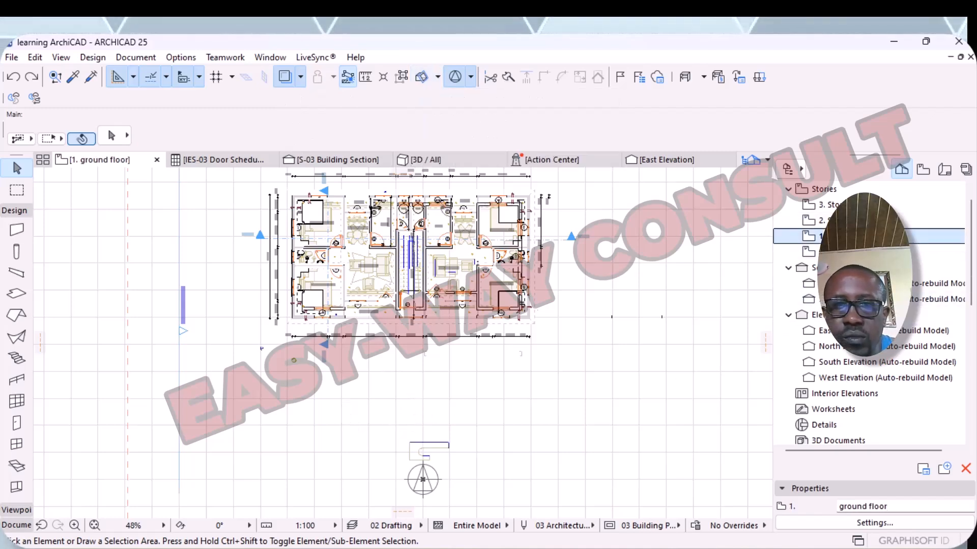
left_click(436, 79)
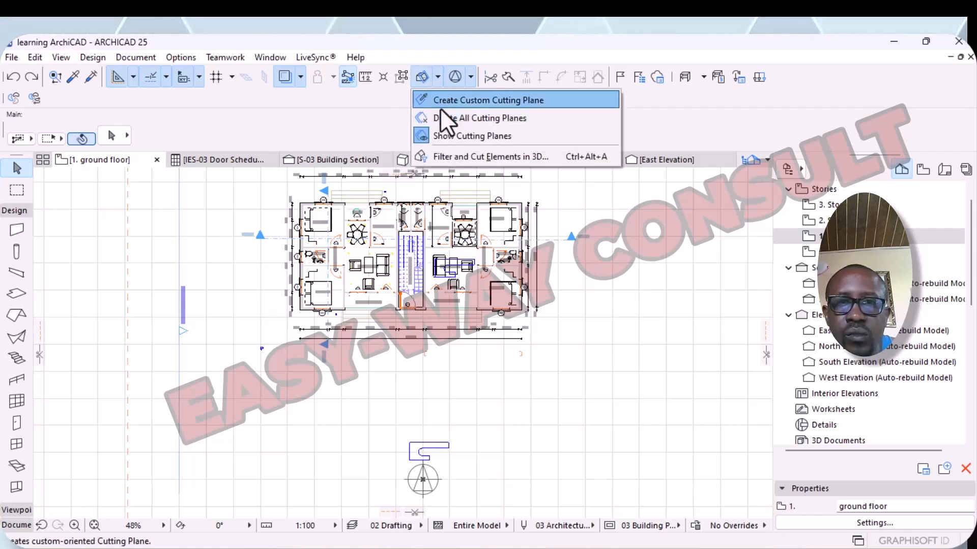
left_click(453, 99)
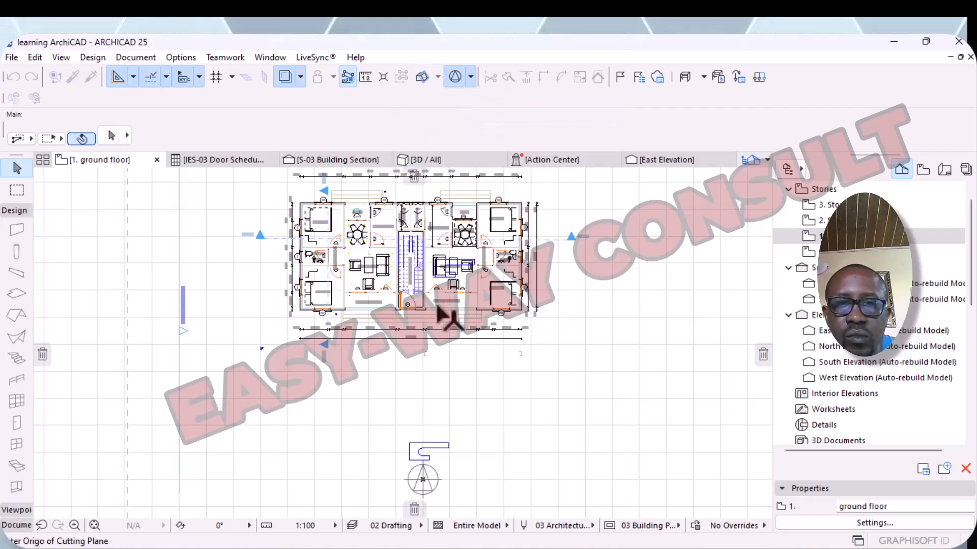
left_click(411, 289)
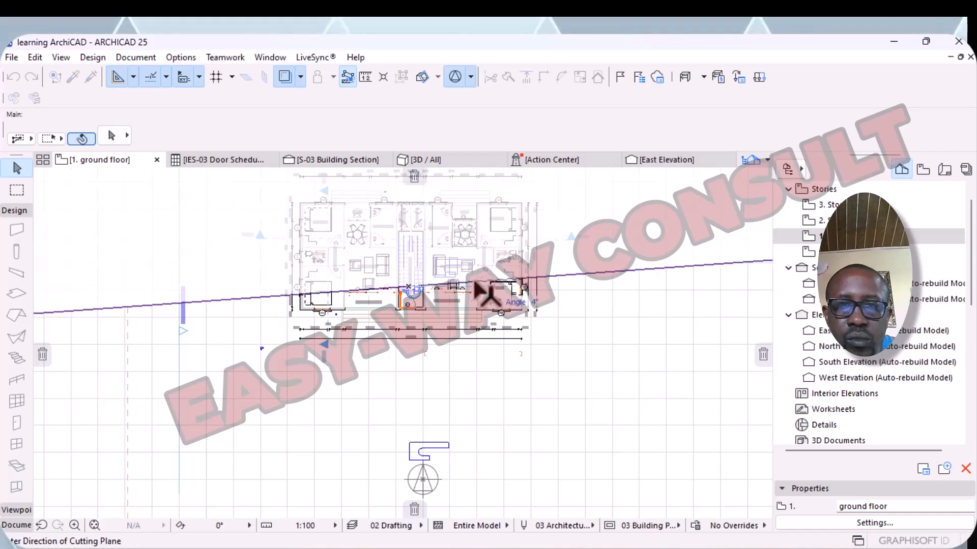
left_click(312, 283)
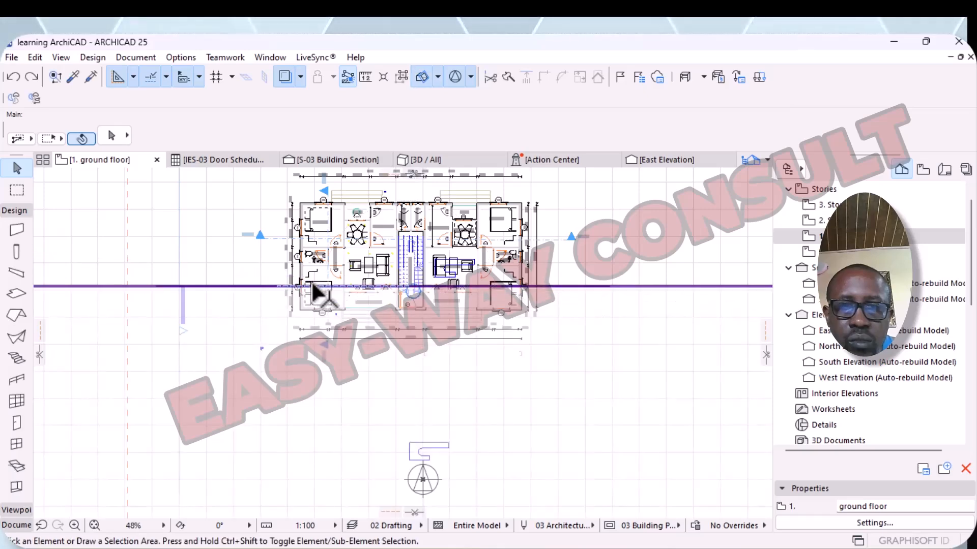
- Examine the gypsum slab and the ceiling molding in the east ground-floor lounge from several angles in the cut 3D view
left_click(438, 167)
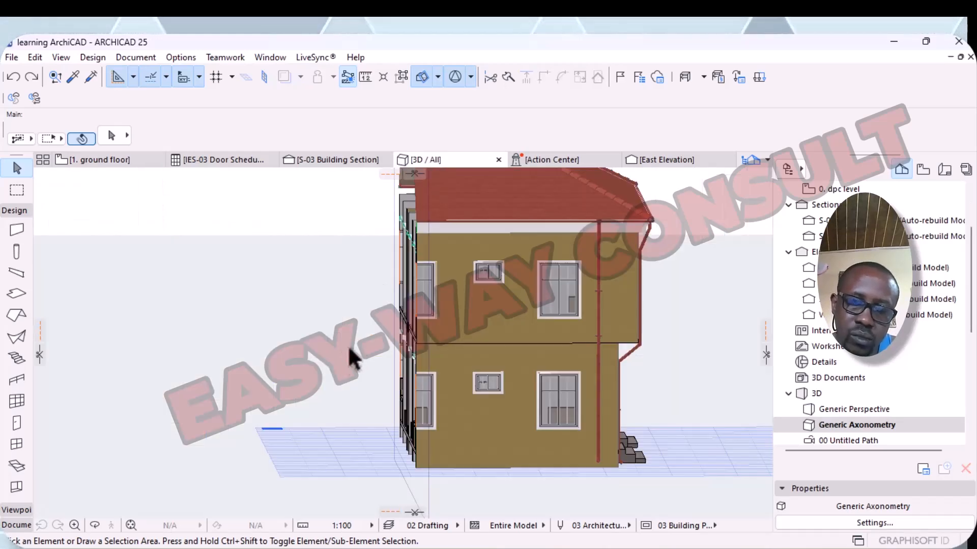
middle_click_drag(319, 349, 516, 361, "shift")
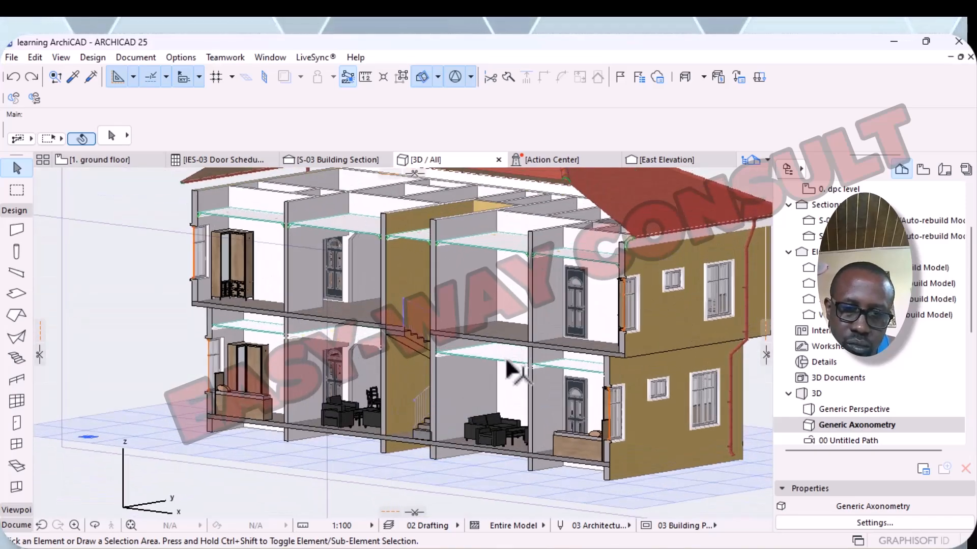
scroll(506, 362, "up", 5)
scroll(486, 348, "up", 8)
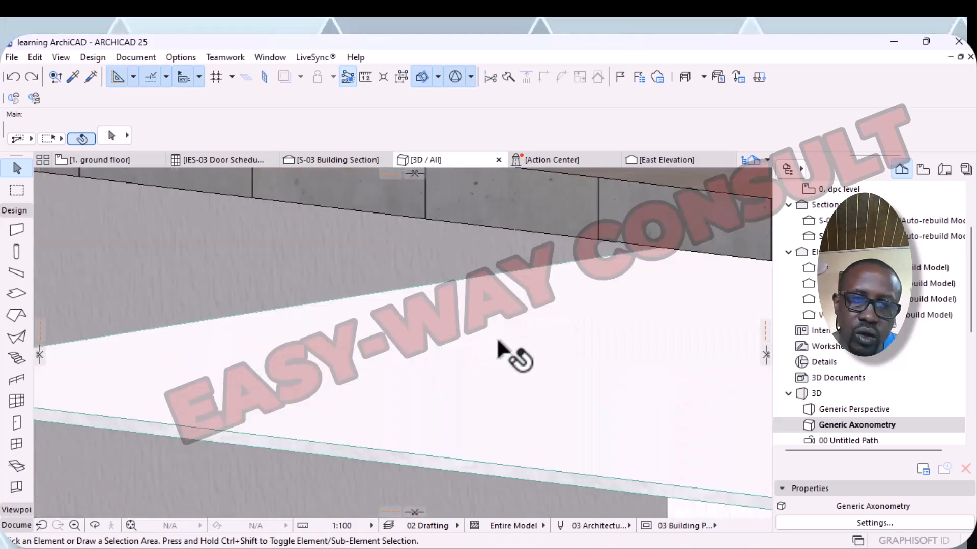
scroll(518, 339, "down", 2)
middle_click_drag(421, 456, 436, 426, "shift")
scroll(460, 399, "down", 2)
middle_click_drag(481, 391, 510, 390, "shift")
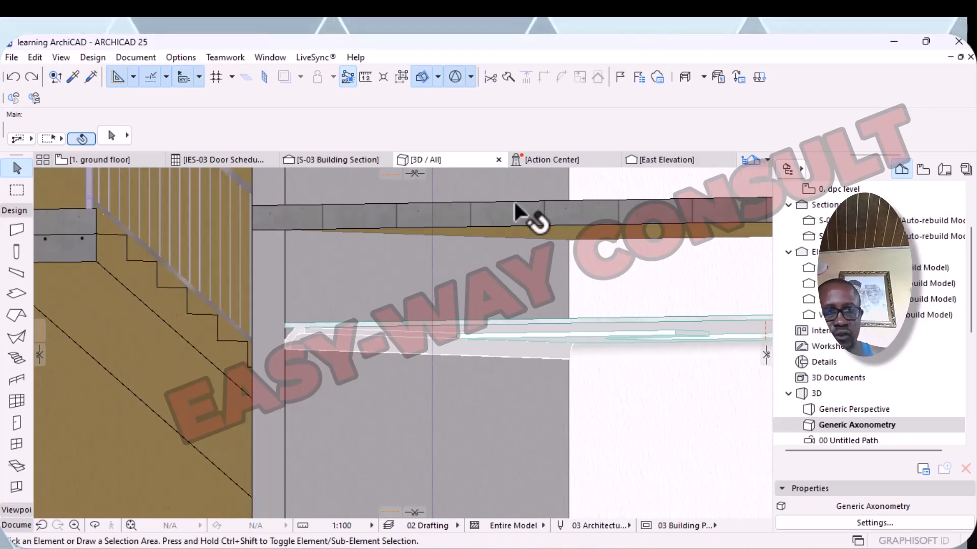
- On the ground floor plan, draw a ceiling liner ligt profile wall about 2857 mm long along the outer long edge of the east lounge's gypsum slab
left_click(11, 232)
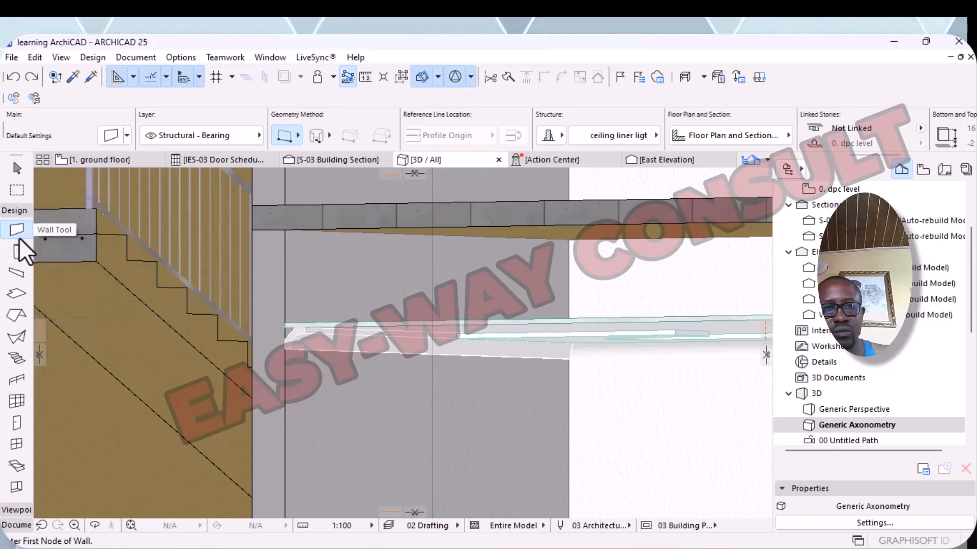
double_click(11, 232)
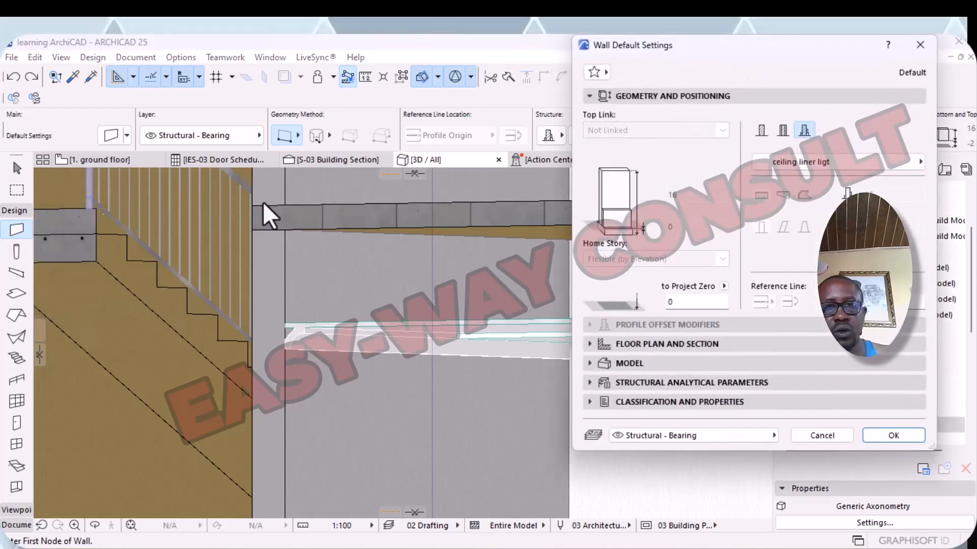
left_click(919, 45)
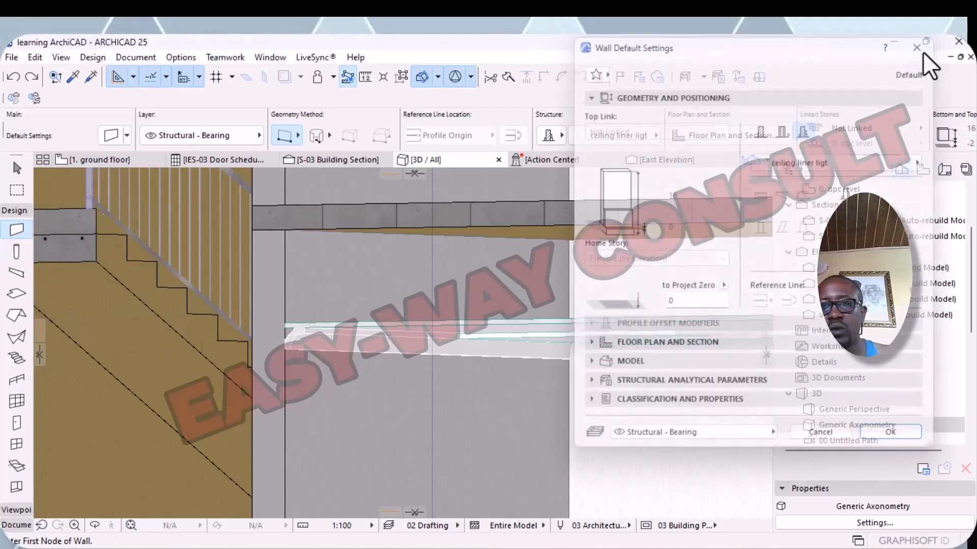
left_click(104, 162)
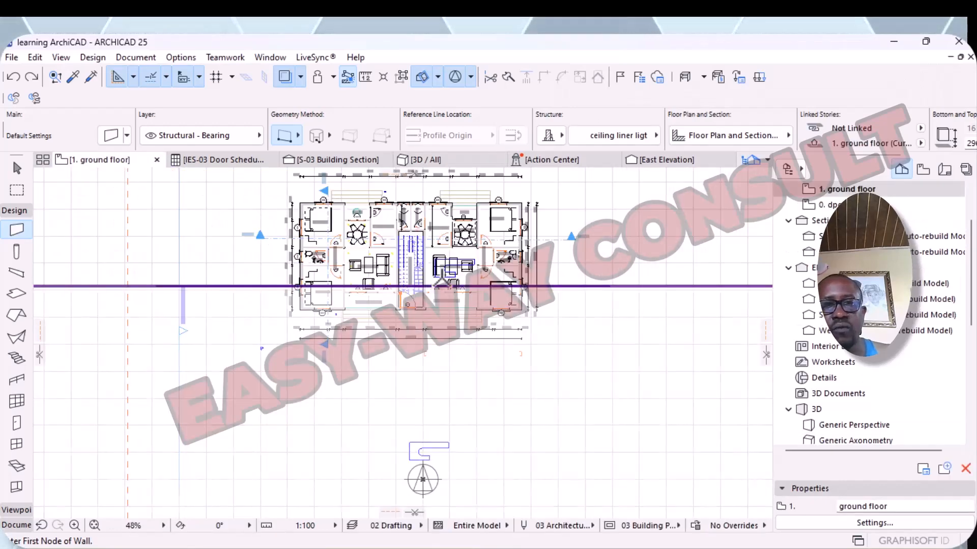
scroll(458, 266, "up", 10)
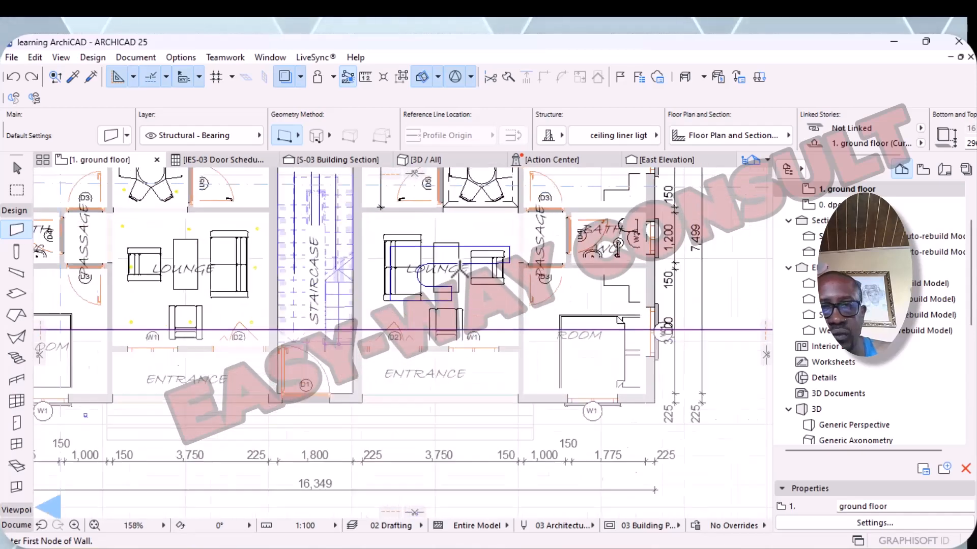
middle_click_drag(407, 272, 372, 307)
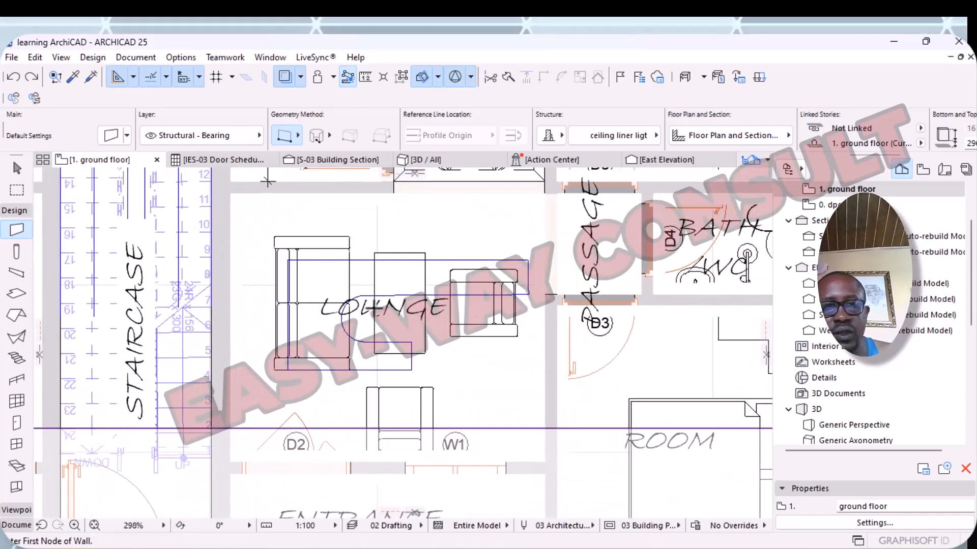
scroll(292, 272, "up", 2)
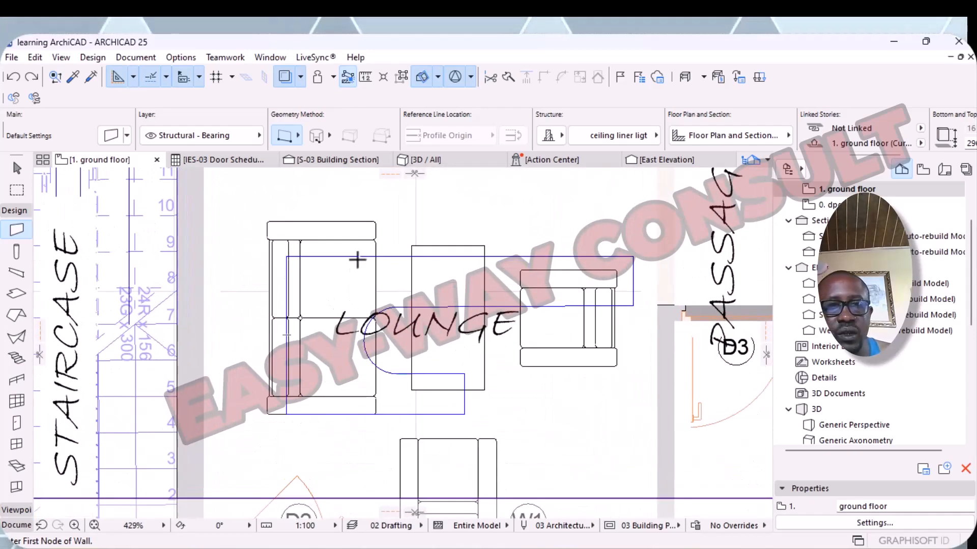
scroll(427, 214, "up", 1)
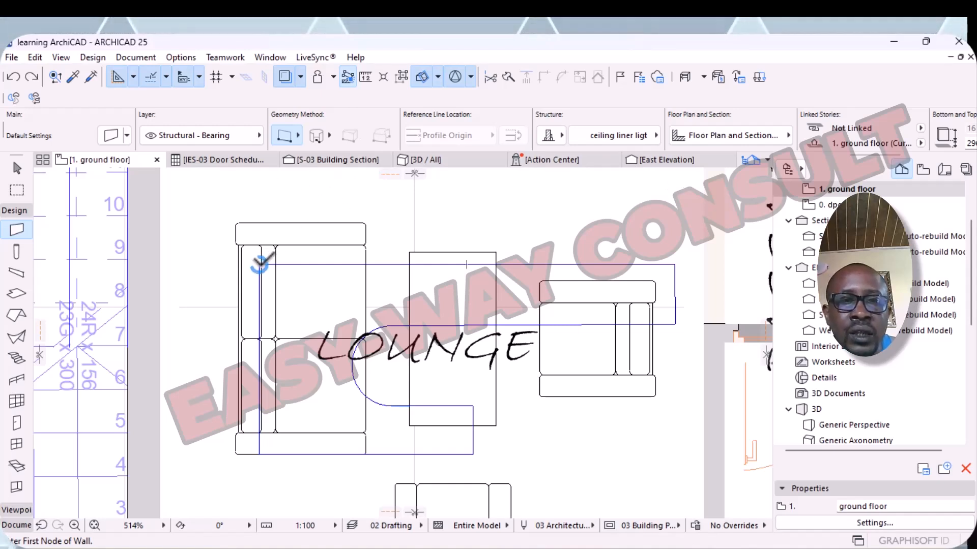
scroll(260, 262, "up", 4)
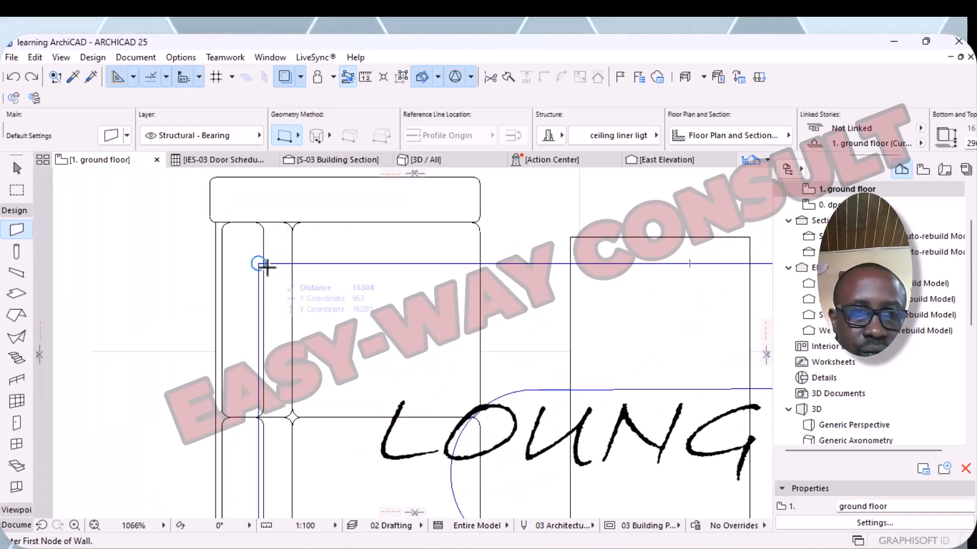
left_click(259, 263)
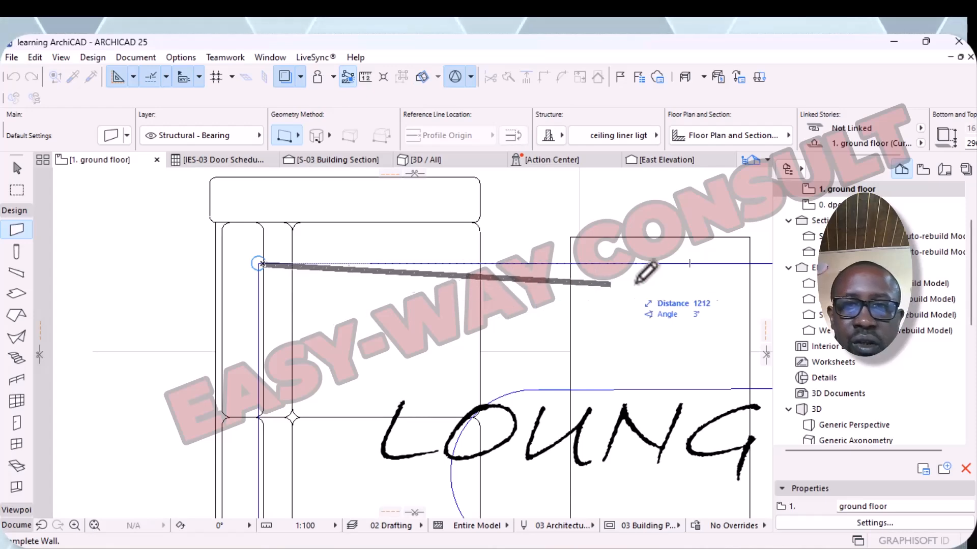
scroll(653, 285, "down", 2)
middle_click_drag(615, 287, 254, 204)
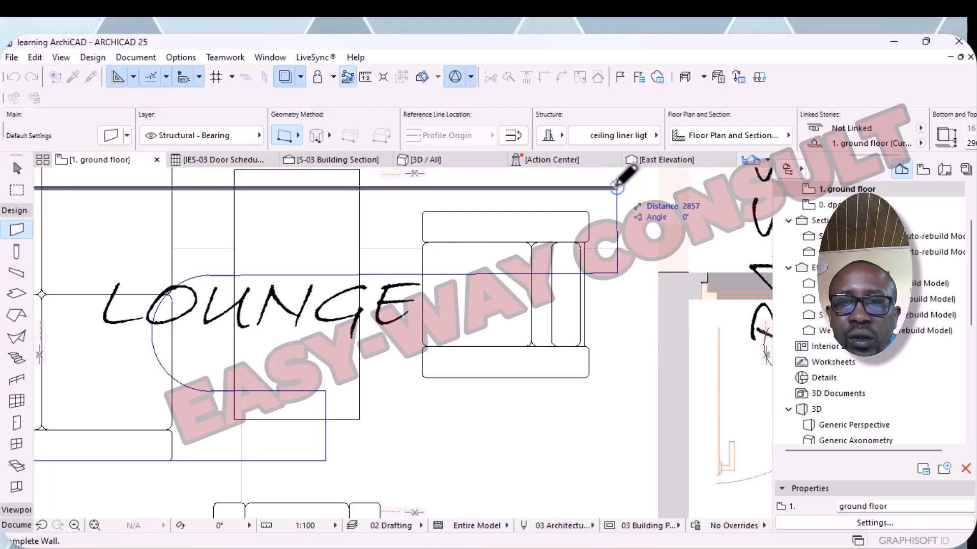
left_click(617, 187)
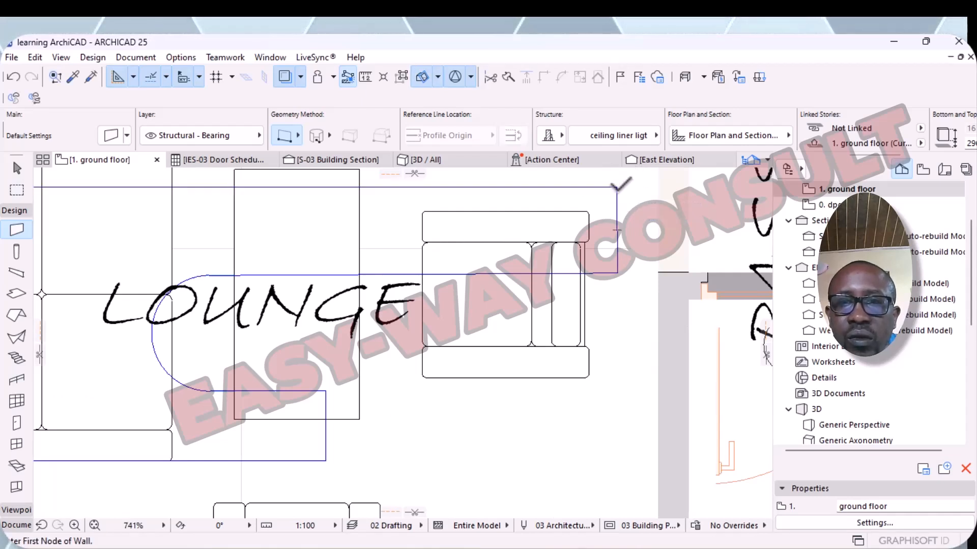
- Draw ceiling liner walls along the slab's short east end and its inner long edge up to the start of the curve, about 1965 mm
left_click(617, 188)
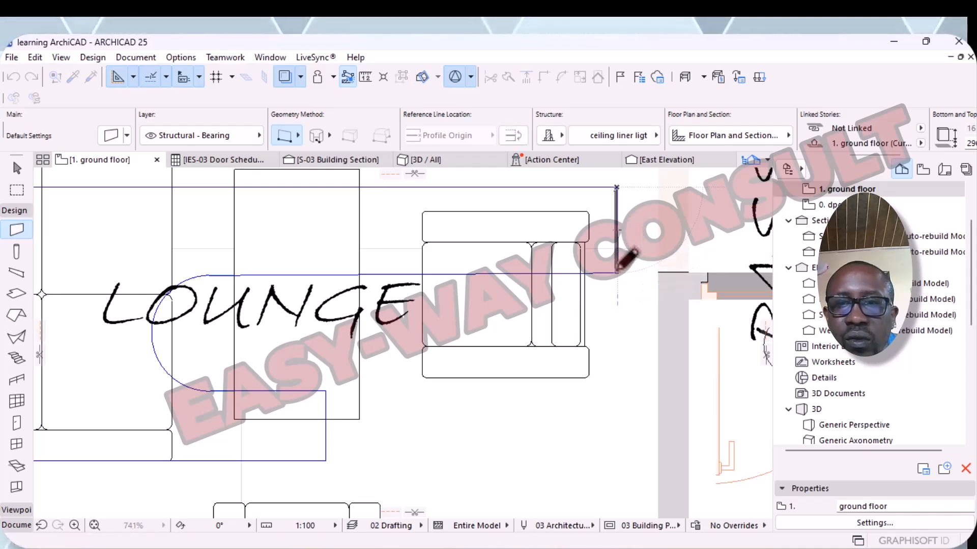
left_click(617, 274)
left_click(617, 273)
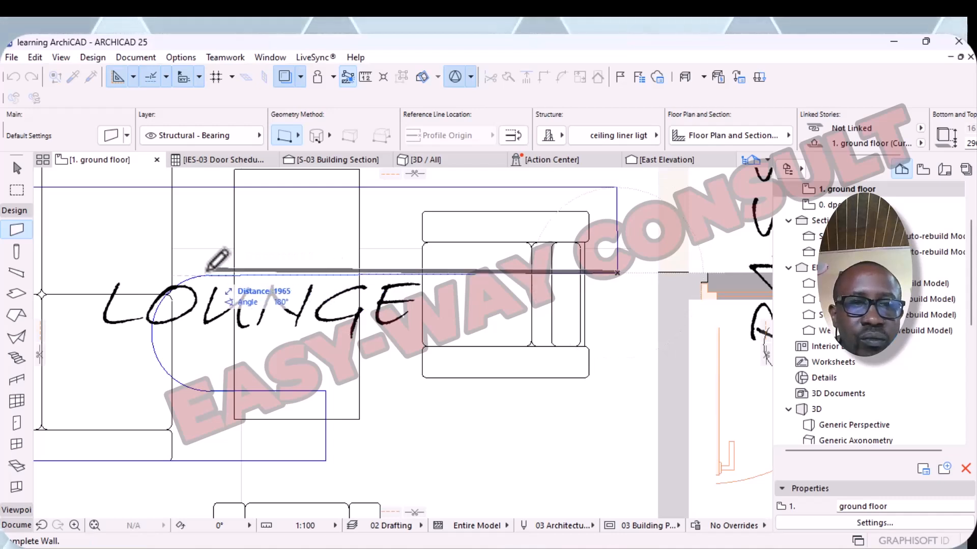
left_click(210, 274)
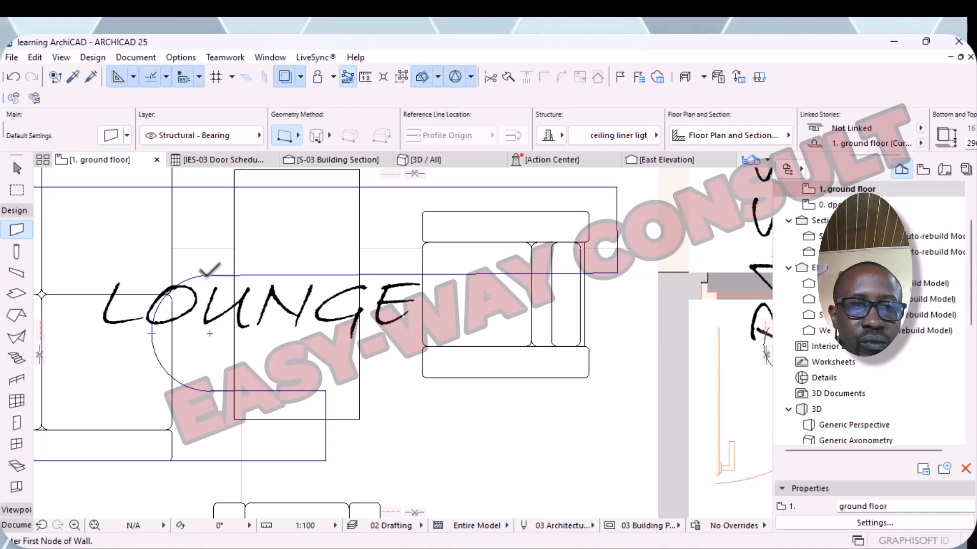
- Draw ceiling liner walls about 557 mm long, one straight across the slab's curve and one along the short leg's inner edge
left_click(208, 275)
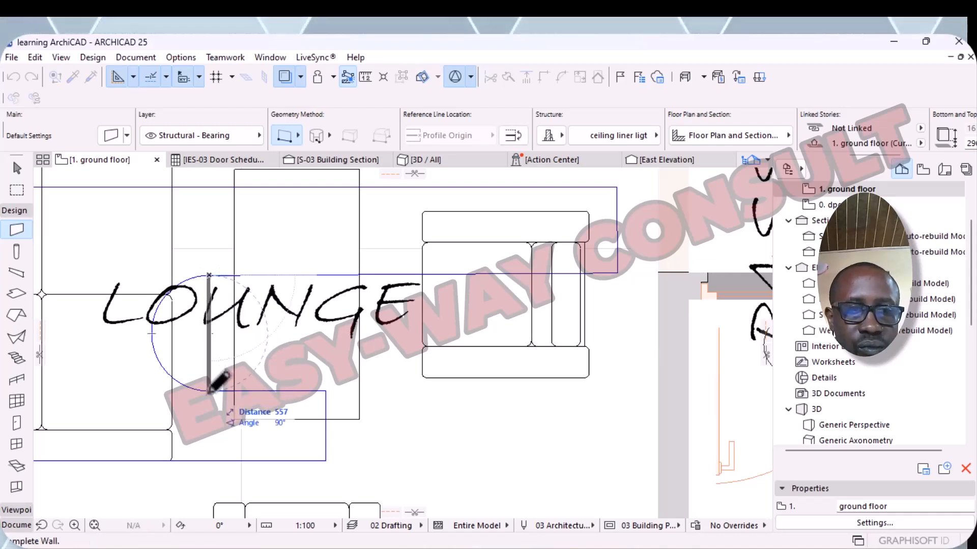
key("Escape")
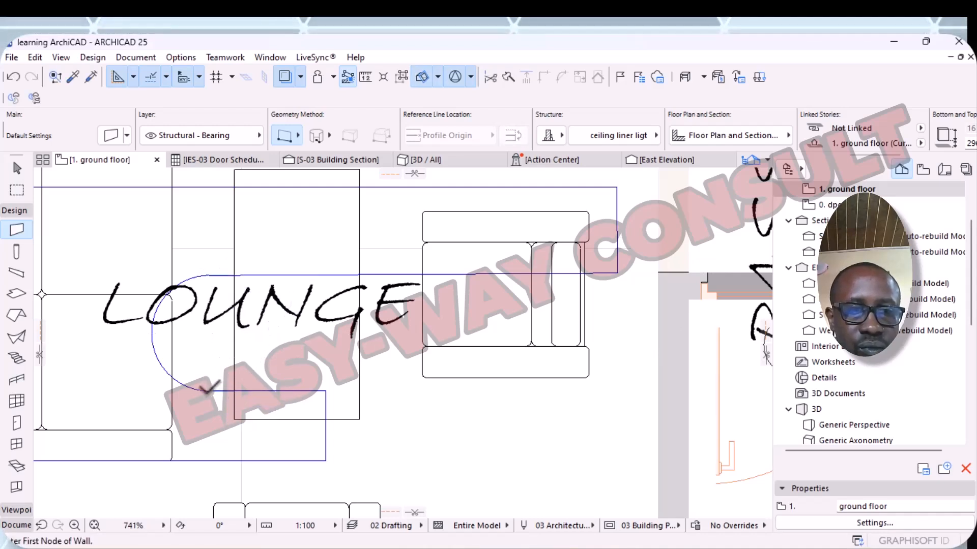
left_click(210, 391)
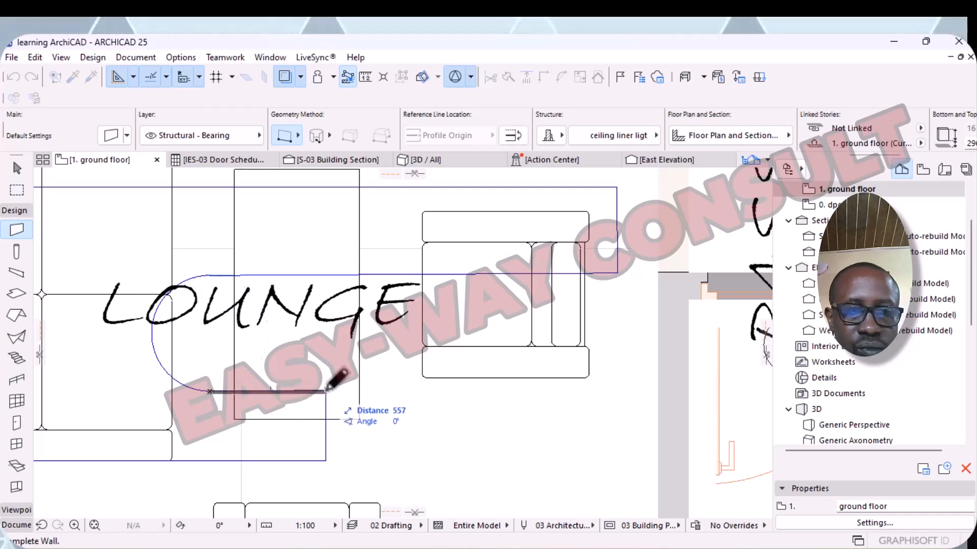
key("Escape")
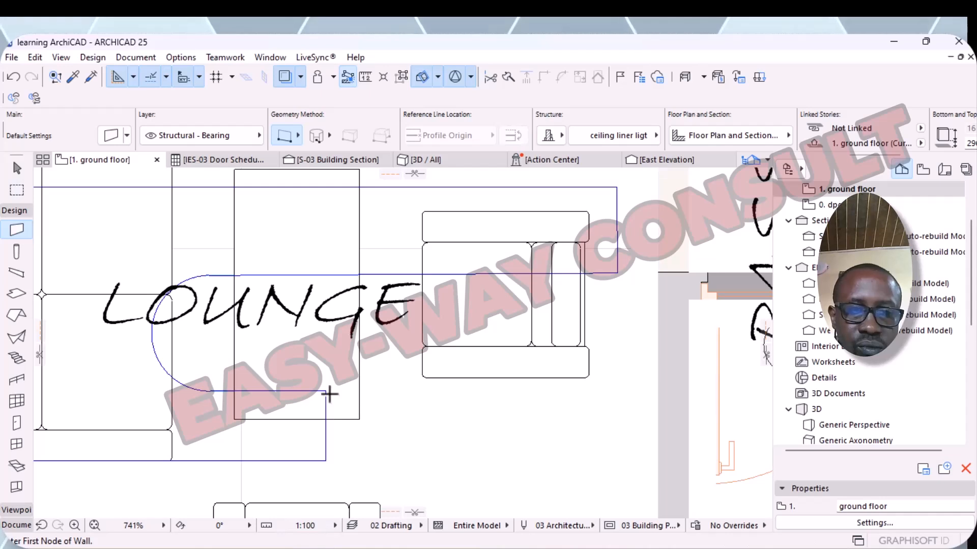
- Draw ceiling liner walls across the end of the slab's short leg and along its outer edge to the corner near the staircase
left_click(326, 391)
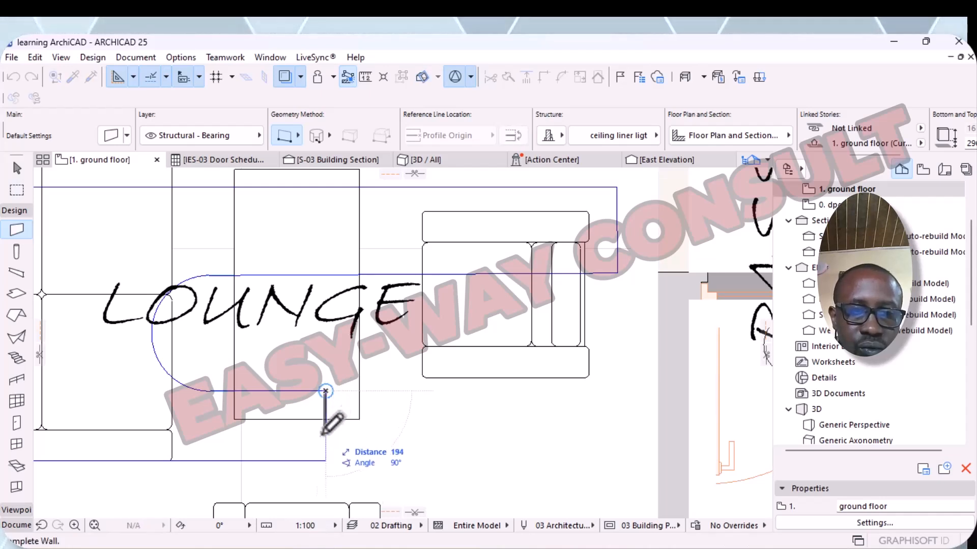
left_click(325, 460)
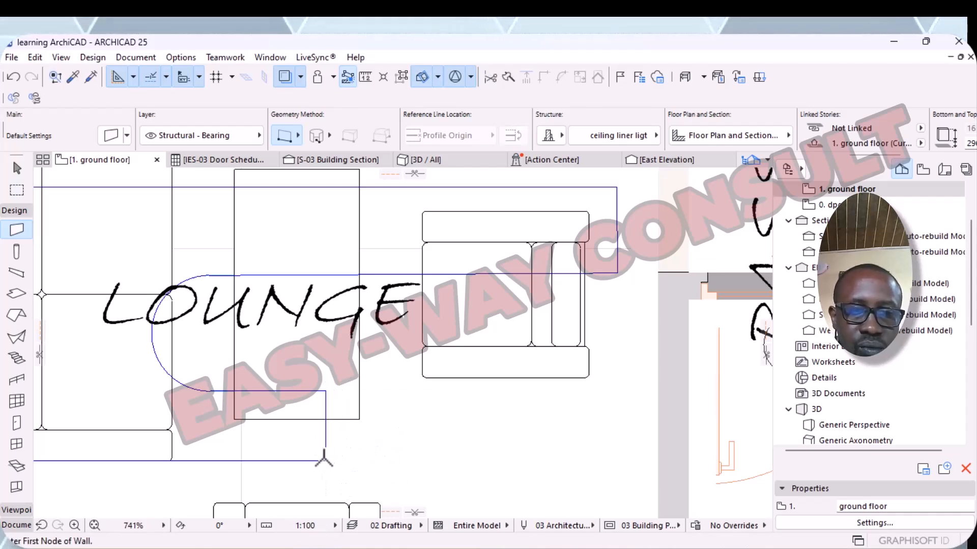
left_click(325, 460)
middle_click_drag(305, 436, 651, 468)
right_click(646, 462)
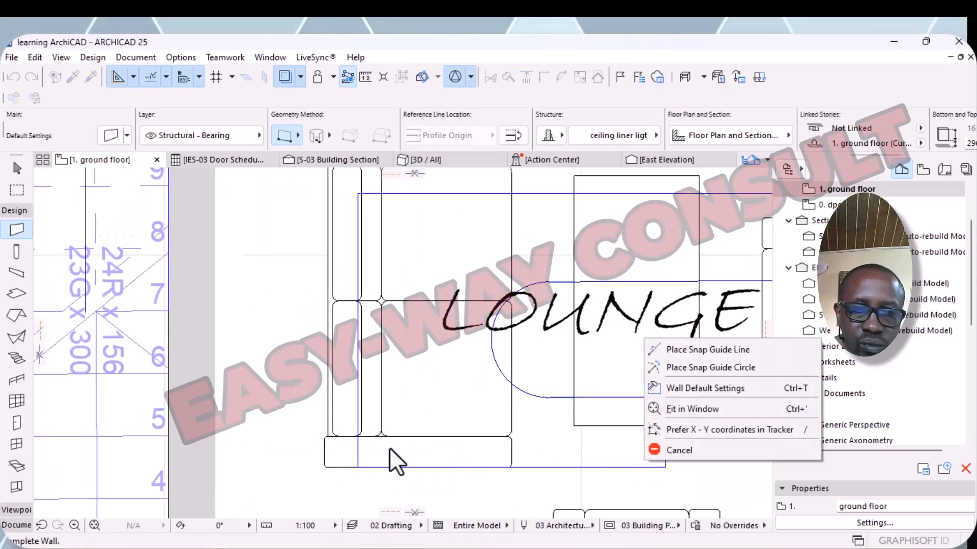
left_click(673, 450)
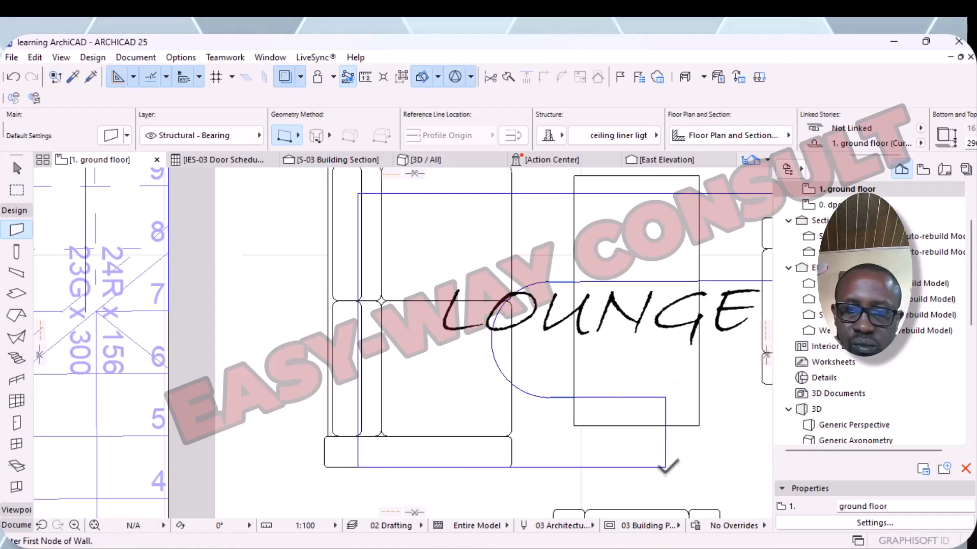
left_click(664, 466)
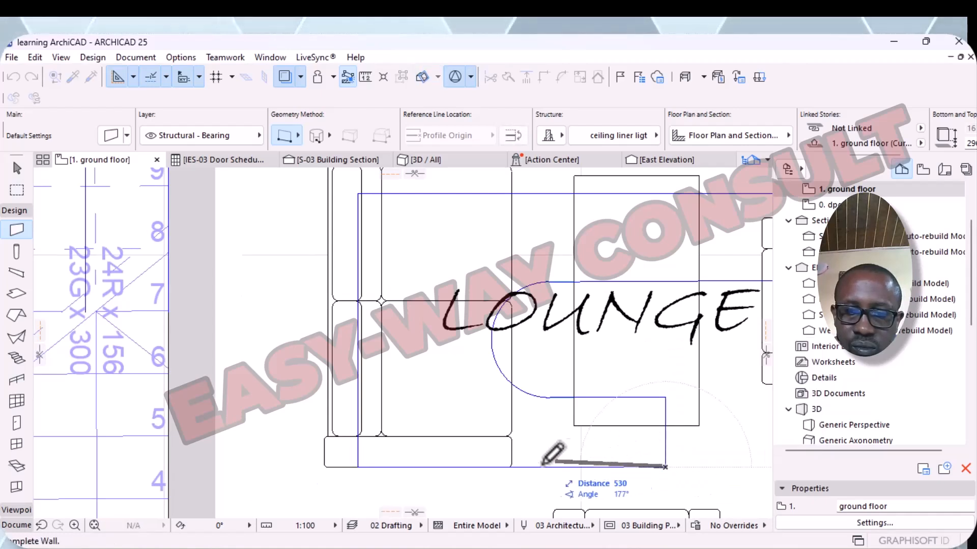
left_click(357, 467)
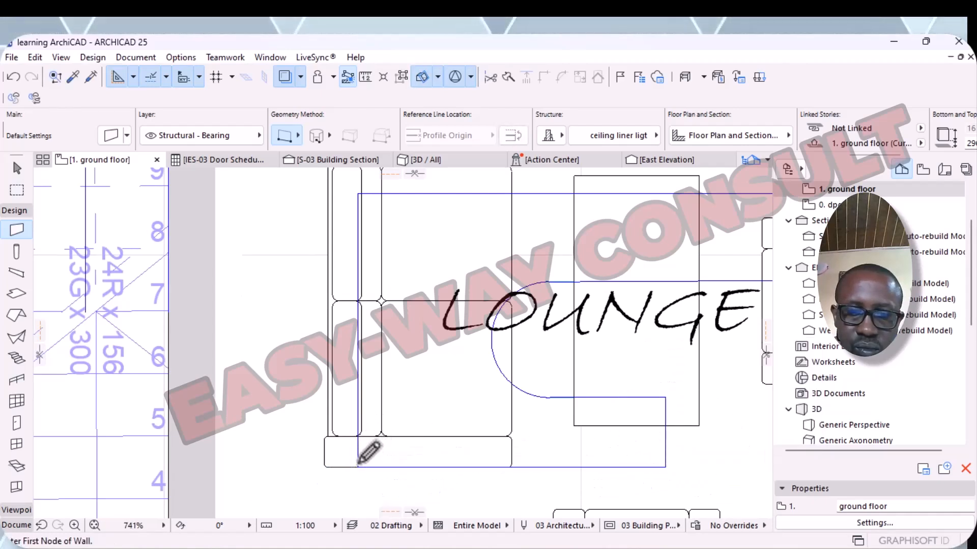
- Draw a ceiling liner wall along the slab's edge facing the staircase, between its two outer corners
left_click(358, 466)
middle_click_drag(346, 380, 301, 500)
right_click(313, 460)
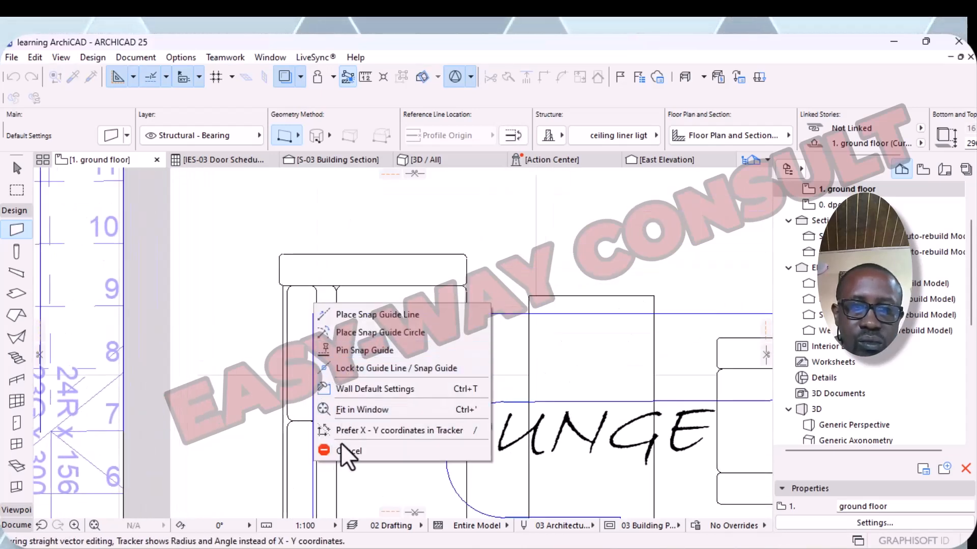
left_click(338, 451)
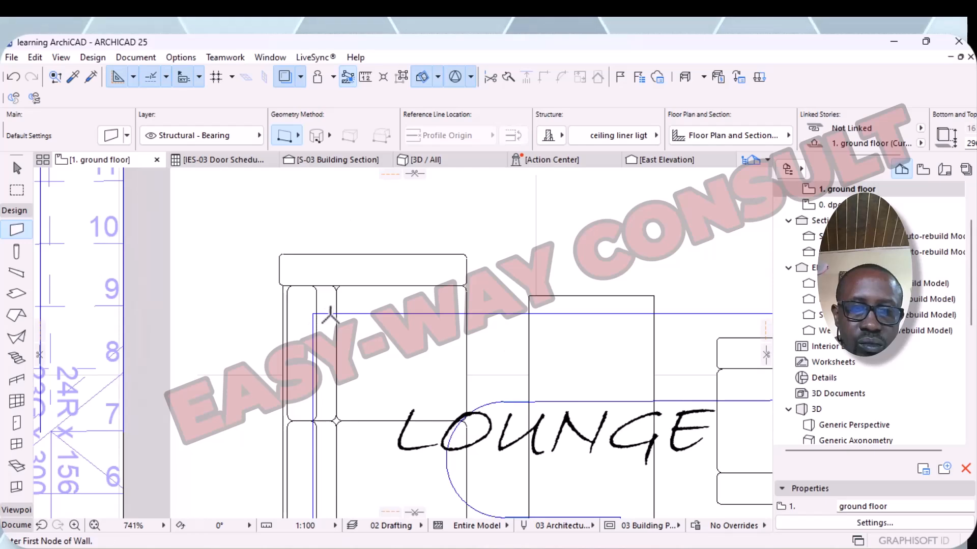
scroll(328, 321, "down", 2)
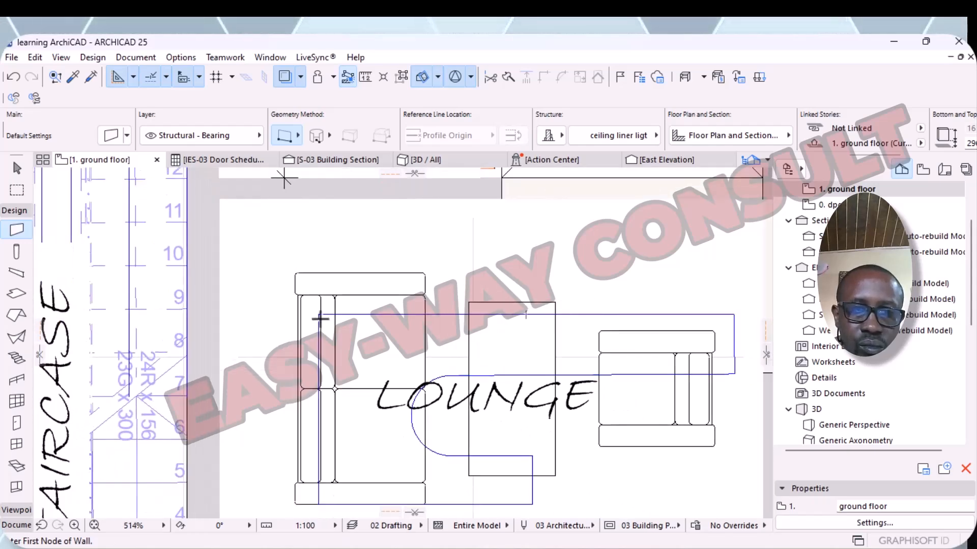
left_click(318, 314)
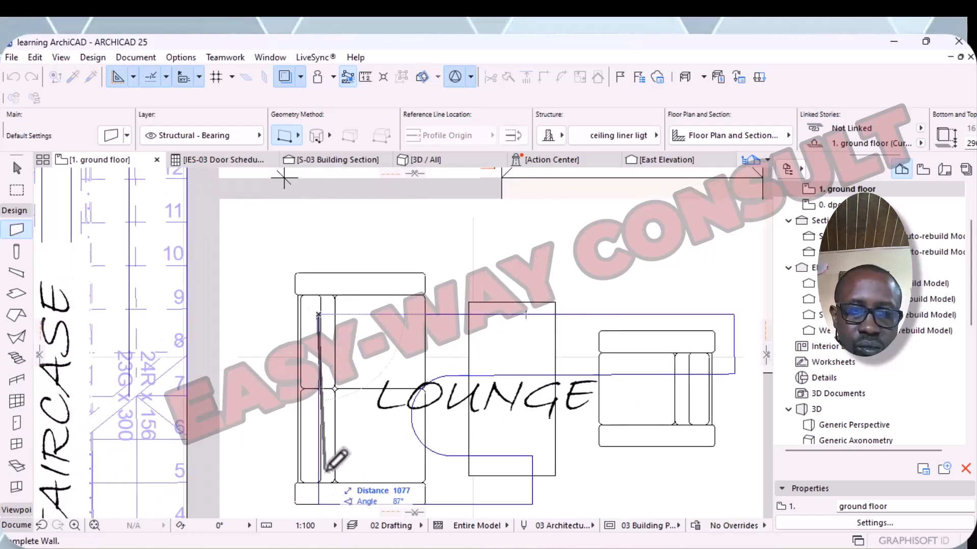
key("Escape")
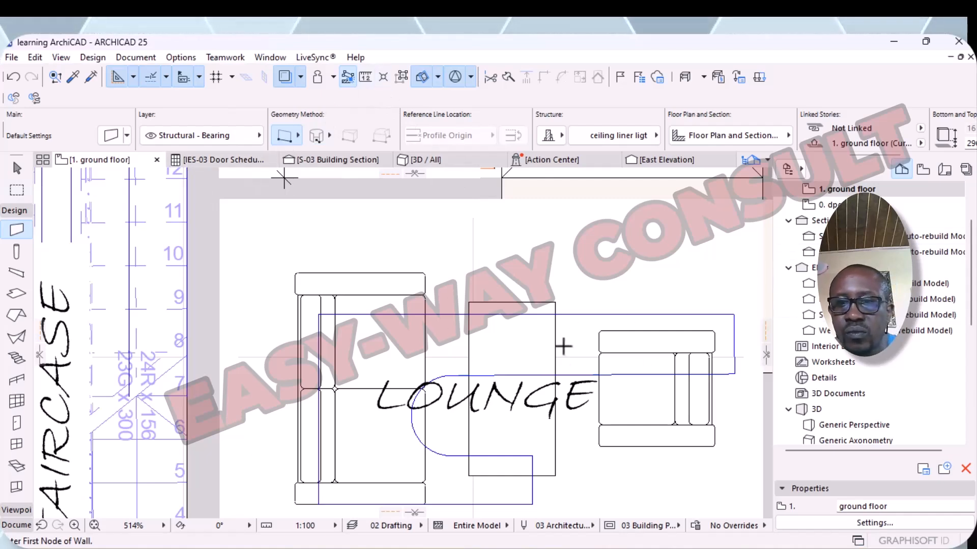
- Examine the ceiling liner walls around the east lounge's gypsum slab in the cut 3D view, including the straight wall across the curve
left_click(437, 159)
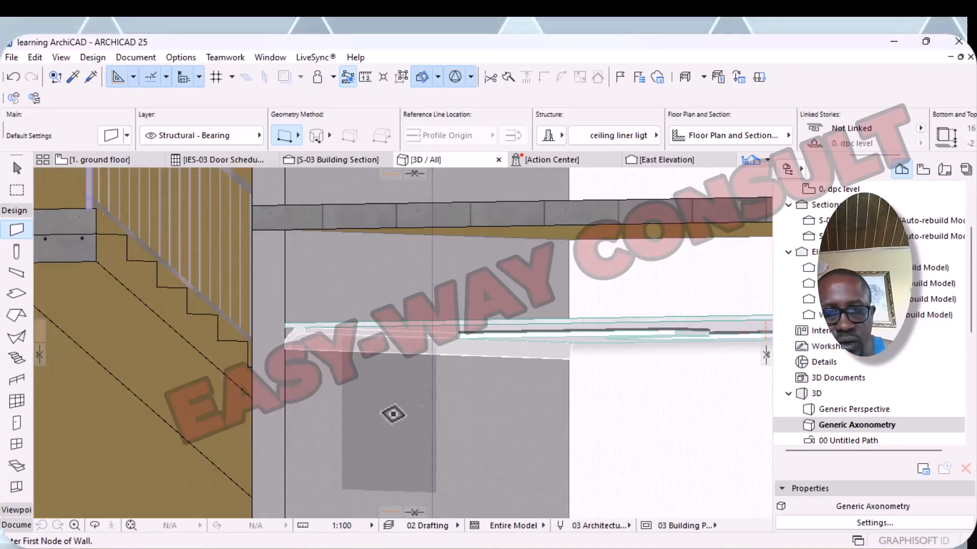
key("Escape")
scroll(506, 334, "up", 5)
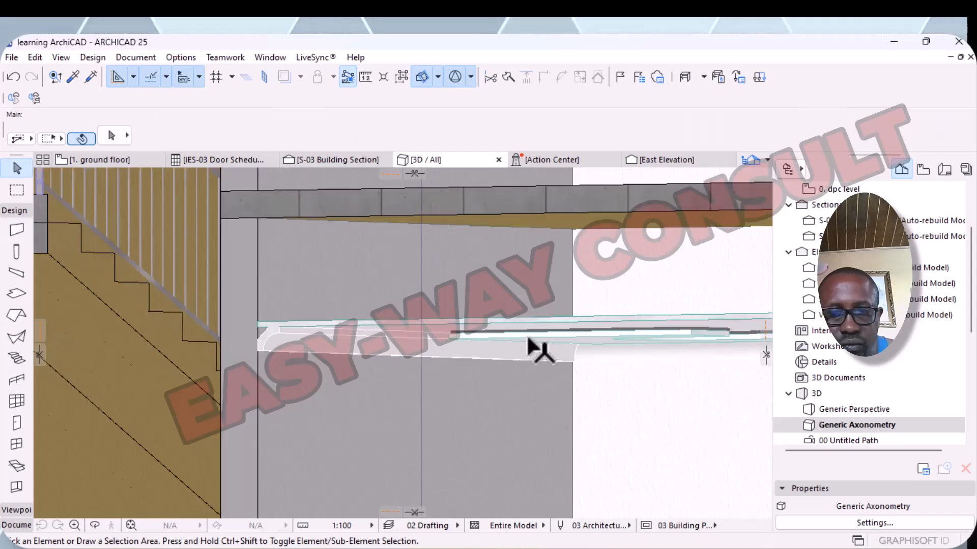
scroll(459, 337, "up", 1)
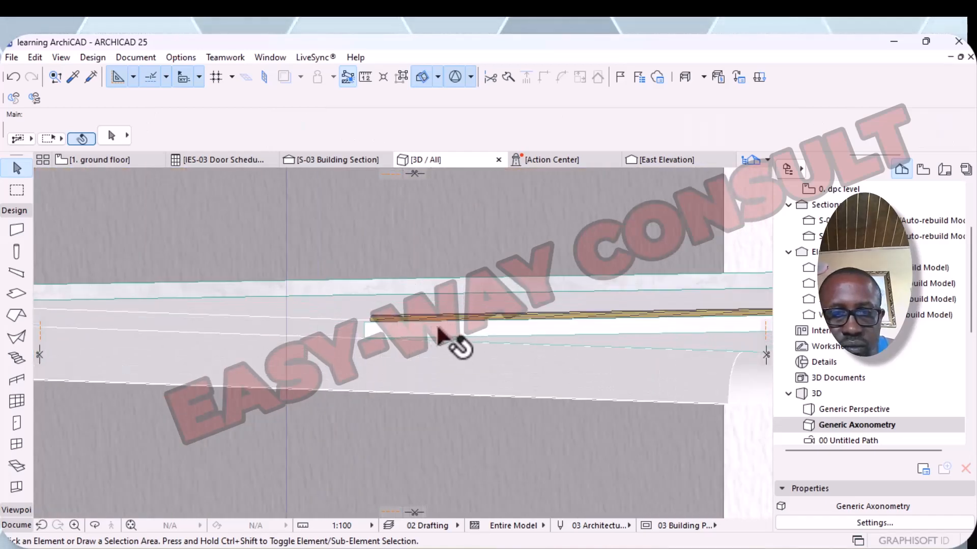
scroll(414, 322, "down", 3)
scroll(420, 324, "up", 3)
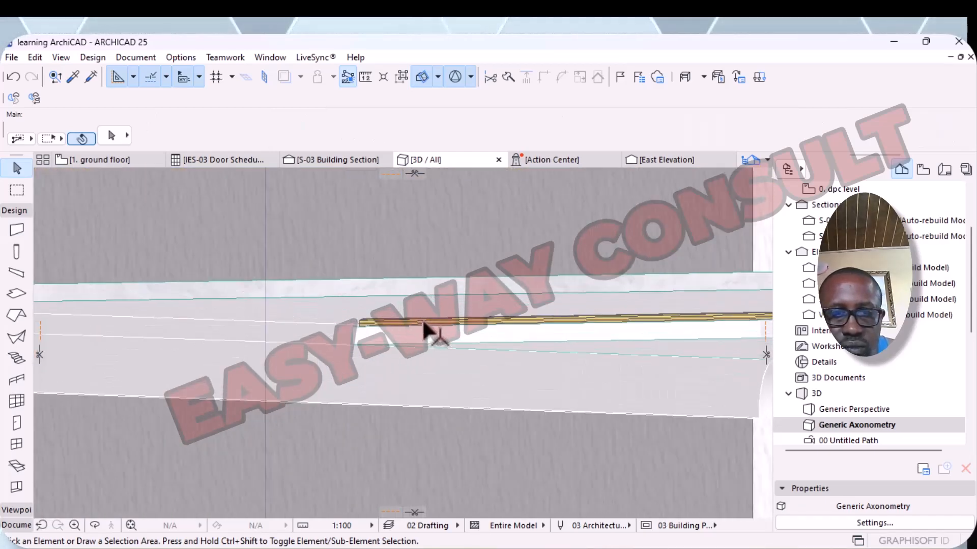
scroll(424, 326, "up", 2)
middle_click_drag(370, 359, 279, 310)
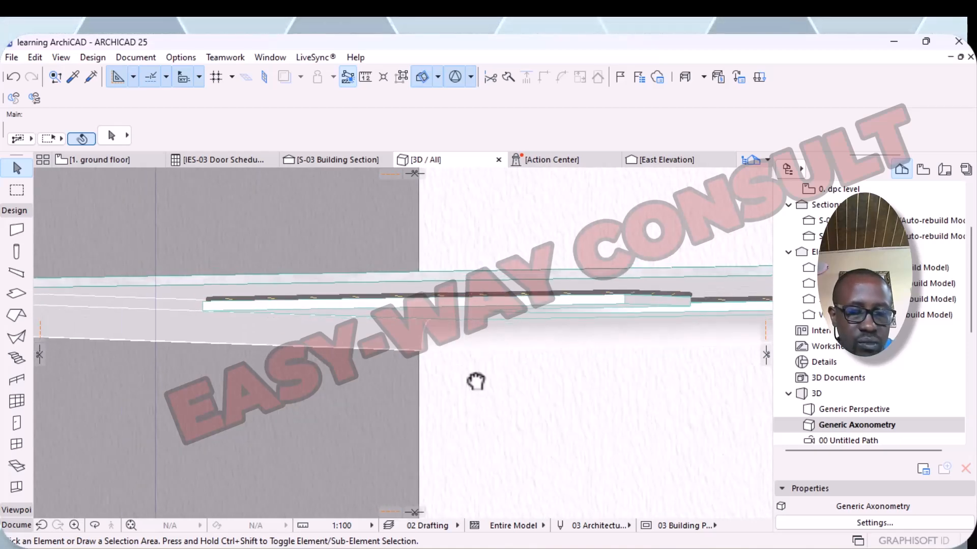
middle_click_drag(475, 382, 382, 453, "shift")
right_click(382, 451)
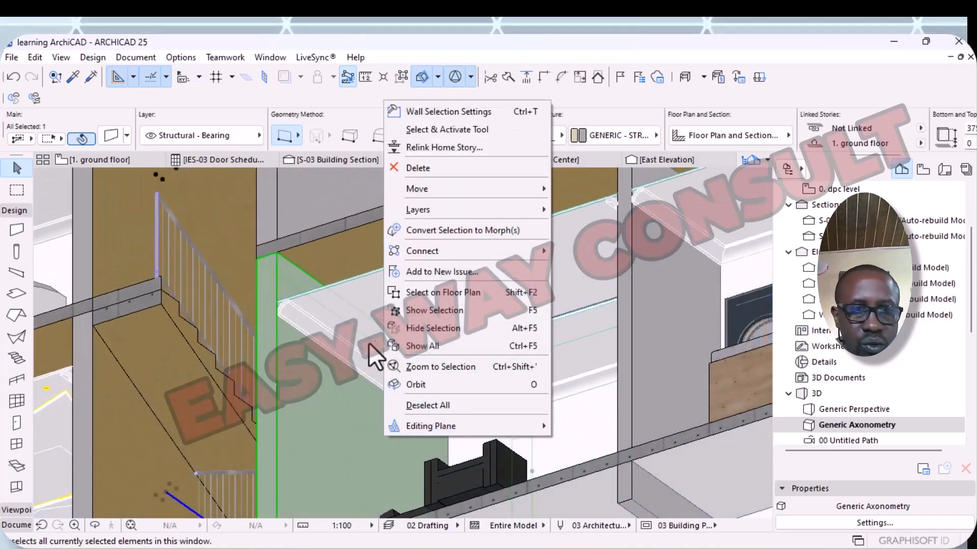
left_click(332, 262)
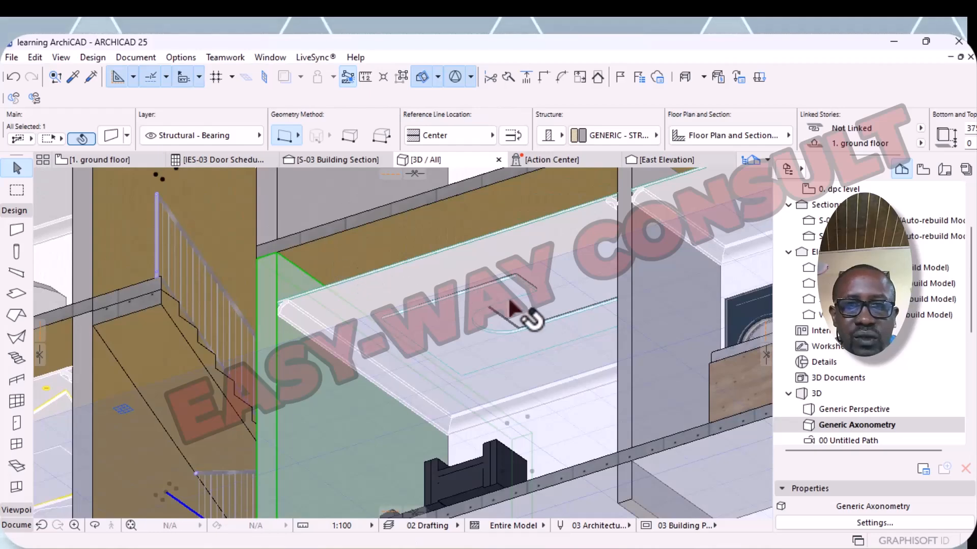
scroll(485, 325, "up", 8)
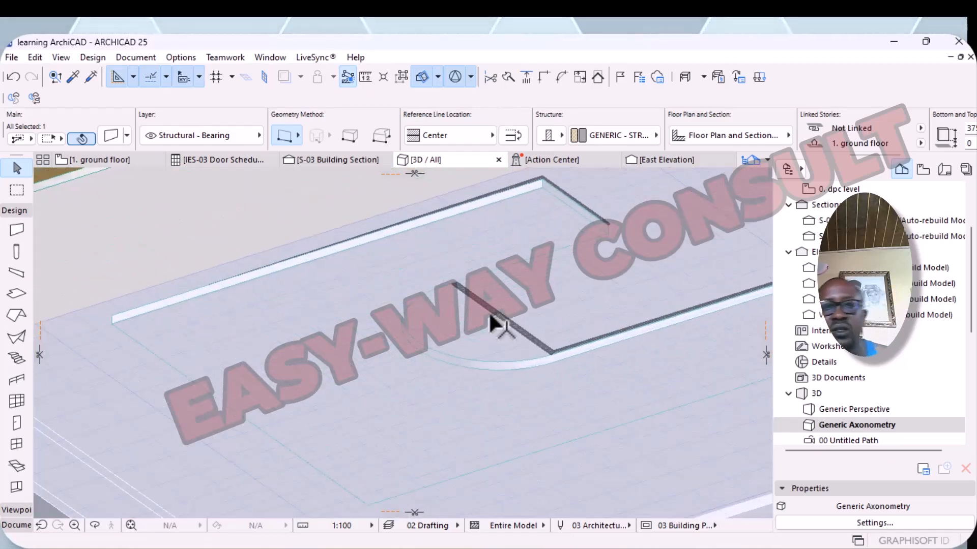
scroll(490, 325, "up", 2)
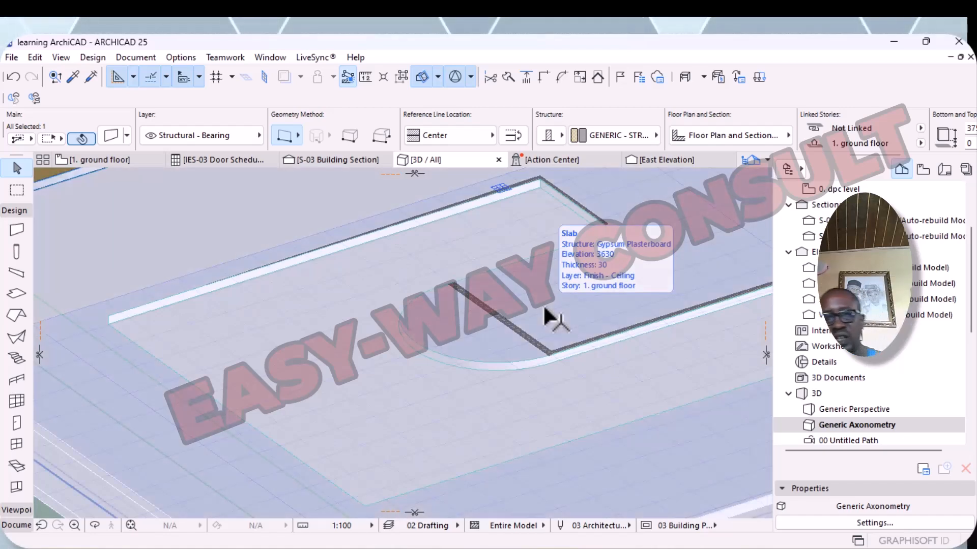
scroll(545, 318, "down", 1)
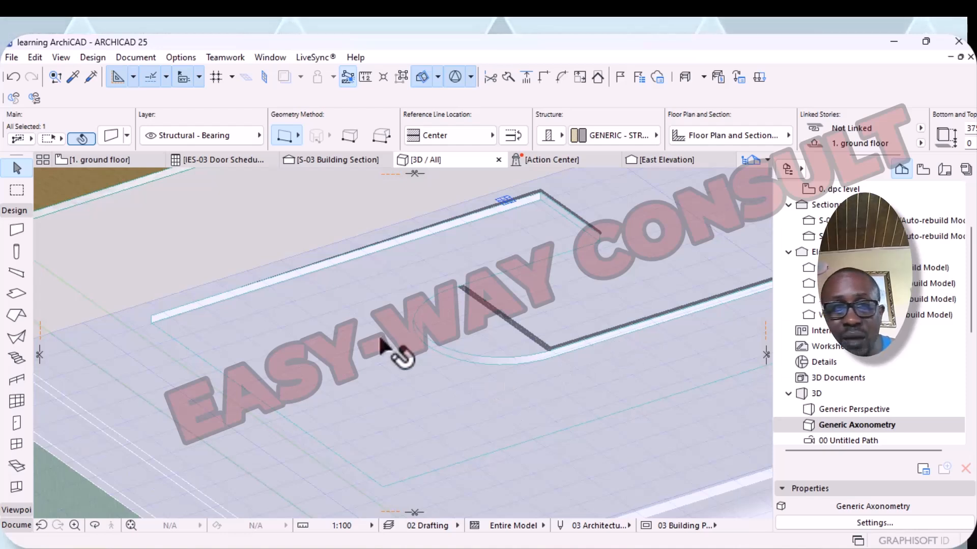
- Curve the straight liner wall across the slab's bend into an arc of about 279 mm radius that follows the slab's rounded edge
left_click(513, 324)
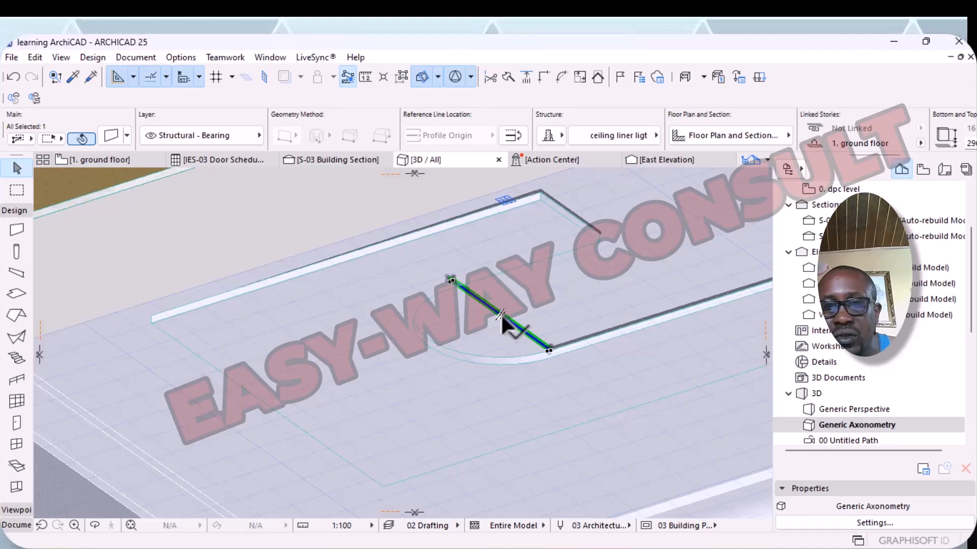
left_click(502, 319)
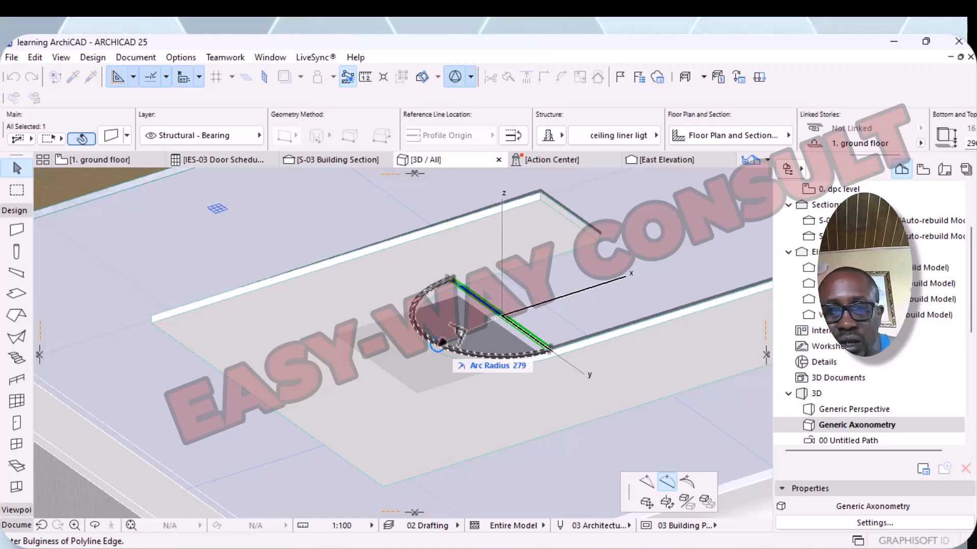
left_click(458, 330)
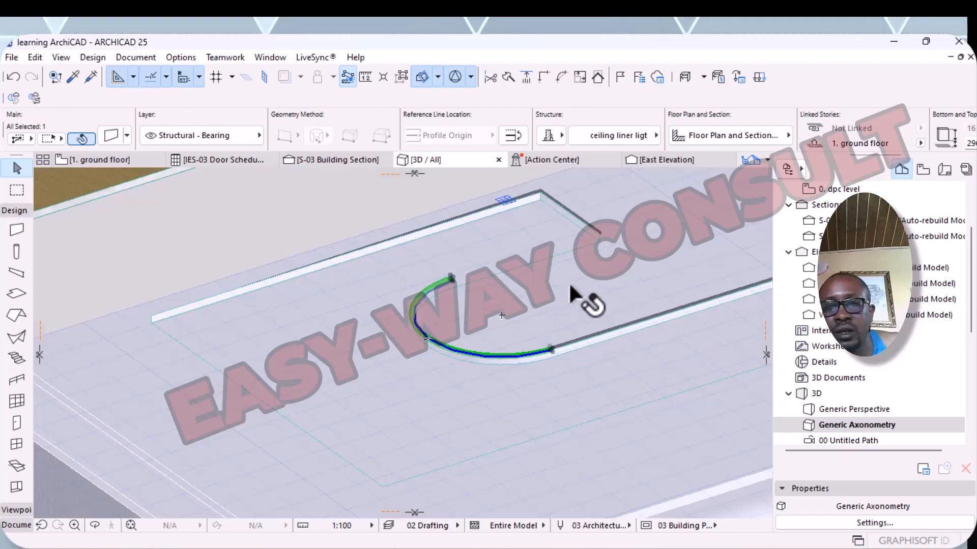
scroll(308, 308, "down", 3)
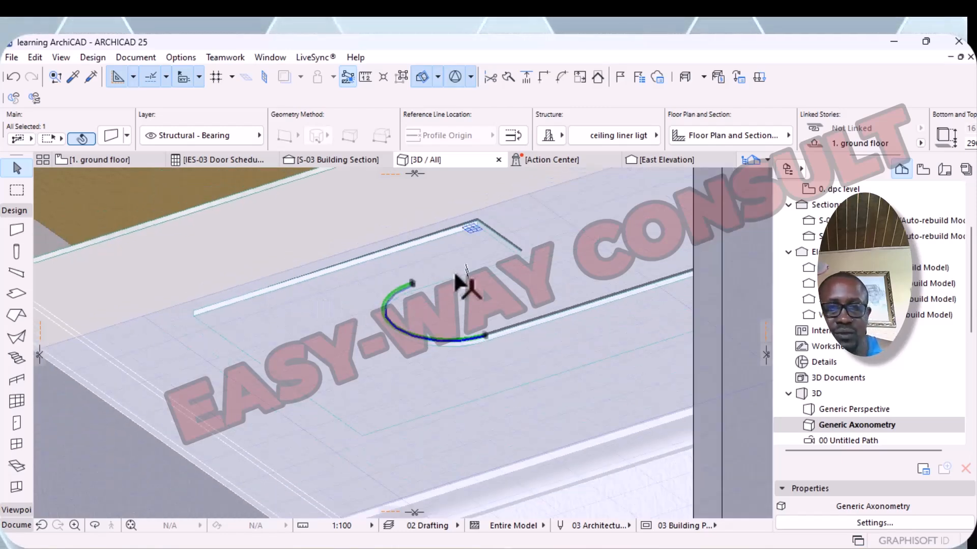
middle_click_drag(455, 275, 398, 166, "shift")
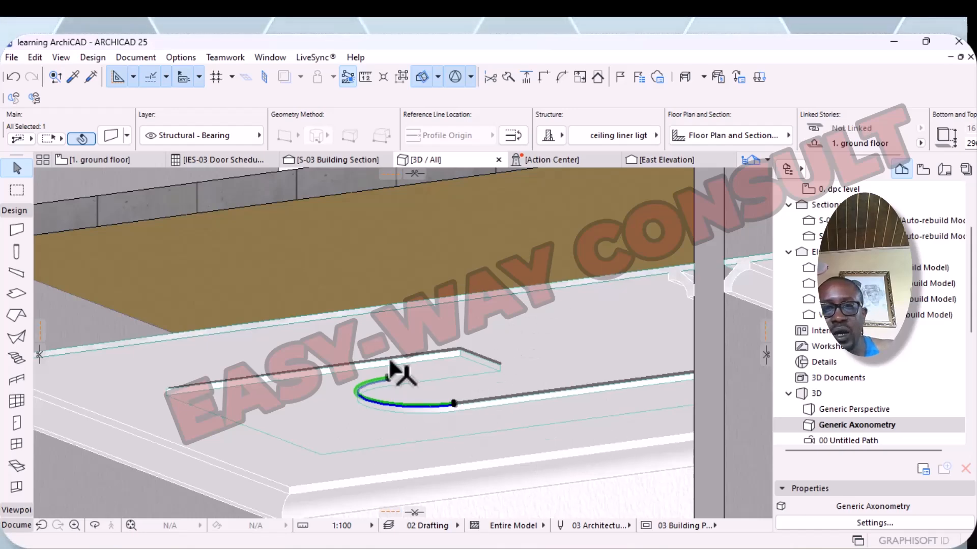
scroll(431, 369, "down", 4)
scroll(434, 376, "down", 1)
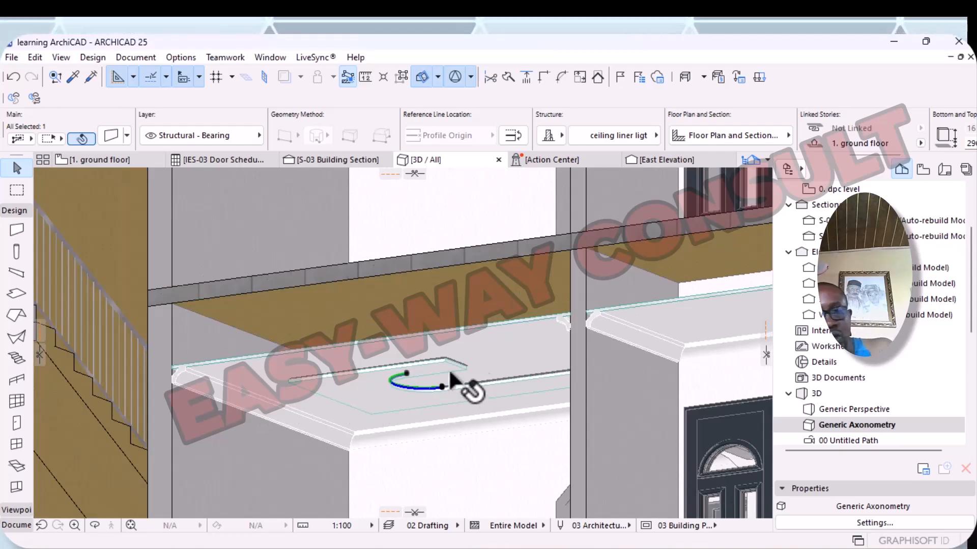
scroll(434, 377, "down", 3)
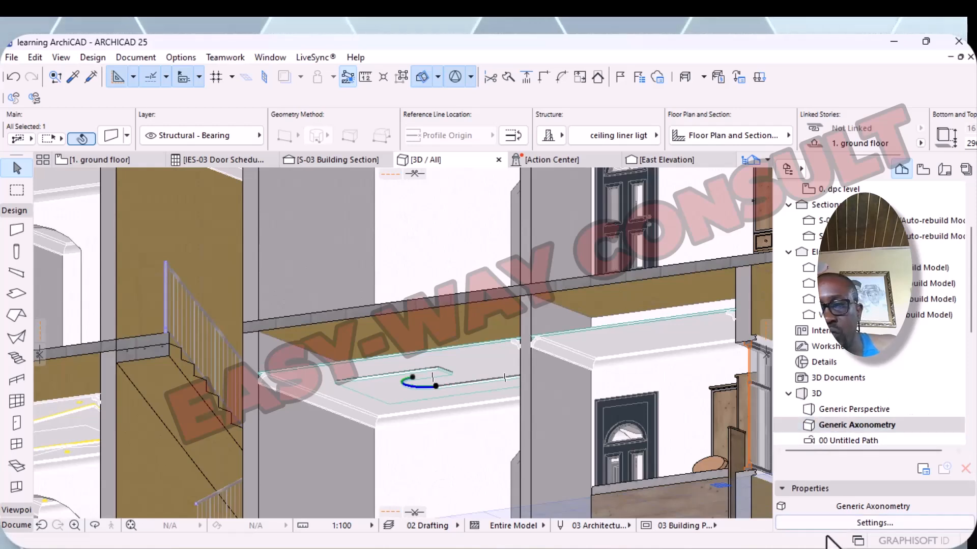
left_click(711, 548)
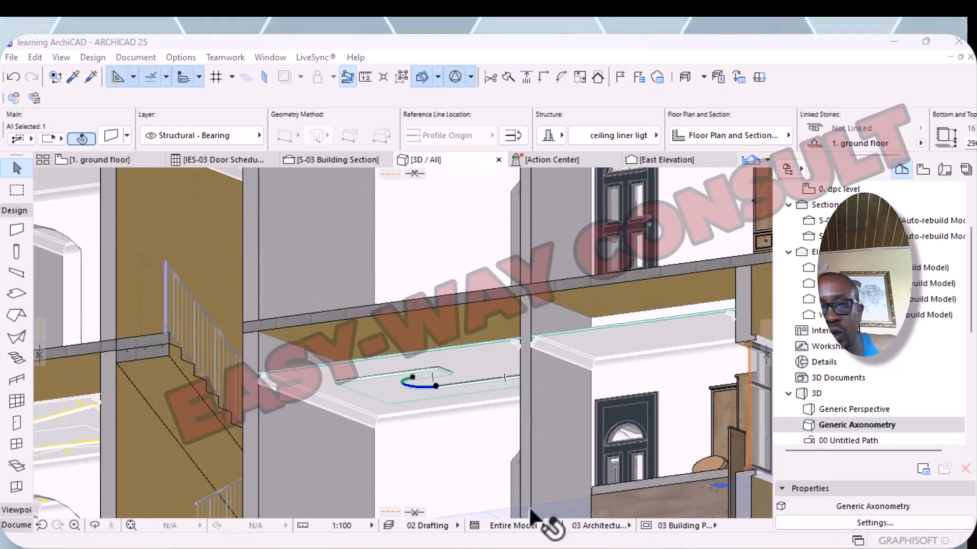